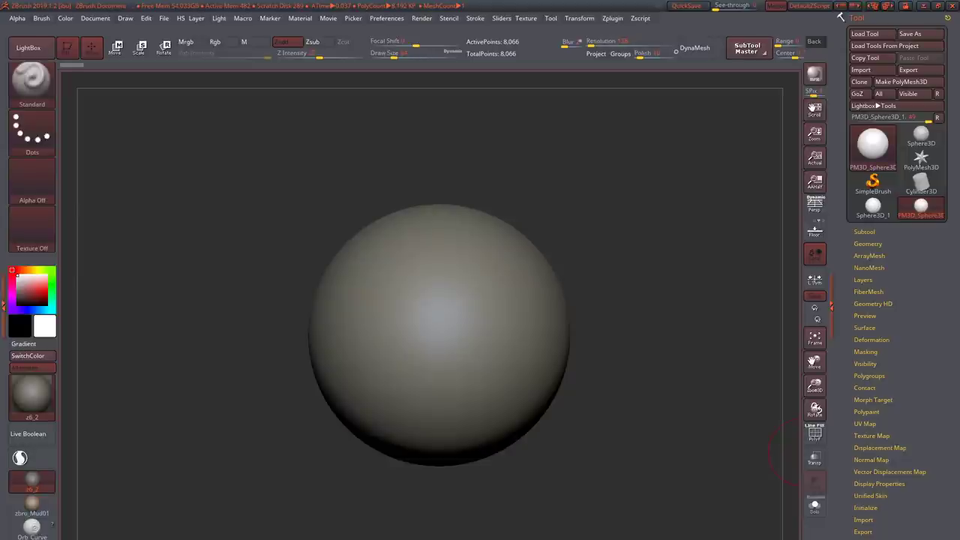
- Choose the ClayBuildup brush for the sphere and enlarge its draw size
{"action": "key", "text": "ctrl"}
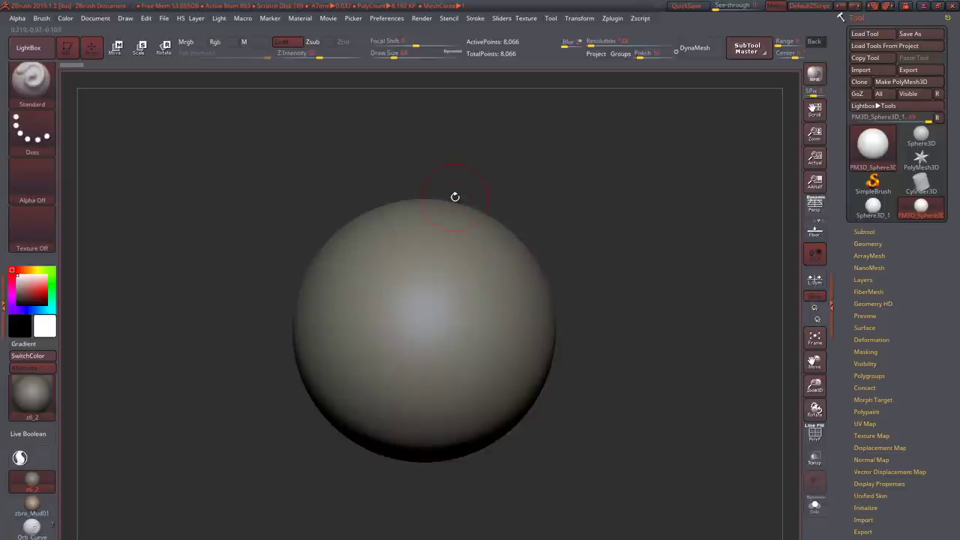
{"action": "mouse_move", "coordinate": [454, 197]}
{"action": "left_mouse_down", "text": "alt"}
{"action": "mouse_move", "coordinate": [422, 262]}
{"action": "mouse_move", "coordinate": [439, 225]}
{"action": "mouse_move", "coordinate": [463, 240]}
{"action": "mouse_move", "coordinate": [579, 246]}
{"action": "mouse_move", "coordinate": [458, 229]}
{"action": "mouse_move", "coordinate": [525, 255]}
{"action": "mouse_move", "coordinate": [246, 189]}
{"action": "mouse_move", "coordinate": [463, 338]}
{"action": "mouse_move", "coordinate": [393, 232]}
{"action": "mouse_move", "coordinate": [323, 211]}
{"action": "mouse_move", "coordinate": [408, 221]}
{"action": "mouse_move", "coordinate": [331, 226]}
{"action": "mouse_move", "coordinate": [480, 300]}
{"action": "mouse_move", "coordinate": [425, 252]}
{"action": "mouse_move", "coordinate": [432, 269]}
{"action": "mouse_move", "coordinate": [440, 221]}
{"action": "mouse_move", "coordinate": [450, 240]}
{"action": "mouse_move", "coordinate": [412, 260]}
{"action": "mouse_move", "coordinate": [430, 253]}
{"action": "mouse_move", "coordinate": [381, 232]}
{"action": "mouse_move", "coordinate": [373, 260]}
{"action": "mouse_move", "coordinate": [487, 252]}
{"action": "mouse_move", "coordinate": [400, 270]}
{"action": "mouse_move", "coordinate": [429, 261]}
{"action": "mouse_move", "coordinate": [413, 315]}
{"action": "left_mouse_up", "text": "alt"}
{"action": "key", "text": "b"}
{"action": "key", "text": "c"}
{"action": "key", "text": "b"}
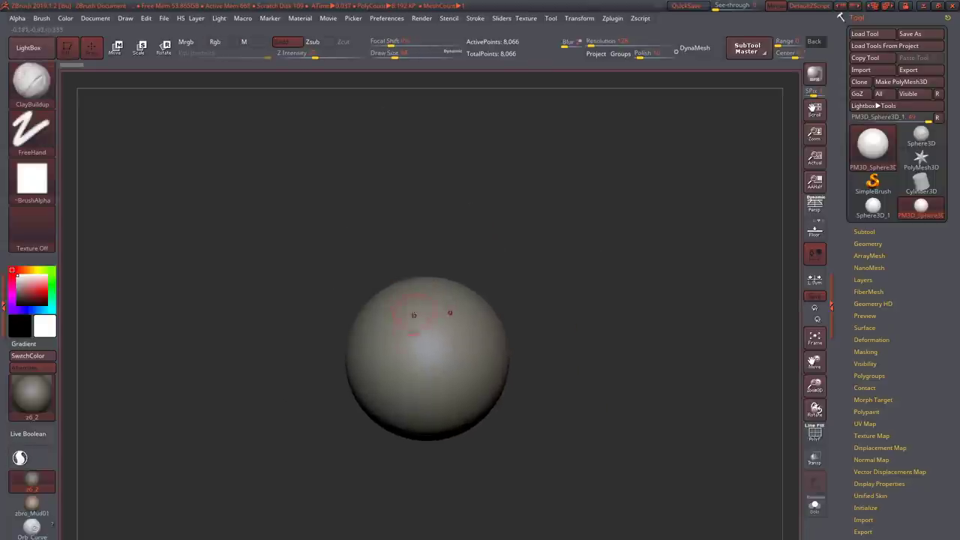
{"action": "key", "text": "bracketright"}
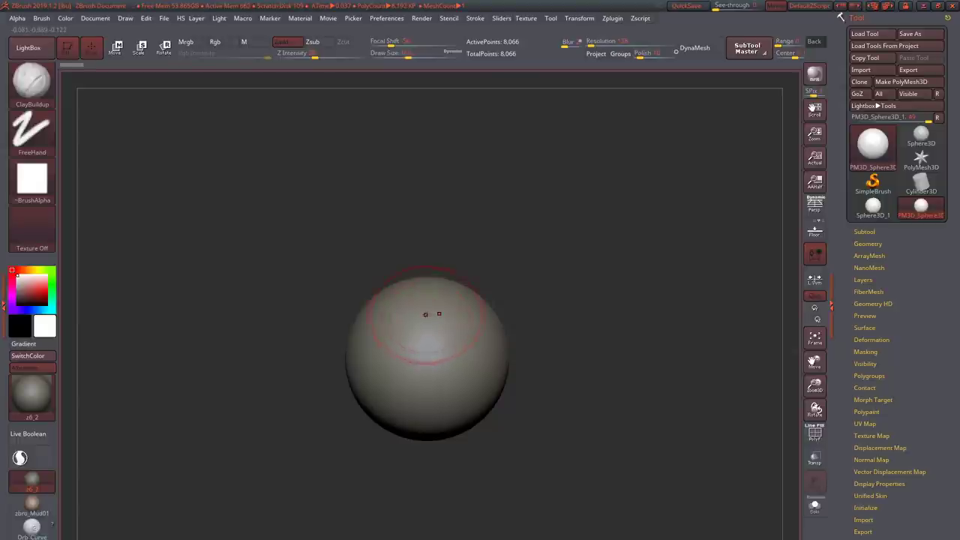
{"action": "key", "text": "b"}
{"action": "key", "text": "Escape"}
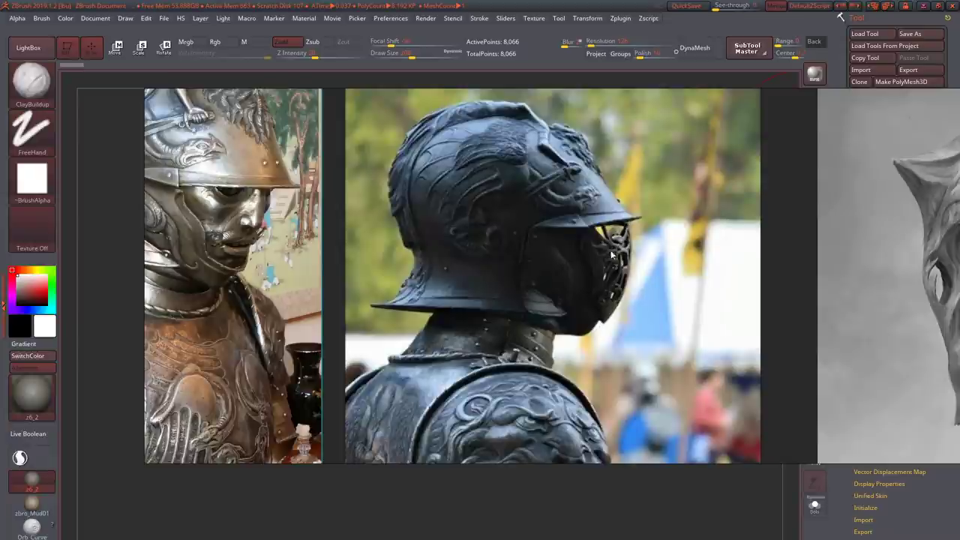
- Examine the reference board's engraved armour, helmet and horned mask images for the shape of the design
{"action": "scroll", "coordinate": [602, 324], "scroll_direction": "down", "scroll_amount": 4}
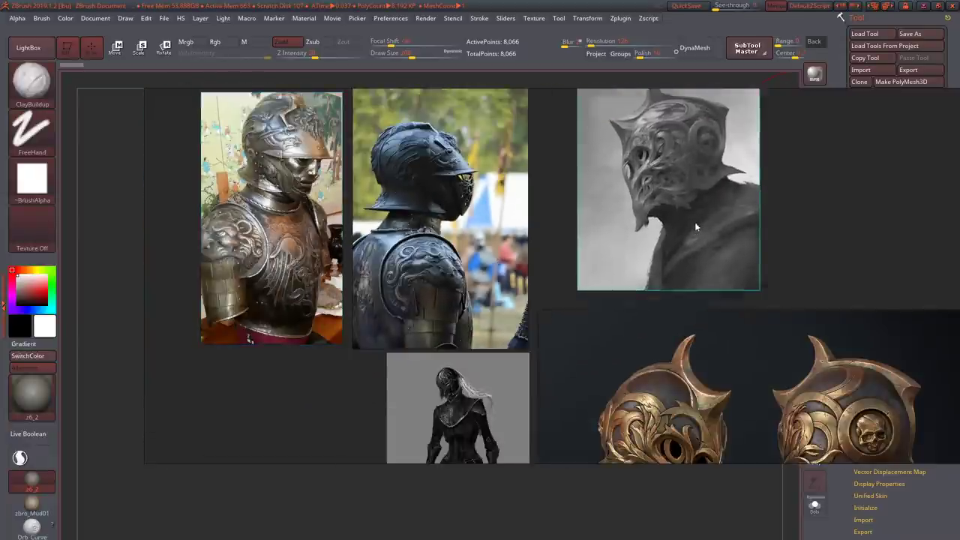
{"action": "scroll", "coordinate": [695, 222], "scroll_direction": "down", "scroll_amount": 2}
{"action": "left_click", "coordinate": [673, 329]}
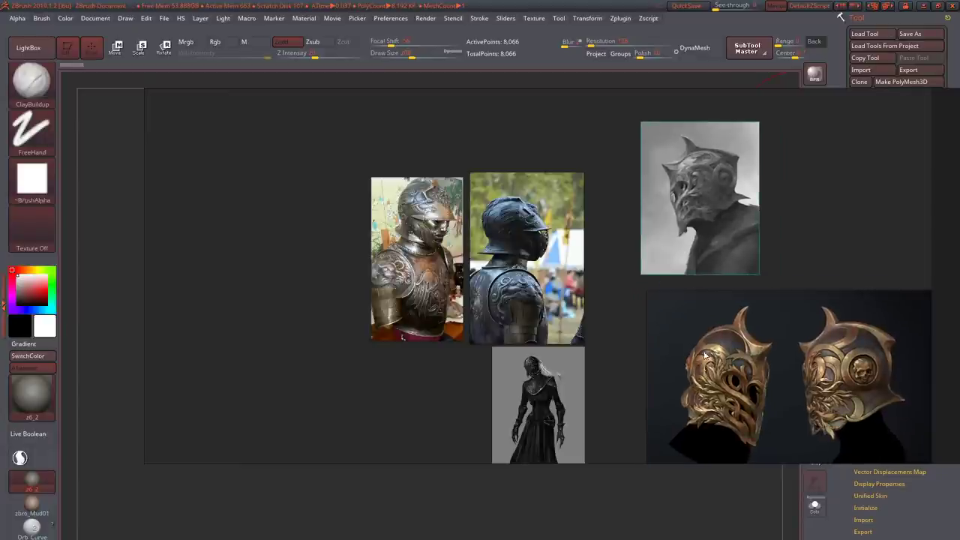
{"action": "scroll", "coordinate": [682, 352], "scroll_direction": "up", "scroll_amount": 3}
{"action": "middle_click_drag", "start_coordinate": [228, 244], "coordinate": [522, 247]}
{"action": "scroll", "coordinate": [372, 246], "scroll_direction": "up", "scroll_amount": 2}
{"action": "scroll", "coordinate": [465, 289], "scroll_direction": "down", "scroll_amount": 3}
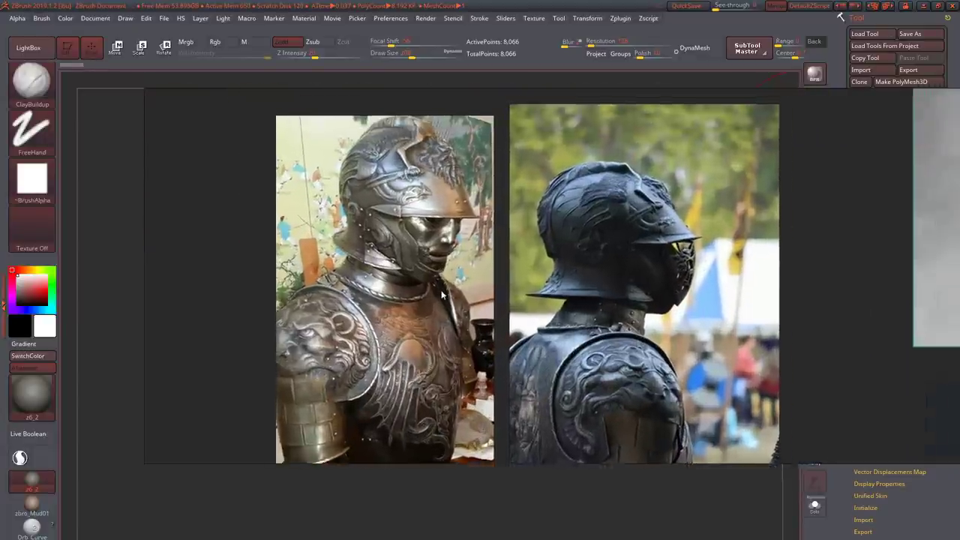
{"action": "scroll", "coordinate": [540, 300], "scroll_direction": "up", "scroll_amount": 2}
{"action": "middle_click_drag", "start_coordinate": [559, 318], "coordinate": [509, 302]}
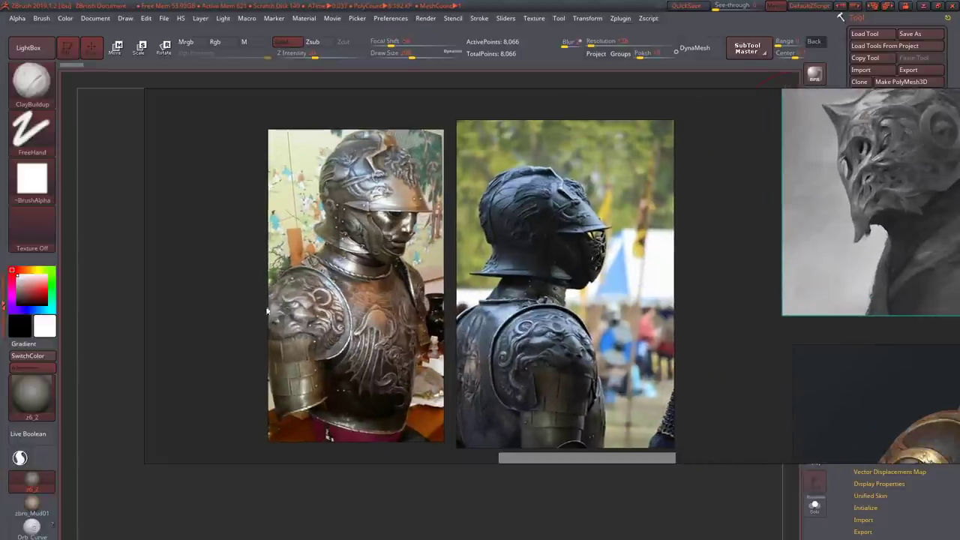
{"action": "left_click_drag", "start_coordinate": [405, 276], "coordinate": [959, 375]}
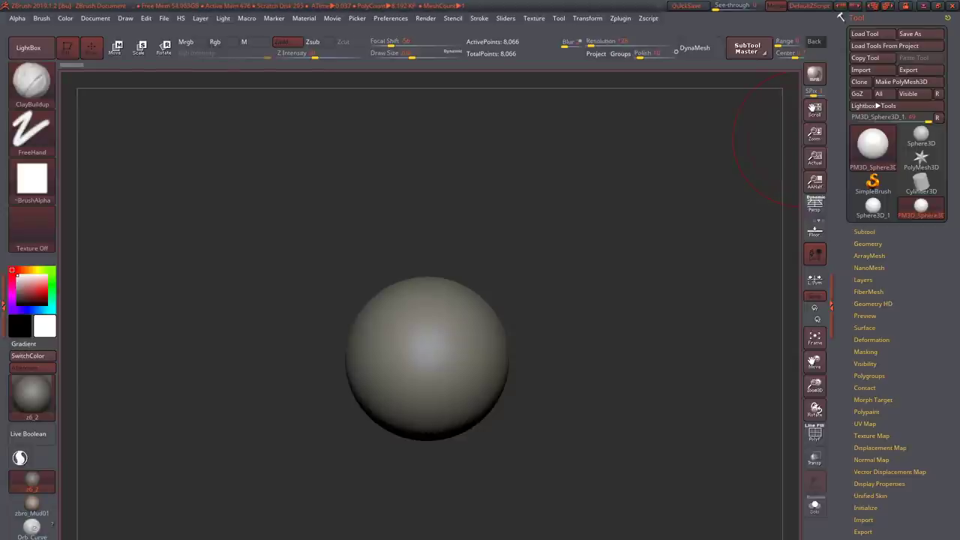
- Build up rough strokes of clay on the sphere's upper front with the ClayBuildup brush
{"action": "right_click_drag", "start_coordinate": [455, 369], "coordinate": [465, 407], "text": "alt"}
{"action": "mouse_move", "coordinate": [396, 354]}
{"action": "right_mouse_down", "text": "alt"}
{"action": "mouse_move", "coordinate": [435, 323]}
{"action": "mouse_move", "coordinate": [428, 342]}
{"action": "mouse_move", "coordinate": [459, 330]}
{"action": "mouse_move", "coordinate": [445, 313]}
{"action": "right_mouse_up", "text": "alt"}
{"action": "key", "text": "b"}
{"action": "key", "text": "c"}
{"action": "key", "text": "b"}
{"action": "left_click_drag", "start_coordinate": [450, 259], "coordinate": [515, 254]}
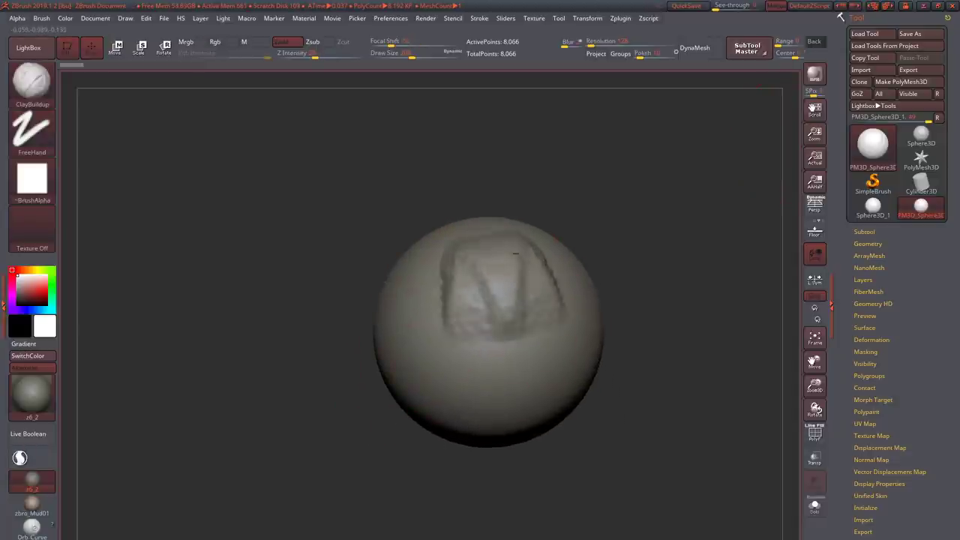
- Set the ClayBuildup brush alpha to Alpha 06 and add clay on top of the sphere
{"action": "left_click", "coordinate": [32, 179]}
{"action": "left_click", "coordinate": [333, 225]}
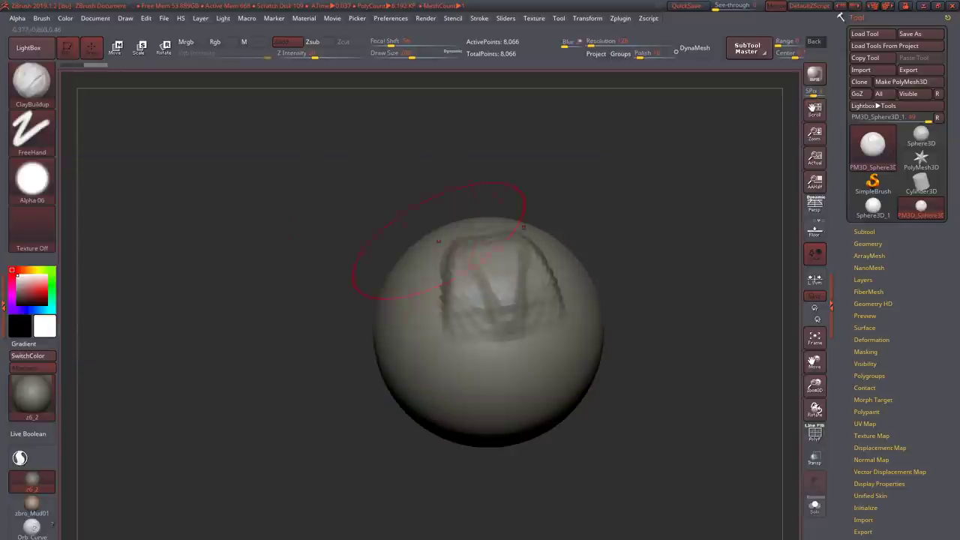
{"action": "left_click_drag", "start_coordinate": [439, 241], "coordinate": [487, 270]}
{"action": "mouse_move", "coordinate": [488, 270]}
{"action": "right_mouse_down"}
{"action": "mouse_move", "coordinate": [489, 358]}
{"action": "mouse_move", "coordinate": [488, 315]}
{"action": "mouse_move", "coordinate": [469, 334]}
{"action": "mouse_move", "coordinate": [475, 271]}
{"action": "mouse_move", "coordinate": [452, 264]}
{"action": "right_mouse_up"}
- Turn on DynaMesh at resolution 128 and build up a rounded head mass above the sphere
{"action": "left_click", "coordinate": [695, 47]}
{"action": "right_click_drag", "start_coordinate": [536, 210], "coordinate": [444, 366]}
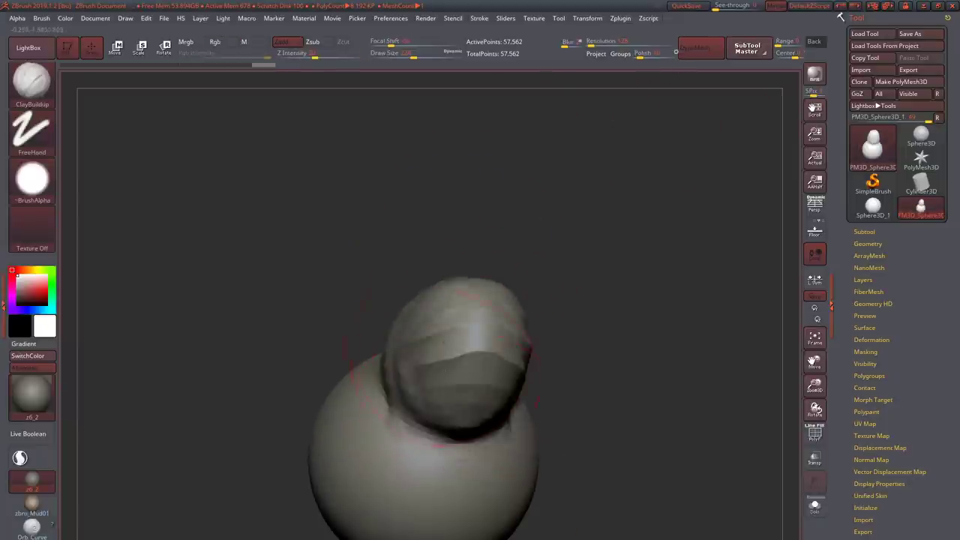
{"action": "mouse_move", "coordinate": [454, 327]}
{"action": "right_mouse_down"}
{"action": "mouse_move", "coordinate": [398, 336]}
{"action": "mouse_move", "coordinate": [428, 343]}
{"action": "mouse_move", "coordinate": [465, 291]}
{"action": "mouse_move", "coordinate": [405, 305]}
{"action": "right_mouse_up"}
{"action": "key", "text": "space"}
{"action": "key", "text": "space"}
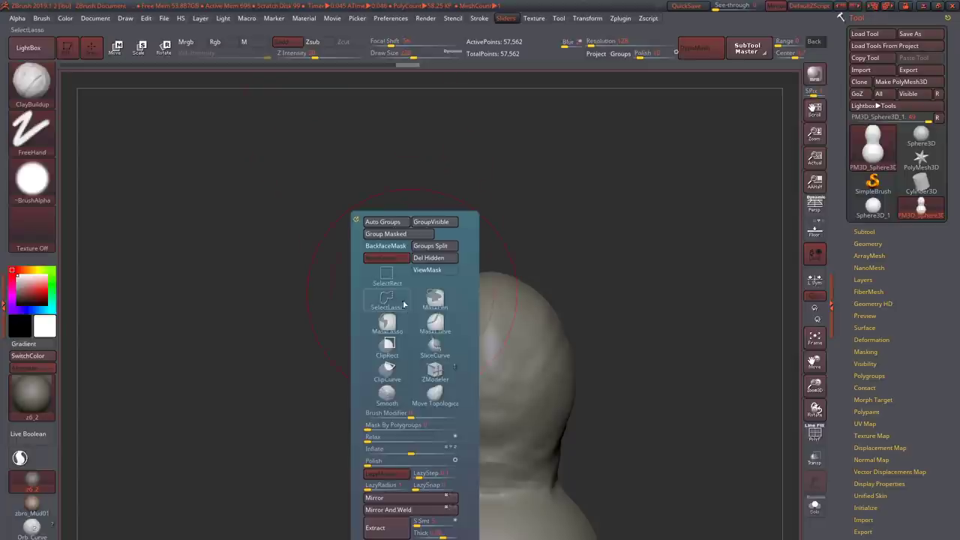
- Shape the head and neck silhouette with the Move brush
{"action": "key", "text": "b"}
{"action": "key", "text": "m"}
{"action": "key", "text": "v"}
{"action": "key", "text": "space"}
{"action": "key", "text": "space"}
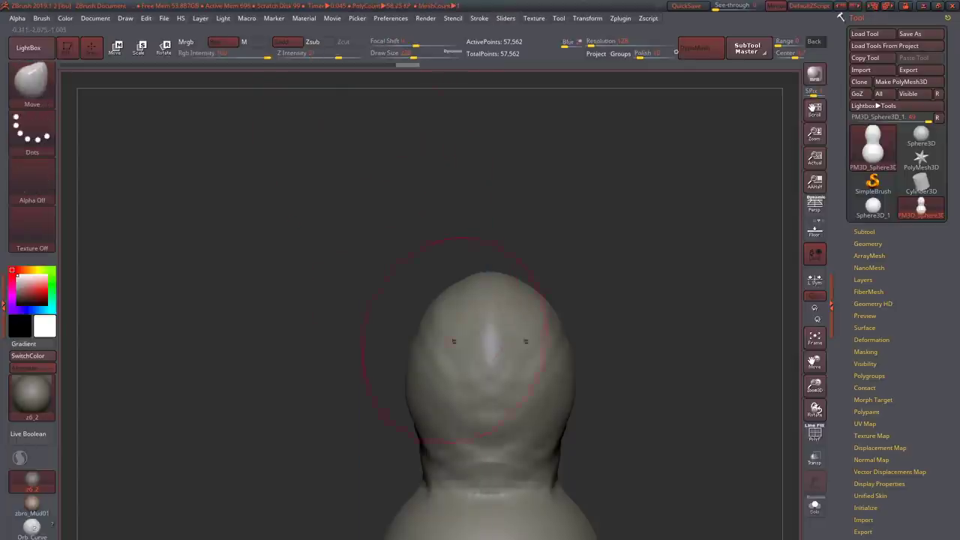
{"action": "right_click_drag", "start_coordinate": [453, 341], "coordinate": [338, 333]}
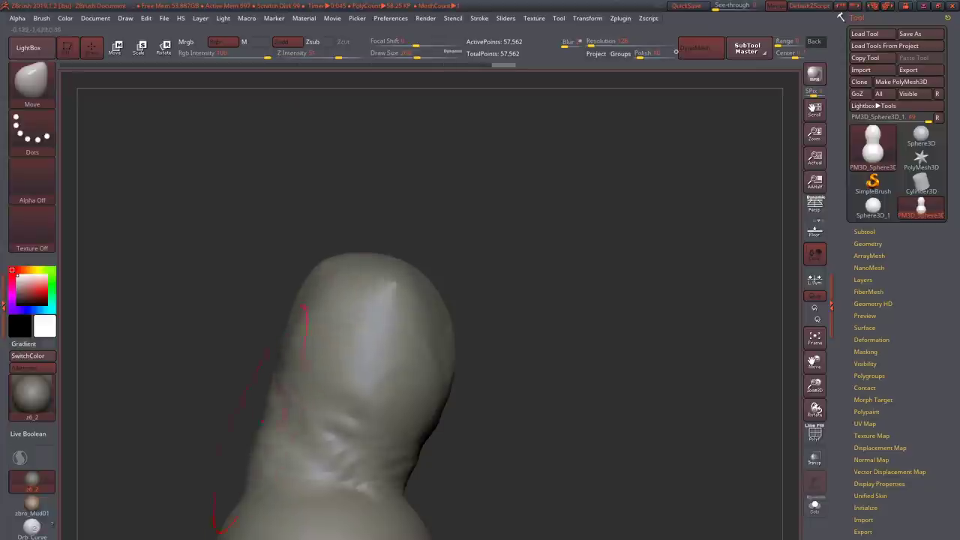
{"action": "right_click_drag", "start_coordinate": [339, 420], "coordinate": [353, 361]}
- Build up the neck and widen the base into shoulders with the ClayBuildup brush
{"action": "key", "text": "b"}
{"action": "key", "text": "c"}
{"action": "key", "text": "b"}
{"action": "left_click_drag", "start_coordinate": [330, 316], "coordinate": [354, 360]}
{"action": "mouse_move", "coordinate": [354, 360]}
{"action": "right_mouse_down"}
{"action": "mouse_move", "coordinate": [350, 379]}
{"action": "mouse_move", "coordinate": [397, 300]}
{"action": "right_mouse_up"}
{"action": "mouse_move", "coordinate": [397, 300]}
{"action": "left_mouse_down"}
{"action": "mouse_move", "coordinate": [390, 330]}
{"action": "mouse_move", "coordinate": [439, 311]}
{"action": "left_mouse_up"}
{"action": "mouse_move", "coordinate": [440, 311]}
{"action": "right_mouse_down"}
{"action": "mouse_move", "coordinate": [396, 360]}
{"action": "mouse_move", "coordinate": [457, 323]}
{"action": "right_mouse_up"}
{"action": "mouse_move", "coordinate": [458, 323]}
{"action": "left_mouse_down"}
{"action": "mouse_move", "coordinate": [495, 315]}
{"action": "mouse_move", "coordinate": [450, 353]}
{"action": "mouse_move", "coordinate": [548, 257]}
{"action": "mouse_move", "coordinate": [526, 300]}
{"action": "mouse_move", "coordinate": [442, 270]}
{"action": "mouse_move", "coordinate": [456, 257]}
{"action": "mouse_move", "coordinate": [480, 300]}
{"action": "mouse_move", "coordinate": [517, 217]}
{"action": "mouse_move", "coordinate": [465, 300]}
{"action": "mouse_move", "coordinate": [526, 285]}
{"action": "left_mouse_up"}
- Mask the lower part of the bust below the shoulders
{"action": "mouse_move", "coordinate": [525, 285]}
{"action": "right_mouse_down", "text": "ctrl"}
{"action": "mouse_move", "coordinate": [434, 353]}
{"action": "mouse_move", "coordinate": [450, 345]}
{"action": "mouse_move", "coordinate": [434, 360]}
{"action": "mouse_move", "coordinate": [443, 354]}
{"action": "mouse_move", "coordinate": [447, 366]}
{"action": "mouse_move", "coordinate": [420, 338]}
{"action": "mouse_move", "coordinate": [338, 323]}
{"action": "right_mouse_up", "text": "ctrl"}
{"action": "key", "text": "space"}
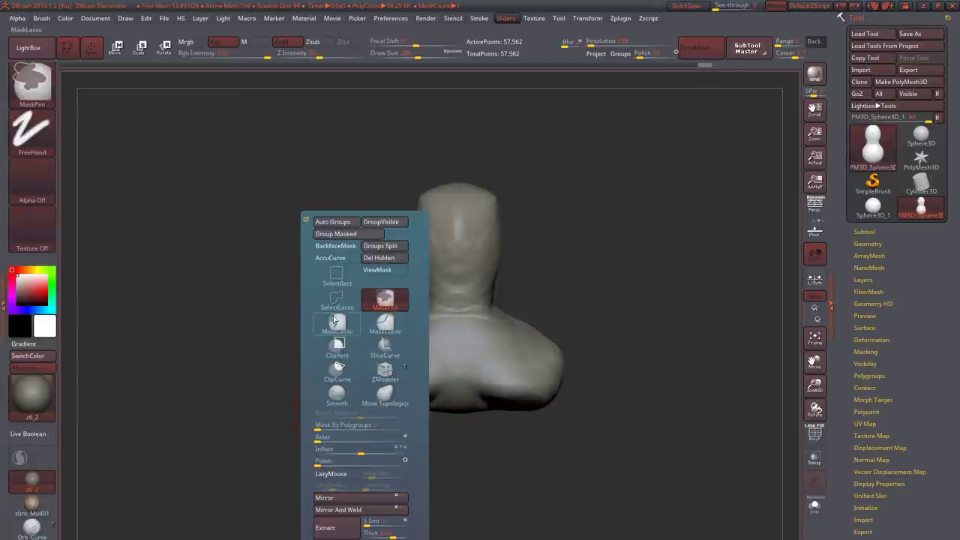
{"action": "left_click", "coordinate": [335, 321]}
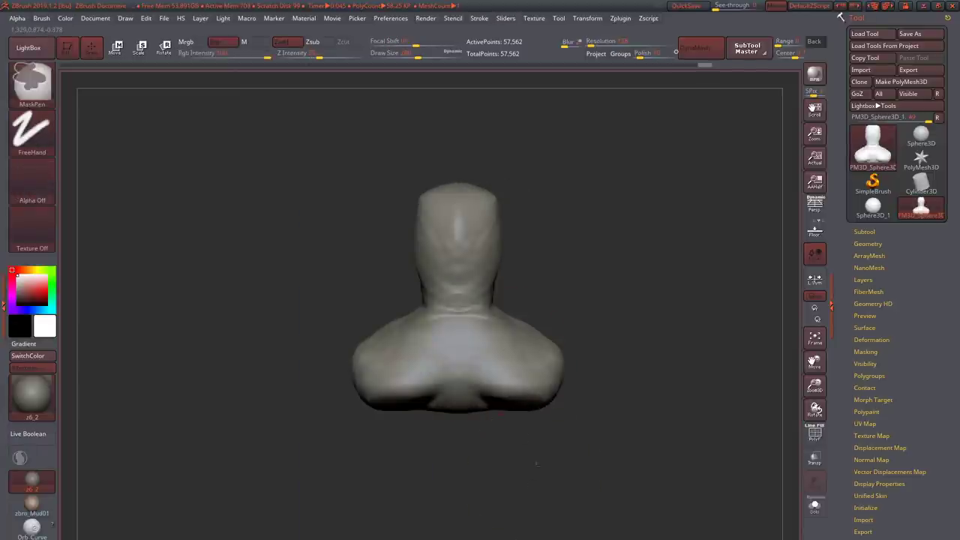
{"action": "mouse_move", "coordinate": [536, 463]}
{"action": "left_mouse_down", "text": "ctrl"}
{"action": "mouse_move", "coordinate": [365, 368]}
{"action": "mouse_move", "coordinate": [385, 379]}
{"action": "mouse_move", "coordinate": [339, 372]}
{"action": "left_mouse_up", "text": "ctrl"}
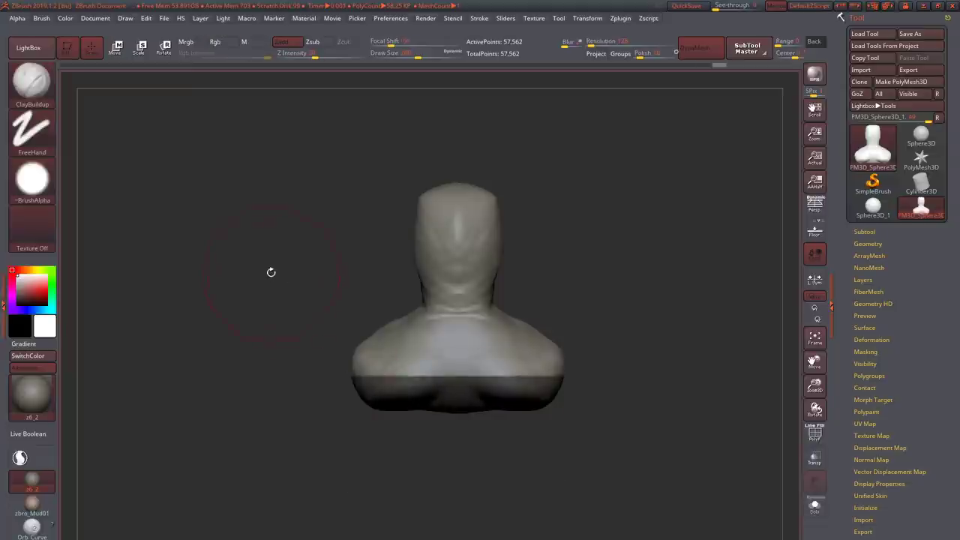
- Invert the mask and move the unmasked lower part straight down to lengthen the torso
{"action": "left_click", "coordinate": [114, 48]}
{"action": "key", "text": "ctrl+i"}
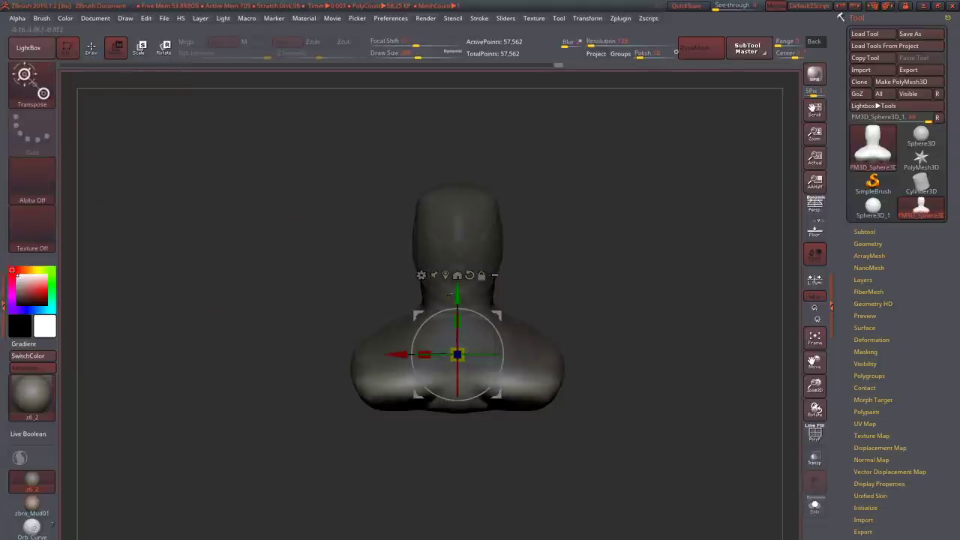
{"action": "mouse_move", "coordinate": [457, 297]}
{"action": "left_mouse_down"}
{"action": "mouse_move", "coordinate": [457, 421]}
{"action": "mouse_move", "coordinate": [457, 379]}
{"action": "mouse_move", "coordinate": [457, 387]}
{"action": "left_mouse_up"}
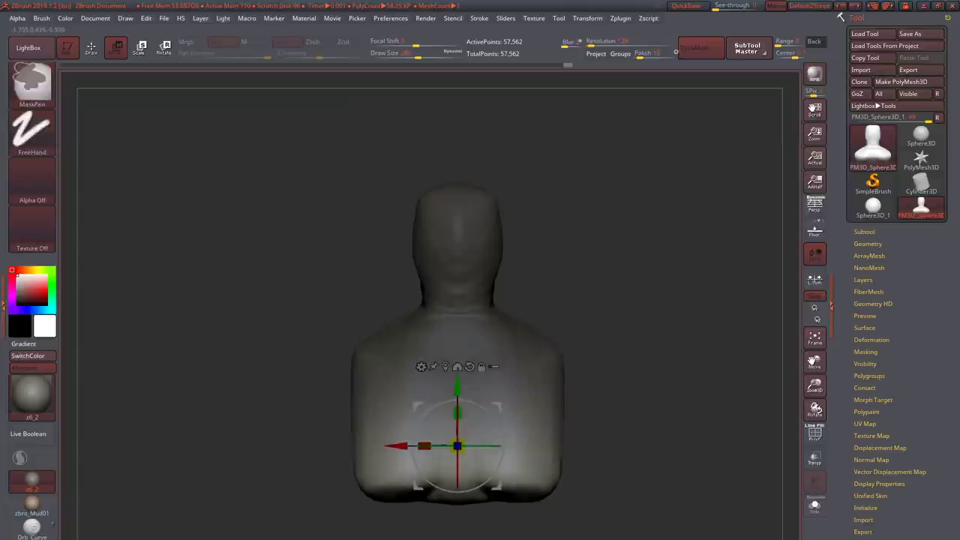
- Clear the mask and remesh the bust with DynaMesh at resolution 64
{"action": "left_click_drag", "start_coordinate": [248, 420], "coordinate": [285, 428], "text": "ctrl"}
{"action": "key", "text": "q"}
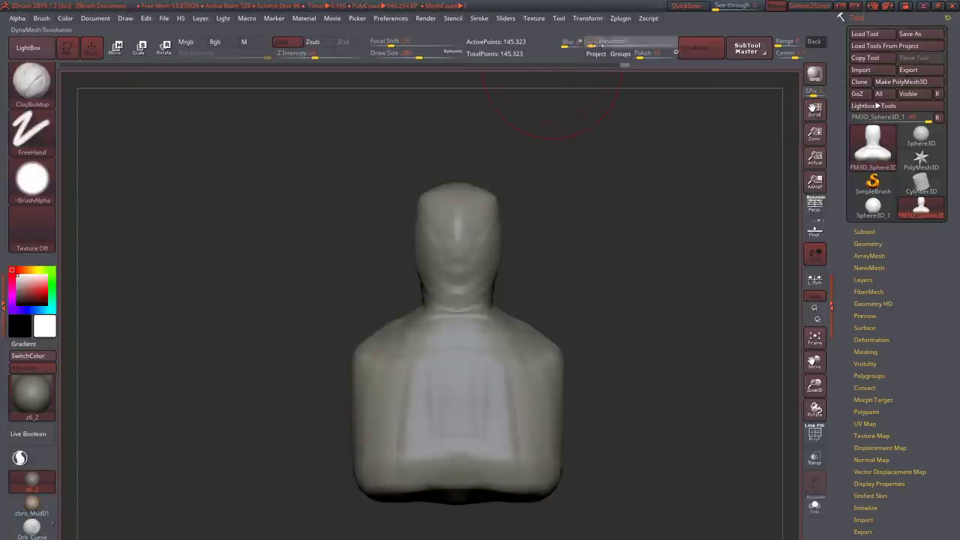
{"action": "left_click_drag", "start_coordinate": [210, 198], "coordinate": [225, 210], "text": "ctrl"}
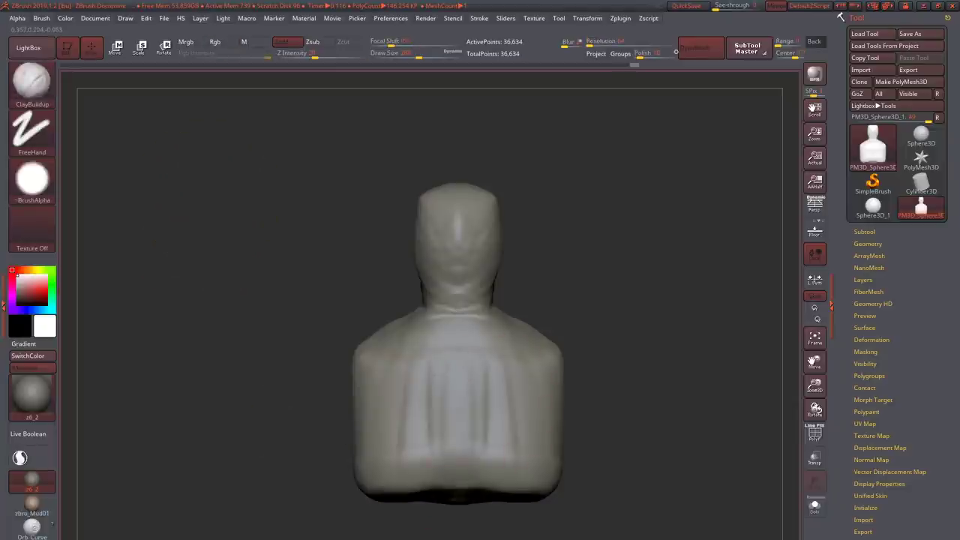
- Reshape the head, neck and torso contours with the Move brush
{"action": "left_click_drag", "start_coordinate": [547, 456], "coordinate": [356, 459]}
{"action": "left_click_drag", "start_coordinate": [637, 338], "coordinate": [720, 451]}
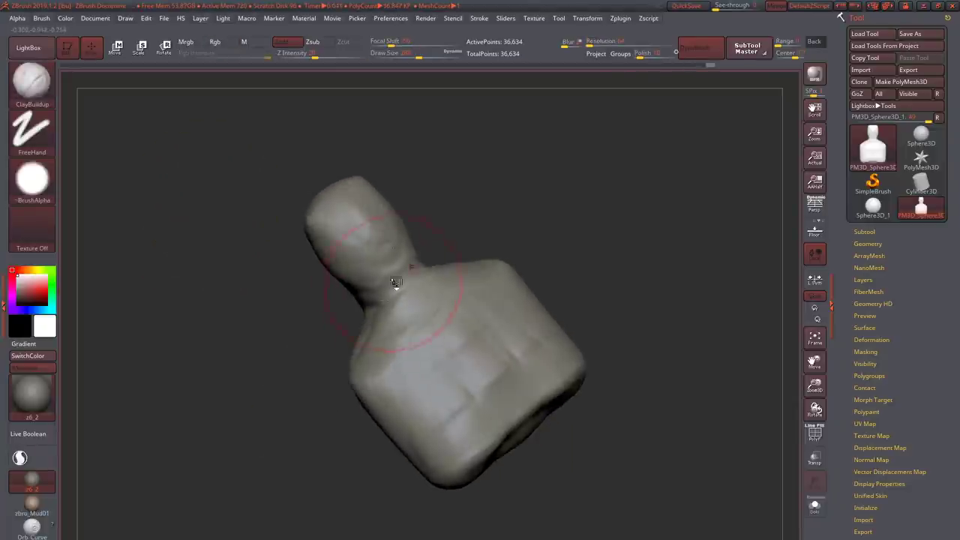
{"action": "key", "text": "b"}
{"action": "key", "text": "m"}
{"action": "key", "text": "v"}
{"action": "mouse_move", "coordinate": [375, 277]}
{"action": "left_mouse_down"}
{"action": "mouse_move", "coordinate": [411, 264]}
{"action": "mouse_move", "coordinate": [272, 251]}
{"action": "left_mouse_up"}
{"action": "mouse_move", "coordinate": [330, 338]}
{"action": "left_mouse_down"}
{"action": "mouse_move", "coordinate": [368, 367]}
{"action": "mouse_move", "coordinate": [381, 369]}
{"action": "mouse_move", "coordinate": [392, 353]}
{"action": "left_mouse_up"}
- Build up rounded shoulder masses on both sides of the torso with the ClayBuildup brush
{"action": "key", "text": "b"}
{"action": "key", "text": "c"}
{"action": "key", "text": "b"}
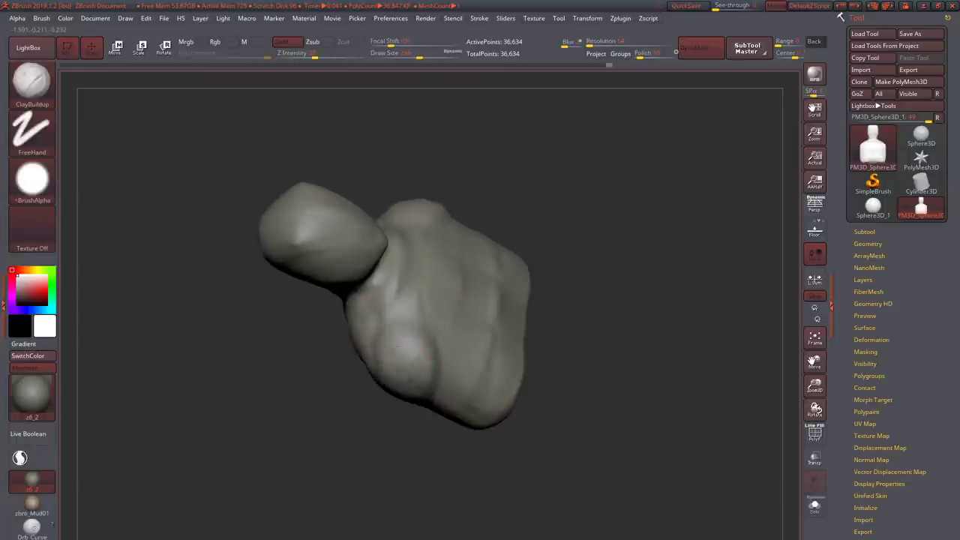
{"action": "left_click_drag", "start_coordinate": [420, 218], "coordinate": [443, 206]}
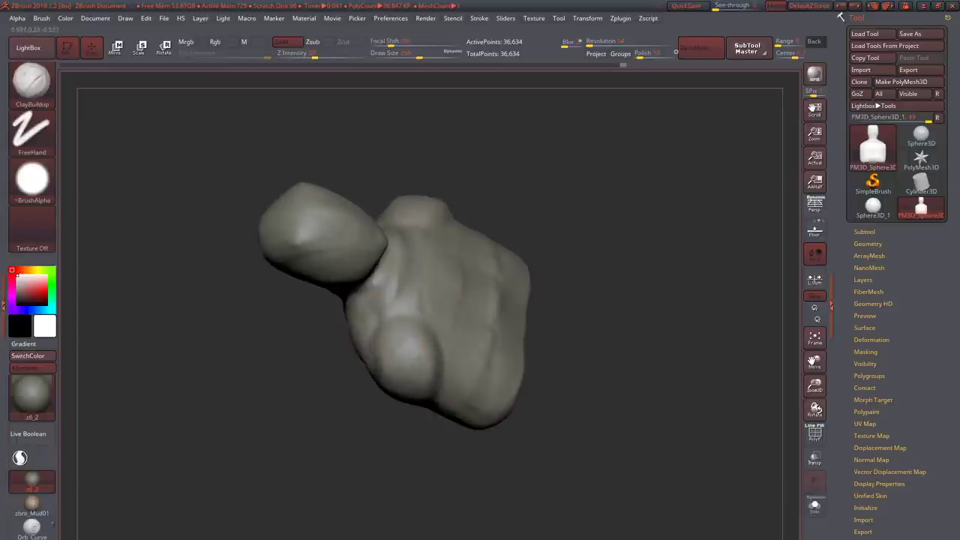
{"action": "left_click_drag", "start_coordinate": [450, 360], "coordinate": [443, 233]}
{"action": "left_click_drag", "start_coordinate": [405, 331], "coordinate": [379, 270]}
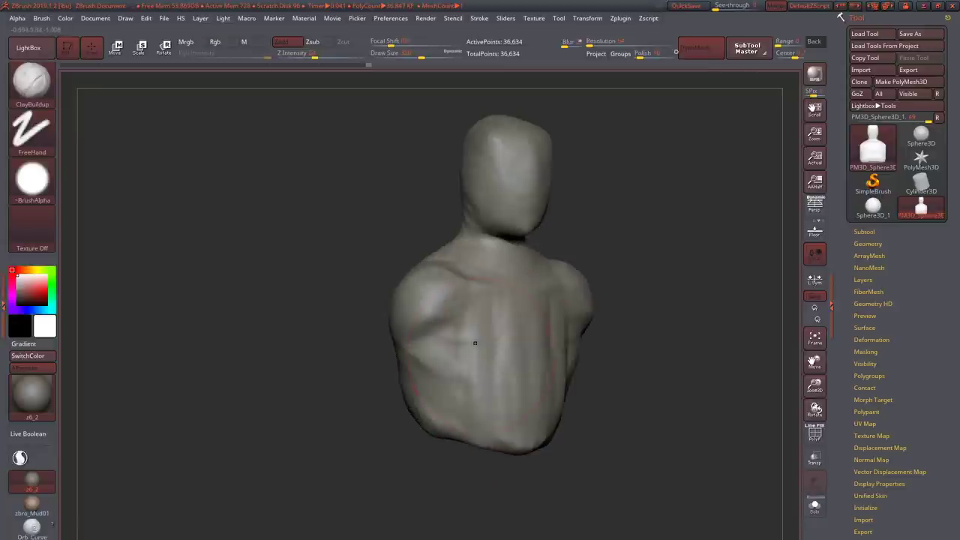
- Build up the collarbone and chest area and fill out the lower torso
{"action": "mouse_move", "coordinate": [474, 343]}
{"action": "left_mouse_down"}
{"action": "mouse_move", "coordinate": [521, 382]}
{"action": "mouse_move", "coordinate": [458, 345]}
{"action": "left_mouse_up"}
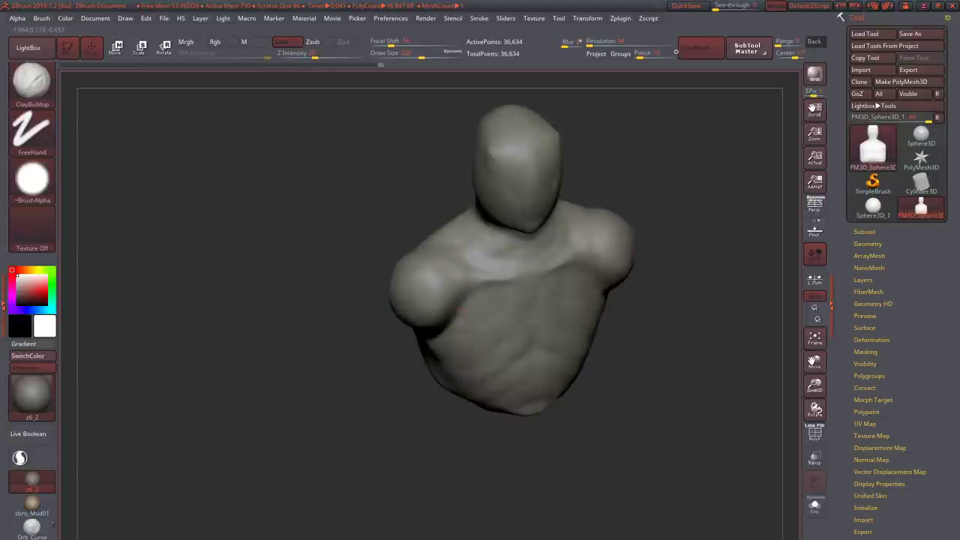
{"action": "mouse_move", "coordinate": [526, 293]}
{"action": "left_mouse_down"}
{"action": "mouse_move", "coordinate": [412, 280]}
{"action": "mouse_move", "coordinate": [497, 261]}
{"action": "mouse_move", "coordinate": [462, 235]}
{"action": "left_mouse_up"}
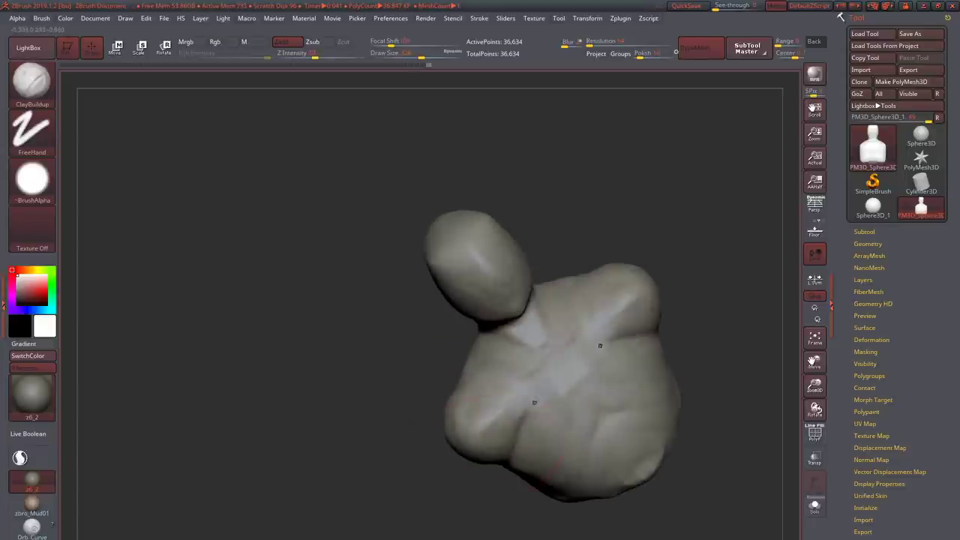
{"action": "left_click_drag", "start_coordinate": [647, 468], "coordinate": [610, 425]}
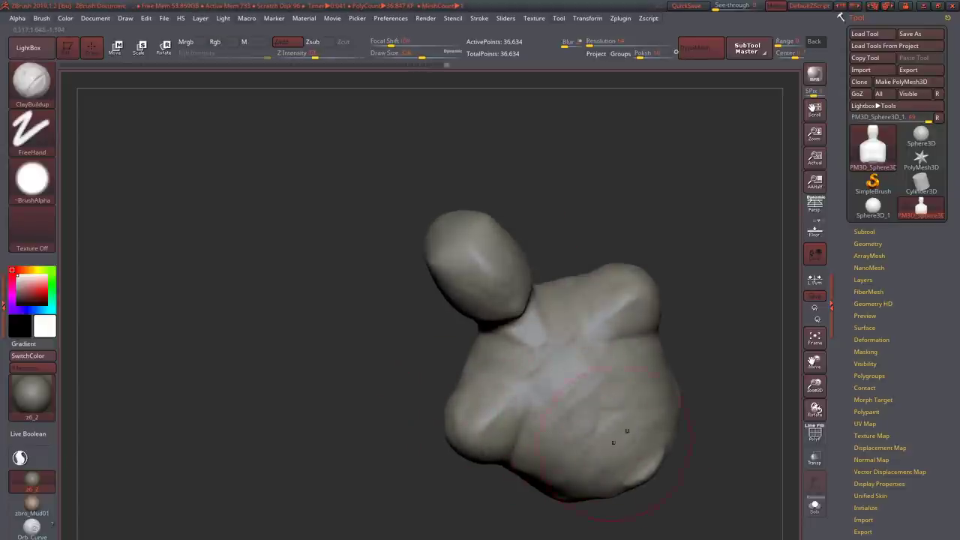
{"action": "left_click_drag", "start_coordinate": [623, 450], "coordinate": [634, 478]}
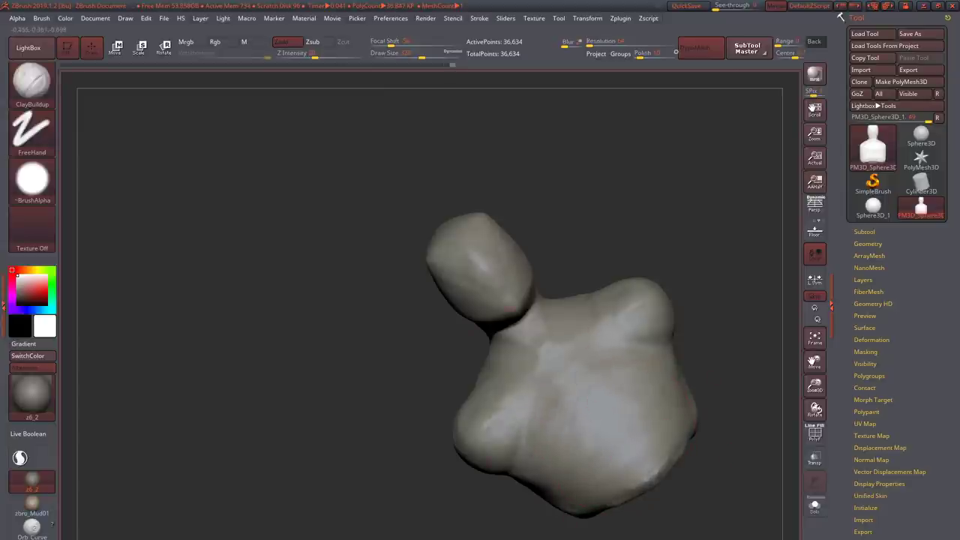
- Adjust the neck below the jaw in side view with the Move brush
{"action": "mouse_move", "coordinate": [638, 362]}
{"action": "right_mouse_down"}
{"action": "mouse_move", "coordinate": [546, 350]}
{"action": "mouse_move", "coordinate": [461, 321]}
{"action": "mouse_move", "coordinate": [503, 232]}
{"action": "mouse_move", "coordinate": [471, 331]}
{"action": "right_mouse_up"}
{"action": "key", "text": "b"}
{"action": "key", "text": "m"}
{"action": "key", "text": "v"}
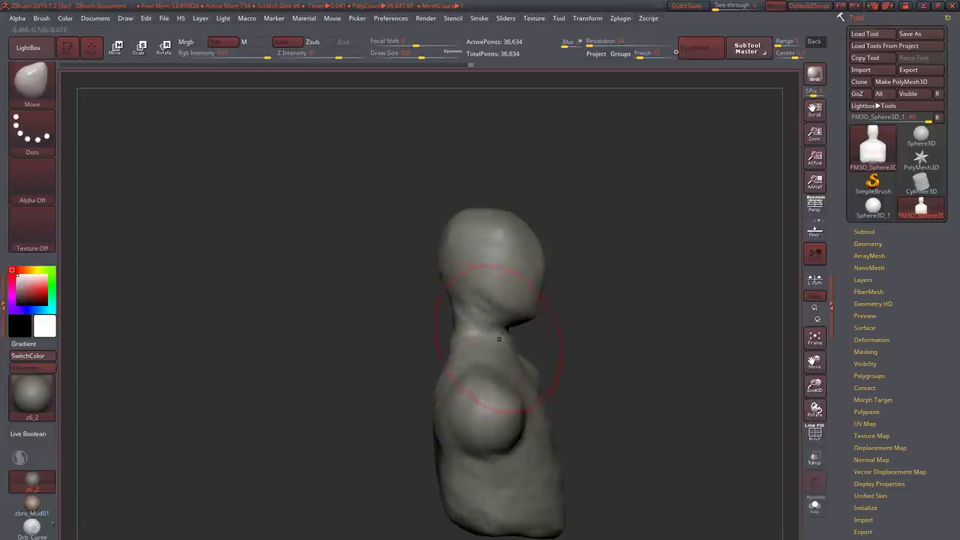
{"action": "left_click_drag", "start_coordinate": [499, 339], "coordinate": [488, 334]}
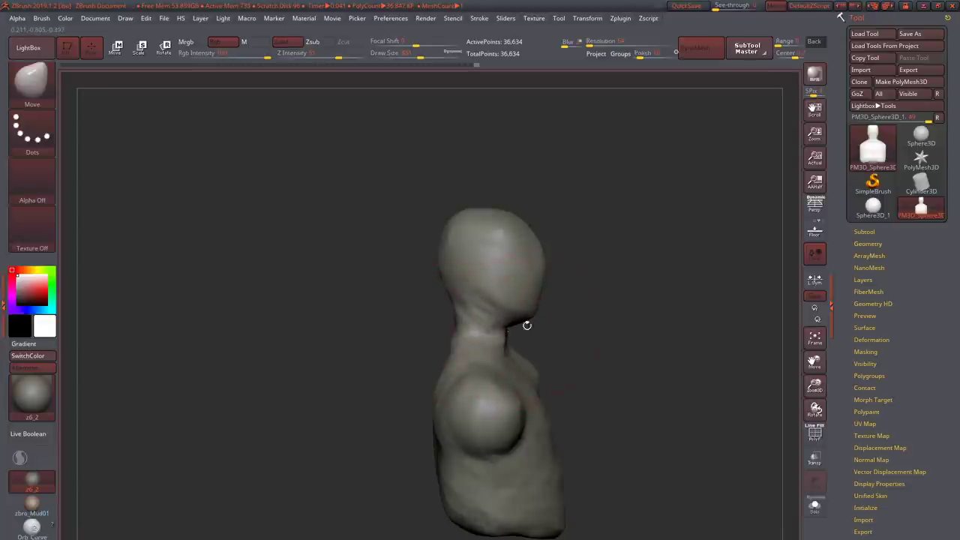
- Build up the upper back and the back of the neck with the ClayBuildup brush
{"action": "mouse_move", "coordinate": [525, 323]}
{"action": "right_mouse_down", "text": "alt"}
{"action": "mouse_move", "coordinate": [589, 324]}
{"action": "mouse_move", "coordinate": [567, 377]}
{"action": "mouse_move", "coordinate": [681, 321]}
{"action": "right_mouse_up", "text": "alt"}
{"action": "key", "text": "b"}
{"action": "key", "text": "c"}
{"action": "key", "text": "b"}
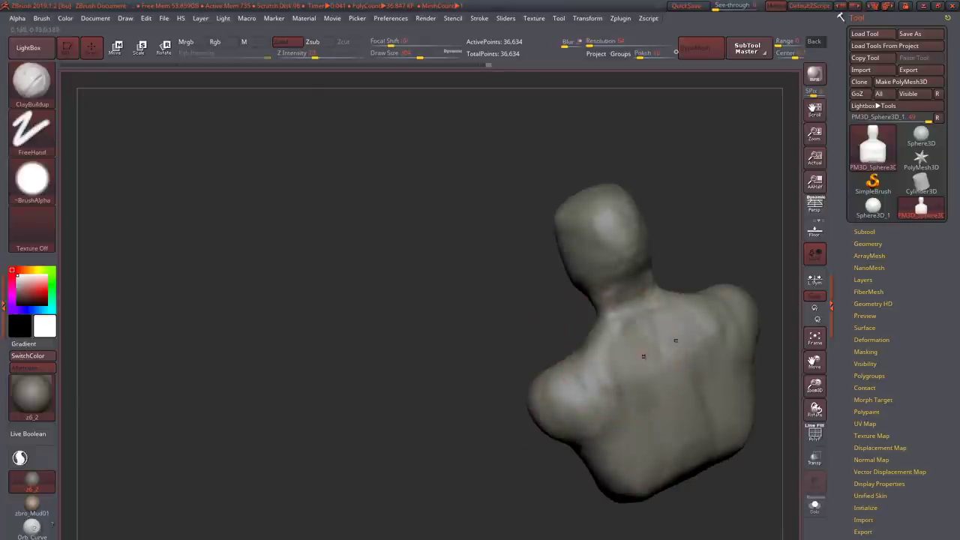
{"action": "mouse_move", "coordinate": [562, 344]}
{"action": "right_mouse_down"}
{"action": "mouse_move", "coordinate": [615, 300]}
{"action": "mouse_move", "coordinate": [609, 282]}
{"action": "right_mouse_up"}
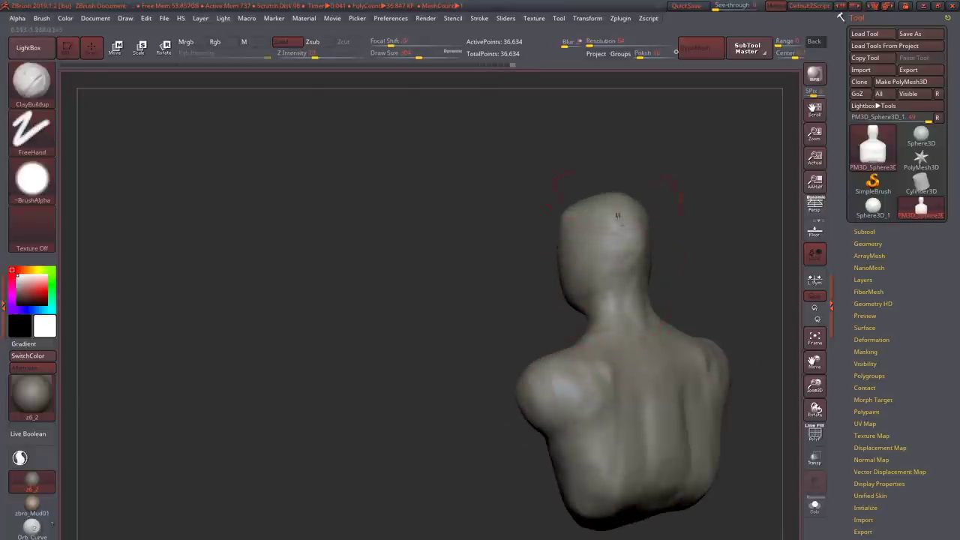
- Adjust the underside of the jaw and the front of the neck in side view with the Move brush
{"action": "mouse_move", "coordinate": [630, 224]}
{"action": "right_mouse_down"}
{"action": "mouse_move", "coordinate": [555, 202]}
{"action": "mouse_move", "coordinate": [561, 216]}
{"action": "mouse_move", "coordinate": [547, 193]}
{"action": "right_mouse_up"}
{"action": "key", "text": "b"}
{"action": "key", "text": "m"}
{"action": "key", "text": "v"}
{"action": "key", "text": "b"}
{"action": "key", "text": "c"}
{"action": "key", "text": "b"}
{"action": "right_click_drag", "start_coordinate": [519, 258], "coordinate": [489, 194]}
{"action": "key", "text": "b"}
{"action": "key", "text": "m"}
{"action": "key", "text": "v"}
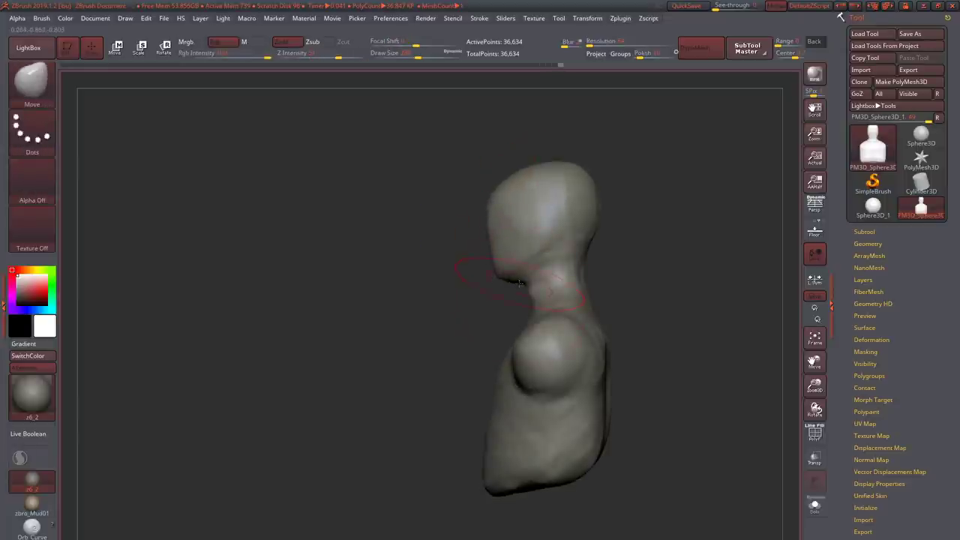
{"action": "left_click_drag", "start_coordinate": [520, 283], "coordinate": [517, 279]}
{"action": "right_click_drag", "start_coordinate": [515, 303], "coordinate": [525, 275]}
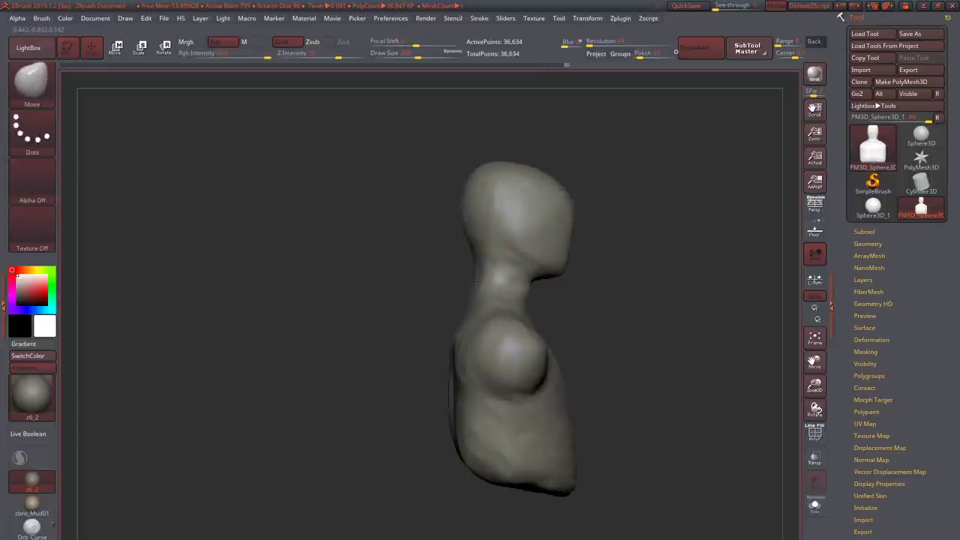
- Reshape the front of the face into a more curved profile in side view with the Move brush
{"action": "mouse_move", "coordinate": [466, 217]}
{"action": "right_mouse_down"}
{"action": "mouse_move", "coordinate": [514, 225]}
{"action": "mouse_move", "coordinate": [510, 259]}
{"action": "mouse_move", "coordinate": [564, 232]}
{"action": "mouse_move", "coordinate": [509, 282]}
{"action": "mouse_move", "coordinate": [516, 251]}
{"action": "mouse_move", "coordinate": [480, 272]}
{"action": "mouse_move", "coordinate": [440, 333]}
{"action": "mouse_move", "coordinate": [461, 284]}
{"action": "right_mouse_up"}
{"action": "key", "text": "b"}
{"action": "key", "text": "d"}
{"action": "key", "text": "s"}
{"action": "key", "text": "b"}
{"action": "key", "text": "c"}
{"action": "key", "text": "b"}
{"action": "key", "text": "b"}
{"action": "key", "text": "m"}
{"action": "key", "text": "v"}
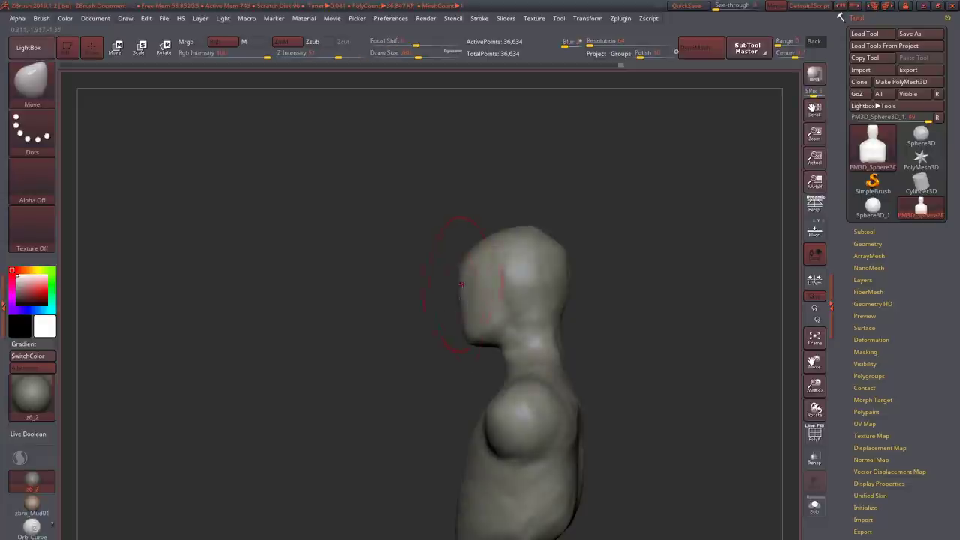
{"action": "left_click_drag", "start_coordinate": [482, 303], "coordinate": [491, 300]}
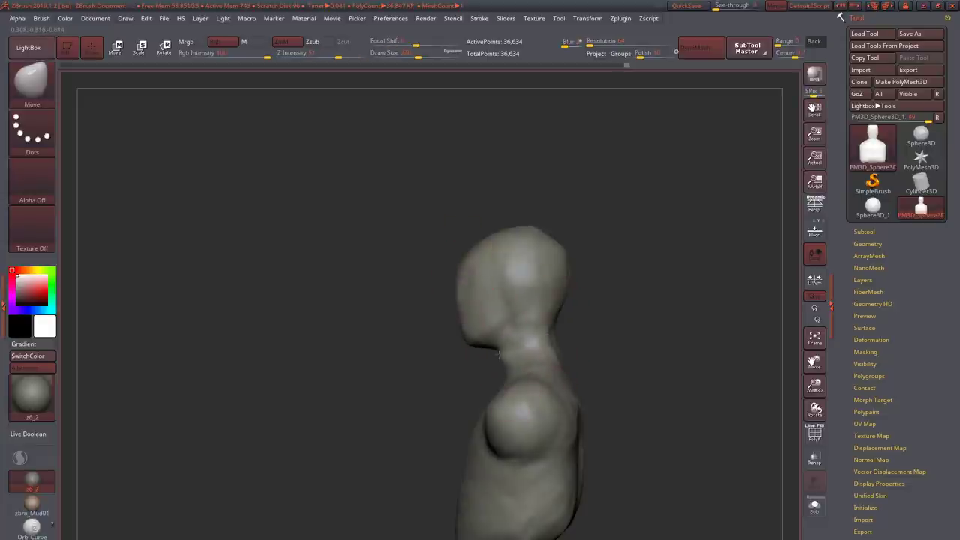
- Build up the trapezius area between the back of the neck and the shoulders with the ClayBuildup brush
{"action": "key", "text": "b"}
{"action": "key", "text": "c"}
{"action": "key", "text": "b"}
{"action": "right_click_drag", "start_coordinate": [501, 351], "coordinate": [578, 361]}
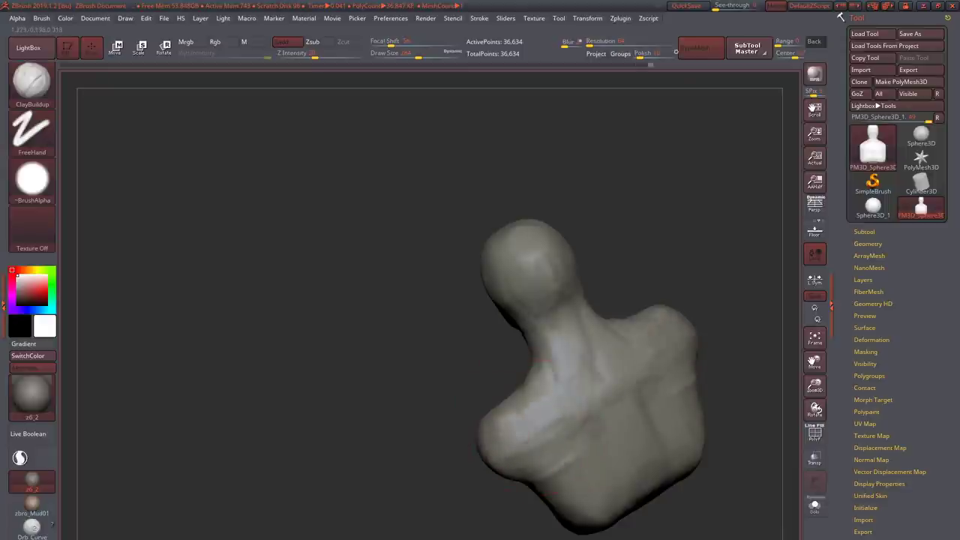
{"action": "right_click_drag", "start_coordinate": [529, 439], "coordinate": [592, 443]}
{"action": "mouse_move", "coordinate": [480, 435]}
{"action": "right_mouse_down"}
{"action": "mouse_move", "coordinate": [570, 424]}
{"action": "mouse_move", "coordinate": [497, 373]}
{"action": "mouse_move", "coordinate": [512, 359]}
{"action": "mouse_move", "coordinate": [517, 398]}
{"action": "mouse_move", "coordinate": [495, 367]}
{"action": "mouse_move", "coordinate": [521, 348]}
{"action": "mouse_move", "coordinate": [447, 438]}
{"action": "right_mouse_up"}
- Sculpt the collarbones and the hollows above the chest with a smaller ClayBuildup brush
{"action": "key", "text": "b"}
{"action": "key", "text": "d"}
{"action": "key", "text": "s"}
{"action": "key", "text": "b"}
{"action": "key", "text": "c"}
{"action": "key", "text": "b"}
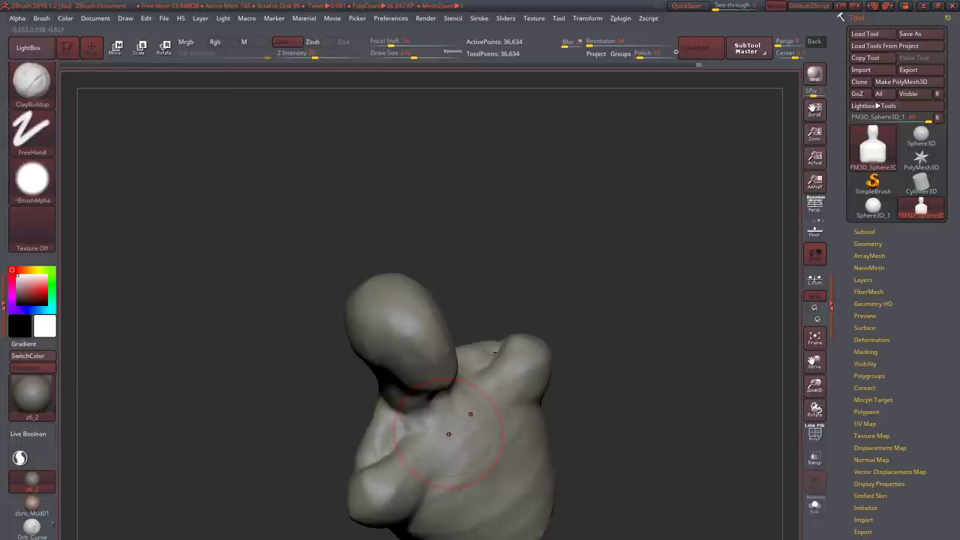
{"action": "key", "text": "space"}
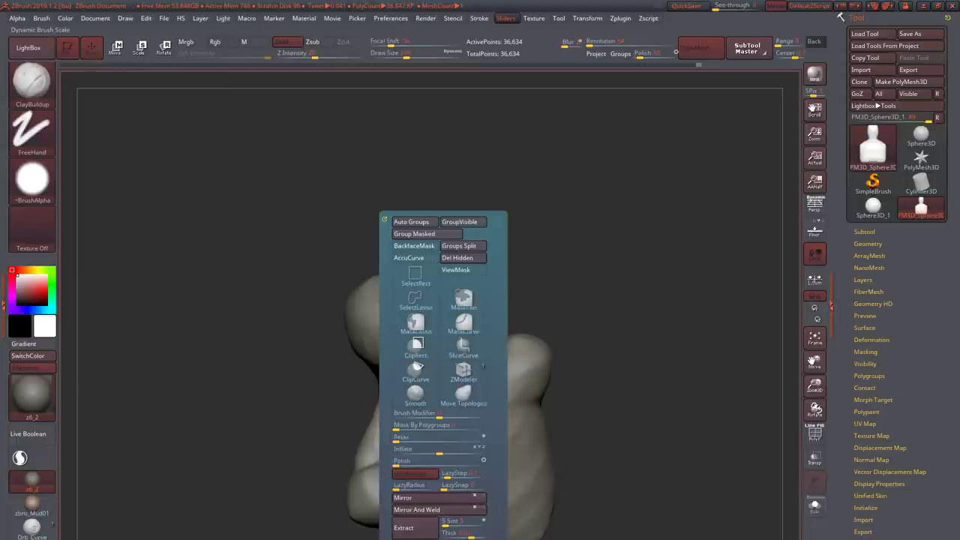
{"action": "right_click_drag", "start_coordinate": [446, 375], "coordinate": [175, 305]}
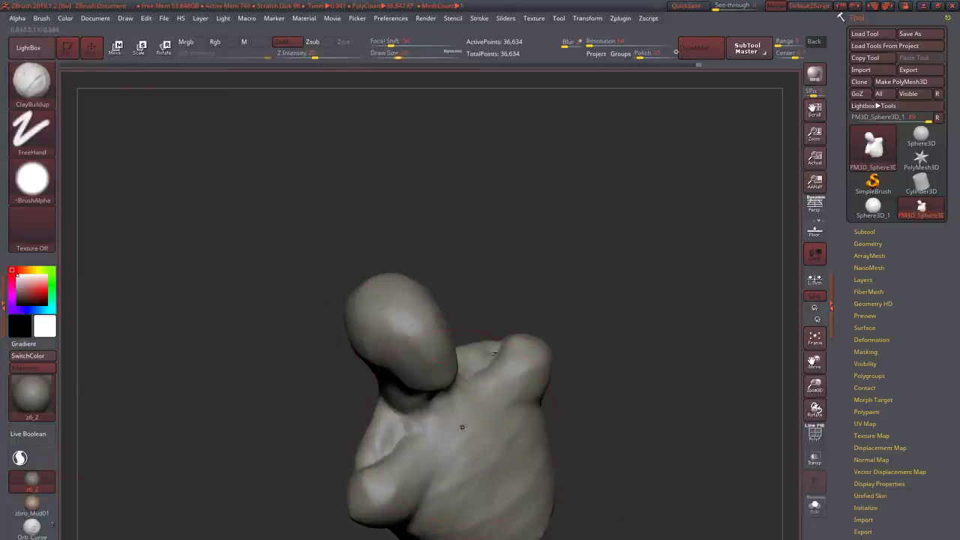
{"action": "right_click_drag", "start_coordinate": [444, 432], "coordinate": [441, 431]}
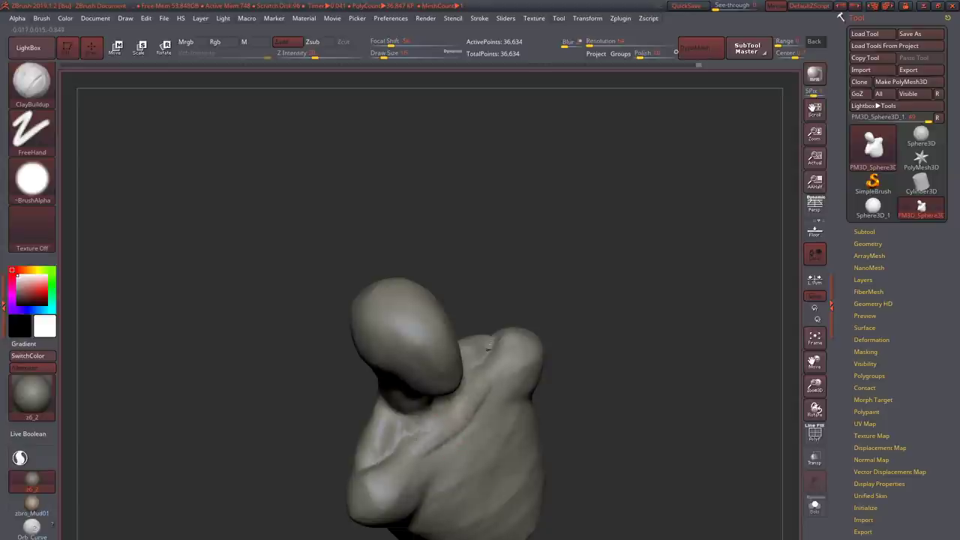
{"action": "right_click_drag", "start_coordinate": [444, 398], "coordinate": [435, 446]}
{"action": "mouse_move", "coordinate": [435, 447]}
{"action": "left_mouse_down"}
{"action": "mouse_move", "coordinate": [379, 450]}
{"action": "mouse_move", "coordinate": [413, 469]}
{"action": "mouse_move", "coordinate": [390, 439]}
{"action": "left_mouse_up"}
{"action": "right_click_drag", "start_coordinate": [390, 439], "coordinate": [399, 437]}
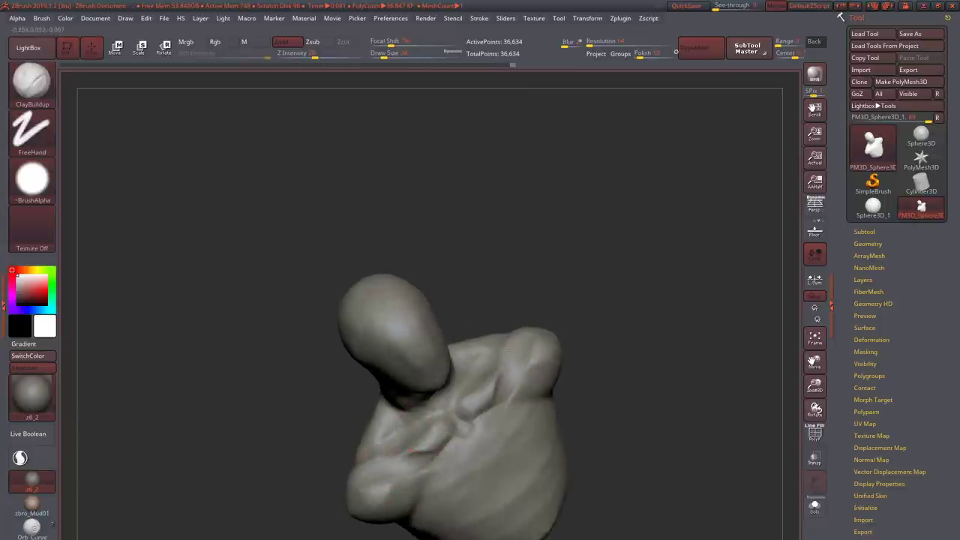
{"action": "left_click_drag", "start_coordinate": [409, 458], "coordinate": [451, 421]}
{"action": "right_click_drag", "start_coordinate": [475, 440], "coordinate": [443, 416]}
- Fill out the back of the skull into a rounder shape with the ClayBuildup brush
{"action": "mouse_move", "coordinate": [406, 472]}
{"action": "right_mouse_down"}
{"action": "mouse_move", "coordinate": [468, 396]}
{"action": "mouse_move", "coordinate": [520, 198]}
{"action": "mouse_move", "coordinate": [475, 253]}
{"action": "mouse_move", "coordinate": [510, 298]}
{"action": "right_mouse_up"}
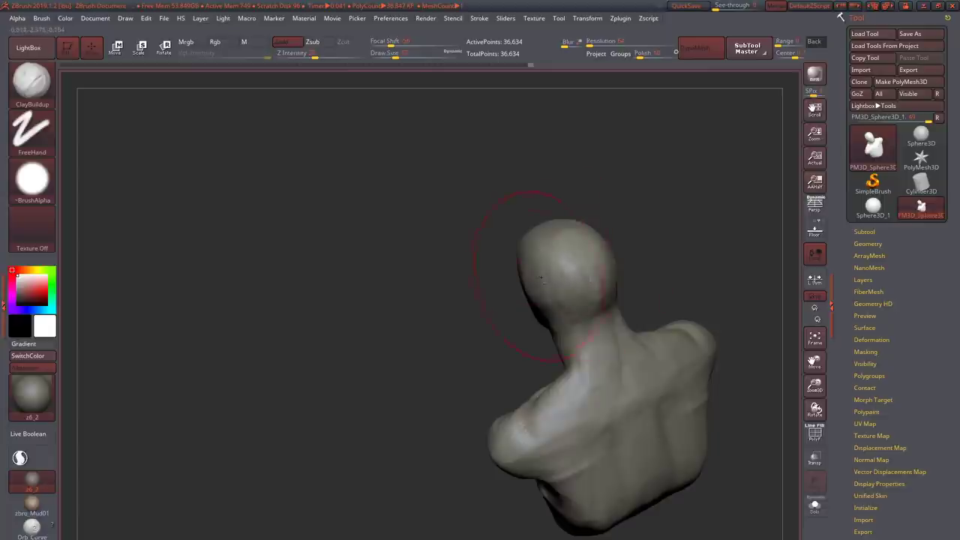
{"action": "right_click_drag", "start_coordinate": [508, 260], "coordinate": [586, 273]}
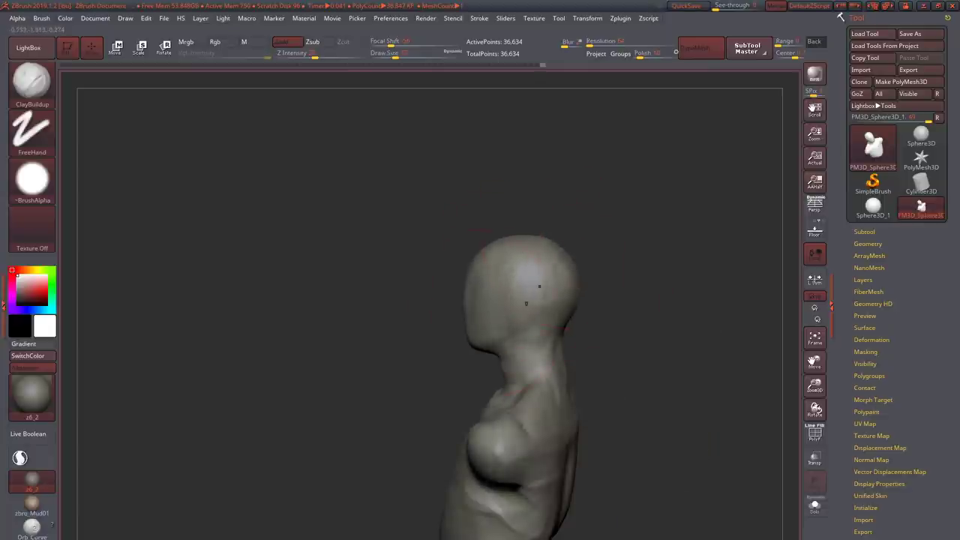
{"action": "mouse_move", "coordinate": [525, 303]}
{"action": "right_mouse_down"}
{"action": "mouse_move", "coordinate": [525, 322]}
{"action": "mouse_move", "coordinate": [547, 326]}
{"action": "right_mouse_up"}
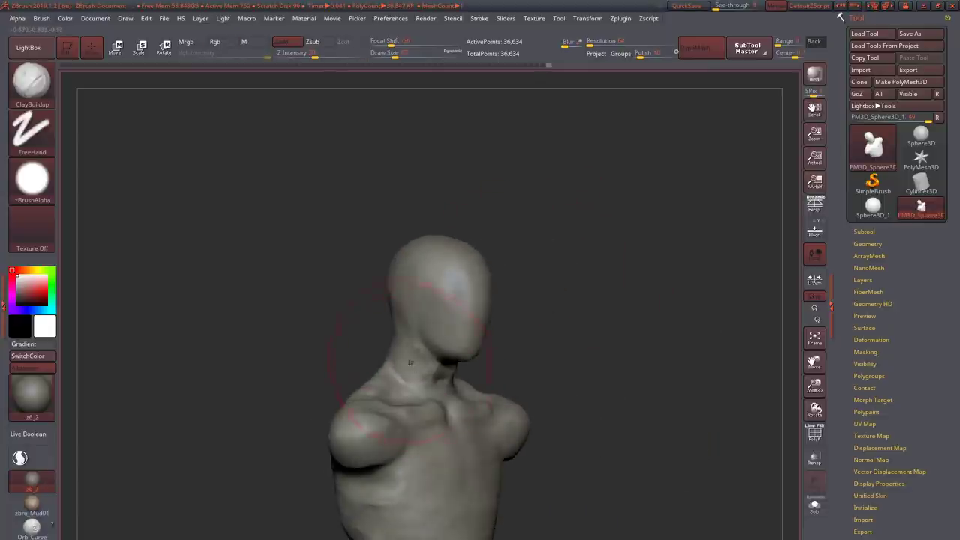
- Build up the sides of the neck and smooth the transitions around the throat and collarbones
{"action": "mouse_move", "coordinate": [410, 363]}
{"action": "right_mouse_down"}
{"action": "mouse_move", "coordinate": [431, 382]}
{"action": "mouse_move", "coordinate": [475, 340]}
{"action": "right_mouse_up"}
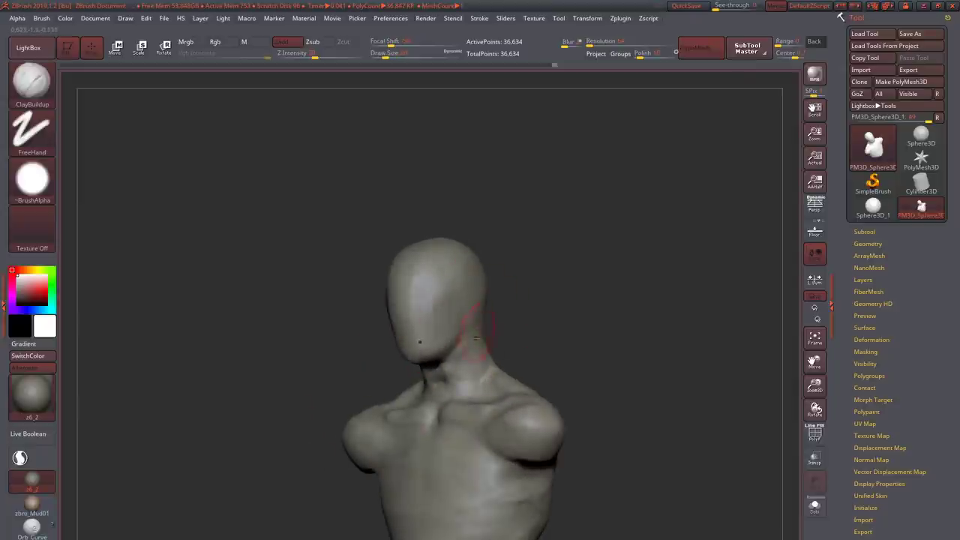
{"action": "mouse_move", "coordinate": [476, 339]}
{"action": "left_mouse_down"}
{"action": "mouse_move", "coordinate": [440, 365]}
{"action": "mouse_move", "coordinate": [426, 407]}
{"action": "left_mouse_up"}
{"action": "mouse_move", "coordinate": [426, 407]}
{"action": "right_mouse_down"}
{"action": "mouse_move", "coordinate": [460, 377]}
{"action": "mouse_move", "coordinate": [458, 398]}
{"action": "right_mouse_up"}
{"action": "left_click_drag", "start_coordinate": [450, 397], "coordinate": [424, 411], "text": "shift"}
{"action": "right_click_drag", "start_coordinate": [424, 411], "coordinate": [440, 349]}
{"action": "left_click_drag", "start_coordinate": [439, 349], "coordinate": [393, 360], "text": "shift"}
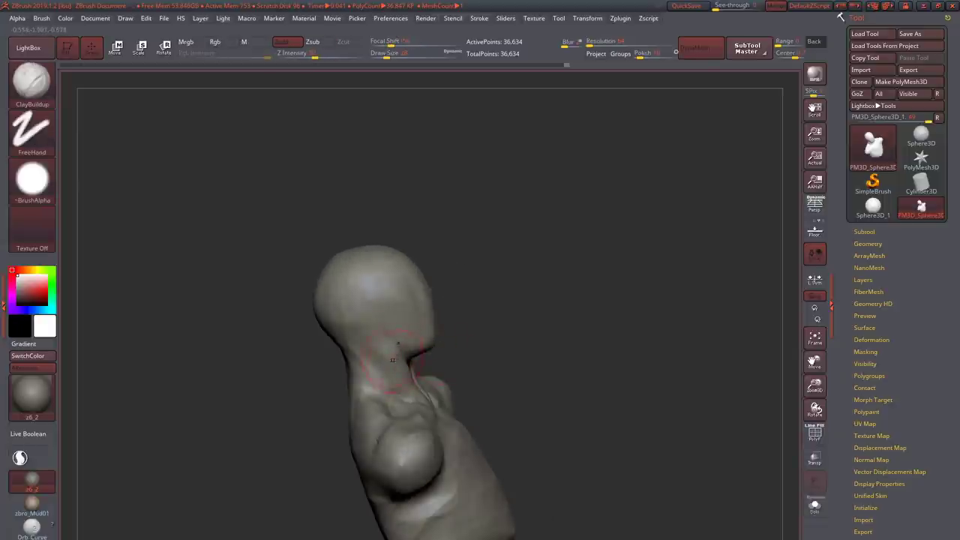
- Adjust the face profile with the Move brush and carve the neck muscle creases with the DamStandard brush
{"action": "mouse_move", "coordinate": [442, 386]}
{"action": "right_mouse_down"}
{"action": "mouse_move", "coordinate": [391, 329]}
{"action": "mouse_move", "coordinate": [405, 327]}
{"action": "mouse_move", "coordinate": [397, 322]}
{"action": "right_mouse_up"}
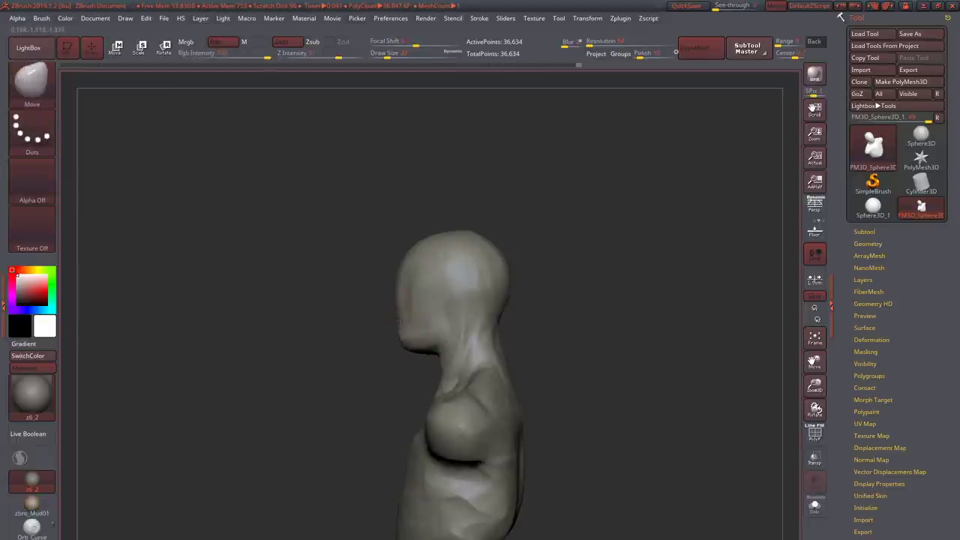
{"action": "mouse_move", "coordinate": [432, 312]}
{"action": "right_mouse_down"}
{"action": "mouse_move", "coordinate": [442, 259]}
{"action": "mouse_move", "coordinate": [417, 396]}
{"action": "mouse_move", "coordinate": [519, 301]}
{"action": "mouse_move", "coordinate": [559, 315]}
{"action": "mouse_move", "coordinate": [579, 345]}
{"action": "mouse_move", "coordinate": [572, 329]}
{"action": "mouse_move", "coordinate": [615, 353]}
{"action": "mouse_move", "coordinate": [761, 362]}
{"action": "right_mouse_up"}
{"action": "key", "text": "b"}
{"action": "key", "text": "d"}
{"action": "key", "text": "s"}
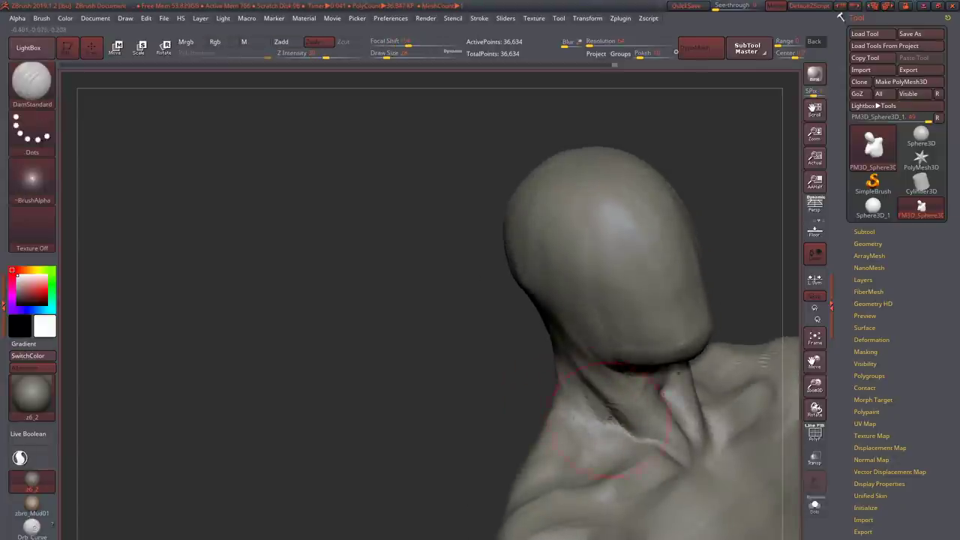
{"action": "mouse_move", "coordinate": [600, 383]}
{"action": "right_mouse_down"}
{"action": "mouse_move", "coordinate": [577, 397]}
{"action": "mouse_move", "coordinate": [593, 412]}
{"action": "mouse_move", "coordinate": [638, 375]}
{"action": "right_mouse_up"}
- Build up the neck muscles and the sides of the face and jaw with the ClayBuildup brush
{"action": "key", "text": "b"}
{"action": "key", "text": "c"}
{"action": "key", "text": "b"}
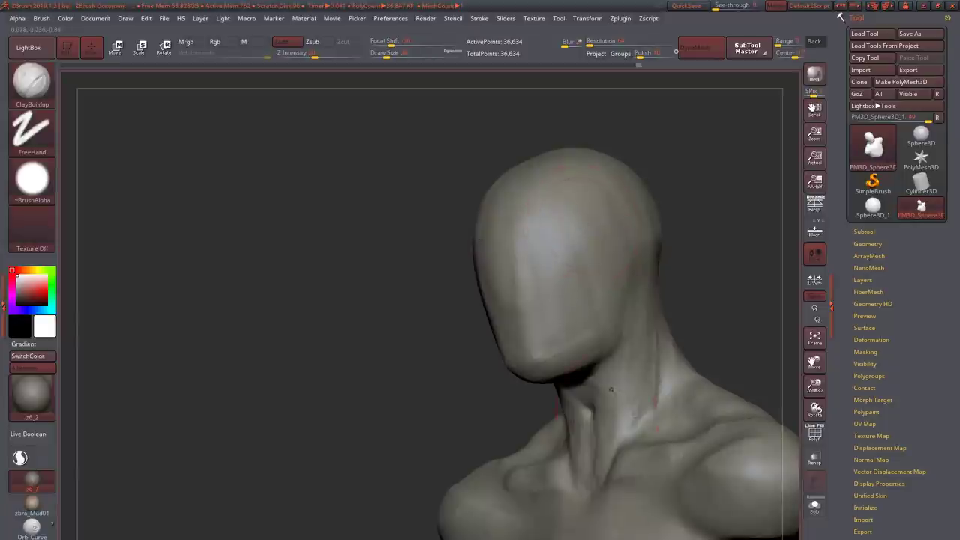
{"action": "mouse_move", "coordinate": [611, 389]}
{"action": "right_mouse_down"}
{"action": "mouse_move", "coordinate": [636, 308]}
{"action": "mouse_move", "coordinate": [634, 233]}
{"action": "mouse_move", "coordinate": [660, 225]}
{"action": "right_mouse_up"}
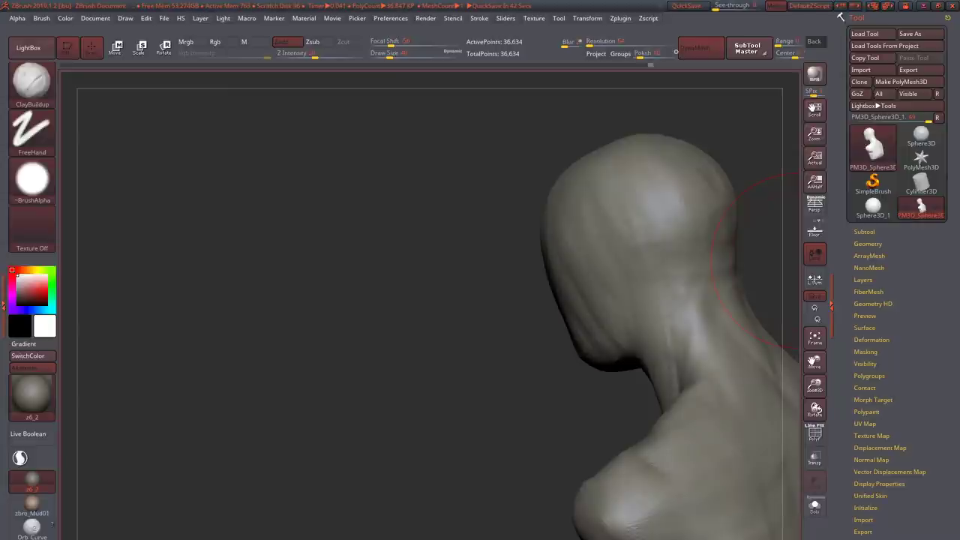
{"action": "left_click_drag", "start_coordinate": [783, 261], "coordinate": [641, 318]}
{"action": "left_click_drag", "start_coordinate": [666, 386], "coordinate": [651, 444]}
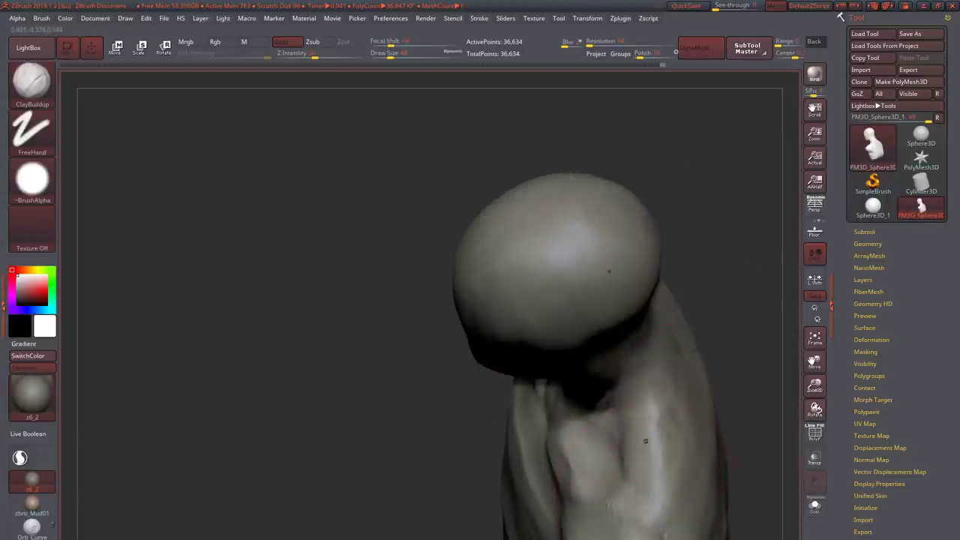
- Smooth the top of the shoulder and the hollow between the neck and collarbone
{"action": "mouse_move", "coordinate": [645, 510]}
{"action": "left_mouse_down", "text": "alt"}
{"action": "mouse_move", "coordinate": [645, 386]}
{"action": "mouse_move", "coordinate": [654, 426]}
{"action": "mouse_move", "coordinate": [621, 454]}
{"action": "left_mouse_up", "text": "alt"}
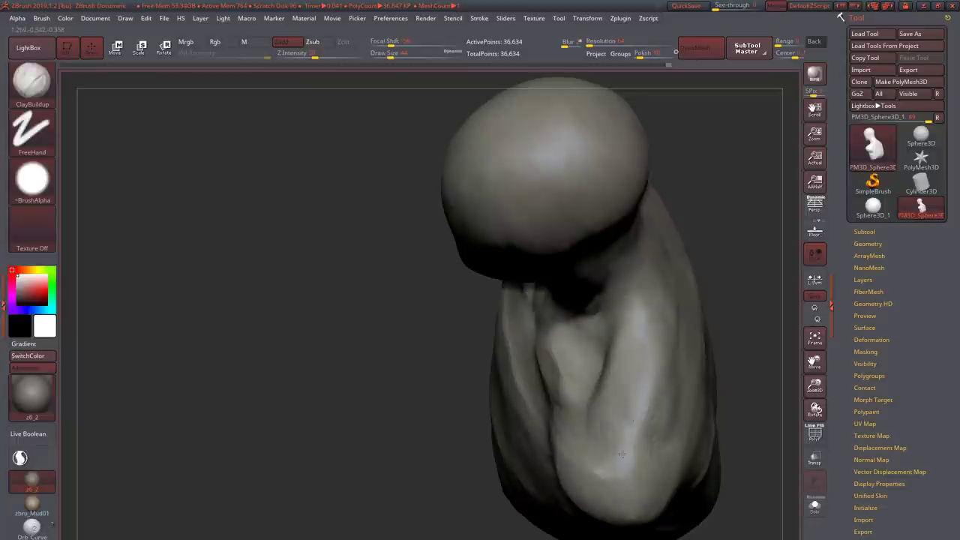
{"action": "left_click_drag", "start_coordinate": [679, 351], "coordinate": [673, 396], "text": "shift"}
{"action": "left_click_drag", "start_coordinate": [739, 353], "coordinate": [762, 315]}
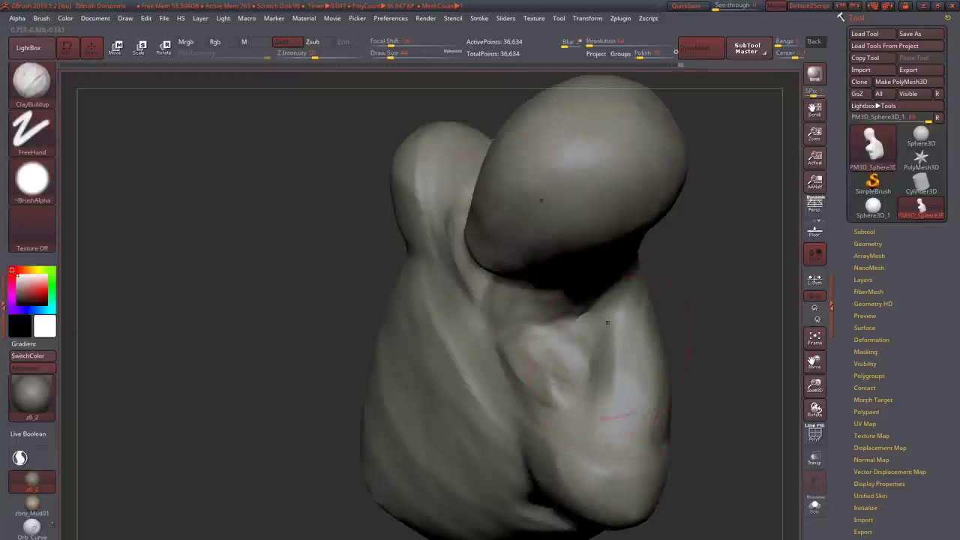
{"action": "left_click_drag", "start_coordinate": [607, 338], "coordinate": [616, 415], "text": "shift"}
{"action": "left_click_drag", "start_coordinate": [735, 420], "coordinate": [713, 405], "text": "shift"}
- Refine the slope from the neck to the shoulders with the Move and ClayBuildup brushes
{"action": "left_click_drag", "start_coordinate": [285, 390], "coordinate": [315, 383]}
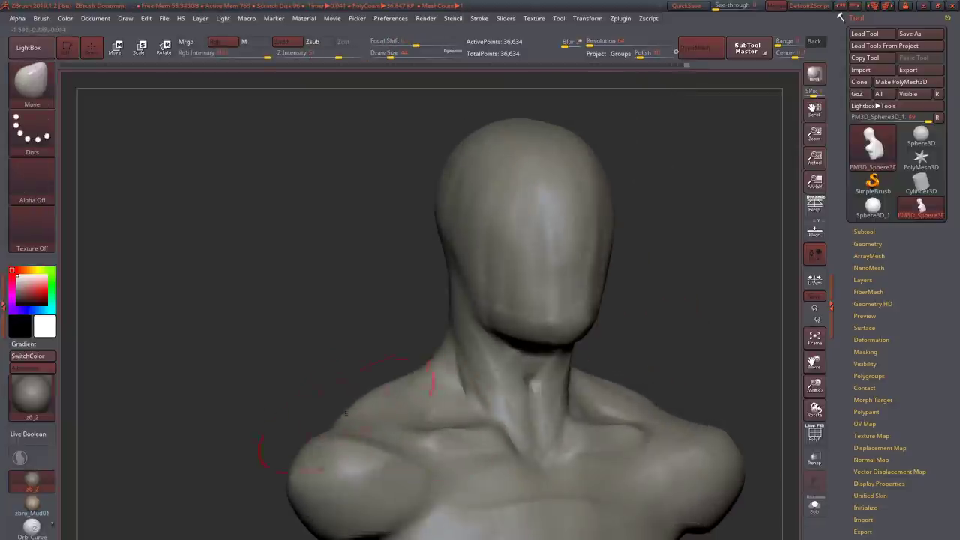
{"action": "left_click_drag", "start_coordinate": [263, 450], "coordinate": [397, 379]}
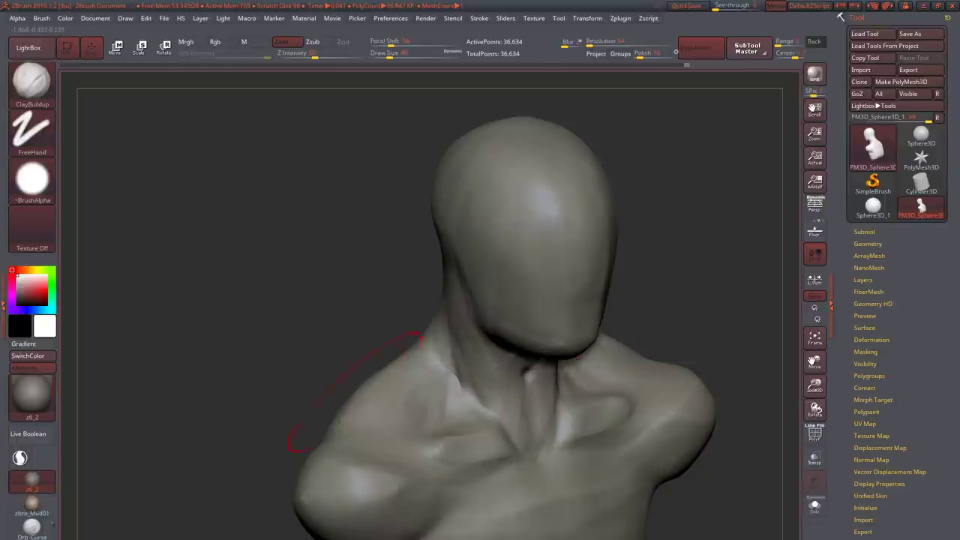
{"action": "mouse_move", "coordinate": [578, 358]}
{"action": "left_mouse_down"}
{"action": "mouse_move", "coordinate": [362, 501]}
{"action": "mouse_move", "coordinate": [495, 438]}
{"action": "mouse_move", "coordinate": [493, 474]}
{"action": "mouse_move", "coordinate": [465, 469]}
{"action": "left_mouse_up"}
{"action": "key", "text": "b"}
{"action": "key", "text": "m"}
{"action": "key", "text": "v"}
{"action": "key", "text": "b"}
{"action": "key", "text": "c"}
{"action": "key", "text": "b"}
- Reshape the shoulder mass in side view with the Move brush
{"action": "mouse_move", "coordinate": [465, 469]}
{"action": "right_mouse_down"}
{"action": "mouse_move", "coordinate": [407, 400]}
{"action": "mouse_move", "coordinate": [300, 405]}
{"action": "mouse_move", "coordinate": [405, 378]}
{"action": "mouse_move", "coordinate": [390, 450]}
{"action": "mouse_move", "coordinate": [420, 421]}
{"action": "mouse_move", "coordinate": [424, 364]}
{"action": "right_mouse_up"}
{"action": "key", "text": "b"}
{"action": "key", "text": "m"}
{"action": "key", "text": "v"}
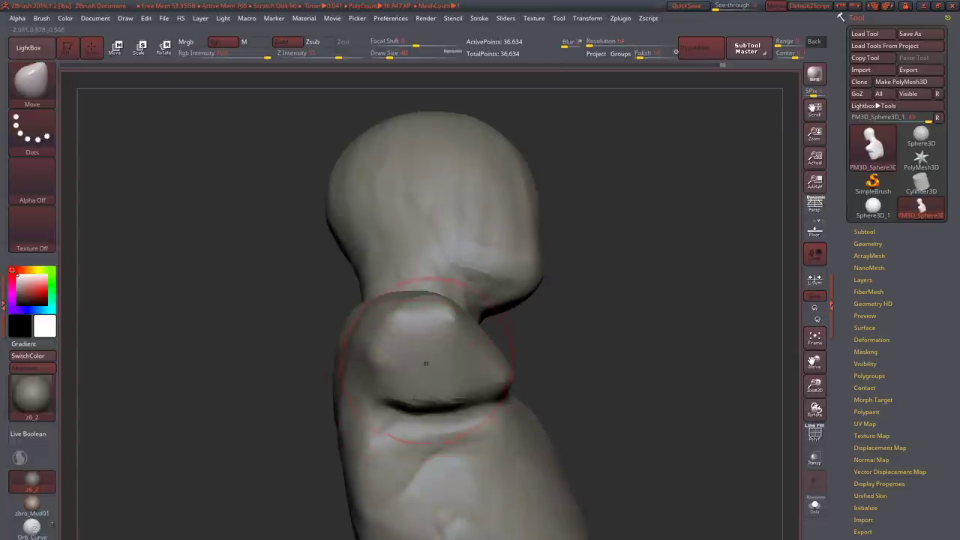
{"action": "left_click_drag", "start_coordinate": [424, 364], "coordinate": [362, 408]}
{"action": "mouse_move", "coordinate": [361, 409]}
{"action": "right_mouse_down", "text": "ctrl"}
{"action": "mouse_move", "coordinate": [360, 390]}
{"action": "mouse_move", "coordinate": [412, 344]}
{"action": "mouse_move", "coordinate": [446, 390]}
{"action": "mouse_move", "coordinate": [448, 341]}
{"action": "right_mouse_up", "text": "ctrl"}
- Fill out the shoulder caps with the ClayBuildup brush and adjust their outline with the Move brush
{"action": "key", "text": "b"}
{"action": "key", "text": "c"}
{"action": "key", "text": "b"}
{"action": "left_click_drag", "start_coordinate": [425, 320], "coordinate": [417, 406]}
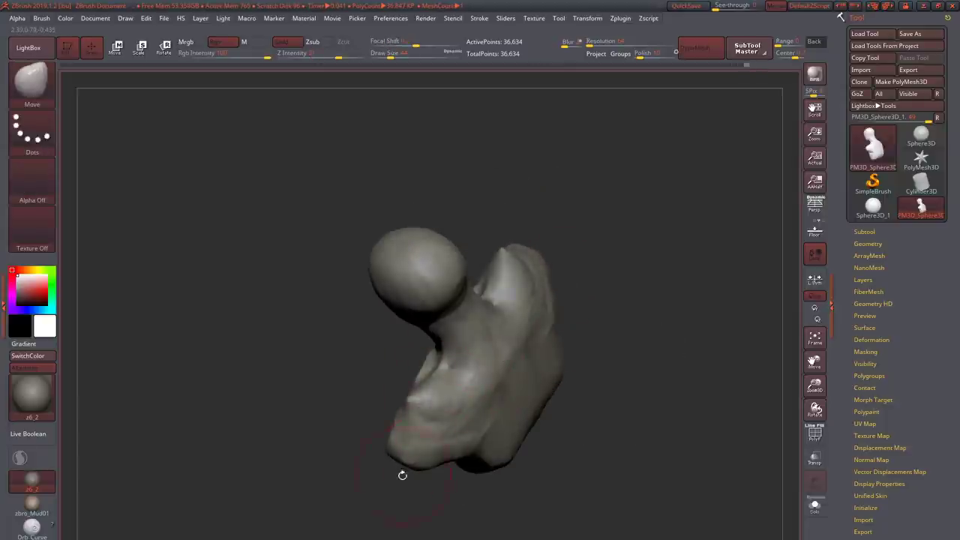
{"action": "mouse_move", "coordinate": [402, 474]}
{"action": "left_mouse_down"}
{"action": "mouse_move", "coordinate": [421, 409]}
{"action": "mouse_move", "coordinate": [517, 397]}
{"action": "left_mouse_up"}
{"action": "key", "text": "b"}
{"action": "key", "text": "c"}
{"action": "key", "text": "b"}
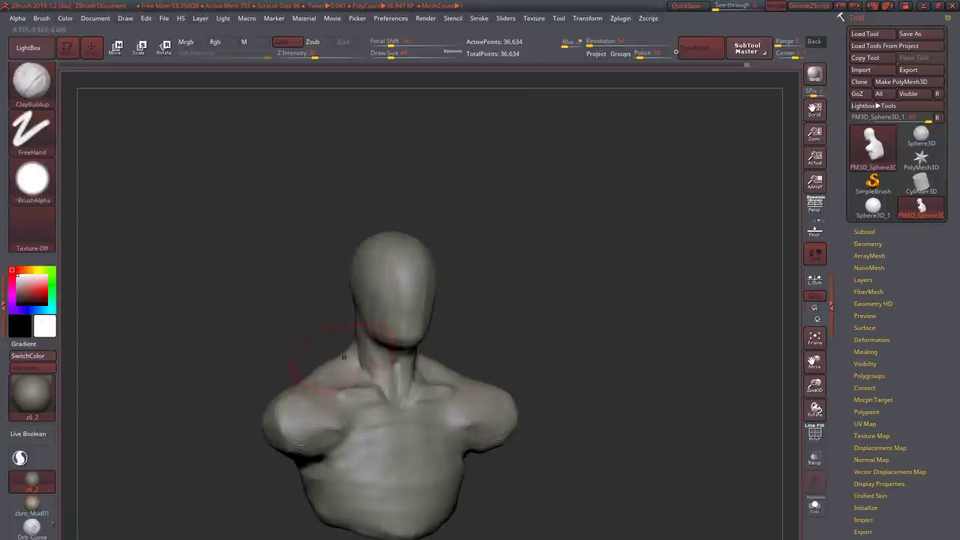
- Extend the shoulder ends downward into short upper arms with the transform tool, keeping the rest of the bust masked, and clear the mask
{"action": "key", "text": "b"}
{"action": "key", "text": "m"}
{"action": "key", "text": "v"}
{"action": "mouse_move", "coordinate": [226, 361]}
{"action": "left_mouse_down"}
{"action": "mouse_move", "coordinate": [288, 330]}
{"action": "mouse_move", "coordinate": [376, 337]}
{"action": "mouse_move", "coordinate": [374, 299]}
{"action": "mouse_move", "coordinate": [517, 420]}
{"action": "mouse_move", "coordinate": [570, 375]}
{"action": "mouse_move", "coordinate": [279, 250]}
{"action": "left_mouse_up"}
{"action": "key", "text": "shift"}
{"action": "key", "text": "shift"}
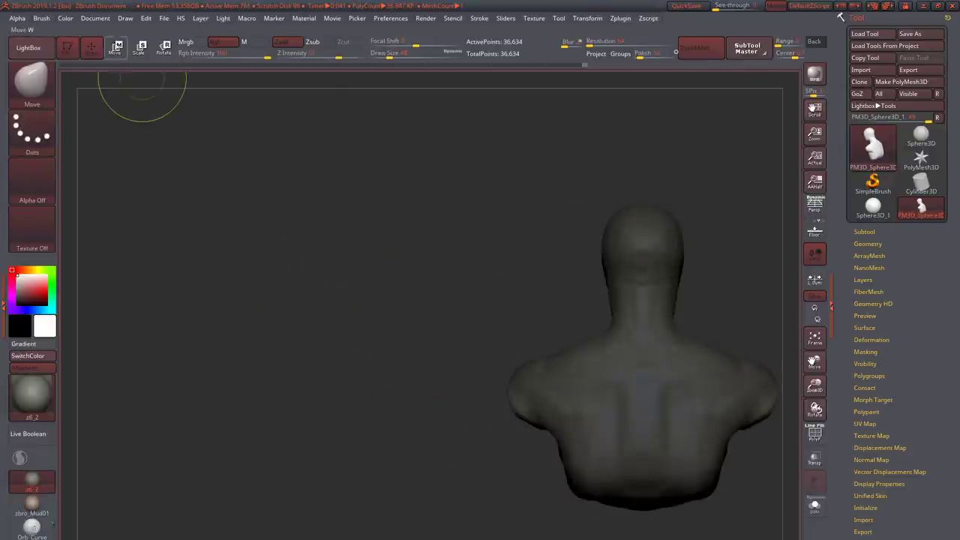
{"action": "left_click", "coordinate": [115, 47]}
{"action": "key", "text": "y"}
{"action": "mouse_move", "coordinate": [499, 338]}
{"action": "left_mouse_down"}
{"action": "mouse_move", "coordinate": [478, 430]}
{"action": "mouse_move", "coordinate": [525, 430]}
{"action": "mouse_move", "coordinate": [347, 438]}
{"action": "left_mouse_up"}
{"action": "left_click", "coordinate": [478, 430], "text": "ctrl"}
{"action": "key", "text": "q"}
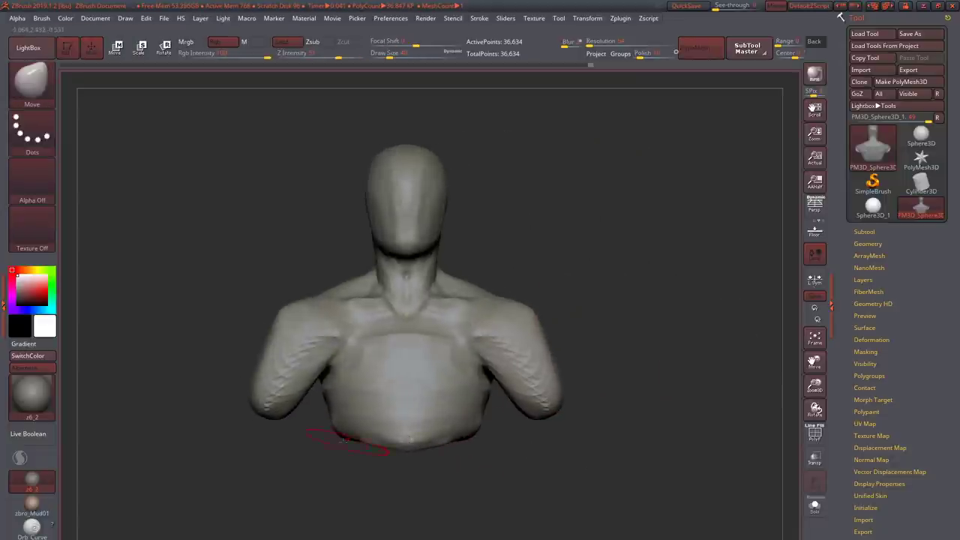
- Isolate the lower torso with an inverted mask and stretch it downward using the Move transpose line
{"action": "mouse_move", "coordinate": [318, 398]}
{"action": "left_mouse_down", "text": "ctrl"}
{"action": "mouse_move", "coordinate": [401, 493]}
{"action": "mouse_move", "coordinate": [510, 539]}
{"action": "left_mouse_up", "text": "ctrl"}
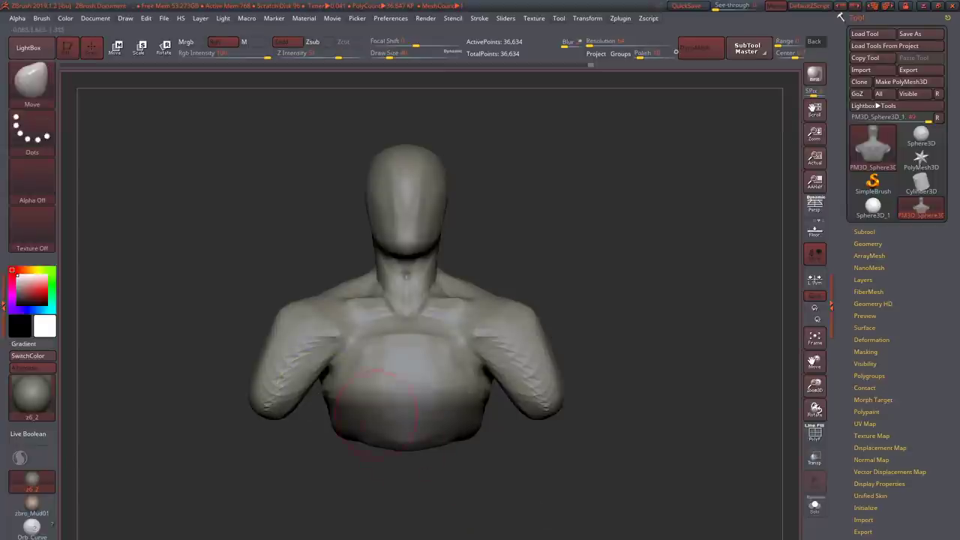
{"action": "left_click", "coordinate": [279, 506], "text": "ctrl"}
{"action": "key", "text": "w"}
{"action": "left_click_drag", "start_coordinate": [420, 495], "coordinate": [450, 450]}
{"action": "left_click_drag", "start_coordinate": [509, 235], "coordinate": [533, 318]}
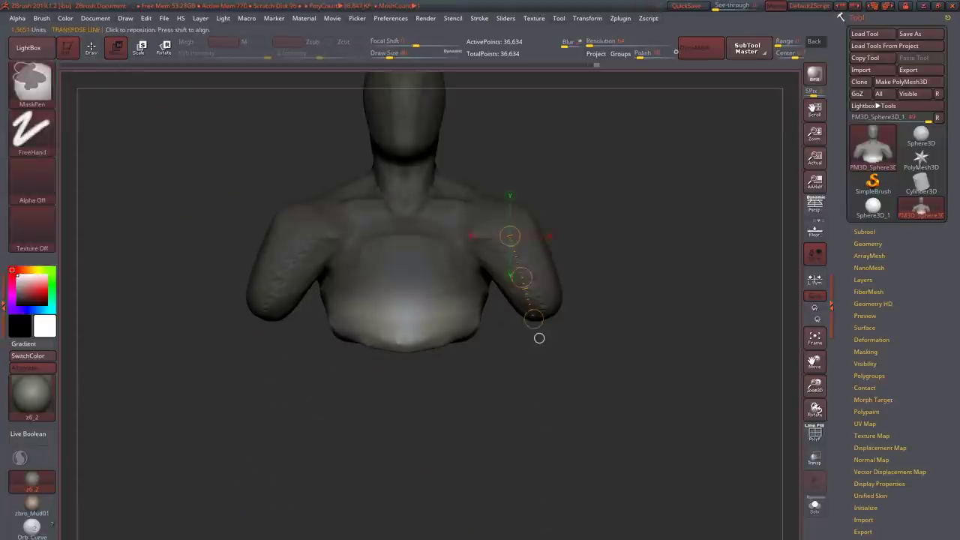
{"action": "mouse_move", "coordinate": [387, 302]}
{"action": "left_mouse_down"}
{"action": "mouse_move", "coordinate": [386, 477]}
{"action": "mouse_move", "coordinate": [386, 408]}
{"action": "mouse_move", "coordinate": [300, 345]}
{"action": "left_mouse_up"}
{"action": "key", "text": "q"}
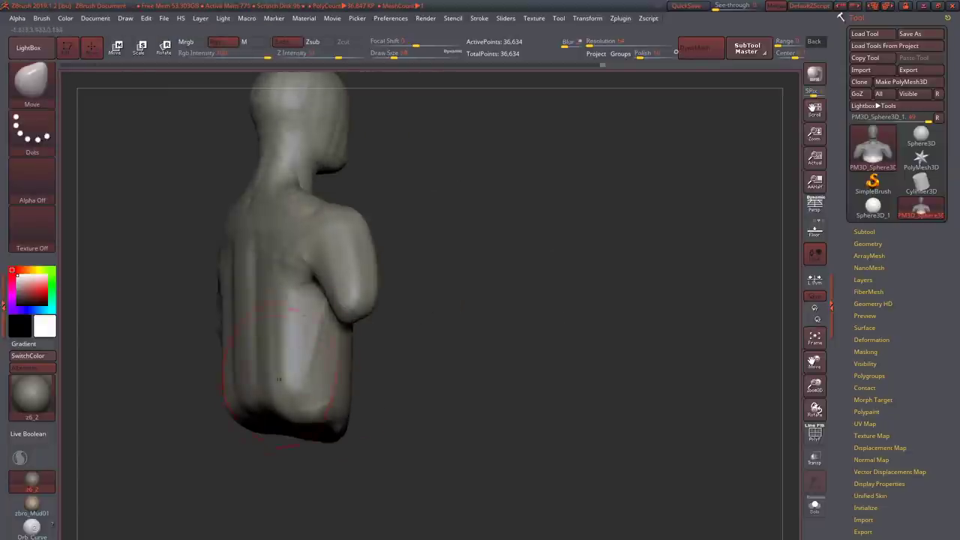
- Build up the sides and lower back of the extended torso with the ClayBuildup brush
{"action": "key", "text": "b"}
{"action": "key", "text": "c"}
{"action": "key", "text": "b"}
{"action": "mouse_move", "coordinate": [278, 377]}
{"action": "left_mouse_down"}
{"action": "mouse_move", "coordinate": [247, 405]}
{"action": "mouse_move", "coordinate": [286, 360]}
{"action": "mouse_move", "coordinate": [330, 416]}
{"action": "left_mouse_up"}
{"action": "left_click_drag", "start_coordinate": [487, 375], "coordinate": [450, 285]}
{"action": "left_click_drag", "start_coordinate": [330, 420], "coordinate": [383, 480]}
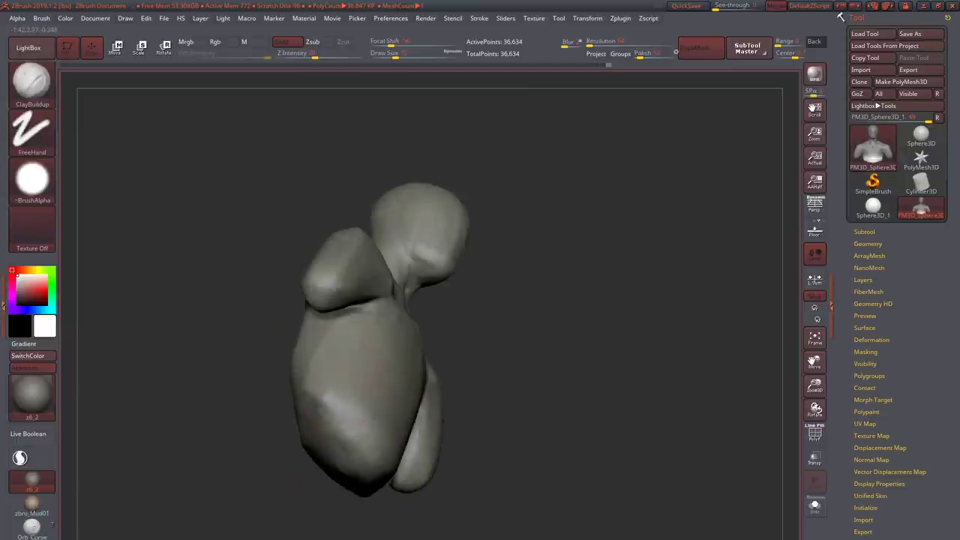
{"action": "left_click_drag", "start_coordinate": [330, 465], "coordinate": [278, 397]}
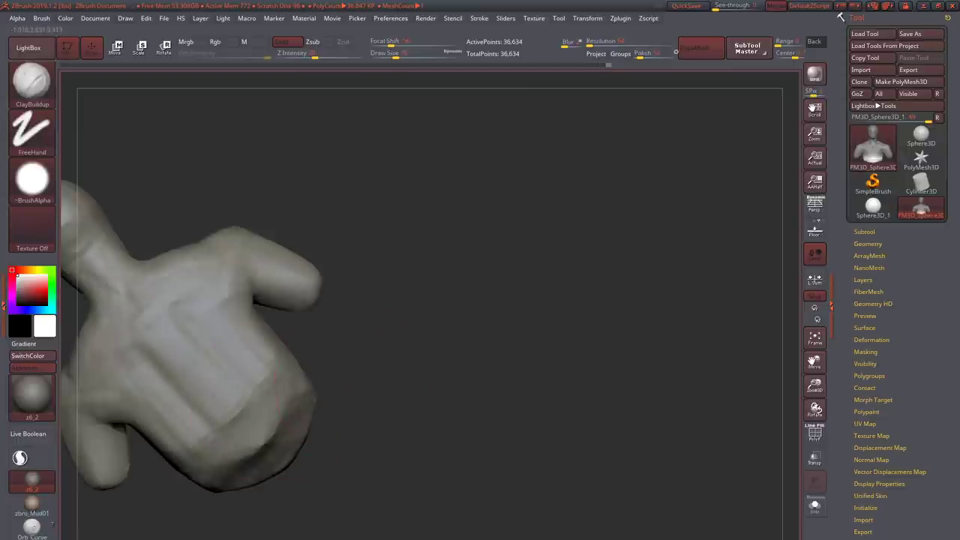
{"action": "mouse_move", "coordinate": [285, 465]}
{"action": "left_mouse_down"}
{"action": "mouse_move", "coordinate": [202, 383]}
{"action": "mouse_move", "coordinate": [165, 424]}
{"action": "left_mouse_up"}
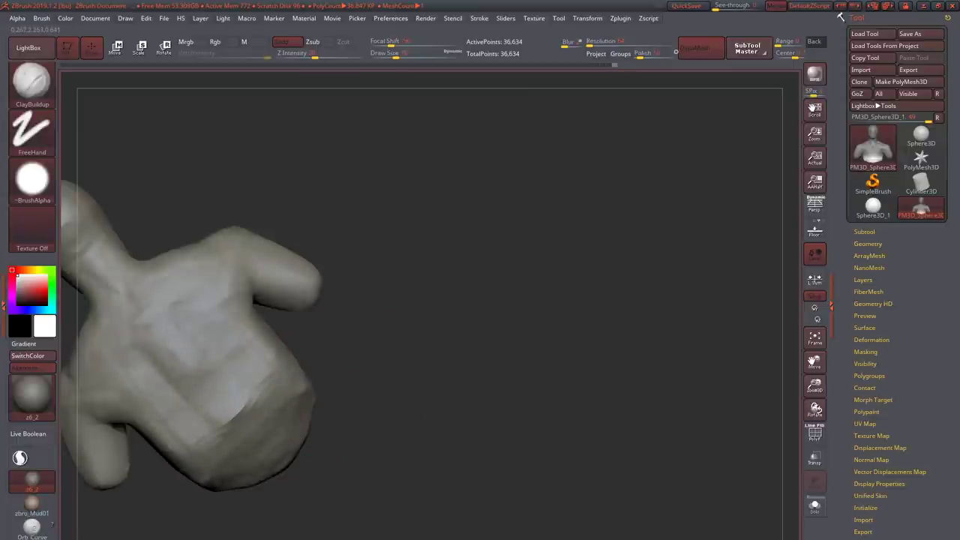
- Cut the lower ends of both upper arms flat with the ClipCurve brush
{"action": "mouse_move", "coordinate": [237, 388]}
{"action": "left_mouse_down"}
{"action": "mouse_move", "coordinate": [272, 395]}
{"action": "mouse_move", "coordinate": [291, 337]}
{"action": "left_mouse_up"}
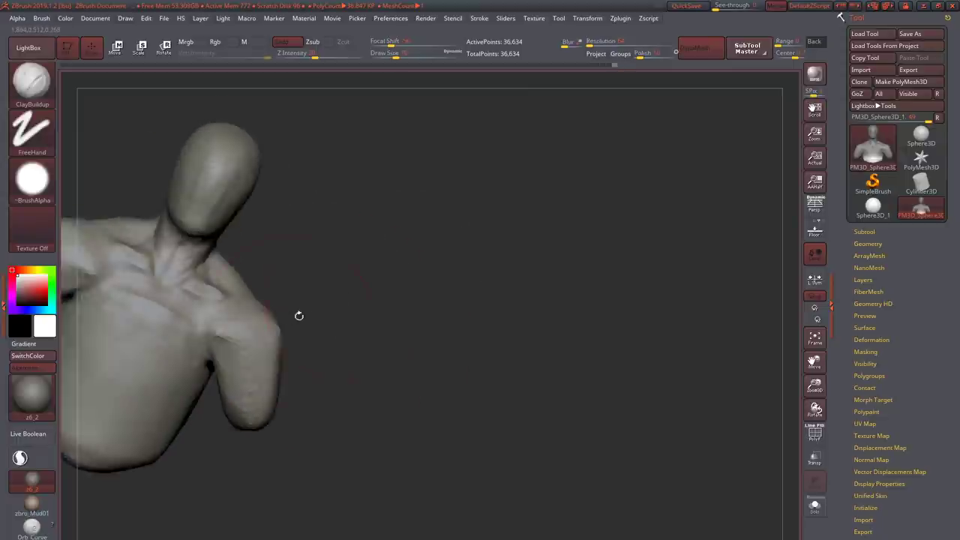
{"action": "mouse_move", "coordinate": [298, 316]}
{"action": "left_mouse_down"}
{"action": "mouse_move", "coordinate": [375, 300]}
{"action": "mouse_move", "coordinate": [440, 354]}
{"action": "mouse_move", "coordinate": [367, 350]}
{"action": "mouse_move", "coordinate": [366, 324]}
{"action": "mouse_move", "coordinate": [386, 332]}
{"action": "mouse_move", "coordinate": [400, 373]}
{"action": "mouse_move", "coordinate": [434, 371]}
{"action": "mouse_move", "coordinate": [454, 334]}
{"action": "mouse_move", "coordinate": [443, 308]}
{"action": "left_mouse_up"}
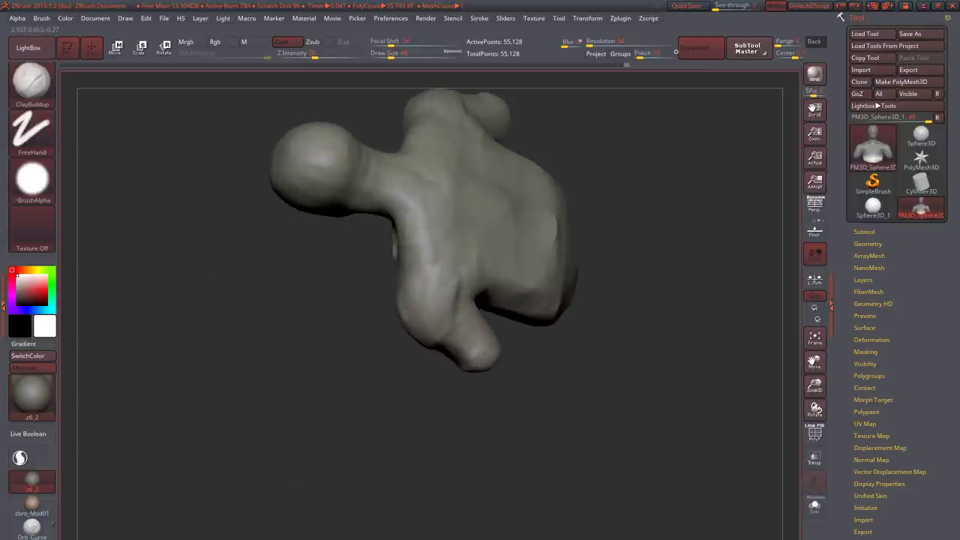
{"action": "mouse_move", "coordinate": [416, 337]}
{"action": "left_mouse_down"}
{"action": "mouse_move", "coordinate": [442, 330]}
{"action": "mouse_move", "coordinate": [420, 352]}
{"action": "mouse_move", "coordinate": [360, 371]}
{"action": "mouse_move", "coordinate": [420, 353]}
{"action": "mouse_move", "coordinate": [406, 323]}
{"action": "left_mouse_up"}
{"action": "key", "text": "space"}
{"action": "left_click", "coordinate": [405, 276]}
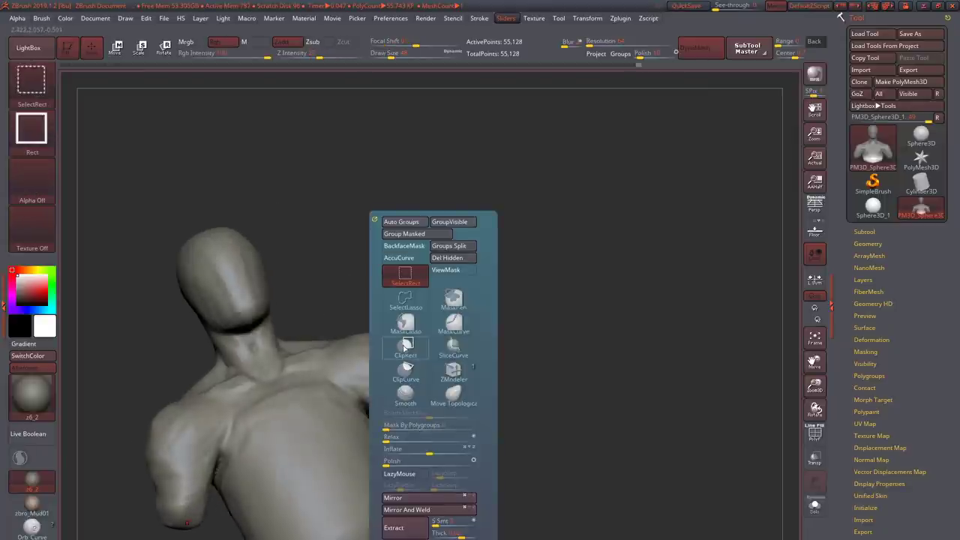
{"action": "left_click", "coordinate": [405, 369]}
{"action": "left_click_drag", "start_coordinate": [488, 396], "coordinate": [399, 441]}
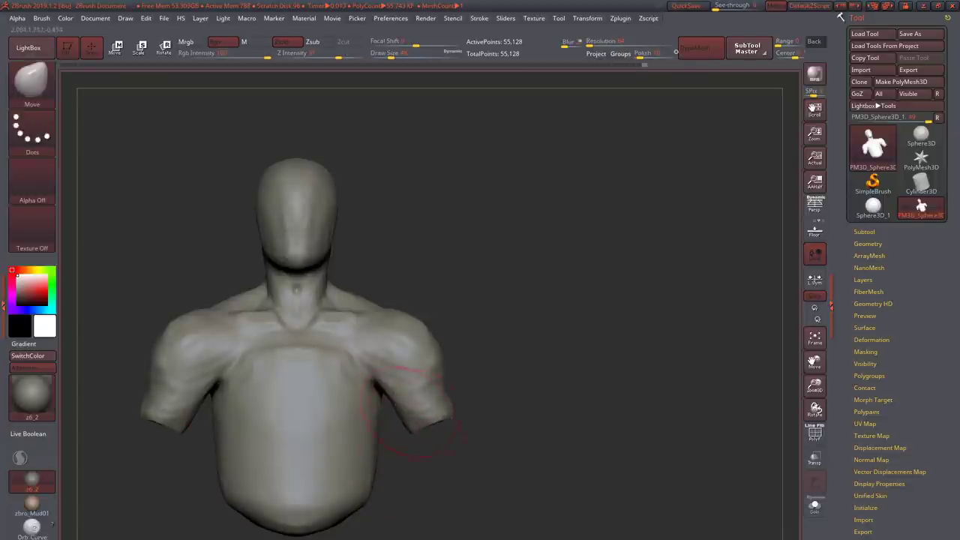
- Adjust the upper arms with the Move brush and fill out the backs of the shoulders with the ClayBuildup brush
{"action": "mouse_move", "coordinate": [403, 359]}
{"action": "left_mouse_down"}
{"action": "mouse_move", "coordinate": [443, 401]}
{"action": "mouse_move", "coordinate": [436, 361]}
{"action": "mouse_move", "coordinate": [508, 309]}
{"action": "left_mouse_up"}
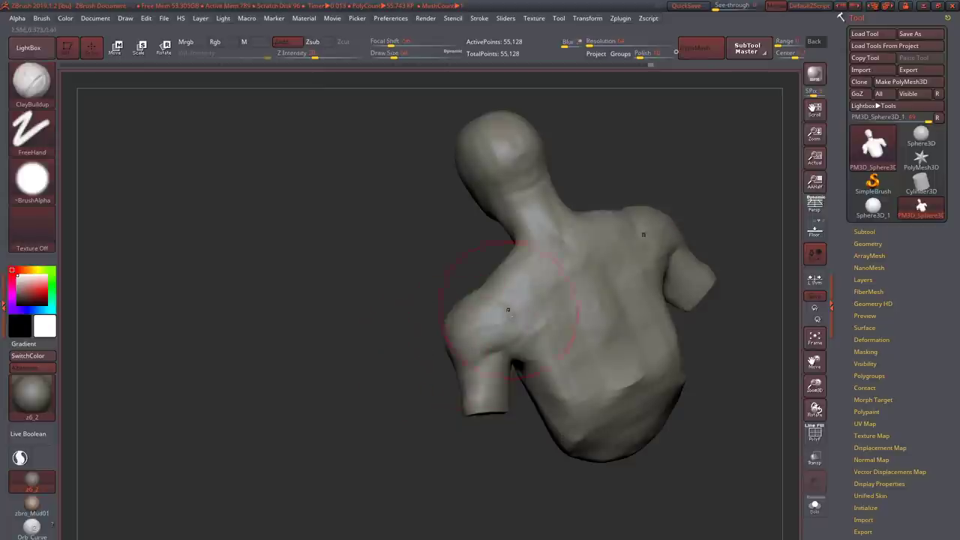
{"action": "left_click_drag", "start_coordinate": [450, 315], "coordinate": [420, 300]}
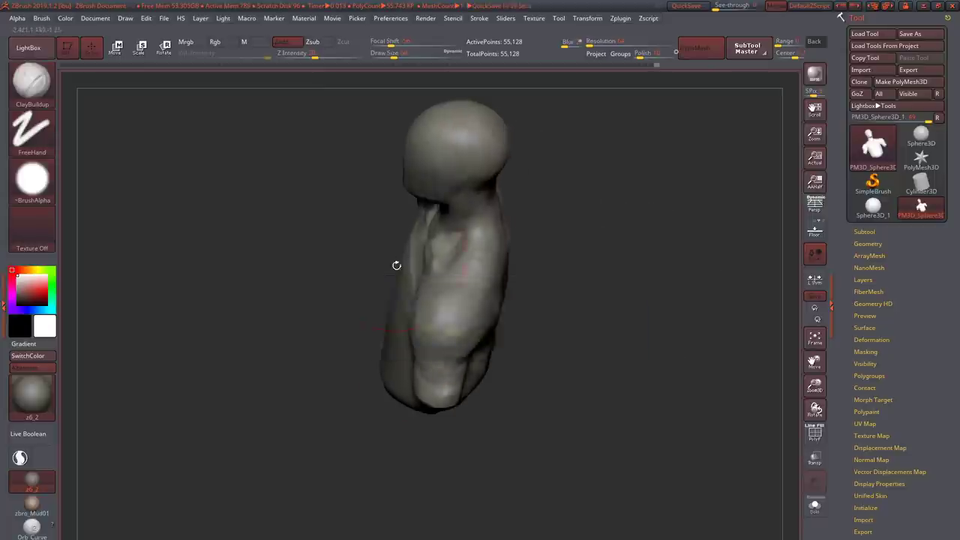
{"action": "mouse_move", "coordinate": [396, 263]}
{"action": "left_mouse_down"}
{"action": "mouse_move", "coordinate": [451, 314]}
{"action": "mouse_move", "coordinate": [445, 298]}
{"action": "mouse_move", "coordinate": [463, 283]}
{"action": "mouse_move", "coordinate": [465, 307]}
{"action": "mouse_move", "coordinate": [420, 296]}
{"action": "left_mouse_up"}
- Carve the borders of the chest muscles with the DamStandard brush and build up the pectorals with ClayBuildup
{"action": "key", "text": "b"}
{"action": "key", "text": "d"}
{"action": "key", "text": "s"}
{"action": "key", "text": "b"}
{"action": "key", "text": "c"}
{"action": "key", "text": "b"}
{"action": "mouse_move", "coordinate": [330, 330]}
{"action": "left_mouse_down"}
{"action": "mouse_move", "coordinate": [382, 279]}
{"action": "mouse_move", "coordinate": [435, 255]}
{"action": "left_mouse_up"}
{"action": "left_click_drag", "start_coordinate": [352, 304], "coordinate": [399, 247]}
{"action": "mouse_move", "coordinate": [339, 326]}
{"action": "left_mouse_down"}
{"action": "mouse_move", "coordinate": [396, 249]}
{"action": "mouse_move", "coordinate": [441, 242]}
{"action": "mouse_move", "coordinate": [405, 244]}
{"action": "mouse_move", "coordinate": [364, 217]}
{"action": "left_mouse_up"}
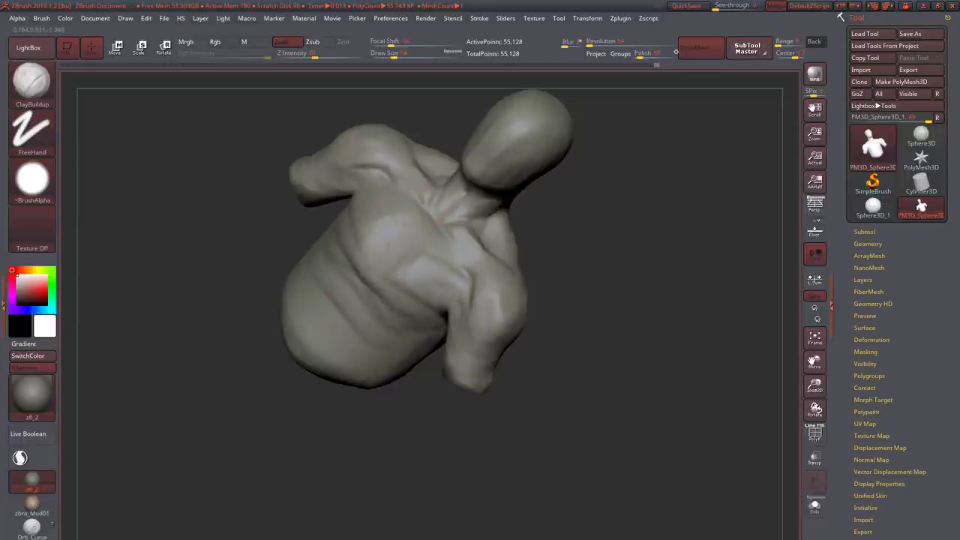
- Define the sternum groove and lower rib cage, and smooth the transitions into the abdomen
{"action": "left_click_drag", "start_coordinate": [615, 315], "coordinate": [496, 307]}
{"action": "left_click_drag", "start_coordinate": [353, 251], "coordinate": [409, 308], "text": "shift"}
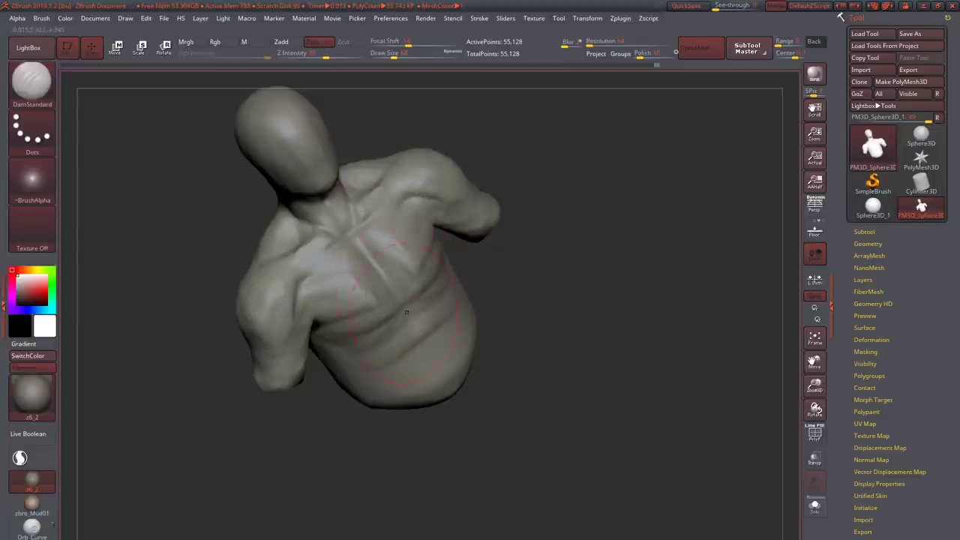
{"action": "left_click_drag", "start_coordinate": [570, 322], "coordinate": [552, 318]}
{"action": "left_click_drag", "start_coordinate": [391, 300], "coordinate": [438, 341], "text": "shift"}
{"action": "left_click_drag", "start_coordinate": [570, 323], "coordinate": [548, 321]}
{"action": "left_click_drag", "start_coordinate": [383, 330], "coordinate": [412, 372], "text": "shift"}
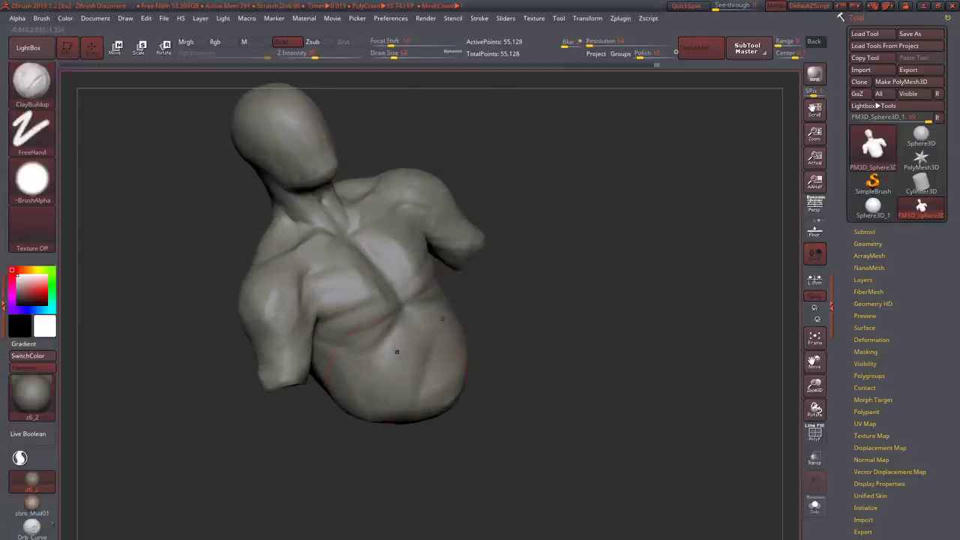
- Reshape the side profile of the belly, chest and upper back with the Move brush
{"action": "key", "text": "b"}
{"action": "key", "text": "m"}
{"action": "key", "text": "v"}
{"action": "mouse_move", "coordinate": [525, 300]}
{"action": "left_mouse_down"}
{"action": "mouse_move", "coordinate": [393, 292]}
{"action": "mouse_move", "coordinate": [278, 396]}
{"action": "left_mouse_up"}
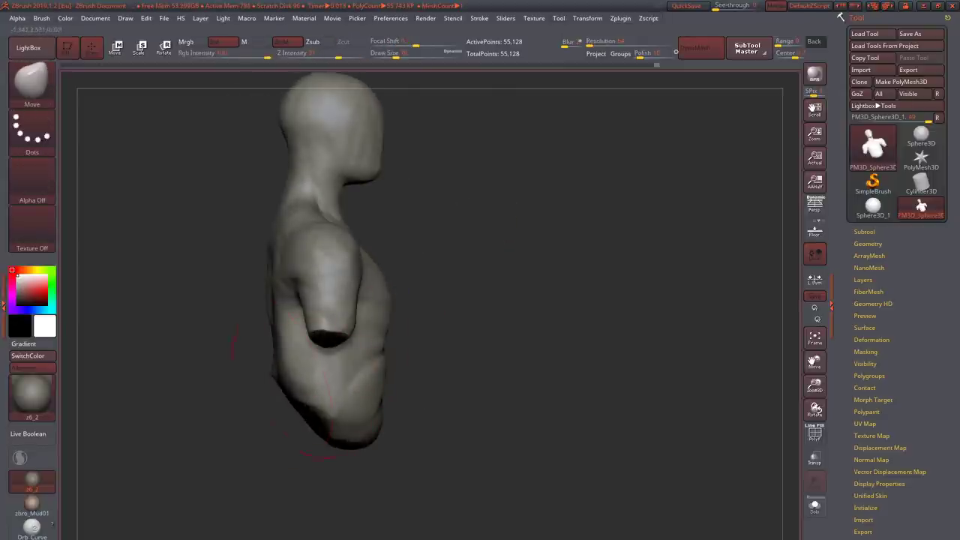
{"action": "left_click_drag", "start_coordinate": [392, 382], "coordinate": [389, 374], "text": "shift"}
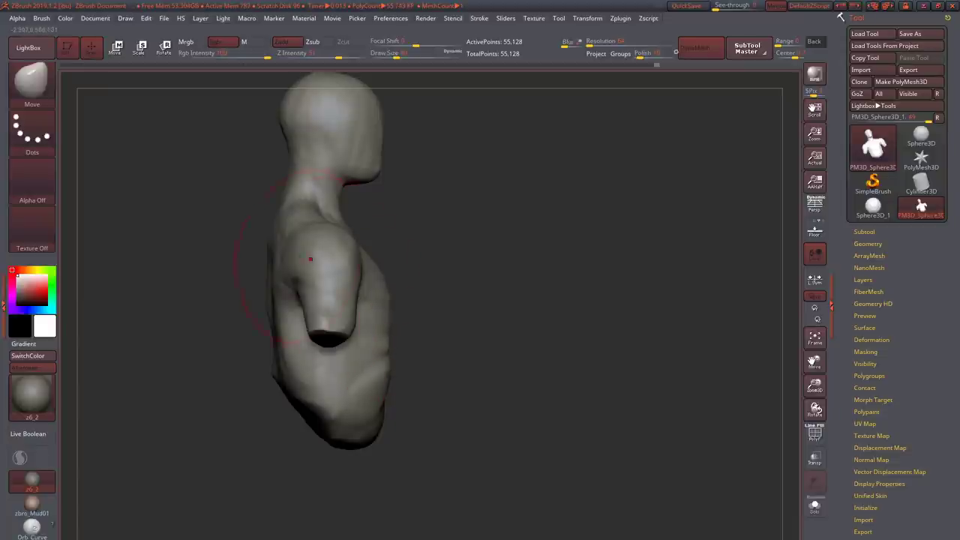
{"action": "left_click_drag", "start_coordinate": [296, 242], "coordinate": [338, 171]}
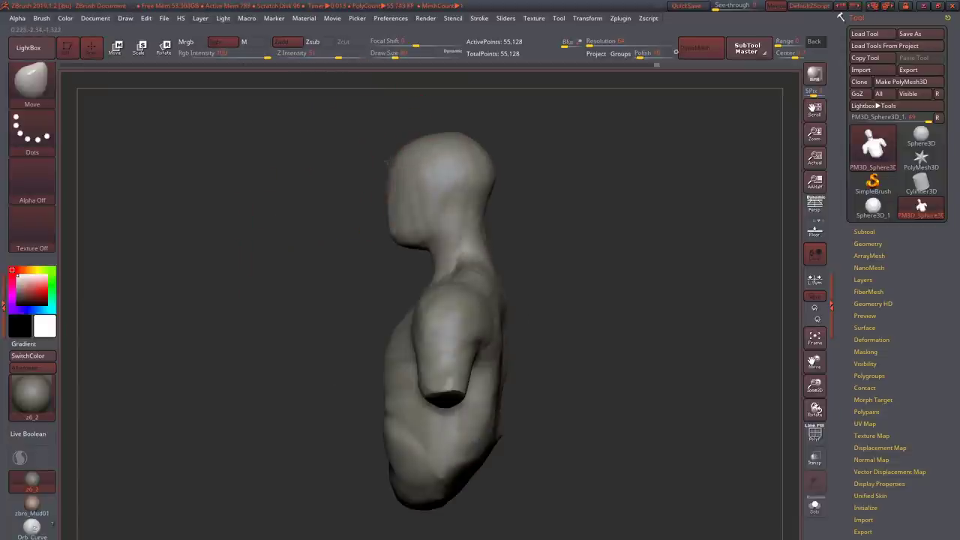
- Fill out the side of the head with the ClayBuildup brush and adjust the head and neck outline with the Move brush
{"action": "left_click_drag", "start_coordinate": [415, 172], "coordinate": [436, 261], "text": "alt"}
{"action": "key", "text": "b"}
{"action": "key", "text": "c"}
{"action": "key", "text": "b"}
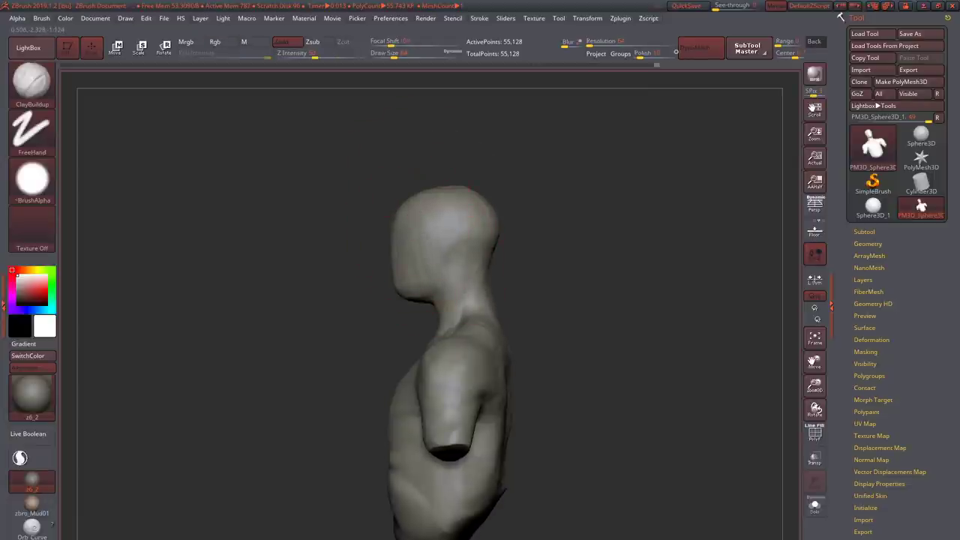
{"action": "mouse_move", "coordinate": [322, 375]}
{"action": "left_mouse_down"}
{"action": "mouse_move", "coordinate": [461, 319]}
{"action": "mouse_move", "coordinate": [465, 359]}
{"action": "left_mouse_up"}
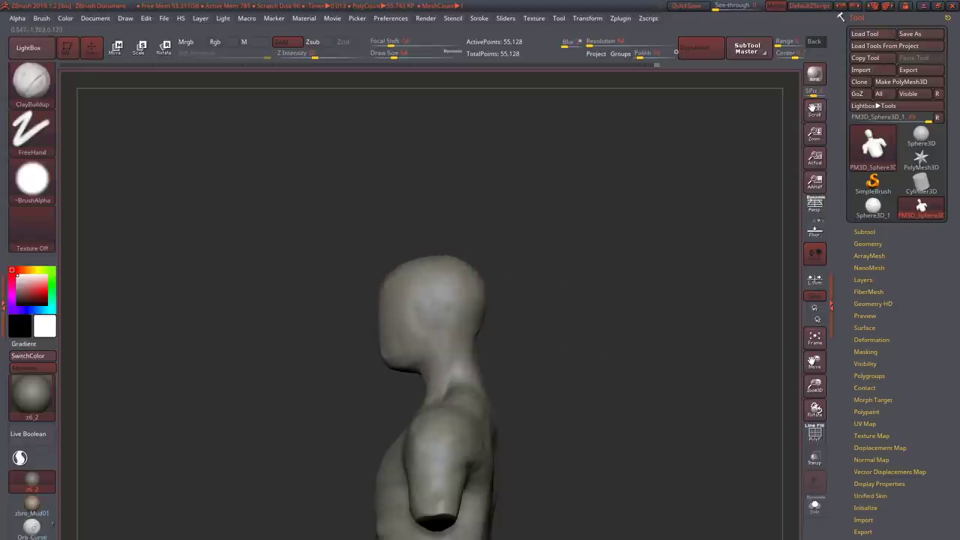
{"action": "key", "text": "b"}
{"action": "key", "text": "m"}
{"action": "key", "text": "v"}
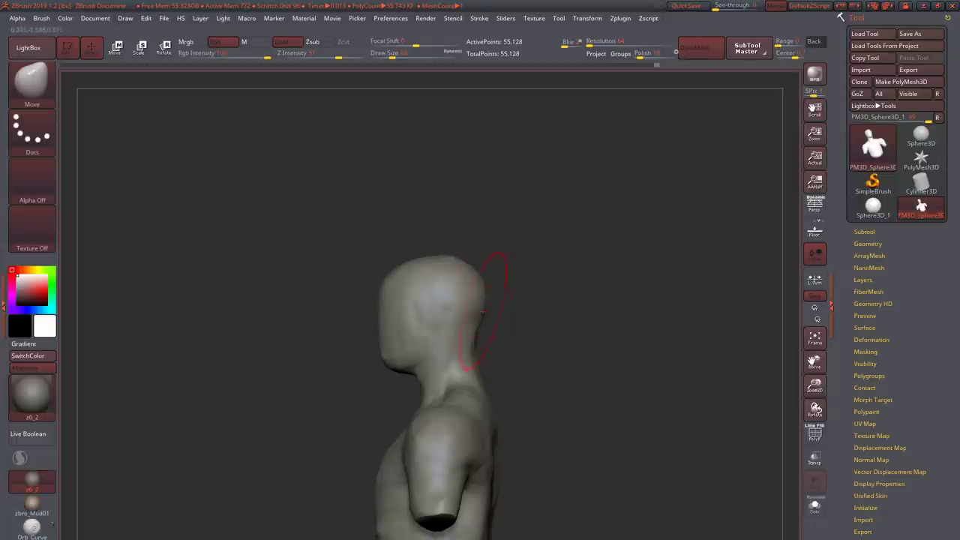
{"action": "mouse_move", "coordinate": [465, 360]}
{"action": "left_mouse_down"}
{"action": "mouse_move", "coordinate": [390, 353]}
{"action": "mouse_move", "coordinate": [365, 365]}
{"action": "mouse_move", "coordinate": [380, 392]}
{"action": "mouse_move", "coordinate": [390, 373]}
{"action": "mouse_move", "coordinate": [383, 368]}
{"action": "mouse_move", "coordinate": [375, 384]}
{"action": "mouse_move", "coordinate": [390, 433]}
{"action": "mouse_move", "coordinate": [423, 420]}
{"action": "left_mouse_up"}
- Define the collarbones, base of the neck and upper chest with the DamStandard and ClayBuildup brushes
{"action": "key", "text": "b"}
{"action": "key", "text": "d"}
{"action": "key", "text": "s"}
{"action": "key", "text": "b"}
{"action": "key", "text": "c"}
{"action": "key", "text": "b"}
{"action": "left_click_drag", "start_coordinate": [354, 456], "coordinate": [420, 411]}
{"action": "left_click_drag", "start_coordinate": [368, 434], "coordinate": [409, 411]}
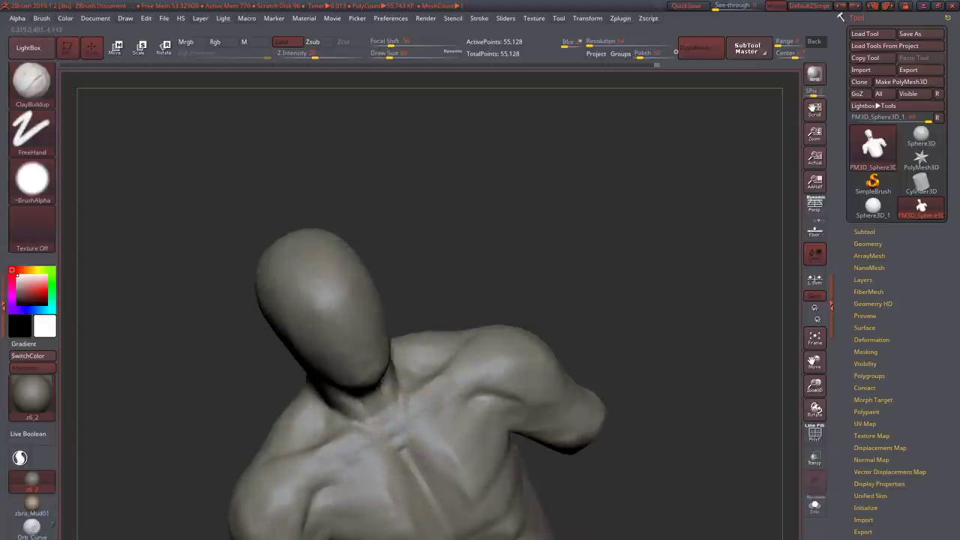
{"action": "left_click_drag", "start_coordinate": [450, 517], "coordinate": [425, 447]}
{"action": "mouse_move", "coordinate": [375, 464]}
{"action": "left_mouse_down"}
{"action": "mouse_move", "coordinate": [450, 379]}
{"action": "mouse_move", "coordinate": [486, 378]}
{"action": "mouse_move", "coordinate": [440, 381]}
{"action": "left_mouse_up"}
- Refine the lower pectoral edges with the DamStandard brush and build up the upper abdomen with ClayBuildup
{"action": "key", "text": "b"}
{"action": "key", "text": "d"}
{"action": "key", "text": "s"}
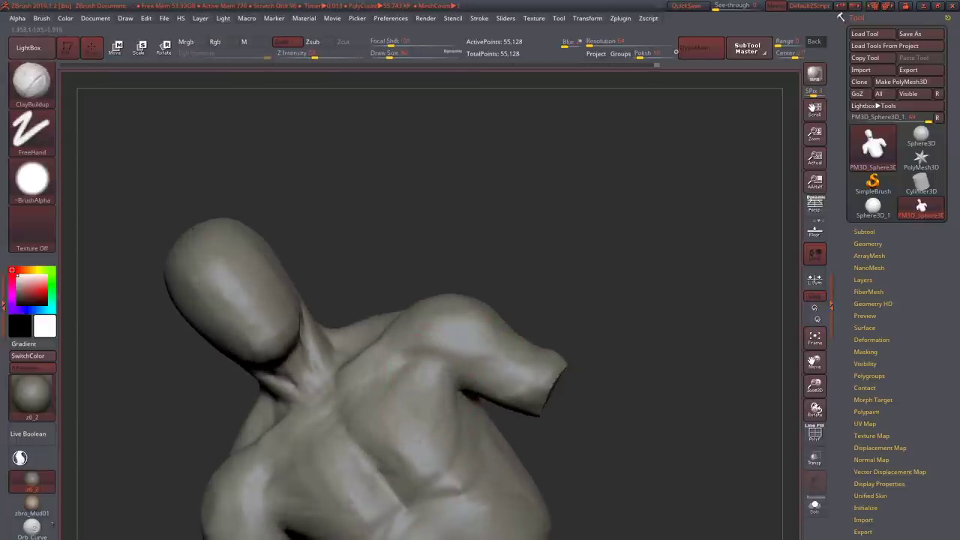
{"action": "left_click_drag", "start_coordinate": [401, 491], "coordinate": [371, 459]}
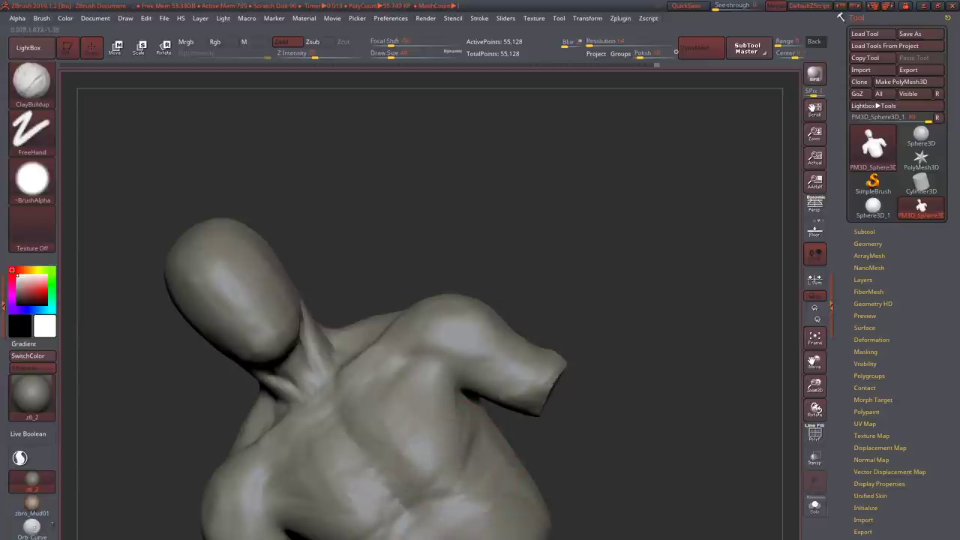
- Carve the spine line and lower back contours with the DamStandard brush
{"action": "mouse_move", "coordinate": [394, 523]}
{"action": "right_mouse_down"}
{"action": "mouse_move", "coordinate": [390, 422]}
{"action": "mouse_move", "coordinate": [375, 391]}
{"action": "mouse_move", "coordinate": [353, 499]}
{"action": "mouse_move", "coordinate": [398, 367]}
{"action": "mouse_move", "coordinate": [317, 347]}
{"action": "mouse_move", "coordinate": [300, 364]}
{"action": "right_mouse_up"}
{"action": "key", "text": "b"}
{"action": "key", "text": "d"}
{"action": "key", "text": "s"}
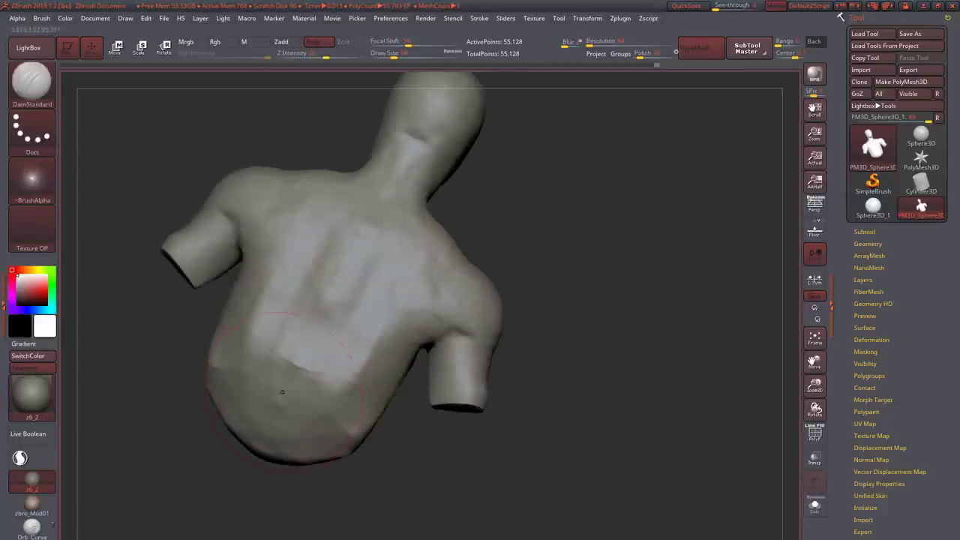
{"action": "mouse_move", "coordinate": [300, 364]}
{"action": "left_mouse_down"}
{"action": "mouse_move", "coordinate": [349, 248]}
{"action": "mouse_move", "coordinate": [394, 187]}
{"action": "left_mouse_up"}
- Build up the back muscles on both sides of the spine with the ClayBuildup brush
{"action": "key", "text": "b"}
{"action": "key", "text": "c"}
{"action": "key", "text": "b"}
{"action": "mouse_move", "coordinate": [323, 217]}
{"action": "left_mouse_down"}
{"action": "mouse_move", "coordinate": [352, 315]}
{"action": "mouse_move", "coordinate": [330, 352]}
{"action": "left_mouse_up"}
{"action": "mouse_move", "coordinate": [600, 300]}
{"action": "right_mouse_down"}
{"action": "mouse_move", "coordinate": [473, 296]}
{"action": "mouse_move", "coordinate": [450, 225]}
{"action": "mouse_move", "coordinate": [461, 240]}
{"action": "mouse_move", "coordinate": [405, 248]}
{"action": "mouse_move", "coordinate": [352, 225]}
{"action": "right_mouse_up"}
{"action": "right_click_drag", "start_coordinate": [330, 187], "coordinate": [307, 281]}
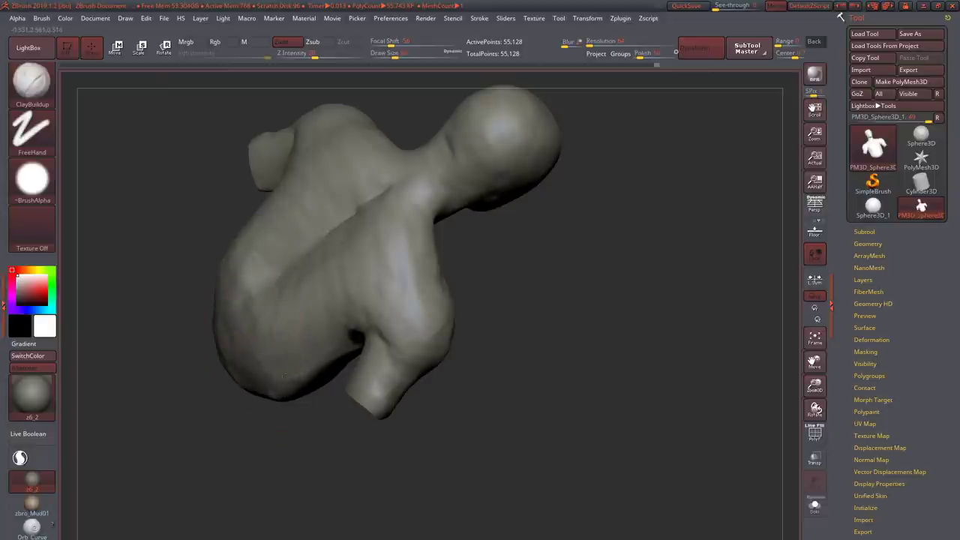
{"action": "mouse_move", "coordinate": [330, 285]}
{"action": "right_mouse_down"}
{"action": "mouse_move", "coordinate": [428, 321]}
{"action": "mouse_move", "coordinate": [440, 413]}
{"action": "mouse_move", "coordinate": [377, 342]}
{"action": "right_mouse_up"}
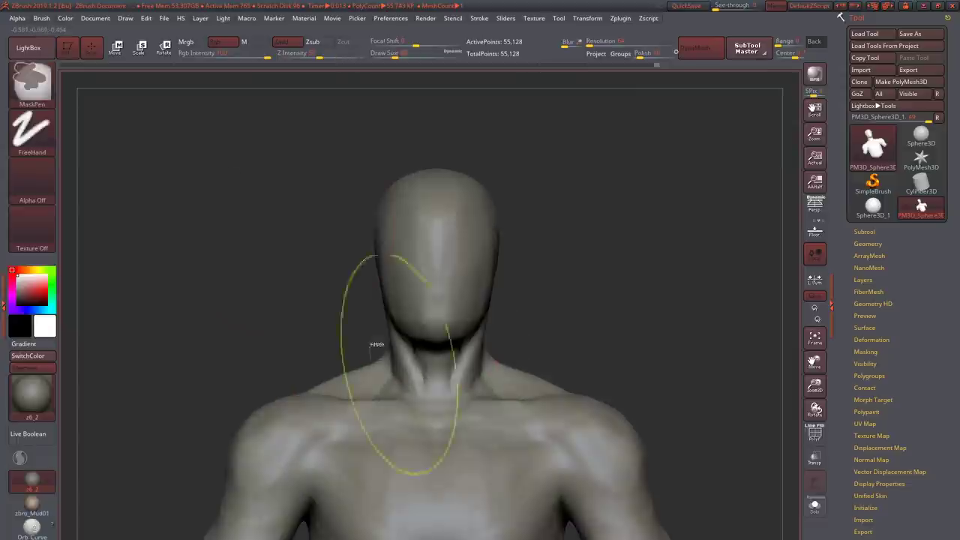
- Check the head-to-torso proportions from the front with a vertical transpose line starting at the top of the head
{"action": "left_click", "coordinate": [115, 48]}
{"action": "left_click_drag", "start_coordinate": [437, 168], "coordinate": [437, 518]}
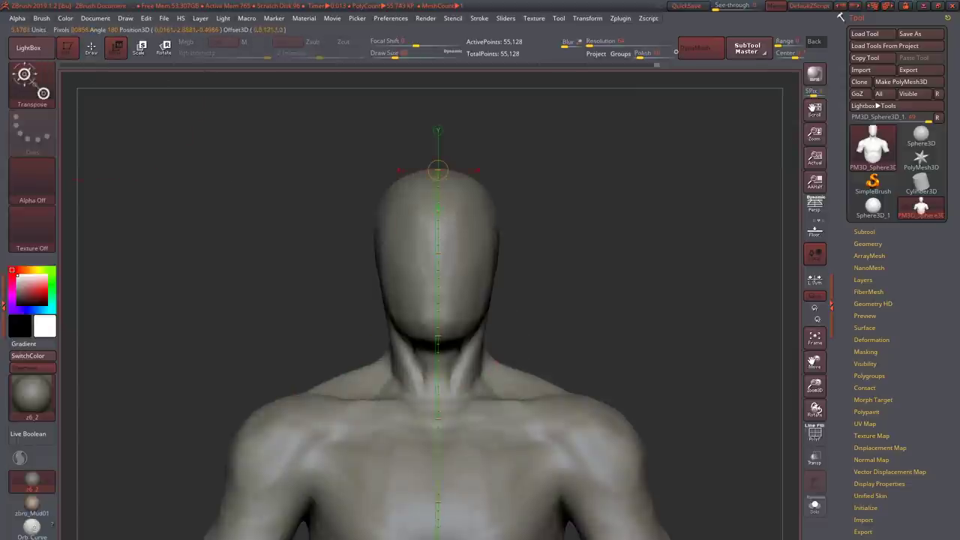
{"action": "key", "text": "h"}
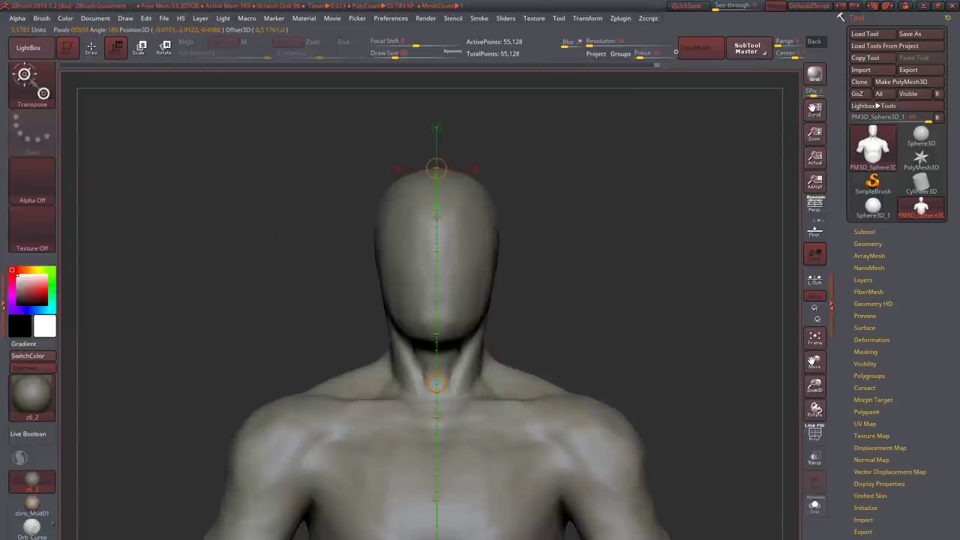
{"action": "key", "text": "h"}
{"action": "key", "text": "j"}
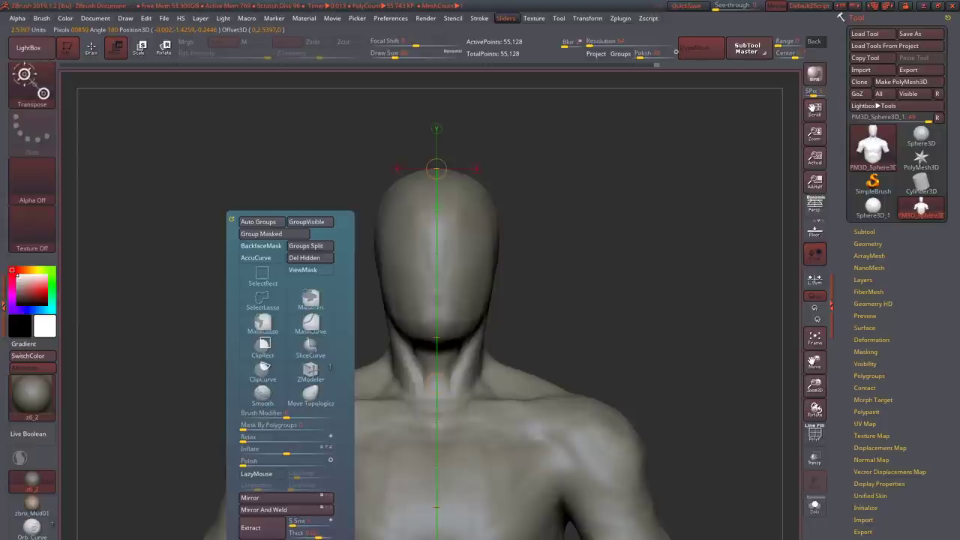
{"action": "left_click_drag", "start_coordinate": [660, 247], "coordinate": [735, 255]}
{"action": "key", "text": "q"}
- Reshape the skull, face front and neck, alternating between the Move and ClayBuildup brushes
{"action": "mouse_move", "coordinate": [525, 285]}
{"action": "left_mouse_down"}
{"action": "mouse_move", "coordinate": [450, 342]}
{"action": "mouse_move", "coordinate": [411, 330]}
{"action": "mouse_move", "coordinate": [407, 318]}
{"action": "mouse_move", "coordinate": [362, 341]}
{"action": "mouse_move", "coordinate": [285, 330]}
{"action": "mouse_move", "coordinate": [357, 301]}
{"action": "mouse_move", "coordinate": [346, 278]}
{"action": "left_mouse_up"}
{"action": "key", "text": "b"}
{"action": "key", "text": "m"}
{"action": "key", "text": "v"}
{"action": "key", "text": "b"}
{"action": "key", "text": "c"}
{"action": "key", "text": "b"}
{"action": "key", "text": "b"}
{"action": "key", "text": "m"}
{"action": "key", "text": "v"}
{"action": "key", "text": "b"}
{"action": "key", "text": "c"}
{"action": "key", "text": "b"}
{"action": "key", "text": "b"}
{"action": "key", "text": "m"}
{"action": "key", "text": "v"}
{"action": "right_click_drag", "start_coordinate": [394, 268], "coordinate": [353, 278]}
- Build up the jawline, cheeks and chin with the ClayBuildup brush
{"action": "key", "text": "b"}
{"action": "key", "text": "c"}
{"action": "key", "text": "b"}
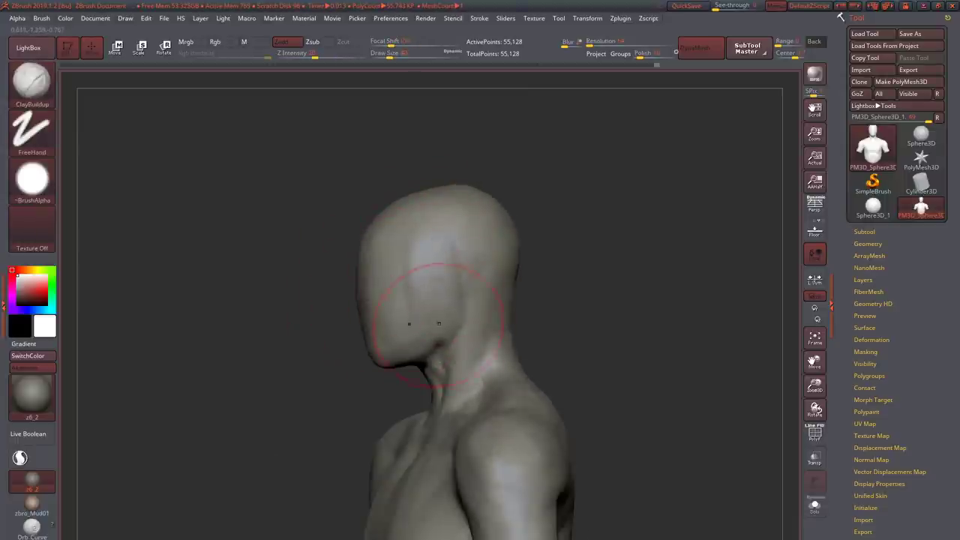
{"action": "left_click_drag", "start_coordinate": [438, 324], "coordinate": [450, 284]}
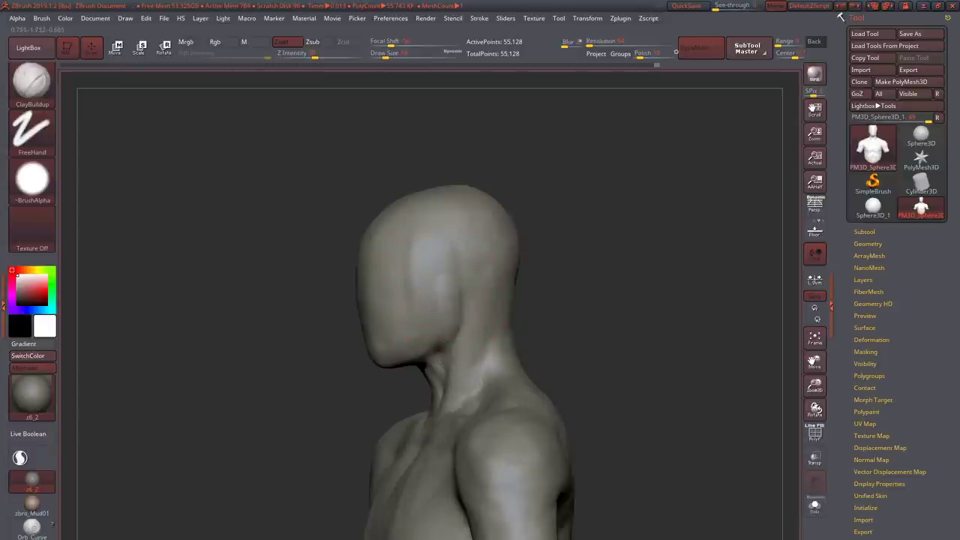
{"action": "left_click_drag", "start_coordinate": [434, 320], "coordinate": [432, 317]}
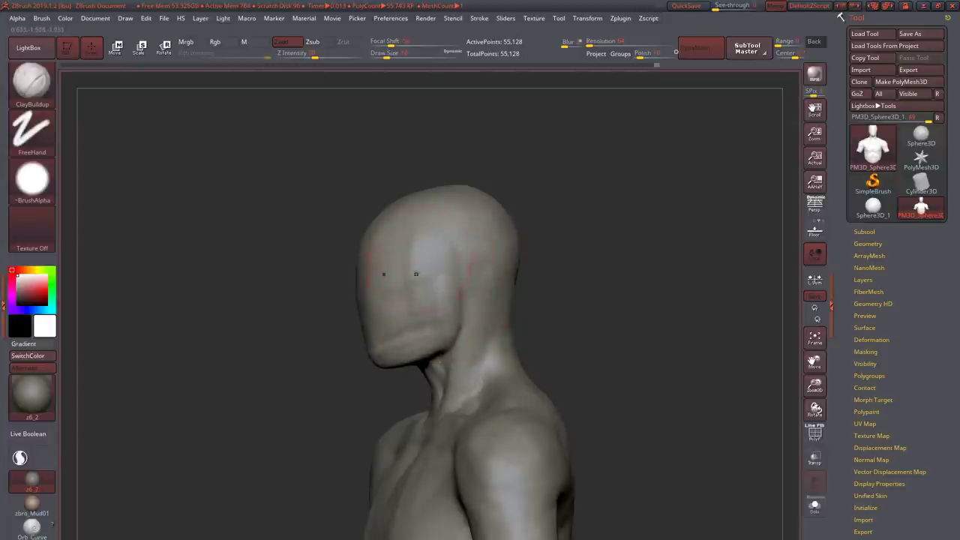
{"action": "right_click_drag", "start_coordinate": [431, 317], "coordinate": [396, 300]}
{"action": "left_click_drag", "start_coordinate": [344, 342], "coordinate": [345, 334]}
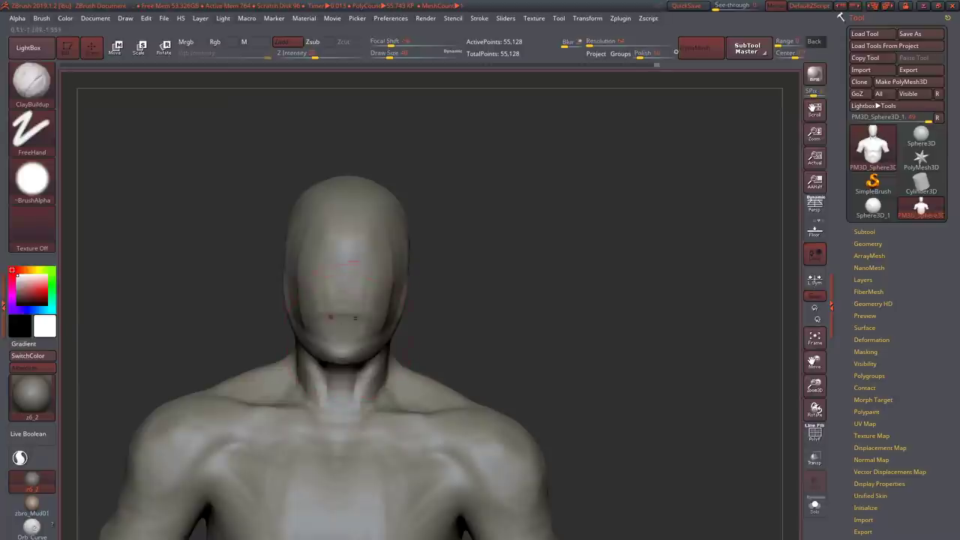
{"action": "mouse_move", "coordinate": [345, 333]}
{"action": "right_mouse_down"}
{"action": "mouse_move", "coordinate": [334, 336]}
{"action": "mouse_move", "coordinate": [346, 338]}
{"action": "right_mouse_up"}
- Adjust the face outline with the Move brush and add volume to the side of the face with ClayBuildup
{"action": "key", "text": "b"}
{"action": "key", "text": "m"}
{"action": "key", "text": "v"}
{"action": "right_click_drag", "start_coordinate": [274, 237], "coordinate": [317, 232]}
{"action": "key", "text": "b"}
{"action": "key", "text": "c"}
{"action": "key", "text": "b"}
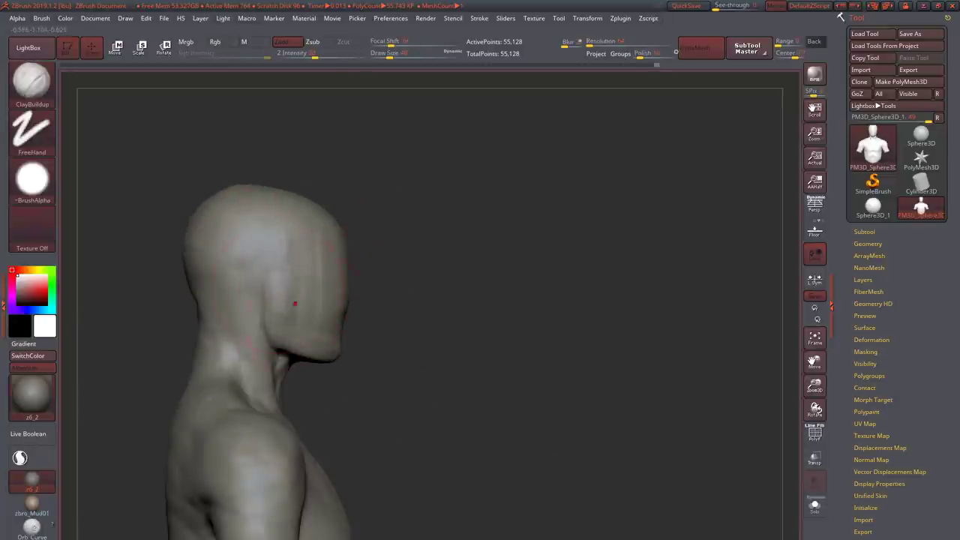
{"action": "key", "text": "shift"}
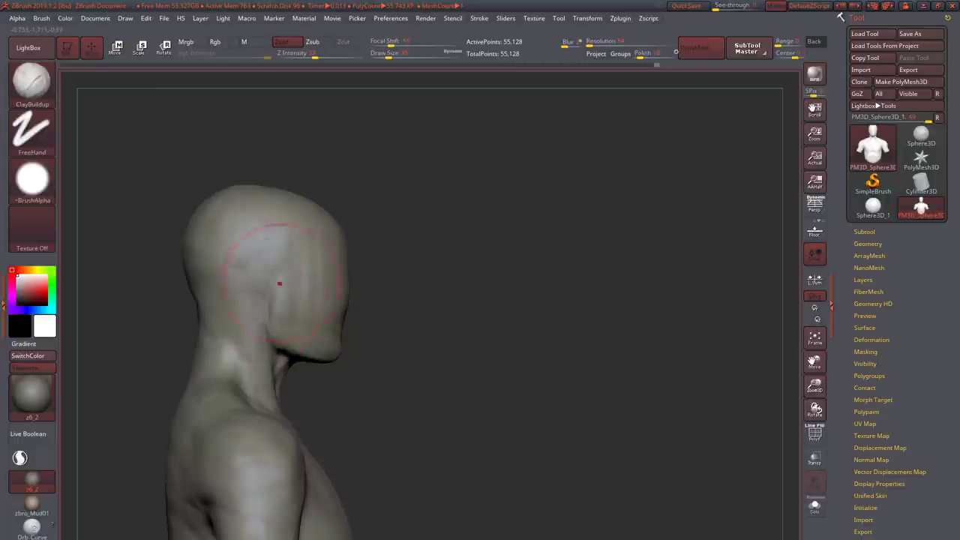
- Adjust the head profile with the Move brush and define the base of the skull and nape with ClayBuildup
{"action": "right_click_drag", "start_coordinate": [135, 303], "coordinate": [294, 302], "text": "alt"}
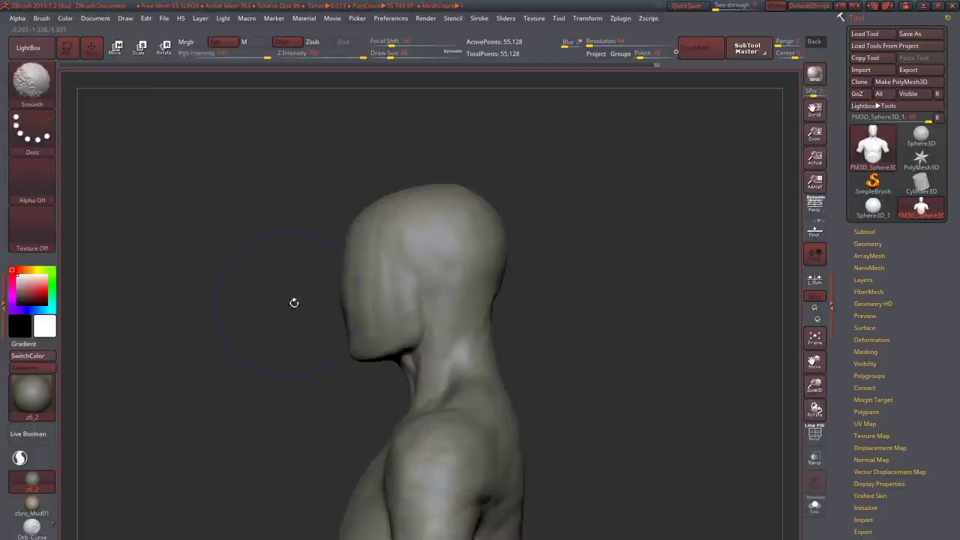
{"action": "key", "text": "b"}
{"action": "key", "text": "m"}
{"action": "key", "text": "v"}
{"action": "mouse_move", "coordinate": [418, 335]}
{"action": "right_mouse_down"}
{"action": "mouse_move", "coordinate": [471, 343]}
{"action": "mouse_move", "coordinate": [472, 393]}
{"action": "mouse_move", "coordinate": [438, 435]}
{"action": "mouse_move", "coordinate": [450, 402]}
{"action": "mouse_move", "coordinate": [467, 398]}
{"action": "right_mouse_up"}
{"action": "key", "text": "b"}
{"action": "key", "text": "c"}
{"action": "key", "text": "b"}
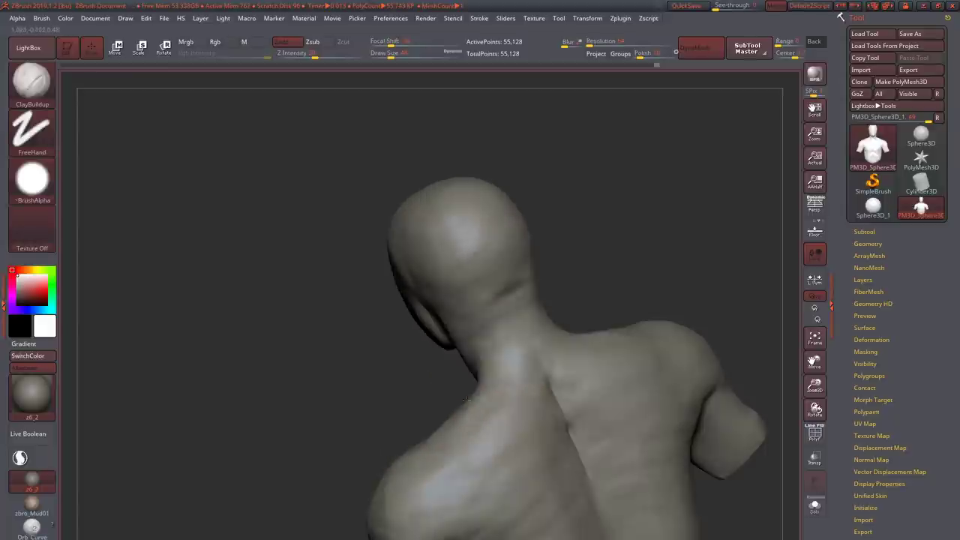
{"action": "right_click_drag", "start_coordinate": [446, 289], "coordinate": [501, 299]}
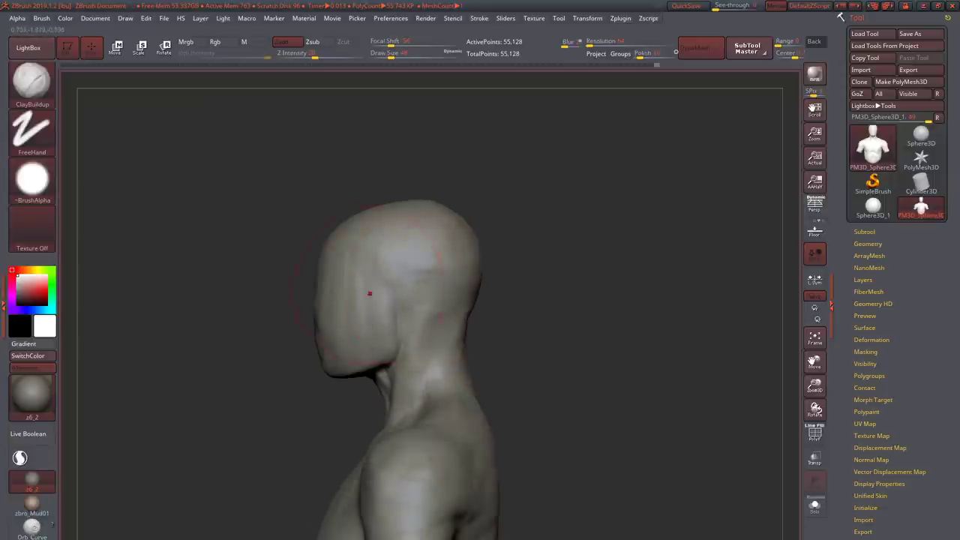
- Refine the back of the skull in side view with the Move brush
{"action": "right_click_drag", "start_coordinate": [369, 292], "coordinate": [111, 65]}
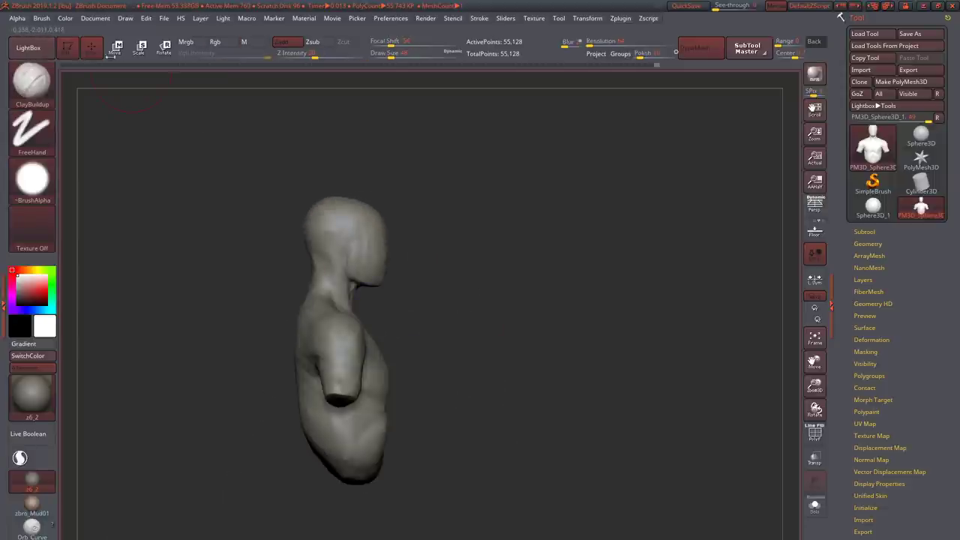
{"action": "left_click", "coordinate": [114, 48]}
{"action": "right_click_drag", "start_coordinate": [343, 429], "coordinate": [402, 238], "text": "ctrl"}
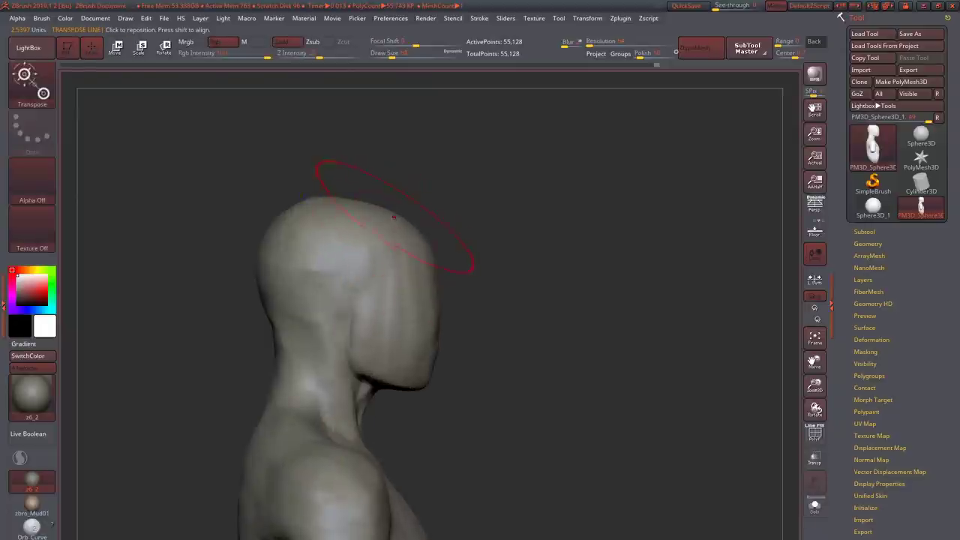
{"action": "key", "text": "q"}
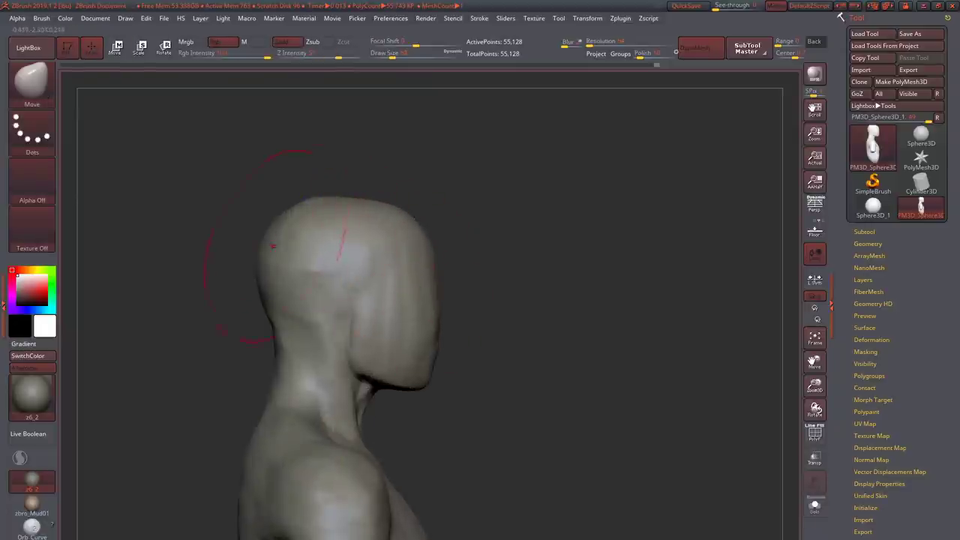
{"action": "right_click_drag", "start_coordinate": [267, 279], "coordinate": [327, 337]}
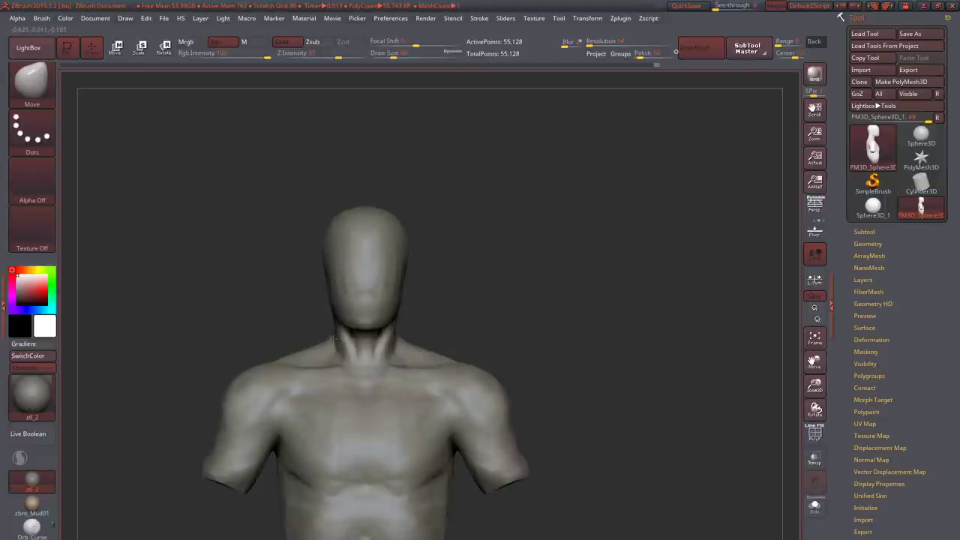
- Measure the shoulder width against the head height with the transpose line
{"action": "key", "text": "w"}
{"action": "left_click_drag", "start_coordinate": [364, 345], "coordinate": [474, 370]}
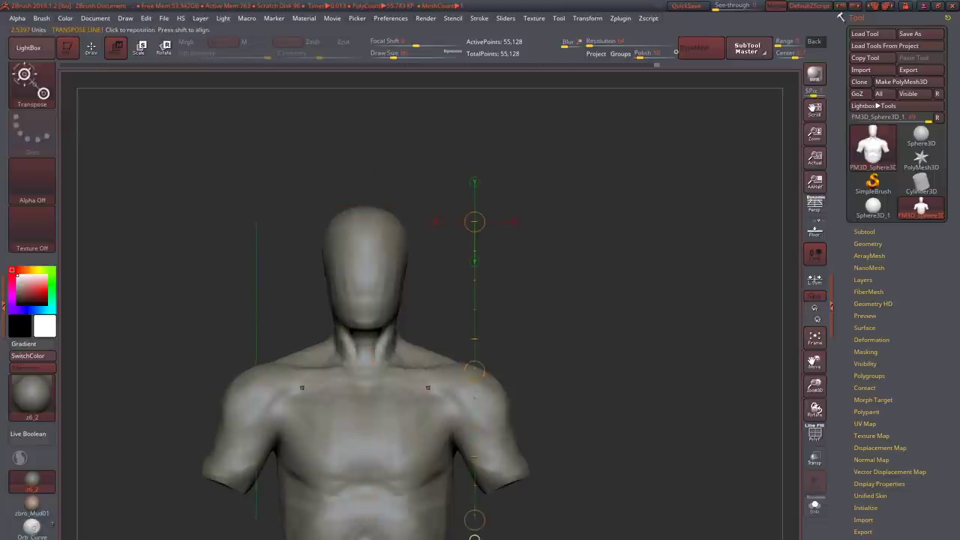
{"action": "left_click_drag", "start_coordinate": [365, 374], "coordinate": [119, 375]}
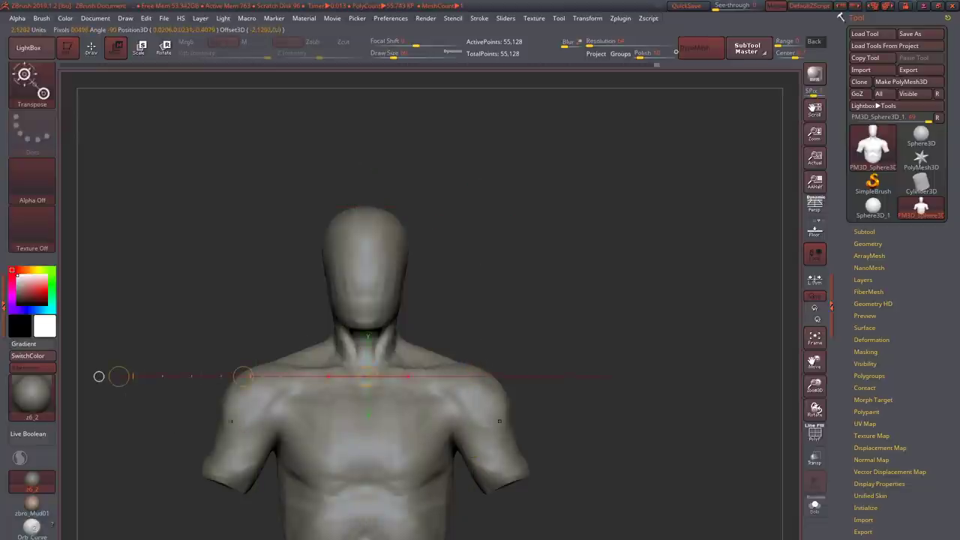
{"action": "key", "text": "q"}
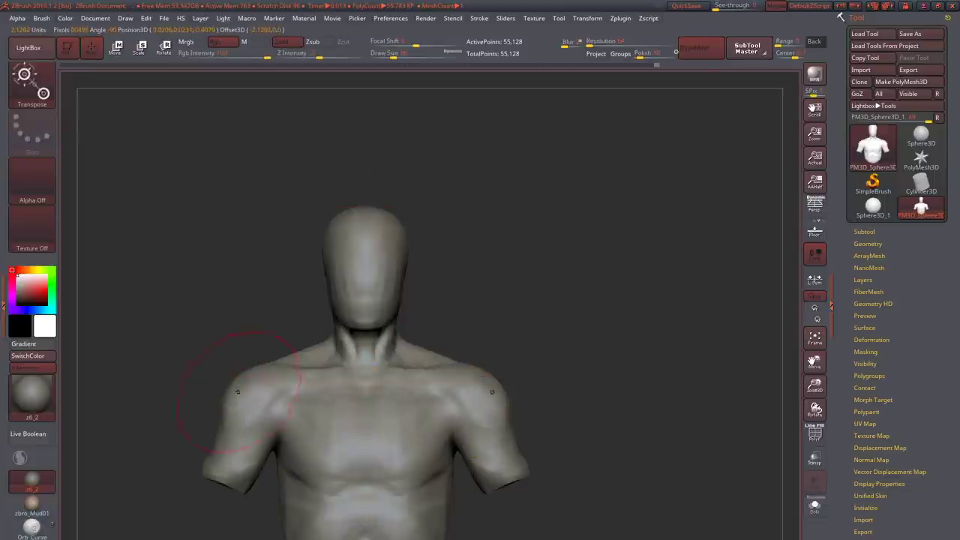
- Reshape the shoulder outline with the Move brush and define the front of the deltoid with DamStandard and ClayBuildup
{"action": "left_click_drag", "start_coordinate": [214, 375], "coordinate": [203, 396]}
{"action": "left_click_drag", "start_coordinate": [459, 349], "coordinate": [280, 430]}
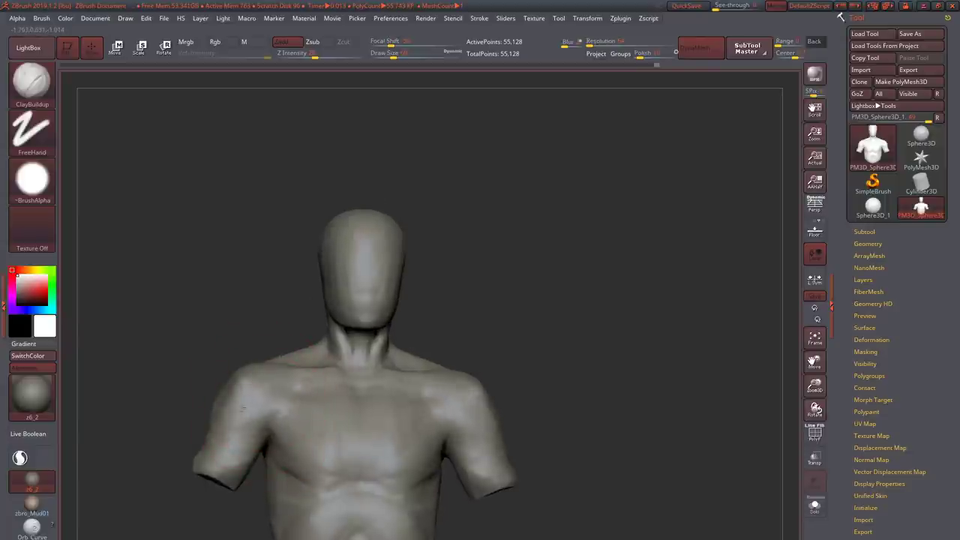
{"action": "right_click_drag", "start_coordinate": [259, 414], "coordinate": [238, 424]}
{"action": "key", "text": "b"}
{"action": "key", "text": "d"}
{"action": "key", "text": "s"}
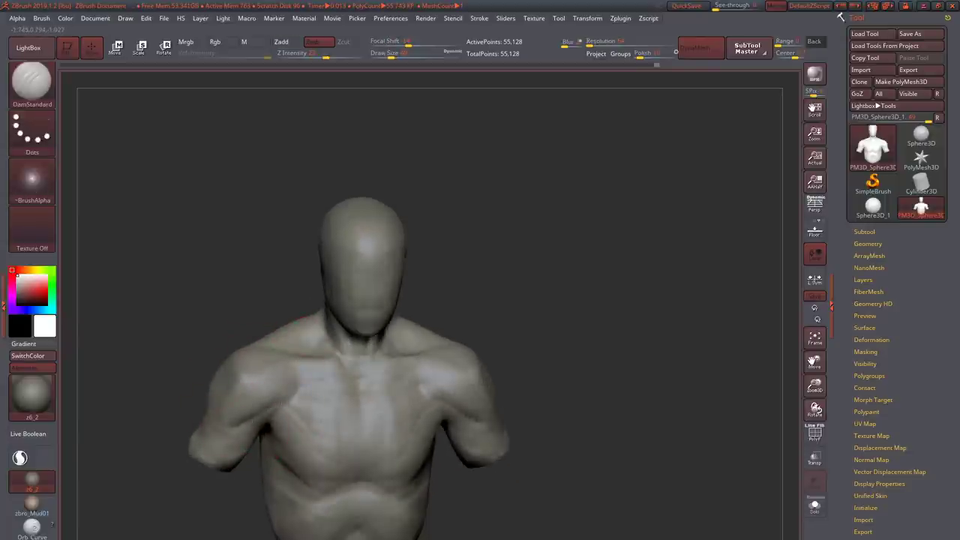
{"action": "key", "text": "b"}
{"action": "key", "text": "c"}
{"action": "key", "text": "b"}
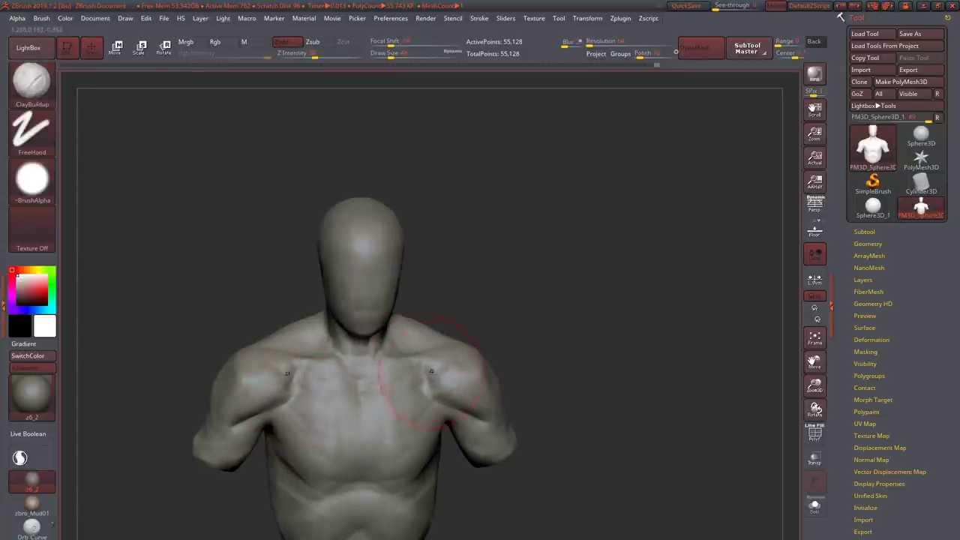
- Deepen the separation between the deltoid and the pectoral, alternating the DamStandard and ClayBuildup brushes
{"action": "mouse_move", "coordinate": [467, 414]}
{"action": "right_mouse_down"}
{"action": "mouse_move", "coordinate": [453, 354]}
{"action": "mouse_move", "coordinate": [420, 357]}
{"action": "mouse_move", "coordinate": [446, 405]}
{"action": "right_mouse_up"}
{"action": "key", "text": "b"}
{"action": "key", "text": "d"}
{"action": "key", "text": "s"}
{"action": "key", "text": "b"}
{"action": "key", "text": "c"}
{"action": "key", "text": "b"}
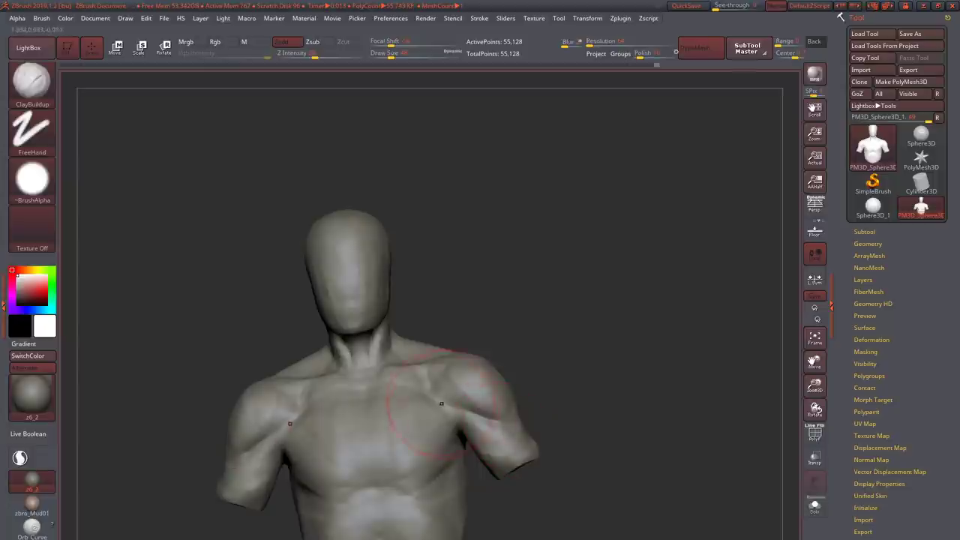
- Carve the jawline behind the cheek with DamStandard and fill the underside of the jaw with ClayBuildup
{"action": "key", "text": "b"}
{"action": "key", "text": "d"}
{"action": "key", "text": "s"}
{"action": "mouse_move", "coordinate": [450, 441]}
{"action": "right_mouse_down"}
{"action": "mouse_move", "coordinate": [409, 409]}
{"action": "mouse_move", "coordinate": [278, 488]}
{"action": "mouse_move", "coordinate": [270, 454]}
{"action": "mouse_move", "coordinate": [219, 397]}
{"action": "mouse_move", "coordinate": [321, 360]}
{"action": "mouse_move", "coordinate": [285, 300]}
{"action": "mouse_move", "coordinate": [289, 319]}
{"action": "right_mouse_up"}
{"action": "key", "text": "b"}
{"action": "key", "text": "c"}
{"action": "key", "text": "b"}
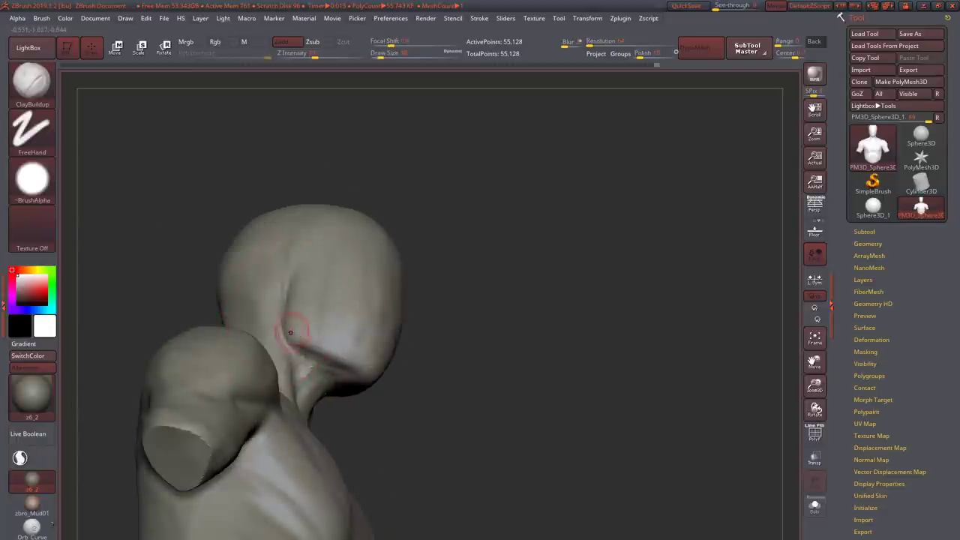
{"action": "left_click_drag", "start_coordinate": [290, 333], "coordinate": [346, 366]}
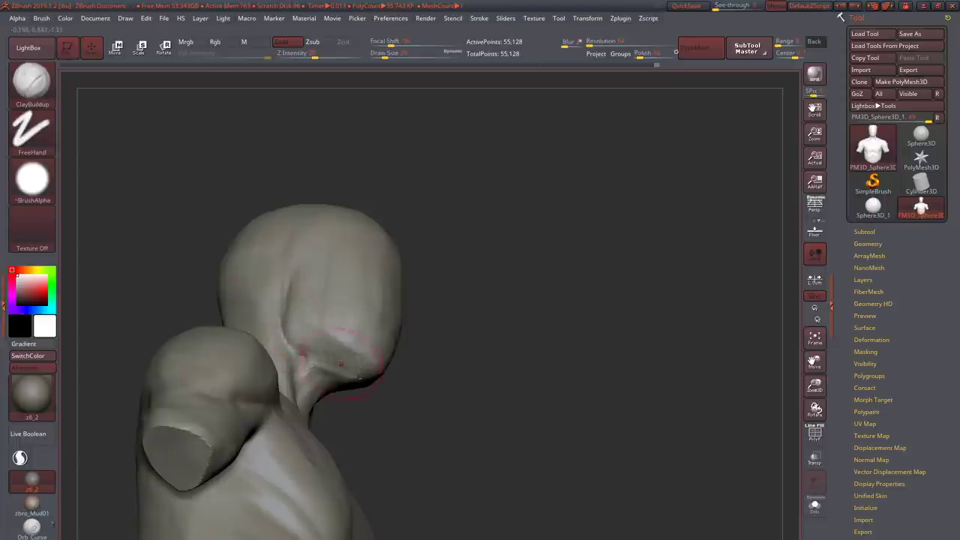
- Shape the jaw corner and its transition into the neck with the Move and ClayBuildup brushes
{"action": "mouse_move", "coordinate": [341, 365]}
{"action": "right_mouse_down"}
{"action": "mouse_move", "coordinate": [347, 376]}
{"action": "mouse_move", "coordinate": [360, 371]}
{"action": "mouse_move", "coordinate": [323, 405]}
{"action": "mouse_move", "coordinate": [358, 409]}
{"action": "right_mouse_up"}
{"action": "key", "text": "b"}
{"action": "key", "text": "m"}
{"action": "key", "text": "v"}
{"action": "key", "text": "b"}
{"action": "key", "text": "c"}
{"action": "key", "text": "b"}
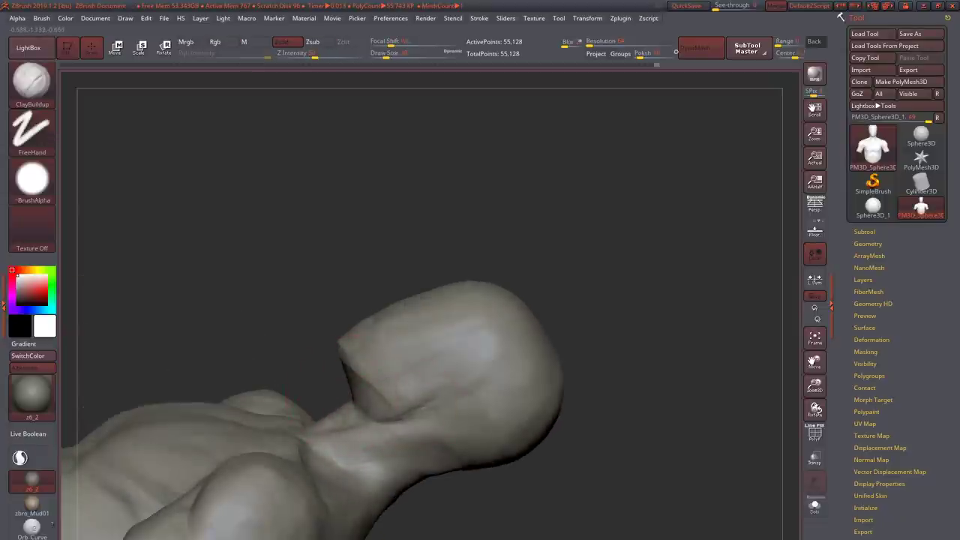
{"action": "right_click_drag", "start_coordinate": [418, 392], "coordinate": [395, 418]}
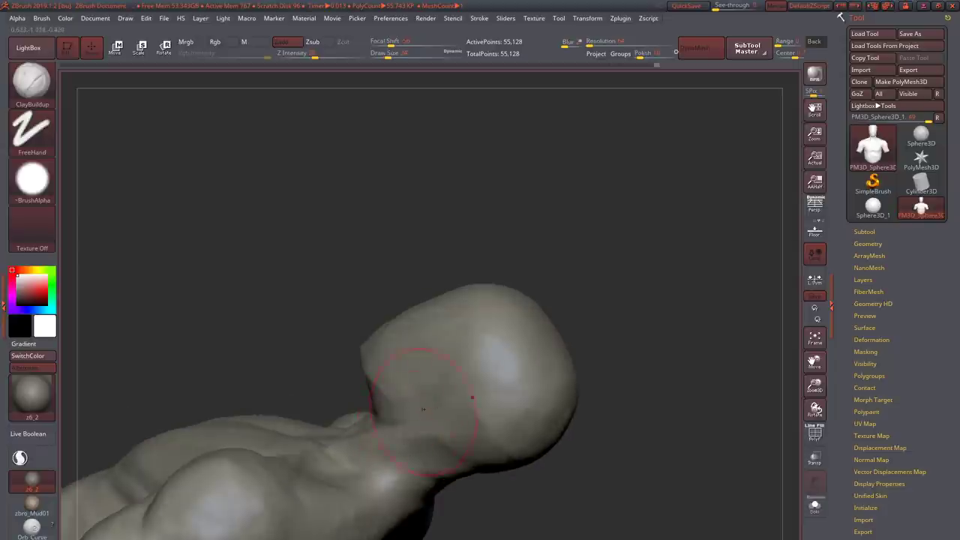
{"action": "mouse_move", "coordinate": [453, 399]}
{"action": "right_mouse_down"}
{"action": "mouse_move", "coordinate": [424, 353]}
{"action": "mouse_move", "coordinate": [481, 518]}
{"action": "mouse_move", "coordinate": [429, 407]}
{"action": "right_mouse_up"}
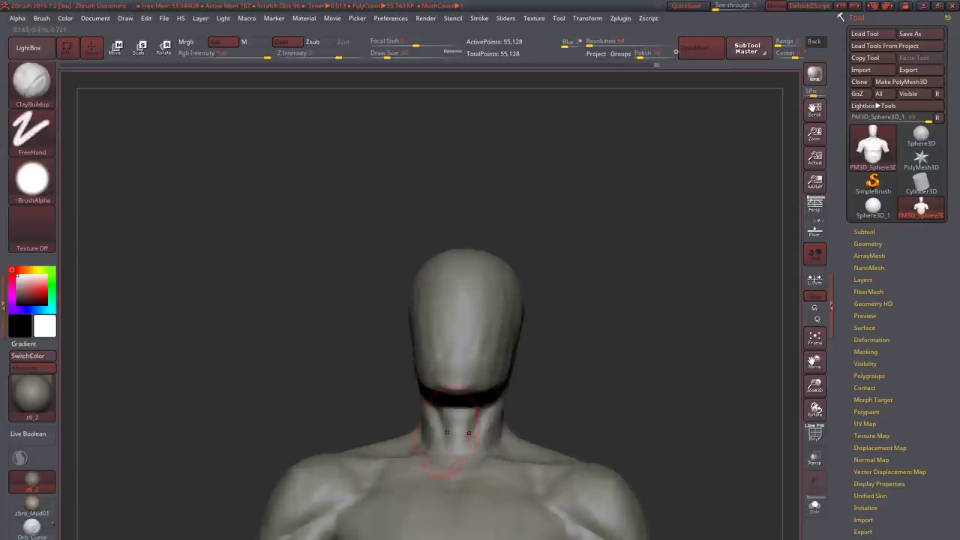
- Define the front neck muscles and the collarbones with the DamStandard and ClayBuildup brushes
{"action": "right_click_drag", "start_coordinate": [451, 439], "coordinate": [450, 457]}
{"action": "key", "text": "shift"}
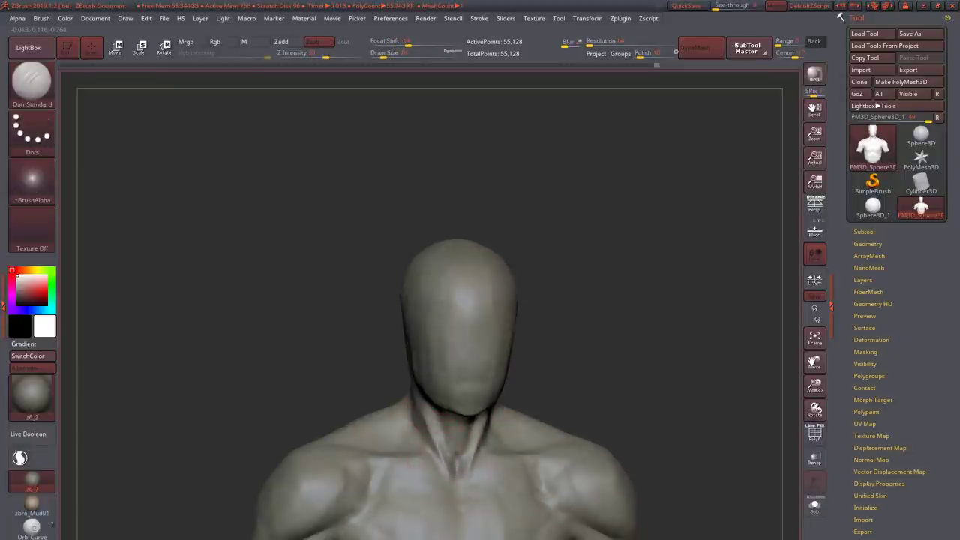
{"action": "right_click_drag", "start_coordinate": [450, 456], "coordinate": [438, 471], "text": "shift"}
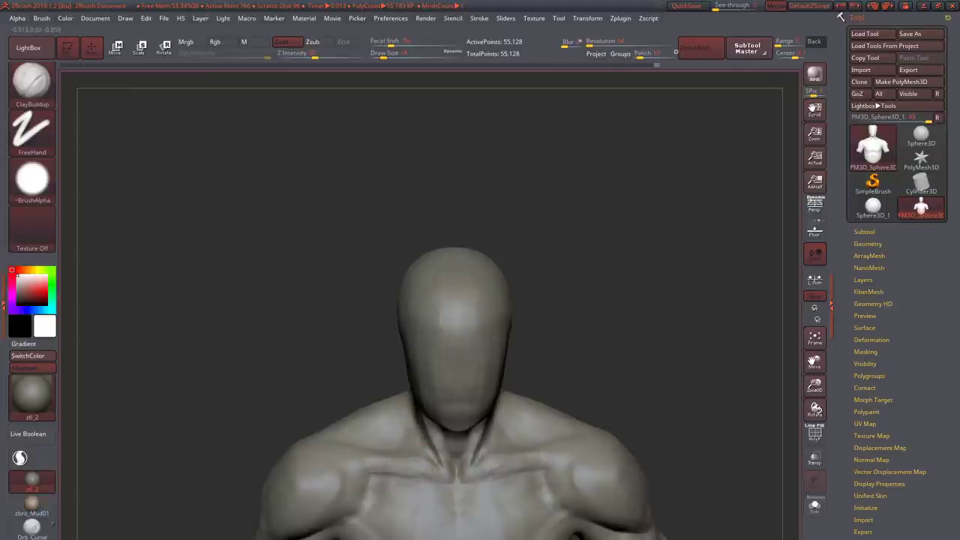
{"action": "mouse_move", "coordinate": [438, 471]}
{"action": "right_mouse_down", "text": "shift"}
{"action": "mouse_move", "coordinate": [439, 491]}
{"action": "mouse_move", "coordinate": [488, 457]}
{"action": "mouse_move", "coordinate": [596, 427]}
{"action": "mouse_move", "coordinate": [534, 439]}
{"action": "mouse_move", "coordinate": [525, 425]}
{"action": "mouse_move", "coordinate": [578, 371]}
{"action": "mouse_move", "coordinate": [525, 420]}
{"action": "mouse_move", "coordinate": [488, 435]}
{"action": "mouse_move", "coordinate": [394, 450]}
{"action": "mouse_move", "coordinate": [386, 436]}
{"action": "mouse_move", "coordinate": [408, 426]}
{"action": "right_mouse_up", "text": "shift"}
{"action": "key", "text": "1"}
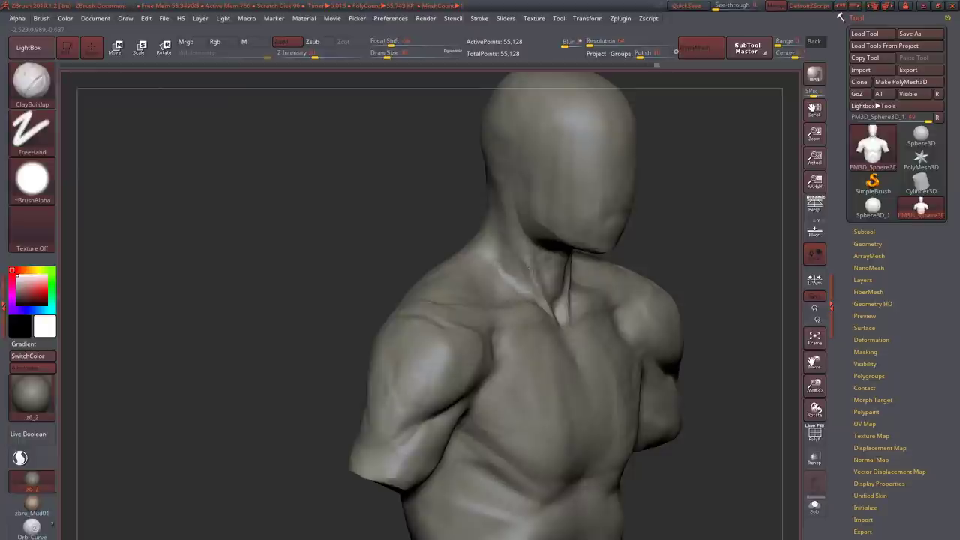
- Adjust the outline of the clipped upper arms with the Move brush
{"action": "key", "text": "f"}
{"action": "right_click_drag", "start_coordinate": [403, 393], "coordinate": [378, 385]}
{"action": "key", "text": "b"}
{"action": "key", "text": "m"}
{"action": "key", "text": "v"}
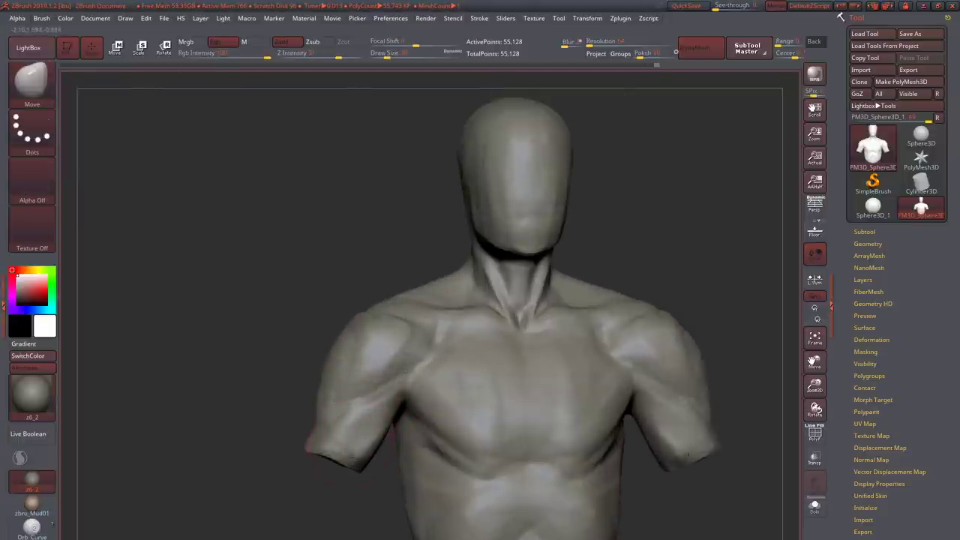
{"action": "mouse_move", "coordinate": [360, 434]}
{"action": "right_mouse_down"}
{"action": "mouse_move", "coordinate": [387, 518]}
{"action": "mouse_move", "coordinate": [398, 330]}
{"action": "mouse_move", "coordinate": [399, 345]}
{"action": "right_mouse_up"}
- Carve the armpit with DamStandard and build up the back muscle below the arm with ClayBuildup
{"action": "key", "text": "b"}
{"action": "key", "text": "d"}
{"action": "key", "text": "s"}
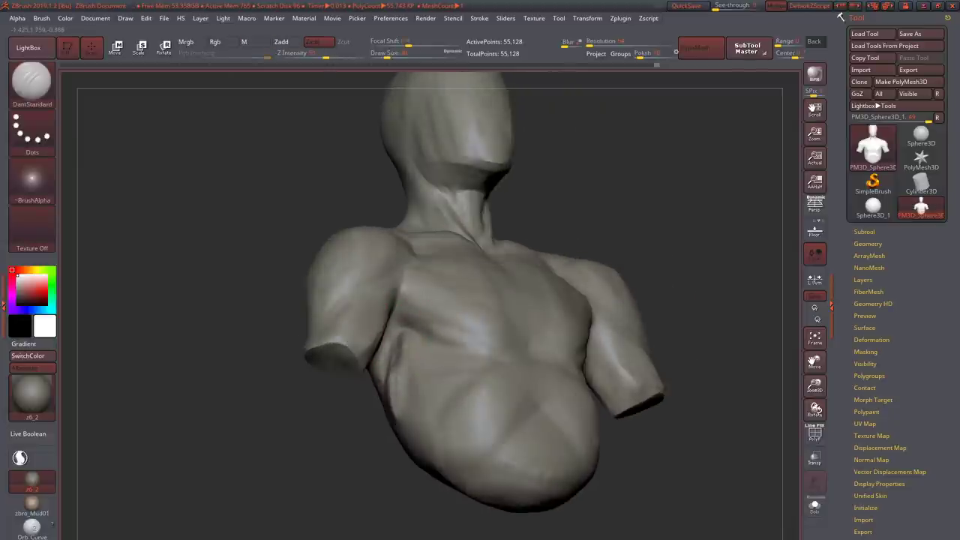
{"action": "key", "text": "b"}
{"action": "key", "text": "c"}
{"action": "key", "text": "b"}
{"action": "left_click_drag", "start_coordinate": [387, 379], "coordinate": [384, 341]}
{"action": "right_click_drag", "start_coordinate": [421, 349], "coordinate": [457, 353]}
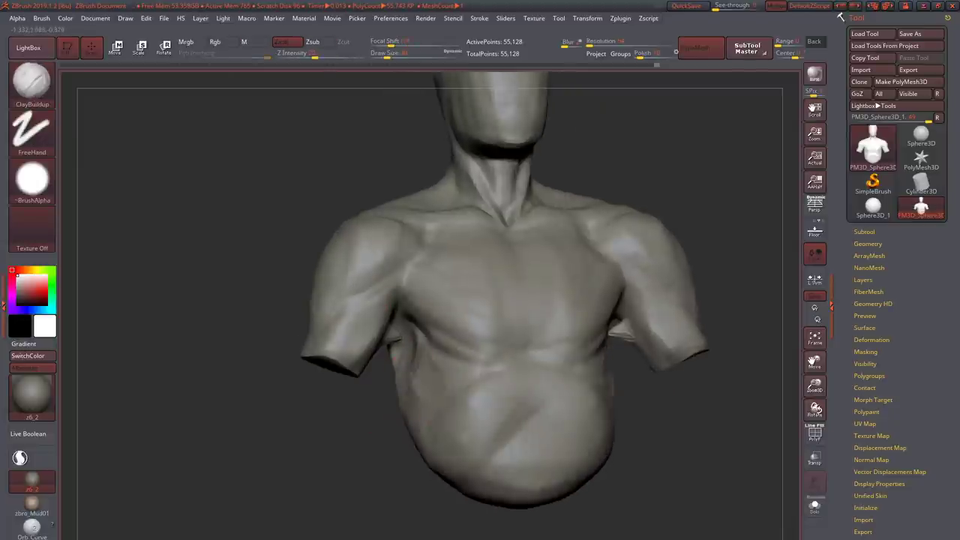
{"action": "key", "text": "shift"}
- Deepen the crease under the outer pectoral with DamStandard and adjust the side of the torso with the Move brush
{"action": "mouse_move", "coordinate": [386, 349]}
{"action": "right_mouse_down"}
{"action": "mouse_move", "coordinate": [326, 319]}
{"action": "mouse_move", "coordinate": [354, 328]}
{"action": "mouse_move", "coordinate": [391, 304]}
{"action": "right_mouse_up"}
{"action": "key", "text": "b"}
{"action": "key", "text": "d"}
{"action": "key", "text": "s"}
{"action": "key", "text": "b"}
{"action": "key", "text": "m"}
{"action": "key", "text": "v"}
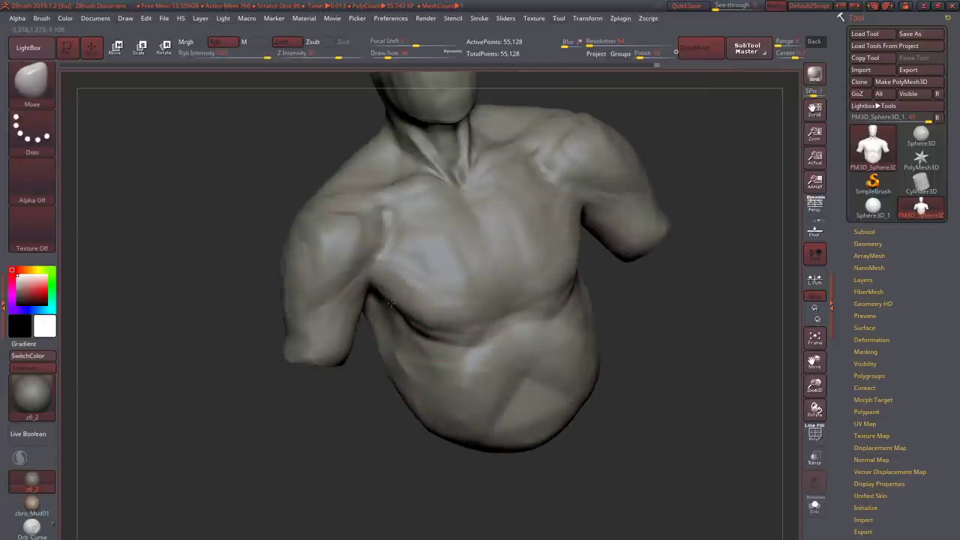
- Sharpen the lower edge of the chest with DamStandard and build up the upper ribcage with ClayBuildup
{"action": "mouse_move", "coordinate": [435, 325]}
{"action": "right_mouse_down"}
{"action": "mouse_move", "coordinate": [525, 315]}
{"action": "mouse_move", "coordinate": [540, 303]}
{"action": "mouse_move", "coordinate": [560, 313]}
{"action": "right_mouse_up"}
{"action": "key", "text": "b"}
{"action": "key", "text": "d"}
{"action": "key", "text": "s"}
{"action": "key", "text": "b"}
{"action": "key", "text": "c"}
{"action": "key", "text": "b"}
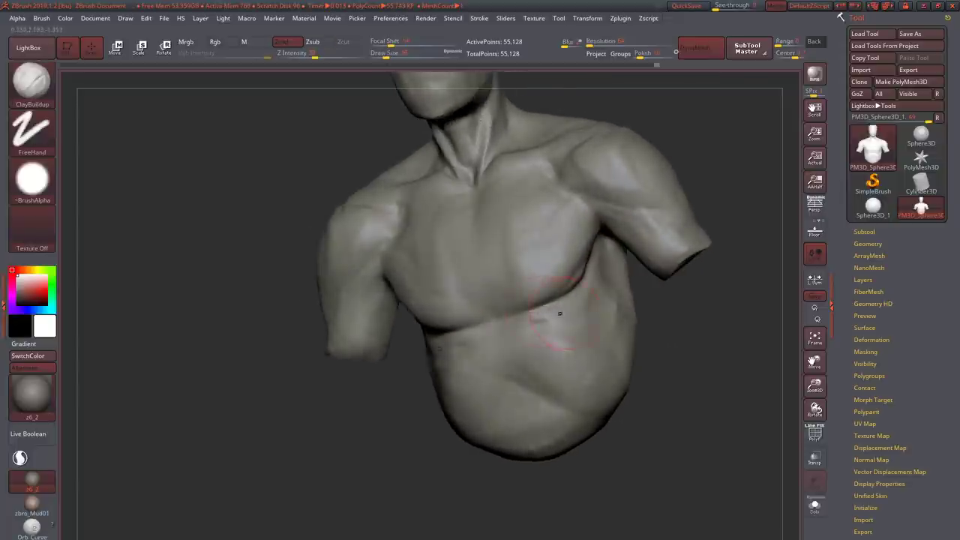
- Add volume along the sides of the ribcage below the armpits with the ClayBuildup brush
{"action": "right_click_drag", "start_coordinate": [596, 284], "coordinate": [601, 281]}
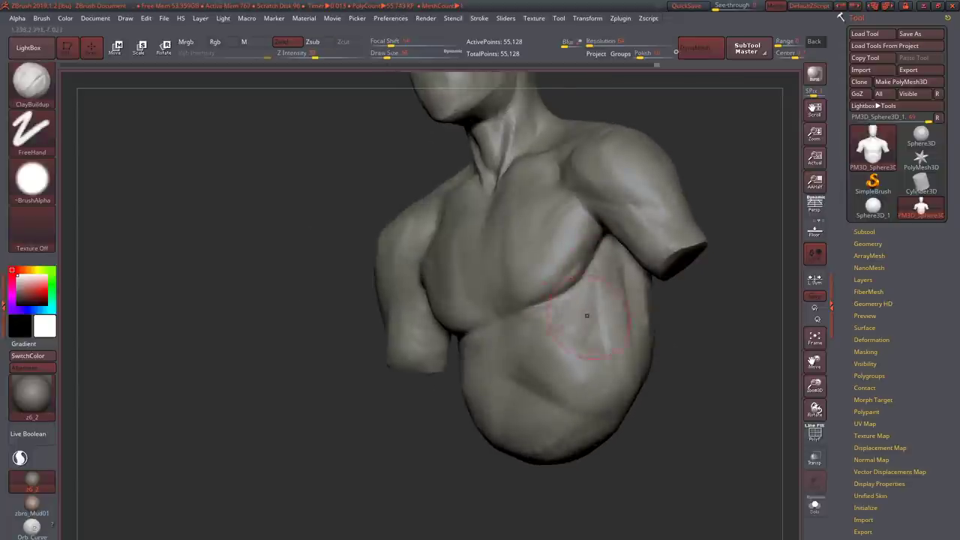
{"action": "mouse_move", "coordinate": [587, 316]}
{"action": "right_mouse_down"}
{"action": "mouse_move", "coordinate": [602, 325]}
{"action": "mouse_move", "coordinate": [525, 77]}
{"action": "right_mouse_up"}
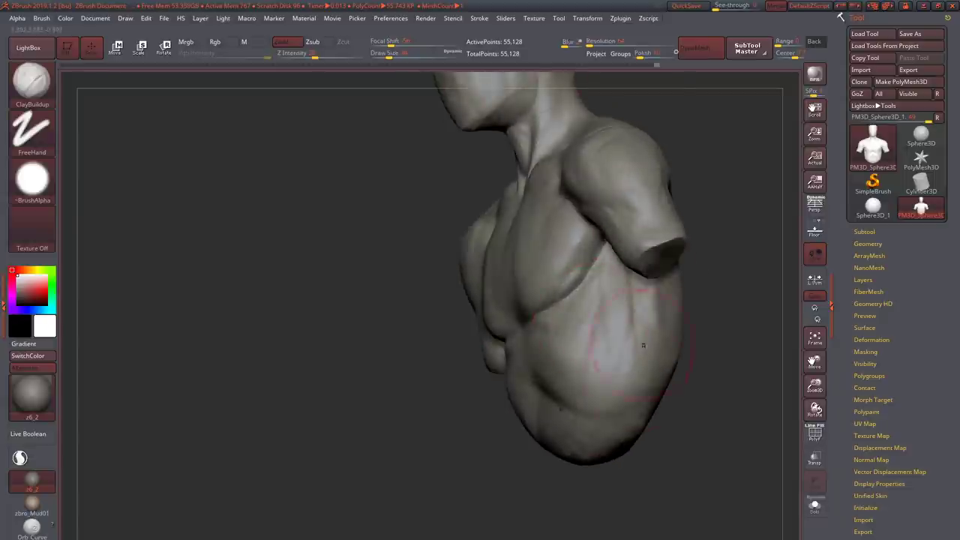
{"action": "mouse_move", "coordinate": [643, 345]}
{"action": "right_mouse_down"}
{"action": "mouse_move", "coordinate": [661, 338]}
{"action": "mouse_move", "coordinate": [675, 285]}
{"action": "mouse_move", "coordinate": [643, 303]}
{"action": "mouse_move", "coordinate": [673, 295]}
{"action": "mouse_move", "coordinate": [695, 325]}
{"action": "right_mouse_up"}
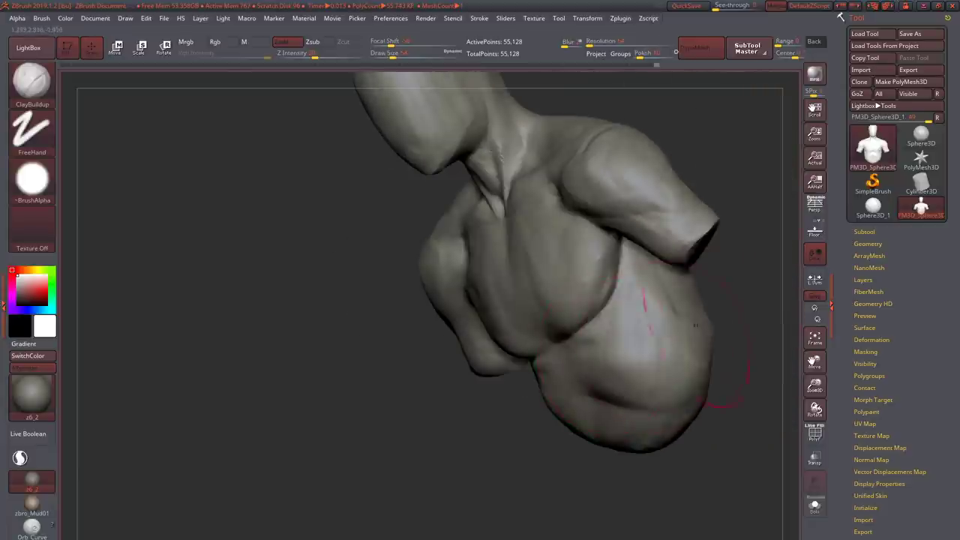
{"action": "mouse_move", "coordinate": [619, 339]}
{"action": "right_mouse_down"}
{"action": "mouse_move", "coordinate": [633, 296]}
{"action": "mouse_move", "coordinate": [633, 341]}
{"action": "mouse_move", "coordinate": [573, 358]}
{"action": "mouse_move", "coordinate": [448, 442]}
{"action": "mouse_move", "coordinate": [463, 422]}
{"action": "right_mouse_up"}
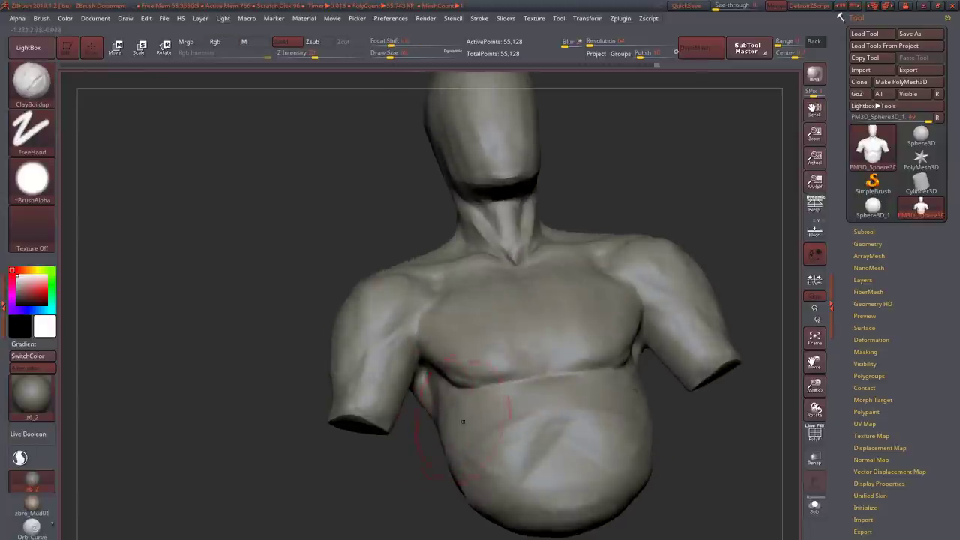
{"action": "mouse_move", "coordinate": [535, 344]}
{"action": "right_mouse_down"}
{"action": "mouse_move", "coordinate": [487, 436]}
{"action": "mouse_move", "coordinate": [406, 449]}
{"action": "mouse_move", "coordinate": [475, 325]}
{"action": "right_mouse_up"}
{"action": "mouse_move", "coordinate": [391, 417]}
{"action": "right_mouse_down", "text": "ctrl"}
{"action": "mouse_move", "coordinate": [439, 310]}
{"action": "mouse_move", "coordinate": [480, 315]}
{"action": "mouse_move", "coordinate": [521, 419]}
{"action": "mouse_move", "coordinate": [503, 315]}
{"action": "mouse_move", "coordinate": [493, 461]}
{"action": "mouse_move", "coordinate": [480, 308]}
{"action": "right_mouse_up", "text": "ctrl"}
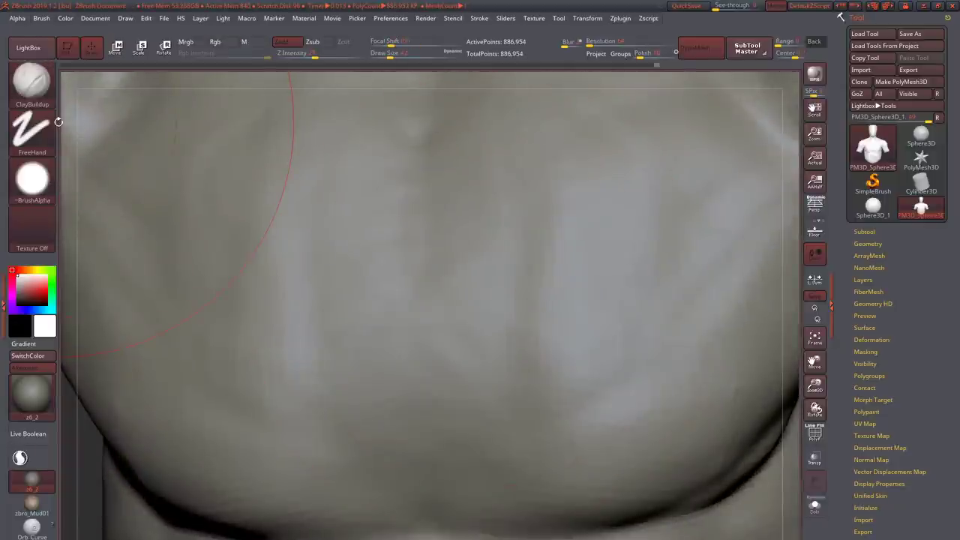
{"action": "mouse_move", "coordinate": [612, 402]}
{"action": "right_mouse_down"}
{"action": "mouse_move", "coordinate": [541, 323]}
{"action": "mouse_move", "coordinate": [583, 300]}
{"action": "mouse_move", "coordinate": [489, 197]}
{"action": "right_mouse_up"}
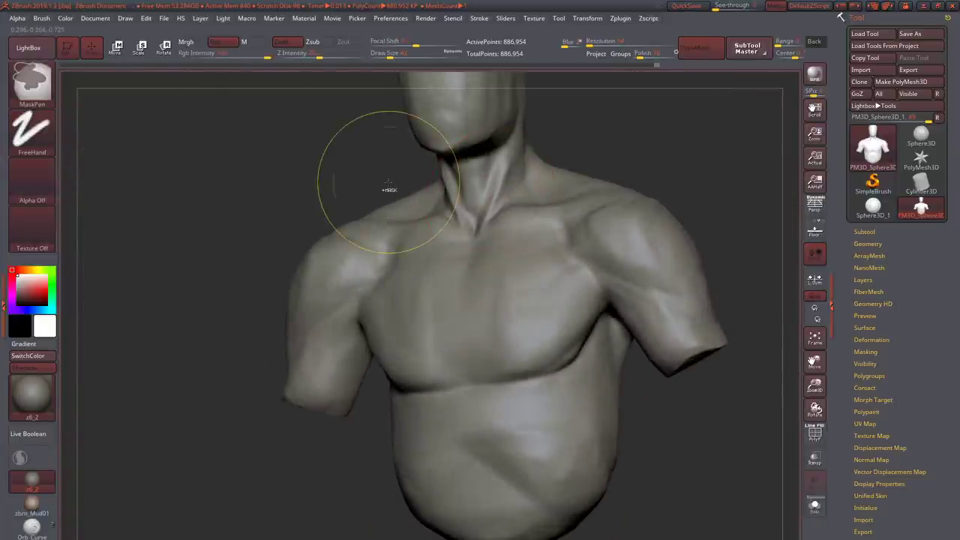
{"action": "key", "text": "shift+d"}
- Adjust the pectoral shapes with the Move brush and add volume to them with ClayBuildup
{"action": "right_click_drag", "start_coordinate": [388, 182], "coordinate": [412, 262]}
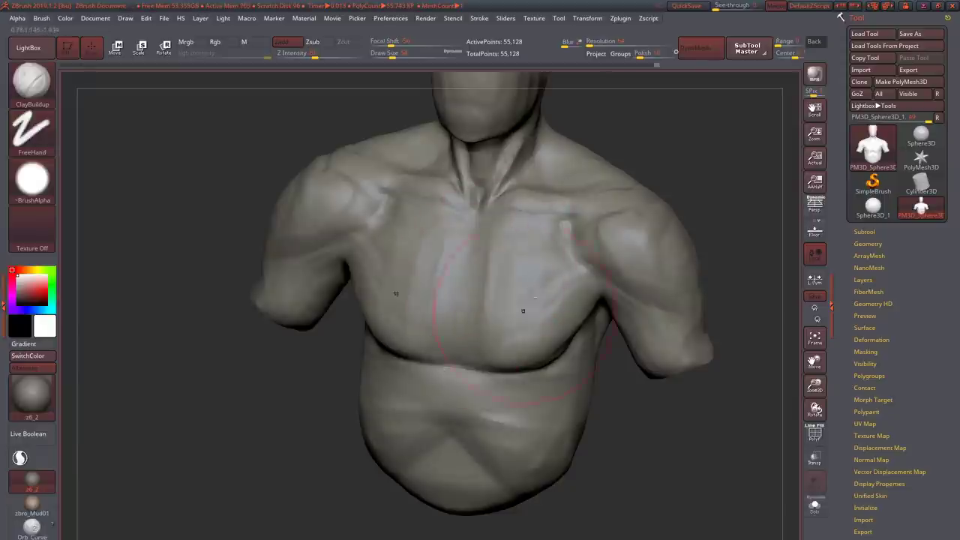
{"action": "key", "text": "b"}
{"action": "key", "text": "m"}
{"action": "key", "text": "v"}
{"action": "mouse_move", "coordinate": [521, 311]}
{"action": "right_mouse_down"}
{"action": "mouse_move", "coordinate": [606, 310]}
{"action": "mouse_move", "coordinate": [604, 293]}
{"action": "mouse_move", "coordinate": [622, 285]}
{"action": "mouse_move", "coordinate": [595, 298]}
{"action": "mouse_move", "coordinate": [594, 319]}
{"action": "mouse_move", "coordinate": [325, 324]}
{"action": "mouse_move", "coordinate": [409, 141]}
{"action": "right_mouse_up"}
{"action": "key", "text": "b"}
{"action": "key", "text": "c"}
{"action": "key", "text": "b"}
- Define where the pectoral runs into the upper arm at the armpit with DamStandard and ClayBuildup
{"action": "key", "text": "b"}
{"action": "key", "text": "d"}
{"action": "key", "text": "s"}
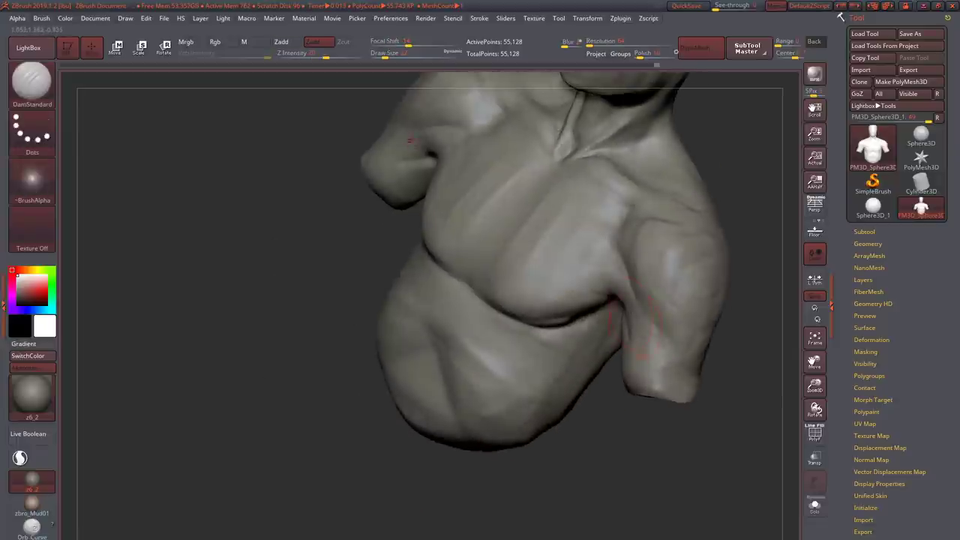
{"action": "key", "text": "b"}
{"action": "key", "text": "c"}
{"action": "key", "text": "b"}
{"action": "right_click_drag", "start_coordinate": [603, 289], "coordinate": [540, 285]}
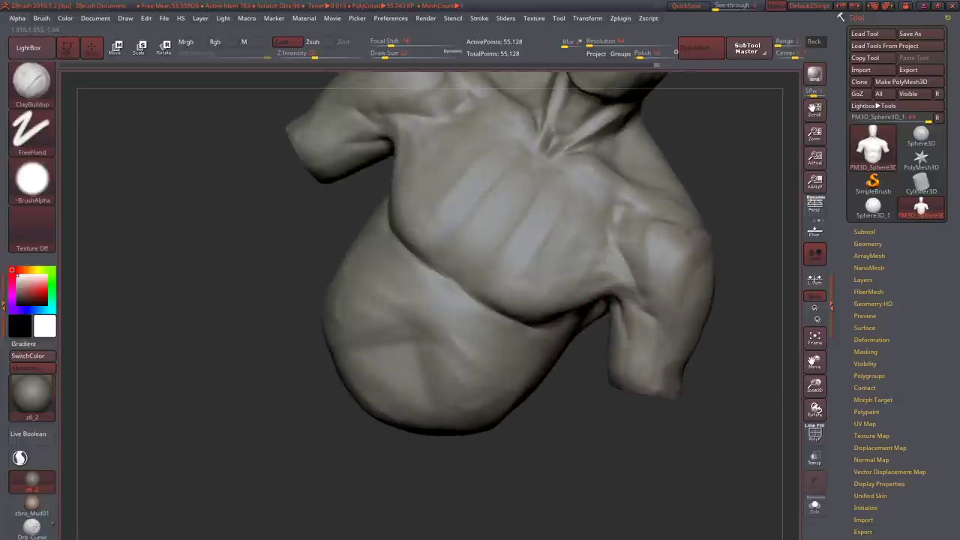
- Separate the pectorals at the sternum and round their lower edges, alternating the DamStandard and ClayBuildup brushes
{"action": "mouse_move", "coordinate": [602, 266]}
{"action": "right_mouse_down"}
{"action": "mouse_move", "coordinate": [487, 239]}
{"action": "mouse_move", "coordinate": [518, 225]}
{"action": "mouse_move", "coordinate": [442, 214]}
{"action": "right_mouse_up"}
{"action": "key", "text": "b"}
{"action": "key", "text": "d"}
{"action": "key", "text": "s"}
{"action": "key", "text": "b"}
{"action": "key", "text": "c"}
{"action": "key", "text": "b"}
- Flatten the pectoral surfaces with the hPolish brush and adjust the chest contour with the Move brush
{"action": "key", "text": "b"}
{"action": "key", "text": "h"}
{"action": "key", "text": "p"}
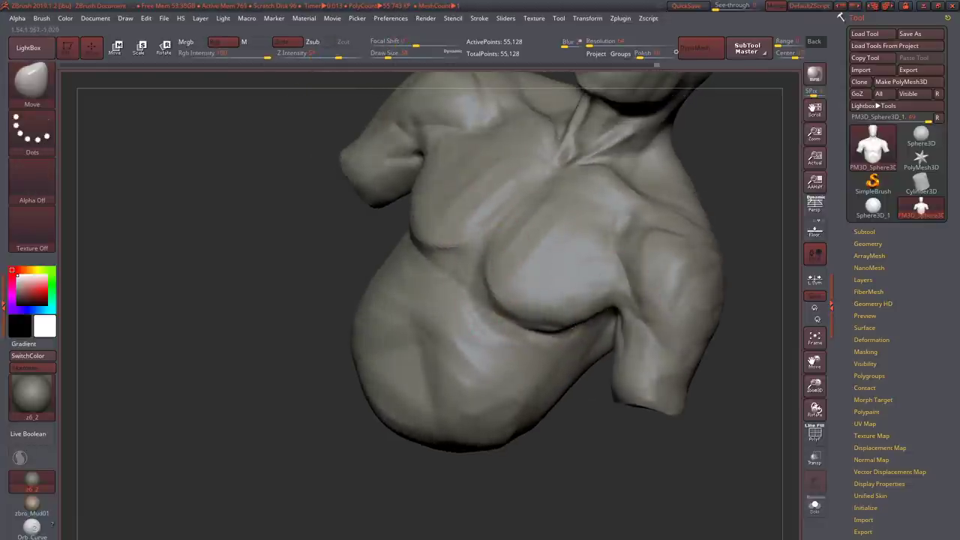
{"action": "key", "text": "b"}
{"action": "key", "text": "m"}
{"action": "key", "text": "v"}
{"action": "mouse_move", "coordinate": [517, 225]}
{"action": "right_mouse_down", "text": "alt"}
{"action": "mouse_move", "coordinate": [525, 315]}
{"action": "mouse_move", "coordinate": [555, 285]}
{"action": "mouse_move", "coordinate": [536, 292]}
{"action": "right_mouse_up", "text": "alt"}
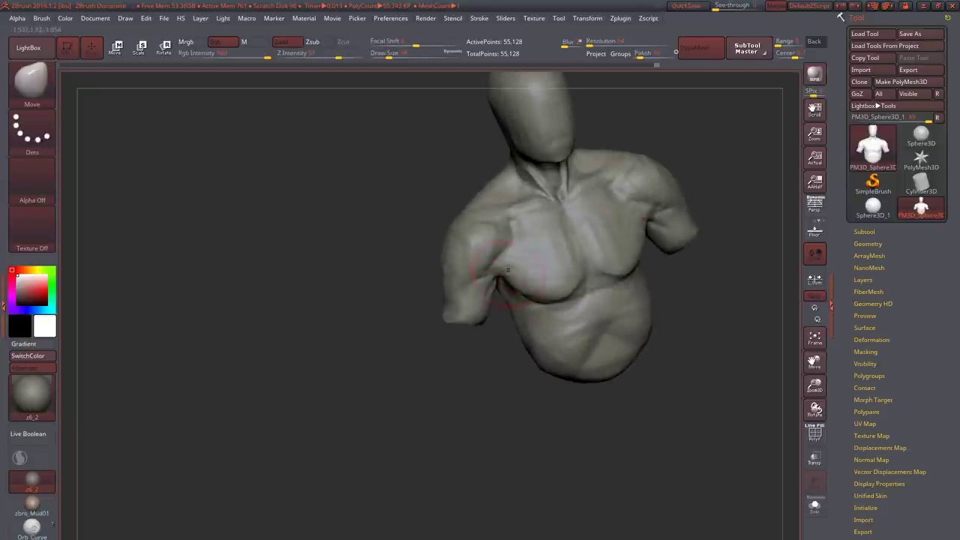
- Add volume to the outer and lower pectoral near the armpit with the ClayBuildup brush
{"action": "key", "text": "b"}
{"action": "key", "text": "c"}
{"action": "key", "text": "b"}
{"action": "left_click_drag", "start_coordinate": [517, 284], "coordinate": [578, 296]}
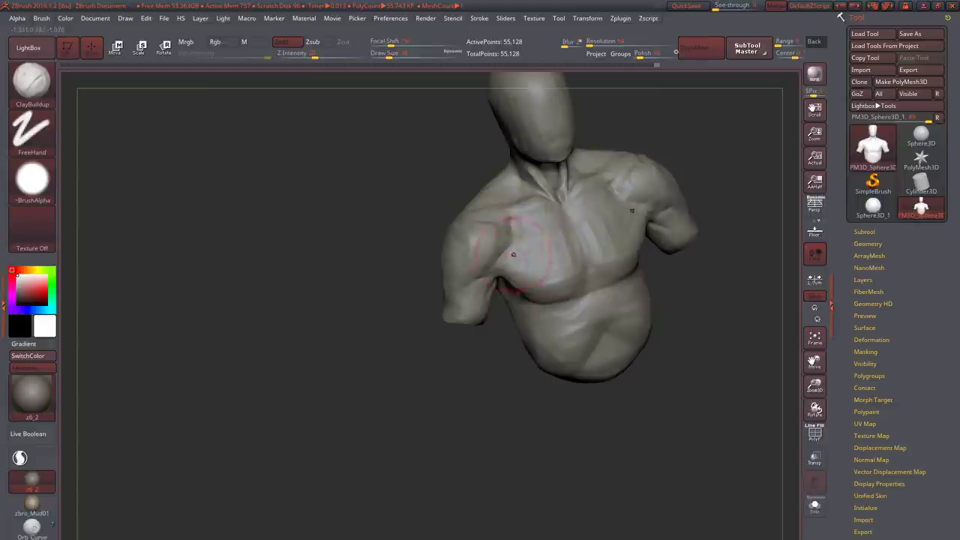
{"action": "right_click_drag", "start_coordinate": [518, 255], "coordinate": [541, 260]}
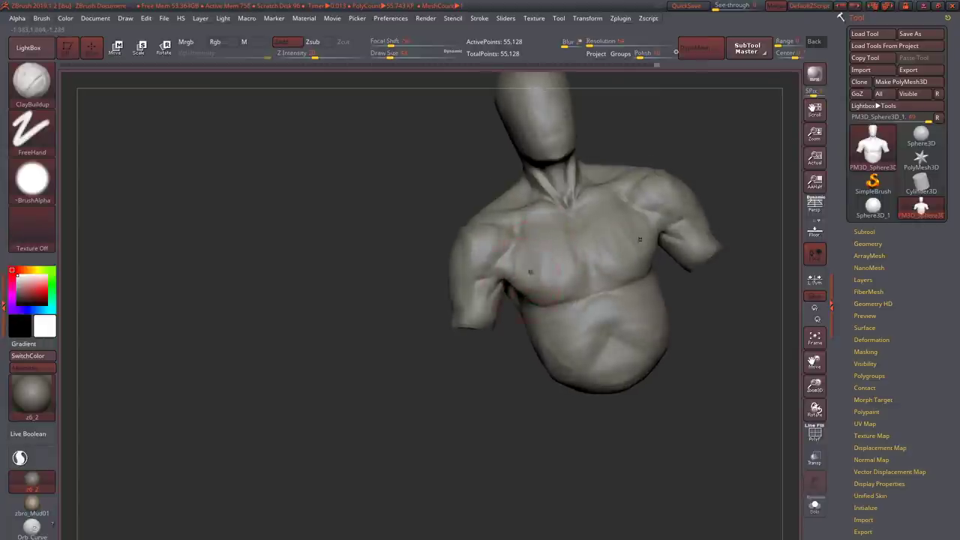
- Shape the upper abdomen below the pectorals with the Standard brush and adjust the torso's profile with the Move brush
{"action": "mouse_move", "coordinate": [640, 240]}
{"action": "right_mouse_down"}
{"action": "mouse_move", "coordinate": [543, 315]}
{"action": "mouse_move", "coordinate": [501, 373]}
{"action": "mouse_move", "coordinate": [434, 349]}
{"action": "right_mouse_up"}
{"action": "key", "text": "b"}
{"action": "key", "text": "s"}
{"action": "key", "text": "t"}
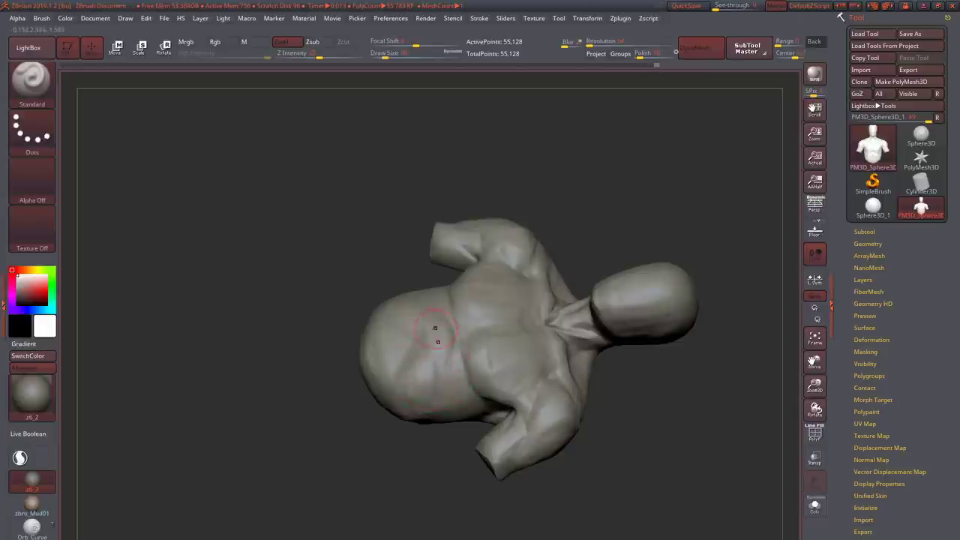
{"action": "mouse_move", "coordinate": [389, 413]}
{"action": "right_mouse_down"}
{"action": "mouse_move", "coordinate": [388, 369]}
{"action": "mouse_move", "coordinate": [392, 401]}
{"action": "mouse_move", "coordinate": [375, 385]}
{"action": "right_mouse_up"}
{"action": "key", "text": "b"}
{"action": "key", "text": "m"}
{"action": "key", "text": "v"}
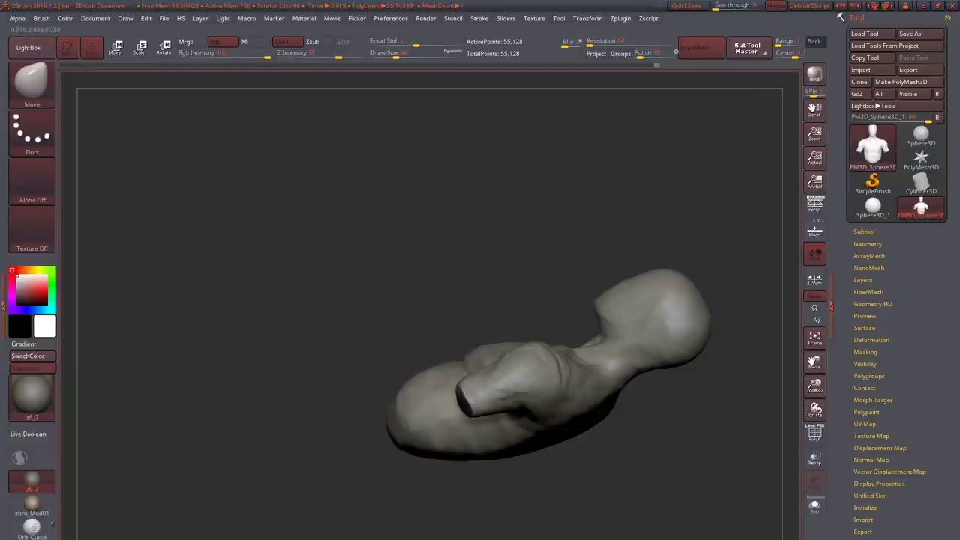
{"action": "mouse_move", "coordinate": [450, 450]}
{"action": "right_mouse_down"}
{"action": "mouse_move", "coordinate": [465, 405]}
{"action": "mouse_move", "coordinate": [465, 427]}
{"action": "right_mouse_up"}
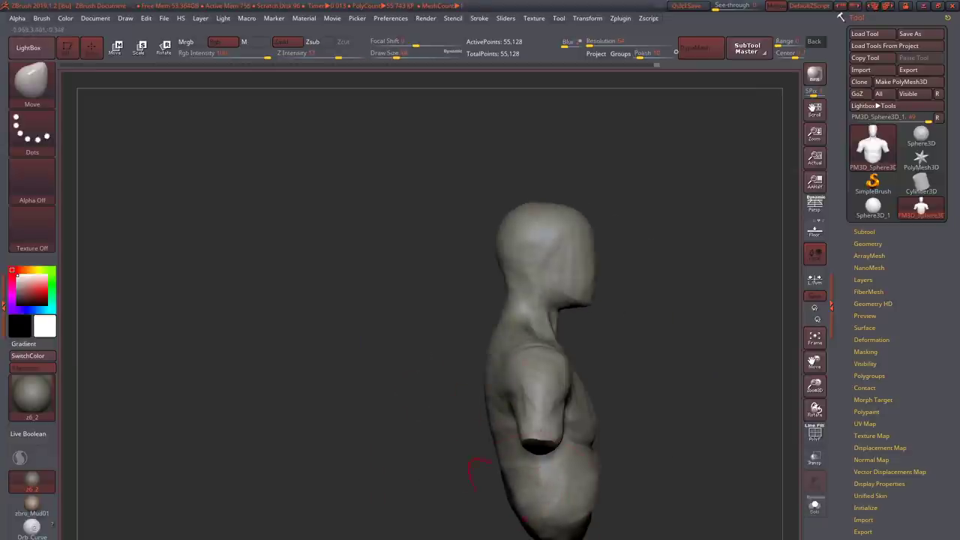
{"action": "mouse_move", "coordinate": [473, 460]}
{"action": "right_mouse_down"}
{"action": "mouse_move", "coordinate": [546, 487]}
{"action": "mouse_move", "coordinate": [556, 436]}
{"action": "mouse_move", "coordinate": [544, 475]}
{"action": "mouse_move", "coordinate": [568, 450]}
{"action": "mouse_move", "coordinate": [559, 420]}
{"action": "right_mouse_up"}
- Build up the rib-cage arch on the front of the abdomen with the ClayBuildup brush
{"action": "key", "text": "b"}
{"action": "key", "text": "c"}
{"action": "key", "text": "b"}
{"action": "key", "text": "b"}
{"action": "key", "text": "m"}
{"action": "key", "text": "v"}
{"action": "key", "text": "b"}
{"action": "key", "text": "c"}
{"action": "key", "text": "b"}
{"action": "mouse_move", "coordinate": [548, 409]}
{"action": "left_mouse_down"}
{"action": "mouse_move", "coordinate": [578, 450]}
{"action": "mouse_move", "coordinate": [562, 477]}
{"action": "left_mouse_up"}
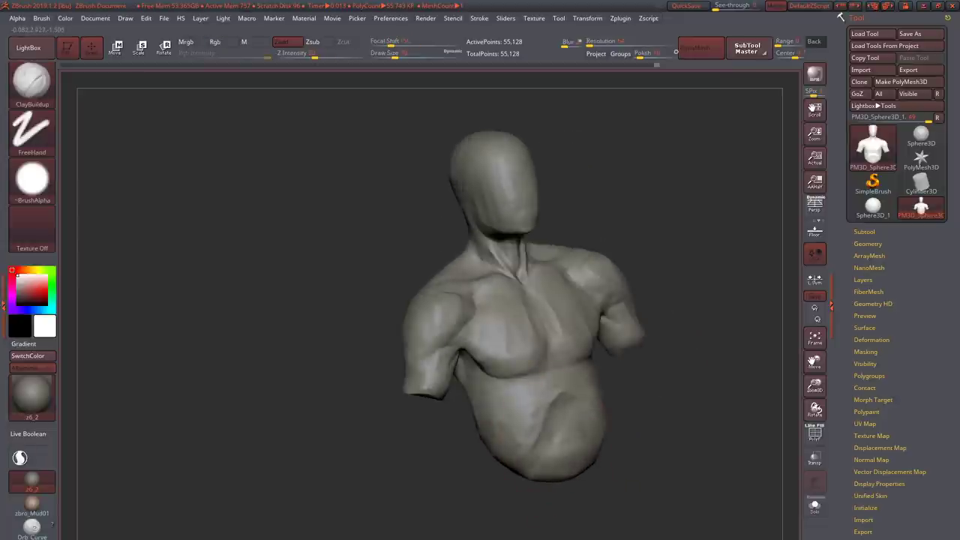
{"action": "right_click_drag", "start_coordinate": [450, 450], "coordinate": [522, 448]}
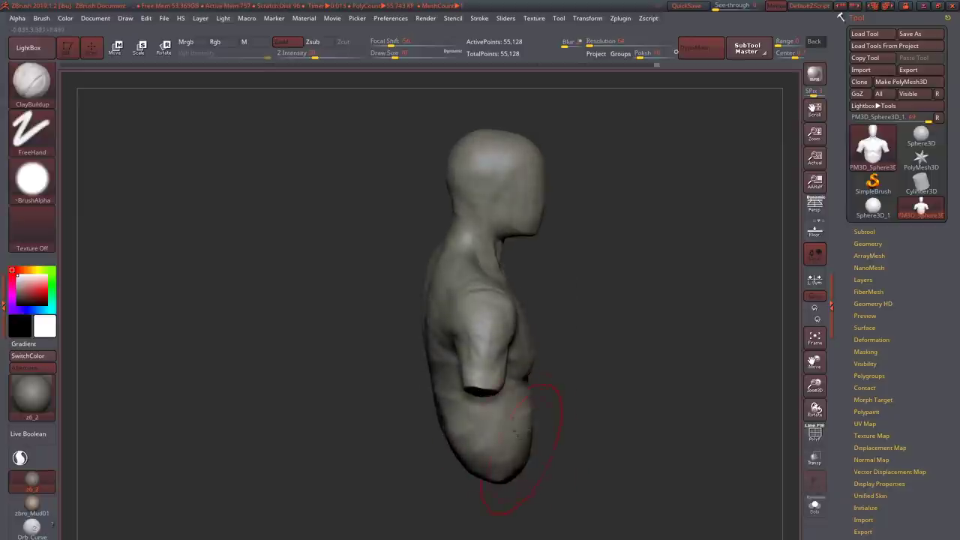
- Adjust the belly and waist silhouette in side view with the Move brush
{"action": "key", "text": "b"}
{"action": "key", "text": "m"}
{"action": "key", "text": "v"}
{"action": "left_click_drag", "start_coordinate": [530, 456], "coordinate": [525, 469]}
{"action": "left_click_drag", "start_coordinate": [495, 405], "coordinate": [481, 442]}
{"action": "mouse_move", "coordinate": [472, 483]}
{"action": "right_mouse_down"}
{"action": "mouse_move", "coordinate": [461, 408]}
{"action": "mouse_move", "coordinate": [619, 427]}
{"action": "right_mouse_up"}
- Fill out the lower back with ClayBuildup and smooth its surface
{"action": "key", "text": "b"}
{"action": "key", "text": "c"}
{"action": "key", "text": "b"}
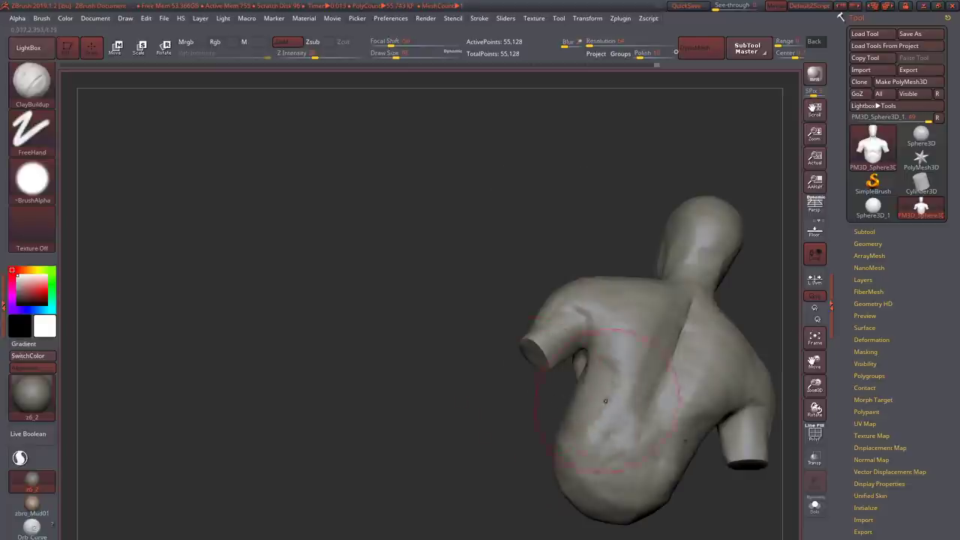
{"action": "mouse_move", "coordinate": [605, 401]}
{"action": "left_mouse_down", "text": "shift"}
{"action": "mouse_move", "coordinate": [615, 432]}
{"action": "mouse_move", "coordinate": [645, 450]}
{"action": "left_mouse_up", "text": "shift"}
{"action": "mouse_move", "coordinate": [646, 451]}
{"action": "right_mouse_down"}
{"action": "mouse_move", "coordinate": [571, 420]}
{"action": "mouse_move", "coordinate": [420, 423]}
{"action": "mouse_move", "coordinate": [460, 262]}
{"action": "right_mouse_up"}
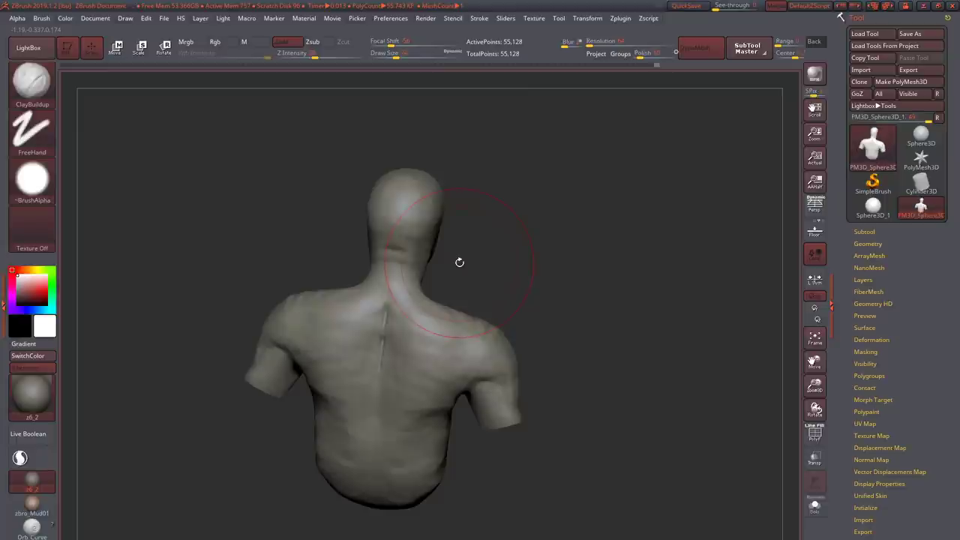
- Build up the upper back and rear shoulder forms with ClayBuildup and smooth the shoulders
{"action": "mouse_move", "coordinate": [480, 386]}
{"action": "right_mouse_down"}
{"action": "mouse_move", "coordinate": [376, 318]}
{"action": "mouse_move", "coordinate": [420, 300]}
{"action": "mouse_move", "coordinate": [323, 300]}
{"action": "mouse_move", "coordinate": [360, 287]}
{"action": "mouse_move", "coordinate": [330, 330]}
{"action": "mouse_move", "coordinate": [357, 322]}
{"action": "right_mouse_up"}
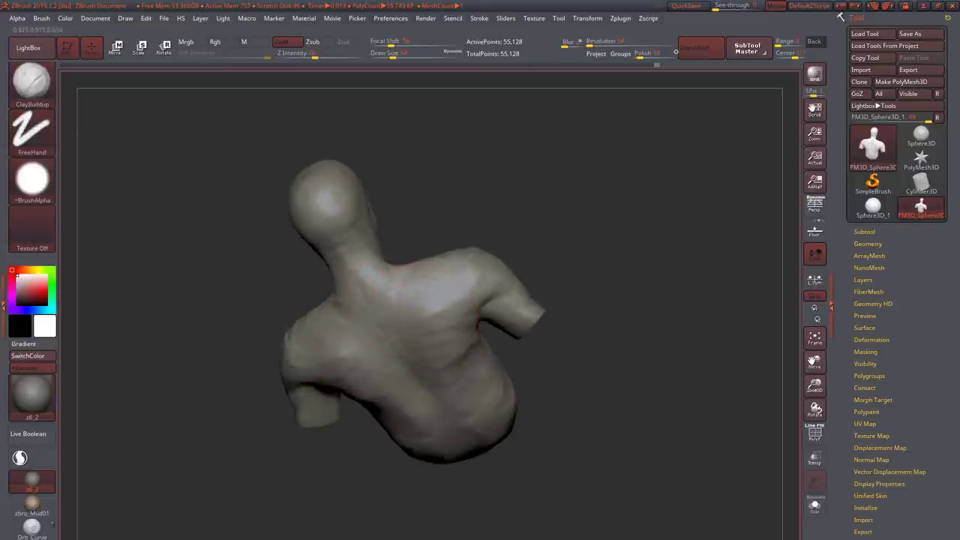
{"action": "right_click_drag", "start_coordinate": [458, 279], "coordinate": [495, 306]}
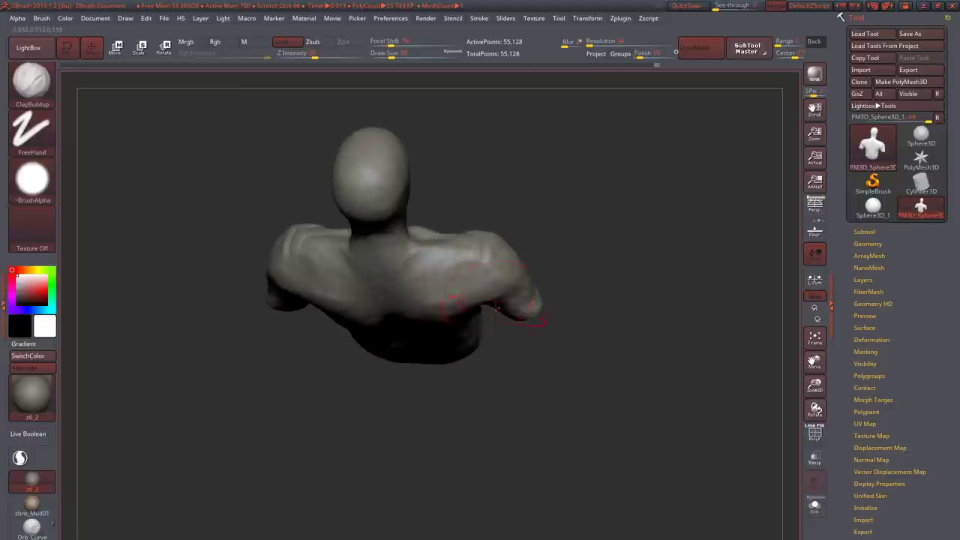
{"action": "mouse_move", "coordinate": [478, 270]}
{"action": "right_mouse_down"}
{"action": "mouse_move", "coordinate": [551, 272]}
{"action": "mouse_move", "coordinate": [475, 275]}
{"action": "right_mouse_up"}
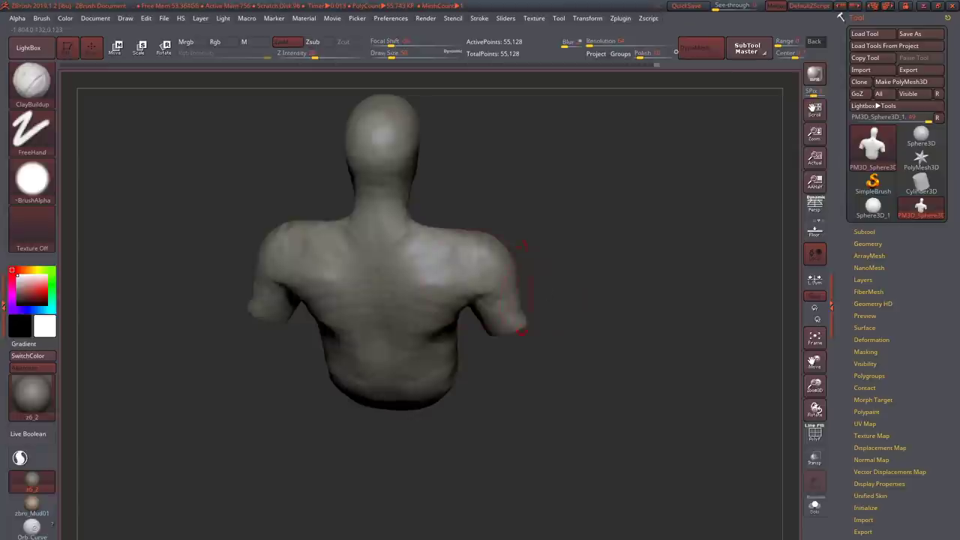
{"action": "right_click_drag", "start_coordinate": [522, 331], "coordinate": [453, 260]}
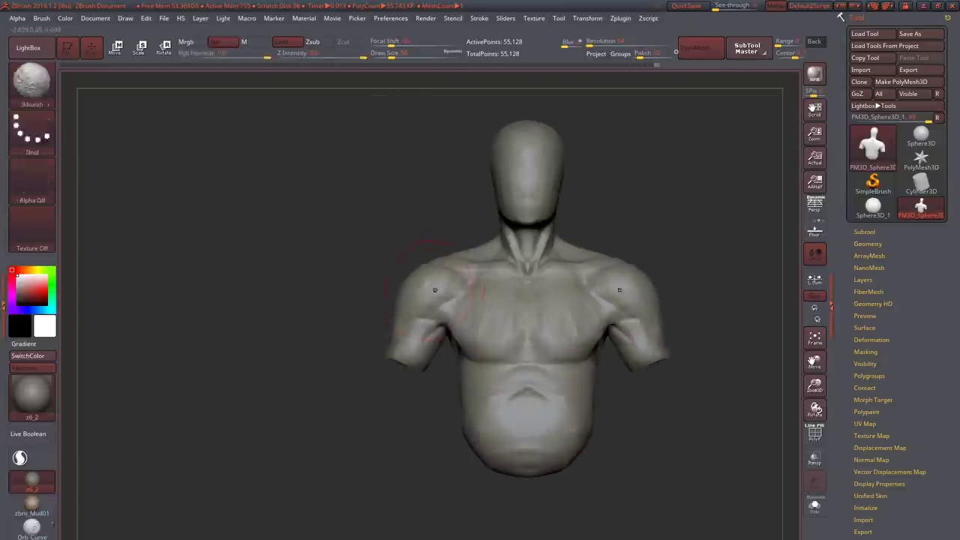
{"action": "mouse_move", "coordinate": [337, 285]}
{"action": "left_mouse_down"}
{"action": "mouse_move", "coordinate": [414, 286]}
{"action": "mouse_move", "coordinate": [509, 255]}
{"action": "mouse_move", "coordinate": [458, 243]}
{"action": "left_mouse_up"}
{"action": "left_click_drag", "start_coordinate": [473, 187], "coordinate": [600, 176]}
{"action": "left_click_drag", "start_coordinate": [420, 276], "coordinate": [461, 300]}
{"action": "key", "text": "f"}
{"action": "mouse_move", "coordinate": [395, 190]}
{"action": "left_mouse_down"}
{"action": "mouse_move", "coordinate": [467, 248]}
{"action": "mouse_move", "coordinate": [400, 321]}
{"action": "mouse_move", "coordinate": [409, 371]}
{"action": "left_mouse_up"}
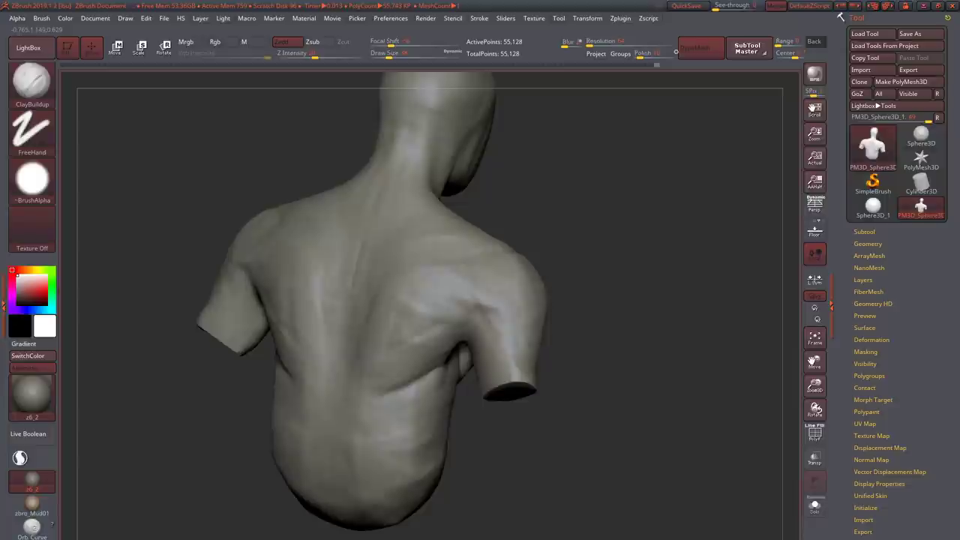
- Define the inner edges of the shoulder blades with the Standard brush
{"action": "key", "text": "b"}
{"action": "key", "text": "s"}
{"action": "key", "text": "t"}
{"action": "left_click_drag", "start_coordinate": [593, 322], "coordinate": [435, 279]}
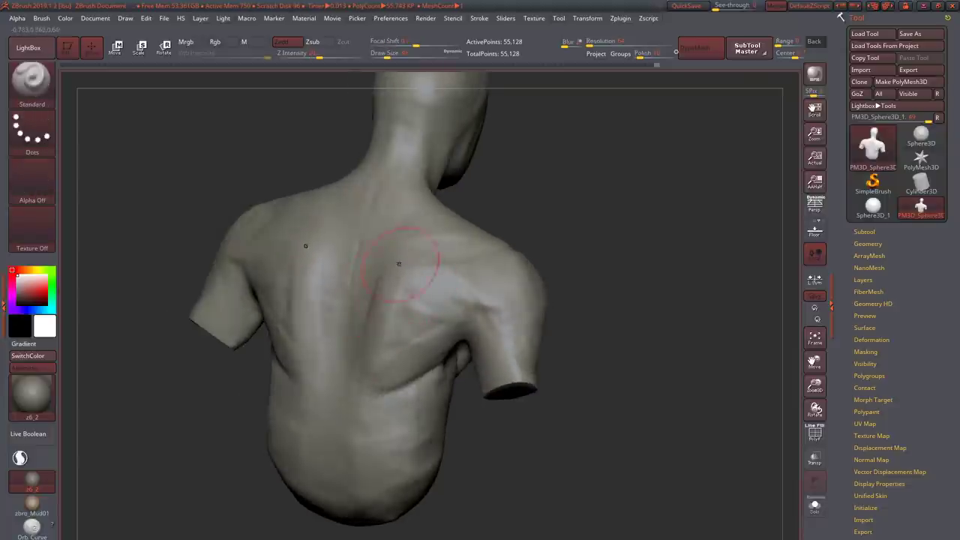
{"action": "mouse_move", "coordinate": [600, 337]}
{"action": "left_mouse_down"}
{"action": "mouse_move", "coordinate": [368, 381]}
{"action": "mouse_move", "coordinate": [401, 362]}
{"action": "left_mouse_up"}
- Build up the muscles between the shoulder blades and along the upper back with the ClayBuildup brush
{"action": "key", "text": "b"}
{"action": "key", "text": "c"}
{"action": "key", "text": "b"}
{"action": "left_click_drag", "start_coordinate": [416, 306], "coordinate": [404, 259]}
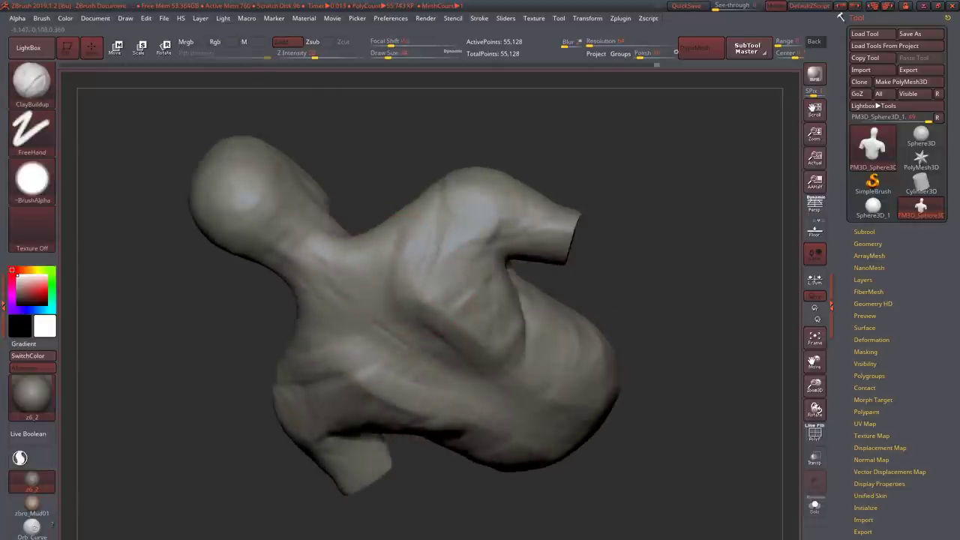
{"action": "left_click_drag", "start_coordinate": [372, 352], "coordinate": [377, 372]}
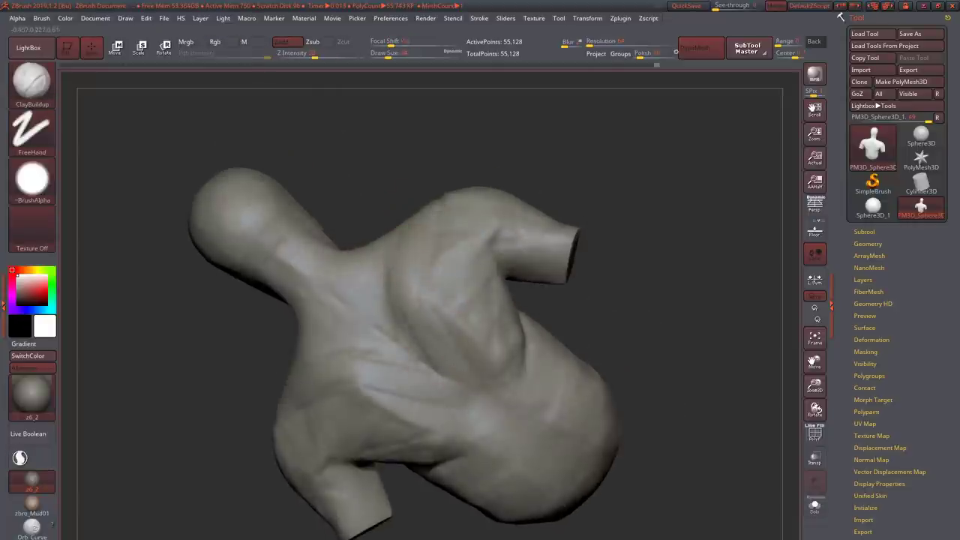
{"action": "left_click_drag", "start_coordinate": [379, 293], "coordinate": [382, 299]}
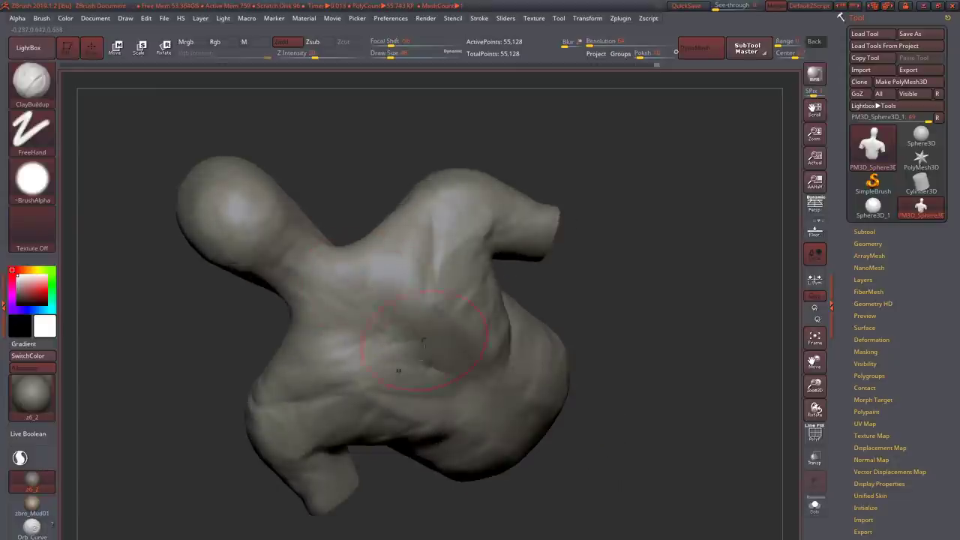
{"action": "left_click_drag", "start_coordinate": [315, 328], "coordinate": [345, 330]}
{"action": "mouse_move", "coordinate": [327, 278]}
{"action": "left_mouse_down"}
{"action": "mouse_move", "coordinate": [330, 292]}
{"action": "mouse_move", "coordinate": [300, 294]}
{"action": "mouse_move", "coordinate": [324, 420]}
{"action": "mouse_move", "coordinate": [352, 279]}
{"action": "left_mouse_up"}
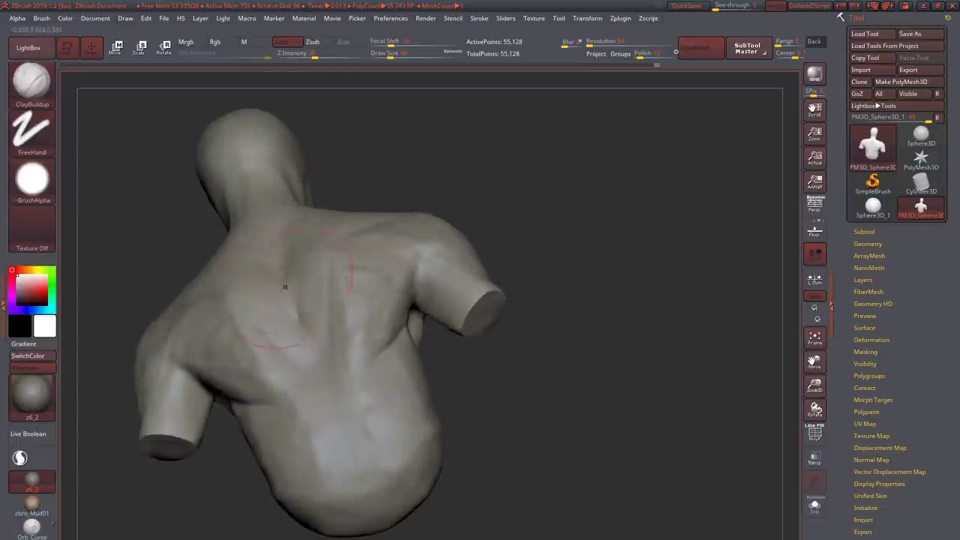
- Carve the furrow along the spine with the Orb_Cracks brush and fill in the muscles beside it with ClayBuildup
{"action": "key", "text": "1"}
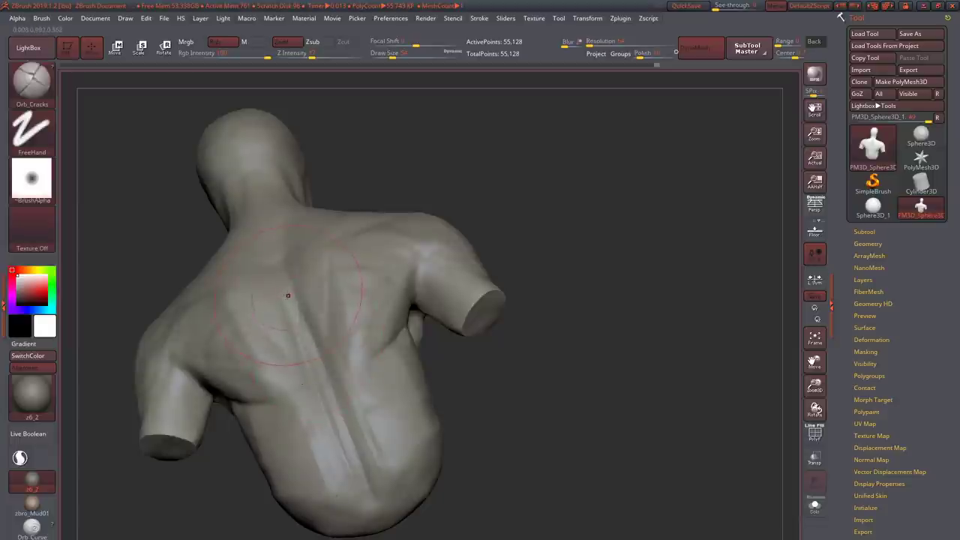
{"action": "right_click_drag", "start_coordinate": [288, 295], "coordinate": [274, 264]}
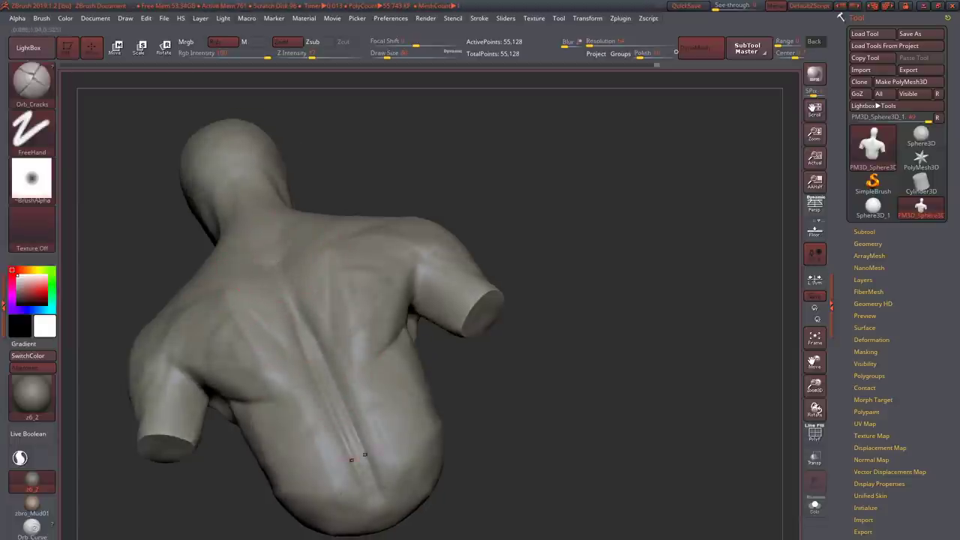
{"action": "key", "text": "1"}
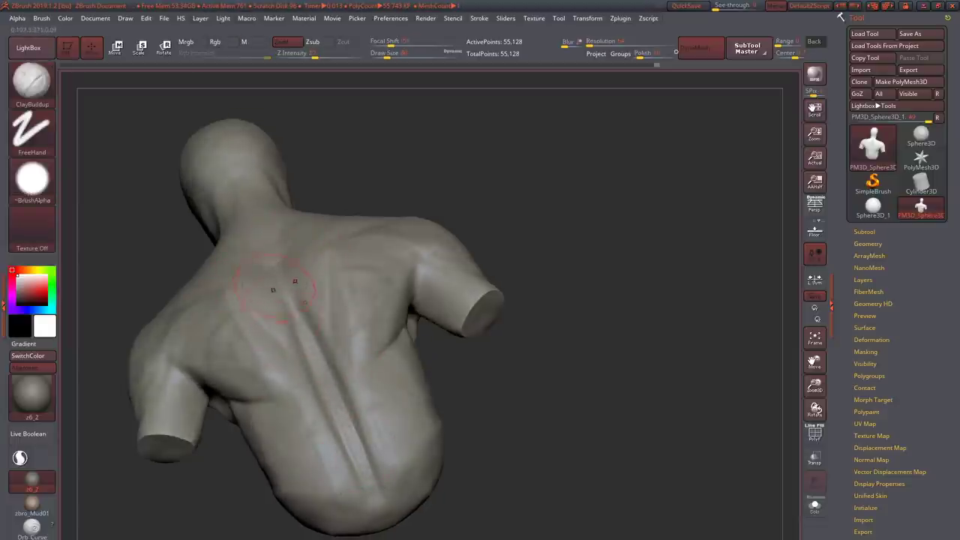
{"action": "left_click_drag", "start_coordinate": [318, 333], "coordinate": [358, 457]}
{"action": "mouse_move", "coordinate": [318, 399]}
{"action": "right_mouse_down"}
{"action": "mouse_move", "coordinate": [337, 348]}
{"action": "mouse_move", "coordinate": [363, 354]}
{"action": "mouse_move", "coordinate": [339, 447]}
{"action": "right_mouse_up"}
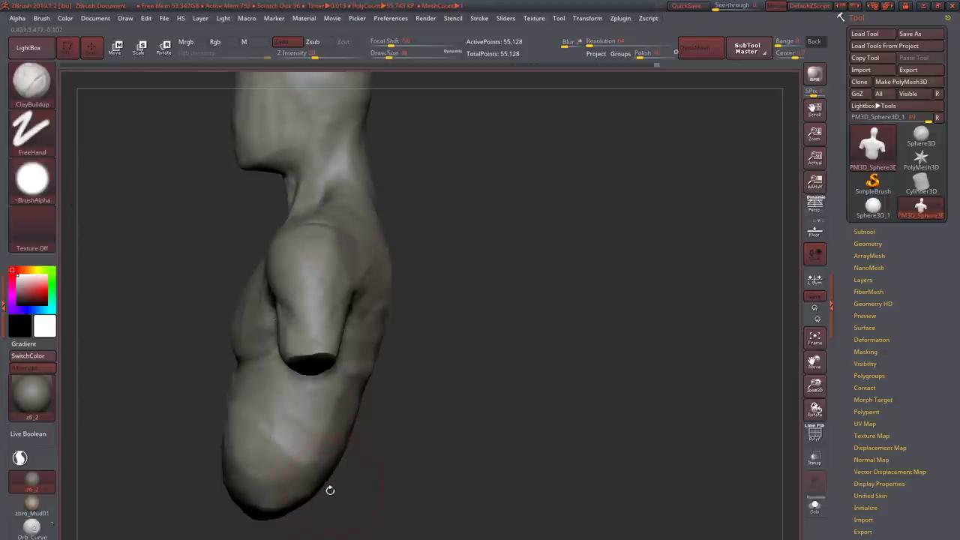
- Reshape the lower back and waist with the Move brush and add volume there with ClayBuildup
{"action": "mouse_move", "coordinate": [331, 490]}
{"action": "right_mouse_down"}
{"action": "mouse_move", "coordinate": [247, 499]}
{"action": "mouse_move", "coordinate": [259, 461]}
{"action": "mouse_move", "coordinate": [324, 415]}
{"action": "mouse_move", "coordinate": [180, 484]}
{"action": "mouse_move", "coordinate": [225, 455]}
{"action": "mouse_move", "coordinate": [267, 379]}
{"action": "mouse_move", "coordinate": [257, 396]}
{"action": "right_mouse_up"}
{"action": "key", "text": "b"}
{"action": "key", "text": "m"}
{"action": "key", "text": "v"}
{"action": "key", "text": "b"}
{"action": "key", "text": "c"}
{"action": "key", "text": "b"}
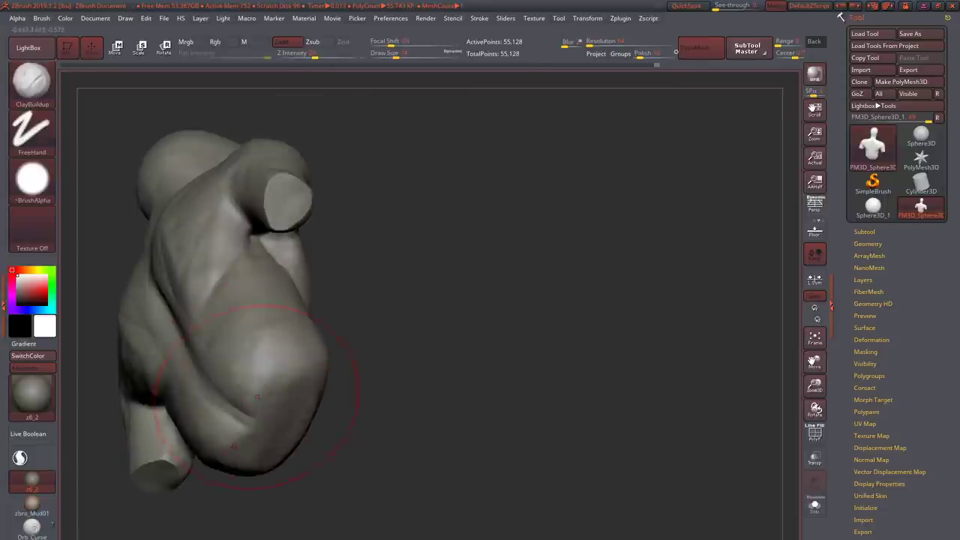
{"action": "mouse_move", "coordinate": [257, 396]}
{"action": "left_mouse_down"}
{"action": "mouse_move", "coordinate": [245, 405]}
{"action": "mouse_move", "coordinate": [270, 384]}
{"action": "left_mouse_up"}
{"action": "mouse_move", "coordinate": [270, 384]}
{"action": "right_mouse_down"}
{"action": "mouse_move", "coordinate": [301, 420]}
{"action": "mouse_move", "coordinate": [325, 393]}
{"action": "mouse_move", "coordinate": [386, 412]}
{"action": "right_mouse_up"}
- Turn the rounded lower end of the torso into a blunter cut and refine the torso shape with Move and ClayBuildup
{"action": "key", "text": "b"}
{"action": "key", "text": "m"}
{"action": "key", "text": "v"}
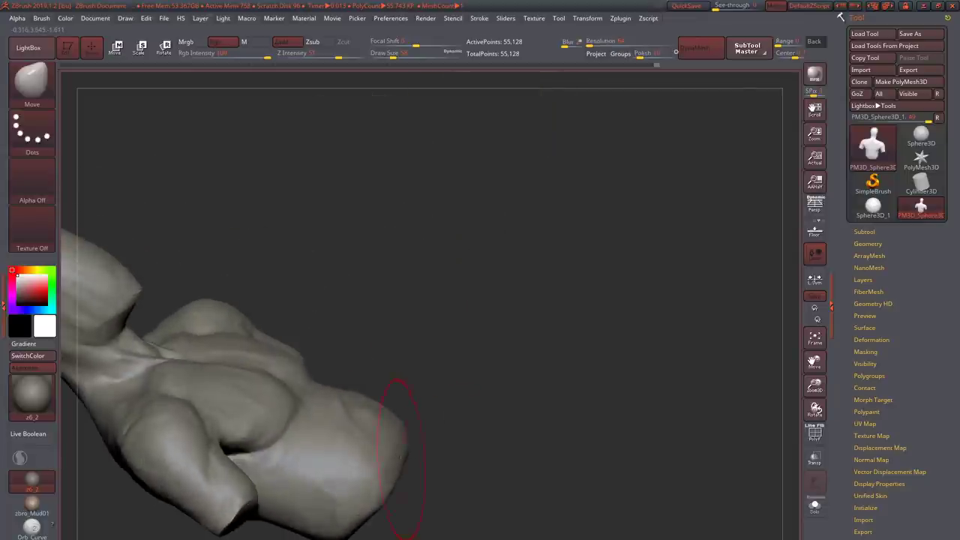
{"action": "mouse_move", "coordinate": [401, 456]}
{"action": "right_mouse_down"}
{"action": "mouse_move", "coordinate": [380, 411]}
{"action": "mouse_move", "coordinate": [369, 435]}
{"action": "mouse_move", "coordinate": [378, 465]}
{"action": "mouse_move", "coordinate": [352, 490]}
{"action": "mouse_move", "coordinate": [376, 420]}
{"action": "mouse_move", "coordinate": [260, 405]}
{"action": "right_mouse_up"}
{"action": "key", "text": "b"}
{"action": "key", "text": "c"}
{"action": "key", "text": "b"}
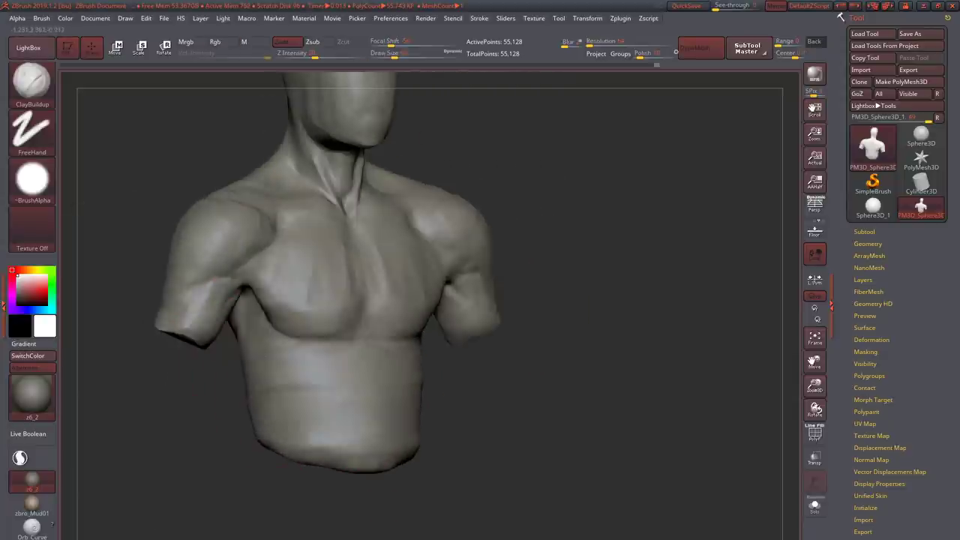
{"action": "key", "text": "b"}
{"action": "key", "text": "m"}
{"action": "key", "text": "v"}
{"action": "right_click_drag", "start_coordinate": [191, 301], "coordinate": [278, 319]}
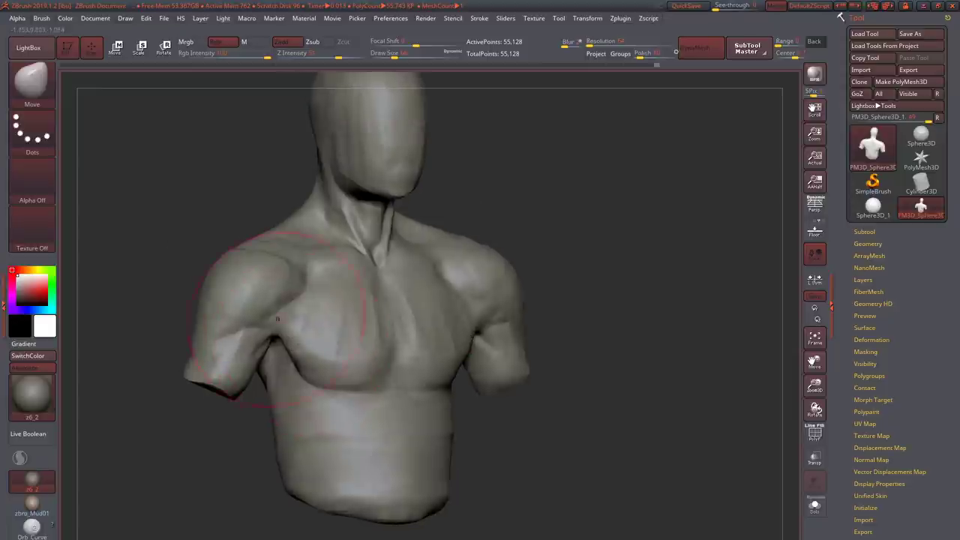
{"action": "left_click", "coordinate": [105, 20]}
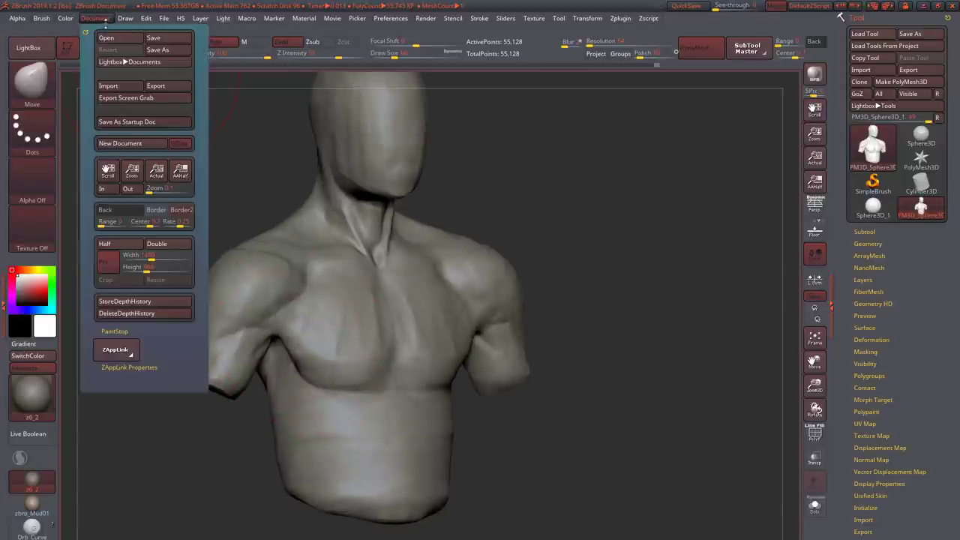
{"action": "left_click", "coordinate": [154, 256]}
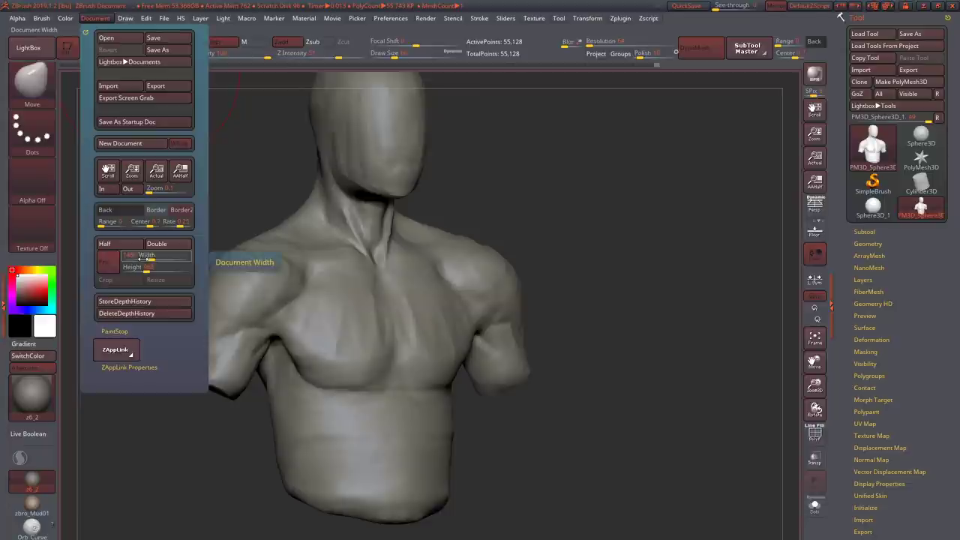
{"action": "left_click_drag", "start_coordinate": [413, 310], "coordinate": [390, 308]}
{"action": "left_click", "coordinate": [95, 18]}
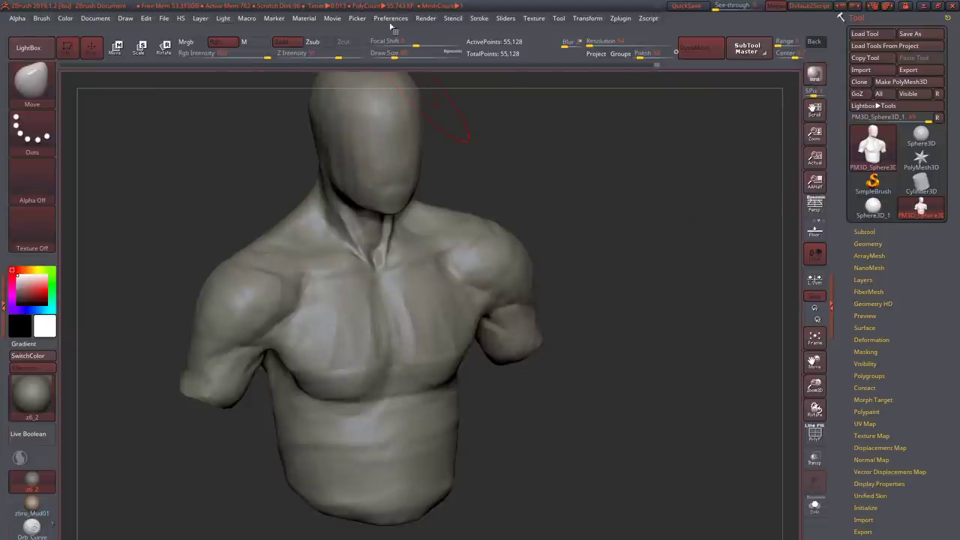
{"action": "left_click", "coordinate": [425, 18]}
{"action": "left_click", "coordinate": [448, 137]}
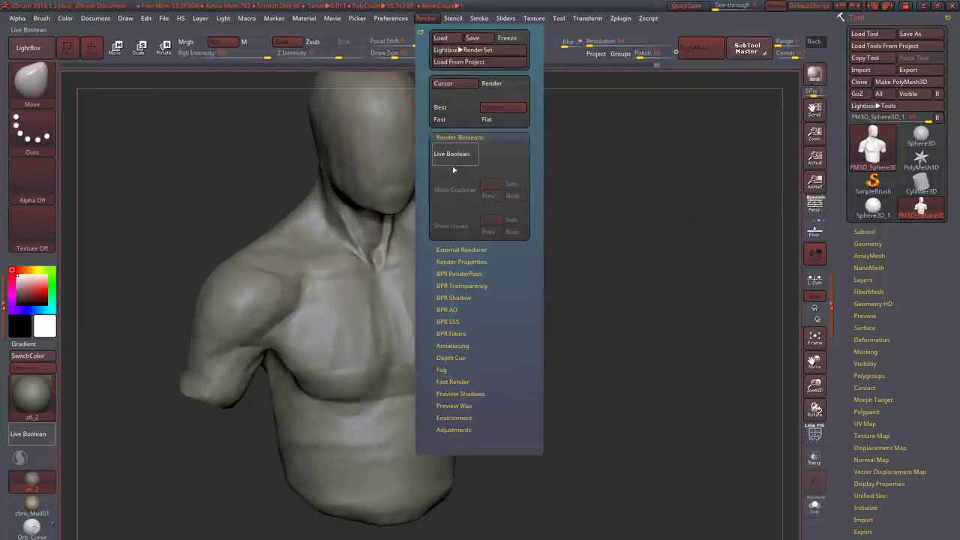
{"action": "left_click", "coordinate": [453, 139]}
{"action": "left_click", "coordinate": [454, 175]}
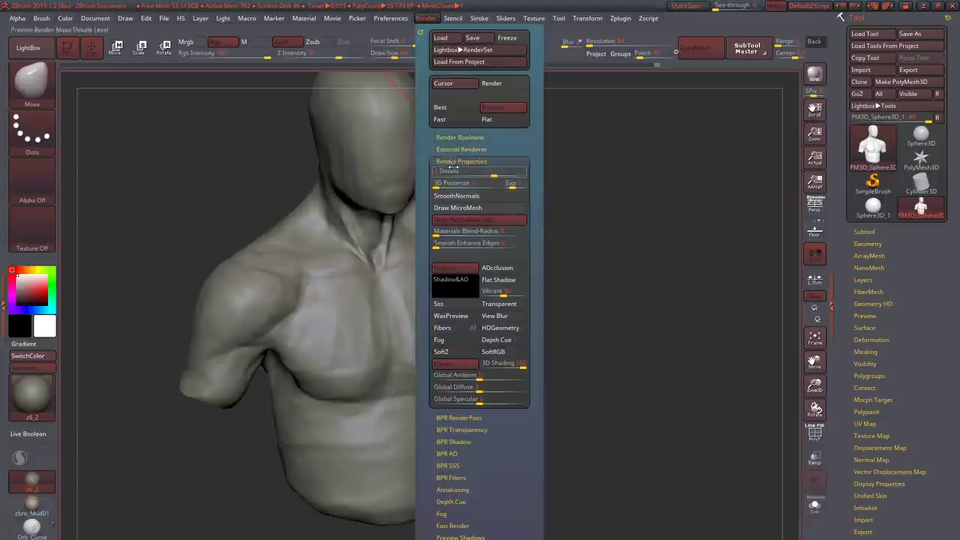
{"action": "left_click", "coordinate": [454, 175]}
{"action": "left_click", "coordinate": [454, 173]}
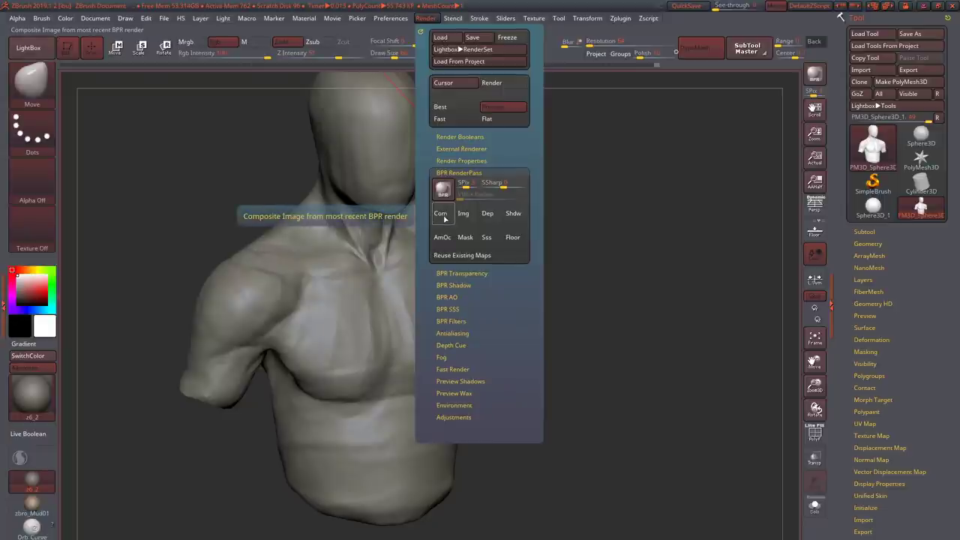
- Build up the chest and shoulder muscles from the front with the ClayBuildup brush
{"action": "mouse_move", "coordinate": [414, 69]}
{"action": "left_mouse_down"}
{"action": "mouse_move", "coordinate": [457, 450]}
{"action": "mouse_move", "coordinate": [496, 218]}
{"action": "mouse_move", "coordinate": [528, 209]}
{"action": "mouse_move", "coordinate": [585, 281]}
{"action": "mouse_move", "coordinate": [575, 303]}
{"action": "mouse_move", "coordinate": [591, 414]}
{"action": "mouse_move", "coordinate": [569, 388]}
{"action": "left_mouse_up"}
{"action": "key", "text": "b"}
{"action": "key", "text": "c"}
{"action": "key", "text": "b"}
{"action": "left_click_drag", "start_coordinate": [552, 351], "coordinate": [321, 327]}
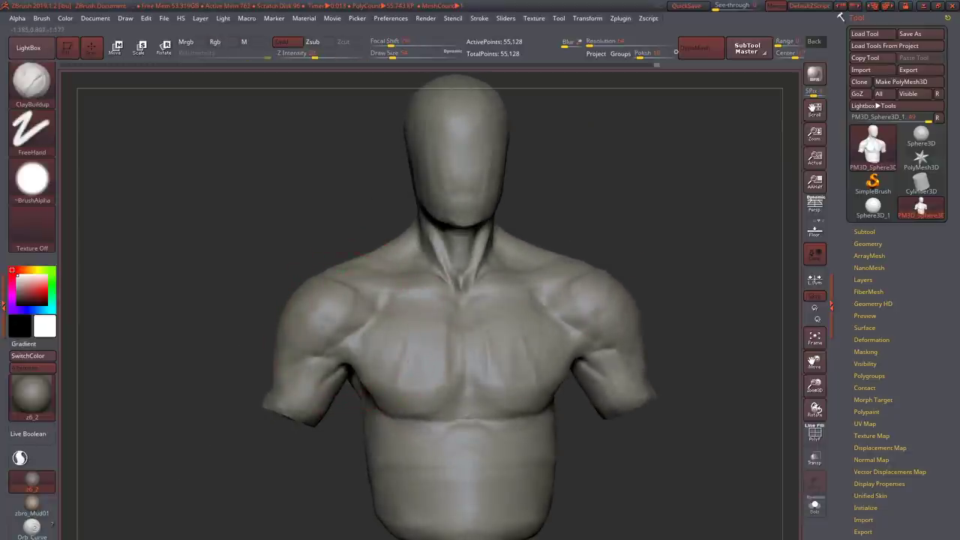
- Define the collarbones and throat muscles with DamStandard and fill in the area between neck and shoulders with ClayBuildup
{"action": "mouse_move", "coordinate": [370, 341]}
{"action": "left_mouse_down"}
{"action": "mouse_move", "coordinate": [507, 314]}
{"action": "mouse_move", "coordinate": [525, 302]}
{"action": "mouse_move", "coordinate": [529, 281]}
{"action": "mouse_move", "coordinate": [511, 294]}
{"action": "mouse_move", "coordinate": [521, 289]}
{"action": "left_mouse_up"}
{"action": "left_click_drag", "start_coordinate": [471, 307], "coordinate": [446, 321]}
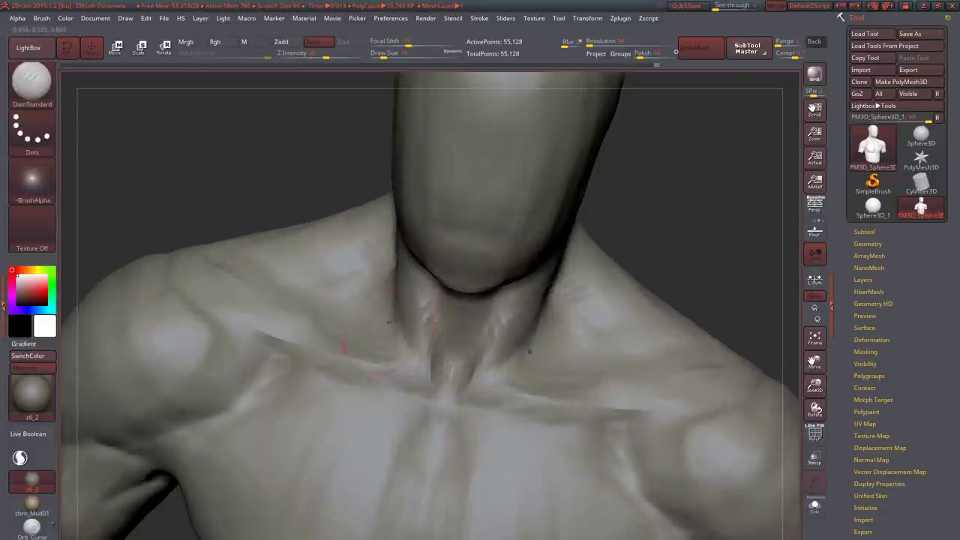
{"action": "left_click_drag", "start_coordinate": [401, 327], "coordinate": [420, 375]}
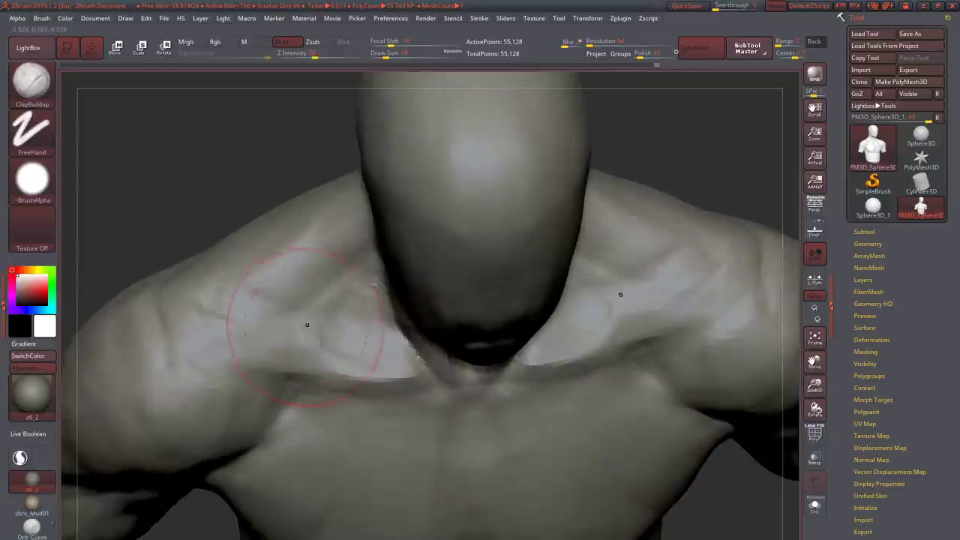
{"action": "left_click_drag", "start_coordinate": [307, 325], "coordinate": [312, 351]}
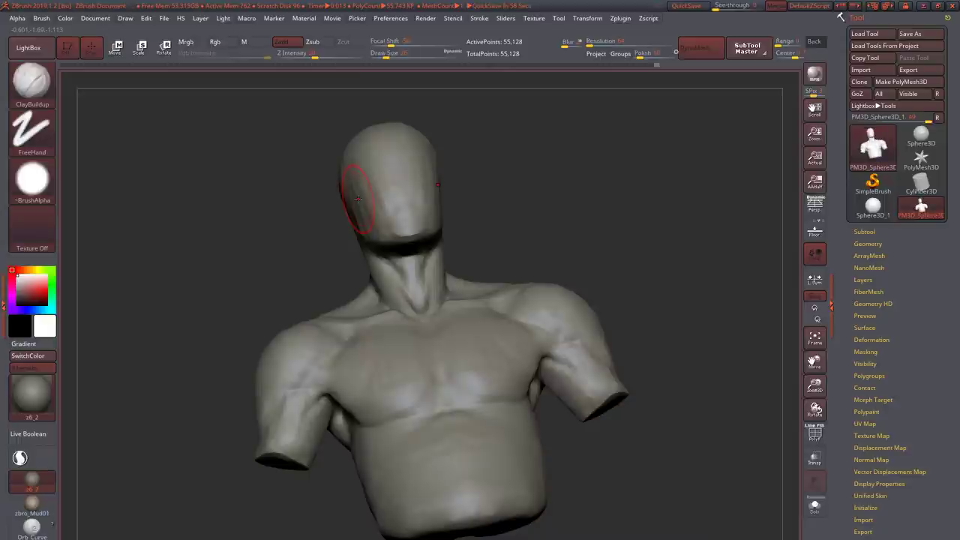
- Refine the torso, shoulders and upper arms by alternating between the Move and ClayBuildup brushes
{"action": "mouse_move", "coordinate": [358, 199]}
{"action": "right_mouse_down"}
{"action": "mouse_move", "coordinate": [385, 342]}
{"action": "mouse_move", "coordinate": [364, 368]}
{"action": "mouse_move", "coordinate": [367, 330]}
{"action": "mouse_move", "coordinate": [390, 322]}
{"action": "mouse_move", "coordinate": [322, 311]}
{"action": "mouse_move", "coordinate": [390, 281]}
{"action": "mouse_move", "coordinate": [278, 343]}
{"action": "mouse_move", "coordinate": [315, 323]}
{"action": "mouse_move", "coordinate": [337, 367]}
{"action": "mouse_move", "coordinate": [326, 358]}
{"action": "mouse_move", "coordinate": [286, 429]}
{"action": "mouse_move", "coordinate": [293, 402]}
{"action": "mouse_move", "coordinate": [279, 459]}
{"action": "mouse_move", "coordinate": [300, 508]}
{"action": "mouse_move", "coordinate": [465, 396]}
{"action": "mouse_move", "coordinate": [442, 451]}
{"action": "mouse_move", "coordinate": [450, 428]}
{"action": "mouse_move", "coordinate": [480, 465]}
{"action": "mouse_move", "coordinate": [454, 450]}
{"action": "mouse_move", "coordinate": [441, 407]}
{"action": "mouse_move", "coordinate": [450, 390]}
{"action": "mouse_move", "coordinate": [450, 408]}
{"action": "mouse_move", "coordinate": [480, 378]}
{"action": "right_mouse_up"}
{"action": "key", "text": "b"}
{"action": "key", "text": "m"}
{"action": "key", "text": "v"}
{"action": "key", "text": "b"}
{"action": "key", "text": "c"}
{"action": "key", "text": "b"}
{"action": "key", "text": "b"}
{"action": "key", "text": "m"}
{"action": "key", "text": "v"}
{"action": "key", "text": "b"}
{"action": "key", "text": "c"}
{"action": "key", "text": "b"}
{"action": "key", "text": "b"}
{"action": "key", "text": "m"}
{"action": "key", "text": "v"}
{"action": "key", "text": "b"}
{"action": "key", "text": "c"}
{"action": "key", "text": "b"}
{"action": "left_click_drag", "start_coordinate": [487, 402], "coordinate": [540, 396]}
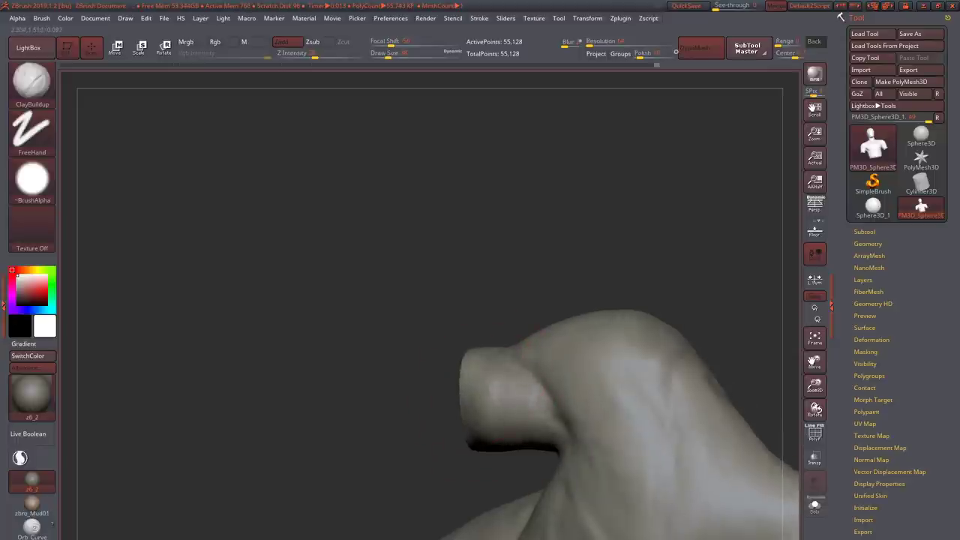
- Adjust the rear outline of the shoulder and upper arm with Move and add volume with ClayBuildup
{"action": "mouse_move", "coordinate": [525, 398]}
{"action": "right_mouse_down"}
{"action": "mouse_move", "coordinate": [451, 385]}
{"action": "mouse_move", "coordinate": [510, 376]}
{"action": "mouse_move", "coordinate": [495, 330]}
{"action": "right_mouse_up"}
{"action": "key", "text": "b"}
{"action": "key", "text": "m"}
{"action": "key", "text": "v"}
{"action": "key", "text": "b"}
{"action": "key", "text": "c"}
{"action": "key", "text": "b"}
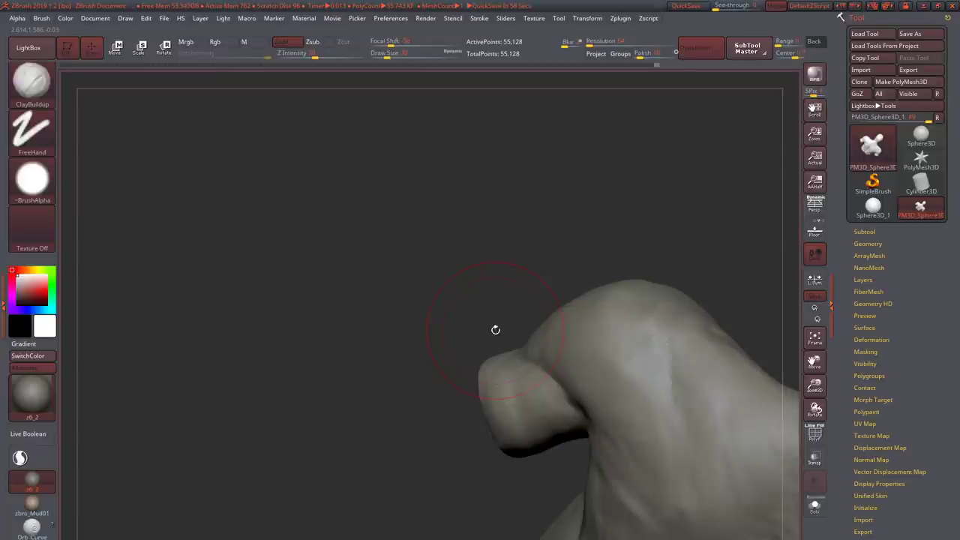
- Carve the lines under the chest and along the ribcage arch with DamStandard and fill beside them with ClayBuildup
{"action": "mouse_move", "coordinate": [500, 339]}
{"action": "right_mouse_down"}
{"action": "mouse_move", "coordinate": [558, 333]}
{"action": "mouse_move", "coordinate": [565, 323]}
{"action": "mouse_move", "coordinate": [553, 276]}
{"action": "mouse_move", "coordinate": [592, 308]}
{"action": "mouse_move", "coordinate": [525, 300]}
{"action": "mouse_move", "coordinate": [590, 263]}
{"action": "mouse_move", "coordinate": [600, 323]}
{"action": "mouse_move", "coordinate": [622, 311]}
{"action": "mouse_move", "coordinate": [547, 293]}
{"action": "mouse_move", "coordinate": [341, 292]}
{"action": "mouse_move", "coordinate": [342, 345]}
{"action": "mouse_move", "coordinate": [514, 392]}
{"action": "right_mouse_up"}
{"action": "key", "text": "b"}
{"action": "key", "text": "d"}
{"action": "key", "text": "s"}
{"action": "key", "text": "b"}
{"action": "key", "text": "c"}
{"action": "key", "text": "b"}
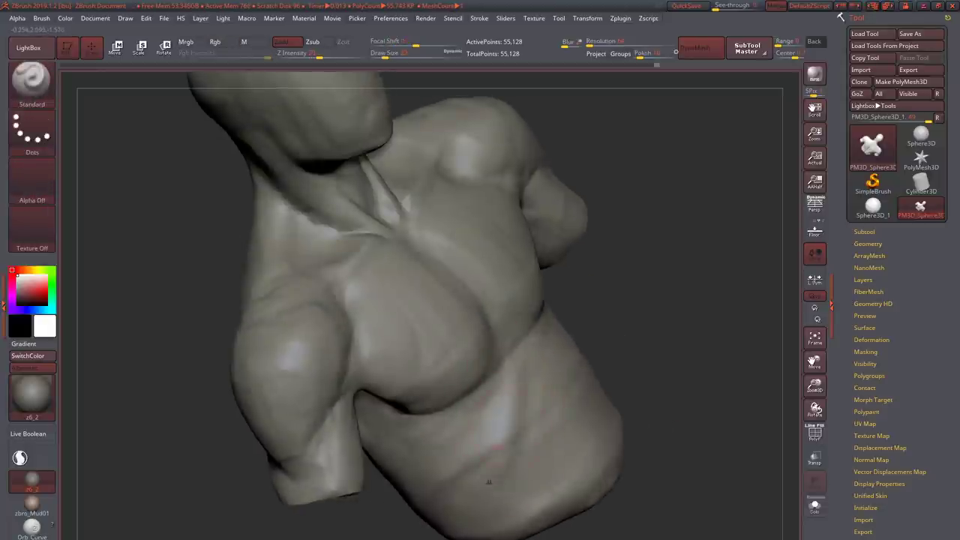
- Build up the ribcage arch and the upper abdomen with the ClayBuildup brush
{"action": "right_click_drag", "start_coordinate": [488, 481], "coordinate": [510, 449]}
{"action": "key", "text": "b"}
{"action": "key", "text": "c"}
{"action": "key", "text": "b"}
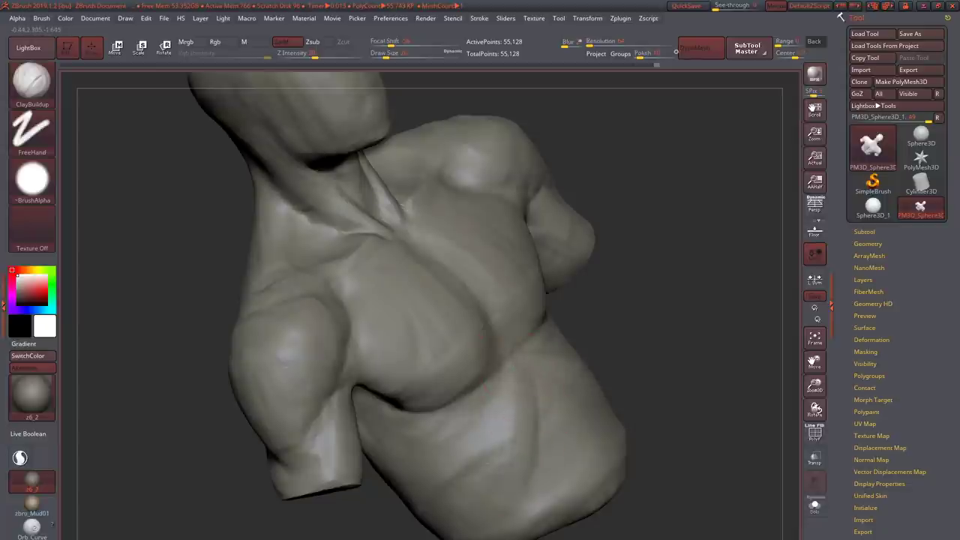
{"action": "mouse_move", "coordinate": [435, 495]}
{"action": "right_mouse_down"}
{"action": "mouse_move", "coordinate": [463, 519]}
{"action": "mouse_move", "coordinate": [469, 438]}
{"action": "right_mouse_up"}
{"action": "mouse_move", "coordinate": [514, 422]}
{"action": "right_mouse_down"}
{"action": "mouse_move", "coordinate": [468, 349]}
{"action": "mouse_move", "coordinate": [511, 471]}
{"action": "mouse_move", "coordinate": [589, 424]}
{"action": "right_mouse_up"}
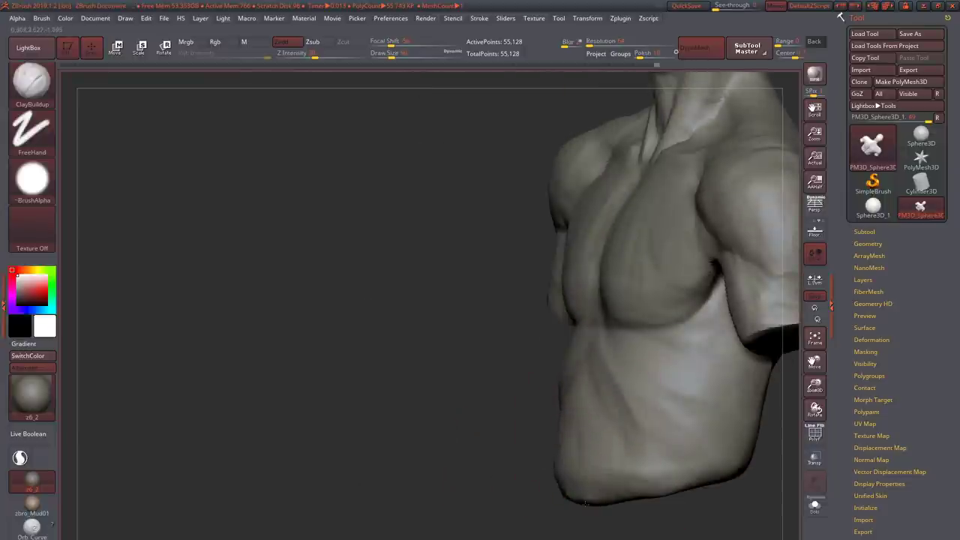
- Reshape the belly and the lower edge of the torso with the Move brush
{"action": "mouse_move", "coordinate": [585, 504]}
{"action": "right_mouse_down"}
{"action": "mouse_move", "coordinate": [555, 420]}
{"action": "mouse_move", "coordinate": [480, 338]}
{"action": "right_mouse_up"}
{"action": "key", "text": "b"}
{"action": "key", "text": "m"}
{"action": "key", "text": "v"}
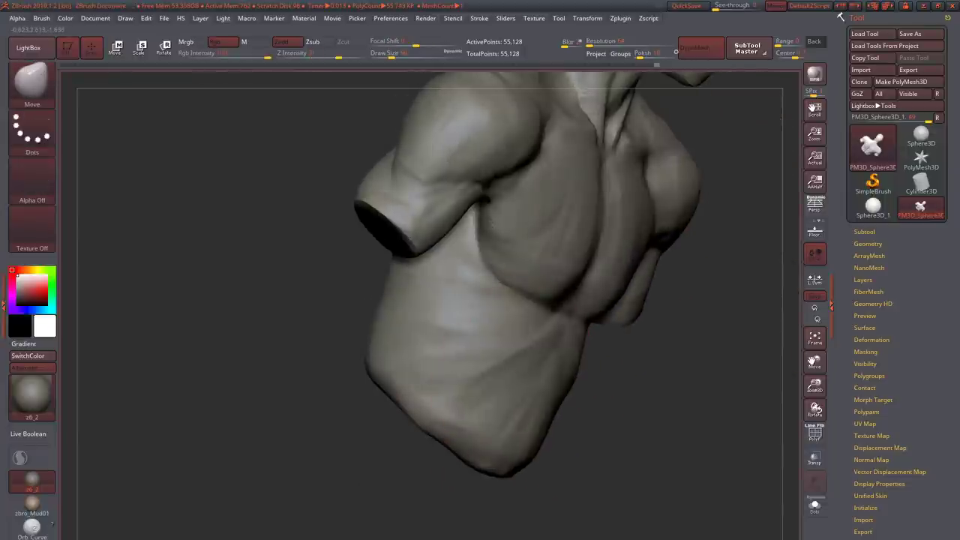
{"action": "mouse_move", "coordinate": [525, 360]}
{"action": "right_mouse_down"}
{"action": "mouse_move", "coordinate": [493, 199]}
{"action": "mouse_move", "coordinate": [562, 278]}
{"action": "mouse_move", "coordinate": [562, 364]}
{"action": "right_mouse_up"}
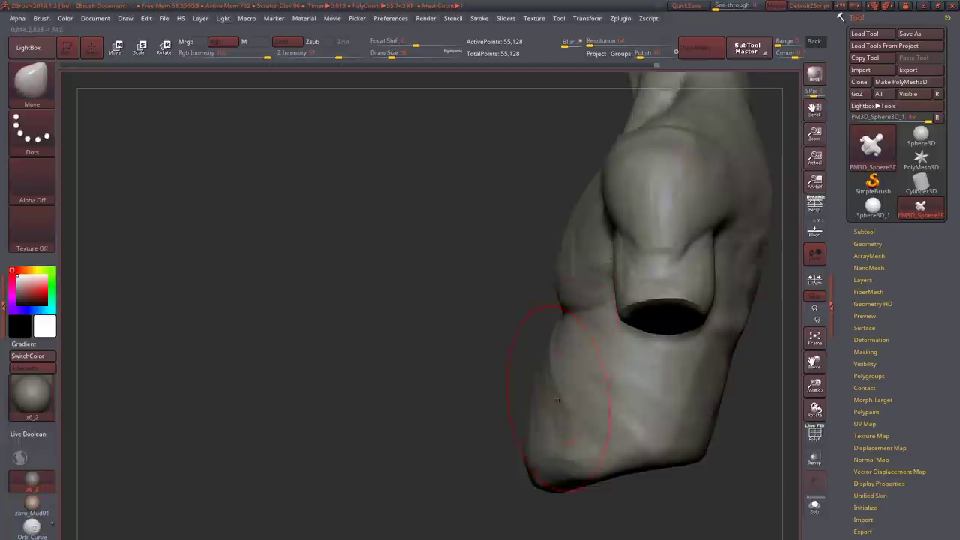
- Add volume to the abdomen and the sides of the waist with the ClayBuildup brush
{"action": "right_click_drag", "start_coordinate": [557, 400], "coordinate": [598, 439]}
{"action": "key", "text": "b"}
{"action": "key", "text": "c"}
{"action": "key", "text": "b"}
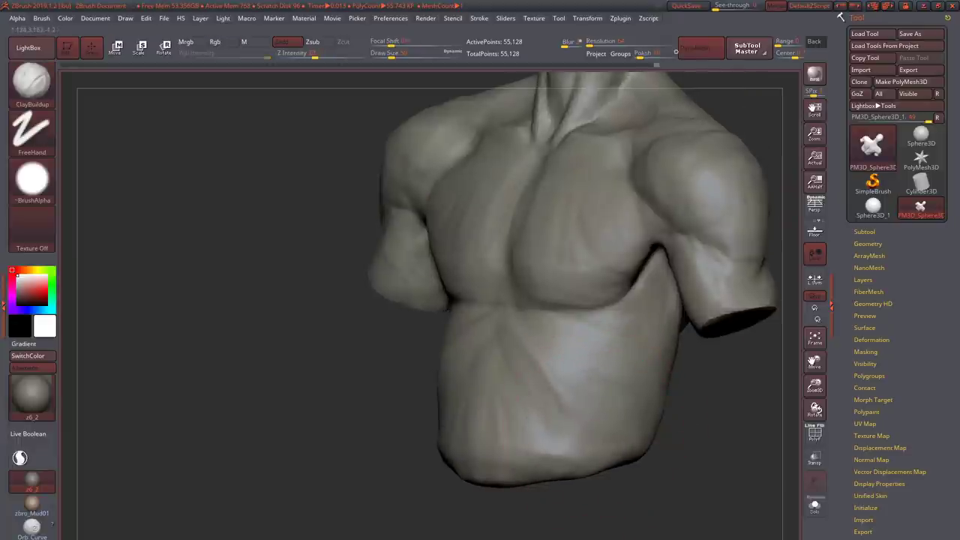
{"action": "mouse_move", "coordinate": [533, 410]}
{"action": "right_mouse_down"}
{"action": "mouse_move", "coordinate": [634, 345]}
{"action": "mouse_move", "coordinate": [623, 278]}
{"action": "right_mouse_up"}
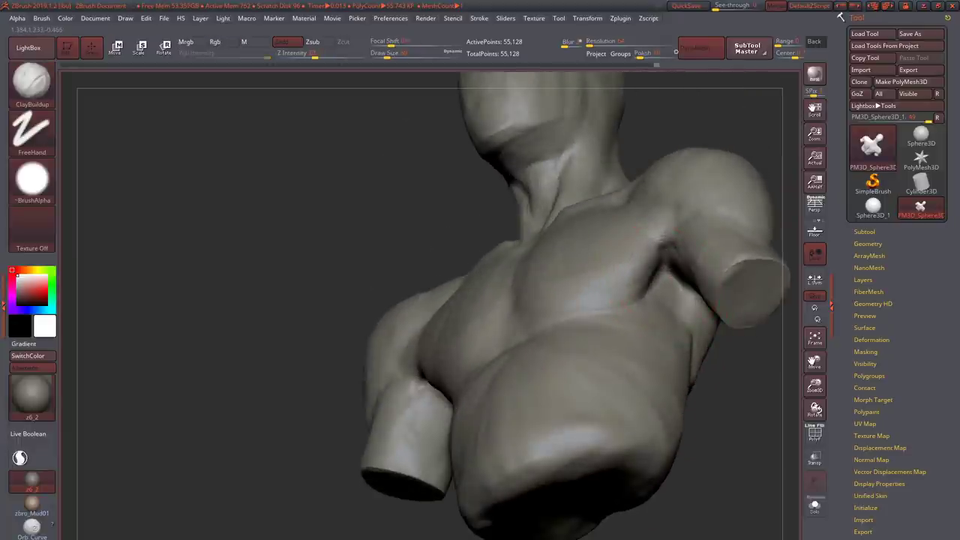
- Deepen the armpit crease with DamStandard and build up the surrounding muscles with ClayBuildup
{"action": "mouse_move", "coordinate": [652, 240]}
{"action": "right_mouse_down"}
{"action": "mouse_move", "coordinate": [632, 268]}
{"action": "mouse_move", "coordinate": [643, 279]}
{"action": "mouse_move", "coordinate": [672, 275]}
{"action": "mouse_move", "coordinate": [669, 234]}
{"action": "right_mouse_up"}
{"action": "key", "text": "b"}
{"action": "key", "text": "d"}
{"action": "key", "text": "s"}
{"action": "mouse_move", "coordinate": [683, 274]}
{"action": "right_mouse_down"}
{"action": "mouse_move", "coordinate": [673, 276]}
{"action": "mouse_move", "coordinate": [707, 268]}
{"action": "mouse_move", "coordinate": [690, 322]}
{"action": "mouse_move", "coordinate": [707, 322]}
{"action": "mouse_move", "coordinate": [672, 281]}
{"action": "right_mouse_up"}
{"action": "key", "text": "b"}
{"action": "key", "text": "c"}
{"action": "key", "text": "b"}
- Carve the fold below the arm with DamStandard and build up the side of the chest and ribcage with ClayBuildup
{"action": "key", "text": "b"}
{"action": "key", "text": "d"}
{"action": "key", "text": "s"}
{"action": "mouse_move", "coordinate": [656, 358]}
{"action": "right_mouse_down"}
{"action": "mouse_move", "coordinate": [665, 311]}
{"action": "mouse_move", "coordinate": [643, 321]}
{"action": "mouse_move", "coordinate": [655, 399]}
{"action": "mouse_move", "coordinate": [690, 408]}
{"action": "right_mouse_up"}
{"action": "key", "text": "b"}
{"action": "key", "text": "c"}
{"action": "key", "text": "b"}
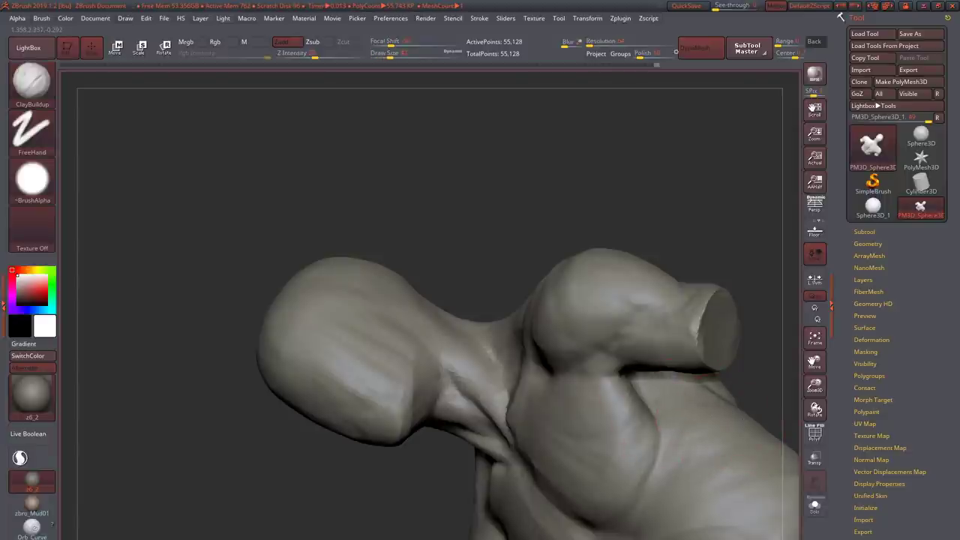
{"action": "mouse_move", "coordinate": [679, 420]}
{"action": "right_mouse_down"}
{"action": "mouse_move", "coordinate": [652, 450]}
{"action": "mouse_move", "coordinate": [630, 428]}
{"action": "right_mouse_up"}
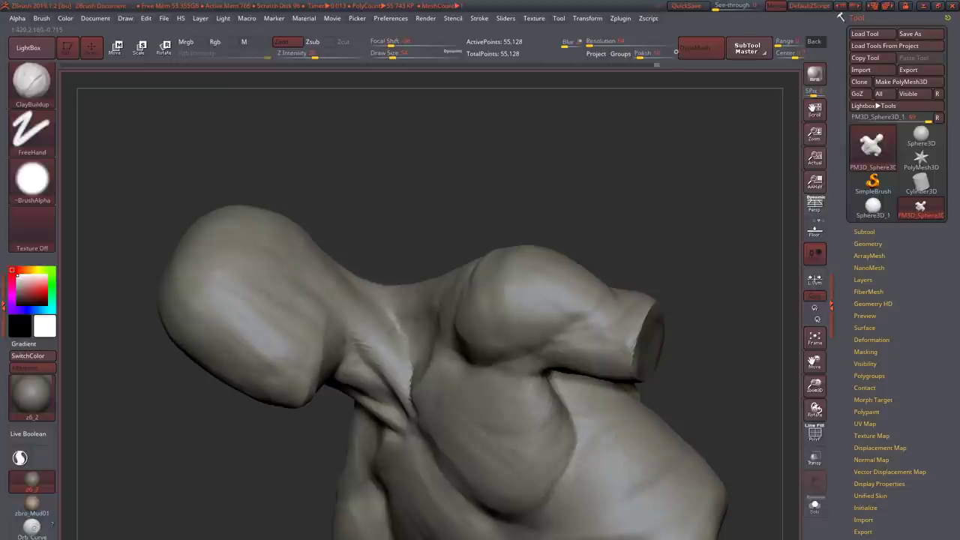
{"action": "mouse_move", "coordinate": [660, 460]}
{"action": "right_mouse_down"}
{"action": "mouse_move", "coordinate": [504, 464]}
{"action": "mouse_move", "coordinate": [542, 428]}
{"action": "mouse_move", "coordinate": [584, 448]}
{"action": "mouse_move", "coordinate": [543, 487]}
{"action": "mouse_move", "coordinate": [519, 493]}
{"action": "mouse_move", "coordinate": [581, 473]}
{"action": "mouse_move", "coordinate": [599, 498]}
{"action": "mouse_move", "coordinate": [563, 513]}
{"action": "mouse_move", "coordinate": [564, 504]}
{"action": "right_mouse_up"}
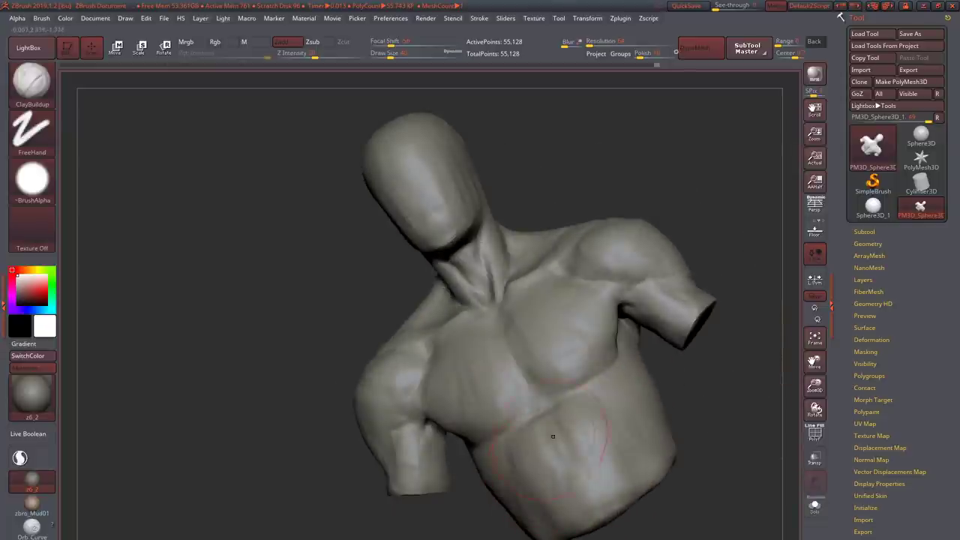
- Build up the nape and upper back with ClayBuildup and adjust the head and neck profile with Move
{"action": "mouse_move", "coordinate": [561, 450]}
{"action": "right_mouse_down"}
{"action": "mouse_move", "coordinate": [645, 450]}
{"action": "mouse_move", "coordinate": [622, 217]}
{"action": "right_mouse_up"}
{"action": "key", "text": "b"}
{"action": "key", "text": "c"}
{"action": "key", "text": "b"}
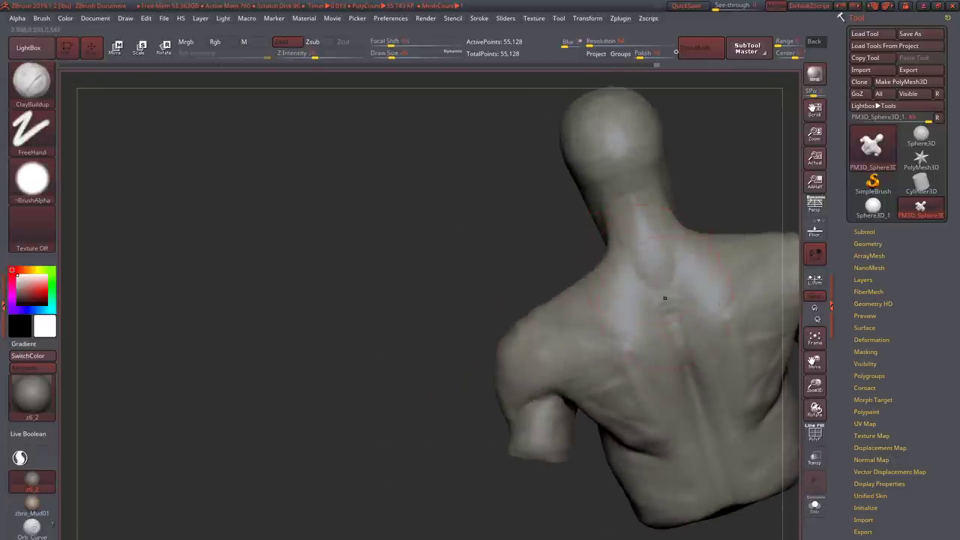
{"action": "mouse_move", "coordinate": [647, 328]}
{"action": "right_mouse_down"}
{"action": "mouse_move", "coordinate": [529, 267]}
{"action": "mouse_move", "coordinate": [559, 278]}
{"action": "right_mouse_up"}
{"action": "key", "text": "b"}
{"action": "key", "text": "m"}
{"action": "key", "text": "v"}
- Block out a simple ear shape on each side of the head with the ClayBuildup brush
{"action": "key", "text": "b"}
{"action": "key", "text": "c"}
{"action": "key", "text": "b"}
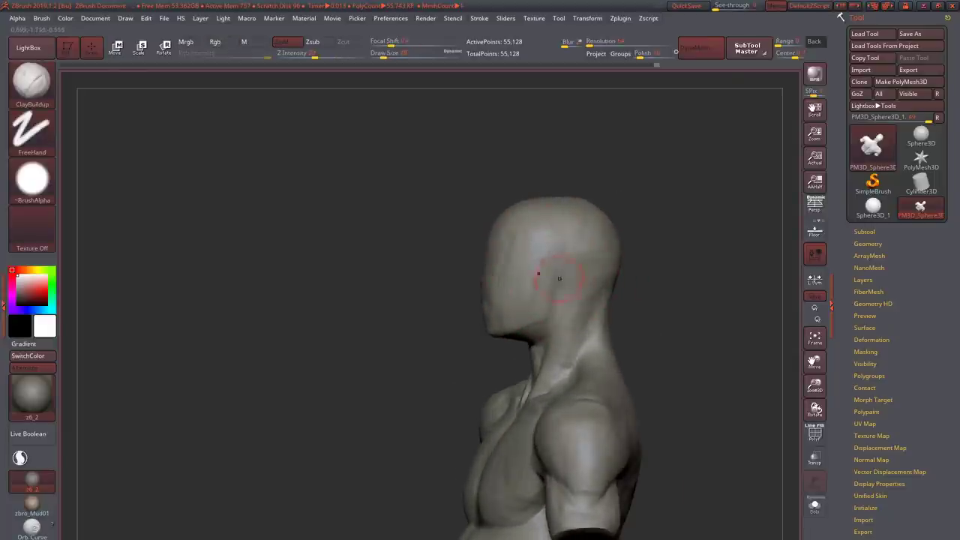
{"action": "mouse_move", "coordinate": [556, 295]}
{"action": "left_mouse_down"}
{"action": "mouse_move", "coordinate": [553, 272]}
{"action": "mouse_move", "coordinate": [580, 282]}
{"action": "left_mouse_up"}
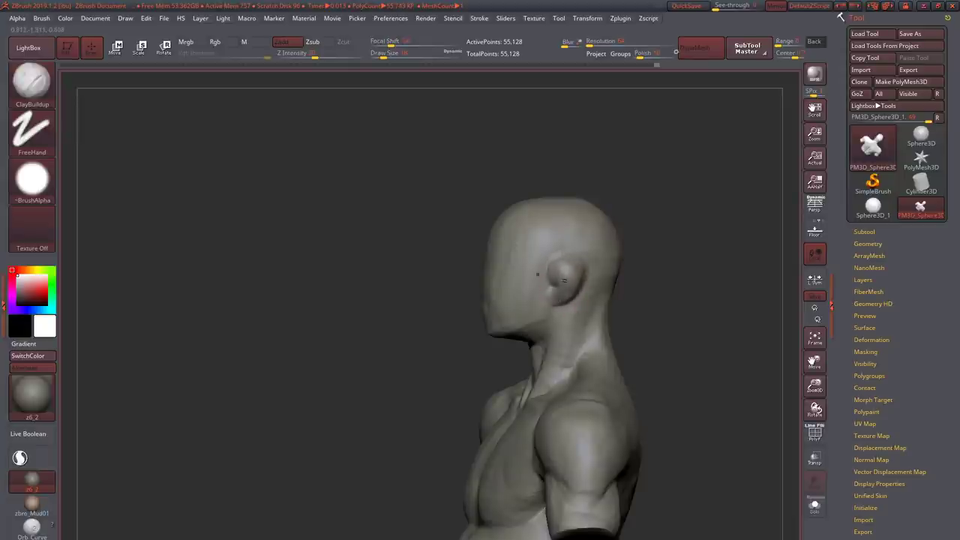
{"action": "left_click_drag", "start_coordinate": [556, 295], "coordinate": [551, 291]}
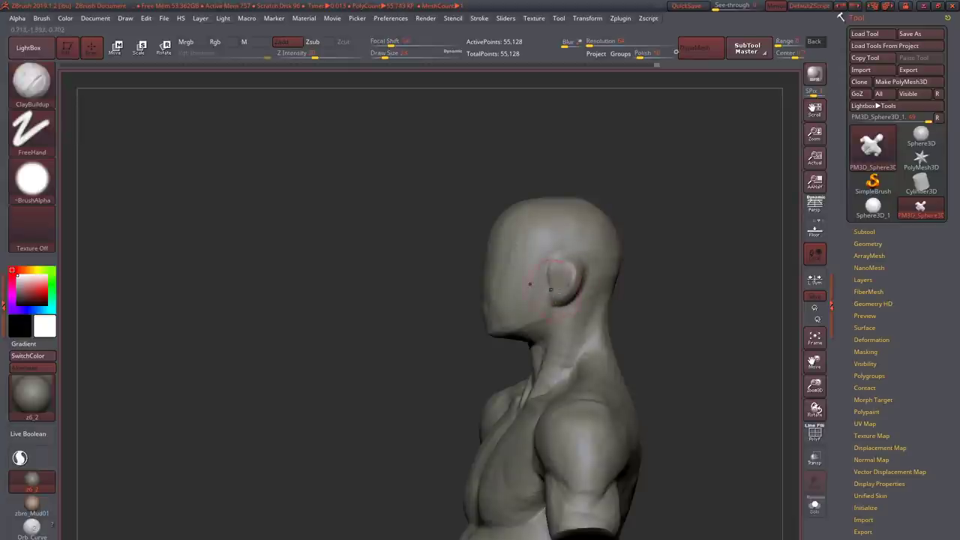
- Adjust the shape of the ears with Move and sharpen their edges with DamStandard
{"action": "mouse_move", "coordinate": [550, 289]}
{"action": "right_mouse_down"}
{"action": "mouse_move", "coordinate": [536, 275]}
{"action": "mouse_move", "coordinate": [558, 260]}
{"action": "right_mouse_up"}
{"action": "key", "text": "b"}
{"action": "key", "text": "m"}
{"action": "key", "text": "v"}
{"action": "key", "text": "b"}
{"action": "key", "text": "d"}
{"action": "key", "text": "s"}
- Build up the base of the skull and the back of the neck with ClayBuildup and adjust them with Move
{"action": "mouse_move", "coordinate": [567, 297]}
{"action": "left_mouse_down"}
{"action": "mouse_move", "coordinate": [591, 301]}
{"action": "mouse_move", "coordinate": [605, 292]}
{"action": "mouse_move", "coordinate": [576, 295]}
{"action": "mouse_move", "coordinate": [639, 307]}
{"action": "left_mouse_up"}
{"action": "key", "text": "b"}
{"action": "key", "text": "c"}
{"action": "key", "text": "b"}
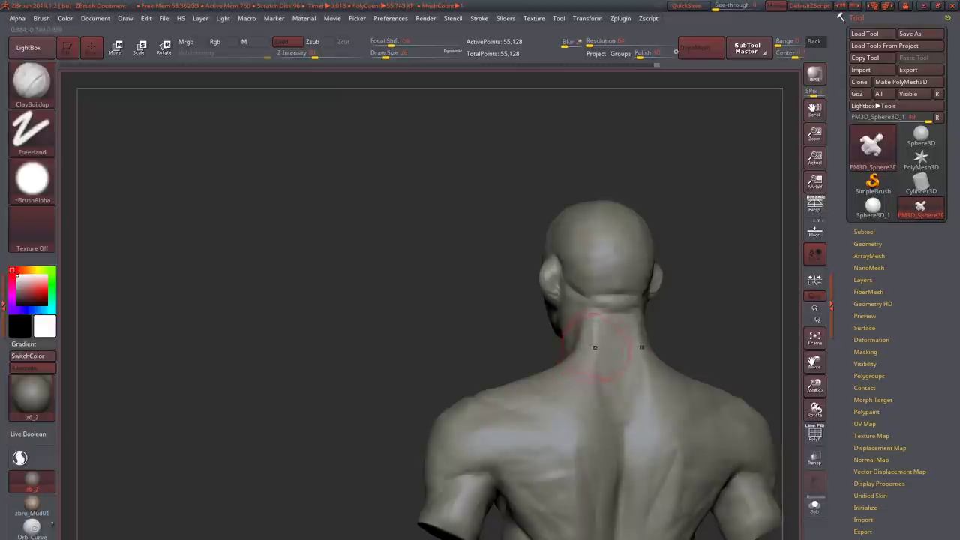
{"action": "key", "text": "b"}
{"action": "key", "text": "m"}
{"action": "key", "text": "v"}
{"action": "mouse_move", "coordinate": [589, 310]}
{"action": "right_mouse_down"}
{"action": "mouse_move", "coordinate": [590, 271]}
{"action": "mouse_move", "coordinate": [614, 298]}
{"action": "mouse_move", "coordinate": [590, 289]}
{"action": "mouse_move", "coordinate": [570, 324]}
{"action": "mouse_move", "coordinate": [584, 362]}
{"action": "mouse_move", "coordinate": [556, 391]}
{"action": "mouse_move", "coordinate": [480, 383]}
{"action": "mouse_move", "coordinate": [643, 322]}
{"action": "mouse_move", "coordinate": [629, 367]}
{"action": "right_mouse_up"}
- Sharpen the creases around the ear and side of the neck with Orb_Cracks and add volume with ClayBuildup
{"action": "key", "text": "b"}
{"action": "key", "text": "c"}
{"action": "key", "text": "b"}
{"action": "key", "text": "b"}
{"action": "key", "text": "o"}
{"action": "key", "text": "c"}
{"action": "key", "text": "b"}
{"action": "key", "text": "c"}
{"action": "key", "text": "b"}
- Reshape the underside of the jaw and the throat profile with Move and smooth the transition
{"action": "key", "text": "b"}
{"action": "key", "text": "m"}
{"action": "key", "text": "v"}
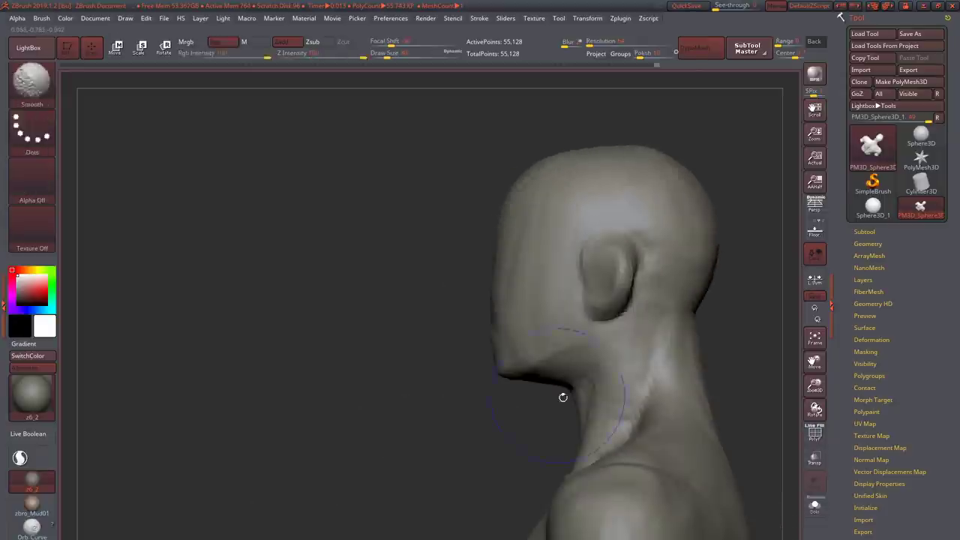
{"action": "key", "text": "shift"}
{"action": "key", "text": "b"}
{"action": "key", "text": "m"}
{"action": "key", "text": "v"}
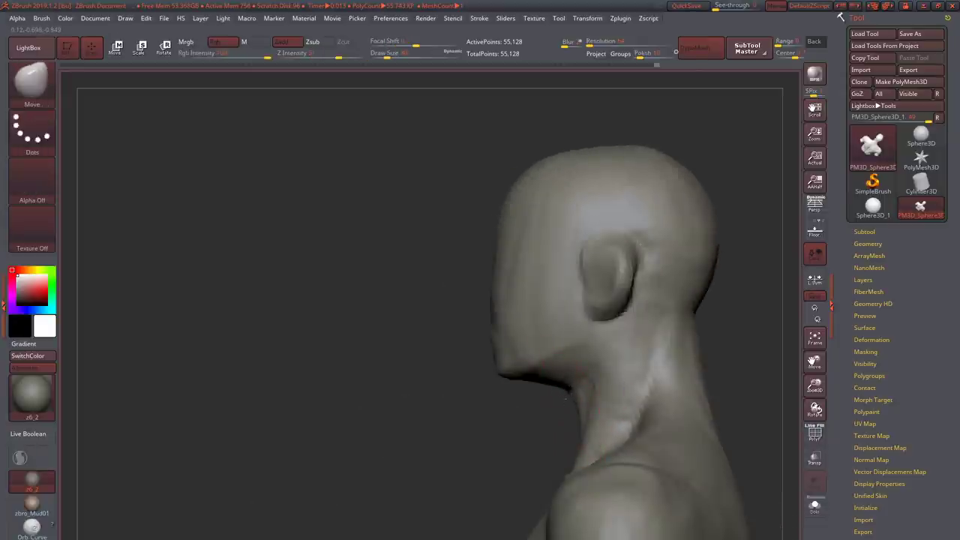
{"action": "mouse_move", "coordinate": [660, 352]}
{"action": "left_mouse_down"}
{"action": "mouse_move", "coordinate": [632, 368]}
{"action": "mouse_move", "coordinate": [685, 397]}
{"action": "mouse_move", "coordinate": [681, 417]}
{"action": "mouse_move", "coordinate": [592, 256]}
{"action": "mouse_move", "coordinate": [577, 278]}
{"action": "mouse_move", "coordinate": [538, 272]}
{"action": "left_mouse_up"}
- Refine the ear's outline and its transition to the head with ClayBuildup and DamStandard
{"action": "key", "text": "b"}
{"action": "key", "text": "c"}
{"action": "key", "text": "b"}
{"action": "key", "text": "b"}
{"action": "key", "text": "d"}
{"action": "key", "text": "s"}
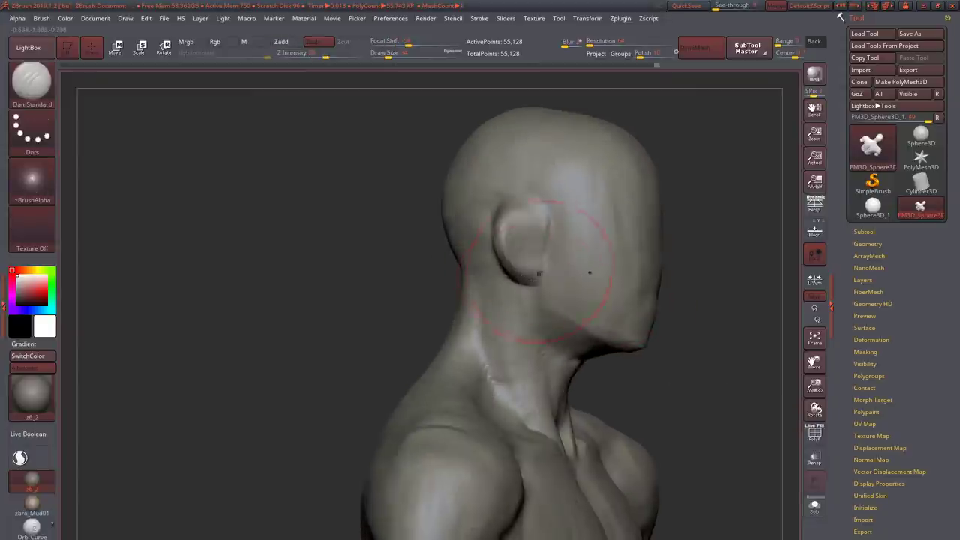
{"action": "left_click_drag", "start_coordinate": [720, 240], "coordinate": [529, 195]}
{"action": "key", "text": "b"}
{"action": "key", "text": "c"}
{"action": "key", "text": "b"}
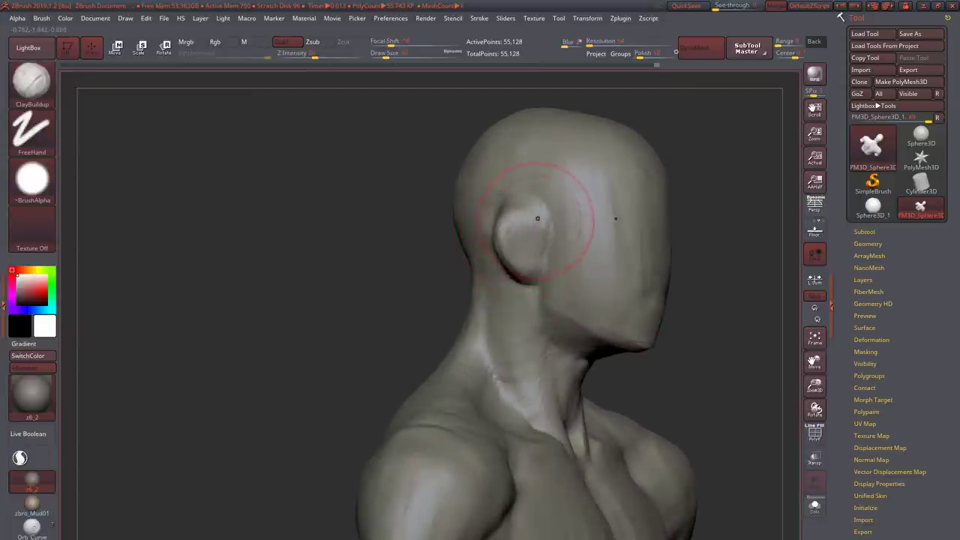
- Shape the inner surface of the ear with ClayBuildup and smooth it
{"action": "key", "text": "b"}
{"action": "key", "text": "d"}
{"action": "key", "text": "c"}
{"action": "key", "text": "b"}
{"action": "key", "text": "c"}
{"action": "key", "text": "b"}
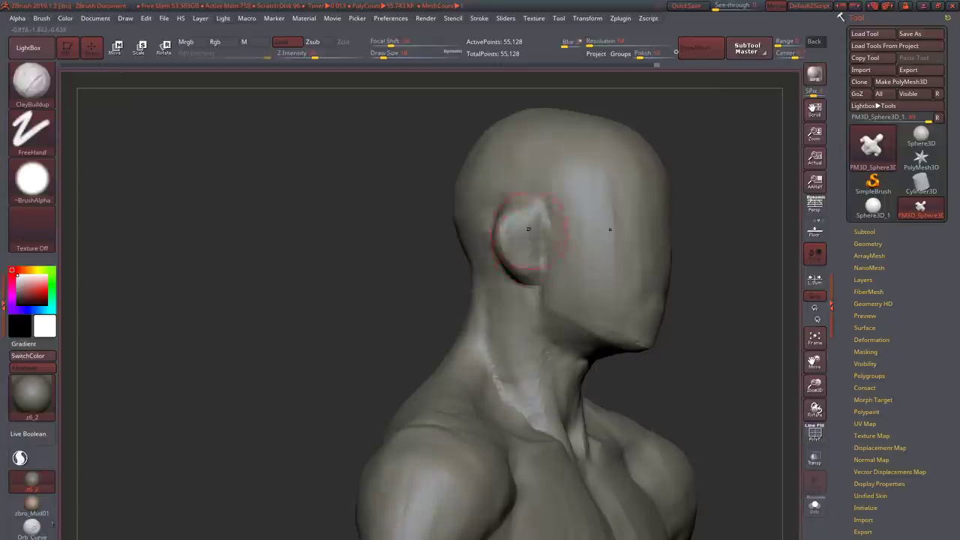
{"action": "mouse_move", "coordinate": [514, 225]}
{"action": "left_mouse_down", "text": "shift"}
{"action": "mouse_move", "coordinate": [514, 247]}
{"action": "mouse_move", "coordinate": [508, 236]}
{"action": "mouse_move", "coordinate": [578, 262]}
{"action": "left_mouse_up", "text": "shift"}
- Adjust the side of the head with Move and fill out the blank face with a larger ClayBuildup brush
{"action": "key", "text": "b"}
{"action": "key", "text": "m"}
{"action": "key", "text": "v"}
{"action": "key", "text": "b"}
{"action": "key", "text": "c"}
{"action": "key", "text": "b"}
{"action": "key", "text": "bracketright"}
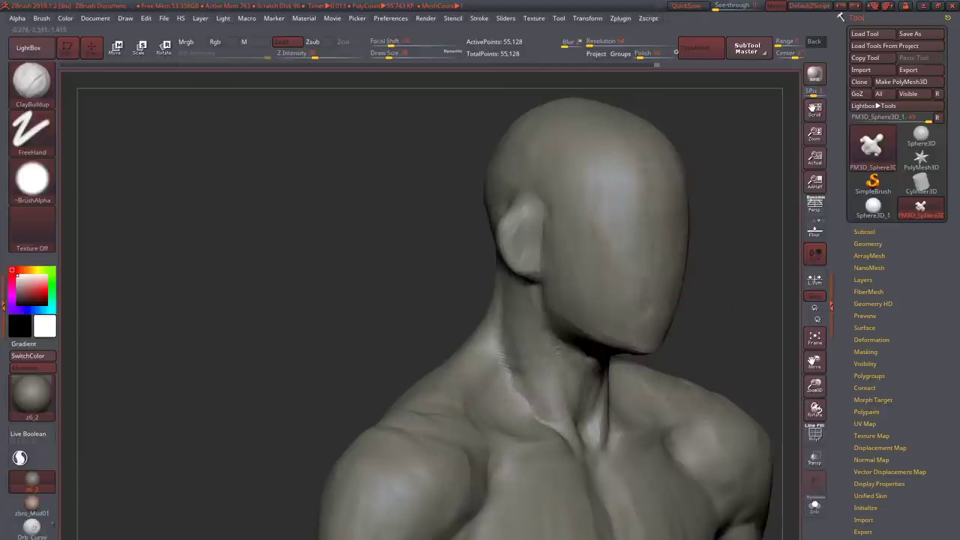
{"action": "left_click_drag", "start_coordinate": [608, 242], "coordinate": [613, 195]}
{"action": "mouse_move", "coordinate": [595, 234]}
{"action": "left_mouse_down"}
{"action": "mouse_move", "coordinate": [507, 307]}
{"action": "mouse_move", "coordinate": [497, 285]}
{"action": "left_mouse_up"}
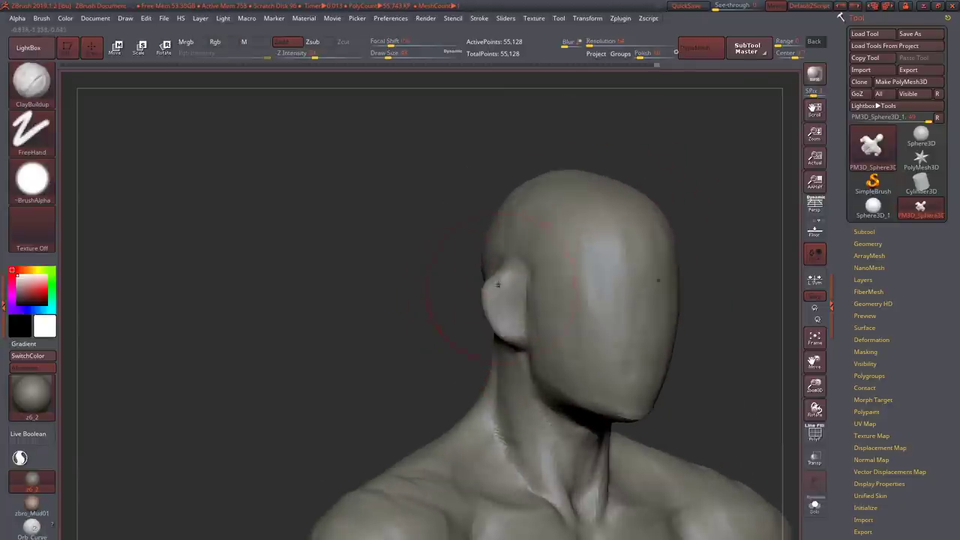
- Adjust the ear's shape with Move and cut a crease where the back of the ear meets the head with Orb_Cracks
{"action": "key", "text": "b"}
{"action": "key", "text": "m"}
{"action": "key", "text": "v"}
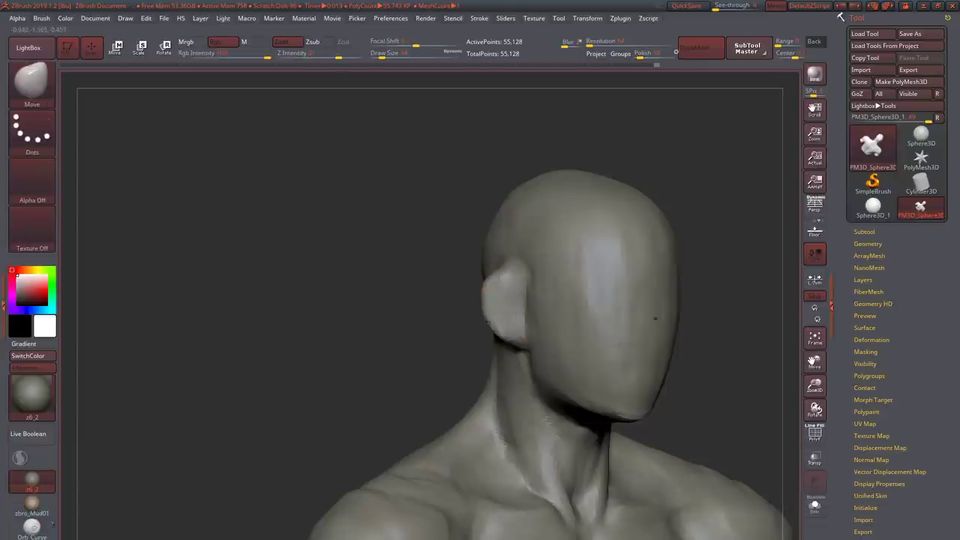
{"action": "left_click_drag", "start_coordinate": [655, 318], "coordinate": [477, 273]}
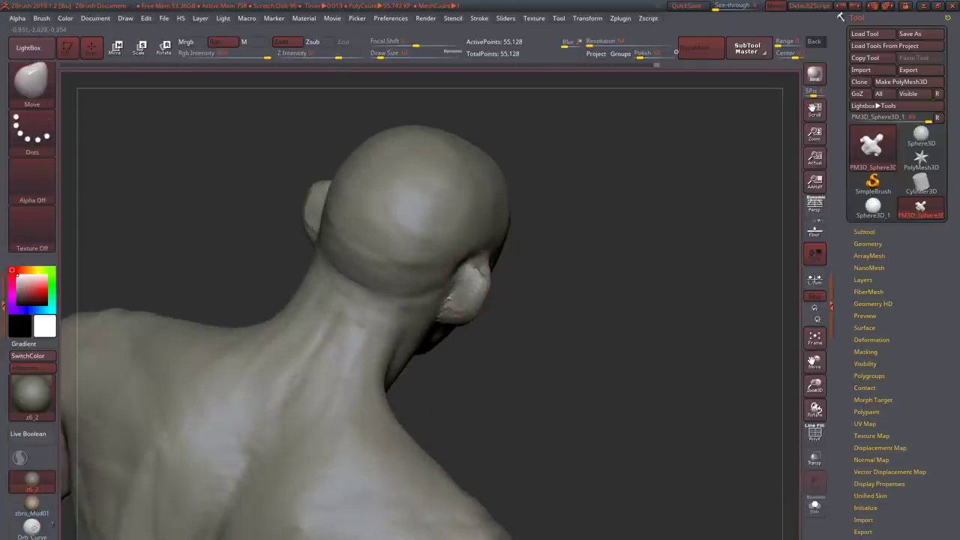
{"action": "key", "text": "b"}
{"action": "key", "text": "o"}
{"action": "key", "text": "c"}
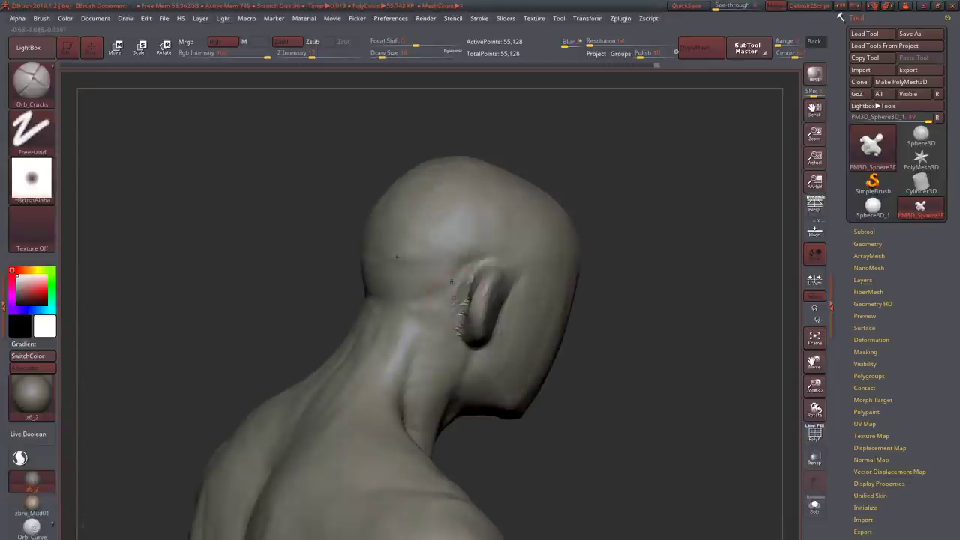
- Reshape the ear's outline with Move, build up its form with ClayBuildup and smooth it
{"action": "key", "text": "b"}
{"action": "key", "text": "m"}
{"action": "key", "text": "v"}
{"action": "mouse_move", "coordinate": [525, 316]}
{"action": "left_mouse_down"}
{"action": "mouse_move", "coordinate": [465, 326]}
{"action": "mouse_move", "coordinate": [501, 344]}
{"action": "left_mouse_up"}
{"action": "mouse_move", "coordinate": [498, 334]}
{"action": "right_mouse_down"}
{"action": "mouse_move", "coordinate": [478, 318]}
{"action": "mouse_move", "coordinate": [521, 307]}
{"action": "mouse_move", "coordinate": [498, 275]}
{"action": "mouse_move", "coordinate": [467, 259]}
{"action": "mouse_move", "coordinate": [704, 357]}
{"action": "mouse_move", "coordinate": [679, 331]}
{"action": "right_mouse_up"}
{"action": "key", "text": "b"}
{"action": "key", "text": "c"}
{"action": "key", "text": "b"}
{"action": "key", "text": "shift"}
- Adjust the back of the ear with Move and carve the groove behind it with DamStandard
{"action": "key", "text": "b"}
{"action": "key", "text": "m"}
{"action": "key", "text": "v"}
{"action": "key", "text": "b"}
{"action": "key", "text": "d"}
{"action": "key", "text": "s"}
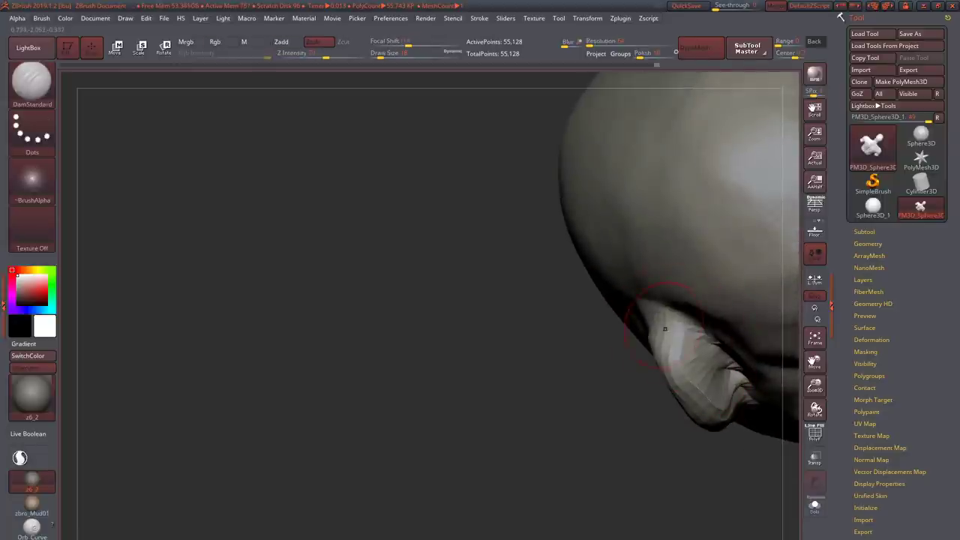
{"action": "left_click_drag", "start_coordinate": [660, 315], "coordinate": [731, 372]}
{"action": "mouse_move", "coordinate": [732, 372]}
{"action": "right_mouse_down", "text": "ctrl"}
{"action": "mouse_move", "coordinate": [675, 323]}
{"action": "mouse_move", "coordinate": [679, 315]}
{"action": "mouse_move", "coordinate": [709, 326]}
{"action": "right_mouse_up", "text": "ctrl"}
- Deepen the crease behind the ear with Orb_Cracks and fill the adjoining skull surface with ClayBuildup
{"action": "key", "text": "b"}
{"action": "key", "text": "o"}
{"action": "key", "text": "c"}
{"action": "key", "text": "b"}
{"action": "key", "text": "c"}
{"action": "key", "text": "b"}
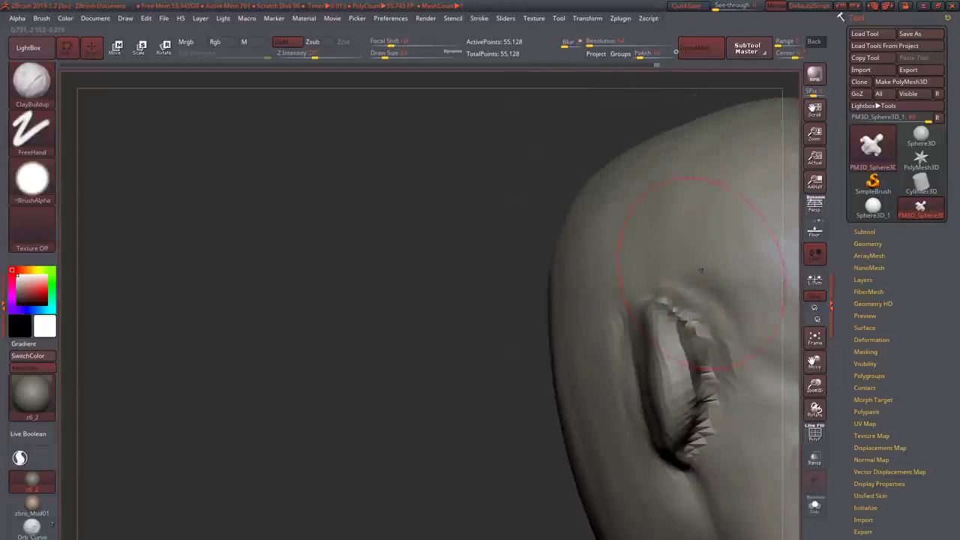
{"action": "right_click_drag", "start_coordinate": [701, 270], "coordinate": [646, 302]}
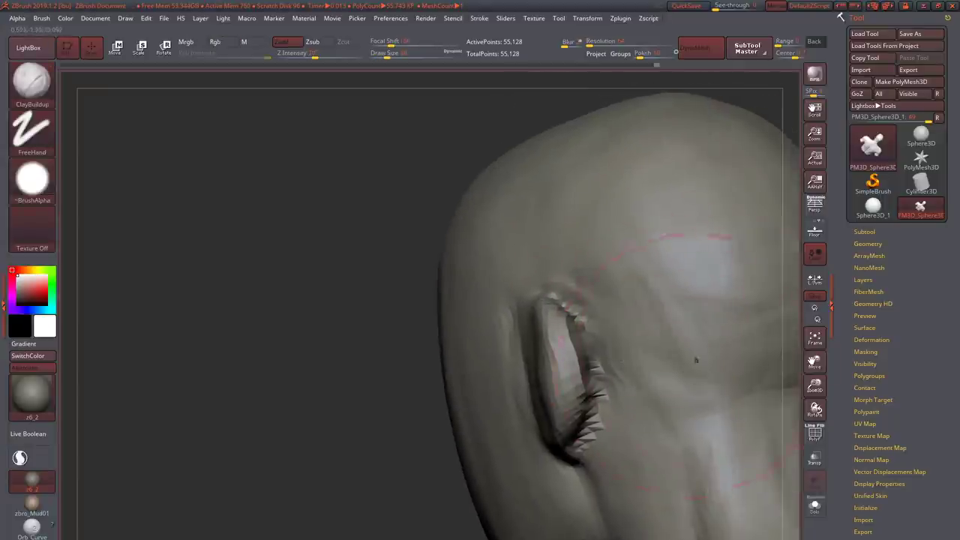
{"action": "mouse_move", "coordinate": [650, 400]}
{"action": "right_mouse_down"}
{"action": "mouse_move", "coordinate": [568, 365]}
{"action": "mouse_move", "coordinate": [579, 353]}
{"action": "mouse_move", "coordinate": [600, 360]}
{"action": "mouse_move", "coordinate": [593, 345]}
{"action": "mouse_move", "coordinate": [605, 316]}
{"action": "mouse_move", "coordinate": [536, 407]}
{"action": "mouse_move", "coordinate": [500, 349]}
{"action": "mouse_move", "coordinate": [497, 360]}
{"action": "right_mouse_up"}
- Adjust the front of the ear with Move and build up its inner surface and lower edge with ClayBuildup
{"action": "key", "text": "b"}
{"action": "key", "text": "m"}
{"action": "key", "text": "v"}
{"action": "key", "text": "b"}
{"action": "key", "text": "c"}
{"action": "key", "text": "b"}
{"action": "left_click_drag", "start_coordinate": [528, 354], "coordinate": [502, 405]}
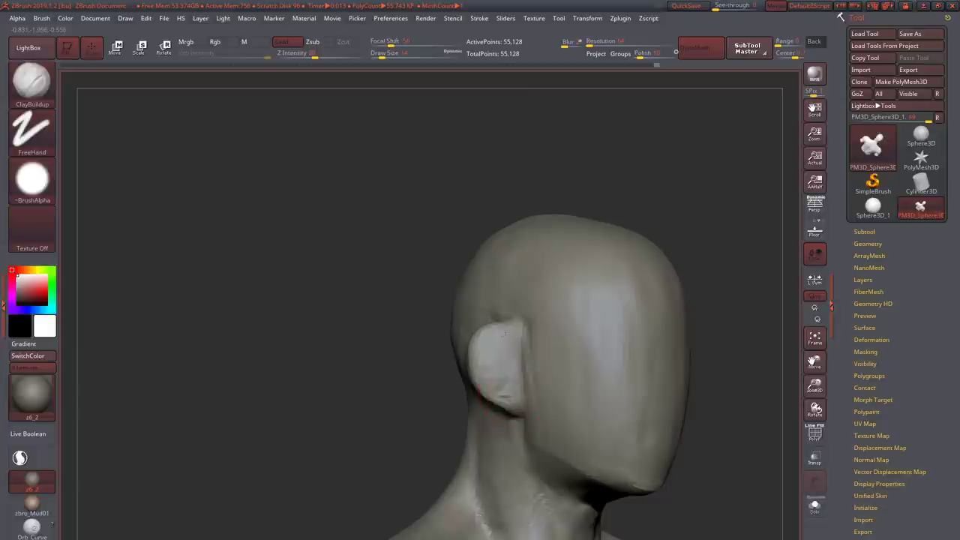
- Refine the ears' silhouette from the front with Move
{"action": "right_click_drag", "start_coordinate": [502, 398], "coordinate": [484, 363]}
{"action": "key", "text": "b"}
{"action": "key", "text": "m"}
{"action": "key", "text": "v"}
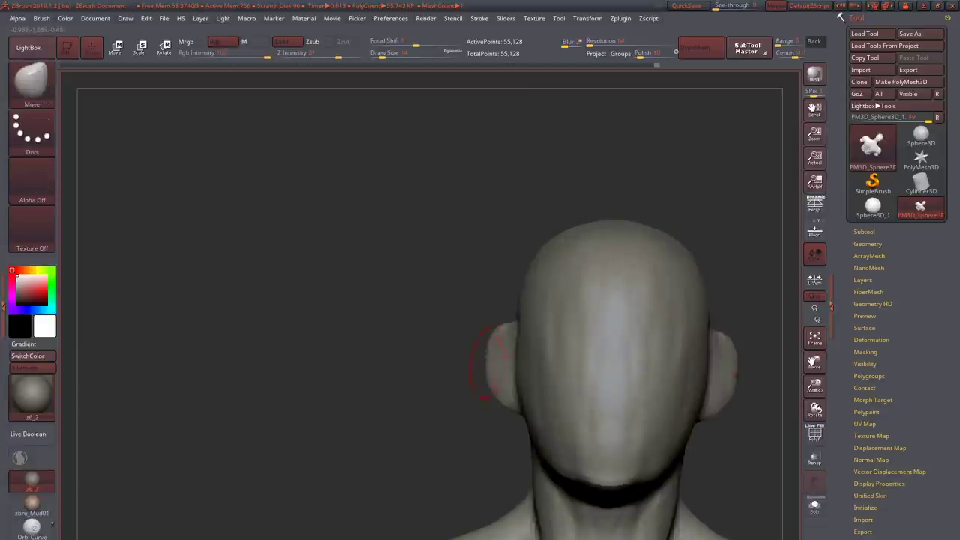
{"action": "left_click_drag", "start_coordinate": [471, 347], "coordinate": [480, 337]}
{"action": "right_click_drag", "start_coordinate": [480, 338], "coordinate": [529, 320]}
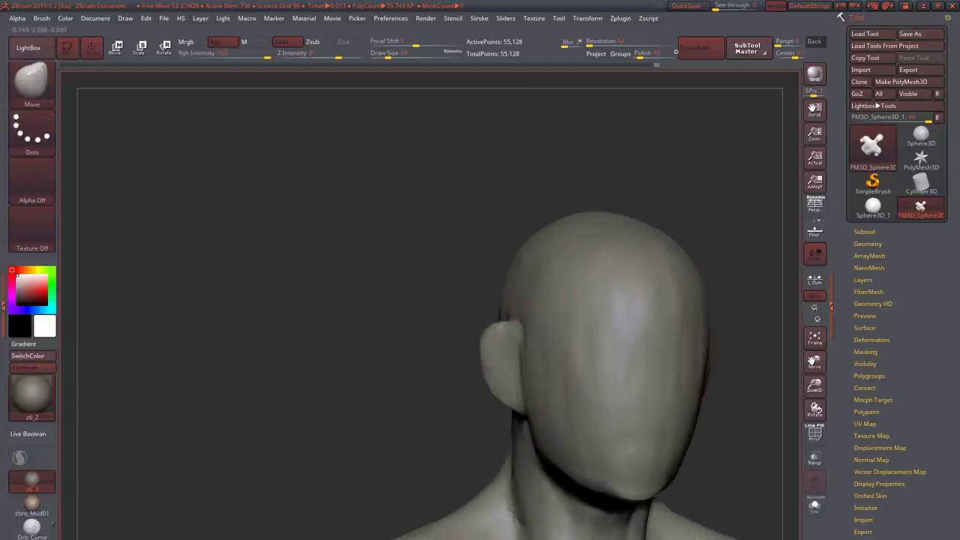
- Fill out the sides of the blank face, the temple and the upper skull with ClayBuildup
{"action": "key", "text": "b"}
{"action": "key", "text": "c"}
{"action": "key", "text": "b"}
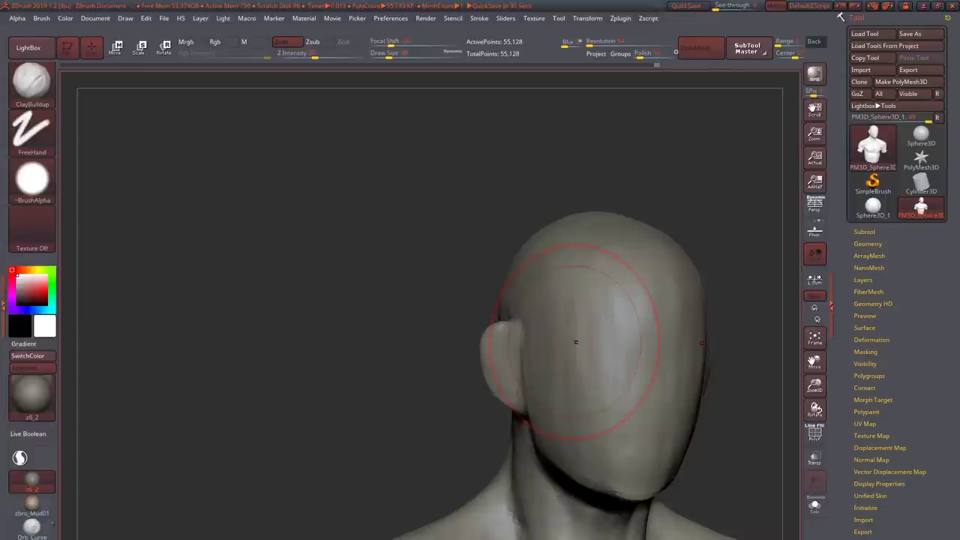
{"action": "mouse_move", "coordinate": [576, 342]}
{"action": "left_mouse_down"}
{"action": "mouse_move", "coordinate": [589, 350]}
{"action": "mouse_move", "coordinate": [553, 347]}
{"action": "mouse_move", "coordinate": [567, 329]}
{"action": "left_mouse_up"}
{"action": "mouse_move", "coordinate": [578, 432]}
{"action": "left_mouse_down"}
{"action": "mouse_move", "coordinate": [555, 345]}
{"action": "mouse_move", "coordinate": [568, 268]}
{"action": "mouse_move", "coordinate": [675, 315]}
{"action": "mouse_move", "coordinate": [600, 451]}
{"action": "left_mouse_up"}
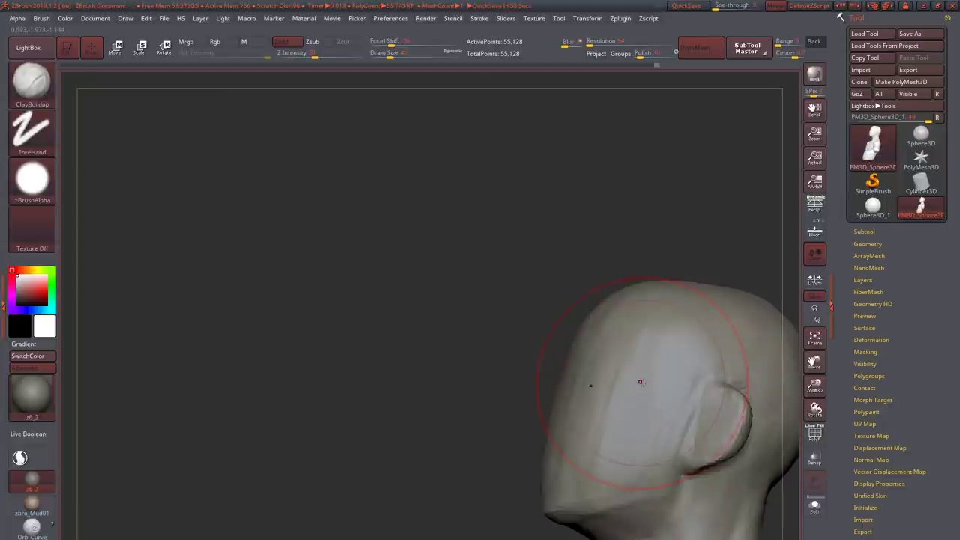
{"action": "mouse_move", "coordinate": [640, 382]}
{"action": "left_mouse_down"}
{"action": "mouse_move", "coordinate": [671, 353]}
{"action": "mouse_move", "coordinate": [630, 342]}
{"action": "mouse_move", "coordinate": [575, 347]}
{"action": "mouse_move", "coordinate": [661, 336]}
{"action": "mouse_move", "coordinate": [638, 349]}
{"action": "left_mouse_up"}
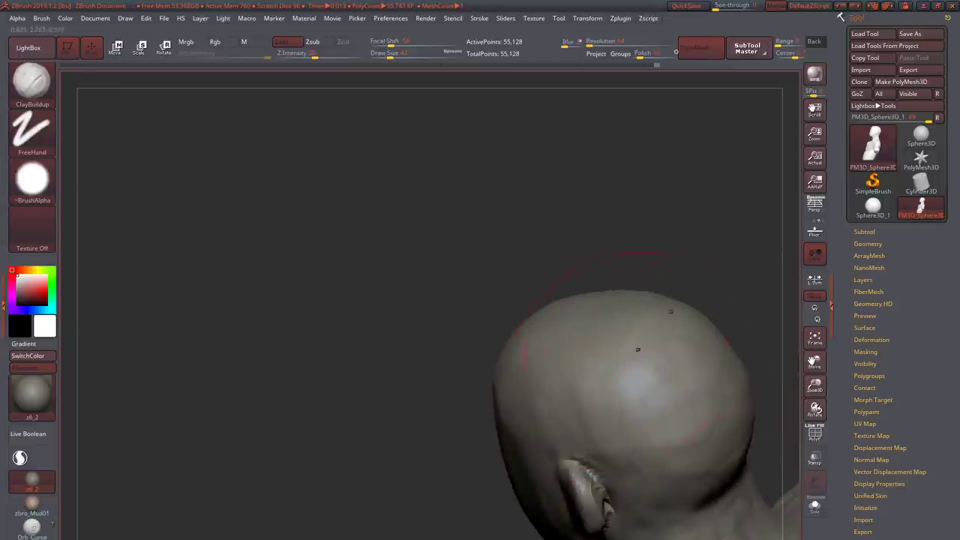
{"action": "mouse_move", "coordinate": [668, 334]}
{"action": "right_mouse_down"}
{"action": "mouse_move", "coordinate": [704, 389]}
{"action": "mouse_move", "coordinate": [615, 359]}
{"action": "right_mouse_up"}
{"action": "mouse_move", "coordinate": [538, 348]}
{"action": "right_mouse_down"}
{"action": "mouse_move", "coordinate": [509, 354]}
{"action": "mouse_move", "coordinate": [531, 311]}
{"action": "mouse_move", "coordinate": [408, 350]}
{"action": "mouse_move", "coordinate": [392, 366]}
{"action": "mouse_move", "coordinate": [399, 355]}
{"action": "right_mouse_up"}
- Adjust the face profile with Move and build up the area below the jaw with ClayBuildup
{"action": "key", "text": "b"}
{"action": "key", "text": "m"}
{"action": "key", "text": "v"}
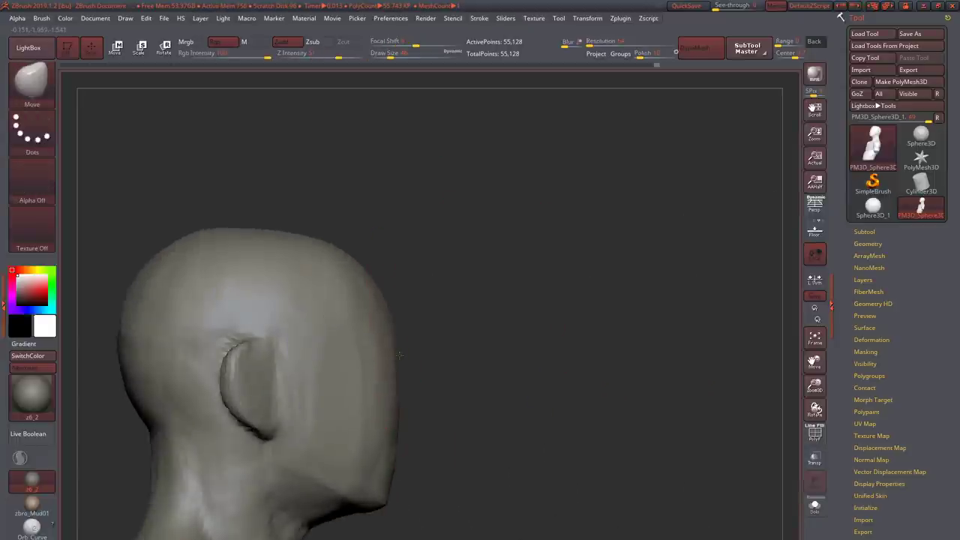
{"action": "mouse_move", "coordinate": [388, 409]}
{"action": "right_mouse_down"}
{"action": "mouse_move", "coordinate": [455, 360]}
{"action": "mouse_move", "coordinate": [543, 432]}
{"action": "mouse_move", "coordinate": [592, 439]}
{"action": "right_mouse_up"}
{"action": "key", "text": "b"}
{"action": "key", "text": "c"}
{"action": "key", "text": "b"}
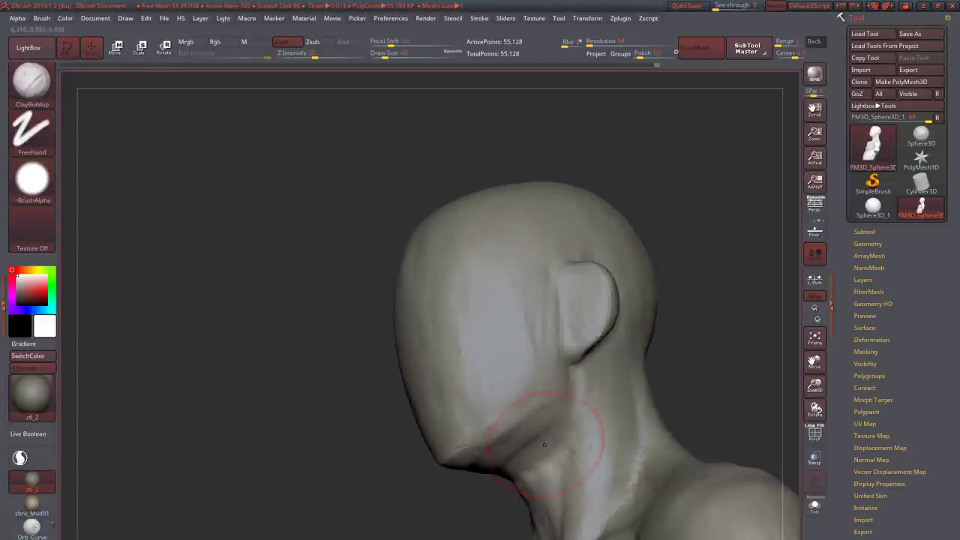
- Define the crease beneath the jawline with Orb_Cracks and adjust the jaw's shape with Move
{"action": "key", "text": "b"}
{"action": "key", "text": "o"}
{"action": "key", "text": "c"}
{"action": "key", "text": "b"}
{"action": "key", "text": "m"}
{"action": "key", "text": "v"}
- Build up the jaw corner and upper neck with ClayBuildup and adjust their contour with Move
{"action": "mouse_move", "coordinate": [488, 480]}
{"action": "right_mouse_down"}
{"action": "mouse_move", "coordinate": [531, 497]}
{"action": "mouse_move", "coordinate": [529, 469]}
{"action": "mouse_move", "coordinate": [590, 372]}
{"action": "right_mouse_up"}
{"action": "key", "text": "b"}
{"action": "key", "text": "c"}
{"action": "key", "text": "b"}
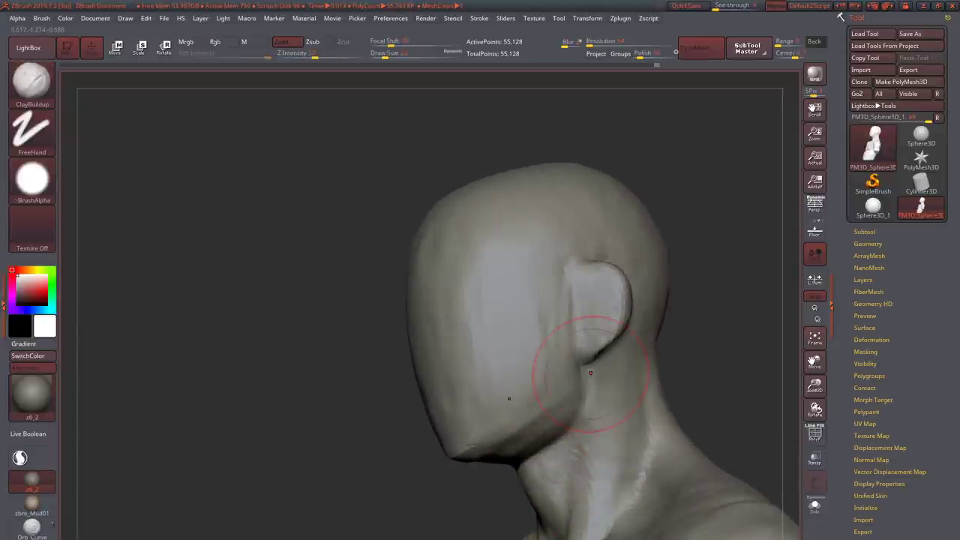
{"action": "mouse_move", "coordinate": [581, 375]}
{"action": "right_mouse_down"}
{"action": "mouse_move", "coordinate": [559, 398]}
{"action": "mouse_move", "coordinate": [552, 442]}
{"action": "right_mouse_up"}
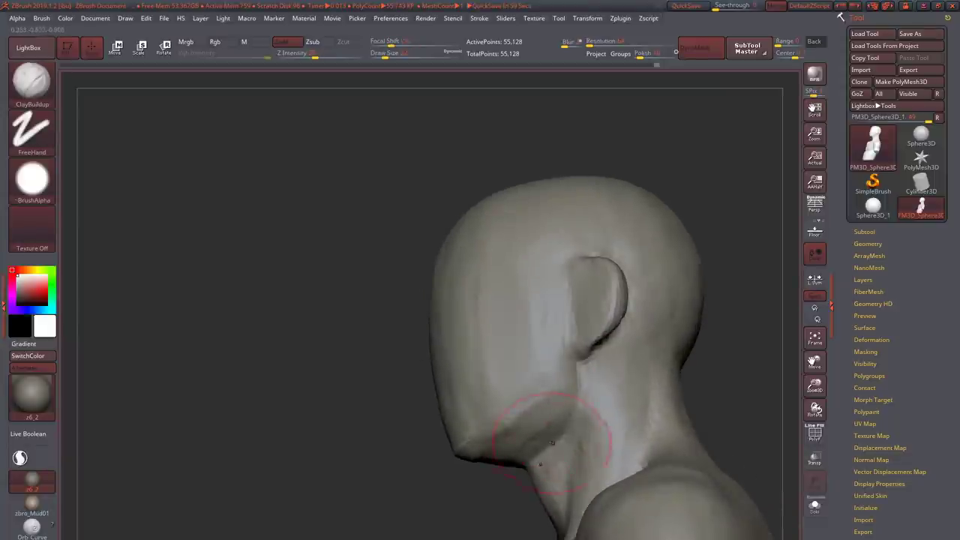
{"action": "mouse_move", "coordinate": [488, 461]}
{"action": "right_mouse_down"}
{"action": "mouse_move", "coordinate": [465, 435]}
{"action": "mouse_move", "coordinate": [525, 390]}
{"action": "mouse_move", "coordinate": [440, 418]}
{"action": "mouse_move", "coordinate": [461, 397]}
{"action": "mouse_move", "coordinate": [444, 386]}
{"action": "mouse_move", "coordinate": [472, 351]}
{"action": "mouse_move", "coordinate": [375, 442]}
{"action": "mouse_move", "coordinate": [343, 454]}
{"action": "mouse_move", "coordinate": [368, 467]}
{"action": "mouse_move", "coordinate": [391, 501]}
{"action": "mouse_move", "coordinate": [407, 438]}
{"action": "mouse_move", "coordinate": [392, 484]}
{"action": "mouse_move", "coordinate": [435, 443]}
{"action": "mouse_move", "coordinate": [521, 461]}
{"action": "right_mouse_up"}
{"action": "key", "text": "b"}
{"action": "key", "text": "m"}
{"action": "key", "text": "v"}
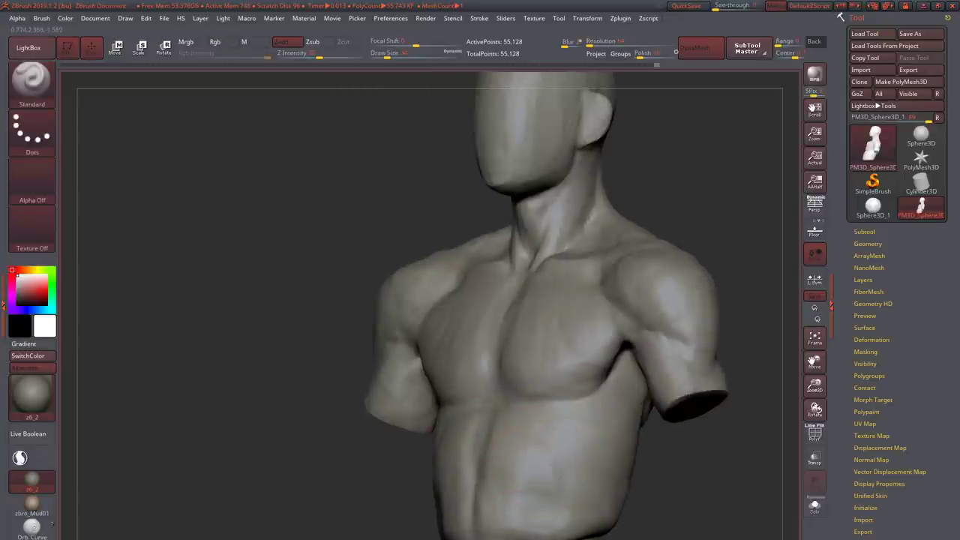
- Build up the abdomen and the side of the torso with ClayBuildup
{"action": "key", "text": "b"}
{"action": "key", "text": "c"}
{"action": "key", "text": "b"}
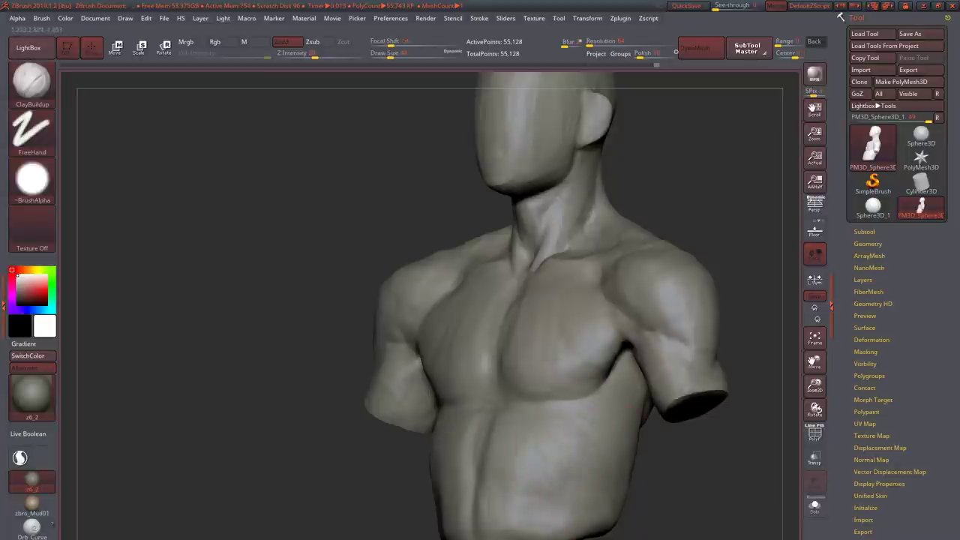
{"action": "right_click_drag", "start_coordinate": [420, 465], "coordinate": [480, 458]}
{"action": "mouse_move", "coordinate": [592, 457]}
{"action": "right_mouse_down"}
{"action": "mouse_move", "coordinate": [615, 488]}
{"action": "mouse_move", "coordinate": [577, 481]}
{"action": "mouse_move", "coordinate": [599, 468]}
{"action": "right_mouse_up"}
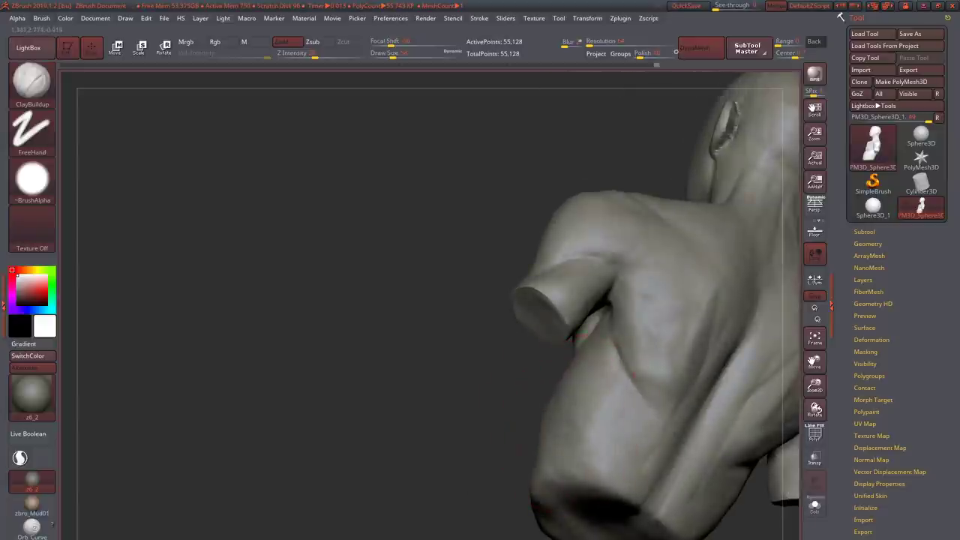
- Sculpt the shoulder blade, upper back and lower back muscles with ClayBuildup
{"action": "mouse_move", "coordinate": [608, 424]}
{"action": "right_mouse_down"}
{"action": "mouse_move", "coordinate": [579, 393]}
{"action": "mouse_move", "coordinate": [630, 297]}
{"action": "right_mouse_up"}
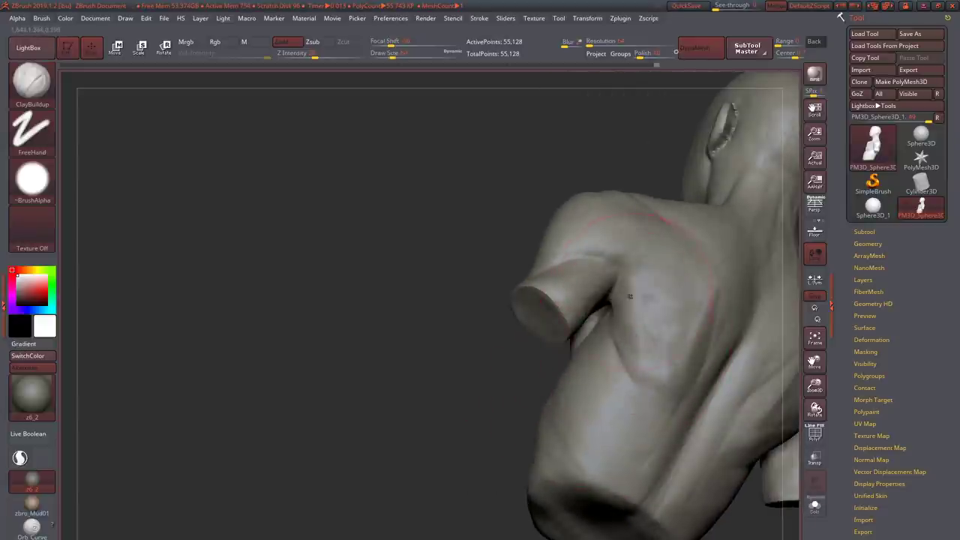
{"action": "mouse_move", "coordinate": [666, 322]}
{"action": "right_mouse_down"}
{"action": "mouse_move", "coordinate": [616, 345]}
{"action": "mouse_move", "coordinate": [609, 387]}
{"action": "mouse_move", "coordinate": [632, 343]}
{"action": "right_mouse_up"}
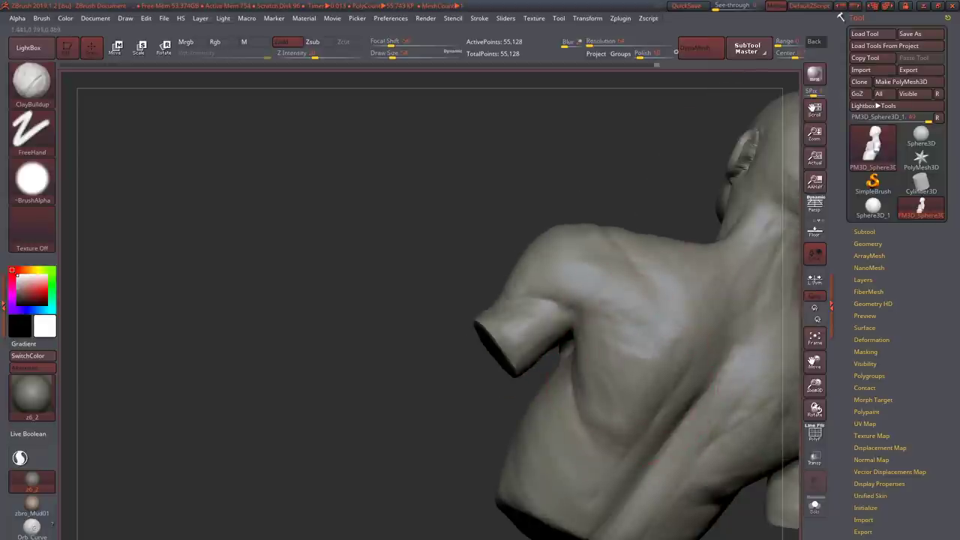
{"action": "mouse_move", "coordinate": [600, 338]}
{"action": "right_mouse_down"}
{"action": "mouse_move", "coordinate": [568, 300]}
{"action": "mouse_move", "coordinate": [619, 351]}
{"action": "mouse_move", "coordinate": [588, 334]}
{"action": "mouse_move", "coordinate": [563, 339]}
{"action": "mouse_move", "coordinate": [578, 330]}
{"action": "mouse_move", "coordinate": [593, 334]}
{"action": "mouse_move", "coordinate": [568, 348]}
{"action": "mouse_move", "coordinate": [637, 401]}
{"action": "right_mouse_up"}
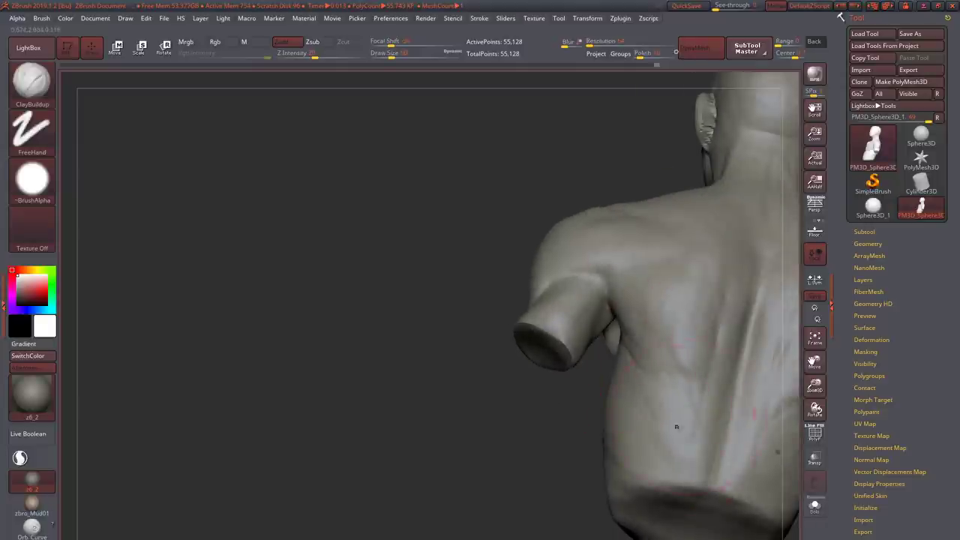
{"action": "mouse_move", "coordinate": [677, 427]}
{"action": "right_mouse_down"}
{"action": "mouse_move", "coordinate": [657, 435]}
{"action": "mouse_move", "coordinate": [664, 375]}
{"action": "mouse_move", "coordinate": [660, 390]}
{"action": "right_mouse_up"}
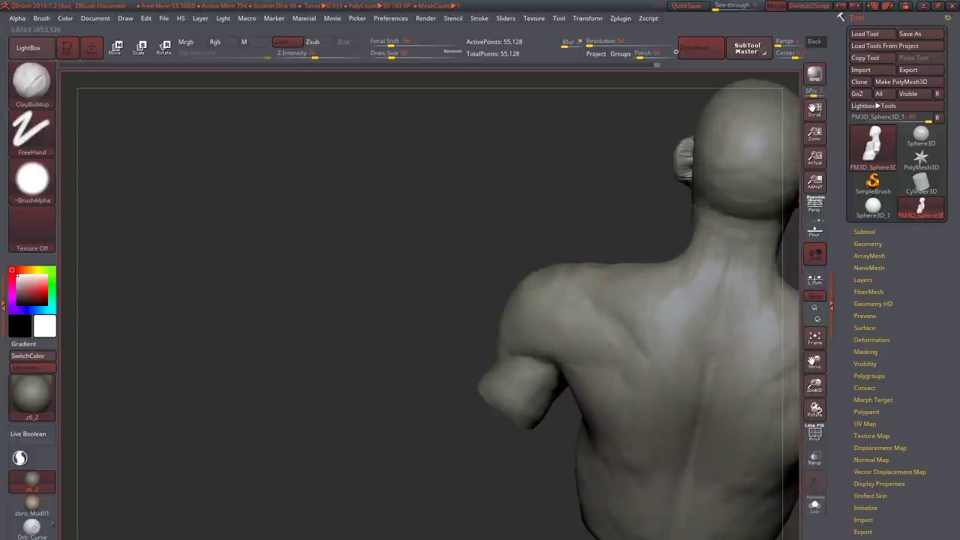
{"action": "mouse_move", "coordinate": [575, 248]}
{"action": "right_mouse_down"}
{"action": "mouse_move", "coordinate": [650, 265]}
{"action": "mouse_move", "coordinate": [574, 290]}
{"action": "mouse_move", "coordinate": [600, 277]}
{"action": "mouse_move", "coordinate": [525, 285]}
{"action": "mouse_move", "coordinate": [585, 278]}
{"action": "mouse_move", "coordinate": [542, 332]}
{"action": "right_mouse_up"}
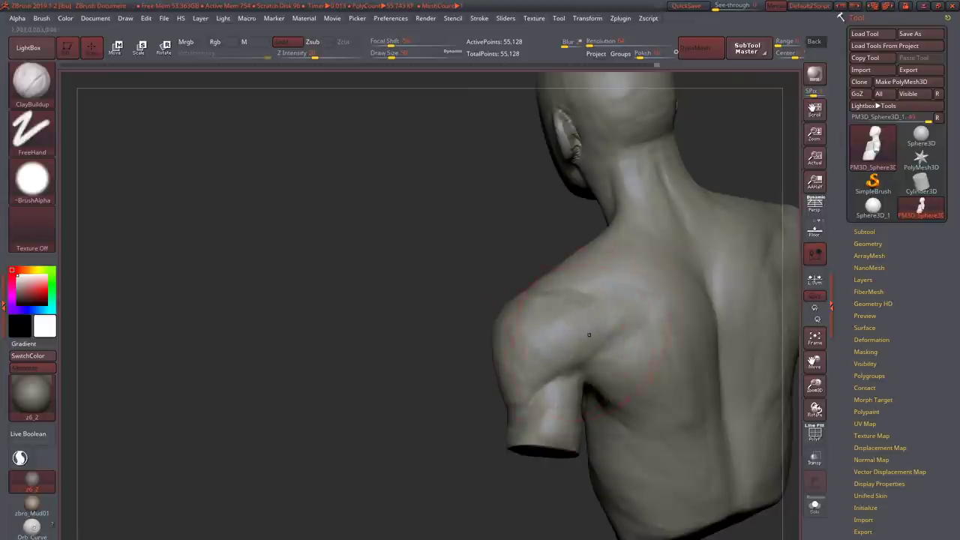
- Carve the line between rear shoulder and shoulder blade with DamStandard and rebuild the surrounding muscle with ClayBuildup
{"action": "mouse_move", "coordinate": [637, 301]}
{"action": "right_mouse_down"}
{"action": "mouse_move", "coordinate": [604, 333]}
{"action": "mouse_move", "coordinate": [570, 323]}
{"action": "mouse_move", "coordinate": [625, 312]}
{"action": "right_mouse_up"}
{"action": "key", "text": "b"}
{"action": "key", "text": "d"}
{"action": "key", "text": "s"}
{"action": "left_click_drag", "start_coordinate": [607, 330], "coordinate": [600, 311]}
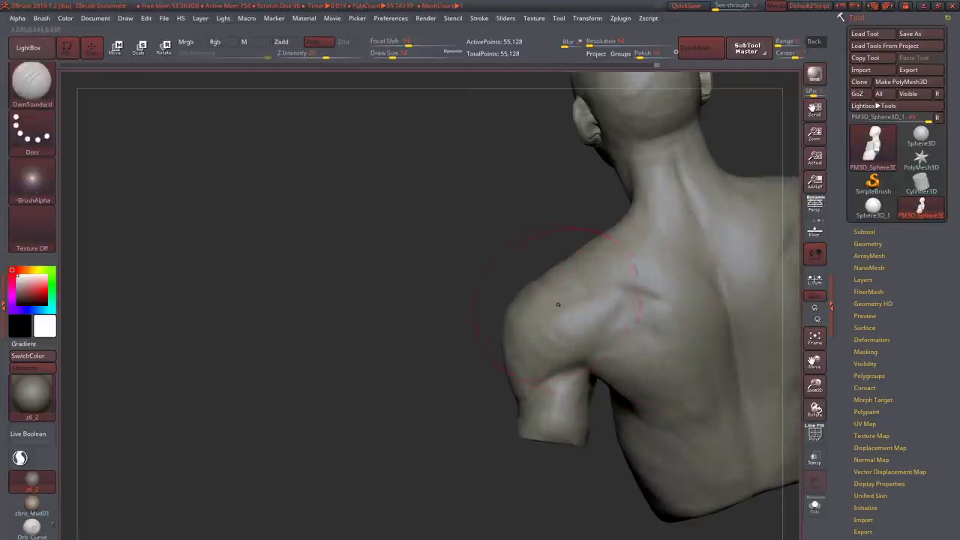
{"action": "key", "text": "b"}
{"action": "key", "text": "c"}
{"action": "key", "text": "b"}
{"action": "mouse_move", "coordinate": [600, 311]}
{"action": "right_mouse_down"}
{"action": "mouse_move", "coordinate": [600, 322]}
{"action": "mouse_move", "coordinate": [526, 375]}
{"action": "mouse_move", "coordinate": [511, 331]}
{"action": "mouse_move", "coordinate": [552, 338]}
{"action": "mouse_move", "coordinate": [568, 304]}
{"action": "mouse_move", "coordinate": [576, 341]}
{"action": "mouse_move", "coordinate": [622, 247]}
{"action": "mouse_move", "coordinate": [623, 330]}
{"action": "mouse_move", "coordinate": [568, 375]}
{"action": "mouse_move", "coordinate": [454, 322]}
{"action": "mouse_move", "coordinate": [459, 315]}
{"action": "mouse_move", "coordinate": [272, 210]}
{"action": "mouse_move", "coordinate": [369, 104]}
{"action": "right_mouse_up"}
- Adjust the torso's shape with Move and define the muscle separations with DamStandard
{"action": "key", "text": "b"}
{"action": "key", "text": "m"}
{"action": "key", "text": "v"}
{"action": "key", "text": "b"}
{"action": "key", "text": "d"}
{"action": "key", "text": "s"}
{"action": "mouse_move", "coordinate": [506, 252]}
{"action": "right_mouse_down", "text": "ctrl"}
{"action": "mouse_move", "coordinate": [450, 359]}
{"action": "mouse_move", "coordinate": [304, 203]}
{"action": "mouse_move", "coordinate": [353, 228]}
{"action": "mouse_move", "coordinate": [315, 218]}
{"action": "mouse_move", "coordinate": [330, 210]}
{"action": "mouse_move", "coordinate": [353, 225]}
{"action": "mouse_move", "coordinate": [330, 210]}
{"action": "right_mouse_up", "text": "ctrl"}
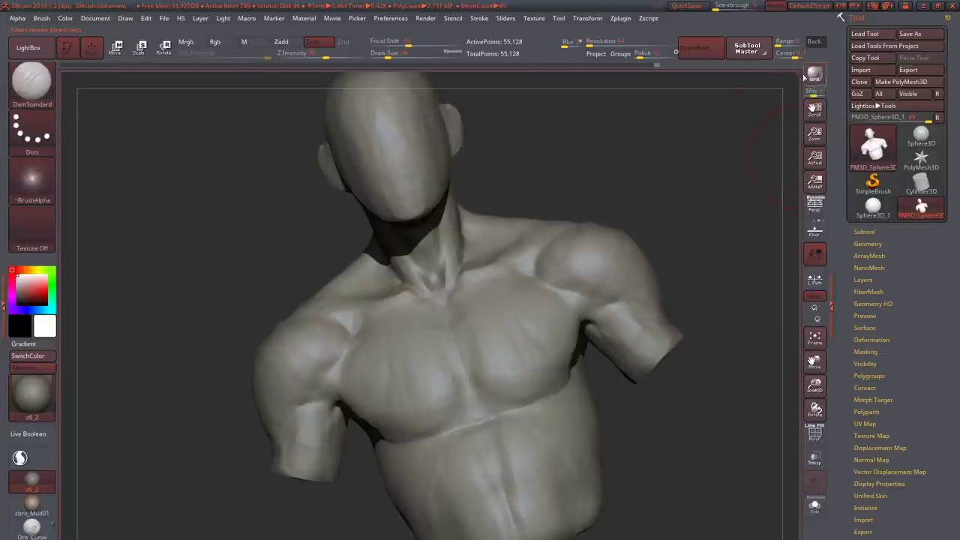
- Build up the chest, collarbone and front shoulder muscles with ClayBuildup
{"action": "mouse_move", "coordinate": [478, 272]}
{"action": "right_mouse_down"}
{"action": "mouse_move", "coordinate": [440, 275]}
{"action": "mouse_move", "coordinate": [564, 274]}
{"action": "mouse_move", "coordinate": [543, 280]}
{"action": "right_mouse_up"}
{"action": "key", "text": "b"}
{"action": "key", "text": "c"}
{"action": "key", "text": "b"}
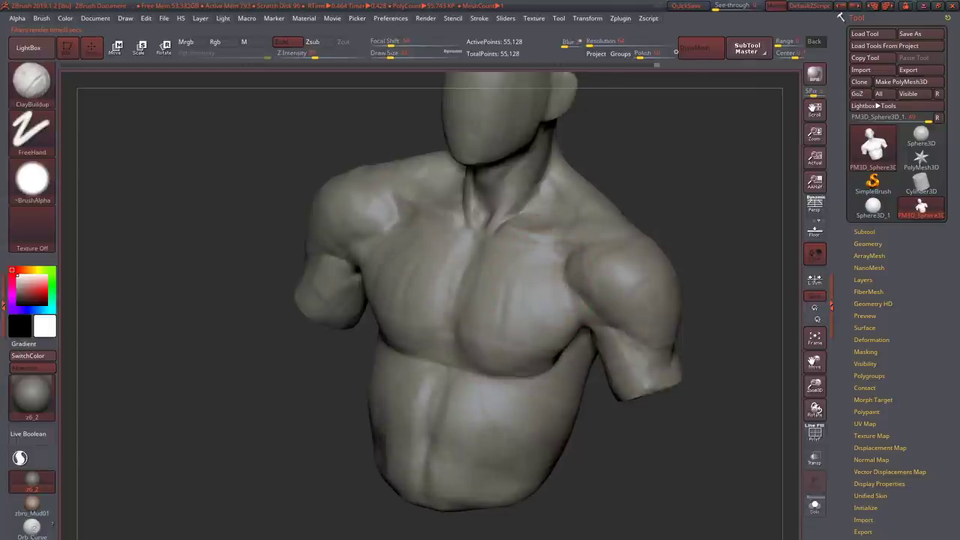
{"action": "mouse_move", "coordinate": [516, 356]}
{"action": "right_mouse_down", "text": "ctrl"}
{"action": "mouse_move", "coordinate": [502, 322]}
{"action": "mouse_move", "coordinate": [465, 300]}
{"action": "mouse_move", "coordinate": [495, 360]}
{"action": "mouse_move", "coordinate": [484, 352]}
{"action": "mouse_move", "coordinate": [472, 379]}
{"action": "mouse_move", "coordinate": [495, 375]}
{"action": "mouse_move", "coordinate": [486, 384]}
{"action": "mouse_move", "coordinate": [471, 375]}
{"action": "mouse_move", "coordinate": [453, 425]}
{"action": "right_mouse_up", "text": "ctrl"}
- Define the lower edge of the chest muscles with DamStandard, Move and ClayBuildup
{"action": "key", "text": "b"}
{"action": "key", "text": "d"}
{"action": "key", "text": "s"}
{"action": "key", "text": "b"}
{"action": "key", "text": "m"}
{"action": "key", "text": "v"}
{"action": "key", "text": "b"}
{"action": "key", "text": "c"}
{"action": "key", "text": "b"}
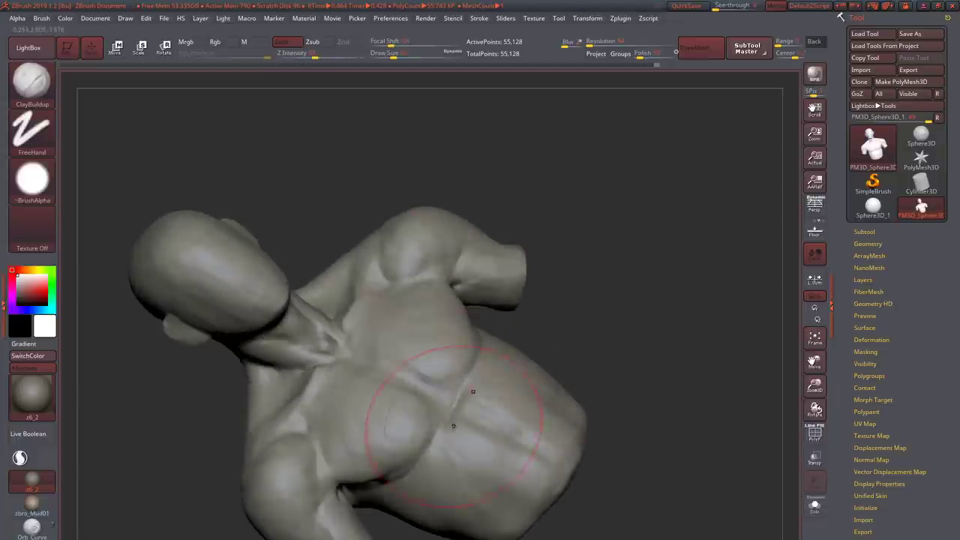
- Sculpt the abdominal muscles, rib cage and flanks with ClayBuildup
{"action": "mouse_move", "coordinate": [447, 484]}
{"action": "right_mouse_down"}
{"action": "mouse_move", "coordinate": [470, 469]}
{"action": "mouse_move", "coordinate": [463, 432]}
{"action": "right_mouse_up"}
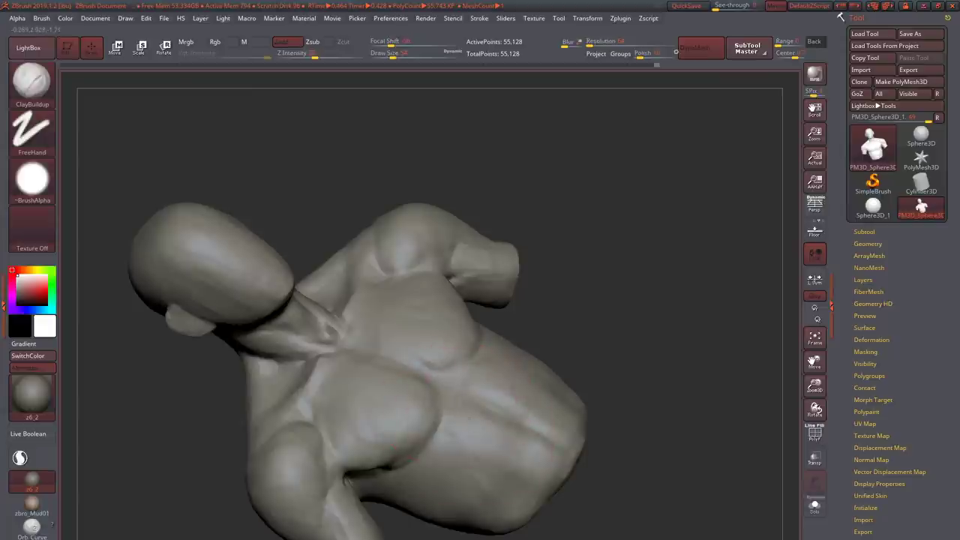
{"action": "mouse_move", "coordinate": [488, 450]}
{"action": "right_mouse_down"}
{"action": "mouse_move", "coordinate": [518, 464]}
{"action": "mouse_move", "coordinate": [440, 393]}
{"action": "mouse_move", "coordinate": [495, 420]}
{"action": "mouse_move", "coordinate": [520, 463]}
{"action": "mouse_move", "coordinate": [534, 429]}
{"action": "mouse_move", "coordinate": [504, 395]}
{"action": "right_mouse_up"}
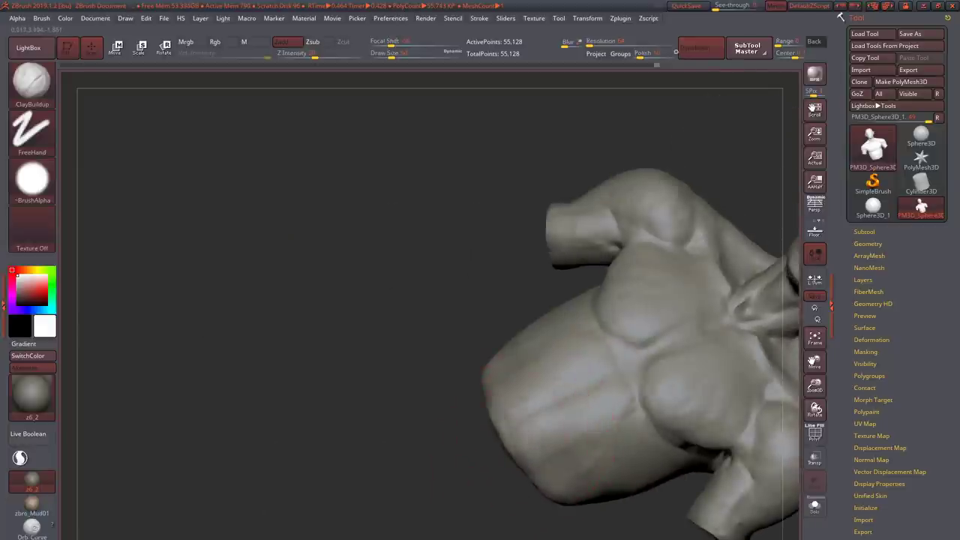
{"action": "mouse_move", "coordinate": [568, 381]}
{"action": "right_mouse_down"}
{"action": "mouse_move", "coordinate": [632, 350]}
{"action": "mouse_move", "coordinate": [608, 411]}
{"action": "right_mouse_up"}
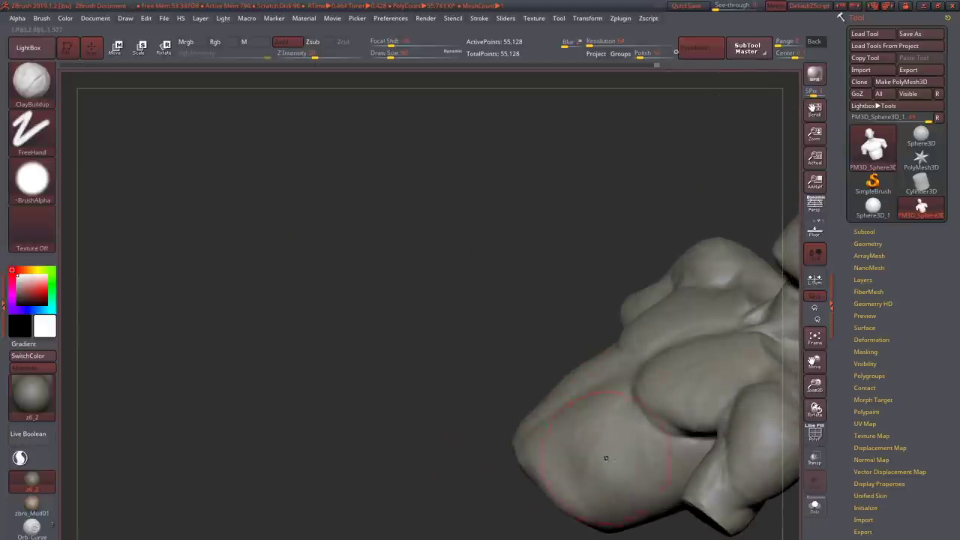
{"action": "right_click_drag", "start_coordinate": [606, 458], "coordinate": [675, 463]}
{"action": "mouse_move", "coordinate": [596, 433]}
{"action": "right_mouse_down"}
{"action": "mouse_move", "coordinate": [581, 399]}
{"action": "mouse_move", "coordinate": [614, 369]}
{"action": "mouse_move", "coordinate": [607, 359]}
{"action": "right_mouse_up"}
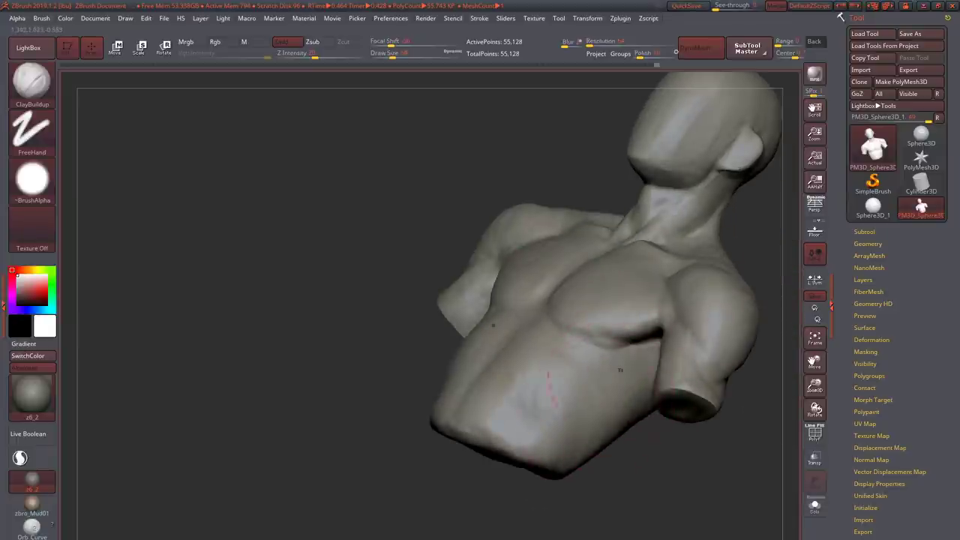
{"action": "mouse_move", "coordinate": [589, 425]}
{"action": "right_mouse_down"}
{"action": "mouse_move", "coordinate": [600, 408]}
{"action": "mouse_move", "coordinate": [589, 436]}
{"action": "right_mouse_up"}
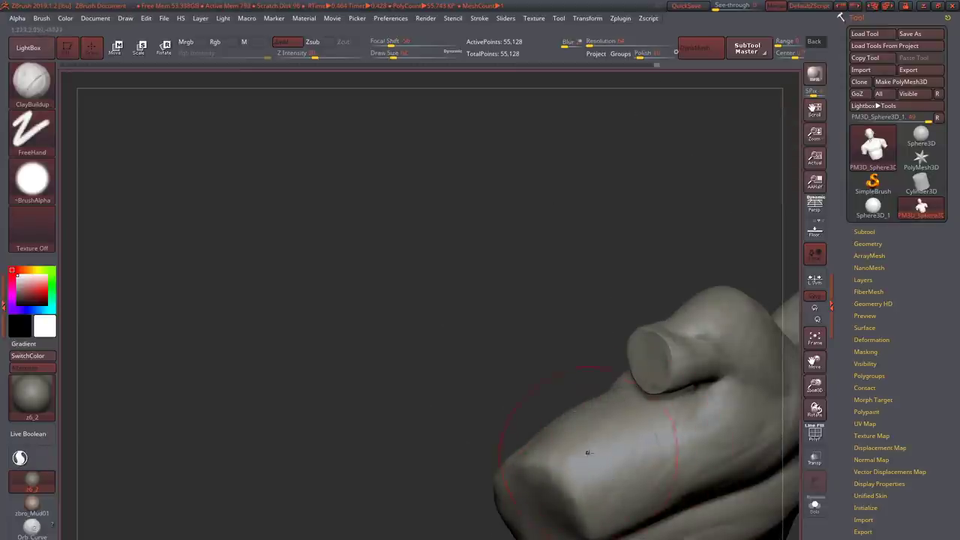
{"action": "mouse_move", "coordinate": [589, 475]}
{"action": "right_mouse_down"}
{"action": "mouse_move", "coordinate": [525, 393]}
{"action": "mouse_move", "coordinate": [521, 403]}
{"action": "mouse_move", "coordinate": [488, 379]}
{"action": "mouse_move", "coordinate": [523, 404]}
{"action": "mouse_move", "coordinate": [540, 390]}
{"action": "mouse_move", "coordinate": [525, 409]}
{"action": "mouse_move", "coordinate": [599, 415]}
{"action": "right_mouse_up"}
- Flatten the cut end of the upper arm with hPolish
{"action": "key", "text": "b"}
{"action": "key", "text": "h"}
{"action": "key", "text": "p"}
{"action": "key", "text": "f"}
{"action": "left_click_drag", "start_coordinate": [590, 414], "coordinate": [559, 424]}
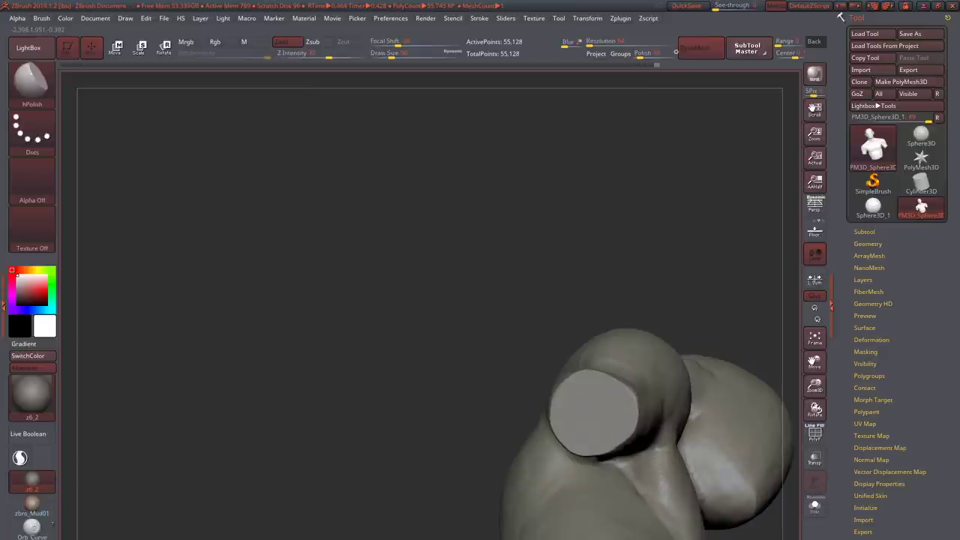
{"action": "key", "text": "f"}
{"action": "mouse_move", "coordinate": [606, 407]}
{"action": "right_mouse_down"}
{"action": "mouse_move", "coordinate": [547, 399]}
{"action": "mouse_move", "coordinate": [538, 435]}
{"action": "mouse_move", "coordinate": [525, 360]}
{"action": "mouse_move", "coordinate": [514, 354]}
{"action": "mouse_move", "coordinate": [575, 339]}
{"action": "mouse_move", "coordinate": [609, 379]}
{"action": "mouse_move", "coordinate": [643, 471]}
{"action": "right_mouse_up"}
- Refine the transition from the chest muscles to the abdomen with the Standard and ClayBuildup brushes
{"action": "key", "text": "b"}
{"action": "key", "text": "s"}
{"action": "key", "text": "t"}
{"action": "key", "text": "b"}
{"action": "key", "text": "c"}
{"action": "key", "text": "b"}
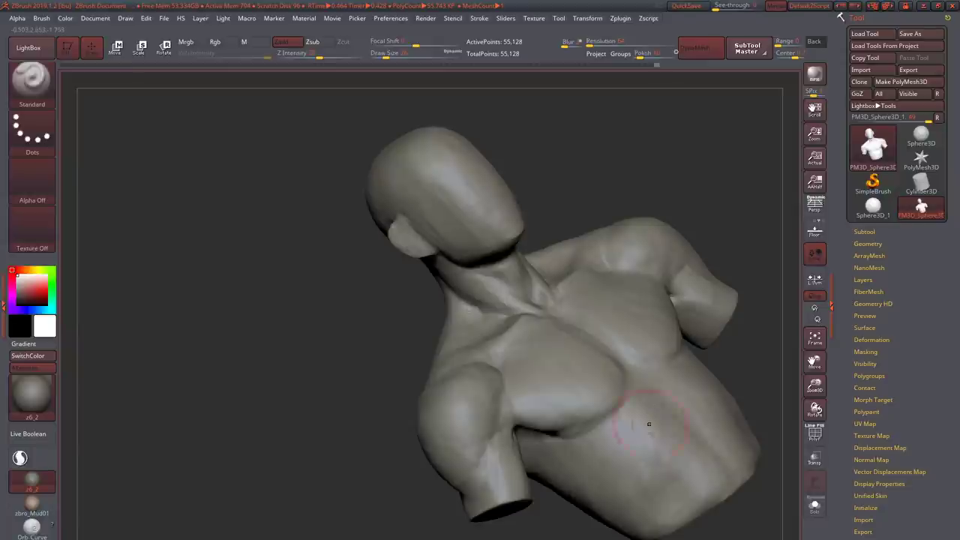
{"action": "right_click_drag", "start_coordinate": [654, 389], "coordinate": [623, 347]}
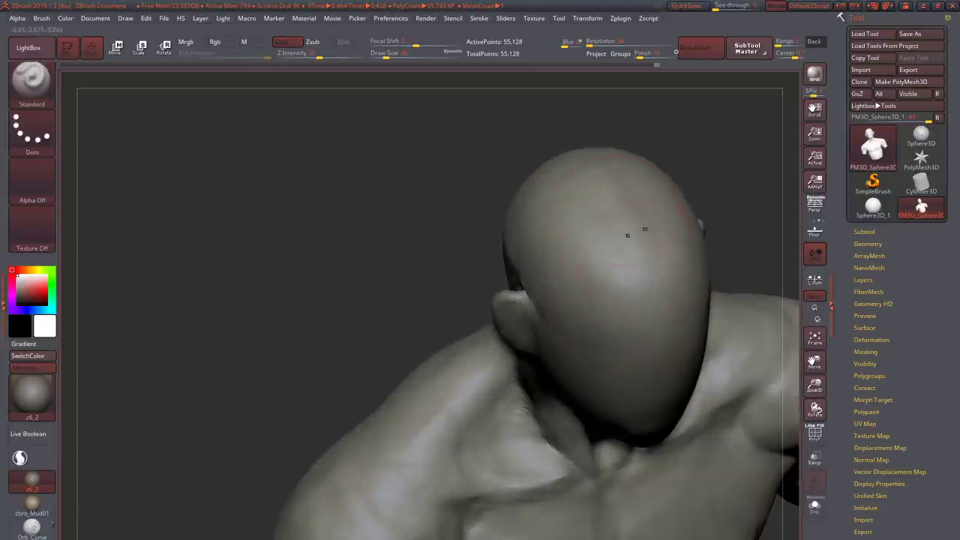
- Refine the neck muscles and the underside of the jaw with ClayBuildup, DamStandard and Move
{"action": "key", "text": "b"}
{"action": "key", "text": "c"}
{"action": "key", "text": "b"}
{"action": "right_click_drag", "start_coordinate": [627, 235], "coordinate": [628, 302]}
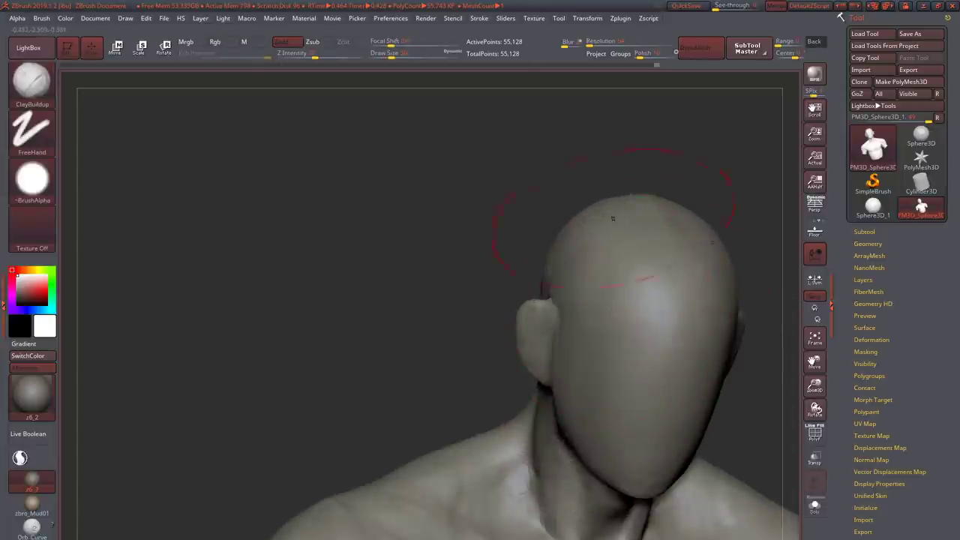
{"action": "right_click_drag", "start_coordinate": [613, 219], "coordinate": [623, 232]}
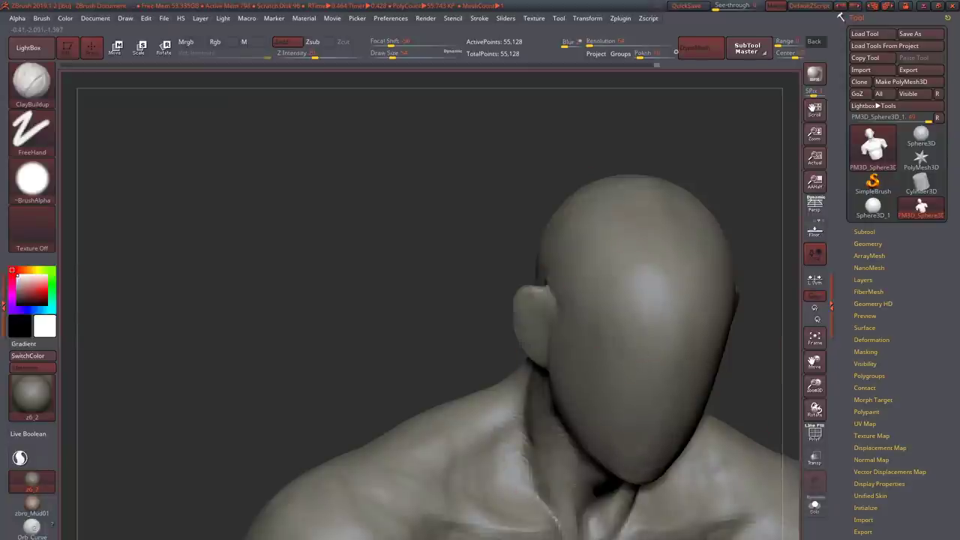
{"action": "mouse_move", "coordinate": [402, 315]}
{"action": "right_mouse_down"}
{"action": "mouse_move", "coordinate": [526, 270]}
{"action": "mouse_move", "coordinate": [416, 246]}
{"action": "mouse_move", "coordinate": [417, 195]}
{"action": "mouse_move", "coordinate": [429, 330]}
{"action": "right_mouse_up"}
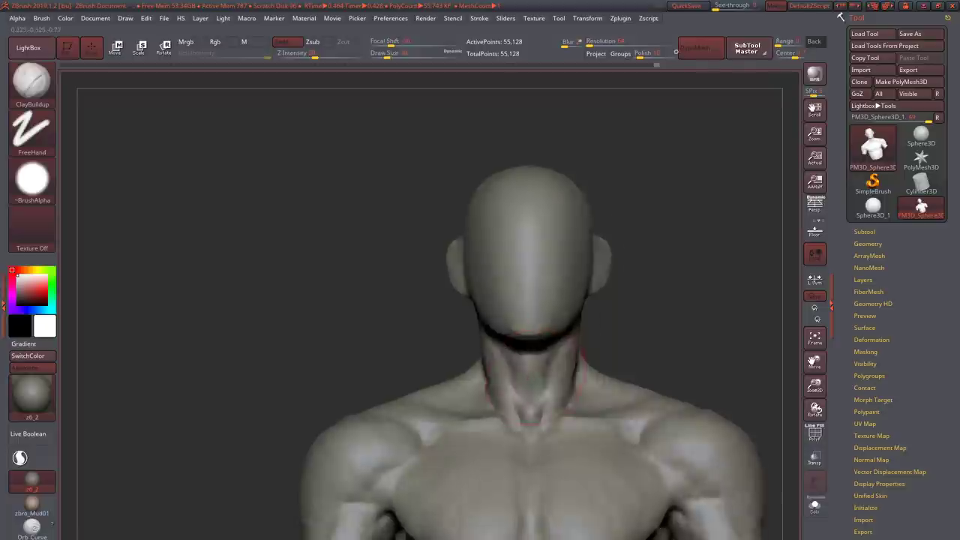
{"action": "right_click_drag", "start_coordinate": [525, 337], "coordinate": [567, 346]}
{"action": "right_click_drag", "start_coordinate": [558, 379], "coordinate": [607, 359]}
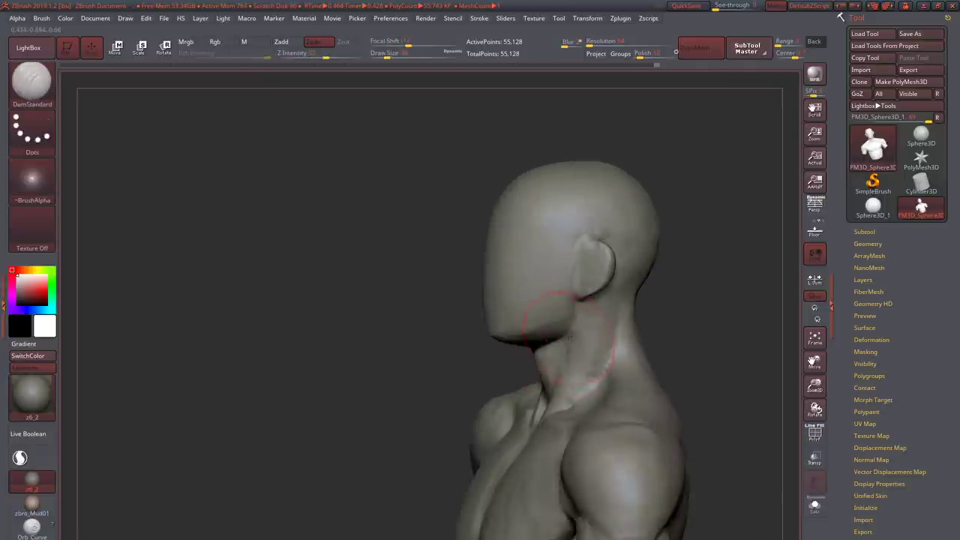
{"action": "key", "text": "b"}
{"action": "key", "text": "m"}
{"action": "key", "text": "v"}
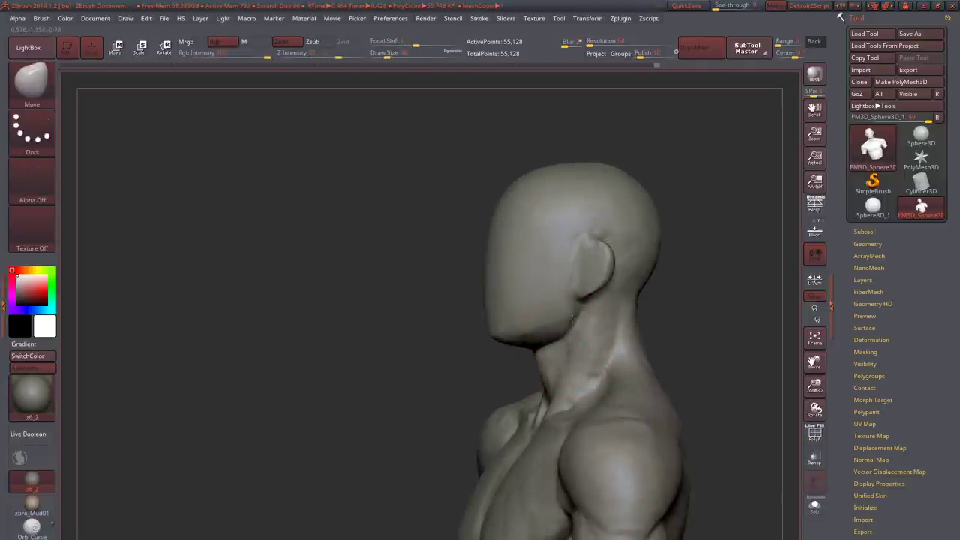
- Build up the chest muscles with ClayBuildup and smooth their surface
{"action": "key", "text": "b"}
{"action": "key", "text": "c"}
{"action": "key", "text": "b"}
{"action": "mouse_move", "coordinate": [520, 319]}
{"action": "right_mouse_down"}
{"action": "mouse_move", "coordinate": [592, 337]}
{"action": "mouse_move", "coordinate": [596, 390]}
{"action": "mouse_move", "coordinate": [556, 405]}
{"action": "mouse_move", "coordinate": [457, 383]}
{"action": "mouse_move", "coordinate": [518, 379]}
{"action": "mouse_move", "coordinate": [517, 416]}
{"action": "mouse_move", "coordinate": [546, 472]}
{"action": "right_mouse_up"}
{"action": "key", "text": "shift"}
{"action": "mouse_move", "coordinate": [614, 514]}
{"action": "right_mouse_down", "text": "shift"}
{"action": "mouse_move", "coordinate": [503, 407]}
{"action": "mouse_move", "coordinate": [518, 463]}
{"action": "right_mouse_up", "text": "shift"}
{"action": "key", "text": "shift"}
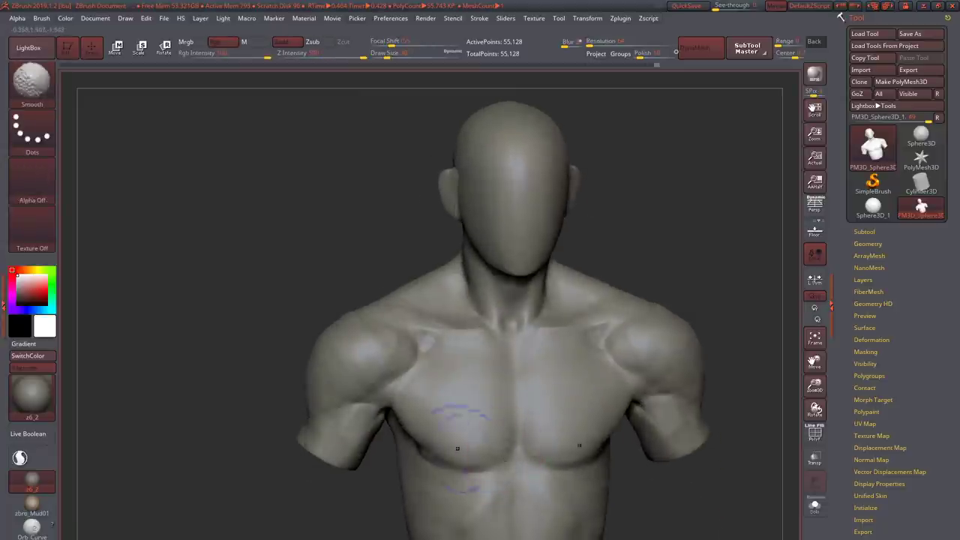
- Set the DynaMesh resolution to 128 and remesh the bust
{"action": "mouse_move", "coordinate": [319, 370]}
{"action": "right_mouse_down", "text": "ctrl"}
{"action": "mouse_move", "coordinate": [403, 325]}
{"action": "mouse_move", "coordinate": [442, 448]}
{"action": "right_mouse_up", "text": "ctrl"}
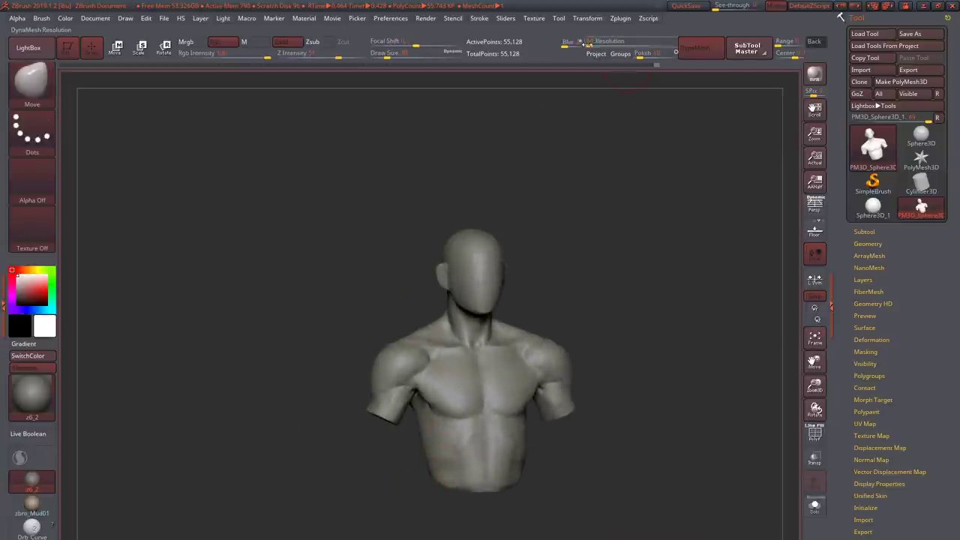
{"action": "key", "text": "ctrl"}
{"action": "left_click_drag", "start_coordinate": [609, 262], "coordinate": [608, 264], "text": "ctrl"}
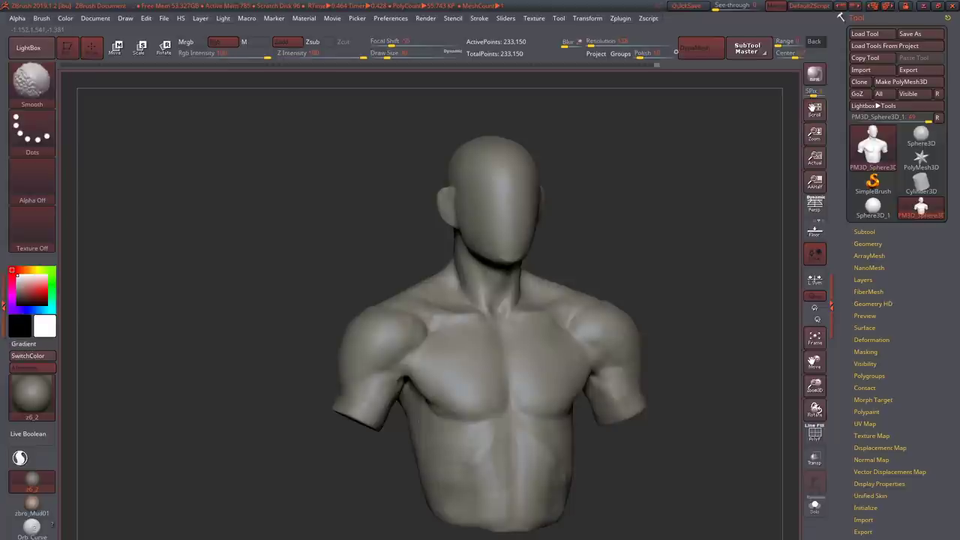
- Touch up the front of the torso and shoulders with ClayBuildup and smooth the remeshed surface
{"action": "left_click_drag", "start_coordinate": [720, 315], "coordinate": [675, 322]}
{"action": "left_click_drag", "start_coordinate": [570, 390], "coordinate": [527, 388]}
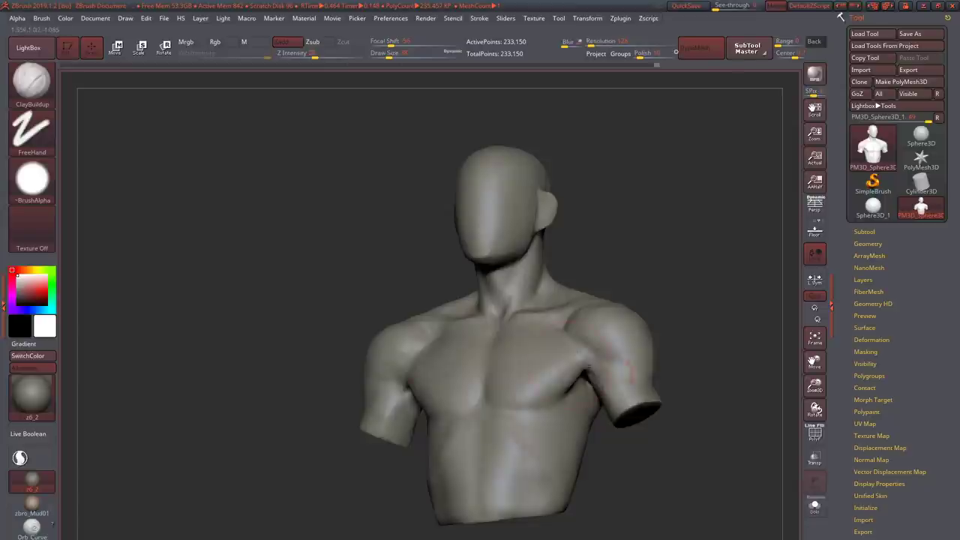
{"action": "left_click_drag", "start_coordinate": [691, 360], "coordinate": [520, 383], "text": "shift"}
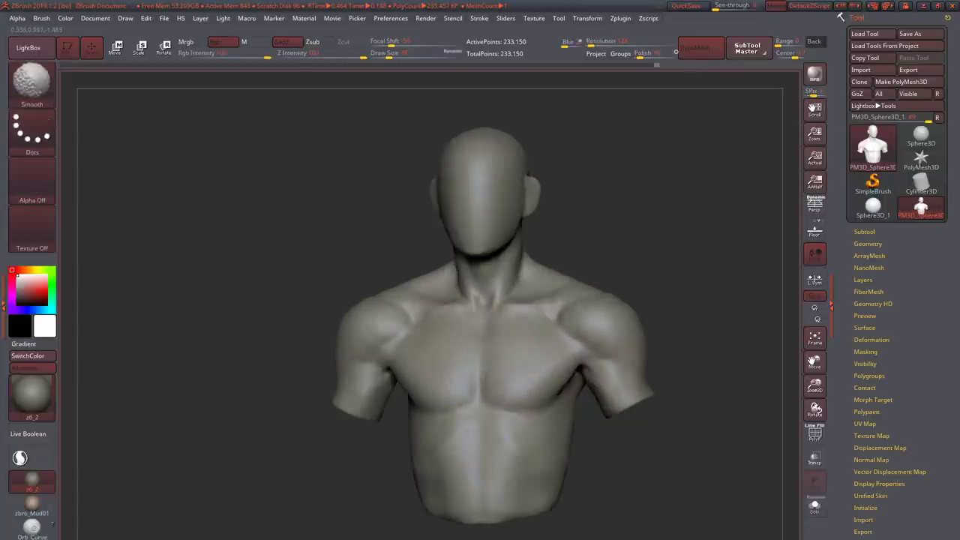
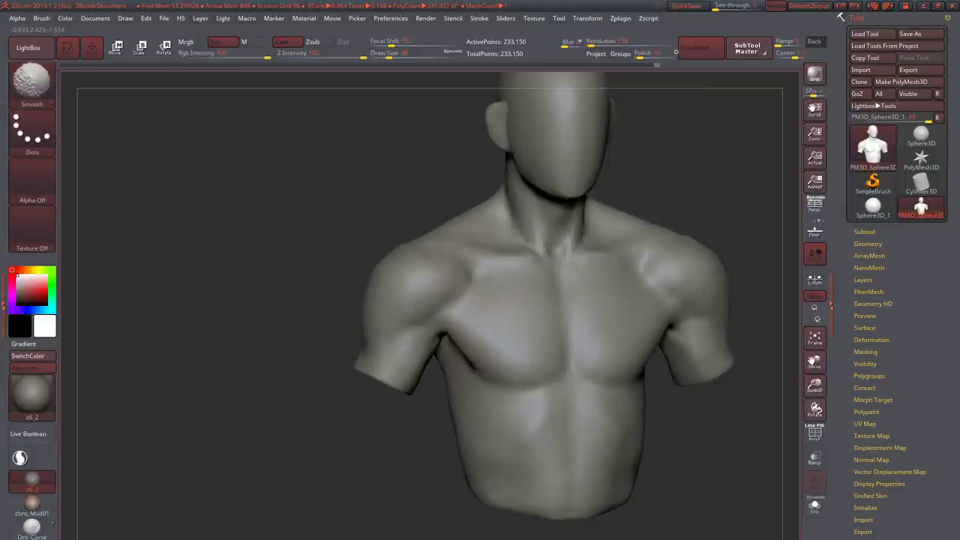
{"action": "left_click_drag", "start_coordinate": [187, 225], "coordinate": [487, 233]}
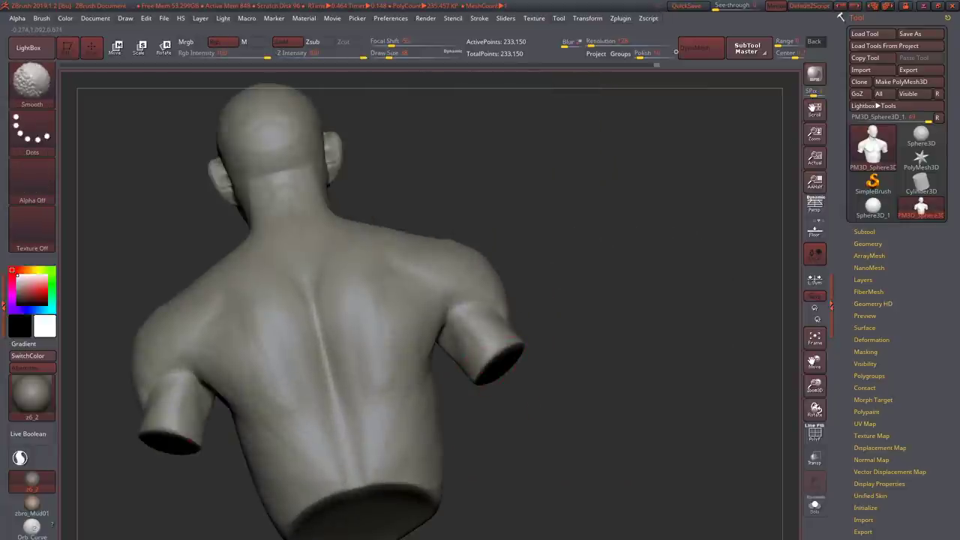
- Build up the back of the shoulders and upper back with ClayBuildup and smooth the strokes
{"action": "mouse_move", "coordinate": [202, 375]}
{"action": "left_mouse_down"}
{"action": "mouse_move", "coordinate": [208, 403]}
{"action": "mouse_move", "coordinate": [197, 405]}
{"action": "left_mouse_up"}
{"action": "key", "text": "b"}
{"action": "key", "text": "c"}
{"action": "key", "text": "b"}
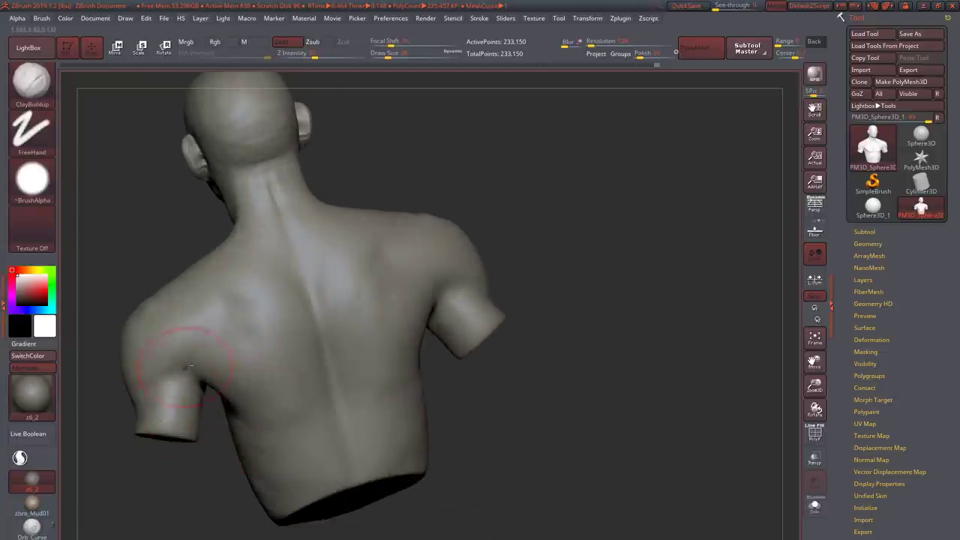
{"action": "right_click_drag", "start_coordinate": [190, 366], "coordinate": [287, 323]}
{"action": "key", "text": "shift"}
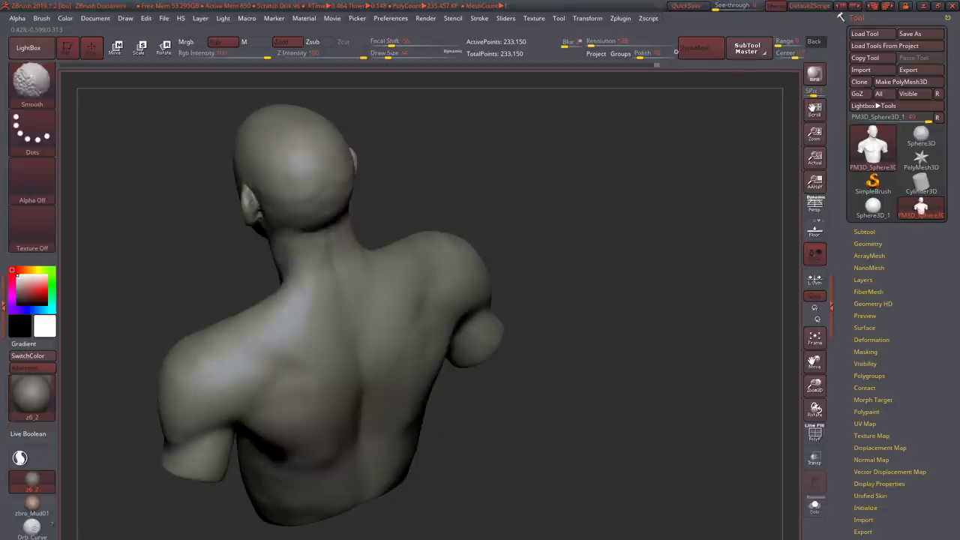
{"action": "mouse_move", "coordinate": [262, 226]}
{"action": "right_mouse_down"}
{"action": "mouse_move", "coordinate": [278, 169]}
{"action": "mouse_move", "coordinate": [285, 174]}
{"action": "mouse_move", "coordinate": [157, 255]}
{"action": "mouse_move", "coordinate": [244, 254]}
{"action": "mouse_move", "coordinate": [249, 330]}
{"action": "right_mouse_up"}
{"action": "key", "text": "shift"}
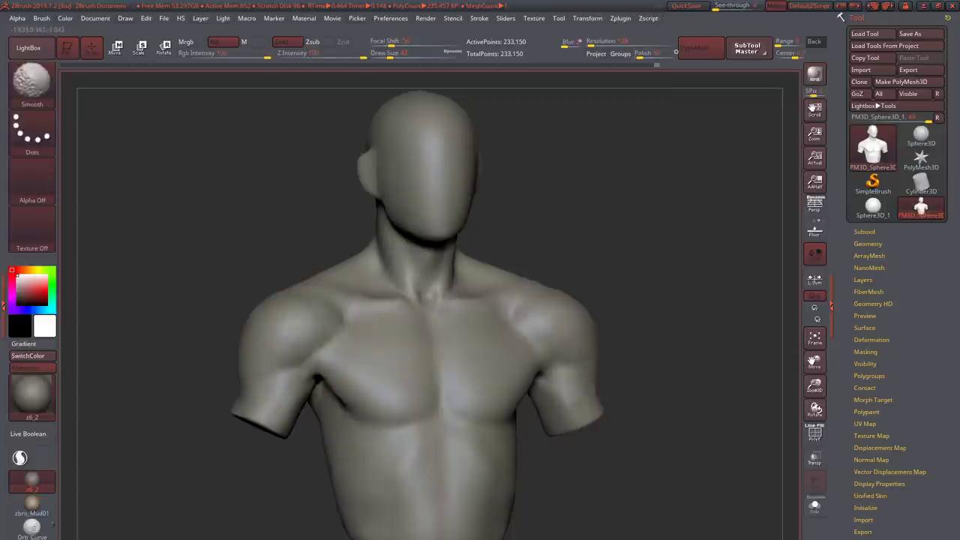
- Crease the armpit and the shoulder blade area with Orb_Cracks and soften the marks
{"action": "mouse_move", "coordinate": [316, 328]}
{"action": "right_mouse_down"}
{"action": "mouse_move", "coordinate": [255, 375]}
{"action": "mouse_move", "coordinate": [456, 330]}
{"action": "mouse_move", "coordinate": [460, 383]}
{"action": "mouse_move", "coordinate": [440, 300]}
{"action": "mouse_move", "coordinate": [450, 337]}
{"action": "mouse_move", "coordinate": [407, 343]}
{"action": "mouse_move", "coordinate": [405, 369]}
{"action": "mouse_move", "coordinate": [439, 375]}
{"action": "mouse_move", "coordinate": [418, 364]}
{"action": "mouse_move", "coordinate": [461, 416]}
{"action": "mouse_move", "coordinate": [480, 390]}
{"action": "mouse_move", "coordinate": [407, 365]}
{"action": "mouse_move", "coordinate": [435, 413]}
{"action": "mouse_move", "coordinate": [420, 405]}
{"action": "right_mouse_up"}
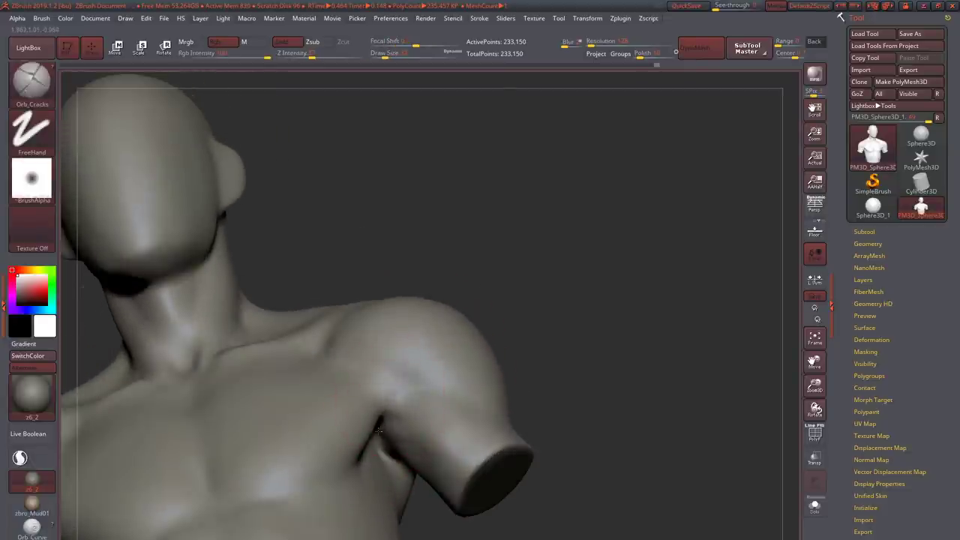
{"action": "right_click_drag", "start_coordinate": [379, 430], "coordinate": [428, 321]}
{"action": "mouse_move", "coordinate": [407, 353]}
{"action": "right_mouse_down"}
{"action": "mouse_move", "coordinate": [435, 416]}
{"action": "mouse_move", "coordinate": [551, 365]}
{"action": "mouse_move", "coordinate": [496, 424]}
{"action": "mouse_move", "coordinate": [492, 365]}
{"action": "mouse_move", "coordinate": [482, 365]}
{"action": "mouse_move", "coordinate": [526, 333]}
{"action": "right_mouse_up"}
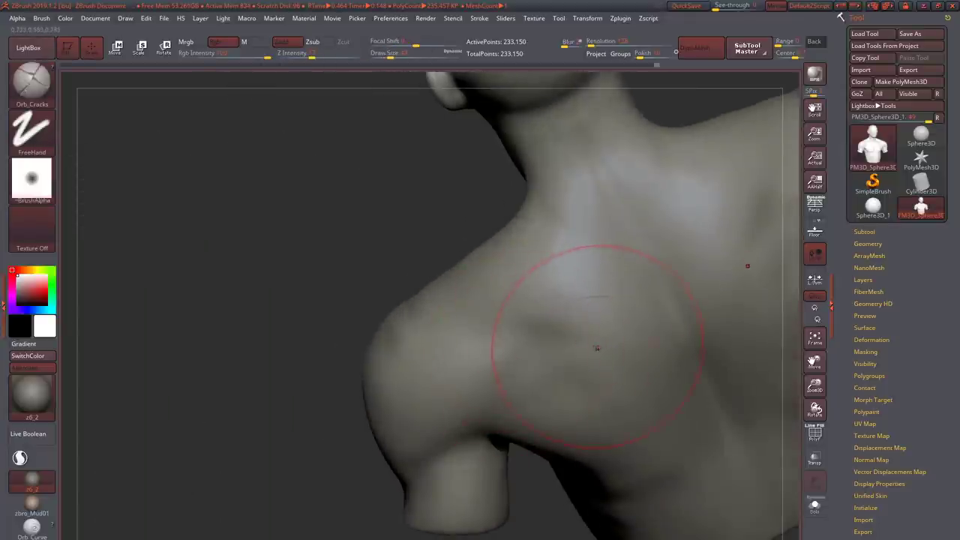
{"action": "left_click_drag", "start_coordinate": [597, 348], "coordinate": [582, 343], "text": "shift"}
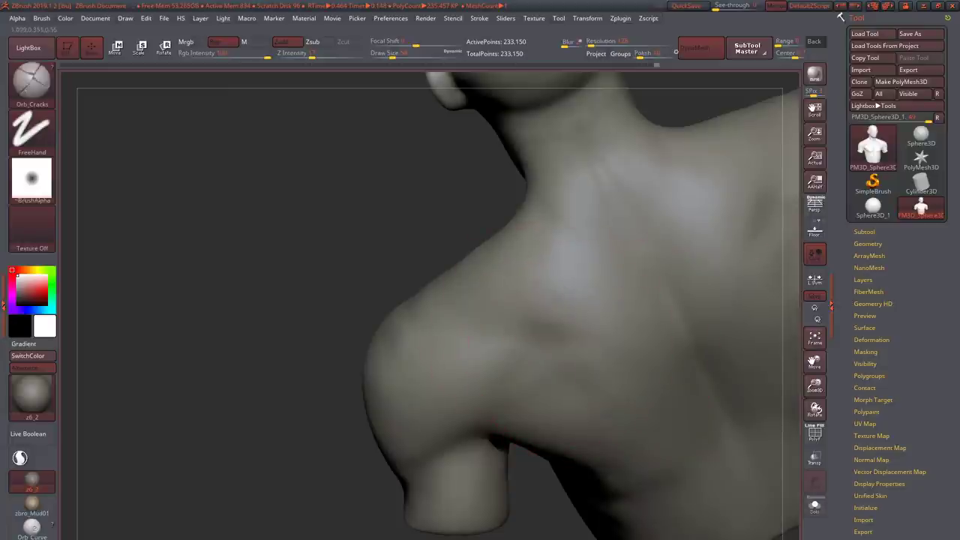
{"action": "right_click_drag", "start_coordinate": [581, 344], "coordinate": [398, 334]}
- Define the muscle separation on top of the shoulder with ClayBuildup and Orb_Cracks
{"action": "key", "text": "b"}
{"action": "key", "text": "c"}
{"action": "key", "text": "b"}
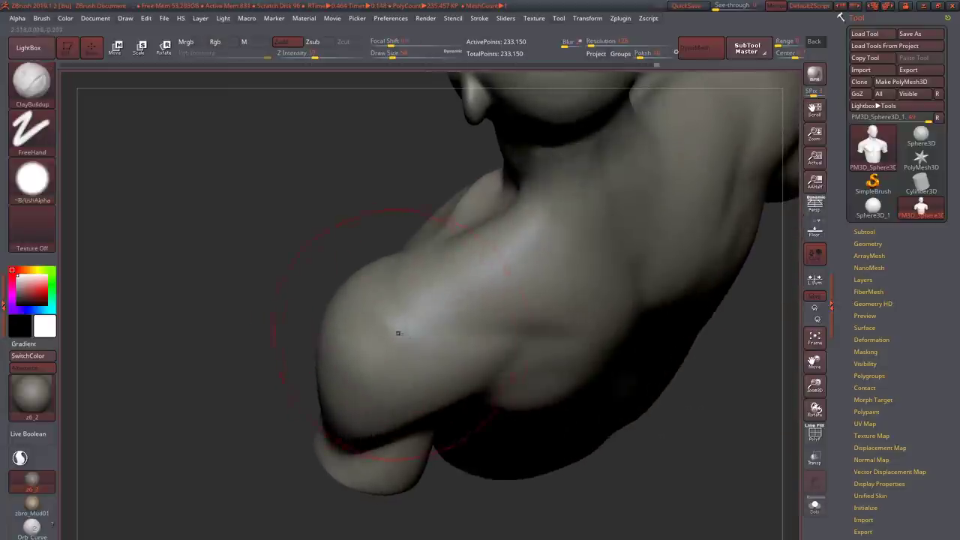
{"action": "key", "text": "b"}
{"action": "key", "text": "o"}
{"action": "key", "text": "c"}
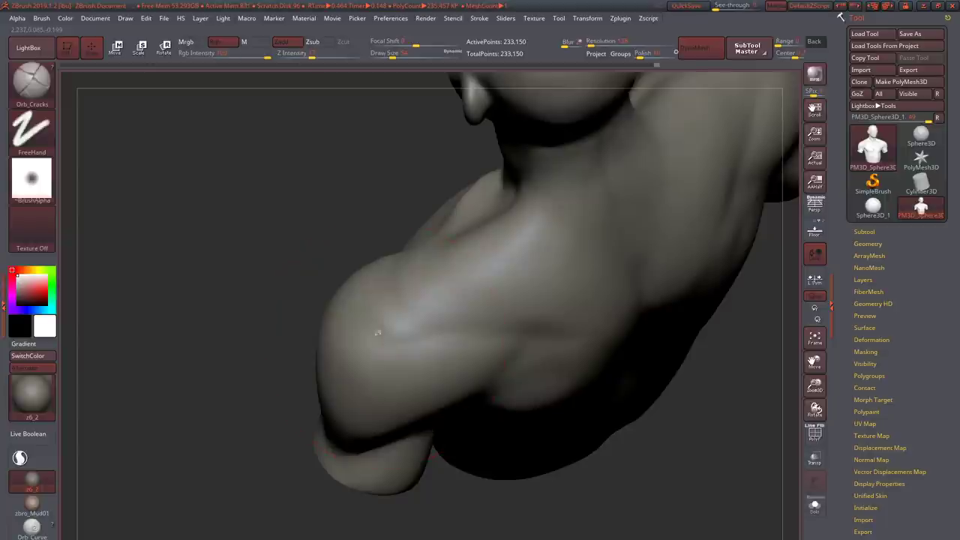
- Build up the collarbone from the base of the neck to the shoulder with ClayBuildup and smooth it
{"action": "key", "text": "b"}
{"action": "key", "text": "c"}
{"action": "key", "text": "b"}
{"action": "right_click_drag", "start_coordinate": [376, 314], "coordinate": [390, 337]}
{"action": "right_click_drag", "start_coordinate": [392, 294], "coordinate": [389, 262]}
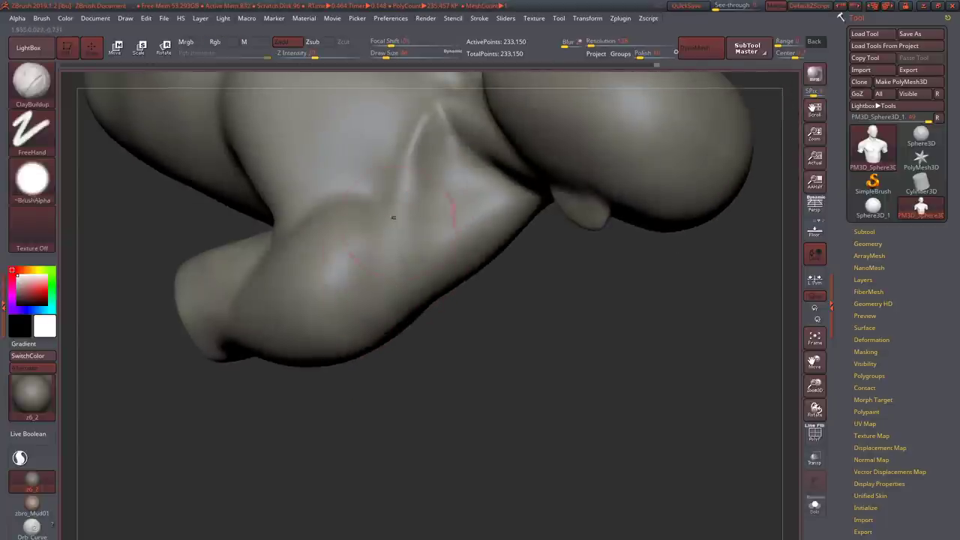
{"action": "right_click_drag", "start_coordinate": [393, 218], "coordinate": [418, 189]}
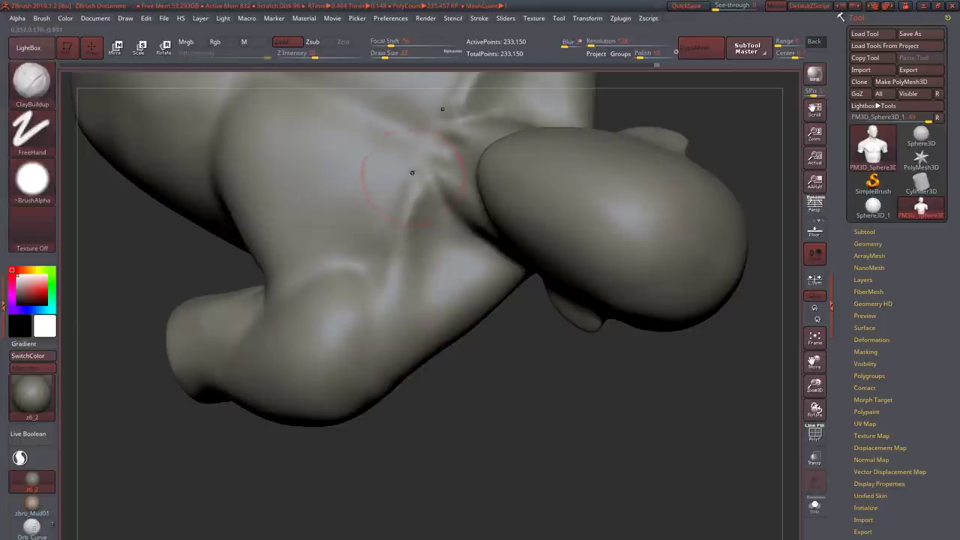
{"action": "mouse_move", "coordinate": [390, 282]}
{"action": "right_mouse_down"}
{"action": "mouse_move", "coordinate": [384, 196]}
{"action": "mouse_move", "coordinate": [407, 204]}
{"action": "right_mouse_up"}
{"action": "key", "text": "shift"}
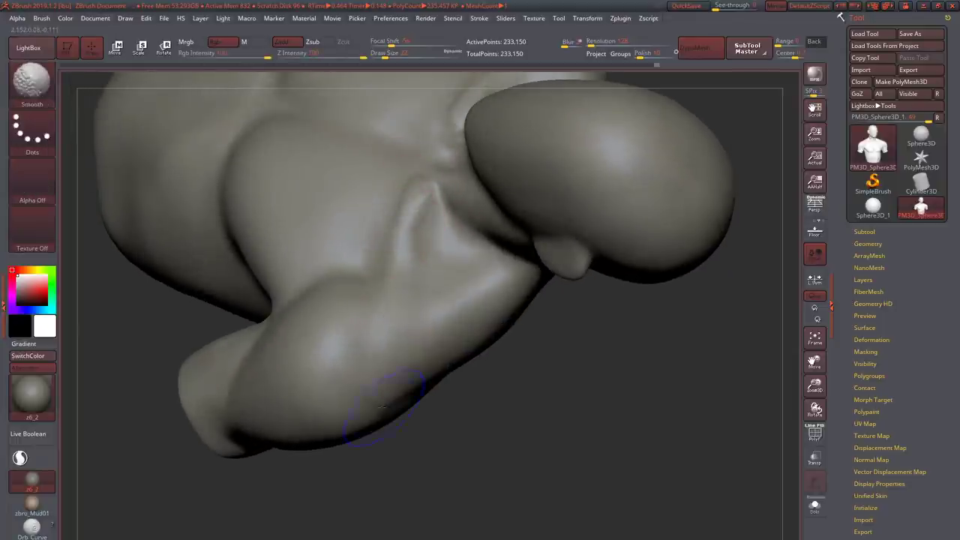
{"action": "mouse_move", "coordinate": [317, 400]}
{"action": "right_mouse_down"}
{"action": "mouse_move", "coordinate": [326, 402]}
{"action": "mouse_move", "coordinate": [298, 369]}
{"action": "mouse_move", "coordinate": [364, 300]}
{"action": "mouse_move", "coordinate": [343, 288]}
{"action": "right_mouse_up"}
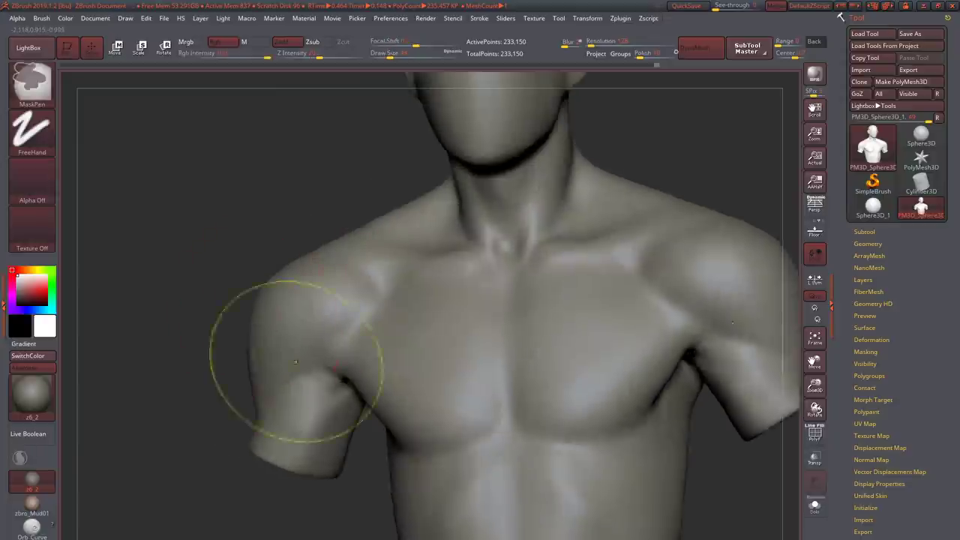
- Shape the front of the upper arm below the shoulder muscle with ClayBuildup and DamStandard, and smooth it
{"action": "mouse_move", "coordinate": [300, 343]}
{"action": "right_mouse_down"}
{"action": "mouse_move", "coordinate": [319, 379]}
{"action": "mouse_move", "coordinate": [315, 402]}
{"action": "right_mouse_up"}
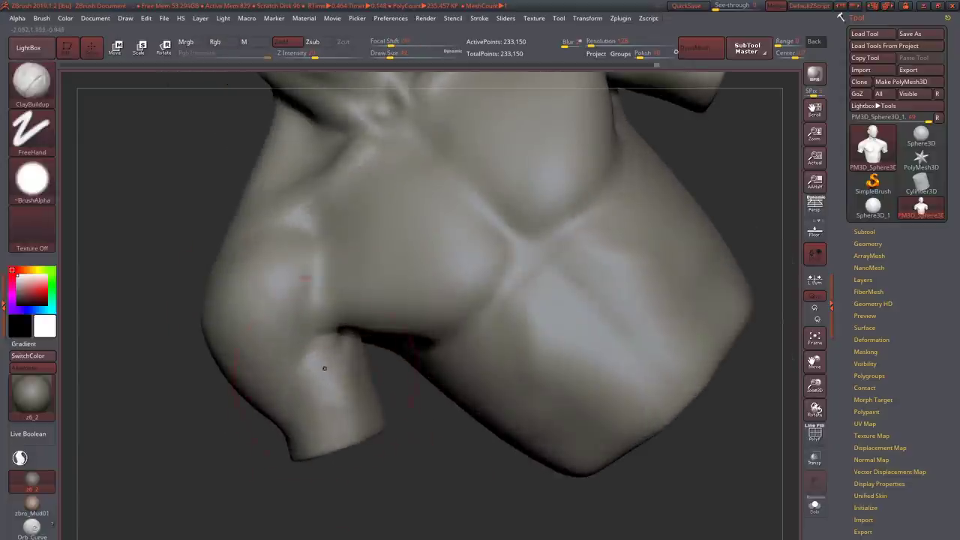
{"action": "mouse_move", "coordinate": [335, 363]}
{"action": "right_mouse_down"}
{"action": "mouse_move", "coordinate": [348, 344]}
{"action": "mouse_move", "coordinate": [312, 366]}
{"action": "mouse_move", "coordinate": [289, 321]}
{"action": "mouse_move", "coordinate": [335, 296]}
{"action": "mouse_move", "coordinate": [270, 348]}
{"action": "mouse_move", "coordinate": [303, 353]}
{"action": "mouse_move", "coordinate": [220, 366]}
{"action": "right_mouse_up"}
{"action": "key", "text": "b"}
{"action": "key", "text": "d"}
{"action": "key", "text": "s"}
{"action": "key", "text": "b"}
{"action": "key", "text": "c"}
{"action": "key", "text": "b"}
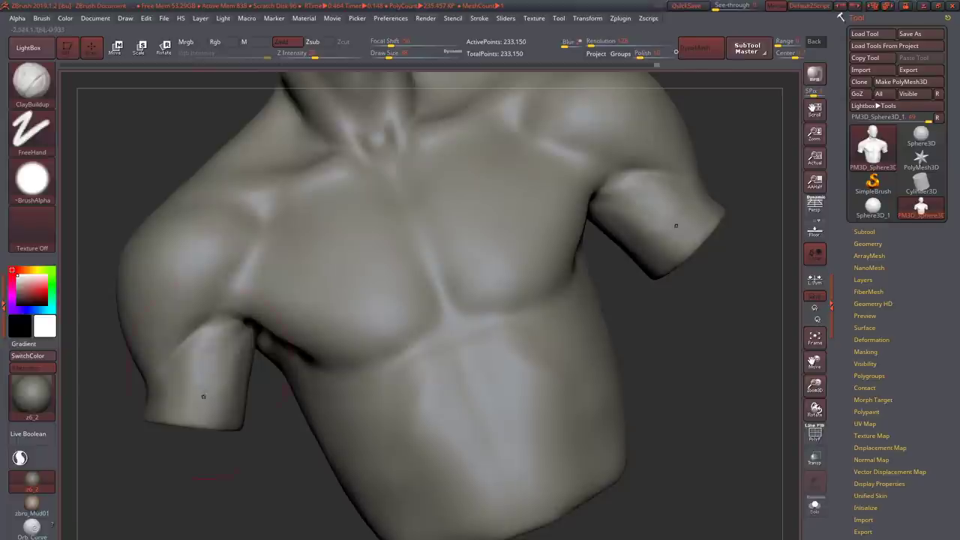
{"action": "key", "text": "shift"}
- Carve the creases between the collarbone, chest and front shoulder muscle with Orb_Cracks
{"action": "mouse_move", "coordinate": [220, 367]}
{"action": "right_mouse_down"}
{"action": "mouse_move", "coordinate": [183, 161]}
{"action": "mouse_move", "coordinate": [248, 277]}
{"action": "mouse_move", "coordinate": [322, 330]}
{"action": "right_mouse_up"}
{"action": "mouse_move", "coordinate": [361, 300]}
{"action": "right_mouse_down"}
{"action": "mouse_move", "coordinate": [465, 308]}
{"action": "mouse_move", "coordinate": [439, 272]}
{"action": "mouse_move", "coordinate": [424, 278]}
{"action": "right_mouse_up"}
{"action": "key", "text": "b"}
{"action": "key", "text": "o"}
{"action": "key", "text": "c"}
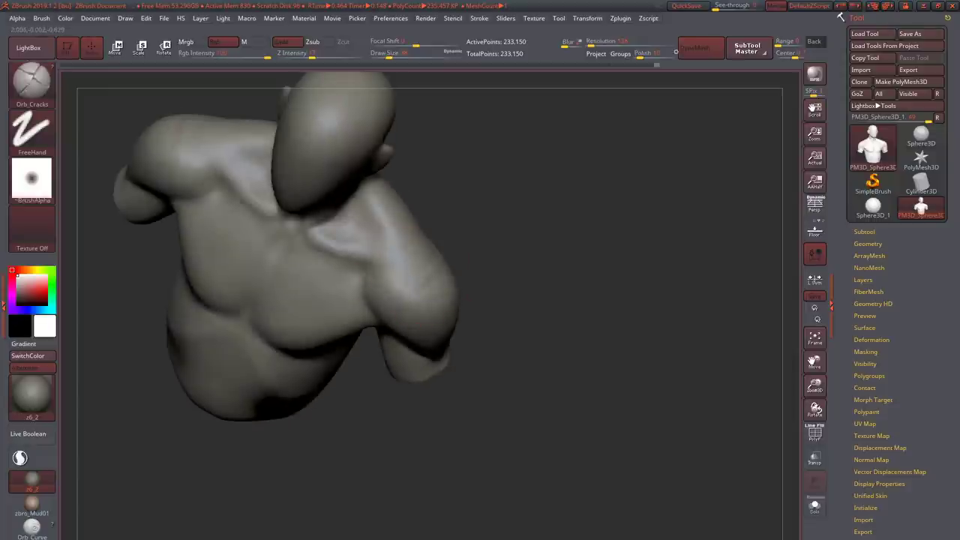
{"action": "right_click_drag", "start_coordinate": [350, 277], "coordinate": [412, 249]}
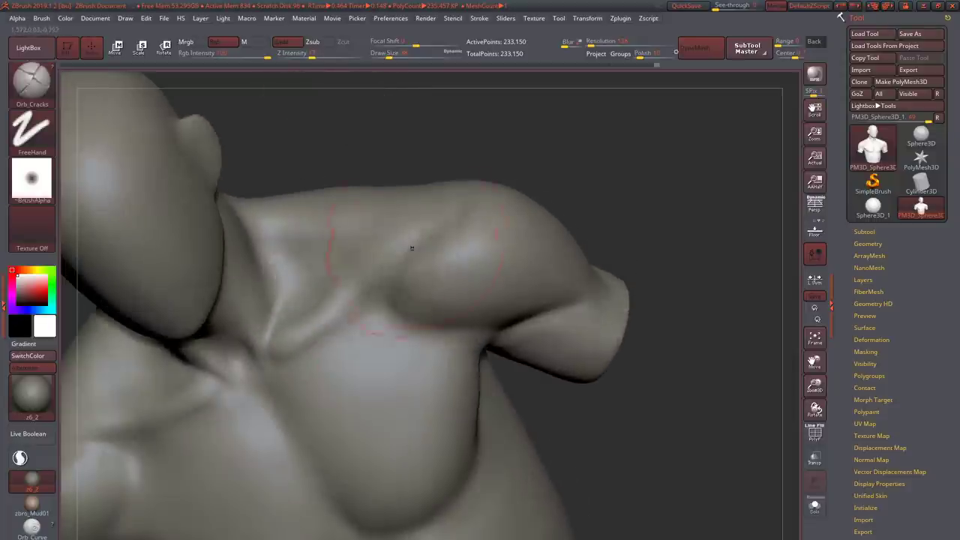
{"action": "right_click_drag", "start_coordinate": [347, 295], "coordinate": [376, 304]}
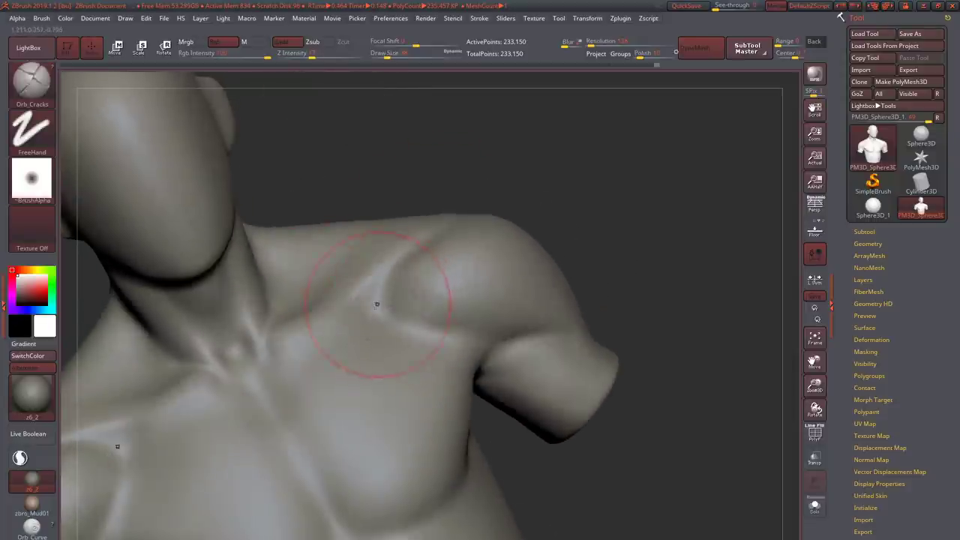
{"action": "mouse_move", "coordinate": [452, 346]}
{"action": "right_mouse_down"}
{"action": "mouse_move", "coordinate": [365, 317]}
{"action": "mouse_move", "coordinate": [301, 274]}
{"action": "mouse_move", "coordinate": [345, 297]}
{"action": "mouse_move", "coordinate": [304, 337]}
{"action": "right_mouse_up"}
- Sharpen the vertical groove between the two chest muscles with Orb_Cracks
{"action": "key", "text": "b"}
{"action": "key", "text": "o"}
{"action": "key", "text": "c"}
{"action": "left_click_drag", "start_coordinate": [382, 337], "coordinate": [385, 438]}
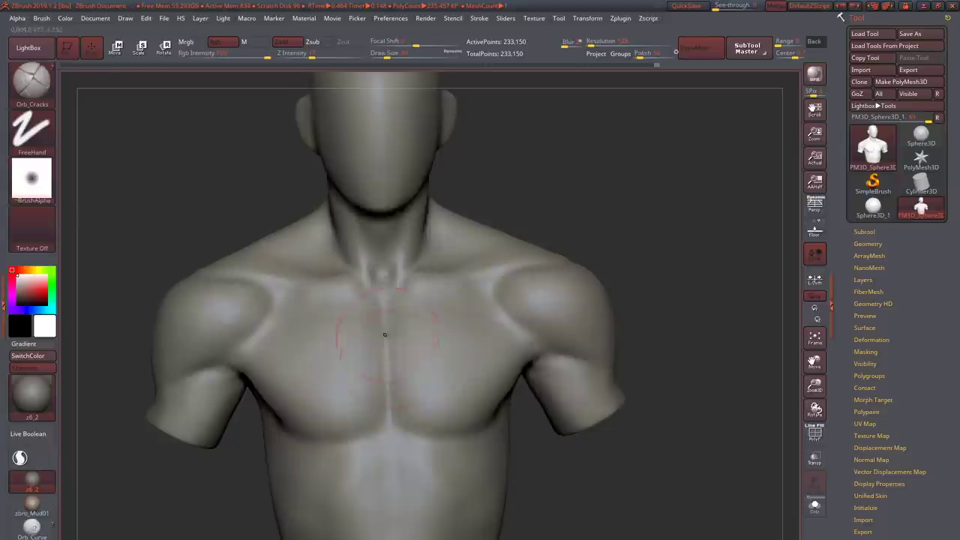
{"action": "right_click_drag", "start_coordinate": [385, 438], "coordinate": [457, 420]}
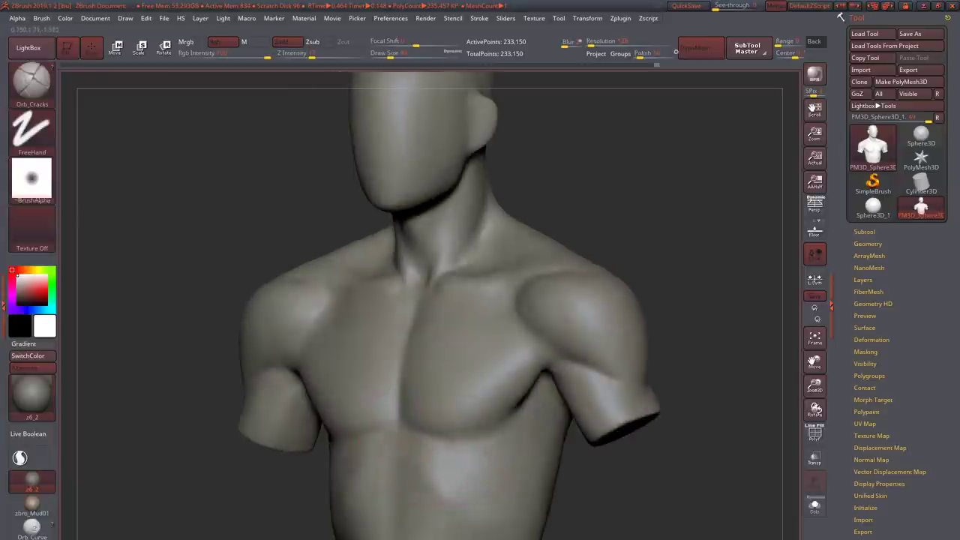
- Build up the shoulder blade and the back muscles beside the spine with ClayBuildup and smooth them
{"action": "mouse_move", "coordinate": [508, 451]}
{"action": "right_mouse_down", "text": "ctrl"}
{"action": "mouse_move", "coordinate": [480, 420]}
{"action": "mouse_move", "coordinate": [465, 450]}
{"action": "mouse_move", "coordinate": [435, 457]}
{"action": "mouse_move", "coordinate": [365, 412]}
{"action": "mouse_move", "coordinate": [390, 315]}
{"action": "mouse_move", "coordinate": [399, 318]}
{"action": "mouse_move", "coordinate": [375, 398]}
{"action": "mouse_move", "coordinate": [340, 427]}
{"action": "mouse_move", "coordinate": [367, 471]}
{"action": "mouse_move", "coordinate": [373, 427]}
{"action": "mouse_move", "coordinate": [300, 450]}
{"action": "mouse_move", "coordinate": [250, 450]}
{"action": "mouse_move", "coordinate": [341, 510]}
{"action": "right_mouse_up", "text": "ctrl"}
{"action": "key", "text": "b"}
{"action": "key", "text": "c"}
{"action": "key", "text": "b"}
{"action": "key", "text": "b"}
{"action": "key", "text": "m"}
{"action": "key", "text": "v"}
{"action": "key", "text": "b"}
{"action": "key", "text": "c"}
{"action": "key", "text": "b"}
{"action": "mouse_move", "coordinate": [255, 501]}
{"action": "left_mouse_down"}
{"action": "mouse_move", "coordinate": [267, 485]}
{"action": "mouse_move", "coordinate": [250, 491]}
{"action": "left_mouse_up"}
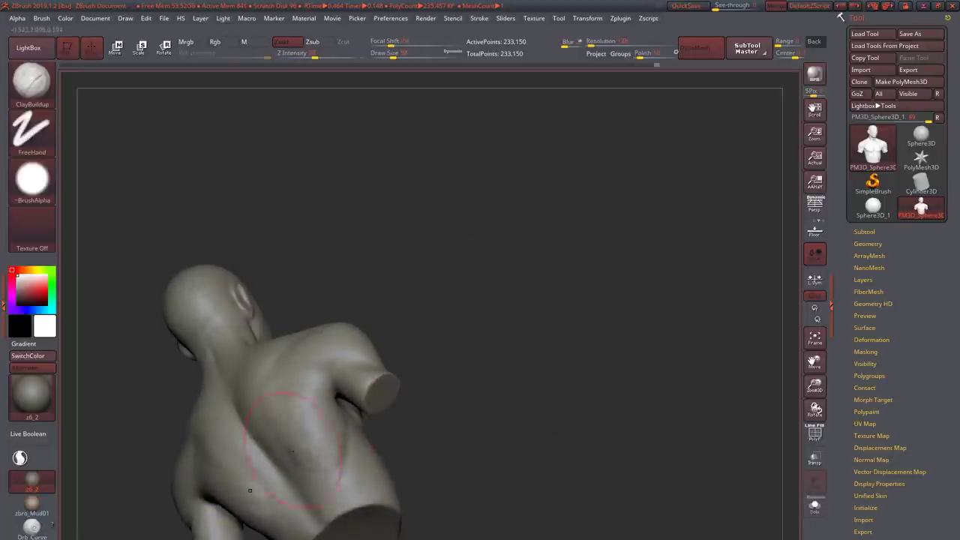
{"action": "right_click_drag", "start_coordinate": [314, 450], "coordinate": [257, 461]}
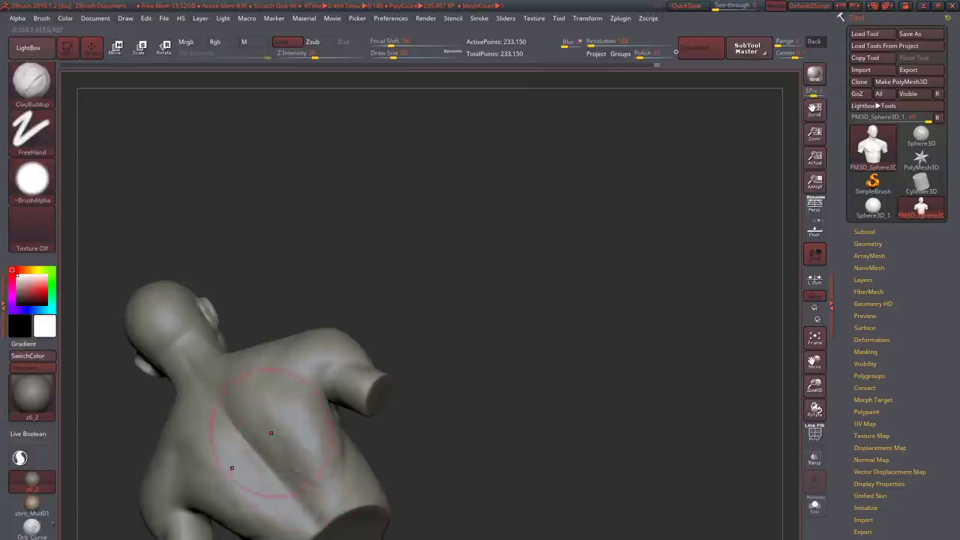
{"action": "right_click_drag", "start_coordinate": [300, 420], "coordinate": [289, 409]}
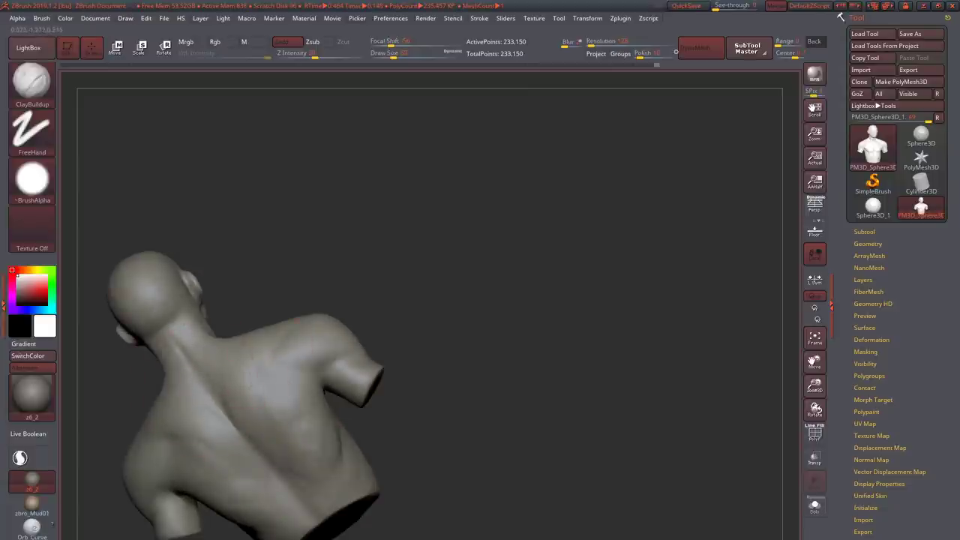
- Shape the side of the neck and its transition into the trapezius with ClayBuildup, and smooth it
{"action": "mouse_move", "coordinate": [191, 357]}
{"action": "right_mouse_down"}
{"action": "mouse_move", "coordinate": [161, 341]}
{"action": "mouse_move", "coordinate": [278, 407]}
{"action": "right_mouse_up"}
{"action": "key", "text": "b"}
{"action": "key", "text": "s"}
{"action": "key", "text": "t"}
{"action": "key", "text": "b"}
{"action": "key", "text": "c"}
{"action": "key", "text": "b"}
{"action": "key", "text": "ctrl"}
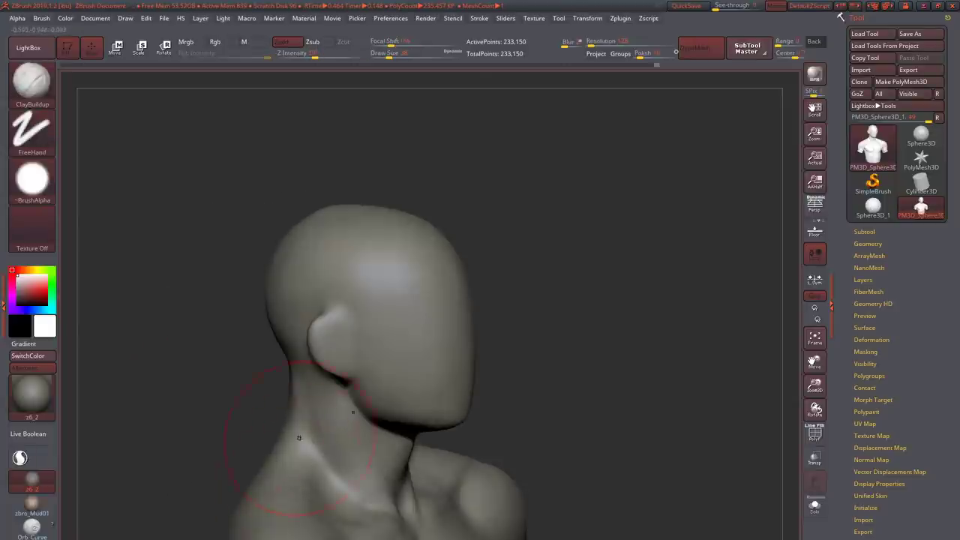
{"action": "right_click_drag", "start_coordinate": [293, 349], "coordinate": [287, 385]}
{"action": "right_click_drag", "start_coordinate": [327, 411], "coordinate": [309, 424]}
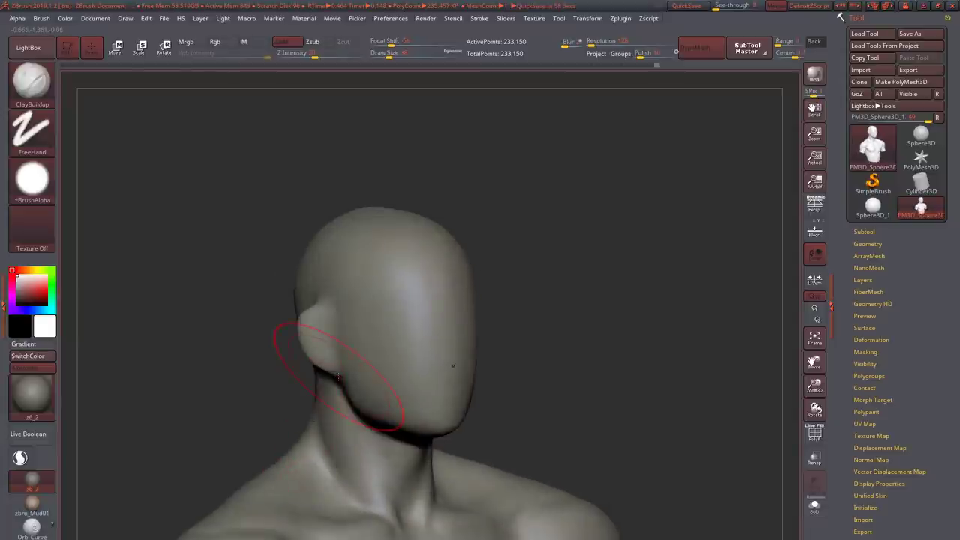
{"action": "mouse_move", "coordinate": [338, 377]}
{"action": "right_mouse_down"}
{"action": "mouse_move", "coordinate": [417, 343]}
{"action": "mouse_move", "coordinate": [446, 286]}
{"action": "mouse_move", "coordinate": [450, 384]}
{"action": "mouse_move", "coordinate": [465, 405]}
{"action": "mouse_move", "coordinate": [475, 370]}
{"action": "mouse_move", "coordinate": [570, 352]}
{"action": "mouse_move", "coordinate": [487, 353]}
{"action": "mouse_move", "coordinate": [407, 216]}
{"action": "right_mouse_up"}
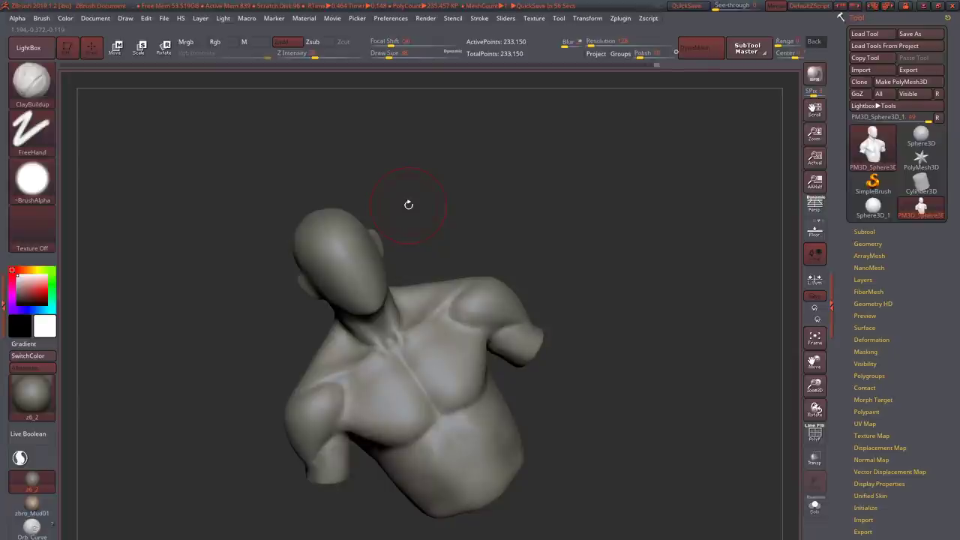
- Build up the upper back between the shoulder blades with ClayBuildup and refine the spine groove with the Standard brush
{"action": "mouse_move", "coordinate": [408, 204]}
{"action": "right_mouse_down"}
{"action": "mouse_move", "coordinate": [465, 347]}
{"action": "mouse_move", "coordinate": [524, 406]}
{"action": "mouse_move", "coordinate": [556, 369]}
{"action": "right_mouse_up"}
{"action": "mouse_move", "coordinate": [533, 414]}
{"action": "right_mouse_down"}
{"action": "mouse_move", "coordinate": [580, 408]}
{"action": "mouse_move", "coordinate": [592, 430]}
{"action": "mouse_move", "coordinate": [617, 379]}
{"action": "mouse_move", "coordinate": [567, 330]}
{"action": "mouse_move", "coordinate": [510, 467]}
{"action": "mouse_move", "coordinate": [525, 420]}
{"action": "mouse_move", "coordinate": [495, 450]}
{"action": "mouse_move", "coordinate": [480, 510]}
{"action": "mouse_move", "coordinate": [488, 503]}
{"action": "right_mouse_up"}
{"action": "mouse_move", "coordinate": [450, 323]}
{"action": "right_mouse_down"}
{"action": "mouse_move", "coordinate": [386, 278]}
{"action": "mouse_move", "coordinate": [396, 276]}
{"action": "right_mouse_up"}
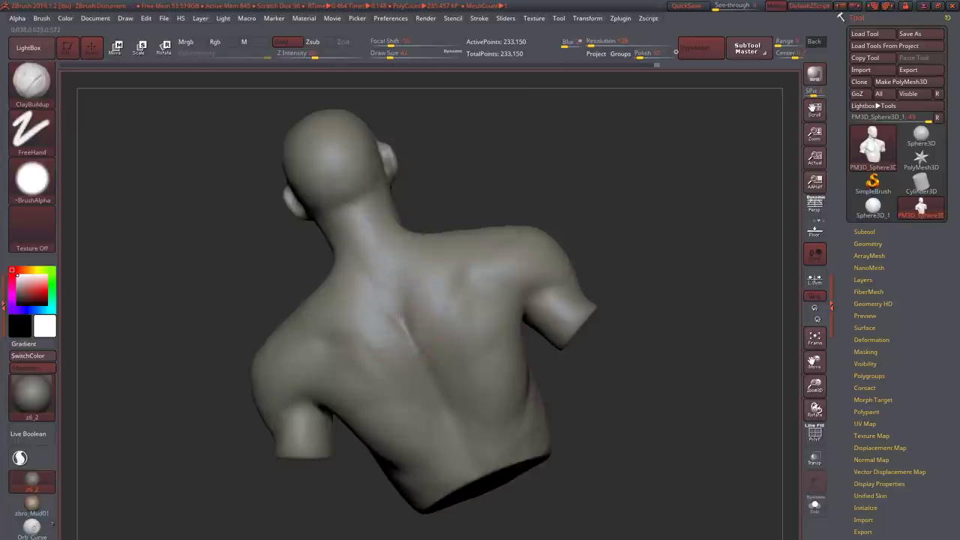
{"action": "mouse_move", "coordinate": [345, 203]}
{"action": "right_mouse_down"}
{"action": "mouse_move", "coordinate": [397, 290]}
{"action": "mouse_move", "coordinate": [438, 313]}
{"action": "right_mouse_up"}
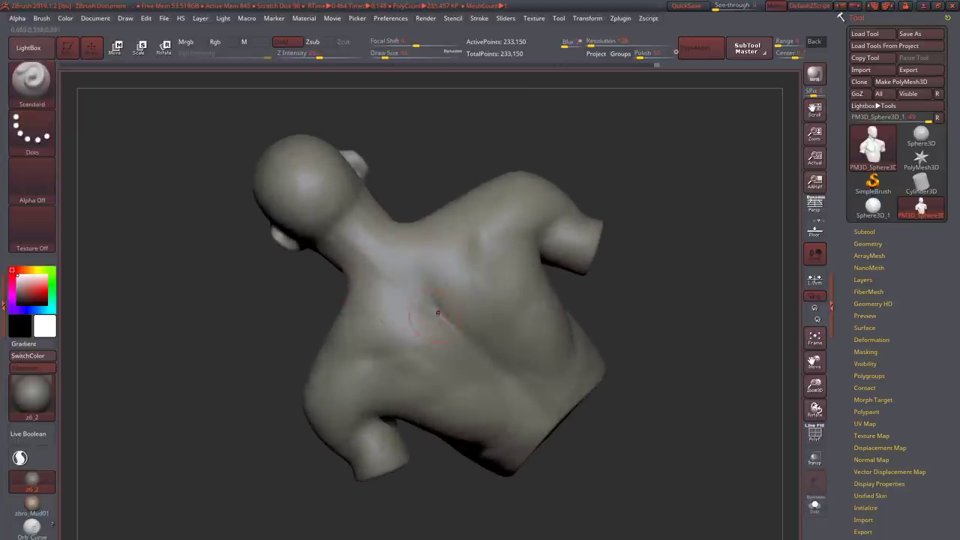
{"action": "right_click_drag", "start_coordinate": [487, 351], "coordinate": [482, 354]}
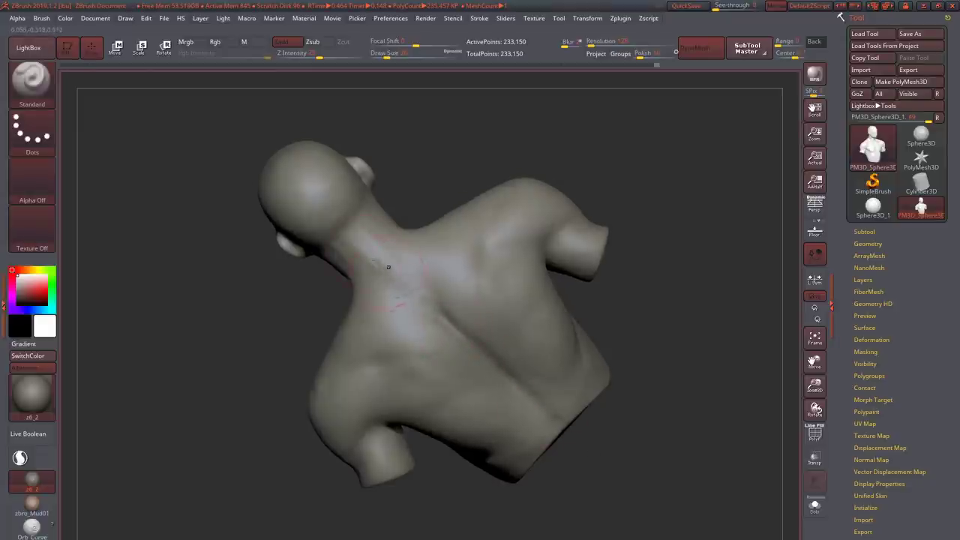
{"action": "mouse_move", "coordinate": [352, 248]}
{"action": "right_mouse_down"}
{"action": "mouse_move", "coordinate": [396, 262]}
{"action": "mouse_move", "coordinate": [368, 268]}
{"action": "mouse_move", "coordinate": [398, 289]}
{"action": "mouse_move", "coordinate": [393, 273]}
{"action": "mouse_move", "coordinate": [432, 249]}
{"action": "right_mouse_up"}
- Refine the neck muscle running from behind the ear to the collarbone with ClayBuildup
{"action": "key", "text": "b"}
{"action": "key", "text": "c"}
{"action": "key", "text": "b"}
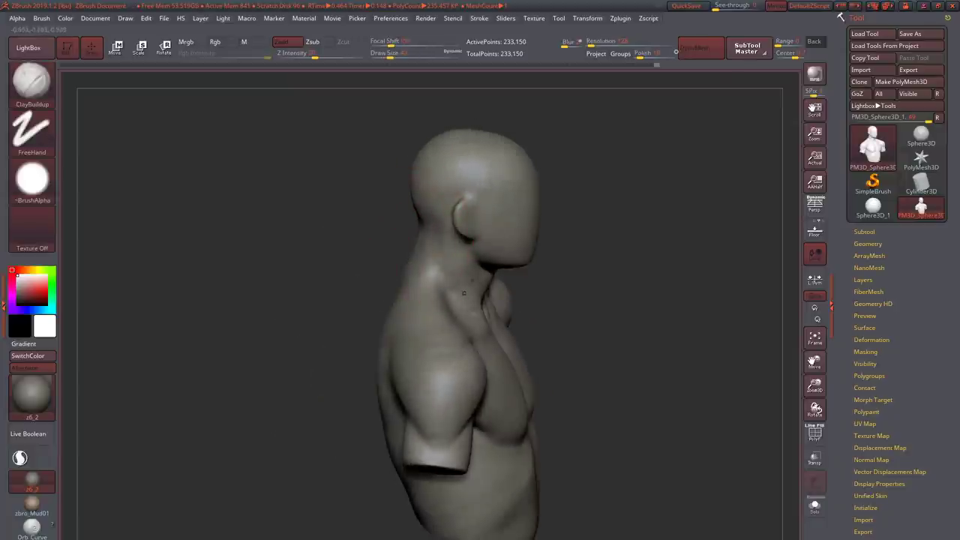
{"action": "mouse_move", "coordinate": [463, 292]}
{"action": "right_mouse_down"}
{"action": "mouse_move", "coordinate": [501, 297]}
{"action": "mouse_move", "coordinate": [453, 330]}
{"action": "mouse_move", "coordinate": [504, 343]}
{"action": "mouse_move", "coordinate": [498, 321]}
{"action": "mouse_move", "coordinate": [467, 363]}
{"action": "mouse_move", "coordinate": [450, 345]}
{"action": "mouse_move", "coordinate": [421, 385]}
{"action": "mouse_move", "coordinate": [475, 340]}
{"action": "right_mouse_up"}
{"action": "mouse_move", "coordinate": [454, 265]}
{"action": "right_mouse_down"}
{"action": "mouse_move", "coordinate": [518, 296]}
{"action": "mouse_move", "coordinate": [479, 182]}
{"action": "right_mouse_up"}
- Carve the pit of the neck and the top of the breastbone with Orb_Cracks
{"action": "key", "text": "b"}
{"action": "key", "text": "o"}
{"action": "key", "text": "c"}
{"action": "right_click_drag", "start_coordinate": [561, 348], "coordinate": [563, 375]}
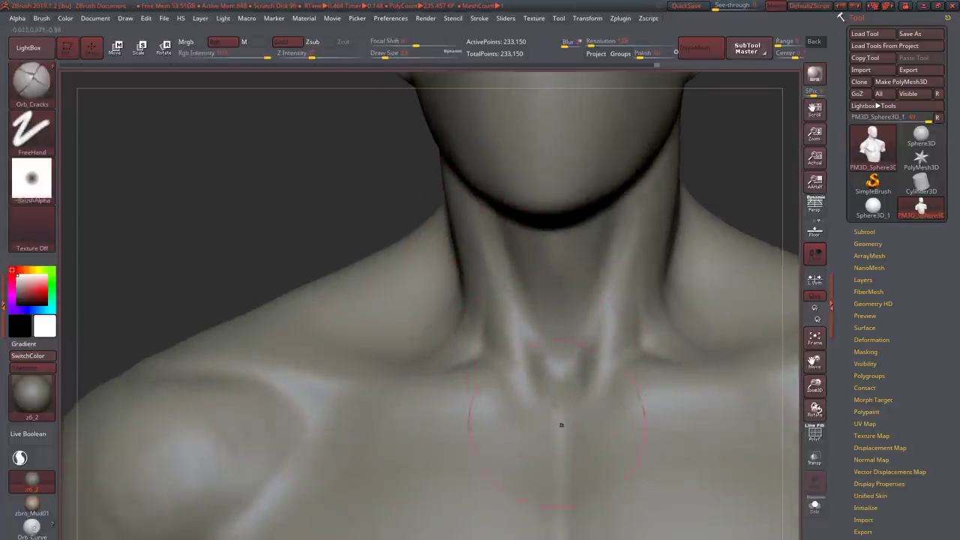
{"action": "mouse_move", "coordinate": [559, 438]}
{"action": "right_mouse_down"}
{"action": "mouse_move", "coordinate": [562, 323]}
{"action": "mouse_move", "coordinate": [564, 346]}
{"action": "mouse_move", "coordinate": [592, 345]}
{"action": "mouse_move", "coordinate": [560, 381]}
{"action": "mouse_move", "coordinate": [602, 386]}
{"action": "right_mouse_up"}
- Refine the inner ends of the collarbones and the neck tendons with Move, Standard and Orb_Cracks
{"action": "key", "text": "b"}
{"action": "key", "text": "m"}
{"action": "key", "text": "v"}
{"action": "key", "text": "b"}
{"action": "key", "text": "s"}
{"action": "key", "text": "t"}
{"action": "key", "text": "b"}
{"action": "key", "text": "o"}
{"action": "key", "text": "c"}
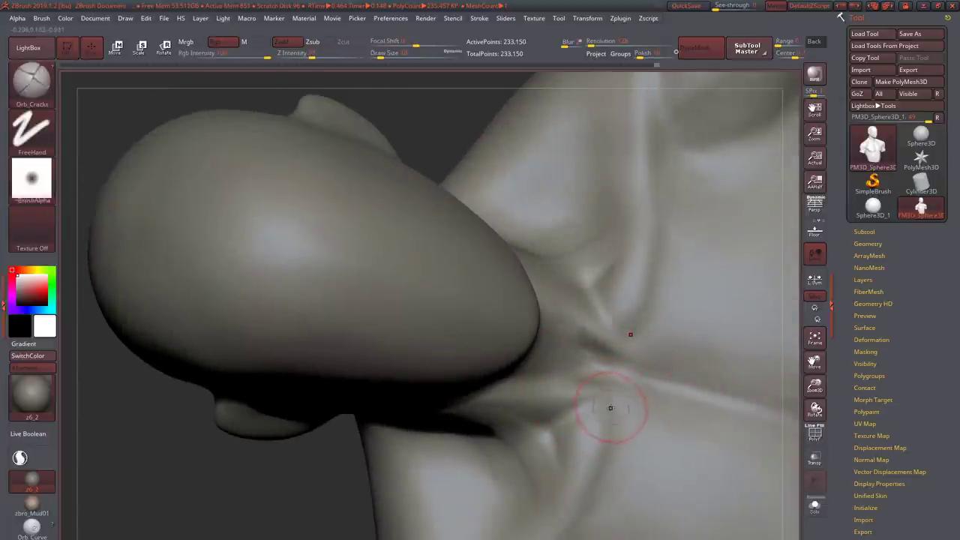
{"action": "mouse_move", "coordinate": [526, 300]}
{"action": "left_mouse_down"}
{"action": "mouse_move", "coordinate": [555, 315]}
{"action": "mouse_move", "coordinate": [586, 353]}
{"action": "mouse_move", "coordinate": [615, 443]}
{"action": "left_mouse_up"}
{"action": "mouse_move", "coordinate": [615, 443]}
{"action": "right_mouse_down", "text": "ctrl"}
{"action": "mouse_move", "coordinate": [577, 373]}
{"action": "mouse_move", "coordinate": [608, 287]}
{"action": "mouse_move", "coordinate": [611, 353]}
{"action": "mouse_move", "coordinate": [638, 450]}
{"action": "right_mouse_up", "text": "ctrl"}
{"action": "right_click_drag", "start_coordinate": [653, 490], "coordinate": [633, 350]}
- Refine the upper back and the nape around the spine with the Standard brush and ClayBuildup
{"action": "right_click_drag", "start_coordinate": [667, 322], "coordinate": [604, 409]}
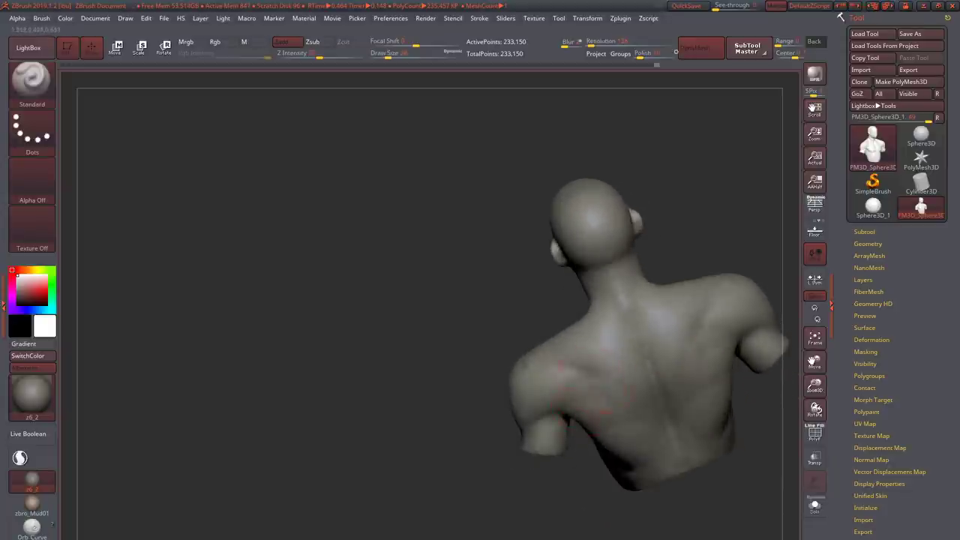
{"action": "mouse_move", "coordinate": [559, 368]}
{"action": "right_mouse_down"}
{"action": "mouse_move", "coordinate": [570, 375]}
{"action": "mouse_move", "coordinate": [465, 375]}
{"action": "mouse_move", "coordinate": [465, 330]}
{"action": "mouse_move", "coordinate": [597, 266]}
{"action": "mouse_move", "coordinate": [562, 259]}
{"action": "mouse_move", "coordinate": [604, 201]}
{"action": "right_mouse_up"}
{"action": "key", "text": "b"}
{"action": "key", "text": "c"}
{"action": "key", "text": "b"}
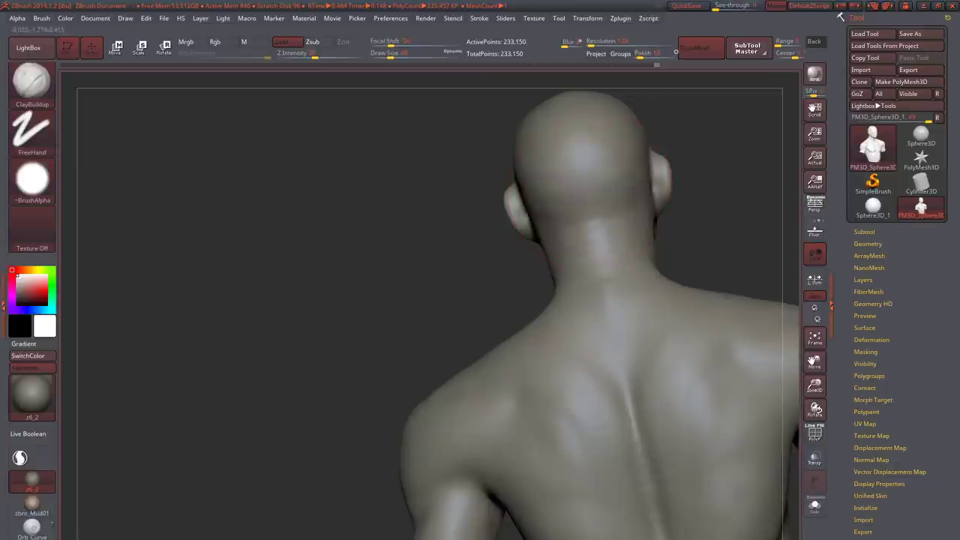
- Flatten the back of the head and nape with hPolish and rework the surface with ClayBuildup
{"action": "key", "text": "b"}
{"action": "key", "text": "h"}
{"action": "key", "text": "p"}
{"action": "mouse_move", "coordinate": [525, 180]}
{"action": "right_mouse_down"}
{"action": "mouse_move", "coordinate": [579, 203]}
{"action": "mouse_move", "coordinate": [567, 200]}
{"action": "mouse_move", "coordinate": [605, 202]}
{"action": "mouse_move", "coordinate": [570, 285]}
{"action": "right_mouse_up"}
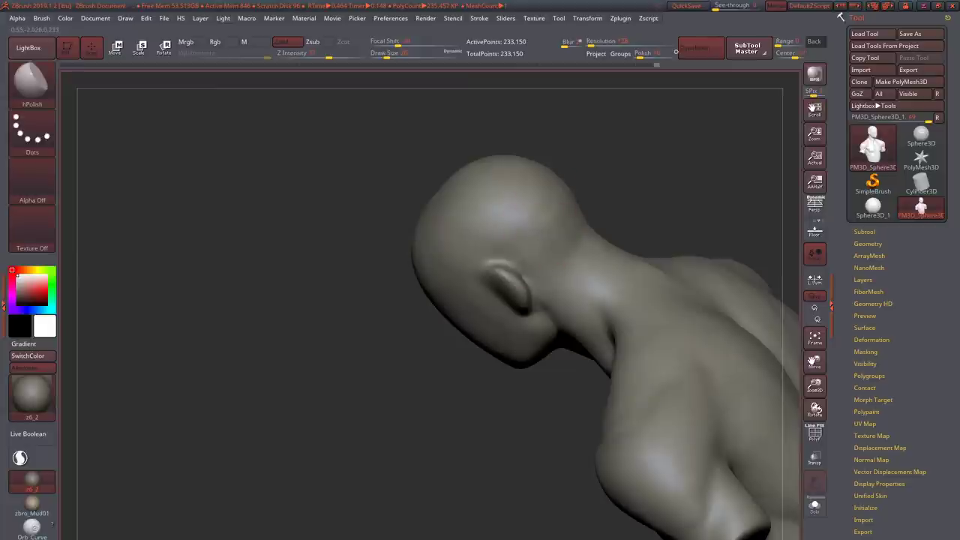
{"action": "key", "text": "b"}
{"action": "key", "text": "c"}
{"action": "key", "text": "b"}
{"action": "mouse_move", "coordinate": [523, 210]}
{"action": "right_mouse_down"}
{"action": "mouse_move", "coordinate": [542, 207]}
{"action": "mouse_move", "coordinate": [518, 247]}
{"action": "mouse_move", "coordinate": [535, 315]}
{"action": "mouse_move", "coordinate": [554, 330]}
{"action": "right_mouse_up"}
- Adjust the nape and throat silhouette in side view with the Move brush
{"action": "key", "text": "b"}
{"action": "key", "text": "m"}
{"action": "key", "text": "v"}
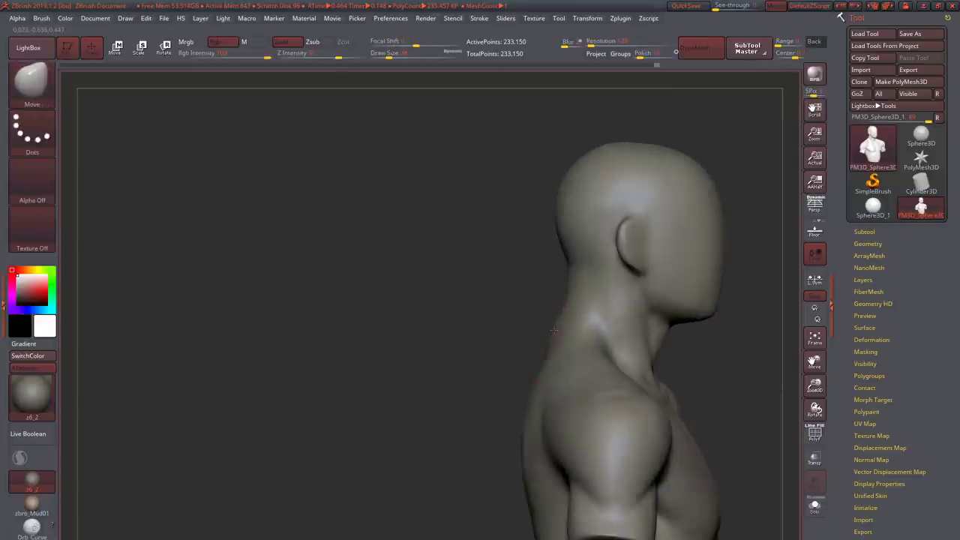
{"action": "right_click_drag", "start_coordinate": [570, 283], "coordinate": [613, 355], "text": "shift"}
{"action": "right_click_drag", "start_coordinate": [586, 304], "coordinate": [606, 348]}
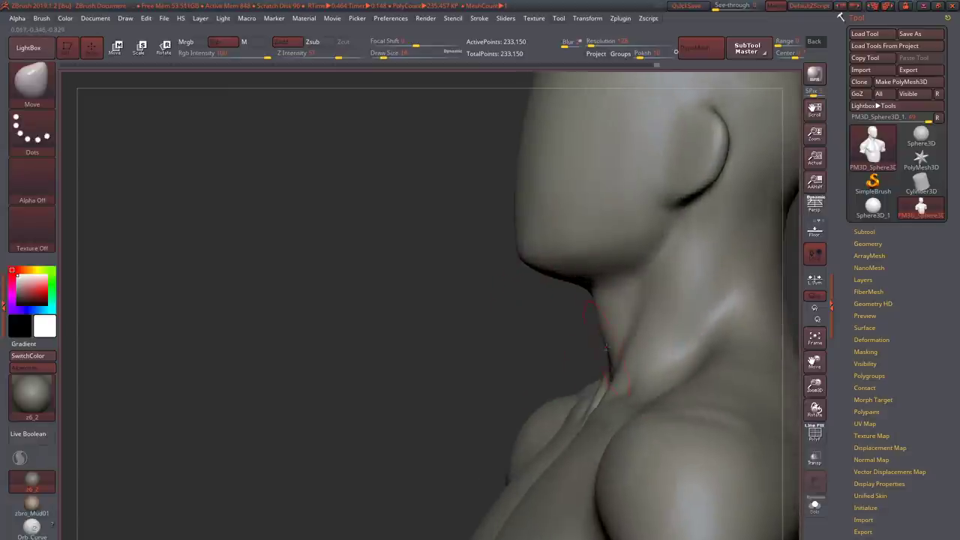
{"action": "mouse_move", "coordinate": [593, 310]}
{"action": "right_mouse_down"}
{"action": "mouse_move", "coordinate": [610, 207]}
{"action": "mouse_move", "coordinate": [650, 164]}
{"action": "right_mouse_up"}
- Define the jawline and the area beneath it toward the ear with the Standard brush
{"action": "key", "text": "b"}
{"action": "key", "text": "s"}
{"action": "key", "text": "t"}
{"action": "right_click_drag", "start_coordinate": [622, 200], "coordinate": [626, 228]}
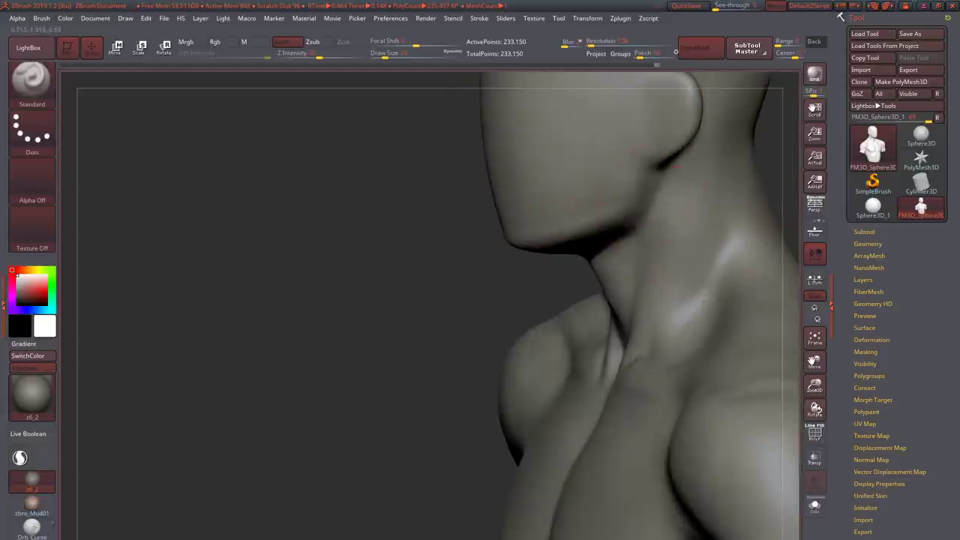
{"action": "mouse_move", "coordinate": [626, 187]}
{"action": "right_mouse_down"}
{"action": "mouse_move", "coordinate": [630, 142]}
{"action": "mouse_move", "coordinate": [617, 155]}
{"action": "mouse_move", "coordinate": [644, 259]}
{"action": "right_mouse_up"}
- Adjust the lower edge of the ear where it meets the jaw with the Move brush
{"action": "key", "text": "b"}
{"action": "key", "text": "m"}
{"action": "key", "text": "v"}
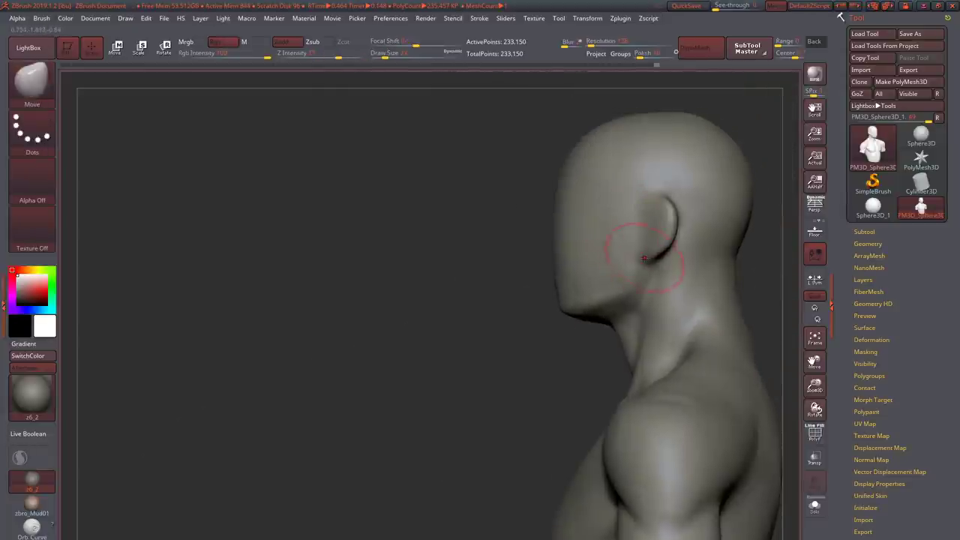
{"action": "left_click_drag", "start_coordinate": [648, 258], "coordinate": [652, 253]}
{"action": "mouse_move", "coordinate": [651, 252]}
{"action": "right_mouse_down"}
{"action": "mouse_move", "coordinate": [467, 210]}
{"action": "mouse_move", "coordinate": [480, 218]}
{"action": "mouse_move", "coordinate": [472, 225]}
{"action": "mouse_move", "coordinate": [514, 203]}
{"action": "mouse_move", "coordinate": [475, 229]}
{"action": "right_mouse_up"}
- Carve the crease behind the ear where it joins the head with DamStandard
{"action": "key", "text": "b"}
{"action": "key", "text": "d"}
{"action": "key", "text": "s"}
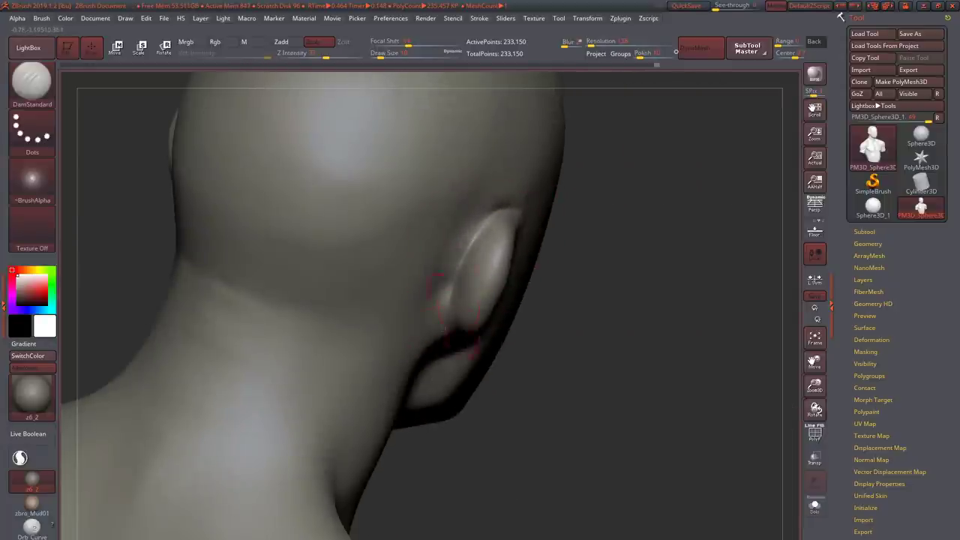
{"action": "mouse_move", "coordinate": [449, 315]}
{"action": "right_mouse_down"}
{"action": "mouse_move", "coordinate": [454, 345]}
{"action": "mouse_move", "coordinate": [483, 335]}
{"action": "right_mouse_up"}
- Shape the inner face of the ear with ClayBuildup and adjust its outline with the Move brush
{"action": "key", "text": "b"}
{"action": "key", "text": "c"}
{"action": "key", "text": "b"}
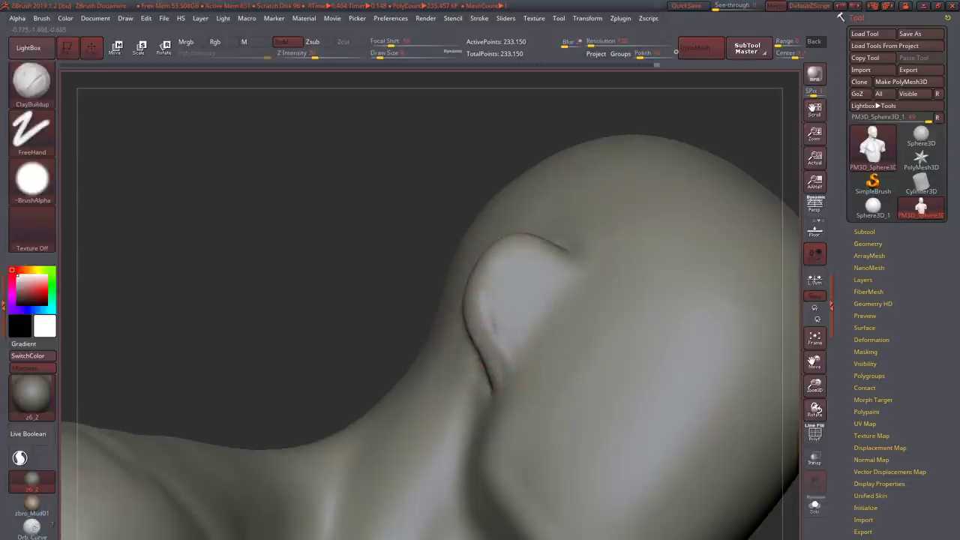
{"action": "right_click_drag", "start_coordinate": [502, 267], "coordinate": [488, 252]}
{"action": "key", "text": "b"}
{"action": "key", "text": "m"}
{"action": "key", "text": "v"}
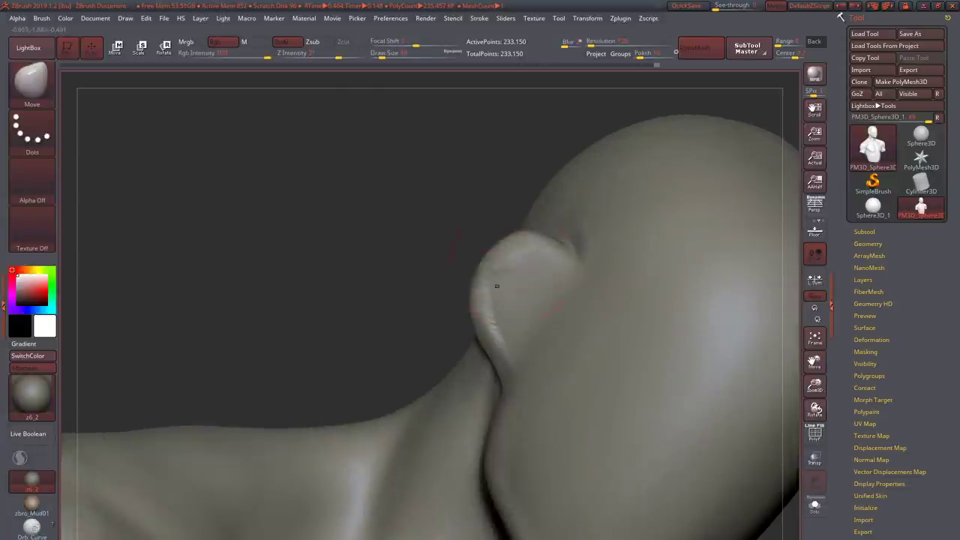
- Build up a raised rim around the upper and outer edge of the ear with ClayBuildup
{"action": "key", "text": "b"}
{"action": "key", "text": "c"}
{"action": "key", "text": "b"}
{"action": "right_click_drag", "start_coordinate": [437, 278], "coordinate": [560, 264]}
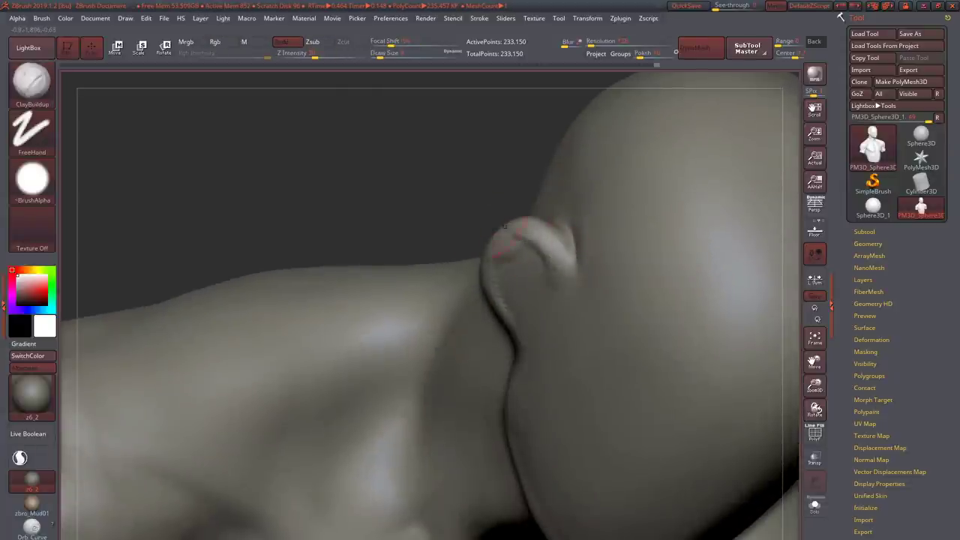
{"action": "right_click_drag", "start_coordinate": [504, 225], "coordinate": [583, 246]}
{"action": "right_click_drag", "start_coordinate": [589, 281], "coordinate": [568, 129]}
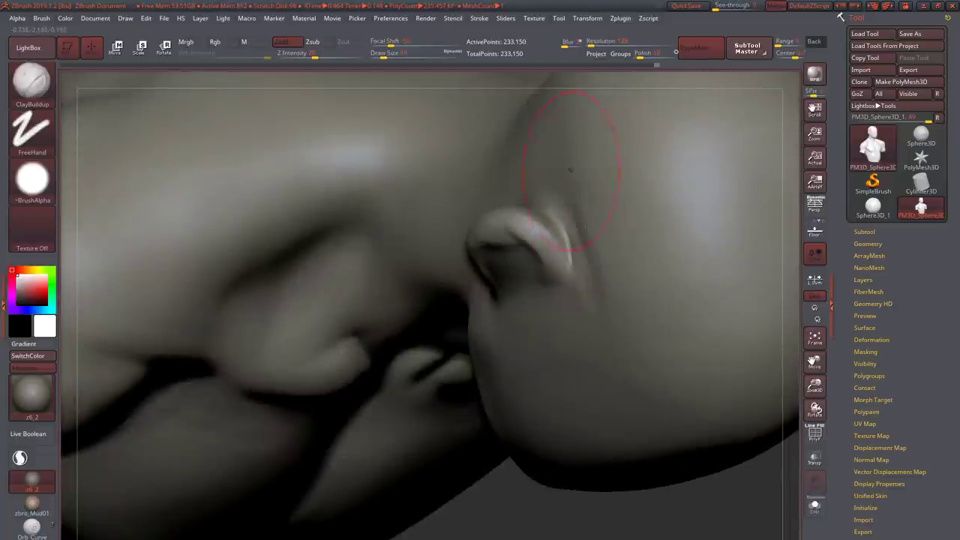
{"action": "right_click_drag", "start_coordinate": [592, 240], "coordinate": [559, 195]}
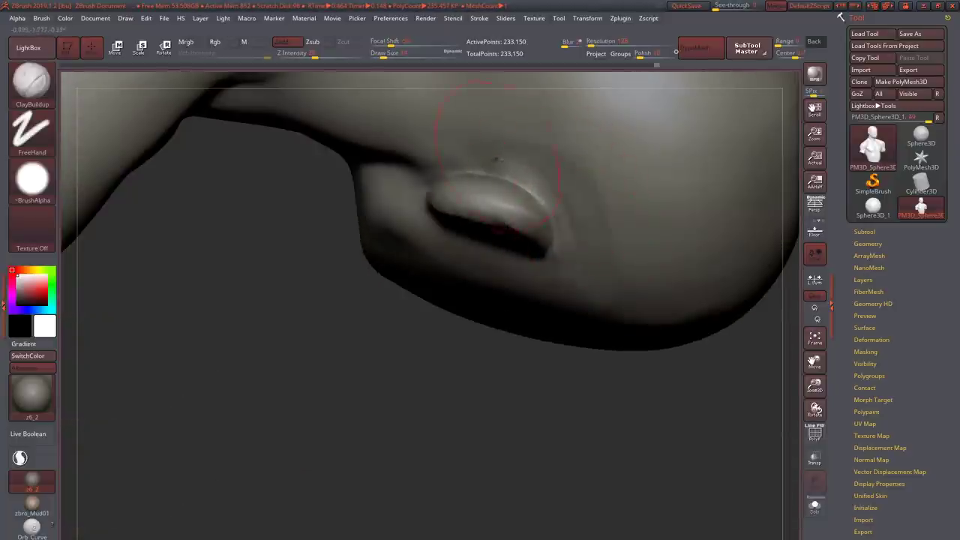
{"action": "mouse_move", "coordinate": [495, 159]}
{"action": "right_mouse_down"}
{"action": "mouse_move", "coordinate": [460, 193]}
{"action": "mouse_move", "coordinate": [450, 188]}
{"action": "mouse_move", "coordinate": [405, 248]}
{"action": "right_mouse_up"}
{"action": "mouse_move", "coordinate": [480, 300]}
{"action": "right_mouse_down", "text": "ctrl"}
{"action": "mouse_move", "coordinate": [495, 278]}
{"action": "mouse_move", "coordinate": [472, 188]}
{"action": "mouse_move", "coordinate": [495, 262]}
{"action": "mouse_move", "coordinate": [525, 300]}
{"action": "right_mouse_up", "text": "ctrl"}
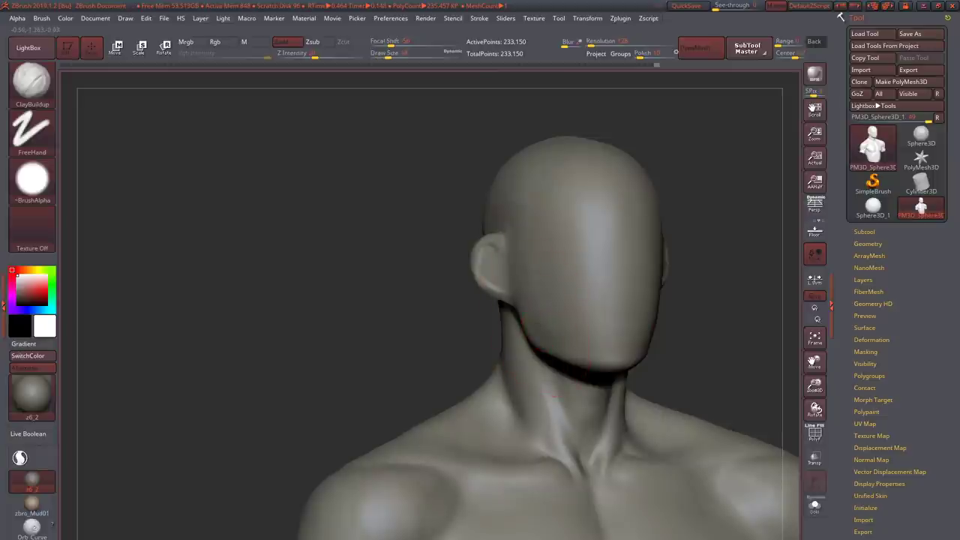
- Add a slight chin to the lower face and rework the inside of the ear with ClayBuildup
{"action": "right_click_drag", "start_coordinate": [533, 324], "coordinate": [492, 308]}
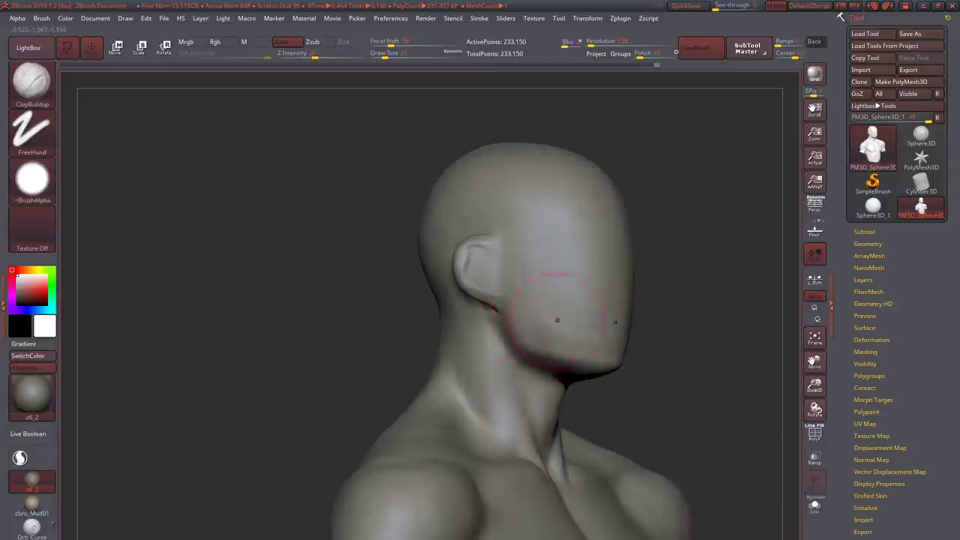
{"action": "mouse_move", "coordinate": [557, 321]}
{"action": "right_mouse_down"}
{"action": "mouse_move", "coordinate": [630, 331]}
{"action": "mouse_move", "coordinate": [488, 253]}
{"action": "mouse_move", "coordinate": [498, 275]}
{"action": "mouse_move", "coordinate": [540, 255]}
{"action": "mouse_move", "coordinate": [450, 247]}
{"action": "right_mouse_up"}
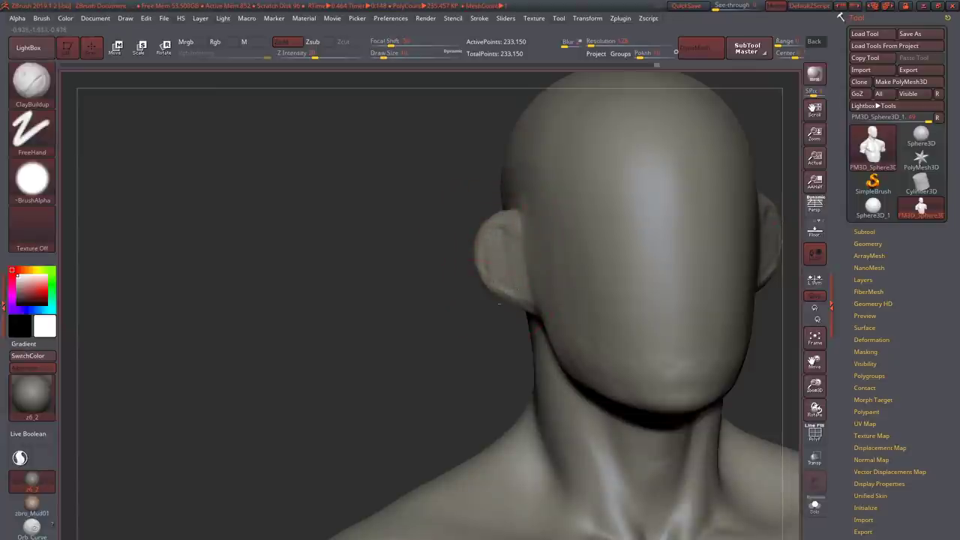
{"action": "right_click_drag", "start_coordinate": [502, 277], "coordinate": [492, 290]}
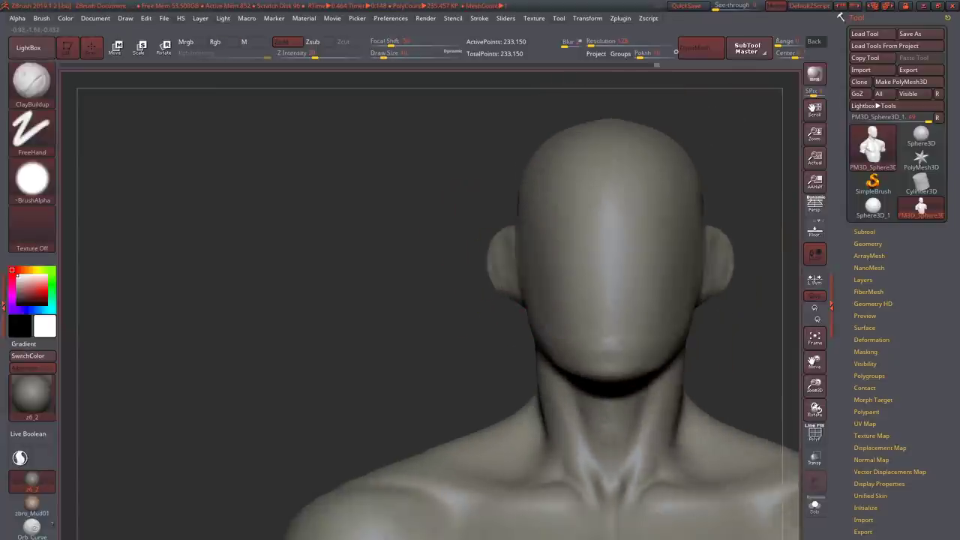
- Adjust the outer contour of the ears with the Move brush and flatten their surface with hPolish
{"action": "key", "text": "b"}
{"action": "key", "text": "m"}
{"action": "key", "text": "v"}
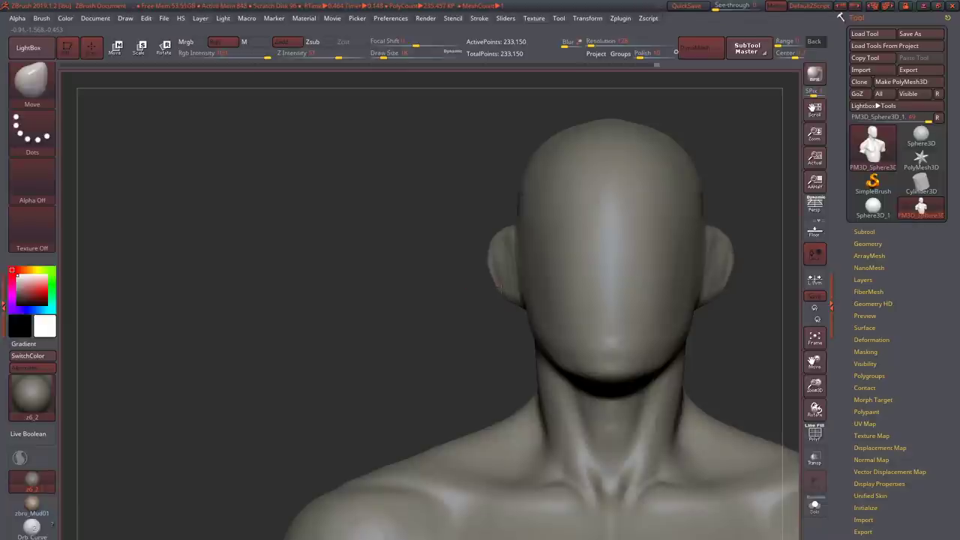
{"action": "right_click_drag", "start_coordinate": [375, 300], "coordinate": [480, 295]}
{"action": "key", "text": "b"}
{"action": "key", "text": "h"}
{"action": "key", "text": "p"}
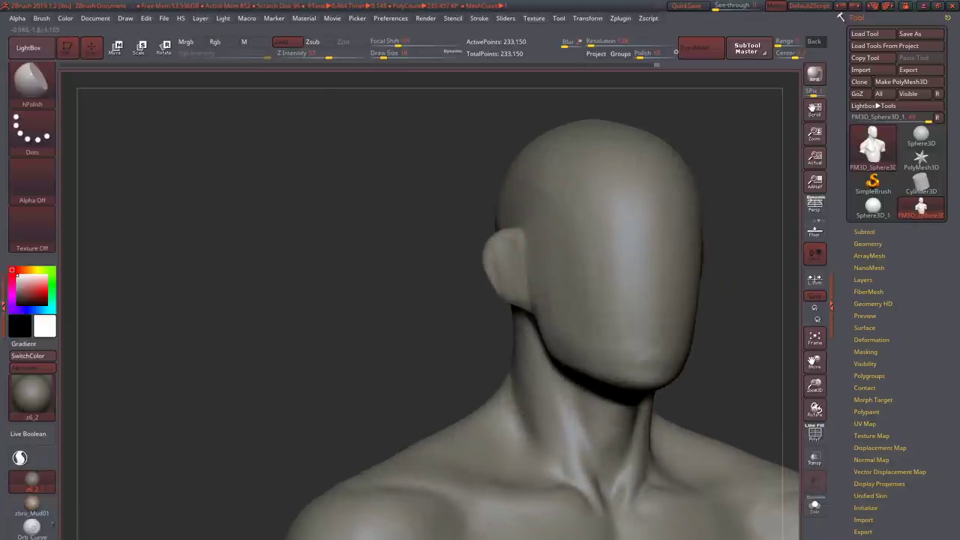
{"action": "mouse_move", "coordinate": [600, 360]}
{"action": "right_mouse_down", "text": "alt"}
{"action": "mouse_move", "coordinate": [600, 375]}
{"action": "mouse_move", "coordinate": [540, 382]}
{"action": "mouse_move", "coordinate": [632, 387]}
{"action": "mouse_move", "coordinate": [631, 403]}
{"action": "mouse_move", "coordinate": [600, 403]}
{"action": "mouse_move", "coordinate": [698, 419]}
{"action": "right_mouse_up", "text": "alt"}
- Build up the side of the neck below and behind the ear with ClayBuildup
{"action": "key", "text": "b"}
{"action": "key", "text": "c"}
{"action": "key", "text": "b"}
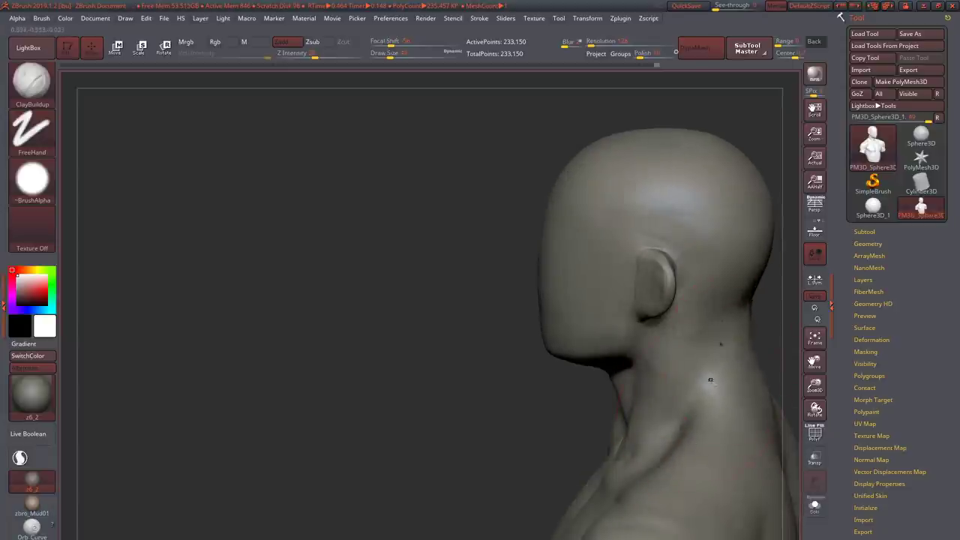
{"action": "right_click_drag", "start_coordinate": [711, 379], "coordinate": [693, 411]}
- Refine the top of the shoulder, the deltoid and the collarbone with ClayBuildup
{"action": "mouse_move", "coordinate": [622, 360]}
{"action": "right_mouse_down", "text": "ctrl"}
{"action": "mouse_move", "coordinate": [622, 382]}
{"action": "mouse_move", "coordinate": [520, 405]}
{"action": "mouse_move", "coordinate": [522, 391]}
{"action": "mouse_move", "coordinate": [532, 405]}
{"action": "mouse_move", "coordinate": [563, 357]}
{"action": "mouse_move", "coordinate": [562, 368]}
{"action": "mouse_move", "coordinate": [615, 365]}
{"action": "mouse_move", "coordinate": [622, 339]}
{"action": "mouse_move", "coordinate": [606, 285]}
{"action": "mouse_move", "coordinate": [510, 348]}
{"action": "mouse_move", "coordinate": [518, 368]}
{"action": "mouse_move", "coordinate": [510, 345]}
{"action": "mouse_move", "coordinate": [525, 330]}
{"action": "mouse_move", "coordinate": [510, 315]}
{"action": "mouse_move", "coordinate": [493, 303]}
{"action": "mouse_move", "coordinate": [500, 357]}
{"action": "mouse_move", "coordinate": [473, 342]}
{"action": "mouse_move", "coordinate": [462, 365]}
{"action": "mouse_move", "coordinate": [442, 308]}
{"action": "mouse_move", "coordinate": [443, 336]}
{"action": "mouse_move", "coordinate": [472, 395]}
{"action": "right_mouse_up", "text": "ctrl"}
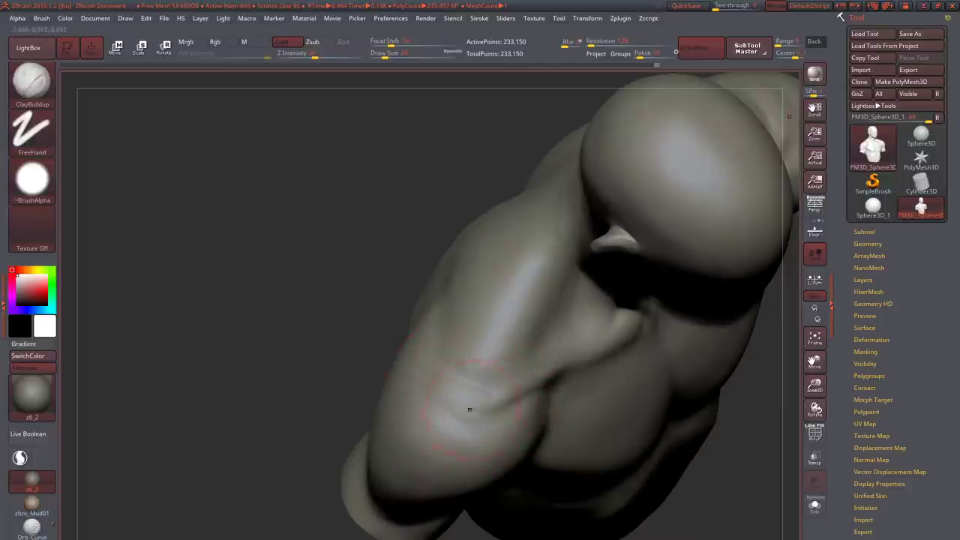
{"action": "right_click_drag", "start_coordinate": [426, 454], "coordinate": [493, 375]}
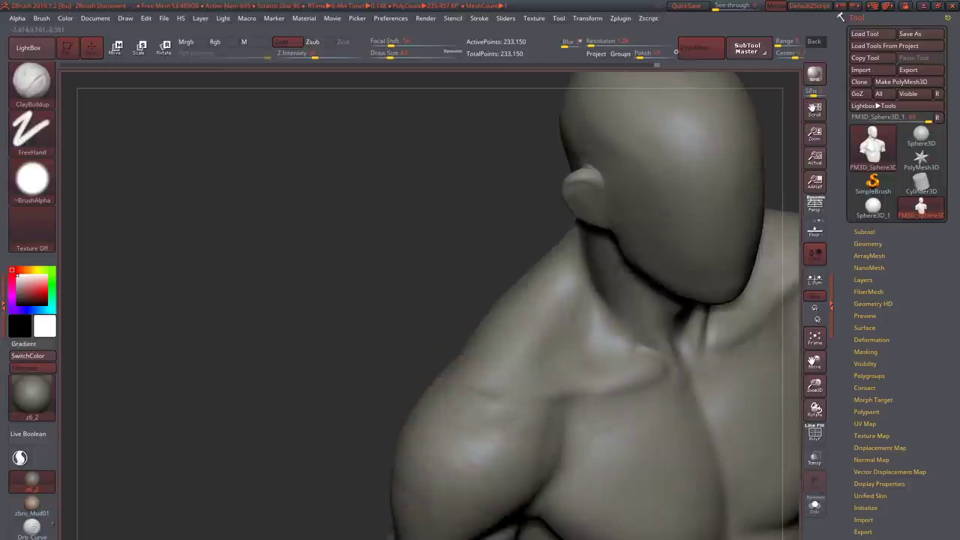
{"action": "mouse_move", "coordinate": [457, 463]}
{"action": "right_mouse_down"}
{"action": "mouse_move", "coordinate": [502, 347]}
{"action": "mouse_move", "coordinate": [450, 437]}
{"action": "right_mouse_up"}
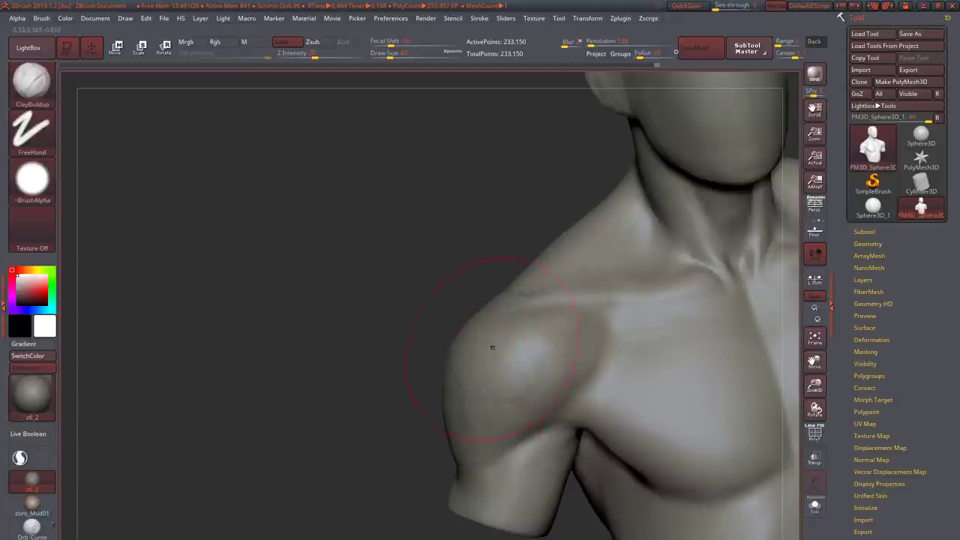
{"action": "mouse_move", "coordinate": [493, 347]}
{"action": "right_mouse_down"}
{"action": "mouse_move", "coordinate": [525, 354]}
{"action": "mouse_move", "coordinate": [598, 335]}
{"action": "mouse_move", "coordinate": [653, 349]}
{"action": "right_mouse_up"}
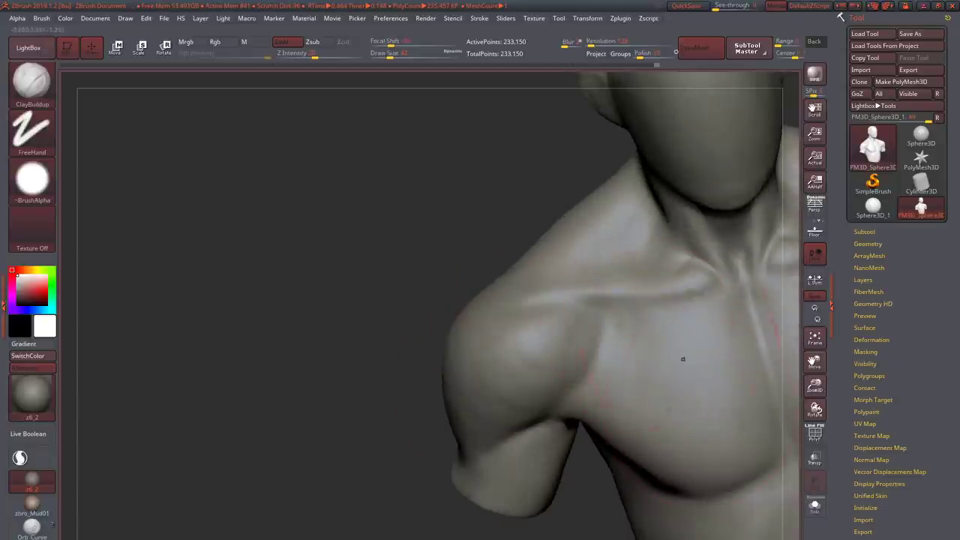
{"action": "mouse_move", "coordinate": [715, 443]}
{"action": "right_mouse_down", "text": "ctrl"}
{"action": "mouse_move", "coordinate": [698, 405]}
{"action": "mouse_move", "coordinate": [736, 351]}
{"action": "right_mouse_up", "text": "ctrl"}
{"action": "right_click_drag", "start_coordinate": [611, 365], "coordinate": [653, 397]}
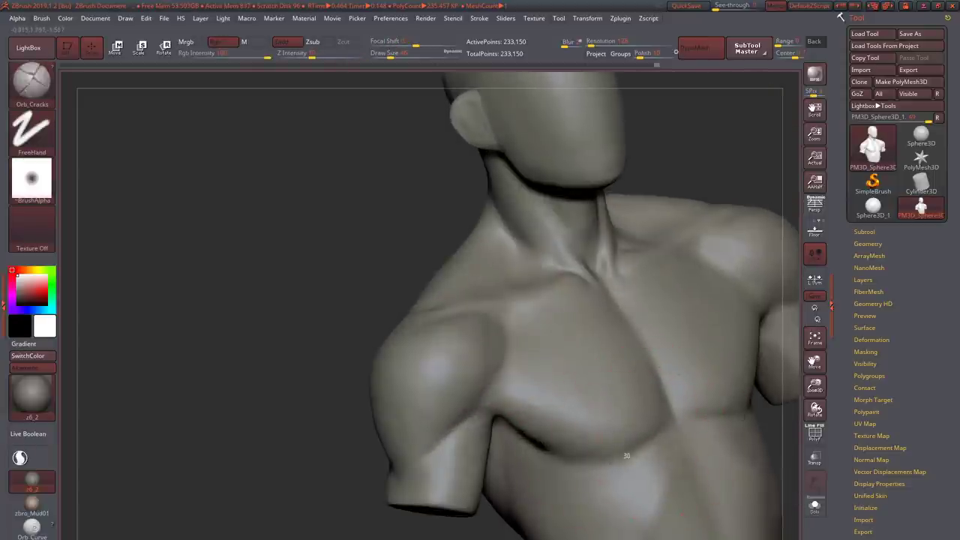
- Refine the chest muscles and their lower edge, alternating between the ClayBuildup and Standard brushes
{"action": "mouse_move", "coordinate": [626, 455]}
{"action": "right_mouse_down"}
{"action": "mouse_move", "coordinate": [533, 442]}
{"action": "mouse_move", "coordinate": [465, 387]}
{"action": "mouse_move", "coordinate": [501, 405]}
{"action": "right_mouse_up"}
{"action": "mouse_move", "coordinate": [602, 444]}
{"action": "right_mouse_down"}
{"action": "mouse_move", "coordinate": [596, 417]}
{"action": "mouse_move", "coordinate": [622, 375]}
{"action": "mouse_move", "coordinate": [600, 353]}
{"action": "mouse_move", "coordinate": [628, 351]}
{"action": "mouse_move", "coordinate": [628, 422]}
{"action": "mouse_move", "coordinate": [649, 435]}
{"action": "mouse_move", "coordinate": [630, 426]}
{"action": "mouse_move", "coordinate": [642, 442]}
{"action": "mouse_move", "coordinate": [529, 522]}
{"action": "mouse_move", "coordinate": [436, 473]}
{"action": "right_mouse_up"}
{"action": "key", "text": "b"}
{"action": "key", "text": "c"}
{"action": "key", "text": "b"}
{"action": "key", "text": "b"}
{"action": "key", "text": "s"}
{"action": "key", "text": "t"}
- Adjust the shoulder and neck silhouette from the side with ClayBuildup and the Move brush
{"action": "mouse_move", "coordinate": [532, 477]}
{"action": "right_mouse_down"}
{"action": "mouse_move", "coordinate": [512, 451]}
{"action": "mouse_move", "coordinate": [407, 461]}
{"action": "mouse_move", "coordinate": [536, 419]}
{"action": "mouse_move", "coordinate": [405, 352]}
{"action": "mouse_move", "coordinate": [310, 337]}
{"action": "mouse_move", "coordinate": [285, 380]}
{"action": "mouse_move", "coordinate": [330, 322]}
{"action": "mouse_move", "coordinate": [334, 289]}
{"action": "mouse_move", "coordinate": [321, 300]}
{"action": "mouse_move", "coordinate": [350, 285]}
{"action": "mouse_move", "coordinate": [336, 318]}
{"action": "right_mouse_up"}
{"action": "key", "text": "b"}
{"action": "key", "text": "c"}
{"action": "key", "text": "b"}
{"action": "key", "text": "b"}
{"action": "key", "text": "m"}
{"action": "key", "text": "v"}
- Build up the back of the neck and the trapezius with ClayBuildup
{"action": "key", "text": "b"}
{"action": "key", "text": "c"}
{"action": "key", "text": "b"}
{"action": "mouse_move", "coordinate": [373, 276]}
{"action": "right_mouse_down"}
{"action": "mouse_move", "coordinate": [369, 264]}
{"action": "mouse_move", "coordinate": [381, 285]}
{"action": "mouse_move", "coordinate": [380, 262]}
{"action": "mouse_move", "coordinate": [373, 286]}
{"action": "mouse_move", "coordinate": [342, 313]}
{"action": "right_mouse_up"}
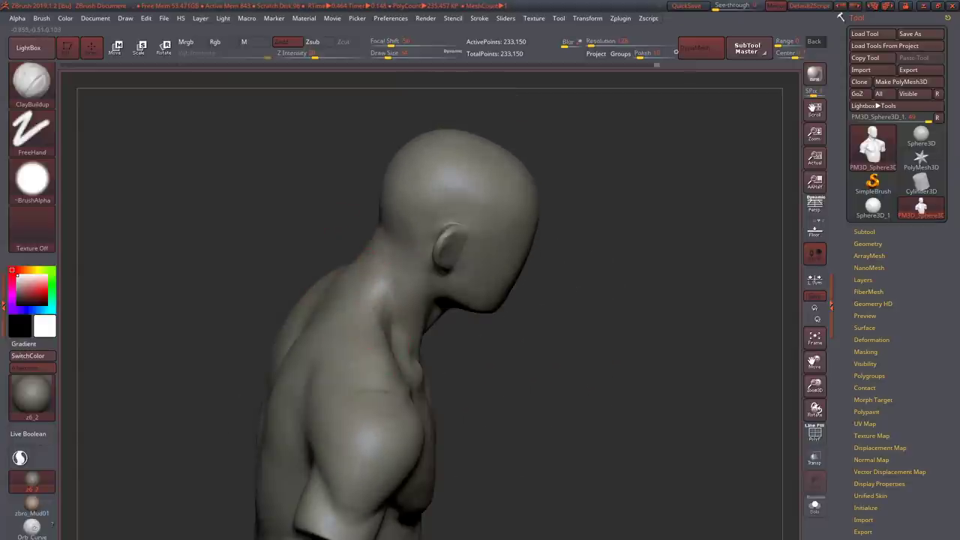
{"action": "right_click_drag", "start_coordinate": [370, 271], "coordinate": [375, 263]}
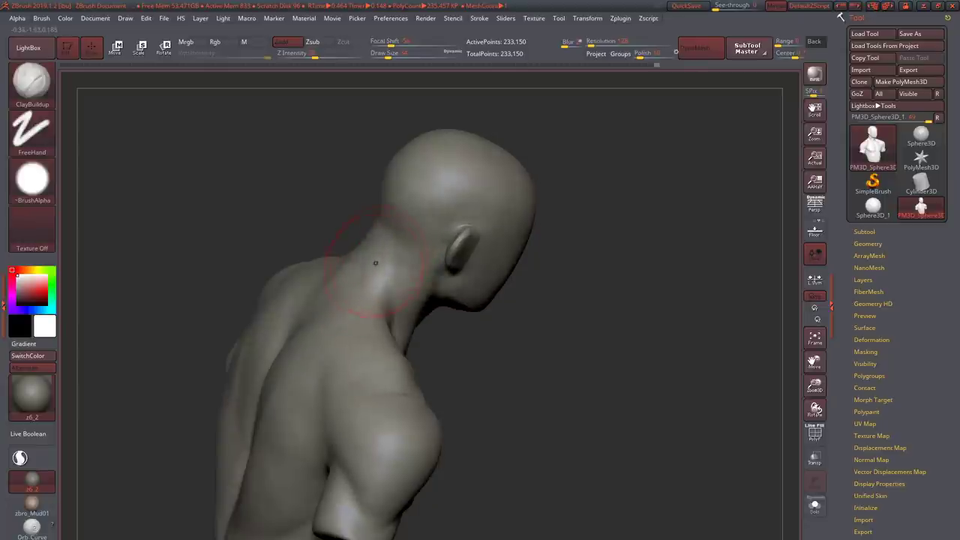
{"action": "mouse_move", "coordinate": [349, 319]}
{"action": "right_mouse_down"}
{"action": "mouse_move", "coordinate": [352, 332]}
{"action": "mouse_move", "coordinate": [338, 336]}
{"action": "mouse_move", "coordinate": [366, 303]}
{"action": "right_mouse_up"}
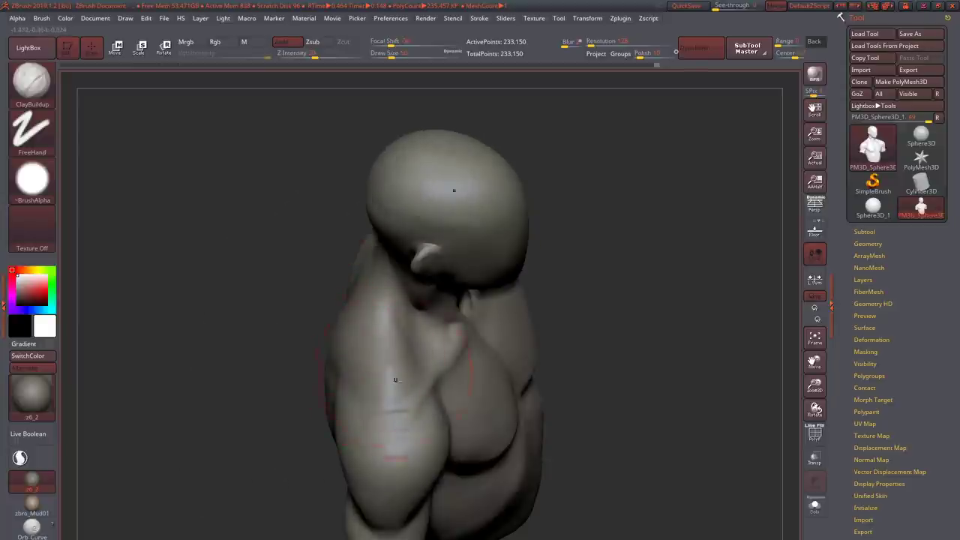
- Build up the top of the shoulder between neck and collarbone with ClayBuildup and smooth the transitions
{"action": "right_click_drag", "start_coordinate": [396, 381], "coordinate": [407, 308]}
{"action": "right_click_drag", "start_coordinate": [407, 395], "coordinate": [399, 361]}
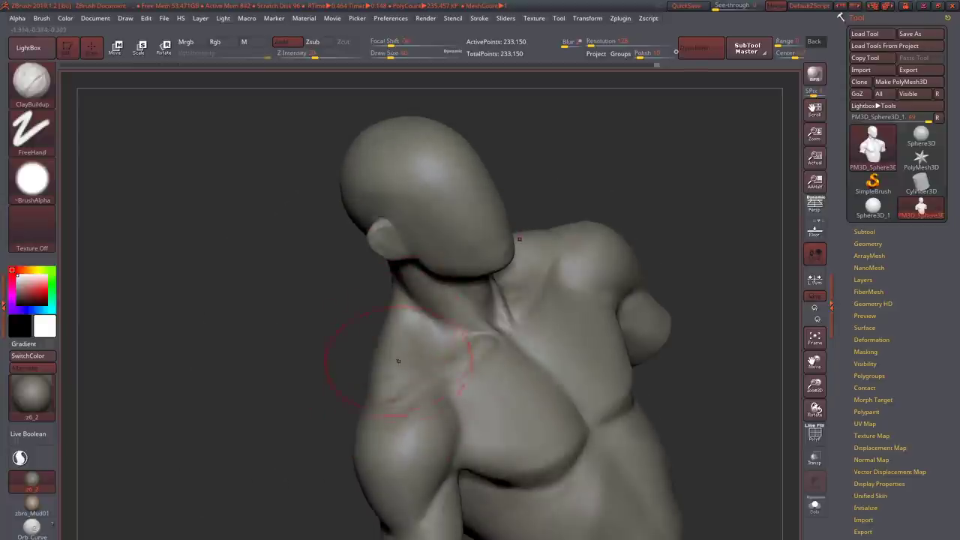
{"action": "right_click_drag", "start_coordinate": [392, 296], "coordinate": [423, 360]}
{"action": "key", "text": "shift"}
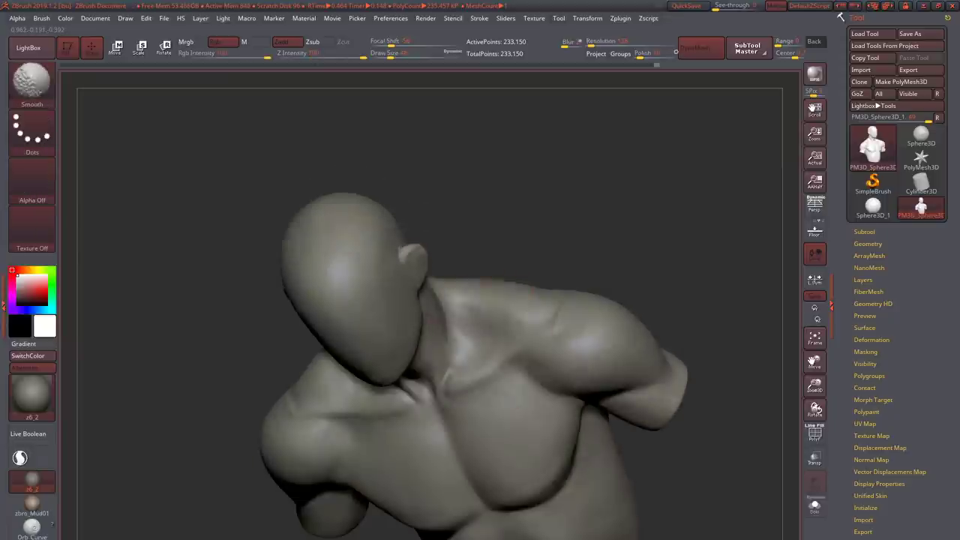
{"action": "right_click_drag", "start_coordinate": [489, 283], "coordinate": [480, 322]}
{"action": "mouse_move", "coordinate": [450, 306]}
{"action": "right_mouse_down"}
{"action": "mouse_move", "coordinate": [428, 268]}
{"action": "mouse_move", "coordinate": [437, 254]}
{"action": "right_mouse_up"}
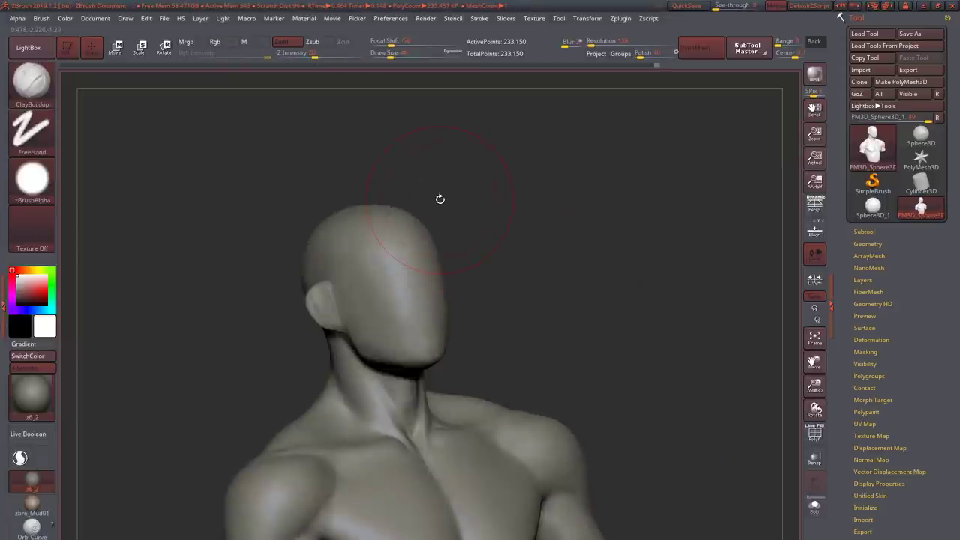
{"action": "mouse_move", "coordinate": [420, 334]}
{"action": "right_mouse_down"}
{"action": "mouse_move", "coordinate": [277, 330]}
{"action": "mouse_move", "coordinate": [397, 337]}
{"action": "mouse_move", "coordinate": [384, 360]}
{"action": "right_mouse_up"}
{"action": "key", "text": "shift"}
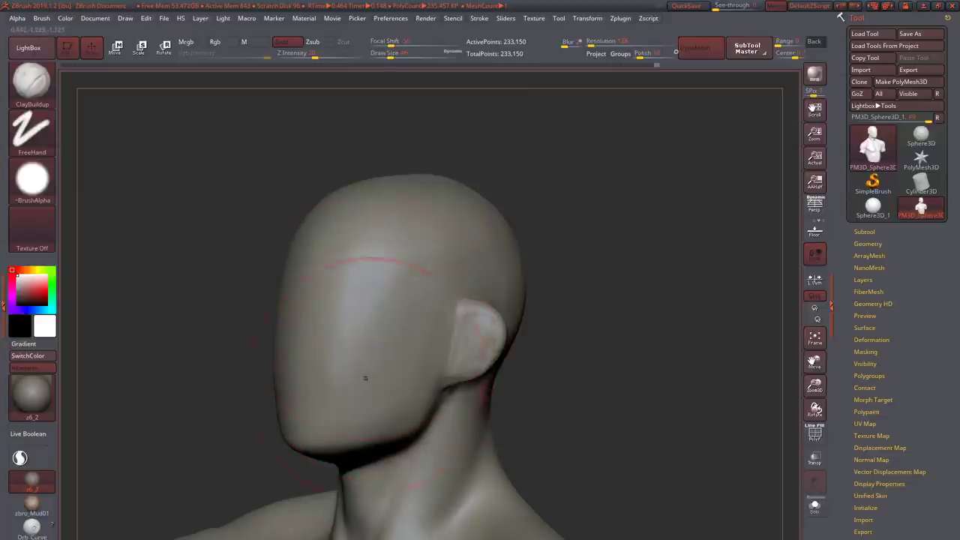
- Define the tendons on the front of the neck with the Standard brush and smooth them
{"action": "mouse_move", "coordinate": [390, 297]}
{"action": "right_mouse_down", "text": "ctrl"}
{"action": "mouse_move", "coordinate": [390, 315]}
{"action": "mouse_move", "coordinate": [473, 324]}
{"action": "mouse_move", "coordinate": [423, 298]}
{"action": "mouse_move", "coordinate": [437, 295]}
{"action": "right_mouse_up", "text": "ctrl"}
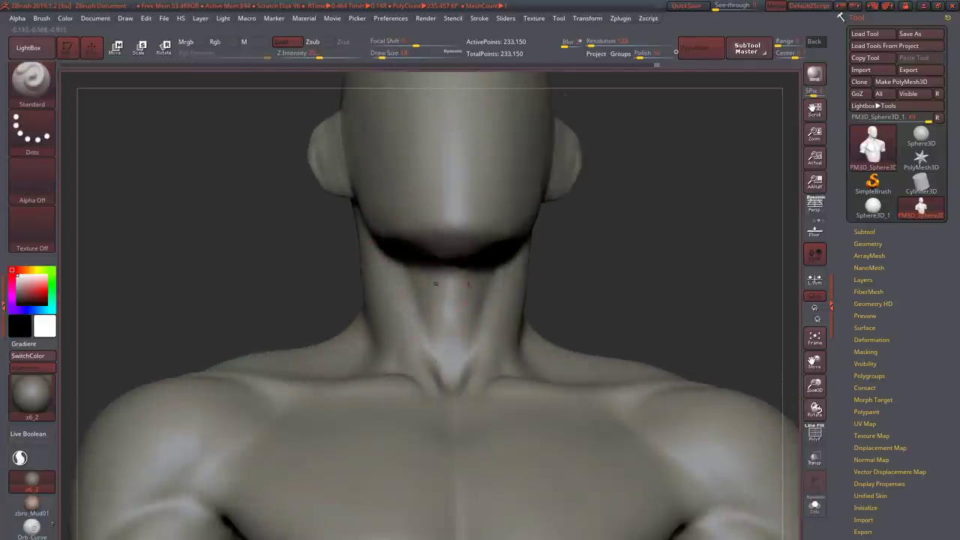
{"action": "mouse_move", "coordinate": [450, 357]}
{"action": "right_mouse_down"}
{"action": "mouse_move", "coordinate": [408, 318]}
{"action": "mouse_move", "coordinate": [457, 265]}
{"action": "mouse_move", "coordinate": [450, 297]}
{"action": "mouse_move", "coordinate": [376, 324]}
{"action": "right_mouse_up"}
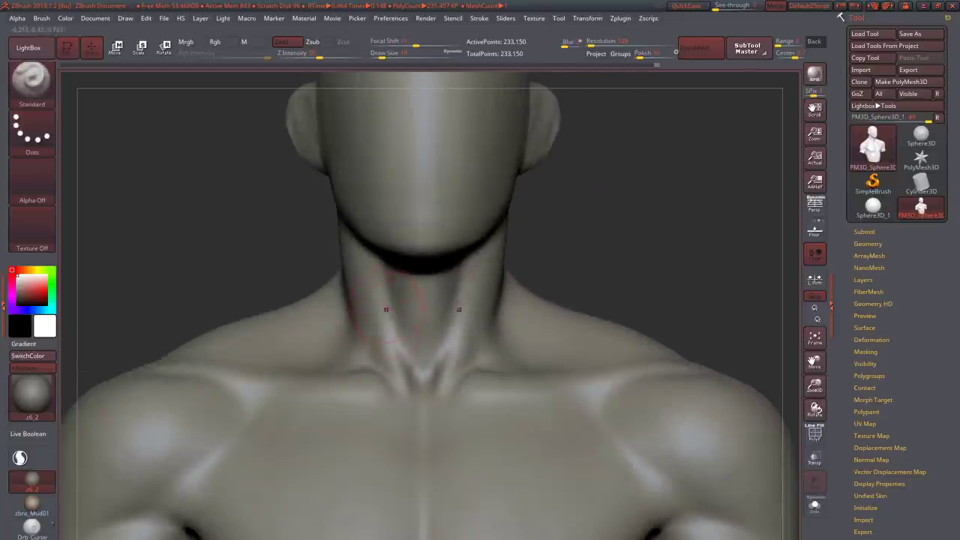
{"action": "key", "text": "shift"}
- Define the inner ends of the collarbones with ClayBuildup and DamStandard, smoothing around them
{"action": "mouse_move", "coordinate": [387, 343]}
{"action": "right_mouse_down"}
{"action": "mouse_move", "coordinate": [371, 404]}
{"action": "mouse_move", "coordinate": [382, 418]}
{"action": "right_mouse_up"}
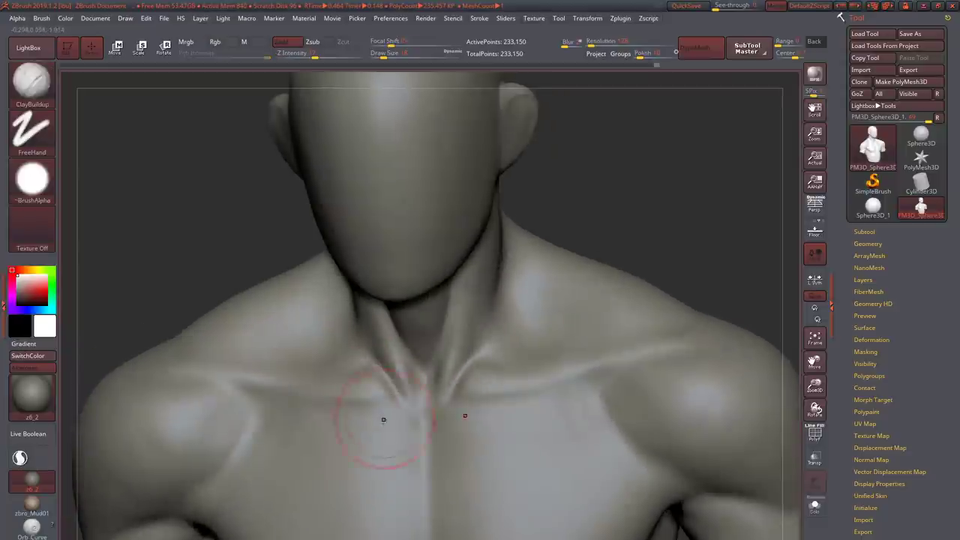
{"action": "key", "text": "shift"}
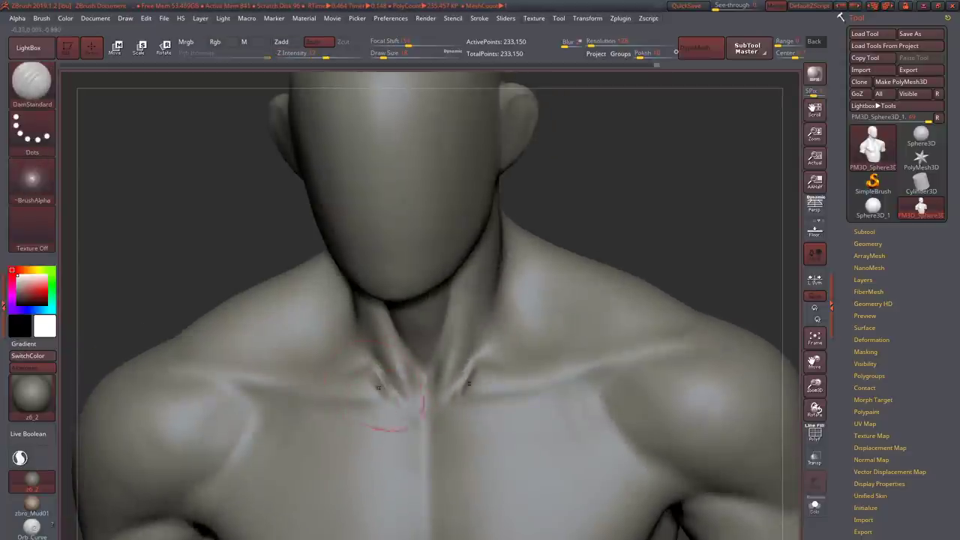
{"action": "key", "text": "shift"}
{"action": "mouse_move", "coordinate": [364, 373]}
{"action": "right_mouse_down", "text": "ctrl"}
{"action": "mouse_move", "coordinate": [383, 345]}
{"action": "mouse_move", "coordinate": [348, 277]}
{"action": "mouse_move", "coordinate": [375, 285]}
{"action": "mouse_move", "coordinate": [330, 420]}
{"action": "right_mouse_up", "text": "ctrl"}
{"action": "key", "text": "shift"}
{"action": "key", "text": "shift"}
{"action": "key", "text": "ctrl"}
{"action": "key", "text": "shift"}
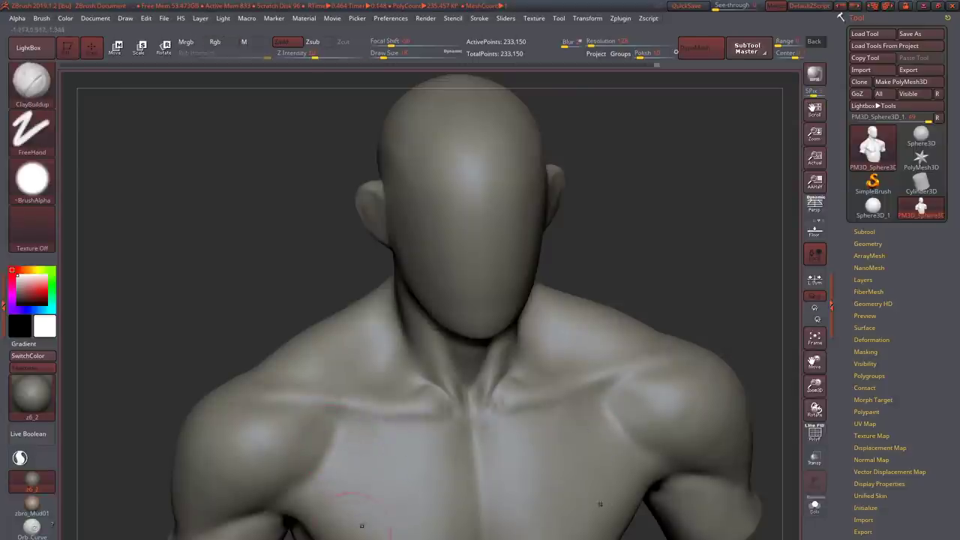
- Refine the pectorals and the outer deltoid with ClayBuildup
{"action": "right_click_drag", "start_coordinate": [338, 484], "coordinate": [405, 414], "text": "alt"}
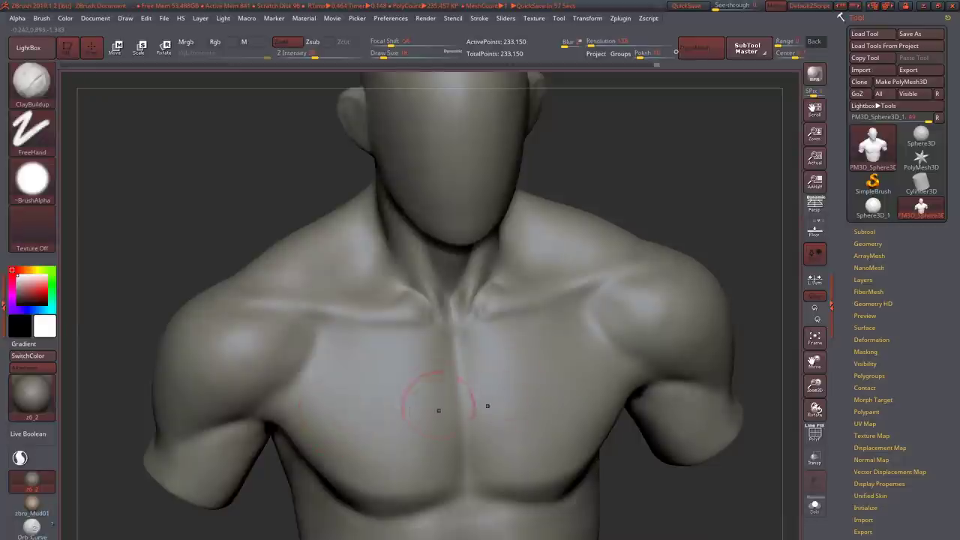
{"action": "mouse_move", "coordinate": [439, 405]}
{"action": "right_mouse_down"}
{"action": "mouse_move", "coordinate": [562, 368]}
{"action": "mouse_move", "coordinate": [488, 364]}
{"action": "mouse_move", "coordinate": [581, 338]}
{"action": "mouse_move", "coordinate": [647, 354]}
{"action": "mouse_move", "coordinate": [600, 334]}
{"action": "mouse_move", "coordinate": [636, 417]}
{"action": "mouse_move", "coordinate": [621, 380]}
{"action": "right_mouse_up"}
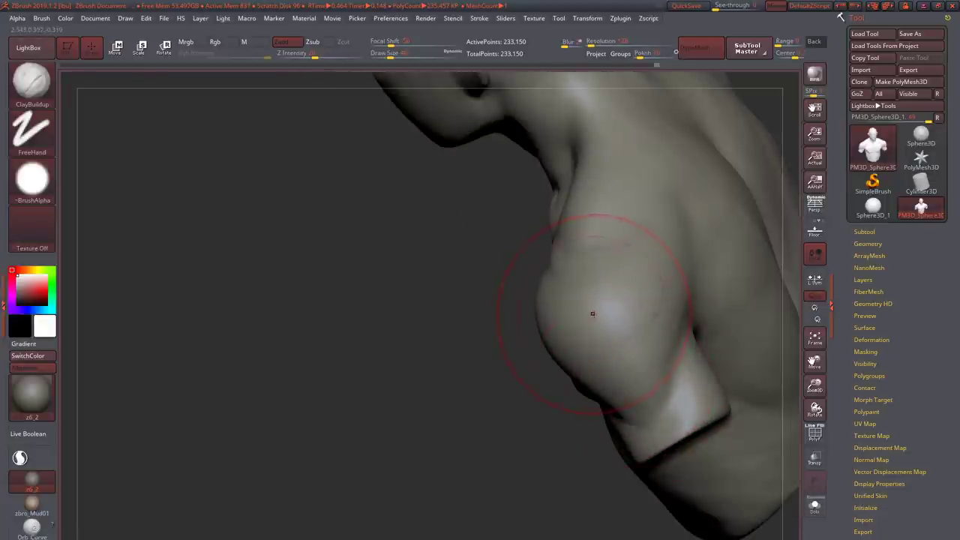
{"action": "right_click_drag", "start_coordinate": [595, 318], "coordinate": [633, 222]}
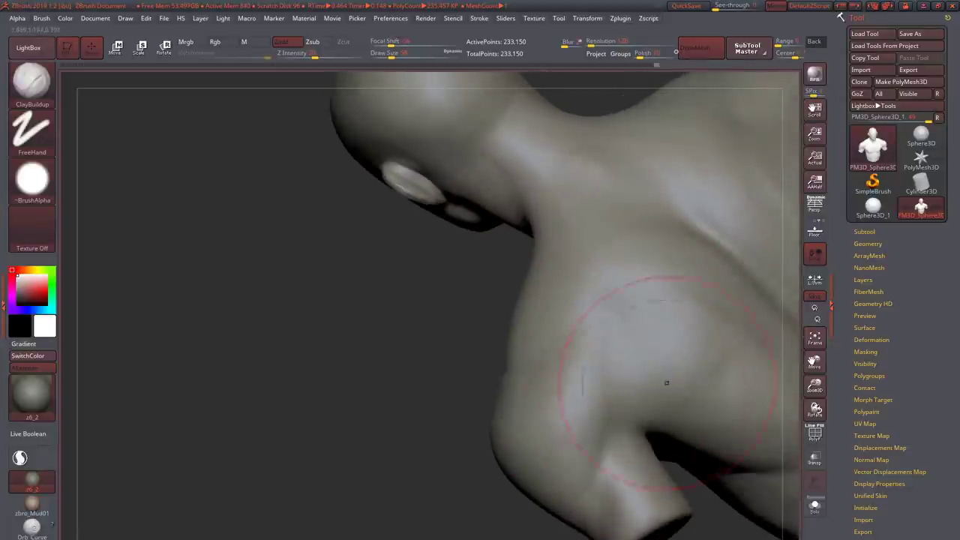
- Shape the back of the shoulder and the shoulder blade with the ClayBuildup and Standard brushes
{"action": "right_click_drag", "start_coordinate": [633, 222], "coordinate": [638, 211]}
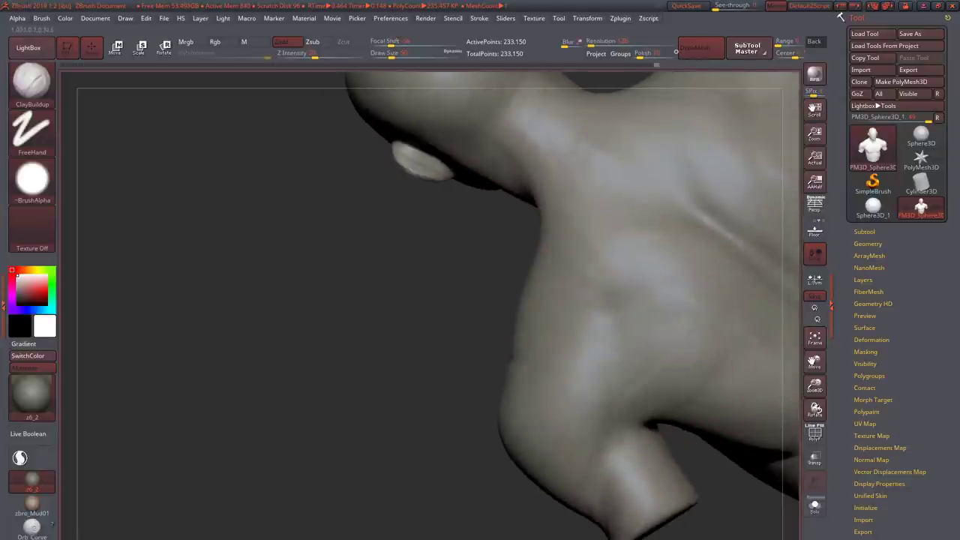
{"action": "mouse_move", "coordinate": [634, 353]}
{"action": "right_mouse_down"}
{"action": "mouse_move", "coordinate": [609, 396]}
{"action": "mouse_move", "coordinate": [662, 383]}
{"action": "right_mouse_up"}
{"action": "key", "text": "b"}
{"action": "key", "text": "s"}
{"action": "key", "text": "t"}
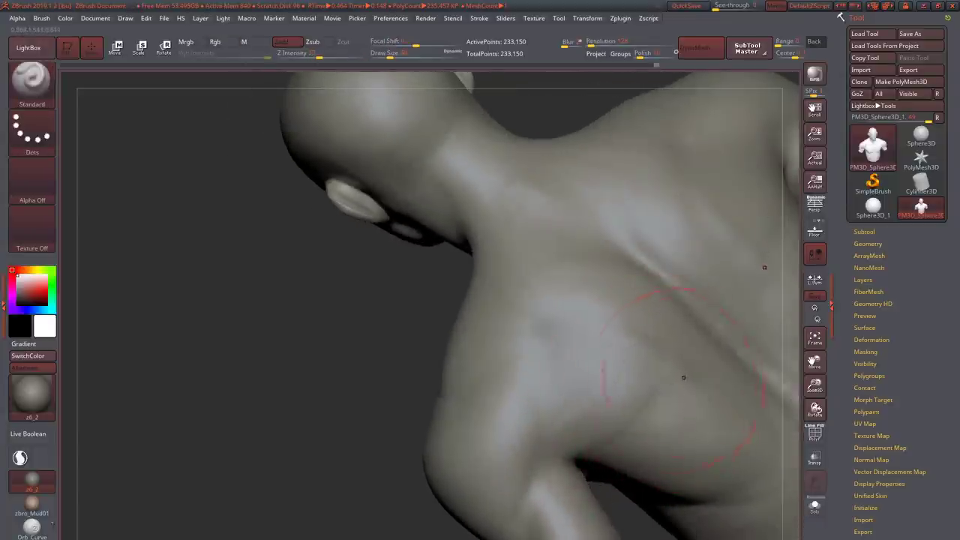
{"action": "right_click_drag", "start_coordinate": [613, 436], "coordinate": [544, 392]}
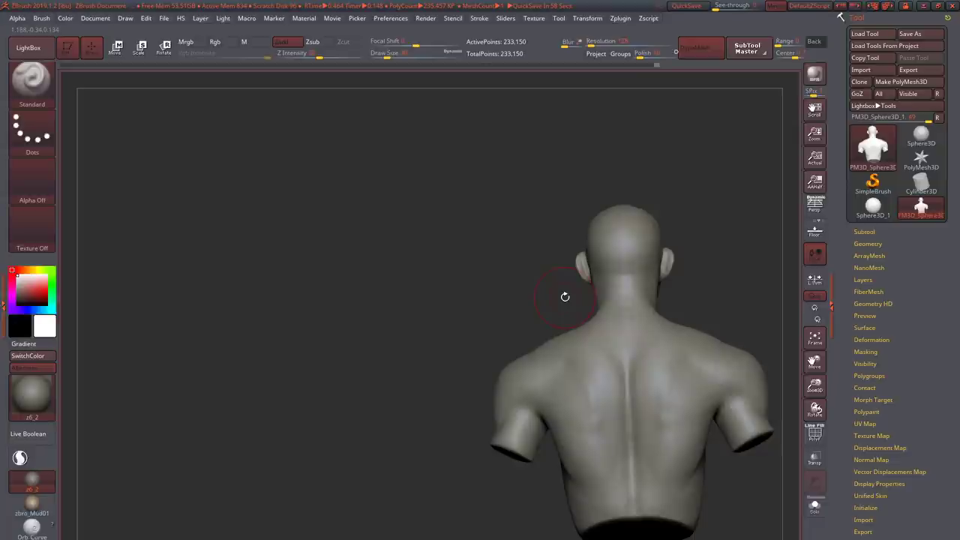
- Refine the upper back muscles on both sides of the spine with the Standard brush and ClayBuildup
{"action": "right_click_drag", "start_coordinate": [585, 345], "coordinate": [636, 458], "text": "ctrl"}
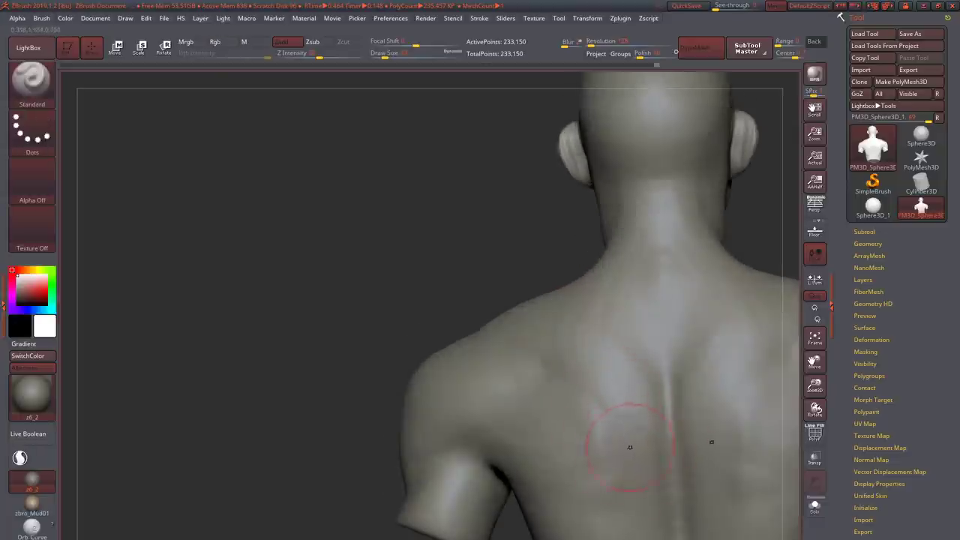
{"action": "mouse_move", "coordinate": [555, 363]}
{"action": "right_mouse_down"}
{"action": "mouse_move", "coordinate": [479, 344]}
{"action": "mouse_move", "coordinate": [507, 376]}
{"action": "mouse_move", "coordinate": [579, 354]}
{"action": "mouse_move", "coordinate": [628, 317]}
{"action": "mouse_move", "coordinate": [643, 353]}
{"action": "mouse_move", "coordinate": [651, 332]}
{"action": "right_mouse_up"}
{"action": "key", "text": "b"}
{"action": "key", "text": "c"}
{"action": "key", "text": "b"}
{"action": "right_click_drag", "start_coordinate": [685, 479], "coordinate": [659, 389]}
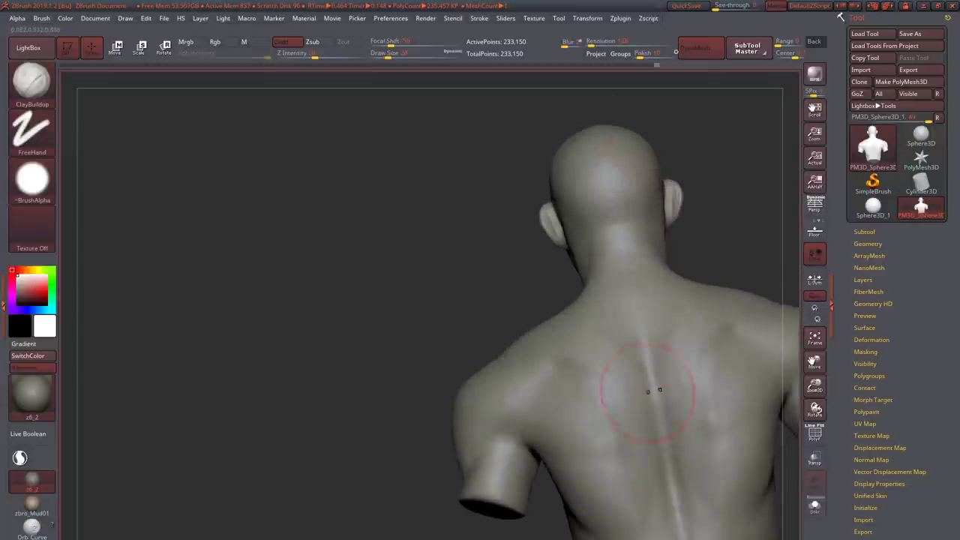
- Touch up the back and side of the neck with ClayBuildup and quick-save the project
{"action": "mouse_move", "coordinate": [663, 438]}
{"action": "right_mouse_down"}
{"action": "mouse_move", "coordinate": [601, 486]}
{"action": "mouse_move", "coordinate": [599, 339]}
{"action": "mouse_move", "coordinate": [558, 361]}
{"action": "mouse_move", "coordinate": [555, 385]}
{"action": "mouse_move", "coordinate": [502, 371]}
{"action": "right_mouse_up"}
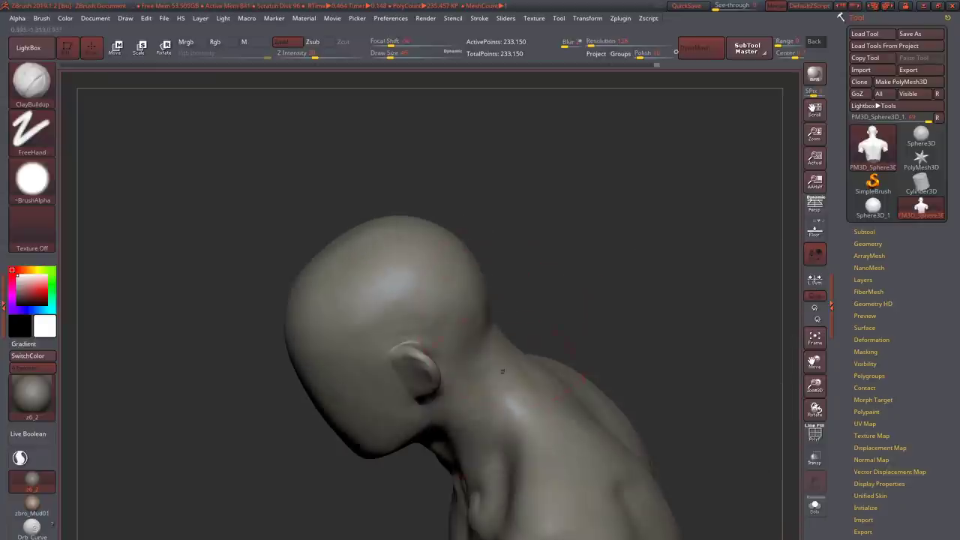
{"action": "right_click_drag", "start_coordinate": [523, 443], "coordinate": [811, 107]}
{"action": "mouse_move", "coordinate": [480, 360]}
{"action": "right_mouse_down"}
{"action": "mouse_move", "coordinate": [436, 343]}
{"action": "mouse_move", "coordinate": [454, 330]}
{"action": "mouse_move", "coordinate": [483, 201]}
{"action": "right_mouse_up"}
{"action": "left_click", "coordinate": [680, 6]}
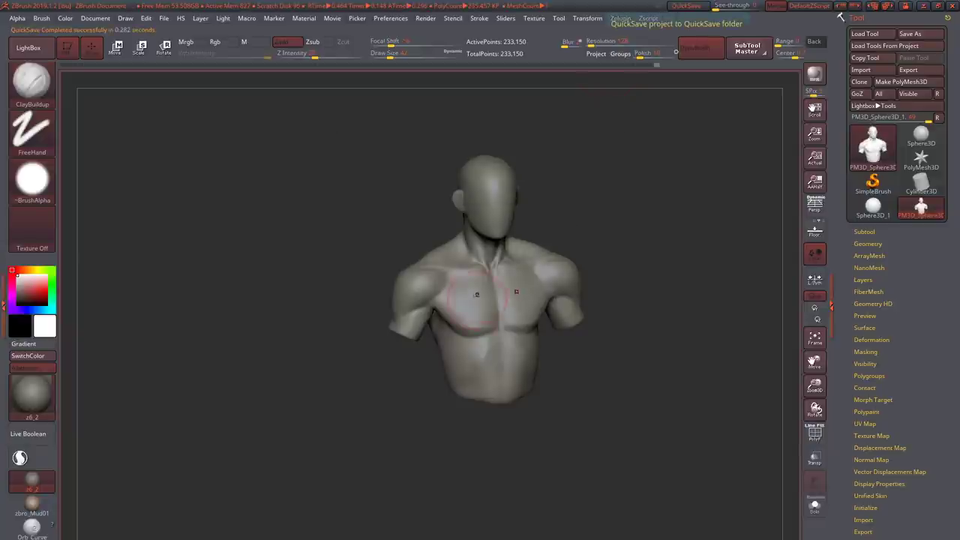
{"action": "right_click_drag", "start_coordinate": [484, 330], "coordinate": [489, 296], "text": "ctrl"}
{"action": "left_click", "coordinate": [379, 408], "text": "ctrl"}
{"action": "left_click_drag", "start_coordinate": [379, 408], "coordinate": [405, 435], "text": "ctrl"}
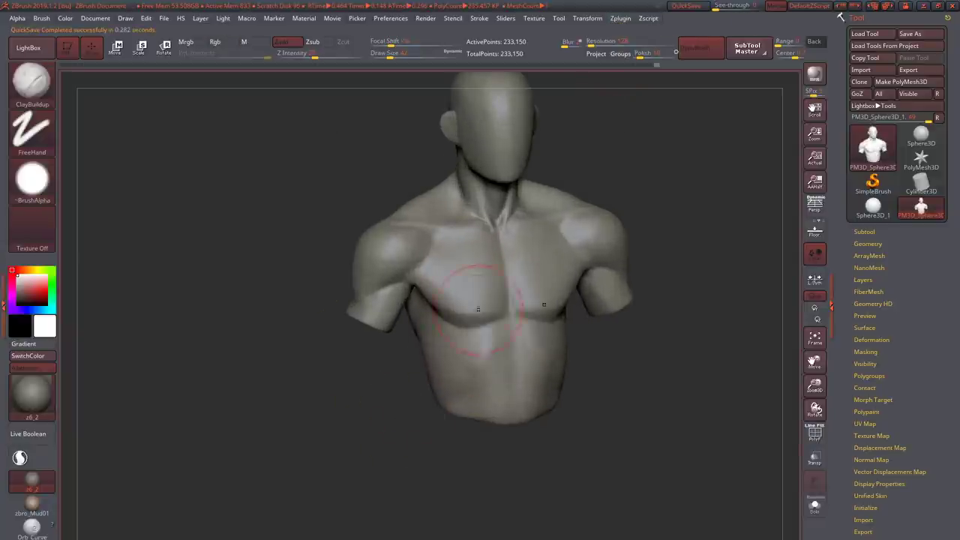
{"action": "right_click_drag", "start_coordinate": [450, 323], "coordinate": [466, 347]}
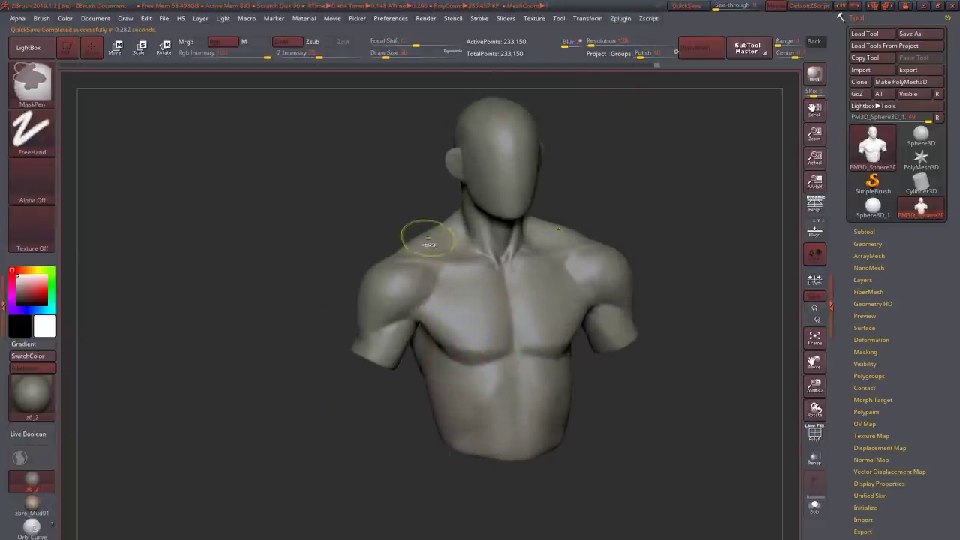
{"action": "left_click_drag", "start_coordinate": [425, 232], "coordinate": [450, 303], "text": "ctrl"}
{"action": "left_click_drag", "start_coordinate": [330, 225], "coordinate": [347, 249], "text": "ctrl"}
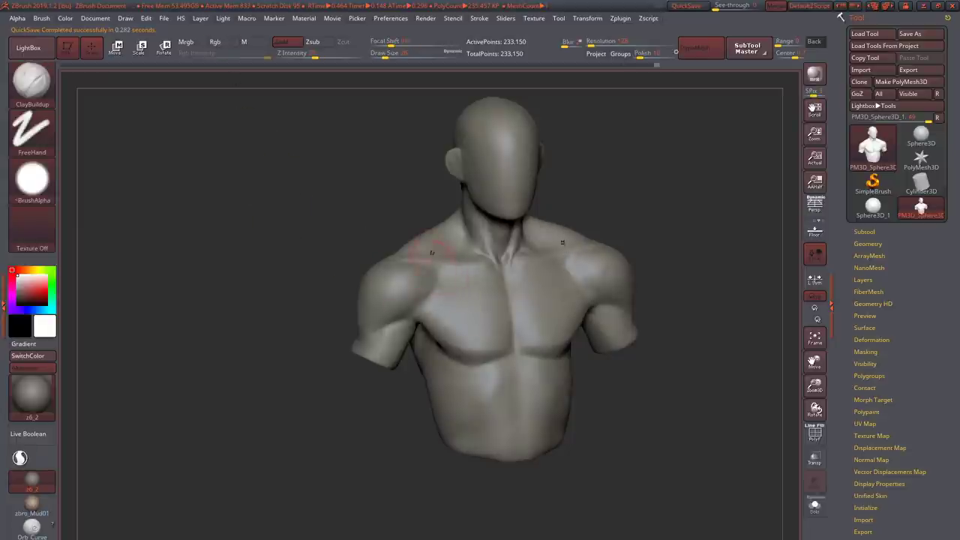
- Paint a mask over the upper chest, the tops of the shoulders and the upper back with MaskPen
{"action": "right_click_drag", "start_coordinate": [360, 248], "coordinate": [338, 247]}
{"action": "mouse_move", "coordinate": [431, 225]}
{"action": "left_mouse_down", "text": "ctrl"}
{"action": "mouse_move", "coordinate": [469, 314]}
{"action": "mouse_move", "coordinate": [501, 306]}
{"action": "mouse_move", "coordinate": [518, 318]}
{"action": "left_mouse_up", "text": "ctrl"}
{"action": "mouse_move", "coordinate": [518, 319]}
{"action": "right_mouse_down"}
{"action": "mouse_move", "coordinate": [496, 390]}
{"action": "mouse_move", "coordinate": [525, 308]}
{"action": "mouse_move", "coordinate": [570, 256]}
{"action": "right_mouse_up"}
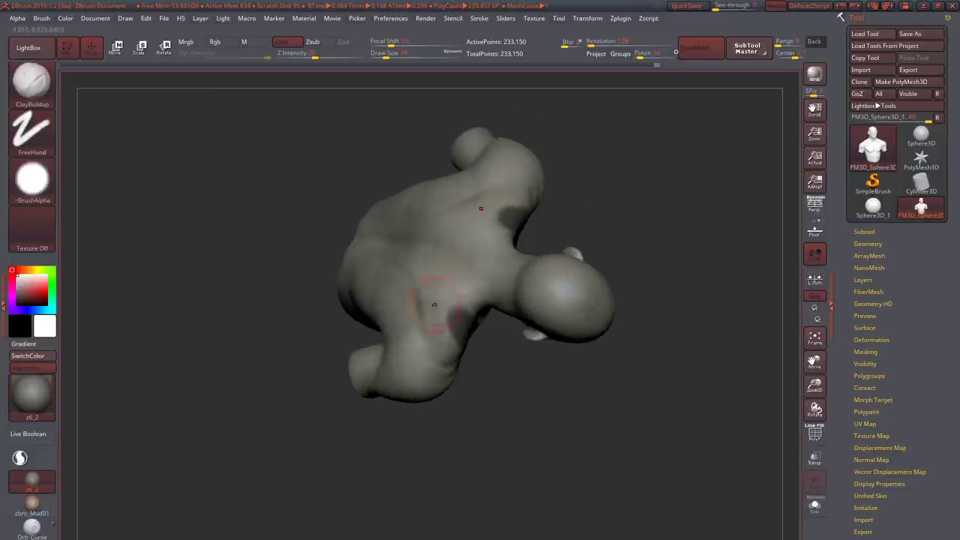
{"action": "mouse_move", "coordinate": [488, 240]}
{"action": "left_mouse_down", "text": "ctrl"}
{"action": "mouse_move", "coordinate": [439, 270]}
{"action": "mouse_move", "coordinate": [420, 247]}
{"action": "left_mouse_up", "text": "ctrl"}
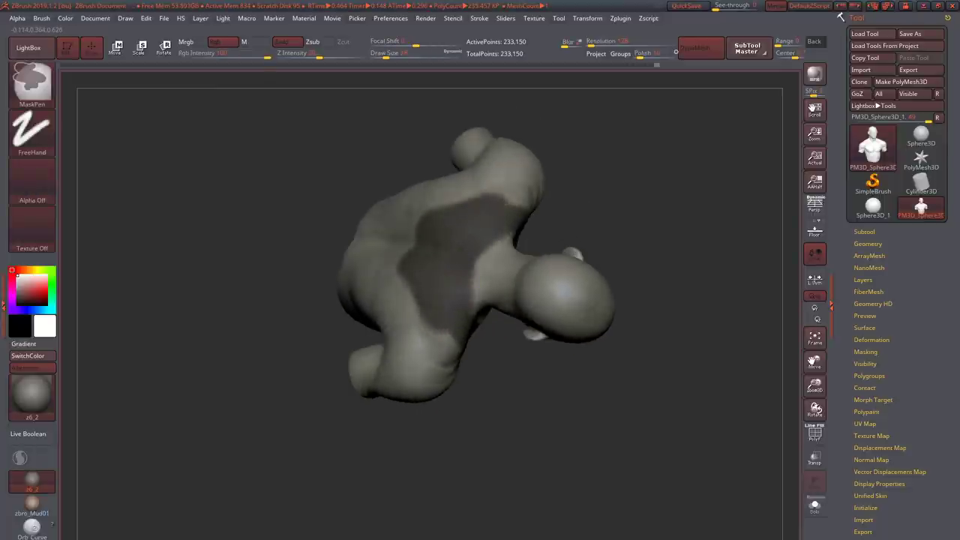
{"action": "mouse_move", "coordinate": [420, 248]}
{"action": "right_mouse_down"}
{"action": "mouse_move", "coordinate": [427, 279]}
{"action": "mouse_move", "coordinate": [468, 333]}
{"action": "right_mouse_up"}
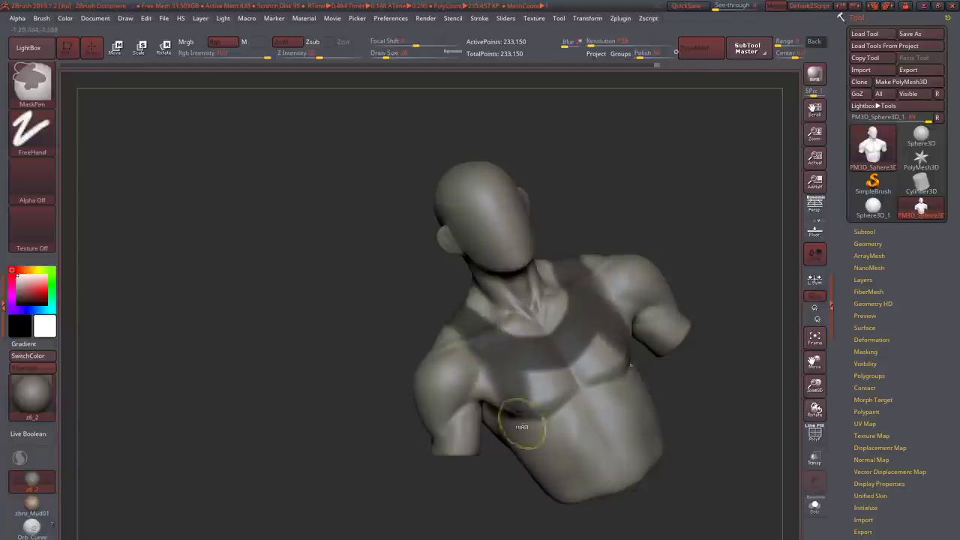
- Extend the MaskPen mask from the upper chest over the abdomen and the sides of the torso below the armpits
{"action": "mouse_move", "coordinate": [568, 375]}
{"action": "right_mouse_down", "text": "ctrl"}
{"action": "mouse_move", "coordinate": [567, 390]}
{"action": "mouse_move", "coordinate": [558, 353]}
{"action": "mouse_move", "coordinate": [543, 408]}
{"action": "mouse_move", "coordinate": [537, 397]}
{"action": "right_mouse_up", "text": "ctrl"}
{"action": "mouse_move", "coordinate": [537, 396]}
{"action": "left_mouse_down", "text": "ctrl"}
{"action": "mouse_move", "coordinate": [534, 427]}
{"action": "mouse_move", "coordinate": [549, 465]}
{"action": "mouse_move", "coordinate": [571, 440]}
{"action": "mouse_move", "coordinate": [583, 453]}
{"action": "mouse_move", "coordinate": [513, 417]}
{"action": "left_mouse_up", "text": "ctrl"}
{"action": "right_click_drag", "start_coordinate": [513, 417], "coordinate": [450, 360]}
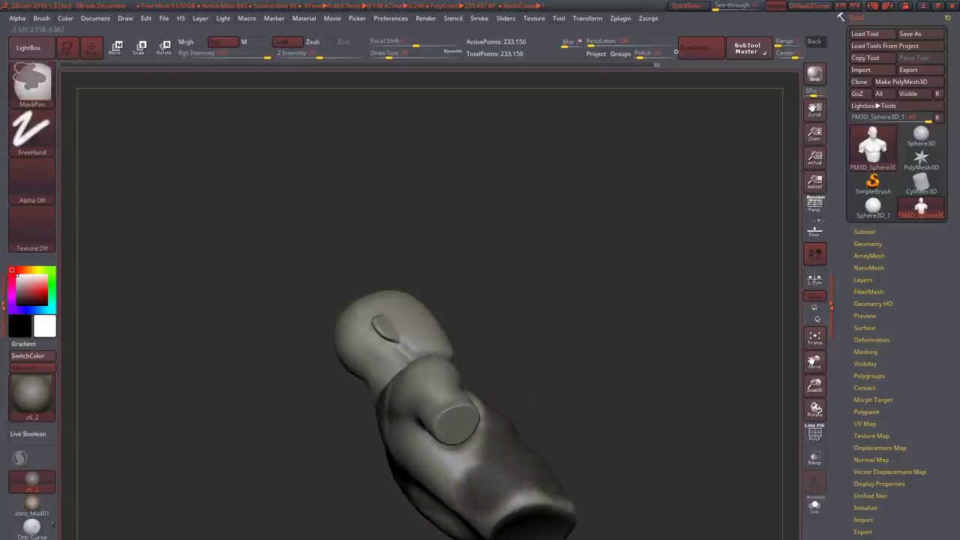
{"action": "right_click_drag", "start_coordinate": [482, 493], "coordinate": [465, 517]}
{"action": "left_click_drag", "start_coordinate": [465, 517], "coordinate": [375, 473], "text": "ctrl"}
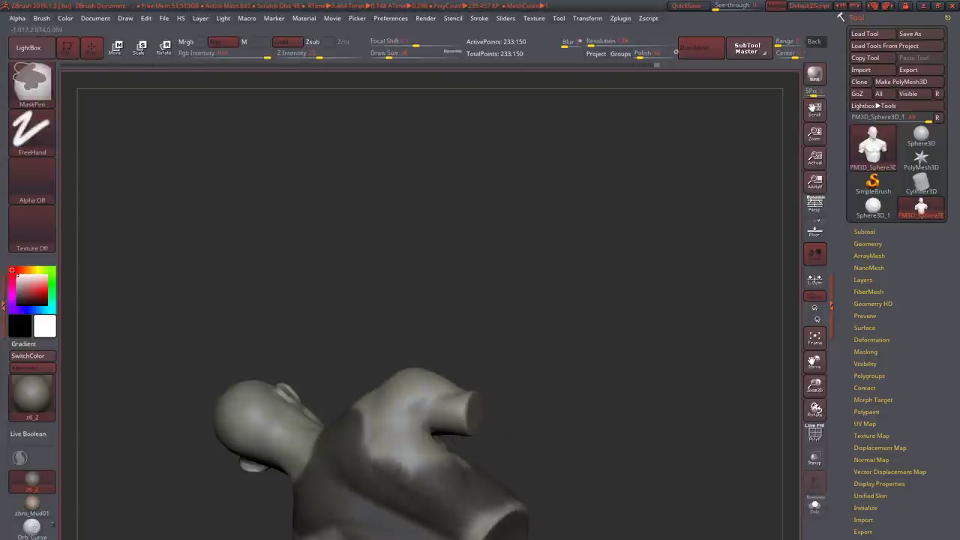
{"action": "mouse_move", "coordinate": [375, 473]}
{"action": "right_mouse_down"}
{"action": "mouse_move", "coordinate": [425, 507]}
{"action": "mouse_move", "coordinate": [455, 405]}
{"action": "right_mouse_up"}
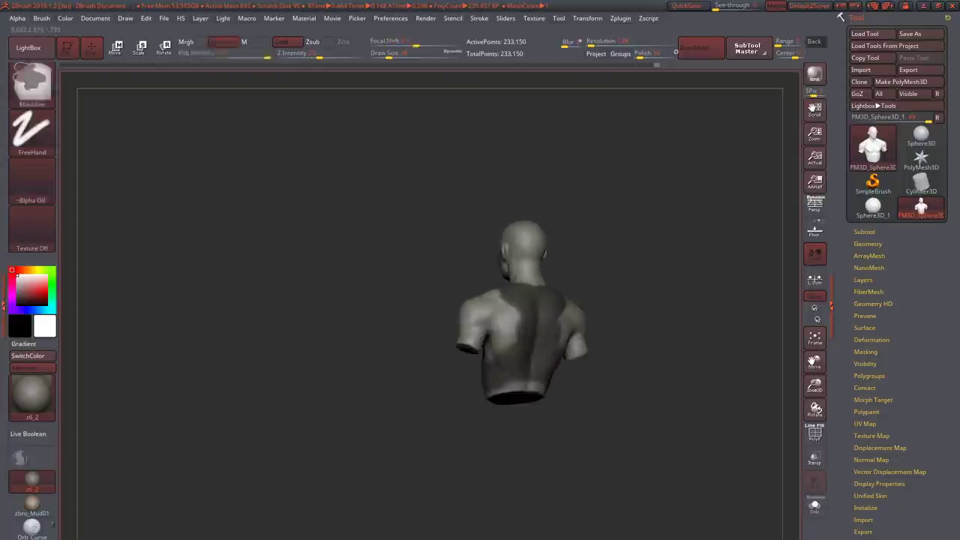
- Fill in the mask across the shoulder blades and lower back down to the waist with MaskPen
{"action": "key", "text": "f"}
{"action": "mouse_move", "coordinate": [485, 343]}
{"action": "right_mouse_down"}
{"action": "mouse_move", "coordinate": [465, 368]}
{"action": "mouse_move", "coordinate": [424, 389]}
{"action": "mouse_move", "coordinate": [429, 397]}
{"action": "mouse_move", "coordinate": [491, 339]}
{"action": "right_mouse_up"}
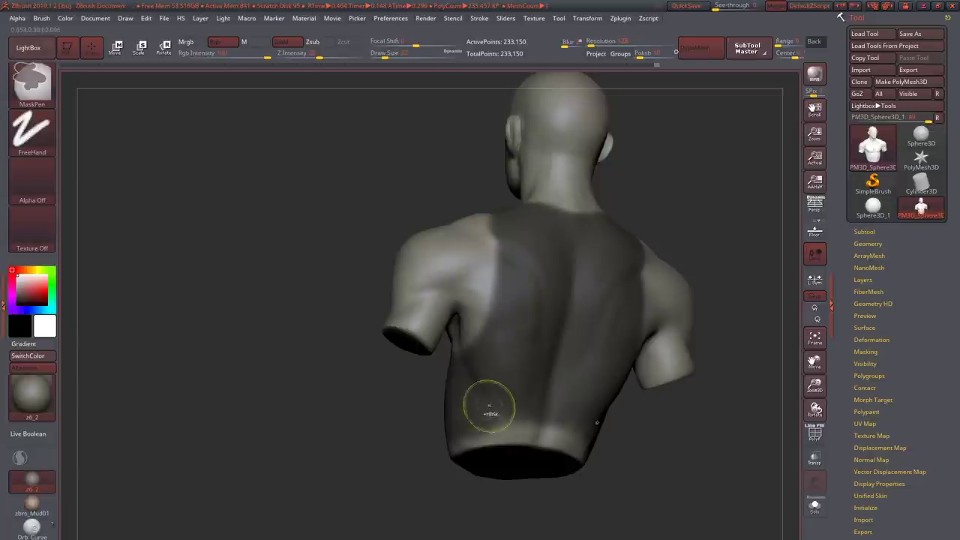
{"action": "left_click_drag", "start_coordinate": [489, 406], "coordinate": [581, 444], "text": "ctrl"}
{"action": "right_click_drag", "start_coordinate": [450, 390], "coordinate": [372, 406]}
{"action": "key", "text": "ctrl+shift"}
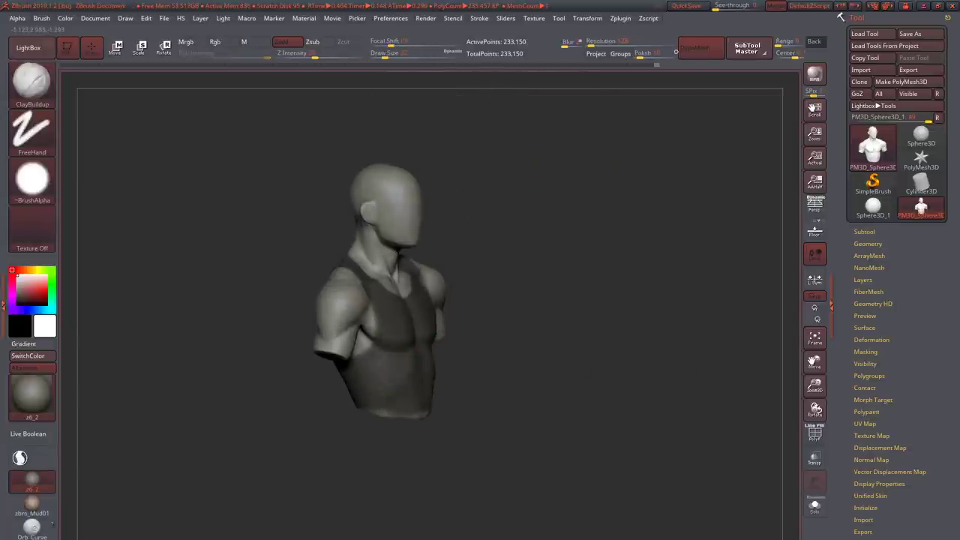
{"action": "key", "text": "space"}
{"action": "left_click", "coordinate": [369, 369]}
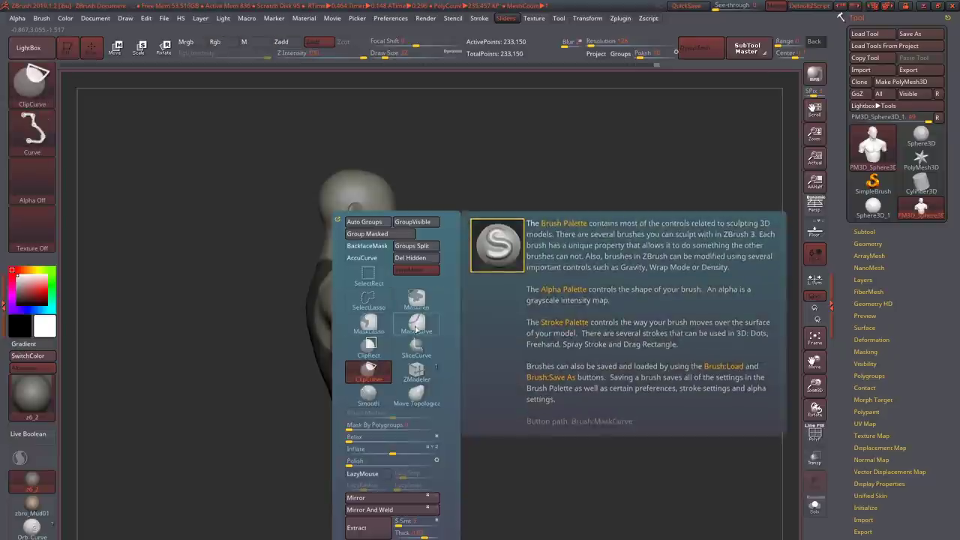
{"action": "left_click_drag", "start_coordinate": [468, 459], "coordinate": [238, 373], "text": "ctrl+shift"}
{"action": "key", "text": "ctrl+z"}
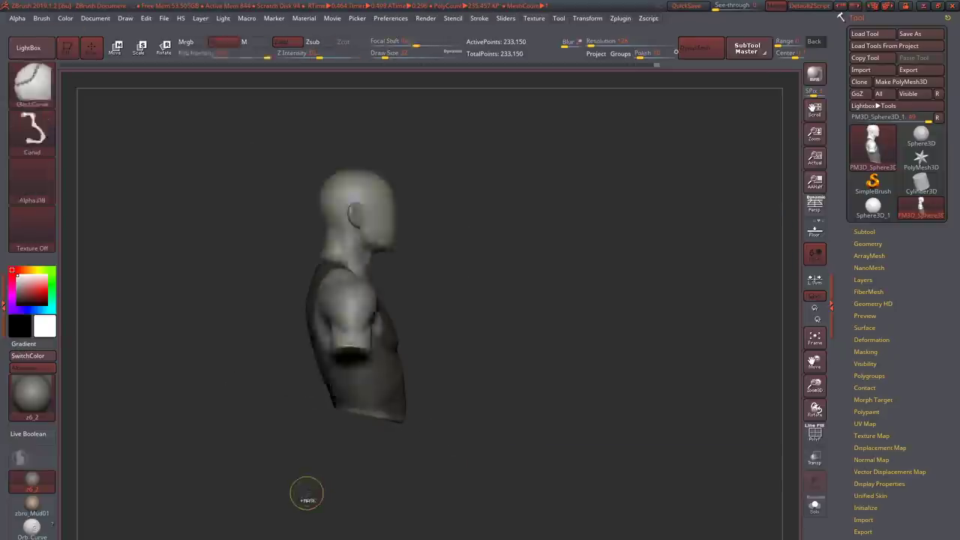
- Trim the lower edge of the torso mask with MaskCurve, leaving a narrow unmasked strip above the waist cut
{"action": "key", "text": "space"}
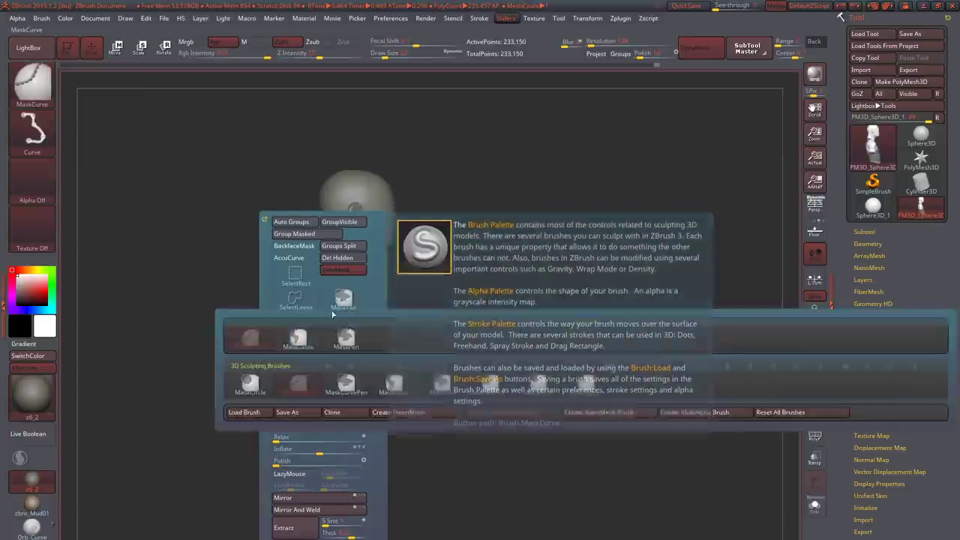
{"action": "left_click", "coordinate": [344, 324]}
{"action": "mouse_move", "coordinate": [414, 417]}
{"action": "left_mouse_down", "text": "ctrl"}
{"action": "mouse_move", "coordinate": [254, 379]}
{"action": "mouse_move", "coordinate": [461, 255]}
{"action": "mouse_move", "coordinate": [570, 270]}
{"action": "mouse_move", "coordinate": [469, 289]}
{"action": "mouse_move", "coordinate": [464, 301]}
{"action": "left_mouse_up", "text": "ctrl"}
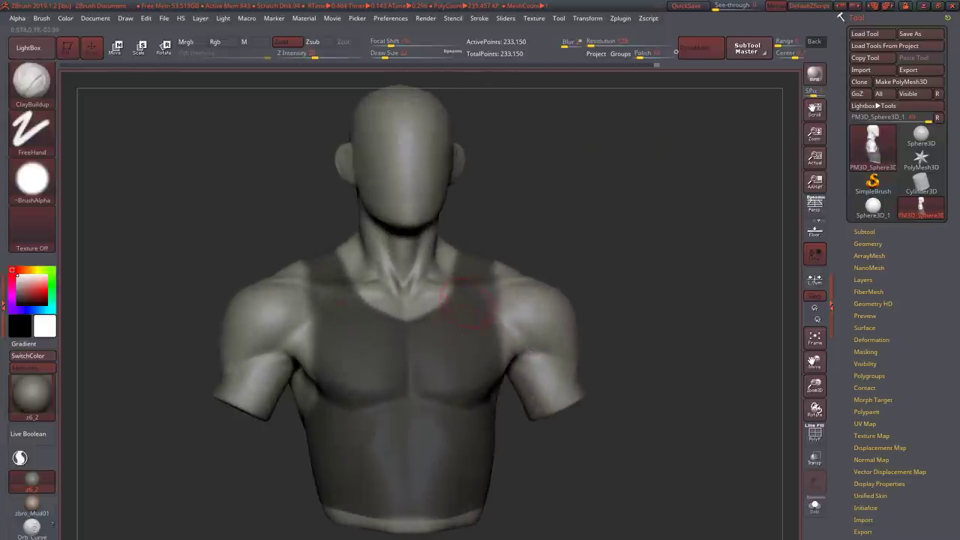
- Extract the masked torso area as a vest-shaped shell and accept it as a separate subtool
{"action": "key", "text": "space"}
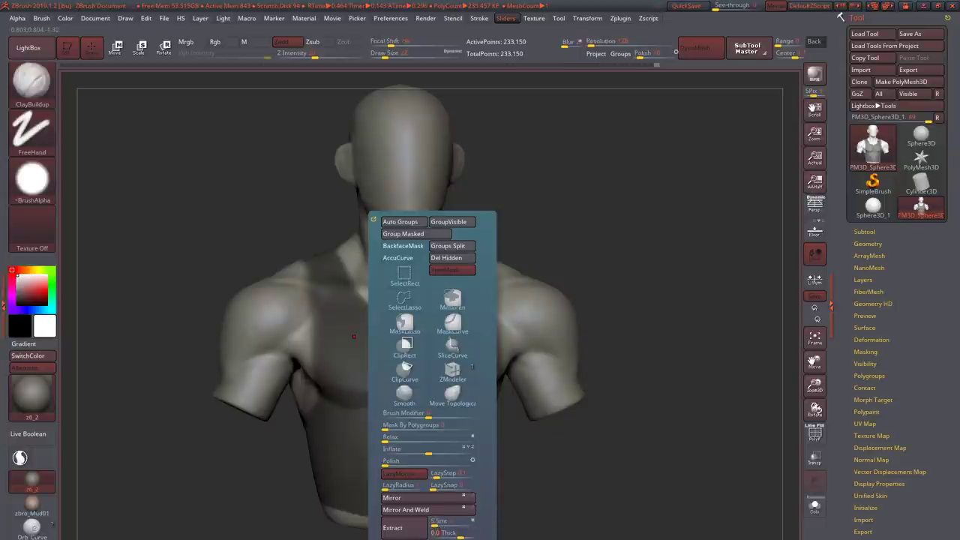
{"action": "left_click", "coordinate": [404, 527]}
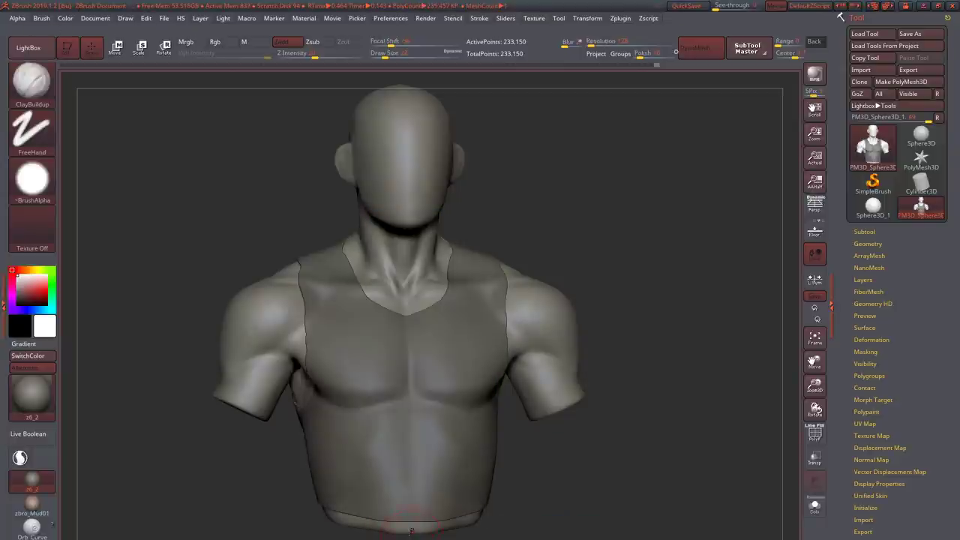
{"action": "key", "text": "space"}
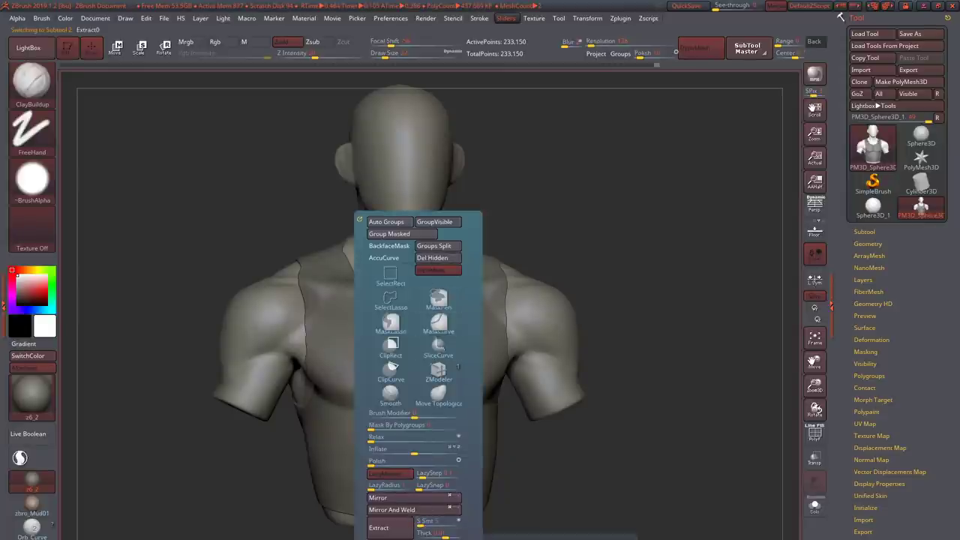
{"action": "left_click_drag", "start_coordinate": [177, 180], "coordinate": [248, 187]}
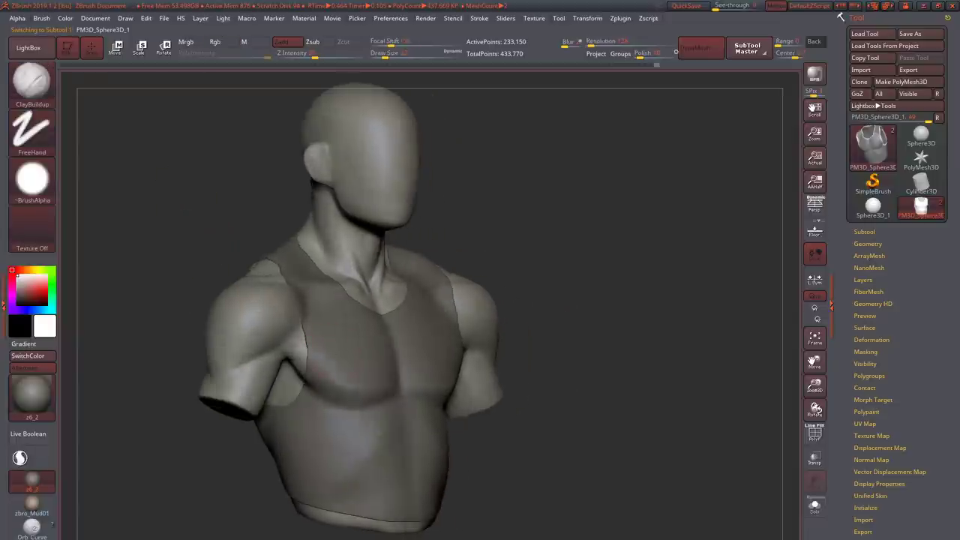
- Select the extracted vest, isolate one side of its shell and delete the hidden polygons
{"action": "left_click", "coordinate": [334, 360], "text": "alt"}
{"action": "key", "text": "space"}
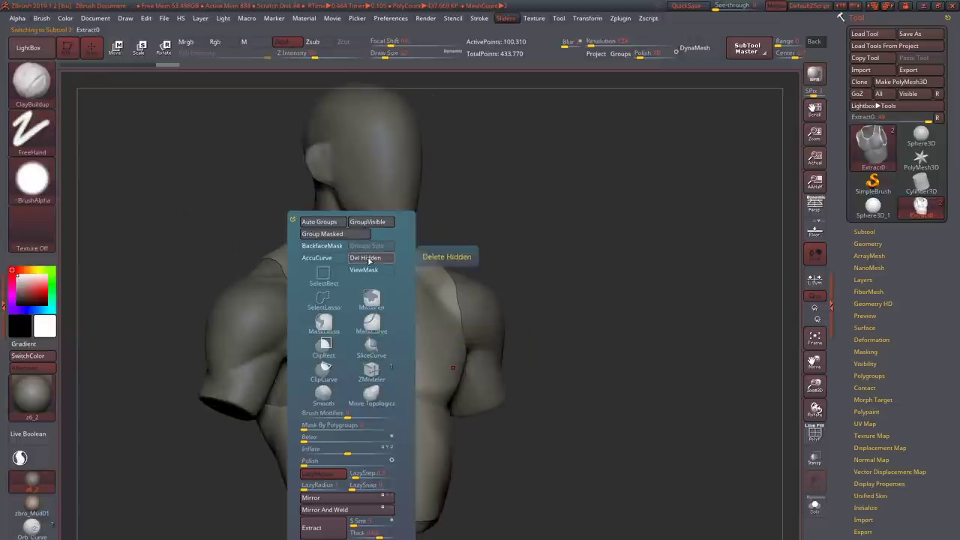
- Bring up the masking and remeshing commands for the extracted vest
{"action": "key", "text": "h"}
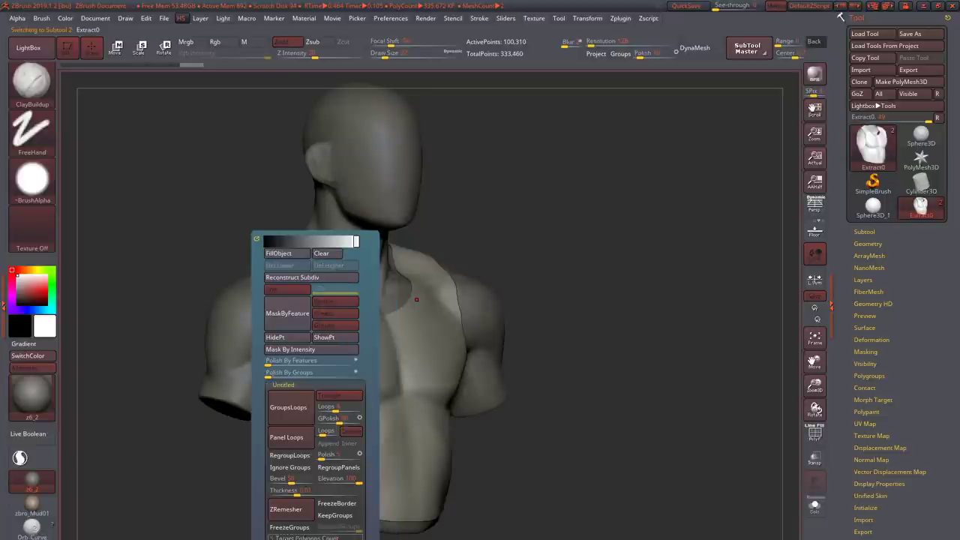
- Remesh the extracted vest twice with ZRemesher to reduce its polygon density
{"action": "left_click", "coordinate": [286, 509]}
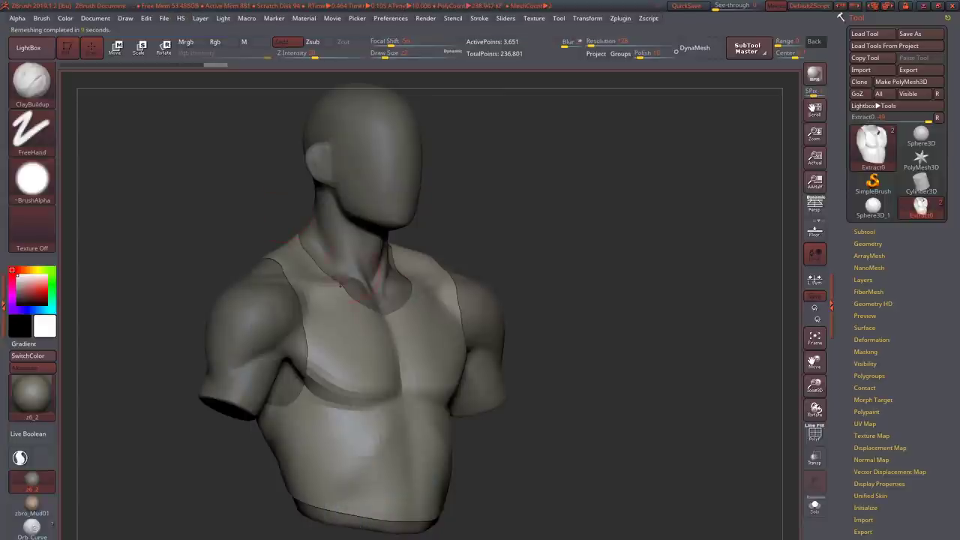
{"action": "right_click_drag", "start_coordinate": [355, 425], "coordinate": [382, 450]}
{"action": "key", "text": "shift+h"}
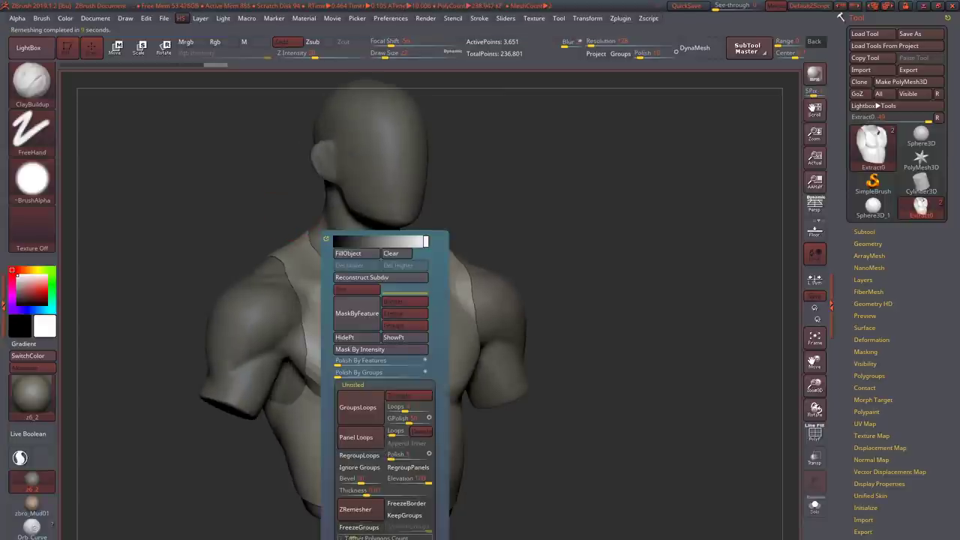
{"action": "left_click", "coordinate": [355, 510]}
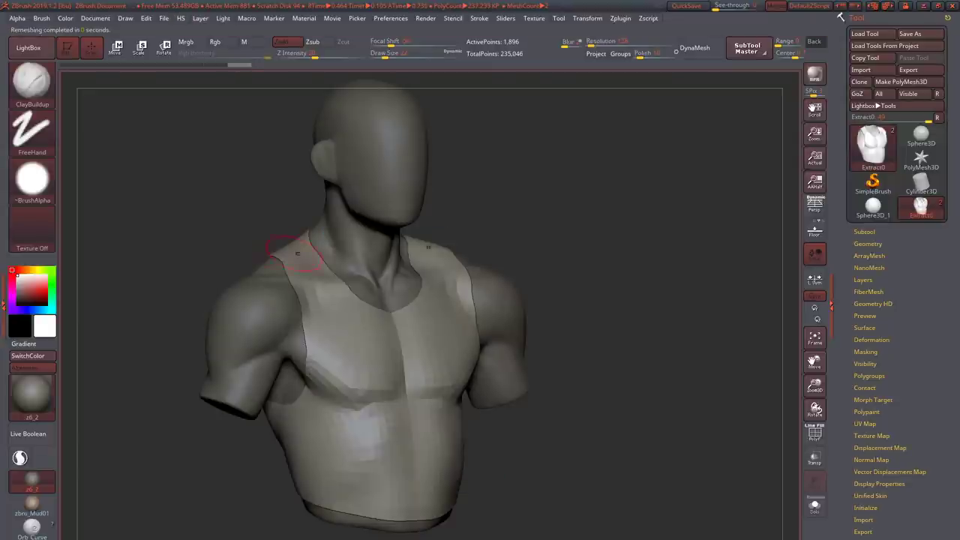
- Reshape the vest's chest, side and shoulder areas around the bust with the Move brush
{"action": "right_click_drag", "start_coordinate": [297, 253], "coordinate": [385, 330]}
{"action": "key", "text": "b"}
{"action": "key", "text": "m"}
{"action": "key", "text": "v"}
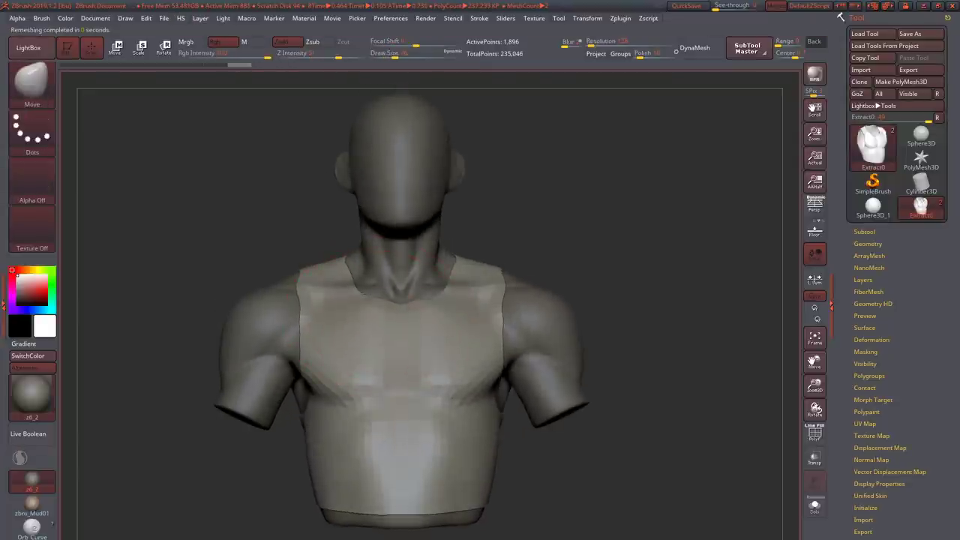
{"action": "left_click_drag", "start_coordinate": [225, 420], "coordinate": [278, 418]}
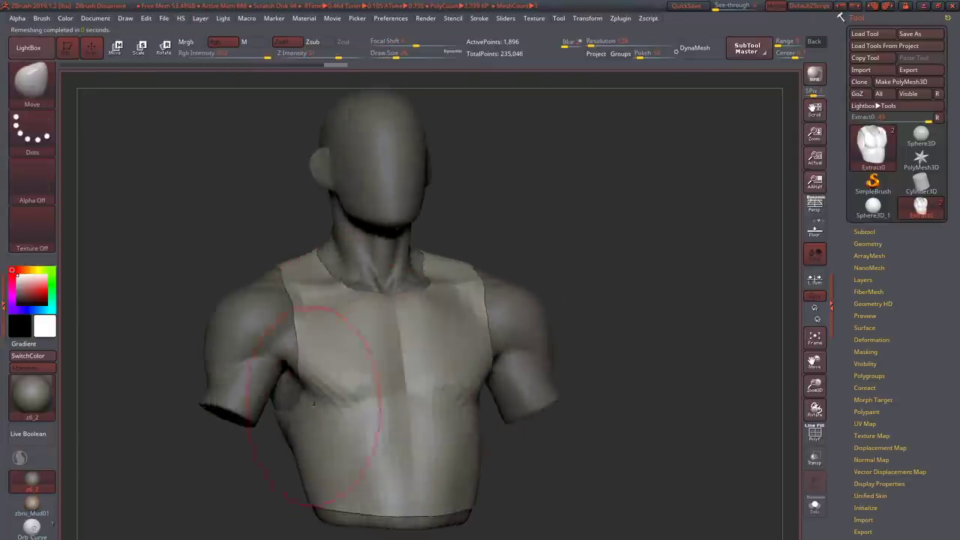
{"action": "left_click_drag", "start_coordinate": [420, 375], "coordinate": [300, 375]}
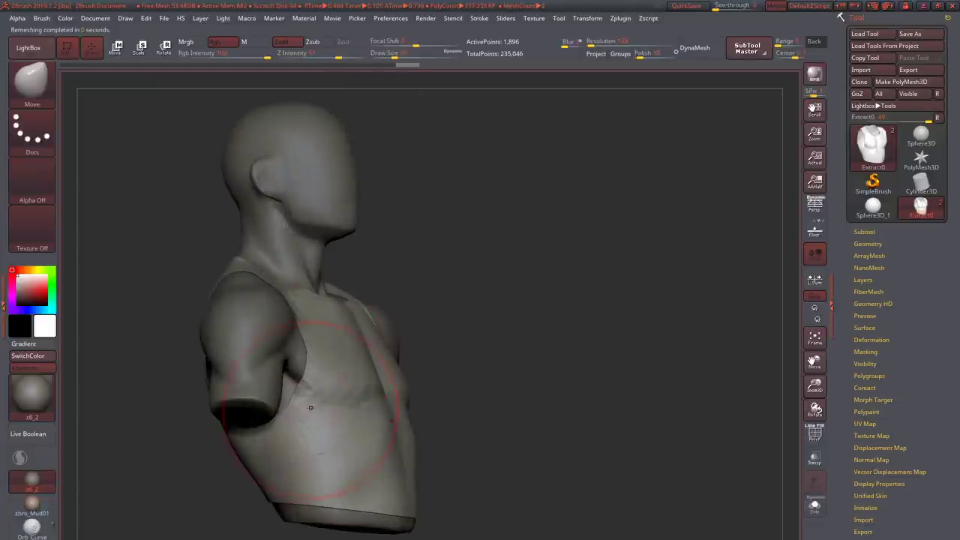
{"action": "mouse_move", "coordinate": [317, 403]}
{"action": "right_mouse_down"}
{"action": "mouse_move", "coordinate": [340, 406]}
{"action": "mouse_move", "coordinate": [352, 472]}
{"action": "mouse_move", "coordinate": [385, 497]}
{"action": "mouse_move", "coordinate": [388, 442]}
{"action": "mouse_move", "coordinate": [443, 420]}
{"action": "mouse_move", "coordinate": [375, 353]}
{"action": "mouse_move", "coordinate": [329, 324]}
{"action": "right_mouse_up"}
{"action": "mouse_move", "coordinate": [325, 330]}
{"action": "left_mouse_down"}
{"action": "mouse_move", "coordinate": [288, 329]}
{"action": "mouse_move", "coordinate": [307, 356]}
{"action": "mouse_move", "coordinate": [293, 346]}
{"action": "mouse_move", "coordinate": [325, 342]}
{"action": "left_mouse_up"}
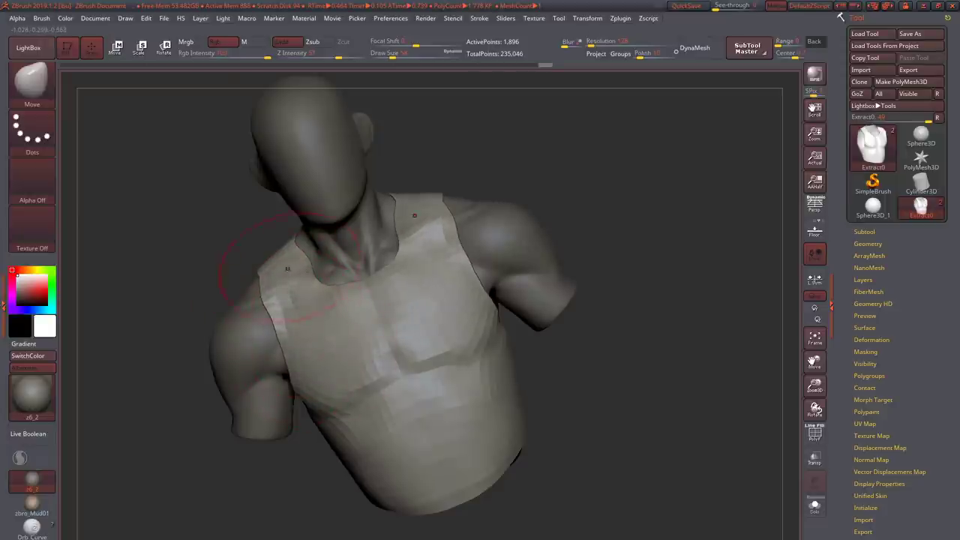
{"action": "right_click_drag", "start_coordinate": [278, 268], "coordinate": [300, 263]}
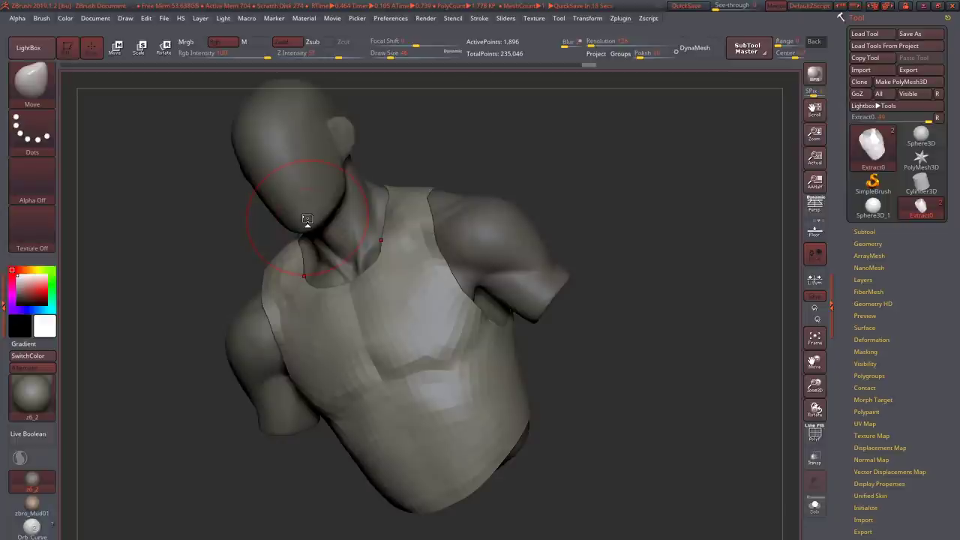
- Pull out the vest's back with the Move brush to fill the crease along the spine
{"action": "mouse_move", "coordinate": [484, 407]}
{"action": "right_mouse_down"}
{"action": "mouse_move", "coordinate": [298, 299]}
{"action": "mouse_move", "coordinate": [240, 375]}
{"action": "mouse_move", "coordinate": [188, 285]}
{"action": "mouse_move", "coordinate": [135, 225]}
{"action": "mouse_move", "coordinate": [75, 229]}
{"action": "mouse_move", "coordinate": [90, 248]}
{"action": "mouse_move", "coordinate": [283, 236]}
{"action": "mouse_move", "coordinate": [306, 213]}
{"action": "mouse_move", "coordinate": [304, 248]}
{"action": "mouse_move", "coordinate": [476, 133]}
{"action": "mouse_move", "coordinate": [377, 199]}
{"action": "mouse_move", "coordinate": [407, 199]}
{"action": "mouse_move", "coordinate": [471, 344]}
{"action": "mouse_move", "coordinate": [400, 308]}
{"action": "mouse_move", "coordinate": [390, 328]}
{"action": "mouse_move", "coordinate": [396, 279]}
{"action": "mouse_move", "coordinate": [429, 342]}
{"action": "mouse_move", "coordinate": [346, 270]}
{"action": "mouse_move", "coordinate": [341, 255]}
{"action": "mouse_move", "coordinate": [366, 99]}
{"action": "mouse_move", "coordinate": [515, 369]}
{"action": "mouse_move", "coordinate": [506, 399]}
{"action": "mouse_move", "coordinate": [521, 480]}
{"action": "mouse_move", "coordinate": [529, 408]}
{"action": "mouse_move", "coordinate": [575, 353]}
{"action": "mouse_move", "coordinate": [526, 409]}
{"action": "right_mouse_up"}
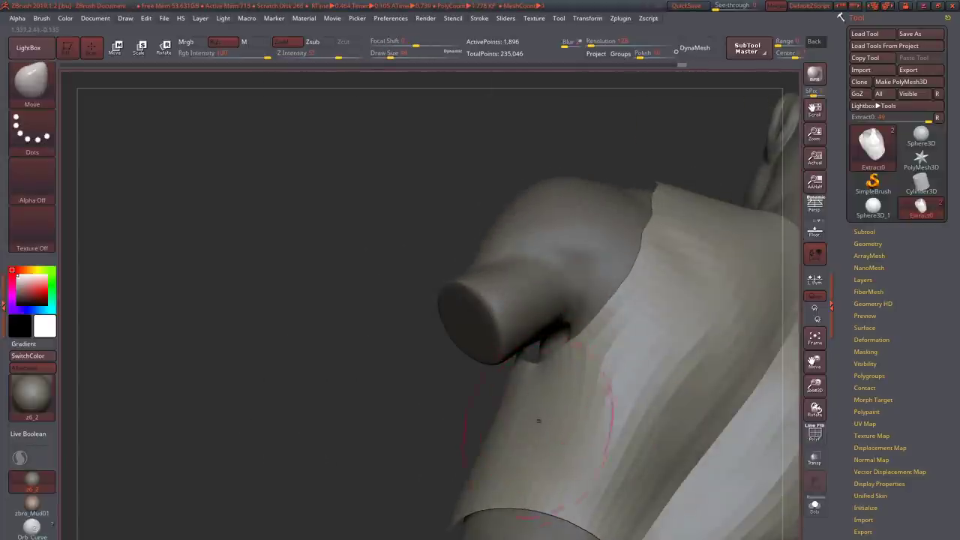
{"action": "right_click_drag", "start_coordinate": [580, 436], "coordinate": [564, 460]}
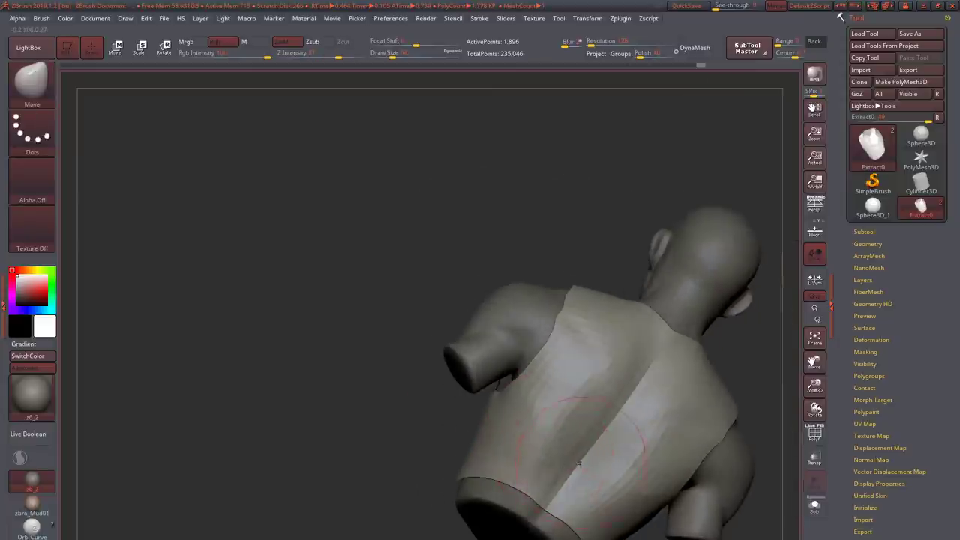
{"action": "left_click_drag", "start_coordinate": [578, 463], "coordinate": [643, 381]}
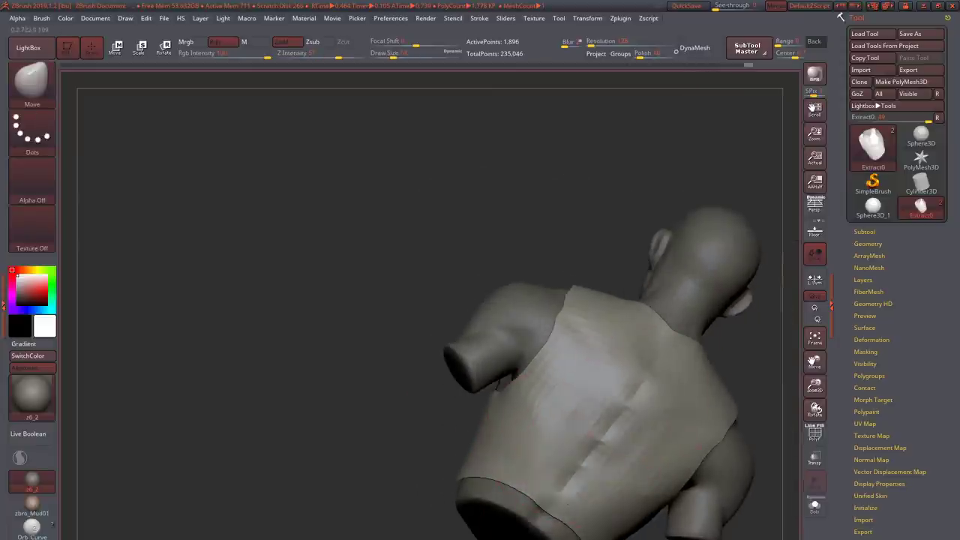
{"action": "mouse_move", "coordinate": [566, 491]}
{"action": "right_mouse_down"}
{"action": "mouse_move", "coordinate": [559, 483]}
{"action": "mouse_move", "coordinate": [561, 501]}
{"action": "mouse_move", "coordinate": [554, 493]}
{"action": "mouse_move", "coordinate": [564, 501]}
{"action": "mouse_move", "coordinate": [557, 416]}
{"action": "mouse_move", "coordinate": [567, 353]}
{"action": "mouse_move", "coordinate": [563, 360]}
{"action": "mouse_move", "coordinate": [563, 375]}
{"action": "mouse_move", "coordinate": [579, 345]}
{"action": "mouse_move", "coordinate": [593, 363]}
{"action": "mouse_move", "coordinate": [411, 201]}
{"action": "mouse_move", "coordinate": [318, 285]}
{"action": "mouse_move", "coordinate": [315, 200]}
{"action": "right_mouse_up"}
{"action": "key", "text": "b"}
{"action": "key", "text": "c"}
{"action": "key", "text": "b"}
{"action": "key", "text": "b"}
{"action": "key", "text": "m"}
{"action": "key", "text": "v"}
{"action": "key", "text": "b"}
{"action": "key", "text": "m"}
{"action": "key", "text": "v"}
{"action": "key", "text": "ctrl+z"}
- Remesh the vest again with ZRemesher at a lower target polygon count
{"action": "key", "text": "space"}
{"action": "key", "text": "space"}
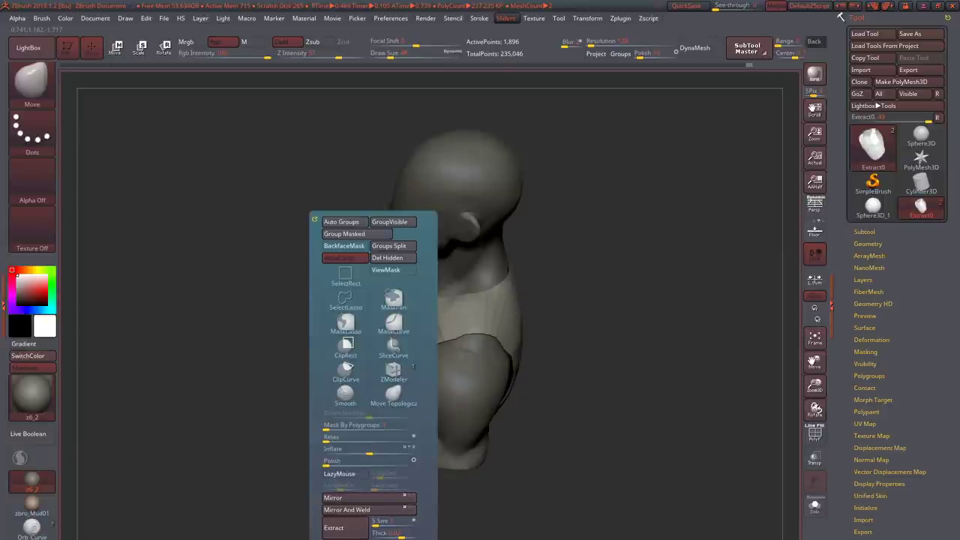
{"action": "right_click_drag", "start_coordinate": [354, 109], "coordinate": [525, 360]}
{"action": "key", "text": "space"}
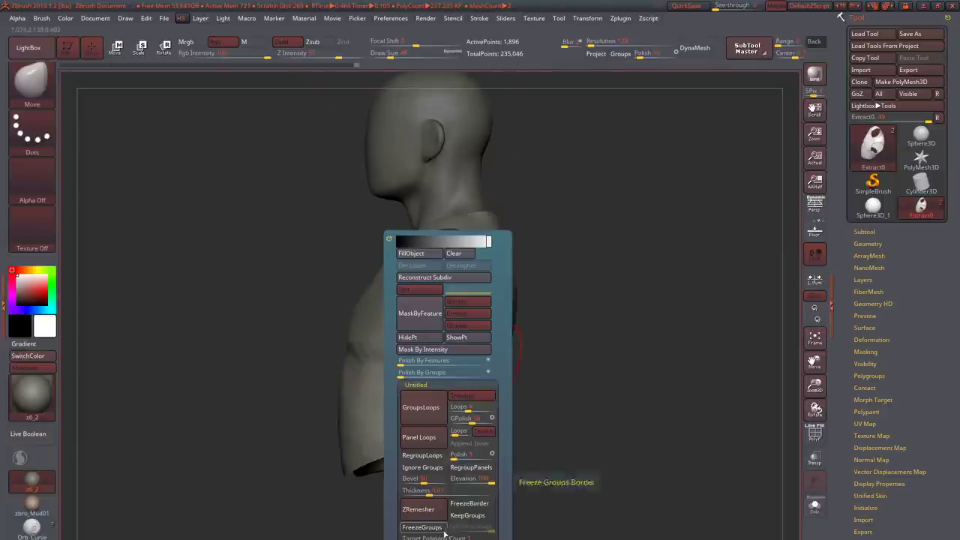
{"action": "key", "text": "space"}
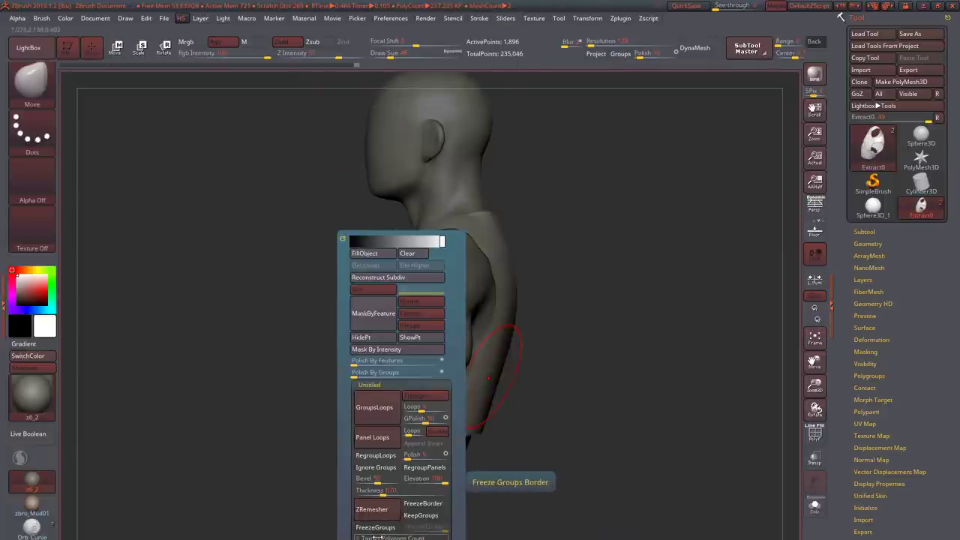
{"action": "left_click", "coordinate": [389, 510]}
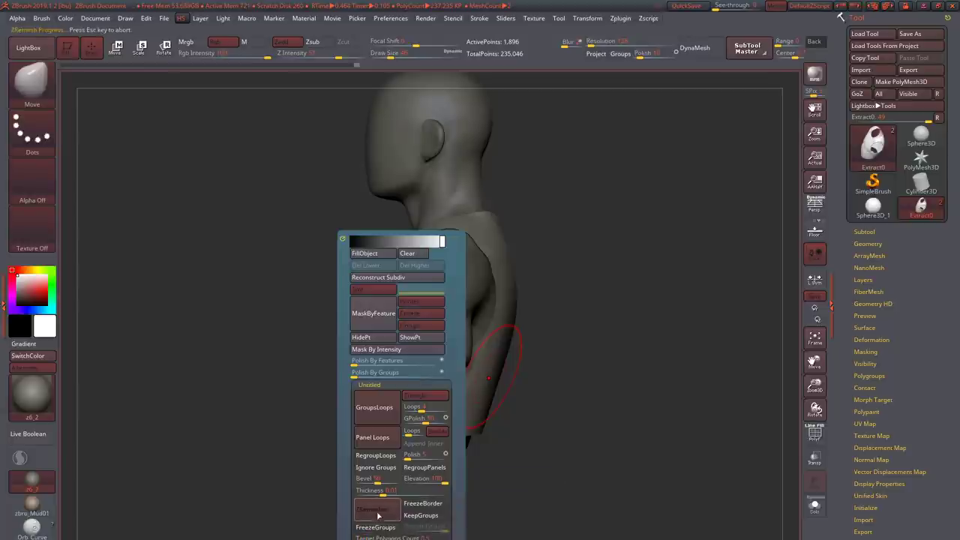
{"action": "right_click_drag", "start_coordinate": [515, 482], "coordinate": [375, 472]}
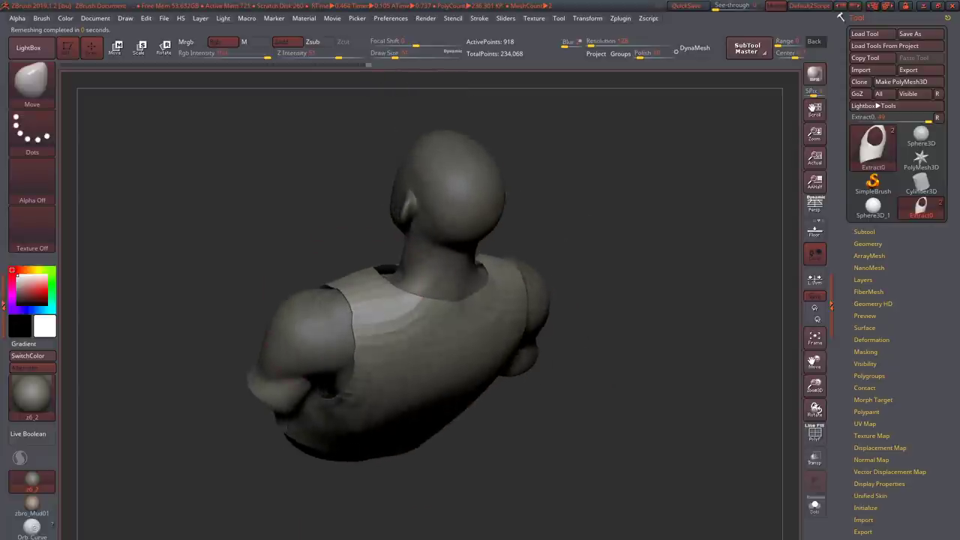
- Smooth the vest's chest surface to soften the muscle shapes
{"action": "mouse_move", "coordinate": [332, 300]}
{"action": "right_mouse_down"}
{"action": "mouse_move", "coordinate": [356, 366]}
{"action": "mouse_move", "coordinate": [359, 319]}
{"action": "mouse_move", "coordinate": [373, 338]}
{"action": "mouse_move", "coordinate": [450, 312]}
{"action": "mouse_move", "coordinate": [454, 351]}
{"action": "mouse_move", "coordinate": [409, 341]}
{"action": "mouse_move", "coordinate": [411, 323]}
{"action": "mouse_move", "coordinate": [440, 292]}
{"action": "mouse_move", "coordinate": [390, 352]}
{"action": "right_mouse_up"}
{"action": "key", "text": "shift"}
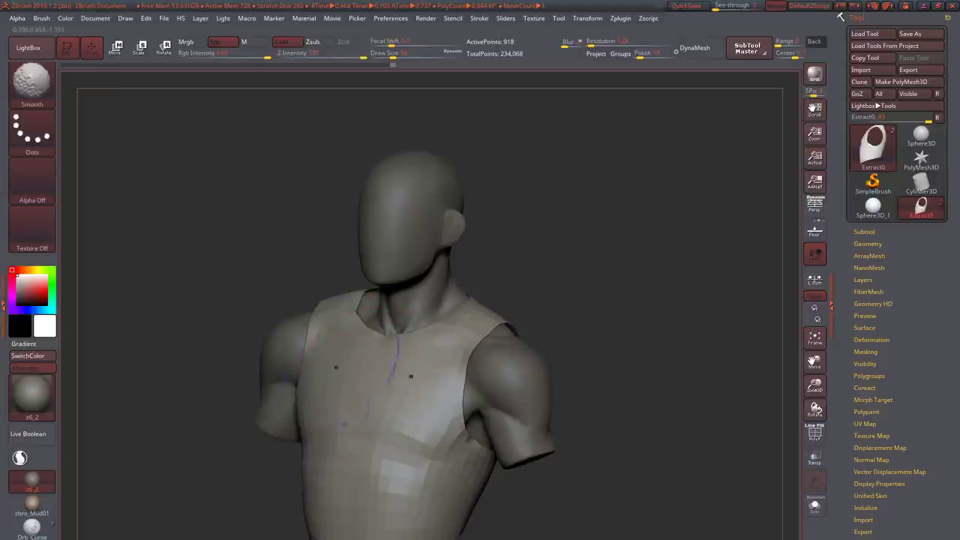
{"action": "right_click_drag", "start_coordinate": [335, 367], "coordinate": [322, 365], "text": "shift"}
{"action": "key", "text": "shift"}
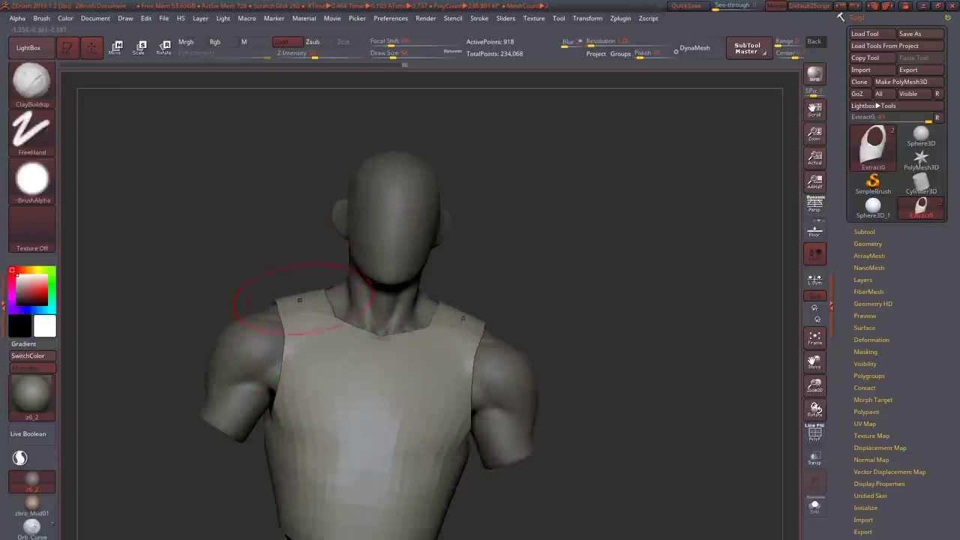
- Adjust the vest's neckline, shoulder straps and front with the Move brush
{"action": "key", "text": "b"}
{"action": "key", "text": "m"}
{"action": "key", "text": "v"}
{"action": "mouse_move", "coordinate": [301, 298]}
{"action": "right_mouse_down"}
{"action": "mouse_move", "coordinate": [285, 323]}
{"action": "mouse_move", "coordinate": [315, 307]}
{"action": "right_mouse_up"}
{"action": "left_click_drag", "start_coordinate": [292, 355], "coordinate": [282, 343]}
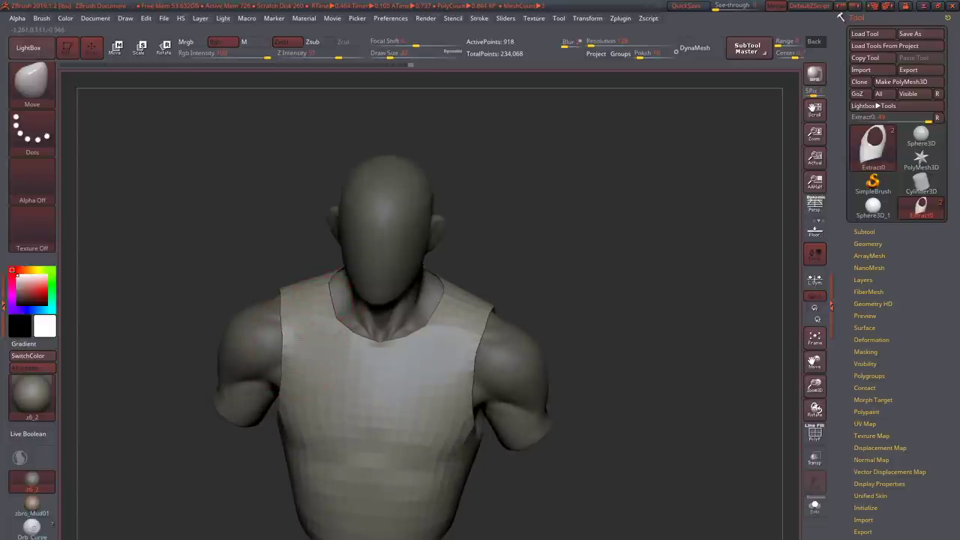
{"action": "right_click_drag", "start_coordinate": [390, 405], "coordinate": [345, 444]}
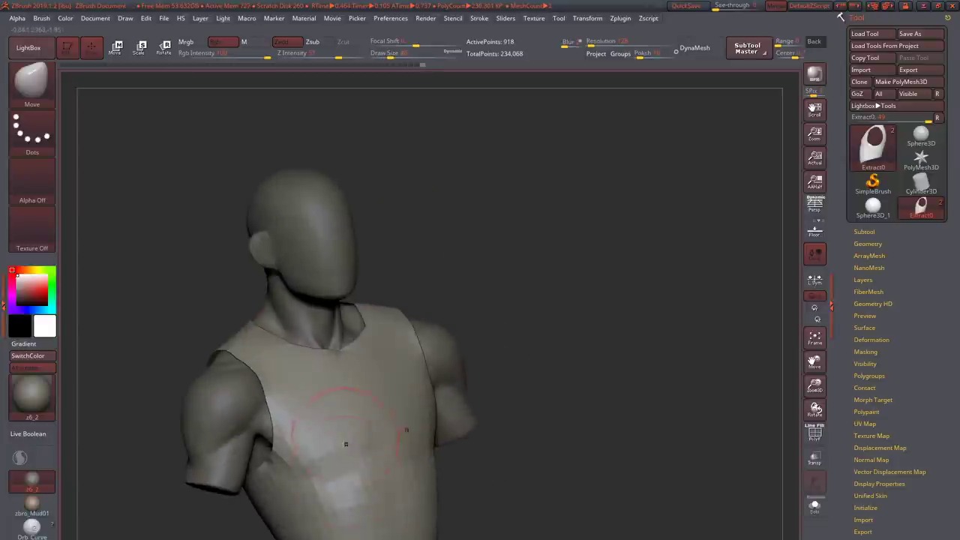
{"action": "right_click_drag", "start_coordinate": [395, 514], "coordinate": [390, 363]}
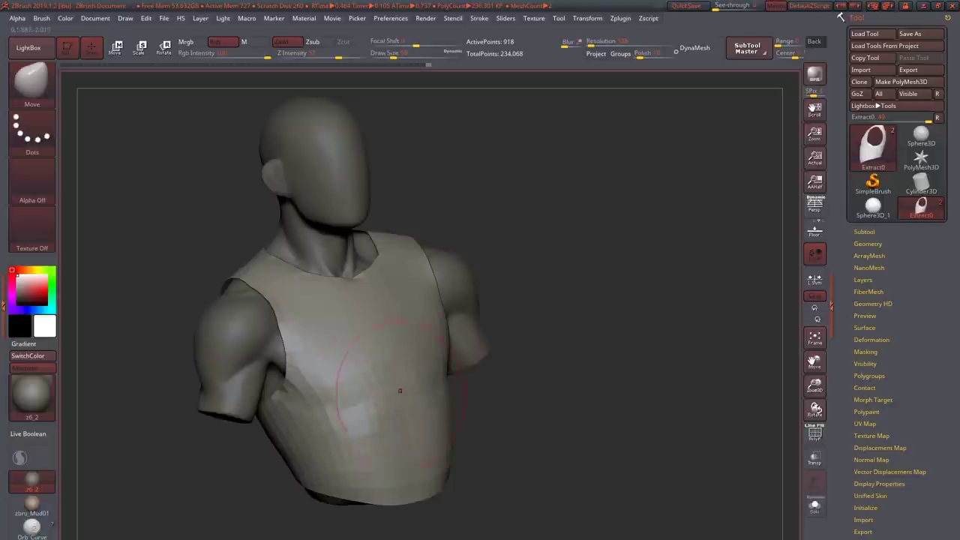
{"action": "right_click_drag", "start_coordinate": [405, 461], "coordinate": [330, 473]}
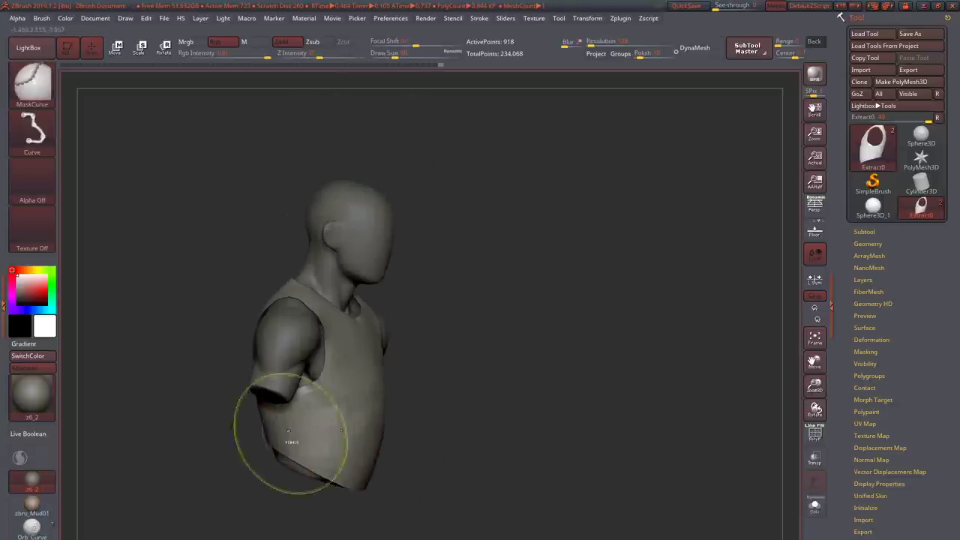
- Lower the vest's hem so it covers the bottom edge of the torso
{"action": "key", "text": "space"}
{"action": "left_click", "coordinate": [266, 323]}
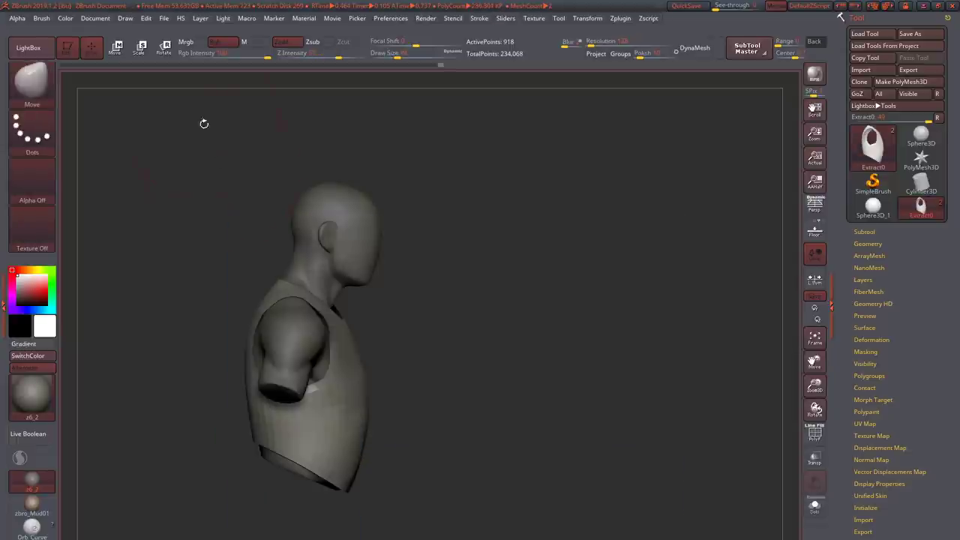
{"action": "mouse_move", "coordinate": [225, 358]}
{"action": "left_mouse_down", "text": "ctrl"}
{"action": "mouse_move", "coordinate": [238, 457]}
{"action": "mouse_move", "coordinate": [424, 475]}
{"action": "mouse_move", "coordinate": [444, 424]}
{"action": "left_mouse_up", "text": "ctrl"}
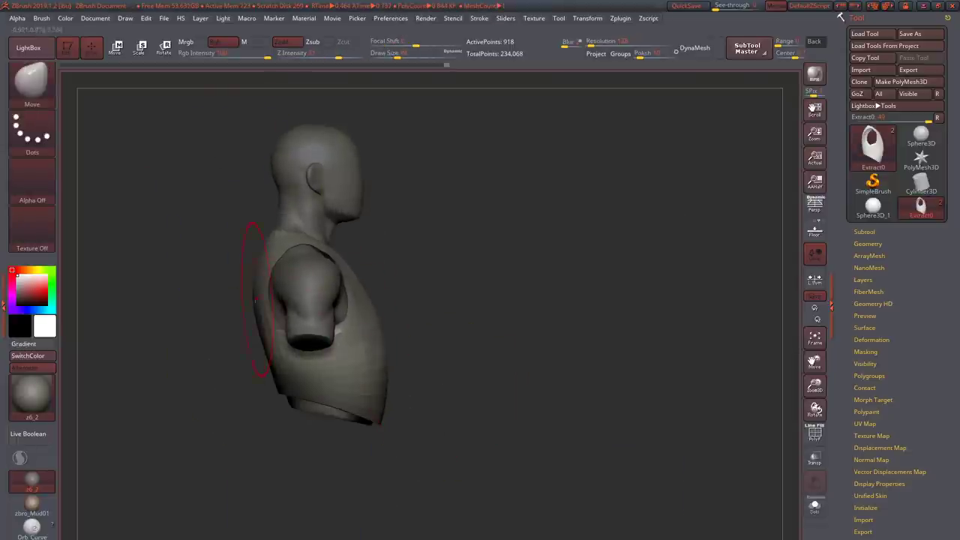
{"action": "key", "text": "w"}
{"action": "mouse_move", "coordinate": [333, 391]}
{"action": "left_mouse_down"}
{"action": "mouse_move", "coordinate": [332, 483]}
{"action": "mouse_move", "coordinate": [390, 503]}
{"action": "left_mouse_up"}
{"action": "key", "text": "q"}
- Refine the vest's side silhouette from the waist up to the armholes with the Move brush
{"action": "mouse_move", "coordinate": [249, 363]}
{"action": "left_mouse_down"}
{"action": "mouse_move", "coordinate": [277, 274]}
{"action": "mouse_move", "coordinate": [308, 368]}
{"action": "mouse_move", "coordinate": [265, 376]}
{"action": "mouse_move", "coordinate": [279, 384]}
{"action": "mouse_move", "coordinate": [274, 391]}
{"action": "left_mouse_up"}
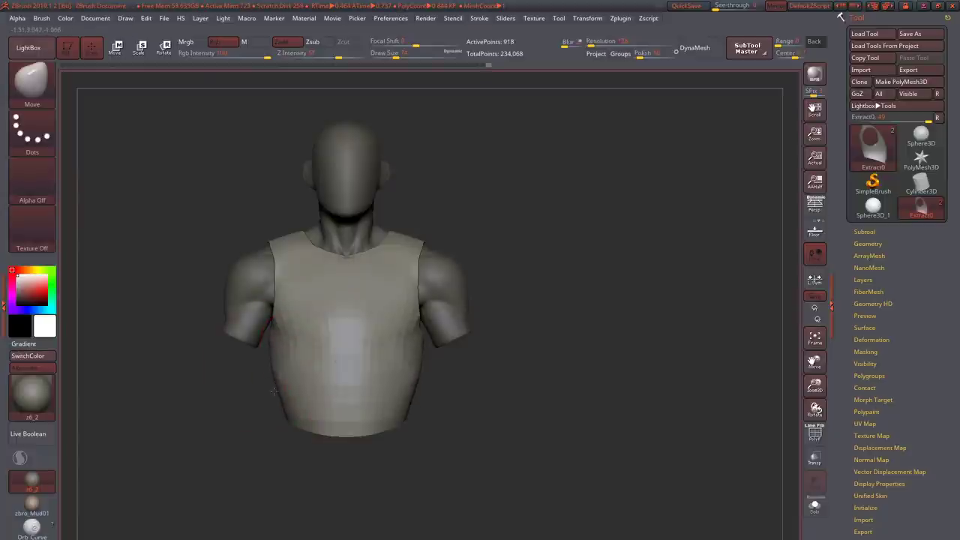
{"action": "mouse_move", "coordinate": [272, 335]}
{"action": "left_mouse_down"}
{"action": "mouse_move", "coordinate": [307, 304]}
{"action": "mouse_move", "coordinate": [276, 315]}
{"action": "left_mouse_up"}
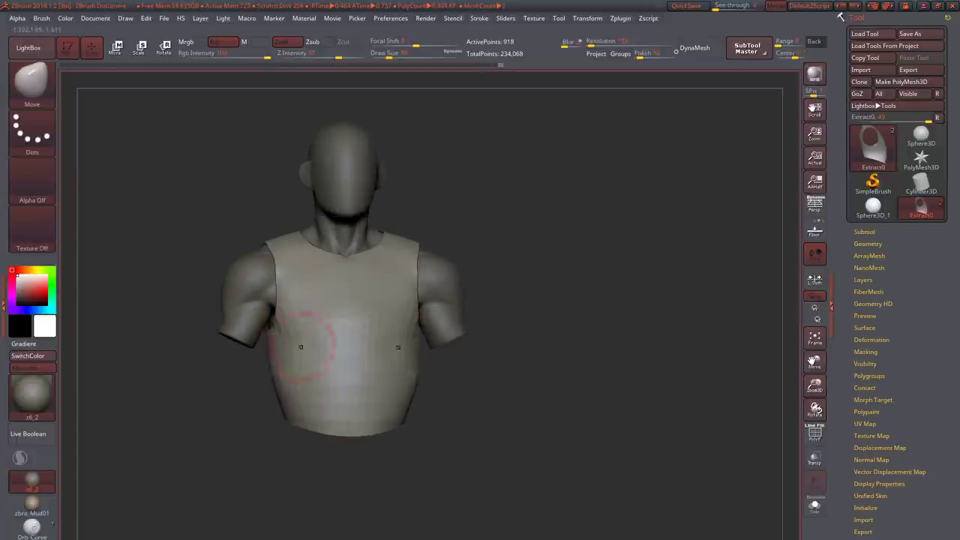
{"action": "left_click_drag", "start_coordinate": [306, 342], "coordinate": [375, 347]}
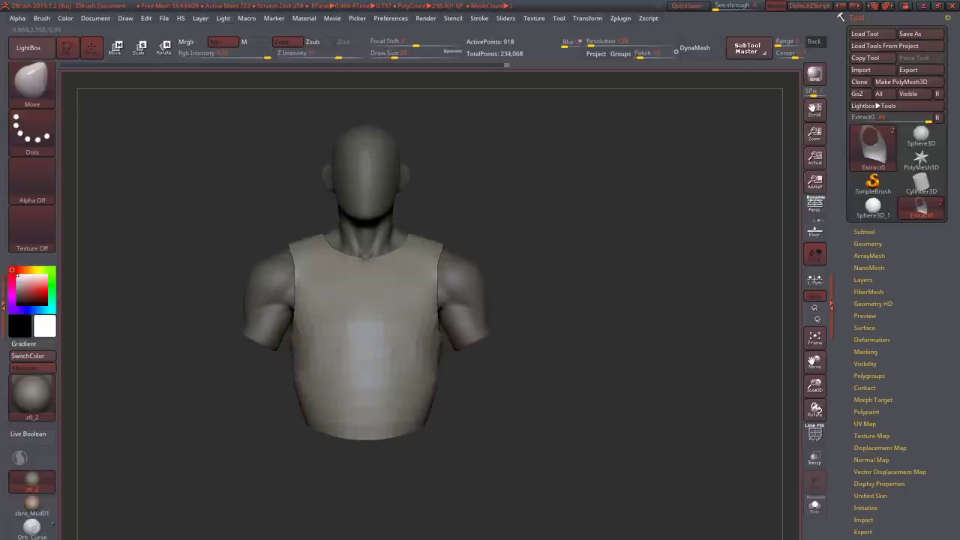
- Flatten the vest's upper back around the neck opening with the Flatten brush
{"action": "mouse_move", "coordinate": [279, 301]}
{"action": "right_mouse_down", "text": "ctrl"}
{"action": "mouse_move", "coordinate": [308, 285]}
{"action": "mouse_move", "coordinate": [305, 298]}
{"action": "mouse_move", "coordinate": [297, 271]}
{"action": "mouse_move", "coordinate": [307, 264]}
{"action": "mouse_move", "coordinate": [320, 316]}
{"action": "mouse_move", "coordinate": [315, 304]}
{"action": "mouse_move", "coordinate": [358, 278]}
{"action": "mouse_move", "coordinate": [327, 211]}
{"action": "mouse_move", "coordinate": [323, 240]}
{"action": "mouse_move", "coordinate": [330, 266]}
{"action": "mouse_move", "coordinate": [384, 246]}
{"action": "mouse_move", "coordinate": [376, 234]}
{"action": "mouse_move", "coordinate": [367, 241]}
{"action": "mouse_move", "coordinate": [358, 218]}
{"action": "right_mouse_up", "text": "ctrl"}
{"action": "mouse_move", "coordinate": [392, 168]}
{"action": "right_mouse_down"}
{"action": "mouse_move", "coordinate": [384, 197]}
{"action": "mouse_move", "coordinate": [397, 236]}
{"action": "right_mouse_up"}
{"action": "mouse_move", "coordinate": [395, 236]}
{"action": "right_mouse_down"}
{"action": "mouse_move", "coordinate": [386, 253]}
{"action": "mouse_move", "coordinate": [392, 208]}
{"action": "mouse_move", "coordinate": [418, 235]}
{"action": "mouse_move", "coordinate": [385, 301]}
{"action": "mouse_move", "coordinate": [341, 234]}
{"action": "right_mouse_up"}
{"action": "key", "text": "b"}
{"action": "key", "text": "h"}
{"action": "key", "text": "p"}
{"action": "key", "text": "b"}
{"action": "key", "text": "f"}
{"action": "key", "text": "l"}
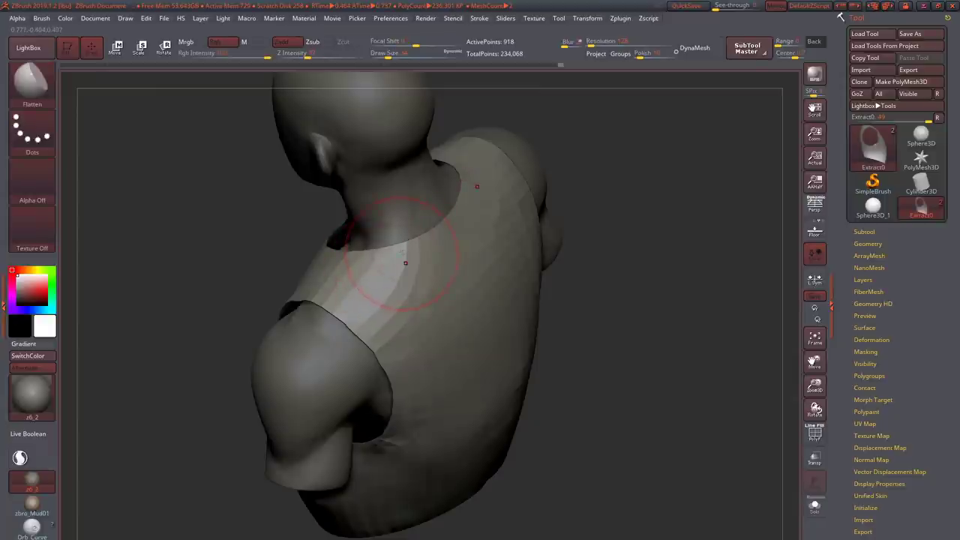
- Adjust the vest's upper back behind the neck opening with the Move brush
{"action": "key", "text": "b"}
{"action": "key", "text": "m"}
{"action": "key", "text": "v"}
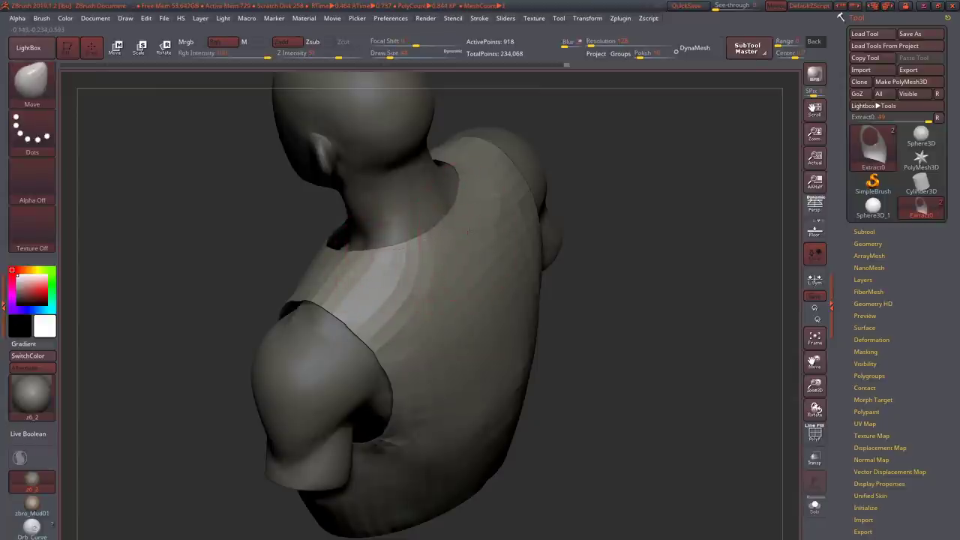
{"action": "mouse_move", "coordinate": [341, 234]}
{"action": "right_mouse_down"}
{"action": "mouse_move", "coordinate": [348, 176]}
{"action": "mouse_move", "coordinate": [382, 405]}
{"action": "mouse_move", "coordinate": [433, 337]}
{"action": "right_mouse_up"}
{"action": "key", "text": "b"}
{"action": "key", "text": "s"}
{"action": "key", "text": "t"}
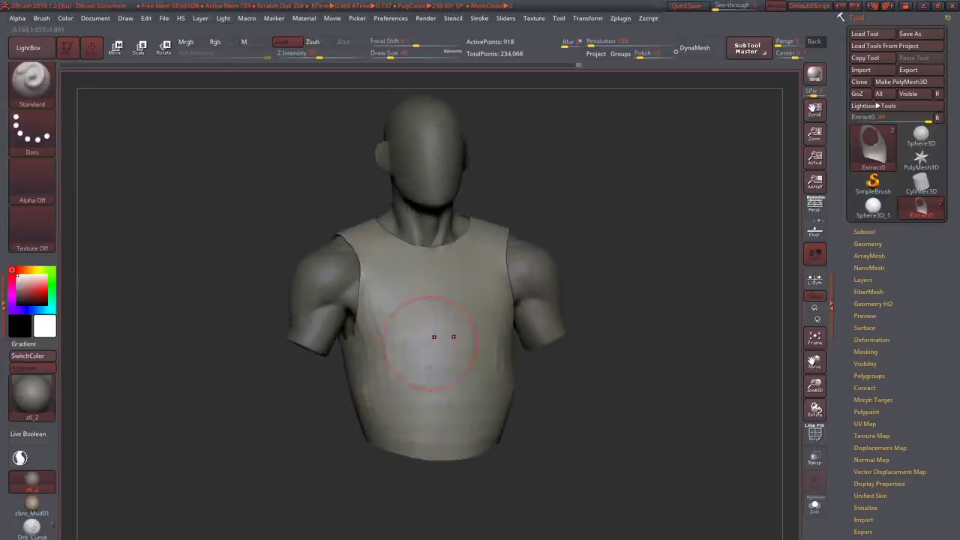
{"action": "mouse_move", "coordinate": [377, 374]}
{"action": "right_mouse_down"}
{"action": "mouse_move", "coordinate": [405, 411]}
{"action": "mouse_move", "coordinate": [338, 372]}
{"action": "mouse_move", "coordinate": [332, 343]}
{"action": "mouse_move", "coordinate": [353, 300]}
{"action": "right_mouse_up"}
{"action": "key", "text": "b"}
{"action": "key", "text": "c"}
{"action": "key", "text": "b"}
- Clean up the lower edge of the vest's armhole under the arm with the Move brush
{"action": "key", "text": "b"}
{"action": "key", "text": "m"}
{"action": "key", "text": "v"}
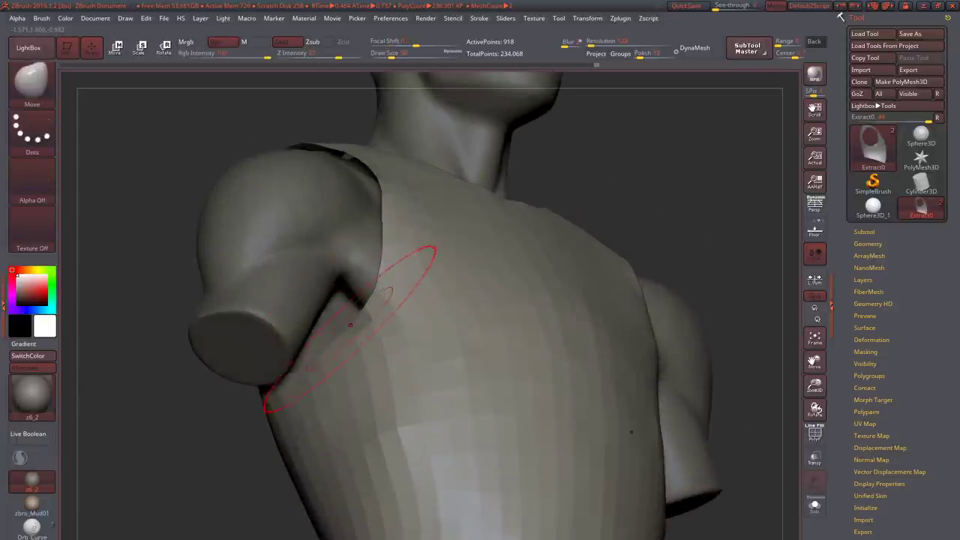
{"action": "right_click_drag", "start_coordinate": [240, 353], "coordinate": [353, 322]}
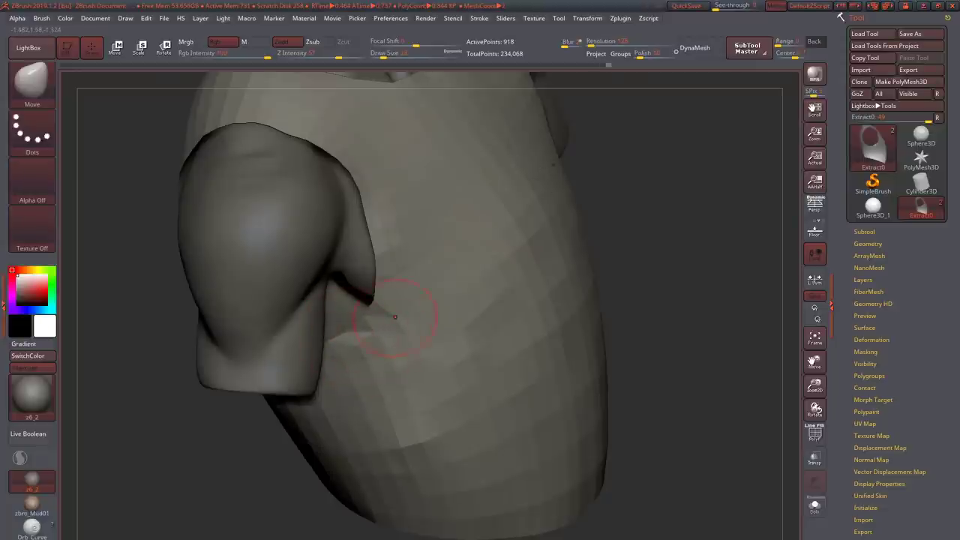
{"action": "mouse_move", "coordinate": [387, 350]}
{"action": "right_mouse_down"}
{"action": "mouse_move", "coordinate": [376, 377]}
{"action": "mouse_move", "coordinate": [396, 448]}
{"action": "right_mouse_up"}
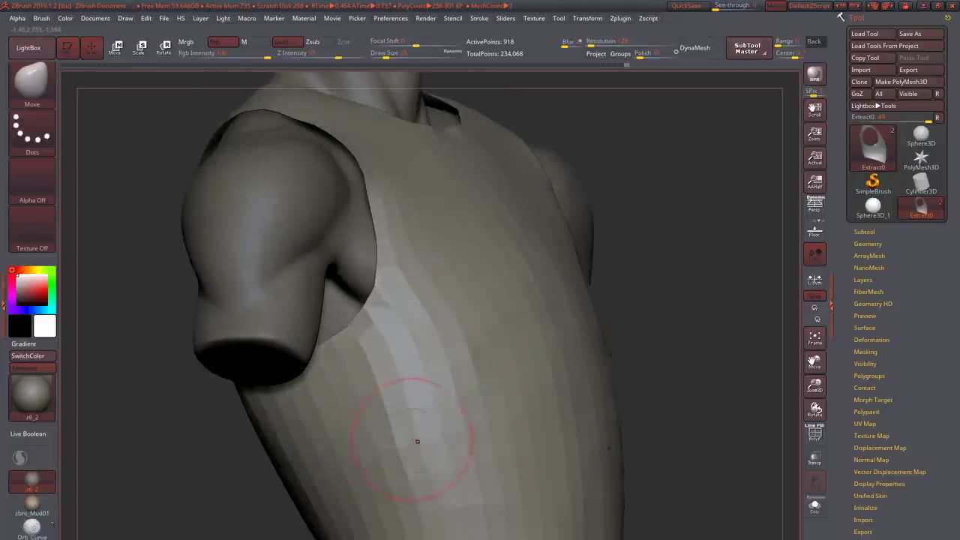
- Smooth the vest's sides below the armholes and the front of the torso
{"action": "key", "text": "f"}
{"action": "mouse_move", "coordinate": [300, 353]}
{"action": "right_mouse_down"}
{"action": "mouse_move", "coordinate": [262, 367]}
{"action": "mouse_move", "coordinate": [307, 358]}
{"action": "mouse_move", "coordinate": [237, 397]}
{"action": "mouse_move", "coordinate": [270, 375]}
{"action": "mouse_move", "coordinate": [226, 360]}
{"action": "mouse_move", "coordinate": [199, 366]}
{"action": "right_mouse_up"}
{"action": "key", "text": "f"}
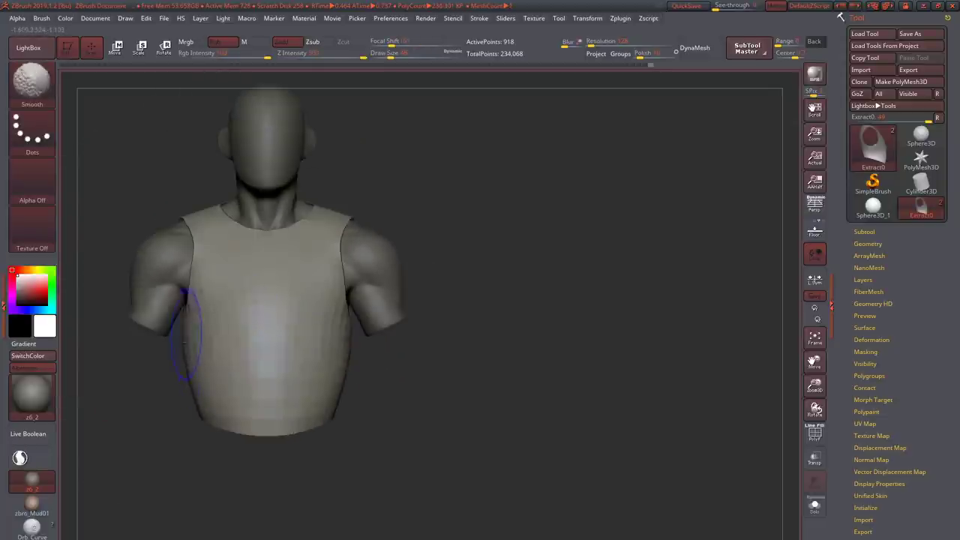
{"action": "mouse_move", "coordinate": [191, 331]}
{"action": "right_mouse_down"}
{"action": "mouse_move", "coordinate": [175, 394]}
{"action": "mouse_move", "coordinate": [185, 425]}
{"action": "mouse_move", "coordinate": [197, 405]}
{"action": "mouse_move", "coordinate": [236, 403]}
{"action": "mouse_move", "coordinate": [214, 403]}
{"action": "mouse_move", "coordinate": [247, 248]}
{"action": "mouse_move", "coordinate": [238, 398]}
{"action": "mouse_move", "coordinate": [255, 353]}
{"action": "right_mouse_up"}
{"action": "key", "text": "shift"}
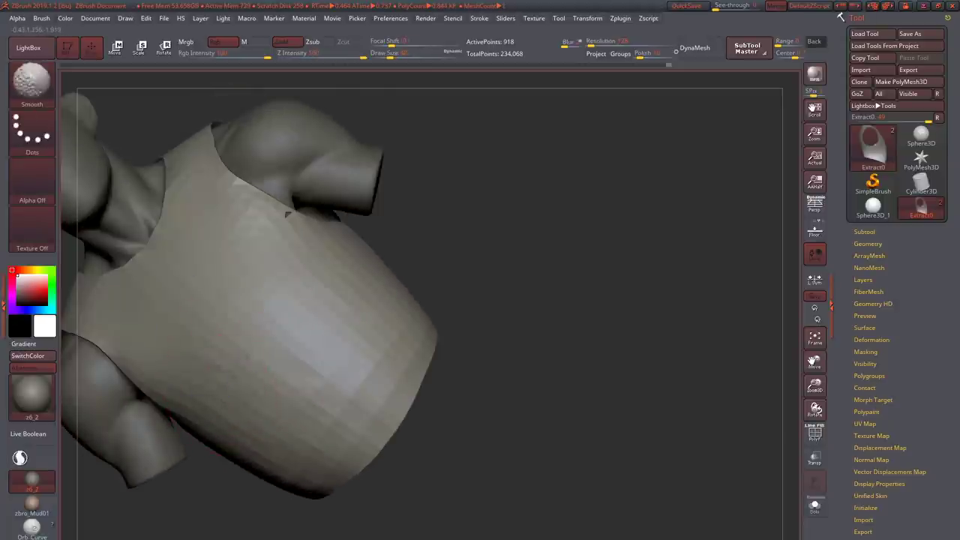
- Refine the vest's edge at the bottom of the armhole with the Move brush
{"action": "mouse_move", "coordinate": [237, 260]}
{"action": "right_mouse_down"}
{"action": "mouse_move", "coordinate": [290, 317]}
{"action": "mouse_move", "coordinate": [300, 262]}
{"action": "mouse_move", "coordinate": [296, 285]}
{"action": "mouse_move", "coordinate": [341, 241]}
{"action": "right_mouse_up"}
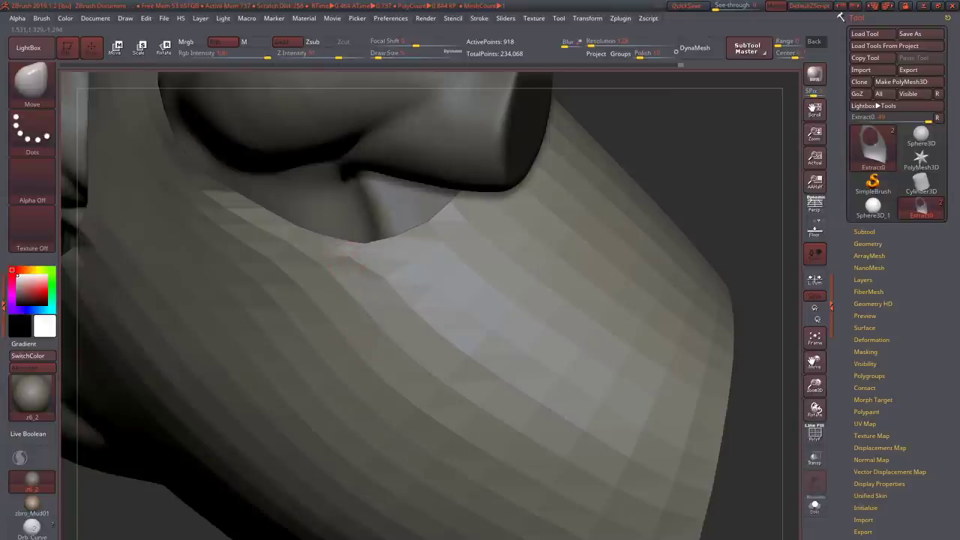
{"action": "mouse_move", "coordinate": [349, 276]}
{"action": "right_mouse_down"}
{"action": "mouse_move", "coordinate": [322, 294]}
{"action": "mouse_move", "coordinate": [350, 276]}
{"action": "right_mouse_up"}
{"action": "mouse_move", "coordinate": [327, 324]}
{"action": "right_mouse_down", "text": "ctrl"}
{"action": "mouse_move", "coordinate": [275, 285]}
{"action": "mouse_move", "coordinate": [248, 247]}
{"action": "mouse_move", "coordinate": [315, 262]}
{"action": "mouse_move", "coordinate": [257, 300]}
{"action": "mouse_move", "coordinate": [268, 310]}
{"action": "mouse_move", "coordinate": [276, 289]}
{"action": "mouse_move", "coordinate": [311, 327]}
{"action": "mouse_move", "coordinate": [304, 257]}
{"action": "mouse_move", "coordinate": [365, 337]}
{"action": "mouse_move", "coordinate": [383, 323]}
{"action": "mouse_move", "coordinate": [415, 320]}
{"action": "mouse_move", "coordinate": [379, 315]}
{"action": "mouse_move", "coordinate": [424, 321]}
{"action": "mouse_move", "coordinate": [367, 322]}
{"action": "mouse_move", "coordinate": [327, 303]}
{"action": "mouse_move", "coordinate": [297, 260]}
{"action": "mouse_move", "coordinate": [304, 235]}
{"action": "mouse_move", "coordinate": [429, 303]}
{"action": "mouse_move", "coordinate": [425, 352]}
{"action": "mouse_move", "coordinate": [424, 326]}
{"action": "mouse_move", "coordinate": [488, 259]}
{"action": "mouse_move", "coordinate": [499, 283]}
{"action": "mouse_move", "coordinate": [586, 258]}
{"action": "mouse_move", "coordinate": [565, 297]}
{"action": "right_mouse_up", "text": "ctrl"}
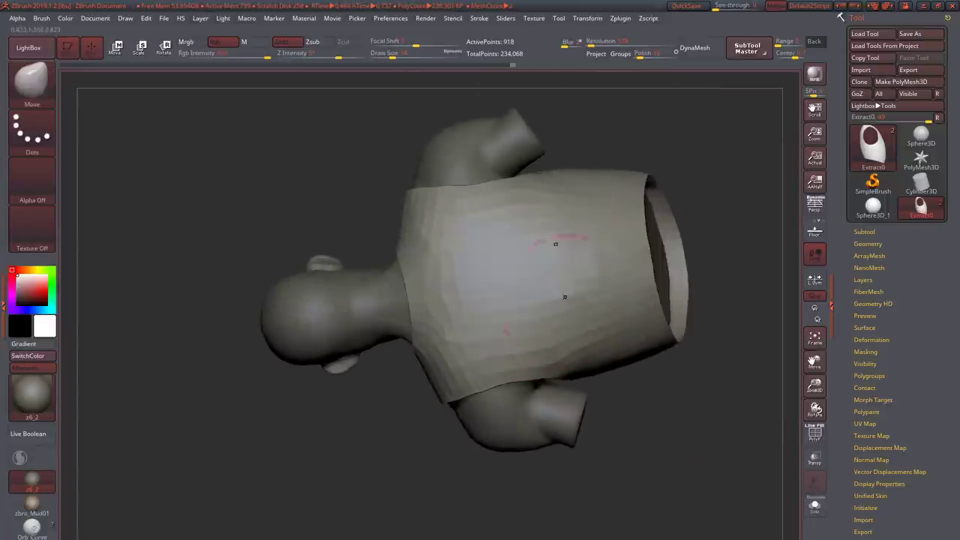
- Reshape the vest's back and the rear edge of the armhole with the Move brush
{"action": "mouse_move", "coordinate": [636, 279]}
{"action": "right_mouse_down"}
{"action": "mouse_move", "coordinate": [596, 310]}
{"action": "mouse_move", "coordinate": [568, 268]}
{"action": "mouse_move", "coordinate": [523, 379]}
{"action": "mouse_move", "coordinate": [586, 282]}
{"action": "right_mouse_up"}
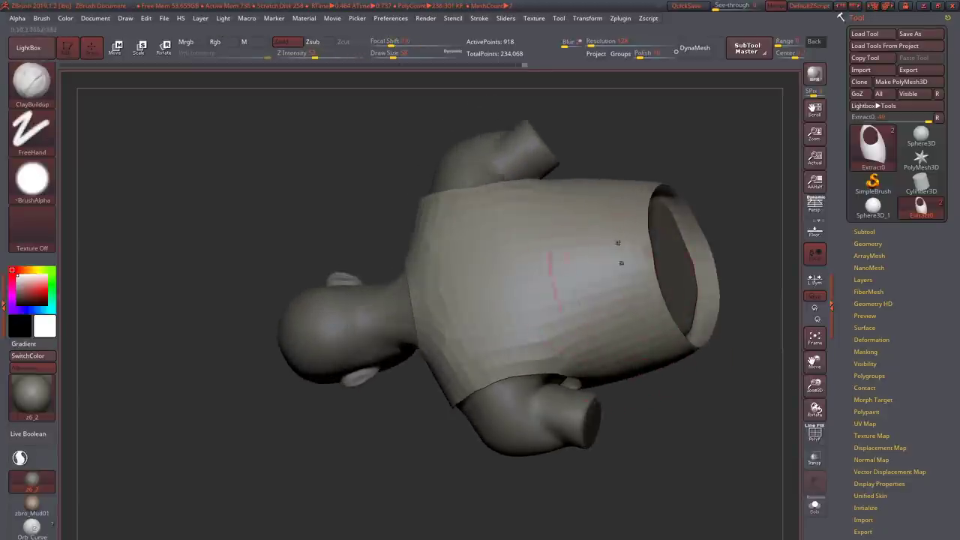
{"action": "mouse_move", "coordinate": [508, 300]}
{"action": "right_mouse_down"}
{"action": "mouse_move", "coordinate": [443, 412]}
{"action": "mouse_move", "coordinate": [460, 343]}
{"action": "mouse_move", "coordinate": [479, 387]}
{"action": "right_mouse_up"}
{"action": "key", "text": "bracketleft"}
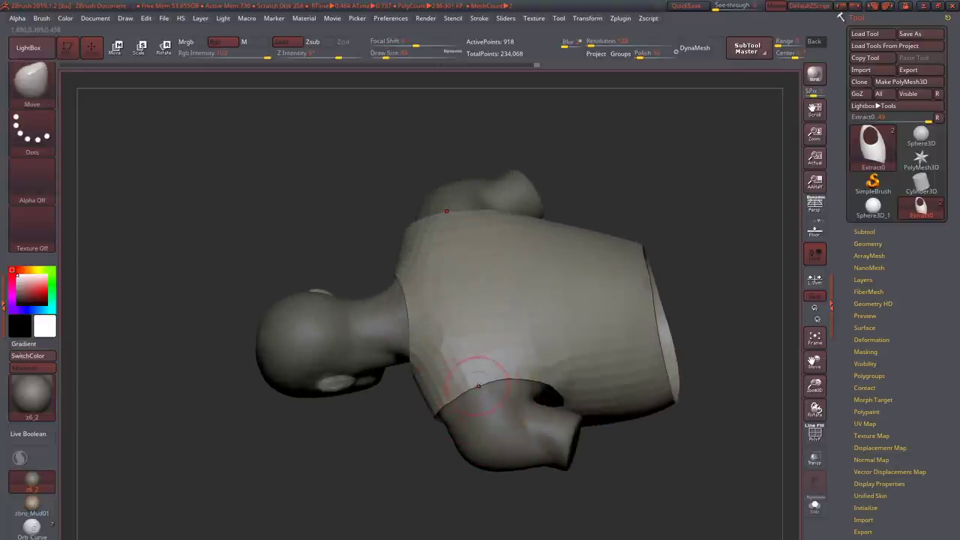
- Adjust the vest's upper chest and the front edge of the armhole with the Move brush
{"action": "right_click_drag", "start_coordinate": [355, 291], "coordinate": [405, 381]}
{"action": "mouse_move", "coordinate": [349, 373]}
{"action": "right_mouse_down"}
{"action": "mouse_move", "coordinate": [342, 380]}
{"action": "mouse_move", "coordinate": [343, 364]}
{"action": "right_mouse_up"}
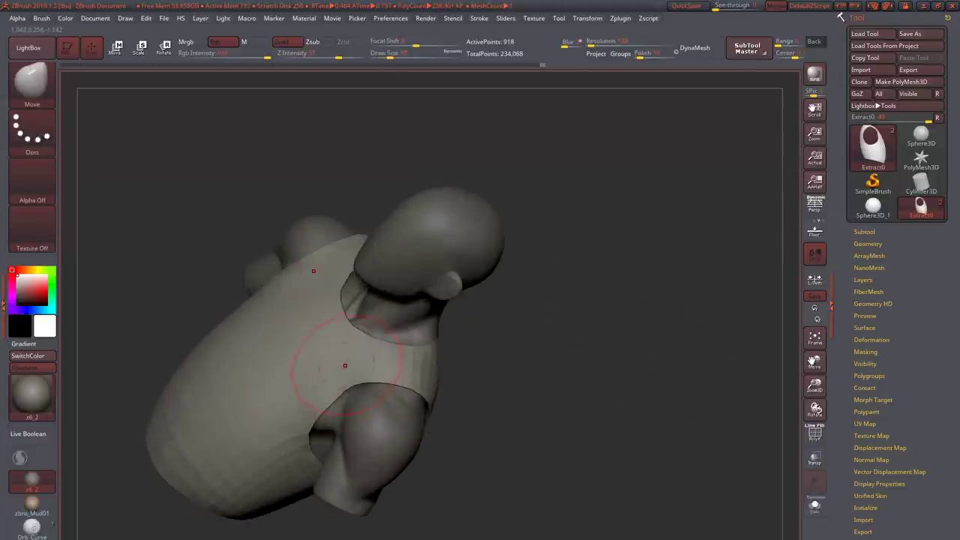
{"action": "mouse_move", "coordinate": [338, 398]}
{"action": "right_mouse_down"}
{"action": "mouse_move", "coordinate": [318, 369]}
{"action": "mouse_move", "coordinate": [297, 404]}
{"action": "mouse_move", "coordinate": [279, 390]}
{"action": "mouse_move", "coordinate": [321, 432]}
{"action": "right_mouse_up"}
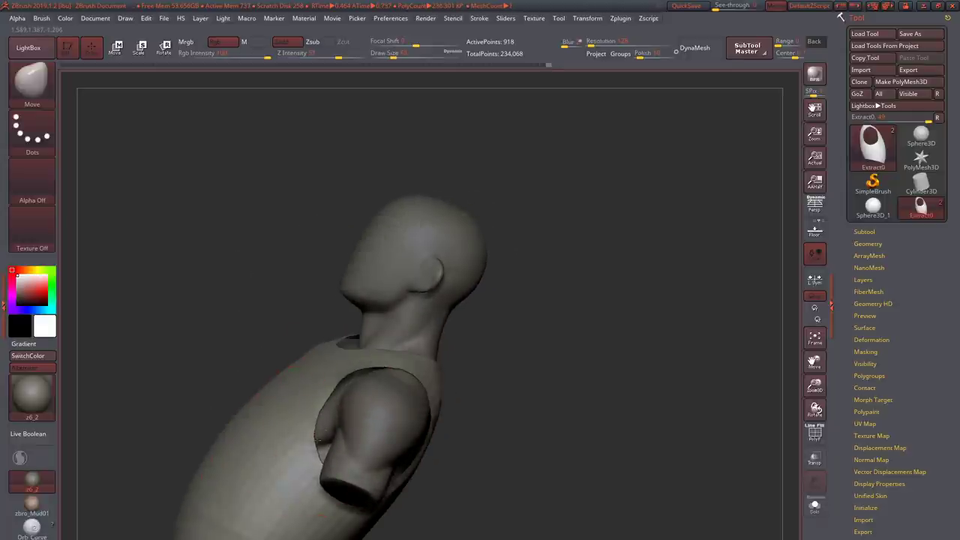
{"action": "mouse_move", "coordinate": [341, 383]}
{"action": "right_mouse_down"}
{"action": "mouse_move", "coordinate": [309, 435]}
{"action": "mouse_move", "coordinate": [317, 396]}
{"action": "right_mouse_up"}
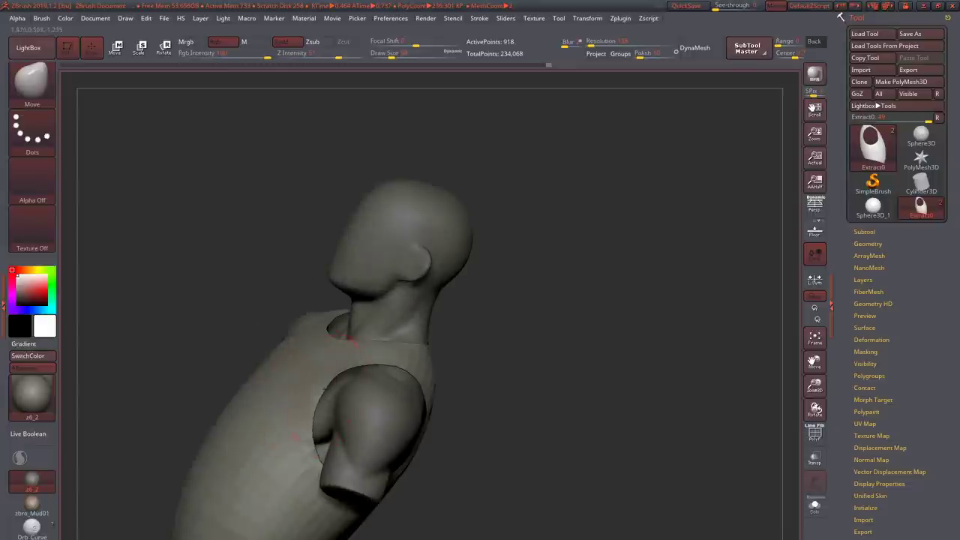
{"action": "mouse_move", "coordinate": [294, 435]}
{"action": "right_mouse_down"}
{"action": "mouse_move", "coordinate": [339, 381]}
{"action": "mouse_move", "coordinate": [322, 384]}
{"action": "mouse_move", "coordinate": [344, 374]}
{"action": "mouse_move", "coordinate": [278, 413]}
{"action": "right_mouse_up"}
- Adjust the vest's shoulder area along the top of the armhole with the Move brush
{"action": "mouse_move", "coordinate": [282, 460]}
{"action": "right_mouse_down", "text": "alt"}
{"action": "mouse_move", "coordinate": [347, 404]}
{"action": "mouse_move", "coordinate": [391, 441]}
{"action": "mouse_move", "coordinate": [397, 420]}
{"action": "mouse_move", "coordinate": [454, 504]}
{"action": "mouse_move", "coordinate": [482, 463]}
{"action": "mouse_move", "coordinate": [483, 405]}
{"action": "mouse_move", "coordinate": [520, 450]}
{"action": "mouse_move", "coordinate": [567, 450]}
{"action": "right_mouse_up", "text": "alt"}
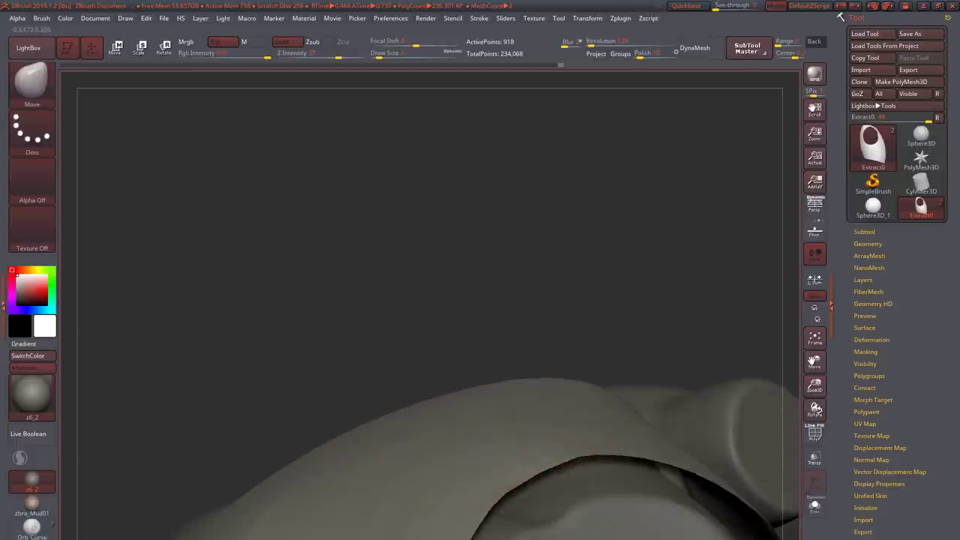
{"action": "right_click_drag", "start_coordinate": [673, 480], "coordinate": [465, 331]}
{"action": "right_click_drag", "start_coordinate": [508, 355], "coordinate": [440, 385]}
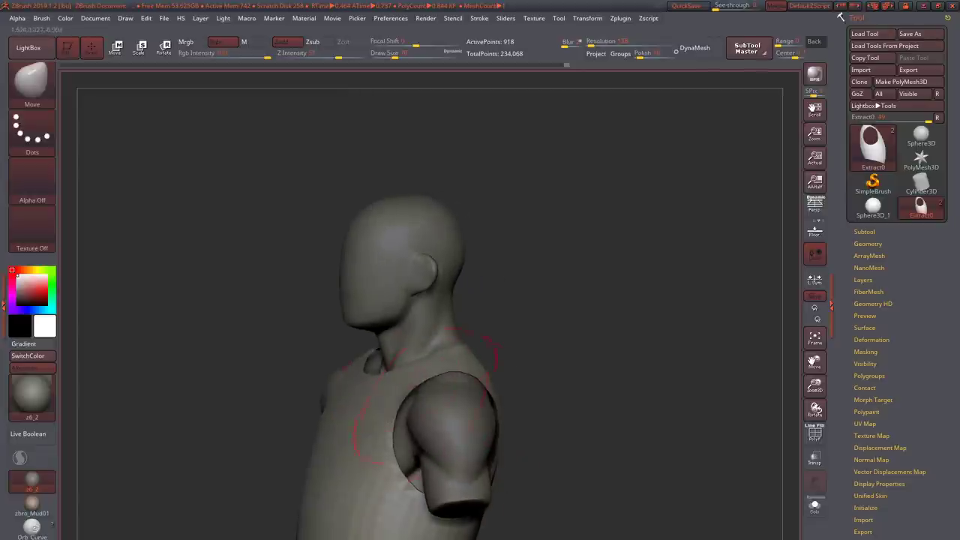
- Rework the front of the vest's torso with the Standard and Move brushes
{"action": "mouse_move", "coordinate": [484, 262]}
{"action": "right_mouse_down"}
{"action": "mouse_move", "coordinate": [454, 330]}
{"action": "mouse_move", "coordinate": [450, 304]}
{"action": "mouse_move", "coordinate": [275, 376]}
{"action": "mouse_move", "coordinate": [323, 444]}
{"action": "mouse_move", "coordinate": [300, 428]}
{"action": "mouse_move", "coordinate": [326, 307]}
{"action": "right_mouse_up"}
{"action": "key", "text": "b"}
{"action": "key", "text": "s"}
{"action": "key", "text": "t"}
{"action": "mouse_move", "coordinate": [355, 423]}
{"action": "right_mouse_down"}
{"action": "mouse_move", "coordinate": [347, 292]}
{"action": "mouse_move", "coordinate": [317, 398]}
{"action": "mouse_move", "coordinate": [360, 385]}
{"action": "mouse_move", "coordinate": [323, 338]}
{"action": "mouse_move", "coordinate": [330, 360]}
{"action": "mouse_move", "coordinate": [285, 382]}
{"action": "mouse_move", "coordinate": [301, 287]}
{"action": "mouse_move", "coordinate": [369, 396]}
{"action": "mouse_move", "coordinate": [428, 392]}
{"action": "right_mouse_up"}
{"action": "key", "text": "b"}
{"action": "key", "text": "m"}
{"action": "key", "text": "v"}
- Shape the band along the vest's lower hem with the Standard brush, and switch to the ClayBuildup brush
{"action": "key", "text": "b"}
{"action": "key", "text": "s"}
{"action": "key", "text": "t"}
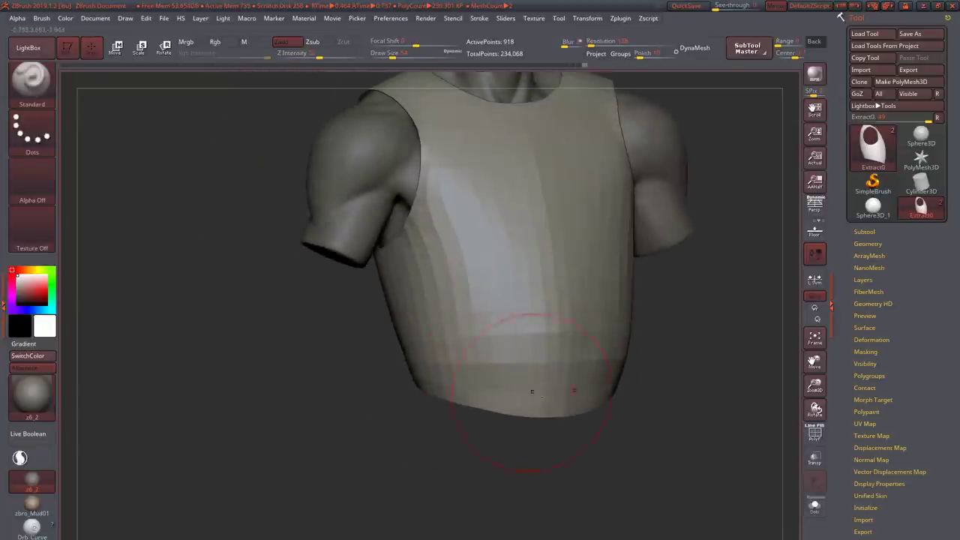
{"action": "right_click_drag", "start_coordinate": [390, 373], "coordinate": [591, 378]}
{"action": "right_click_drag", "start_coordinate": [705, 368], "coordinate": [720, 387]}
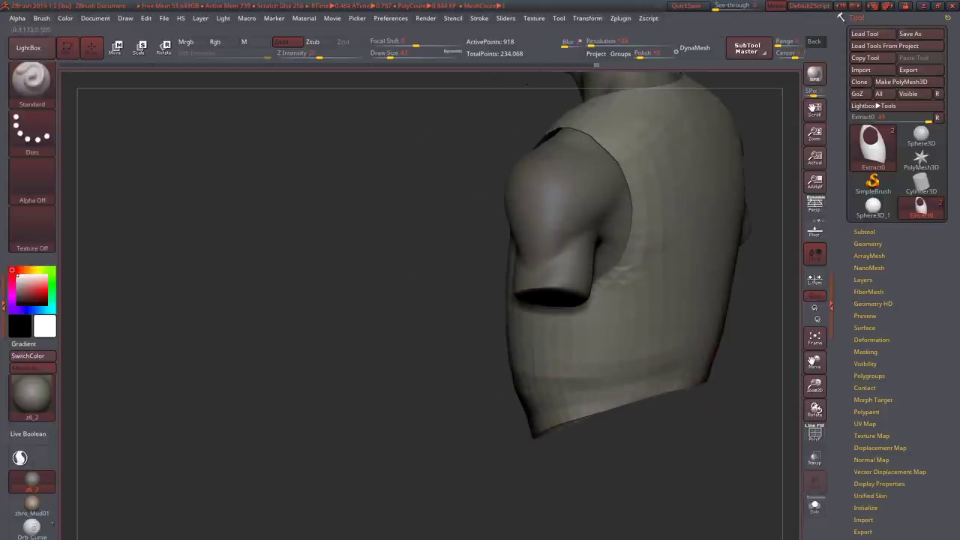
{"action": "mouse_move", "coordinate": [631, 392]}
{"action": "right_mouse_down"}
{"action": "mouse_move", "coordinate": [668, 338]}
{"action": "mouse_move", "coordinate": [630, 330]}
{"action": "mouse_move", "coordinate": [705, 338]}
{"action": "mouse_move", "coordinate": [150, 338]}
{"action": "right_mouse_up"}
{"action": "key", "text": "b"}
{"action": "key", "text": "c"}
{"action": "key", "text": "b"}
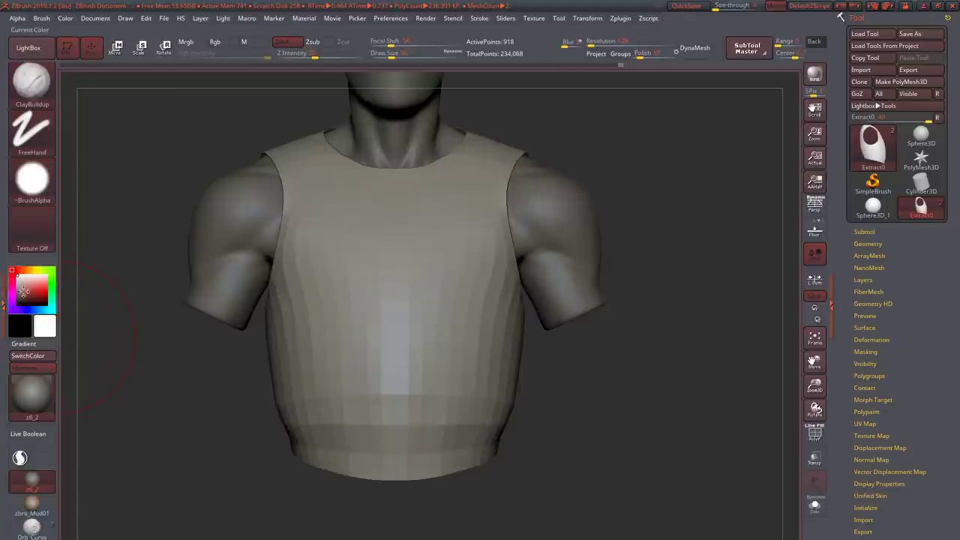
- Preview the model in a reddish tint and in a dark grey
{"action": "left_click_drag", "start_coordinate": [23, 292], "coordinate": [24, 291]}
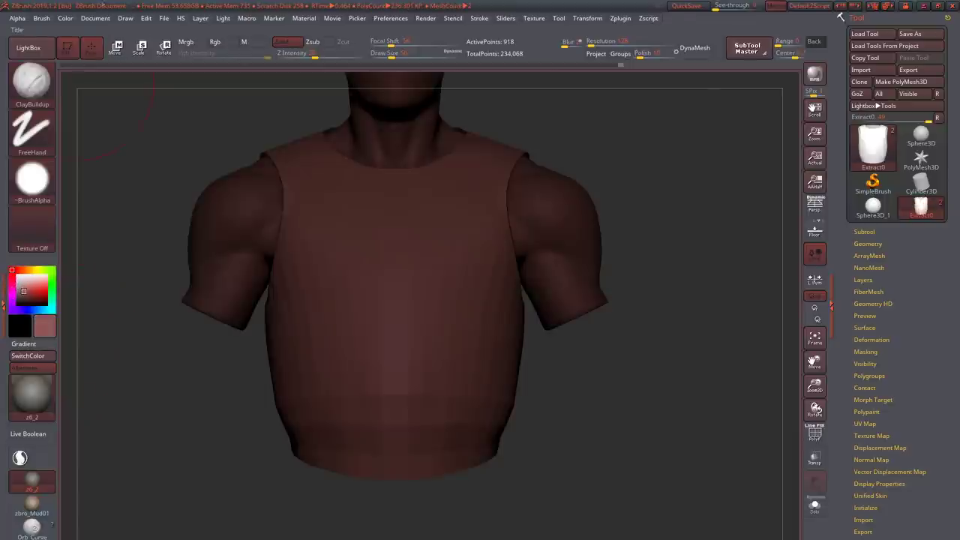
{"action": "left_click", "coordinate": [96, 19]}
{"action": "key", "text": "space"}
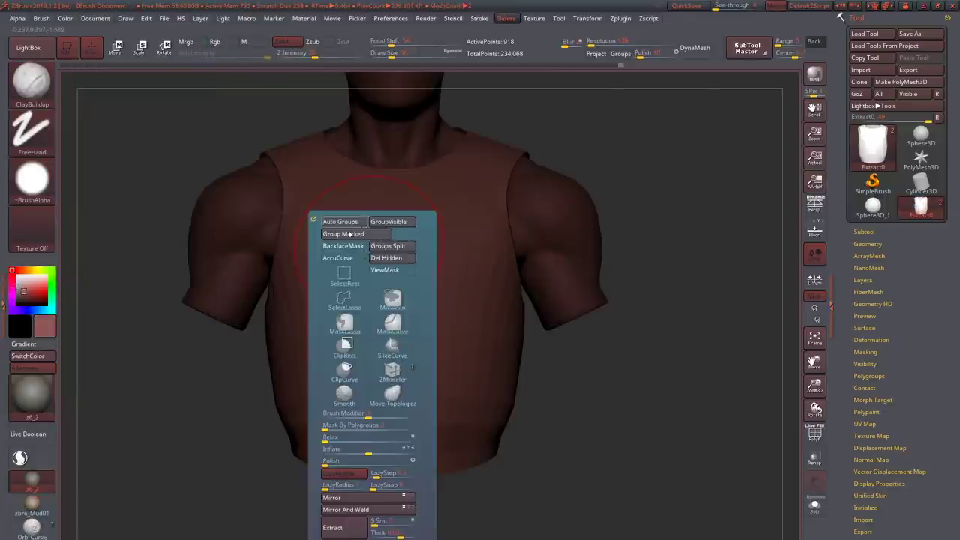
{"action": "key", "text": "h"}
{"action": "mouse_move", "coordinate": [315, 233]}
{"action": "left_mouse_down"}
{"action": "mouse_move", "coordinate": [297, 234]}
{"action": "mouse_move", "coordinate": [343, 233]}
{"action": "mouse_move", "coordinate": [280, 234]}
{"action": "mouse_move", "coordinate": [347, 246]}
{"action": "mouse_move", "coordinate": [285, 233]}
{"action": "mouse_move", "coordinate": [341, 233]}
{"action": "mouse_move", "coordinate": [281, 233]}
{"action": "left_mouse_up"}
{"action": "key", "text": "h"}
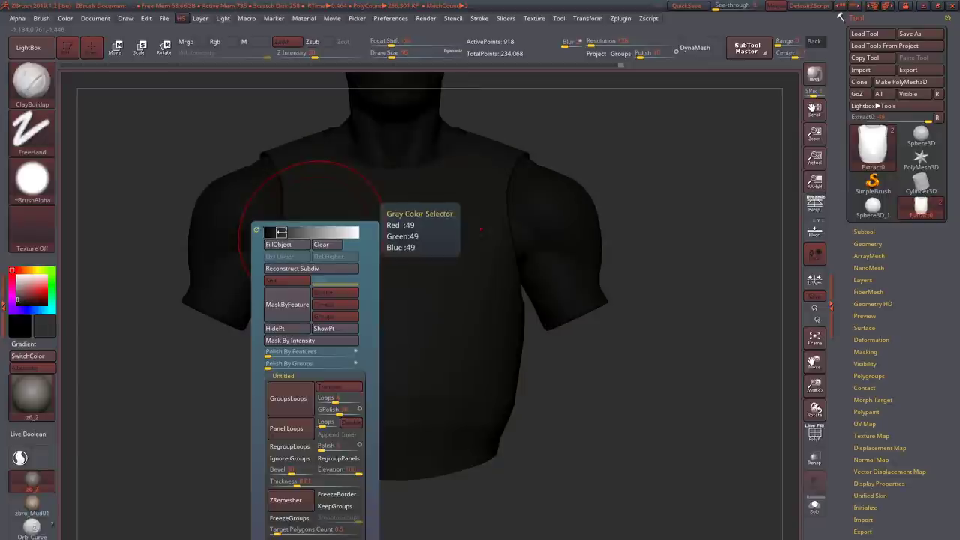
- Preview the model in several grey tones and set the current colour to a light grey with RGB 235, 235, 235
{"action": "mouse_move", "coordinate": [281, 233]}
{"action": "left_mouse_down"}
{"action": "mouse_move", "coordinate": [346, 233]}
{"action": "mouse_move", "coordinate": [305, 234]}
{"action": "left_mouse_up"}
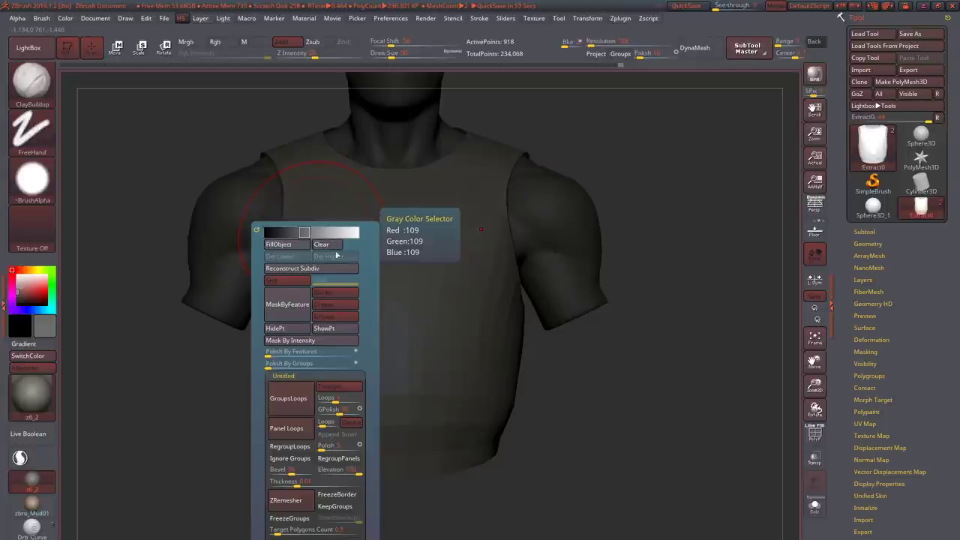
{"action": "left_click_drag", "start_coordinate": [304, 233], "coordinate": [335, 234]}
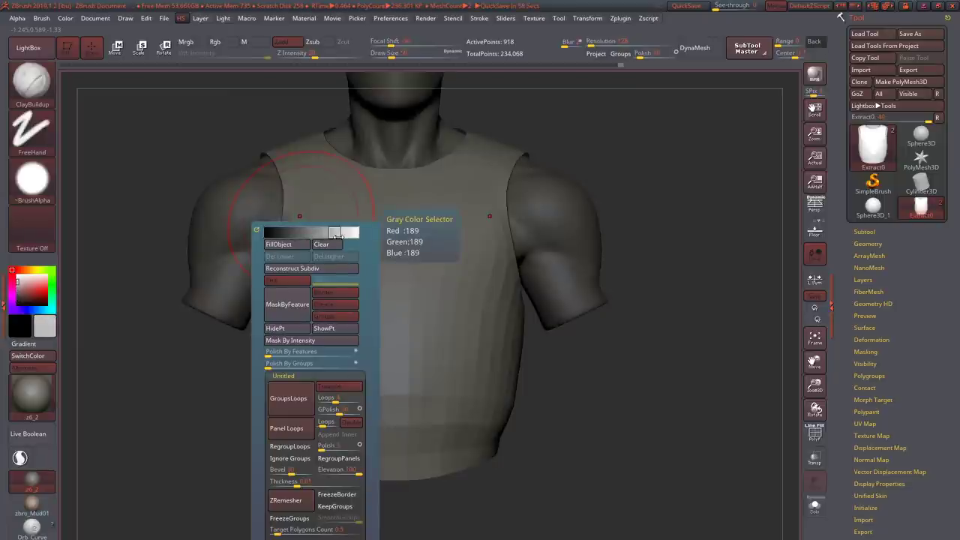
{"action": "mouse_move", "coordinate": [346, 234]}
{"action": "left_mouse_down"}
{"action": "mouse_move", "coordinate": [326, 236]}
{"action": "mouse_move", "coordinate": [350, 234]}
{"action": "left_mouse_up"}
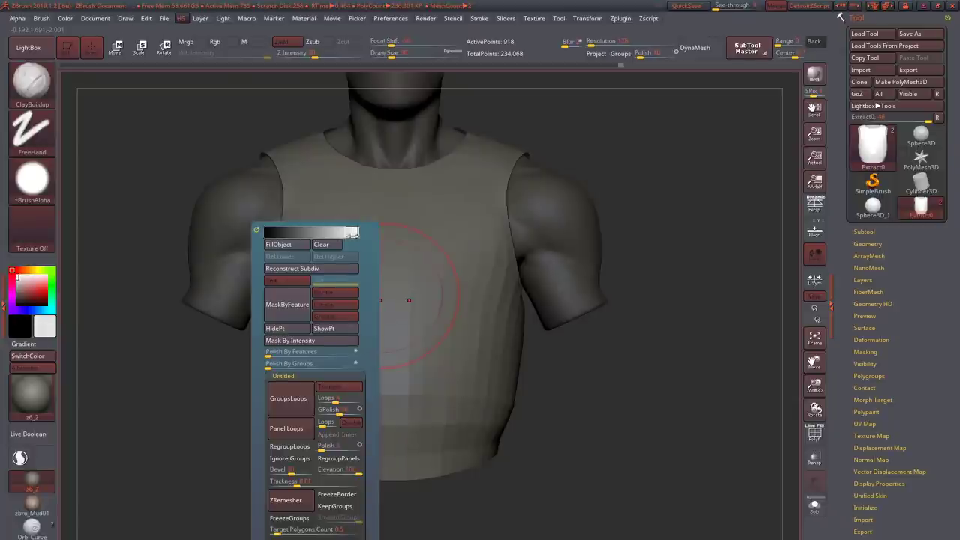
{"action": "mouse_move", "coordinate": [354, 234]}
{"action": "left_mouse_down"}
{"action": "mouse_move", "coordinate": [273, 233]}
{"action": "mouse_move", "coordinate": [287, 234]}
{"action": "left_mouse_up"}
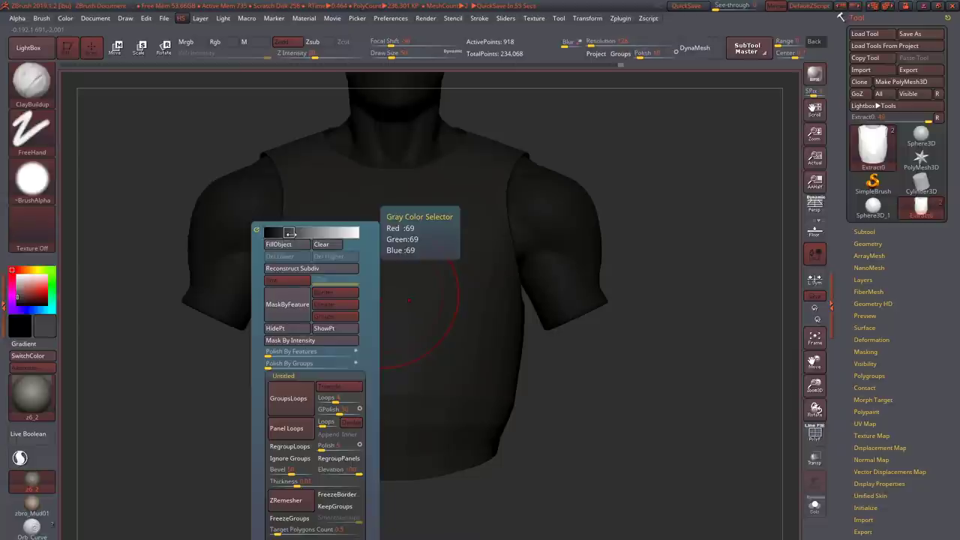
{"action": "mouse_move", "coordinate": [493, 375]}
{"action": "left_mouse_down"}
{"action": "mouse_move", "coordinate": [330, 385]}
{"action": "mouse_move", "coordinate": [371, 377]}
{"action": "mouse_move", "coordinate": [381, 347]}
{"action": "mouse_move", "coordinate": [342, 371]}
{"action": "mouse_move", "coordinate": [322, 300]}
{"action": "left_mouse_up"}
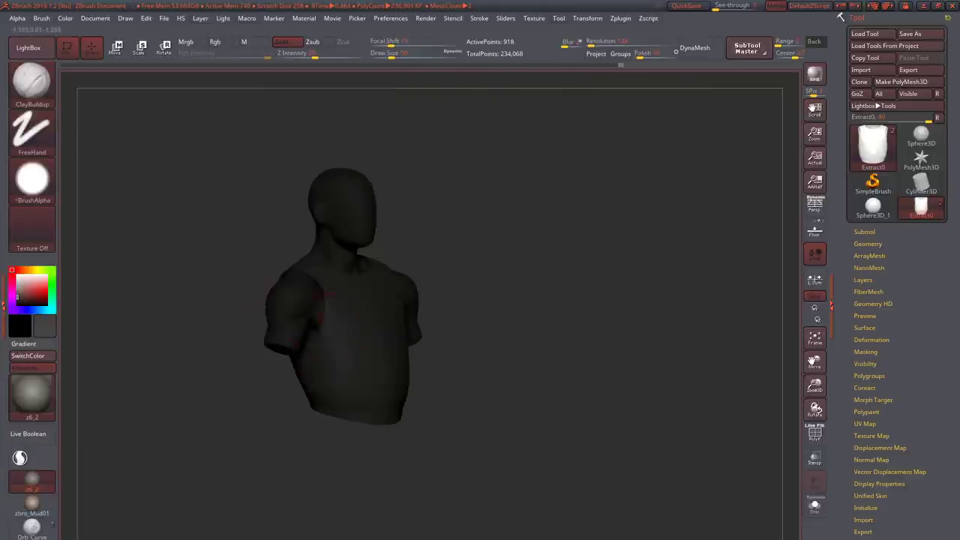
{"action": "left_click_drag", "start_coordinate": [20, 283], "coordinate": [17, 277]}
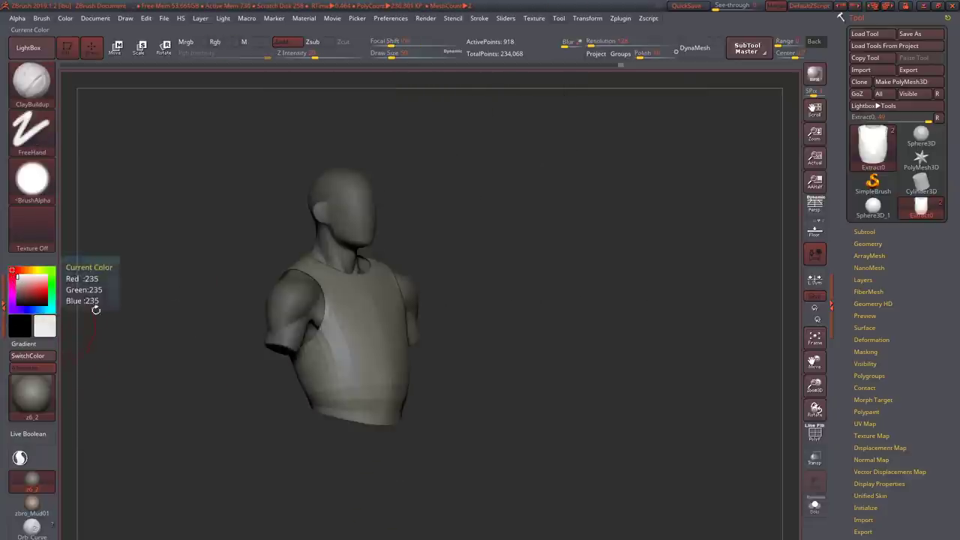
- Adjust the vest's lower hem and its side profile with the Move brush
{"action": "key", "text": "f"}
{"action": "key", "text": "b"}
{"action": "key", "text": "m"}
{"action": "key", "text": "v"}
{"action": "mouse_move", "coordinate": [480, 420]}
{"action": "left_mouse_down"}
{"action": "mouse_move", "coordinate": [397, 418]}
{"action": "mouse_move", "coordinate": [401, 367]}
{"action": "mouse_move", "coordinate": [353, 450]}
{"action": "mouse_move", "coordinate": [195, 405]}
{"action": "mouse_move", "coordinate": [247, 375]}
{"action": "mouse_move", "coordinate": [219, 388]}
{"action": "left_mouse_up"}
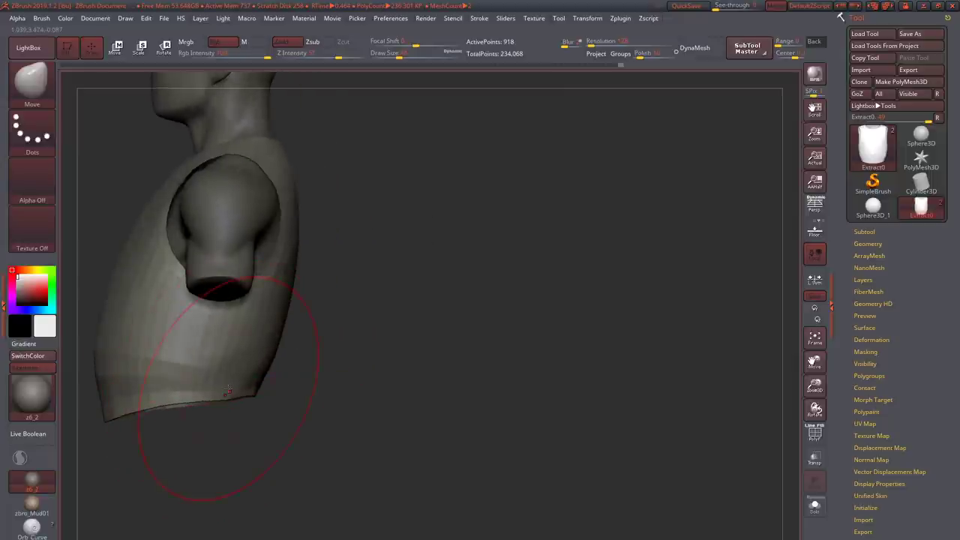
{"action": "left_click_drag", "start_coordinate": [336, 366], "coordinate": [250, 375]}
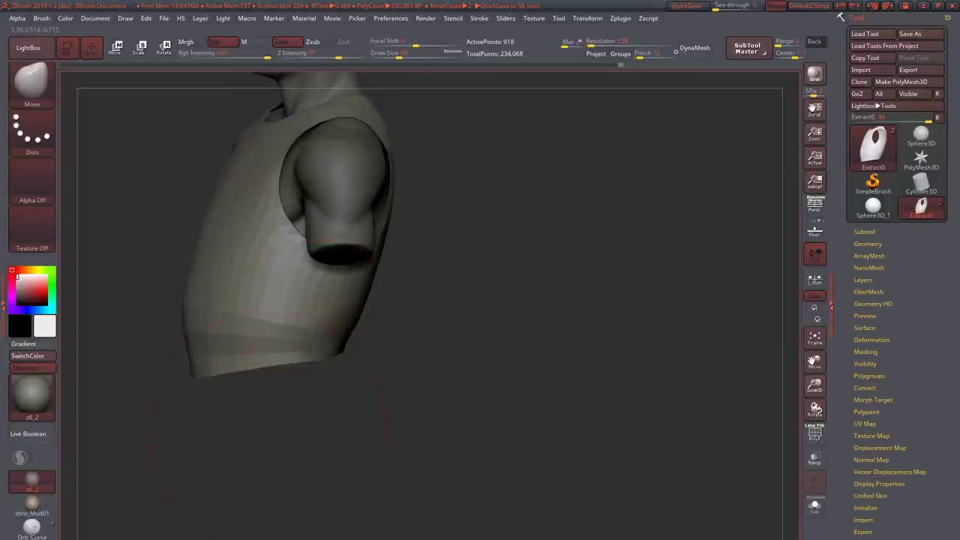
{"action": "left_click_drag", "start_coordinate": [225, 375], "coordinate": [332, 341]}
- Reshape the vest's chest and the area beside the armpit with the ClayBuildup and Move brushes
{"action": "mouse_move", "coordinate": [321, 332]}
{"action": "right_mouse_down"}
{"action": "mouse_move", "coordinate": [330, 344]}
{"action": "mouse_move", "coordinate": [304, 361]}
{"action": "mouse_move", "coordinate": [342, 386]}
{"action": "mouse_move", "coordinate": [424, 310]}
{"action": "mouse_move", "coordinate": [477, 323]}
{"action": "mouse_move", "coordinate": [545, 298]}
{"action": "mouse_move", "coordinate": [420, 349]}
{"action": "mouse_move", "coordinate": [269, 332]}
{"action": "mouse_move", "coordinate": [299, 342]}
{"action": "mouse_move", "coordinate": [458, 323]}
{"action": "mouse_move", "coordinate": [427, 324]}
{"action": "mouse_move", "coordinate": [391, 285]}
{"action": "mouse_move", "coordinate": [325, 277]}
{"action": "mouse_move", "coordinate": [329, 223]}
{"action": "right_mouse_up"}
{"action": "key", "text": "b"}
{"action": "key", "text": "c"}
{"action": "key", "text": "b"}
{"action": "key", "text": "b"}
{"action": "key", "text": "m"}
{"action": "key", "text": "v"}
{"action": "key", "text": "b"}
{"action": "key", "text": "c"}
{"action": "key", "text": "b"}
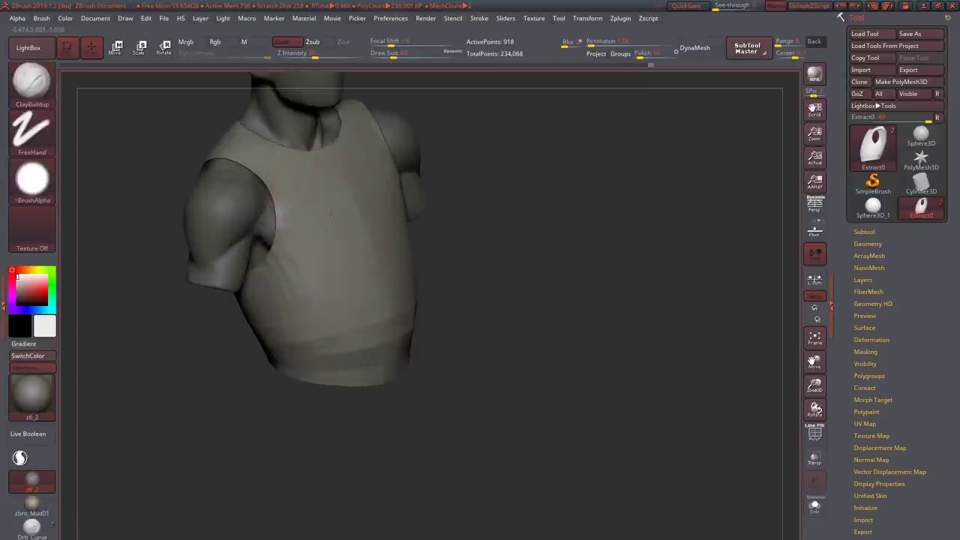
{"action": "key", "text": "b"}
{"action": "key", "text": "m"}
{"action": "key", "text": "v"}
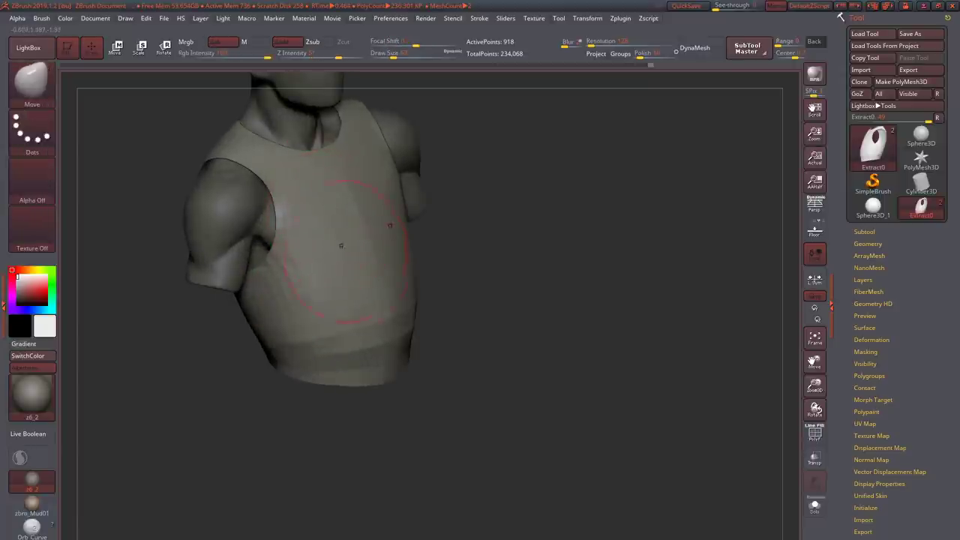
- Make the bust the active subtool and mask a band around its neck with MaskLasso
{"action": "mouse_move", "coordinate": [341, 245]}
{"action": "right_mouse_down"}
{"action": "mouse_move", "coordinate": [353, 300]}
{"action": "mouse_move", "coordinate": [338, 322]}
{"action": "mouse_move", "coordinate": [322, 315]}
{"action": "mouse_move", "coordinate": [382, 300]}
{"action": "mouse_move", "coordinate": [375, 307]}
{"action": "mouse_move", "coordinate": [406, 319]}
{"action": "mouse_move", "coordinate": [417, 271]}
{"action": "mouse_move", "coordinate": [421, 279]}
{"action": "right_mouse_up"}
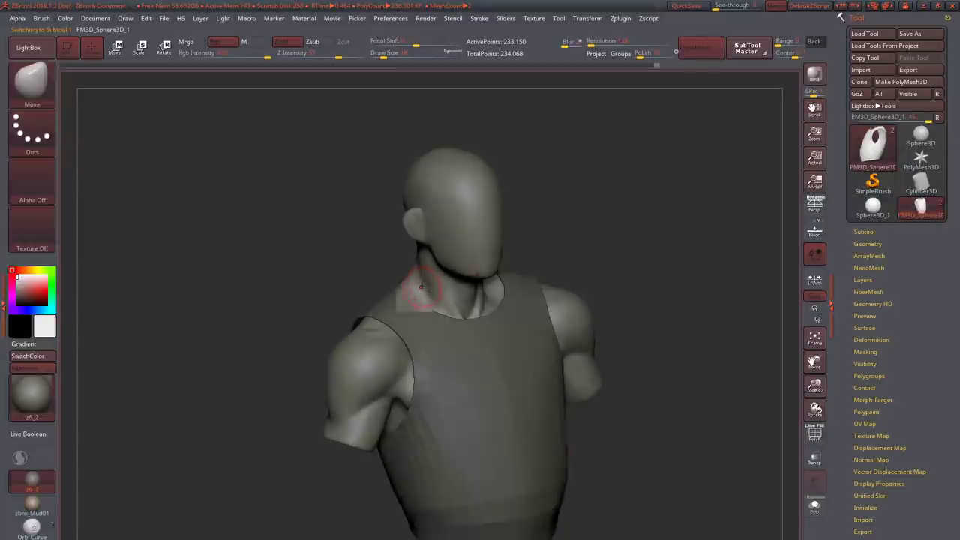
{"action": "key", "text": "ctrl+z"}
{"action": "key", "text": "space"}
{"action": "left_click", "coordinate": [392, 324]}
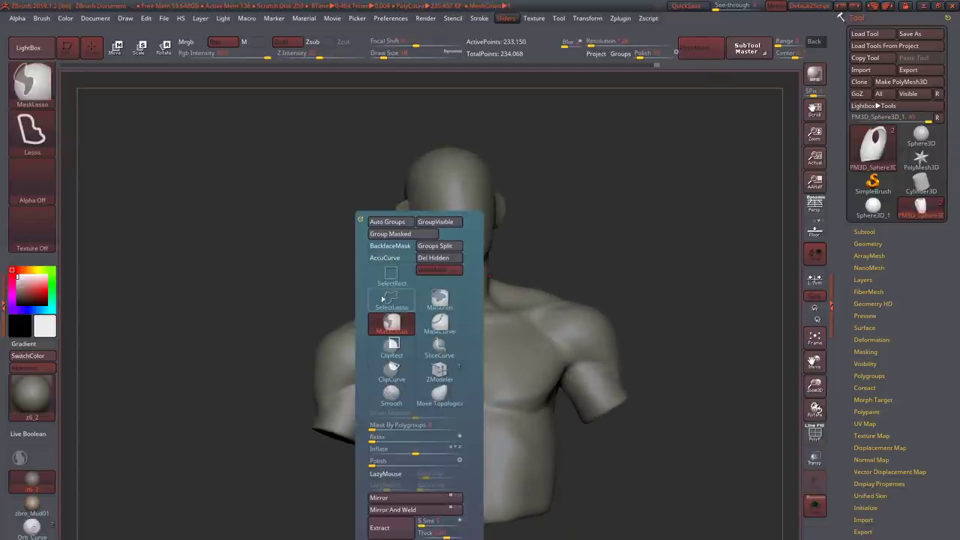
{"action": "key", "text": "space"}
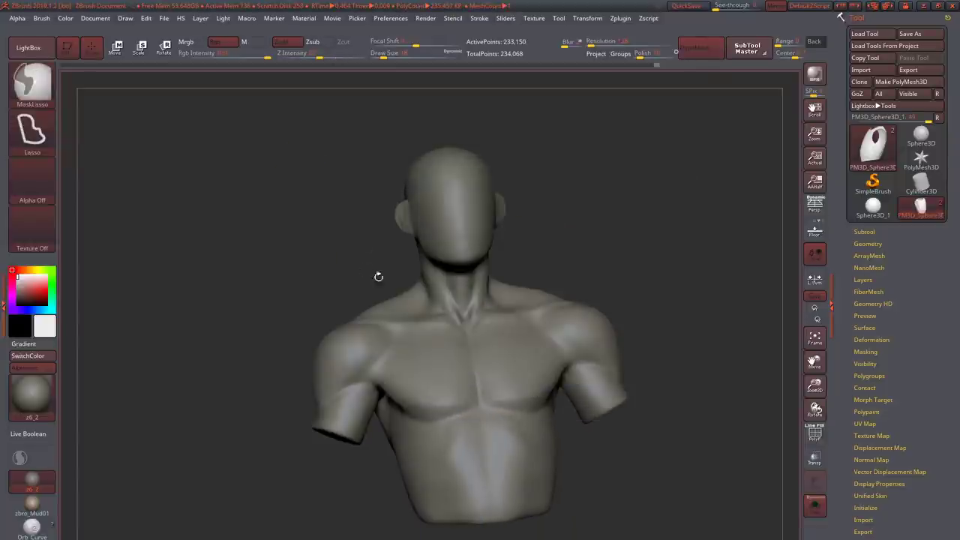
{"action": "left_click_drag", "start_coordinate": [411, 265], "coordinate": [512, 267], "text": "ctrl"}
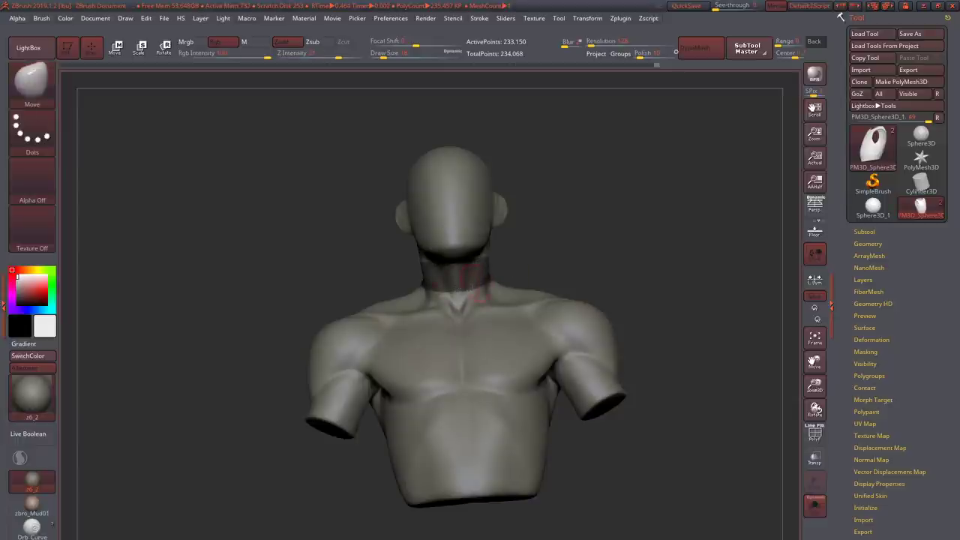
- Extract the masked neck band as a separate collar piece and reduce it to a single-layer shell
{"action": "mouse_move", "coordinate": [511, 267]}
{"action": "right_mouse_down"}
{"action": "mouse_move", "coordinate": [480, 285]}
{"action": "mouse_move", "coordinate": [515, 298]}
{"action": "right_mouse_up"}
{"action": "key", "text": "space"}
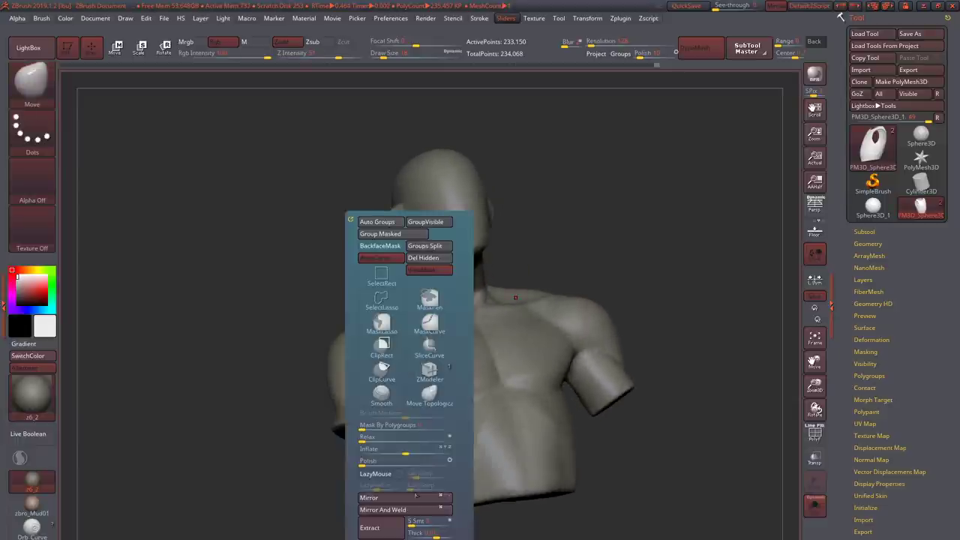
{"action": "left_click", "coordinate": [375, 531]}
{"action": "key", "text": "ctrl+shift"}
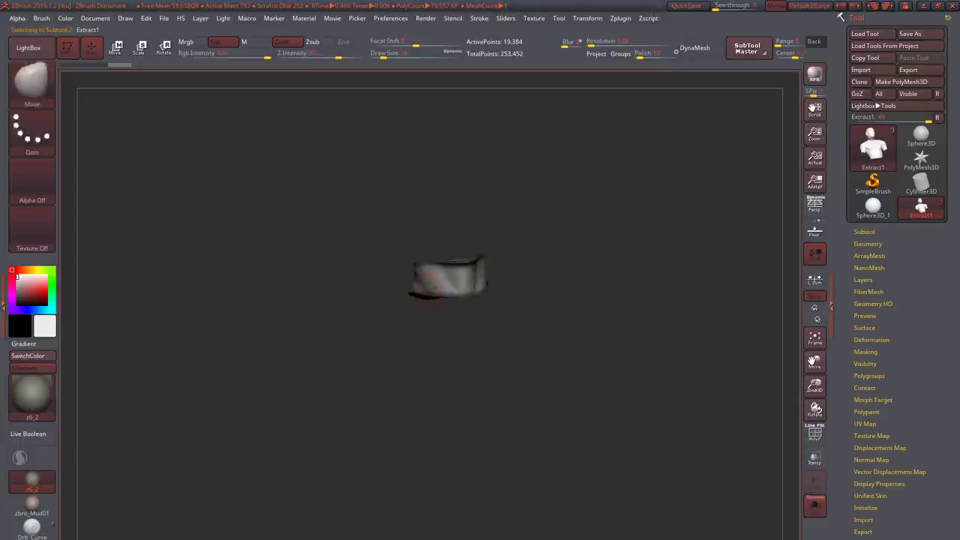
{"action": "key", "text": "space"}
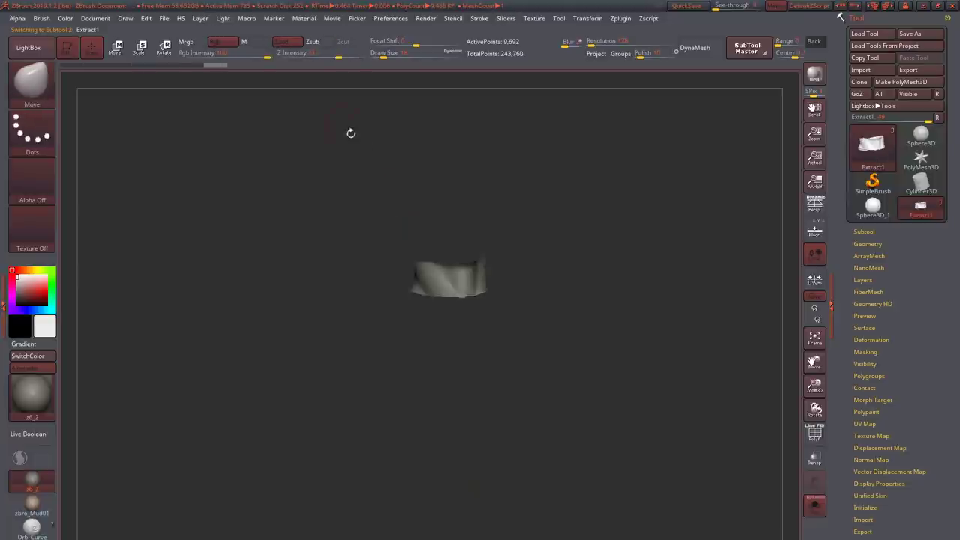
{"action": "key", "text": "shift+ctrl+s"}
- Remesh the extracted collar twice with ZRemesher to reduce it to a low-poly band
{"action": "key", "text": "space"}
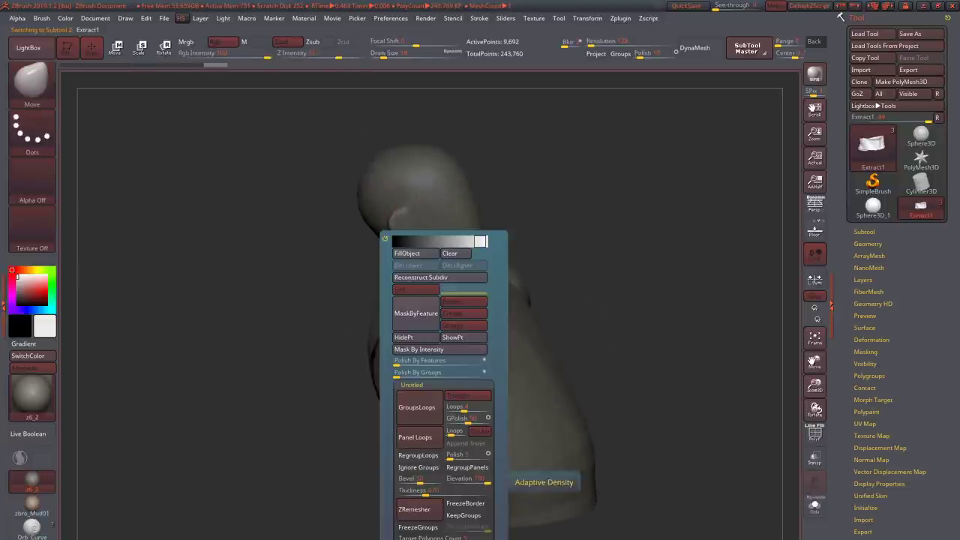
{"action": "left_click", "coordinate": [414, 509]}
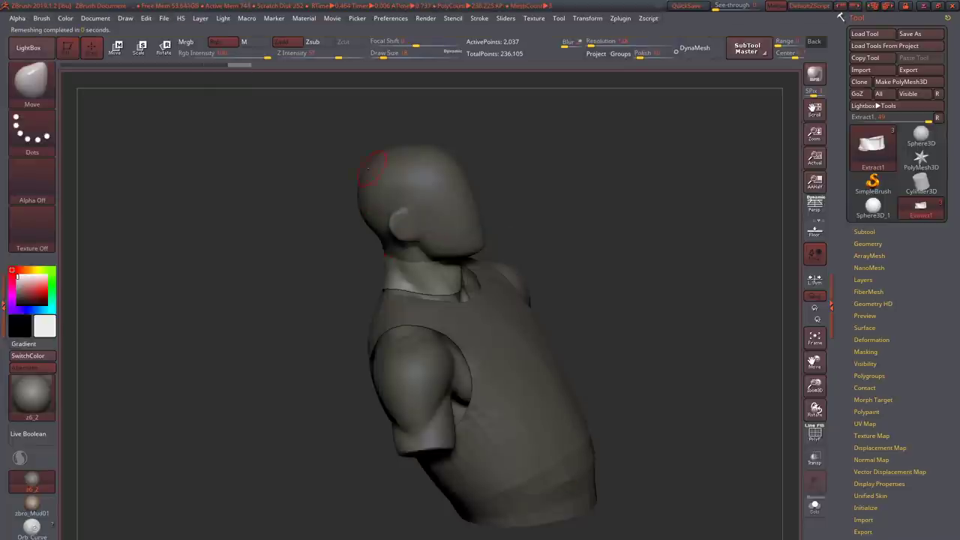
{"action": "left_click_drag", "start_coordinate": [385, 239], "coordinate": [372, 239]}
{"action": "key", "text": "space"}
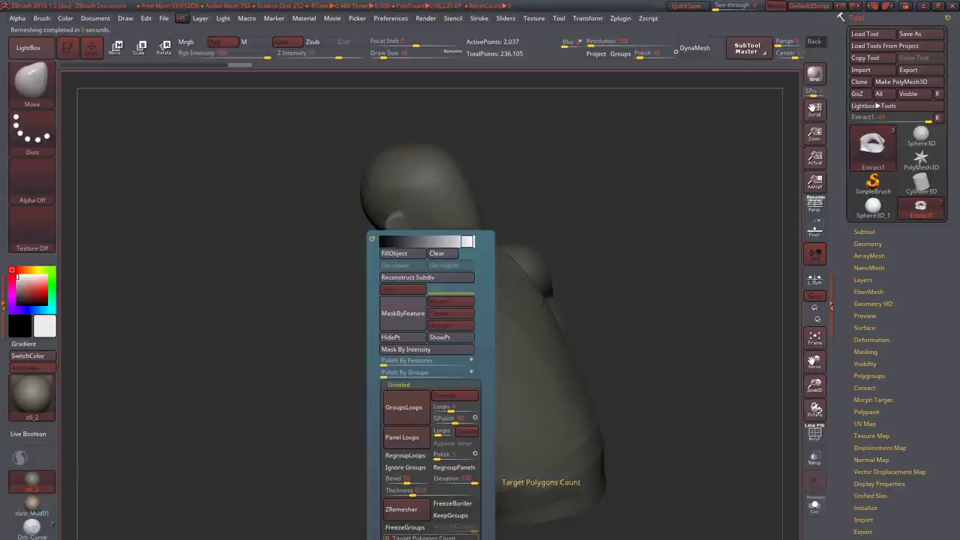
{"action": "left_click", "coordinate": [402, 509]}
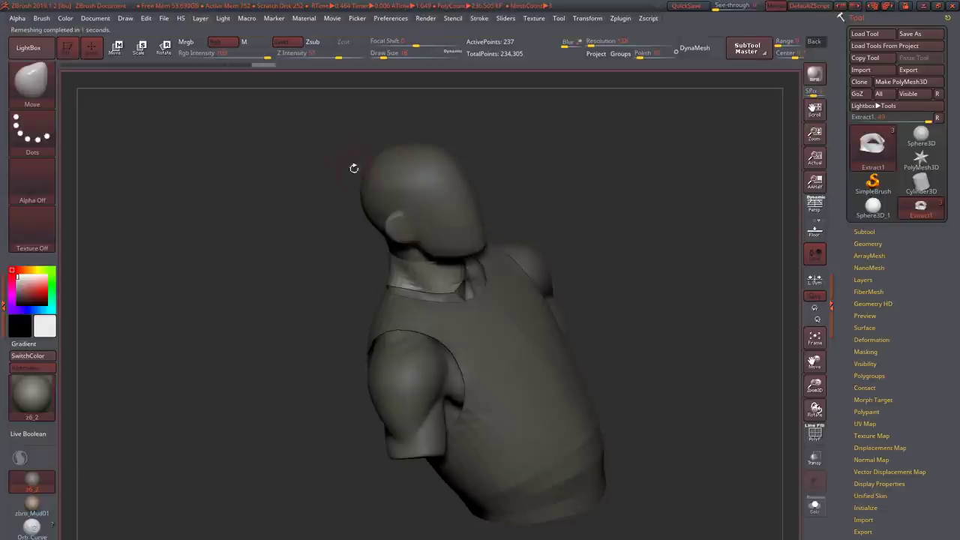
{"action": "left_click_drag", "start_coordinate": [354, 167], "coordinate": [366, 259]}
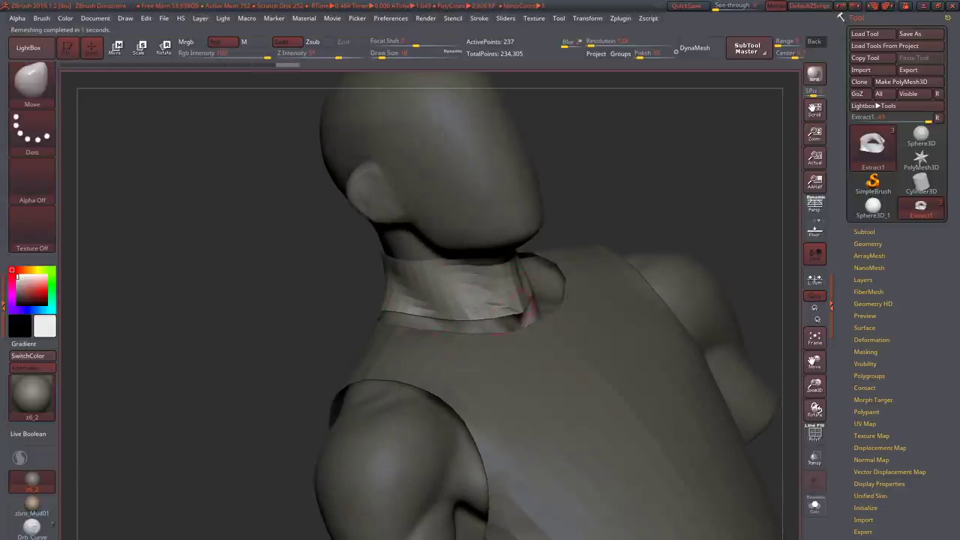
- Pull the collar away from the neck with the Move brush and remesh it again with ZRemesher
{"action": "left_click_drag", "start_coordinate": [398, 300], "coordinate": [518, 277]}
{"action": "left_click_drag", "start_coordinate": [286, 300], "coordinate": [418, 310]}
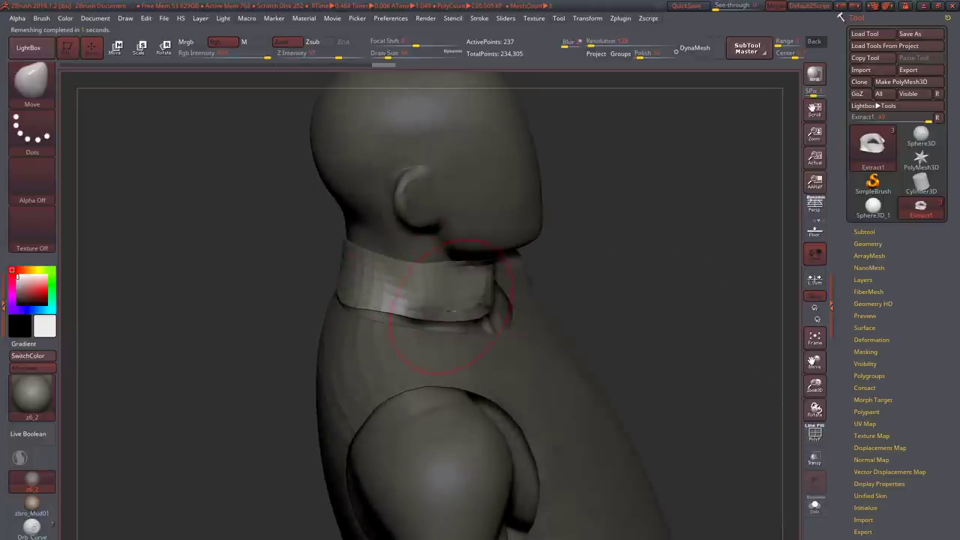
{"action": "key", "text": "h"}
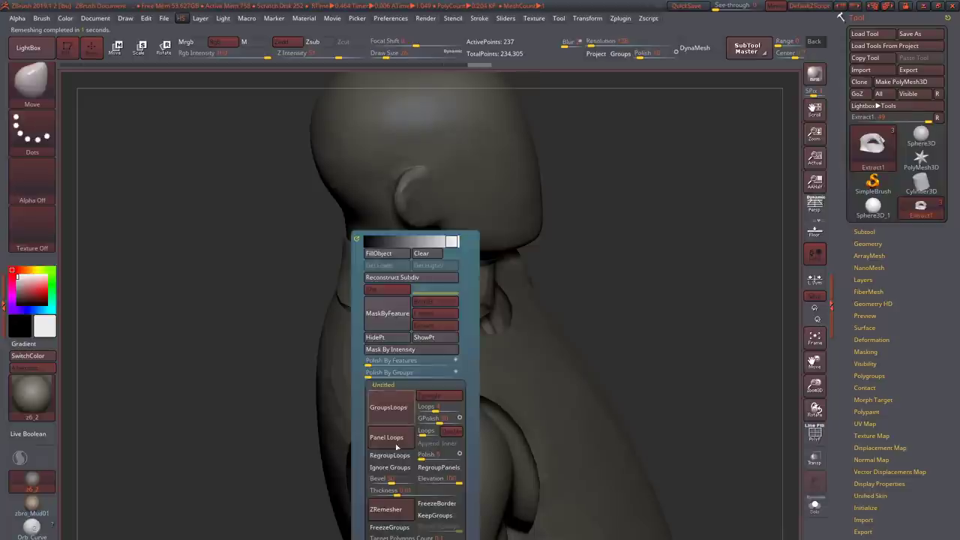
{"action": "left_click", "coordinate": [386, 509]}
{"action": "left_click_drag", "start_coordinate": [397, 161], "coordinate": [444, 283]}
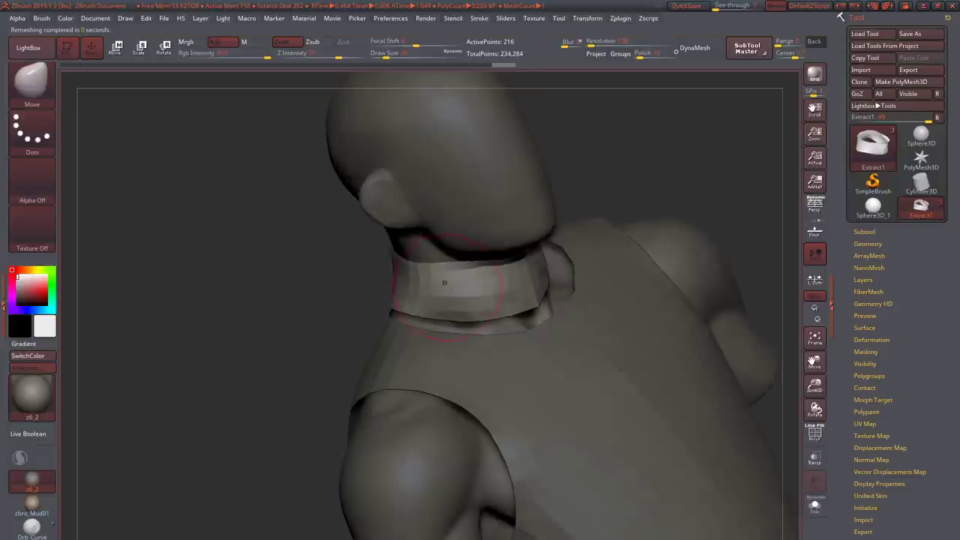
- Isolate the collar with its polyframe shown and delete three horizontal edge loops using ZModeler's Delete EdgeLoop Complete action
{"action": "left_click", "coordinate": [815, 433]}
{"action": "left_click", "coordinate": [815, 504]}
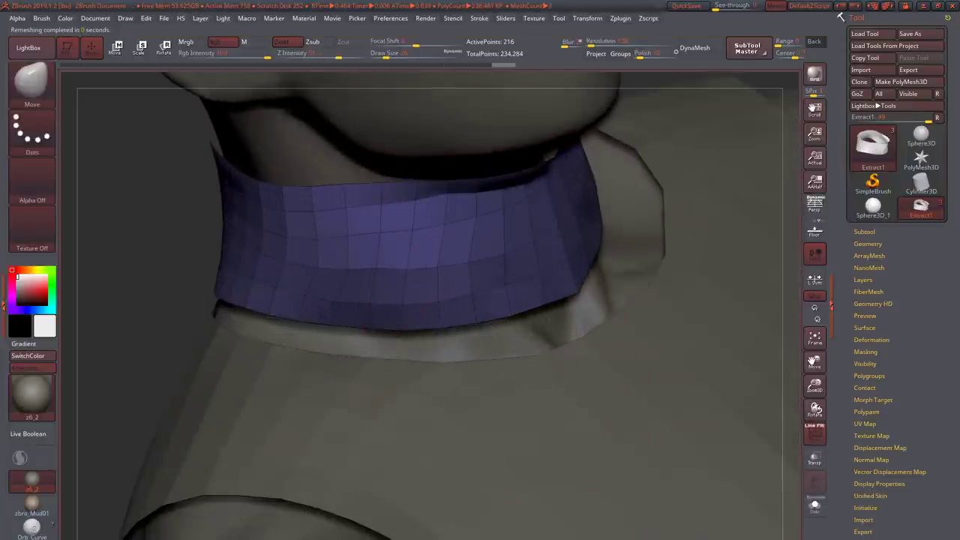
{"action": "key", "text": "space"}
{"action": "left_click", "coordinate": [500, 369]}
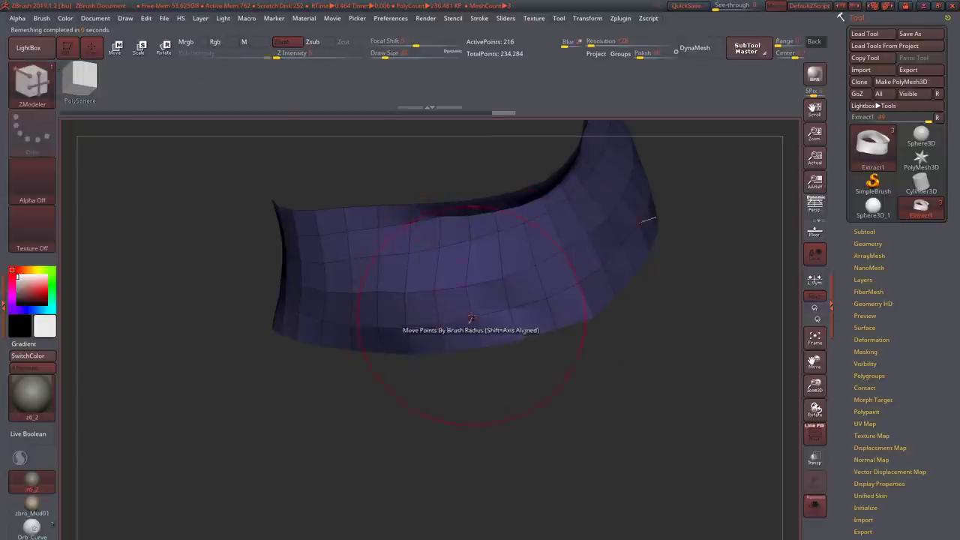
{"action": "key", "text": "space"}
{"action": "left_click", "coordinate": [354, 380]}
{"action": "left_click", "coordinate": [435, 419]}
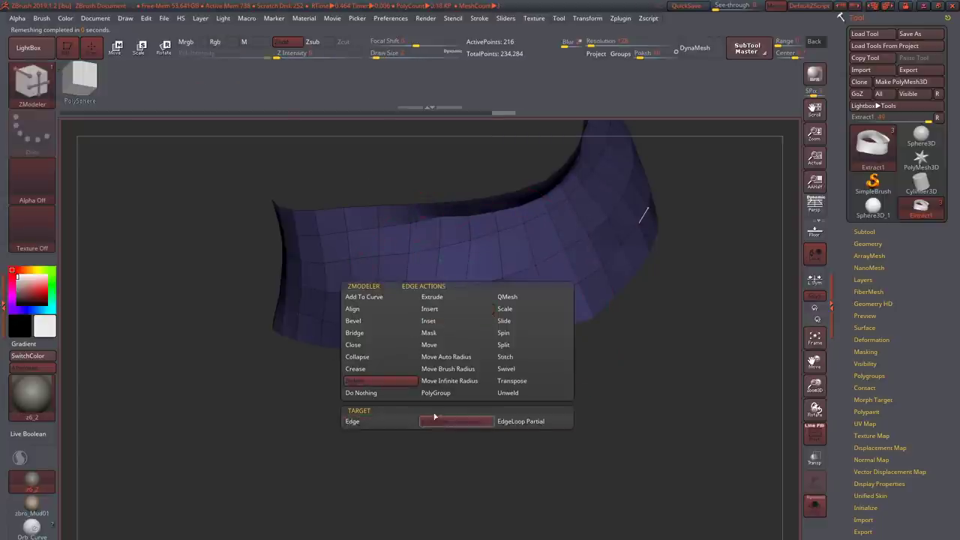
{"action": "left_click", "coordinate": [443, 319]}
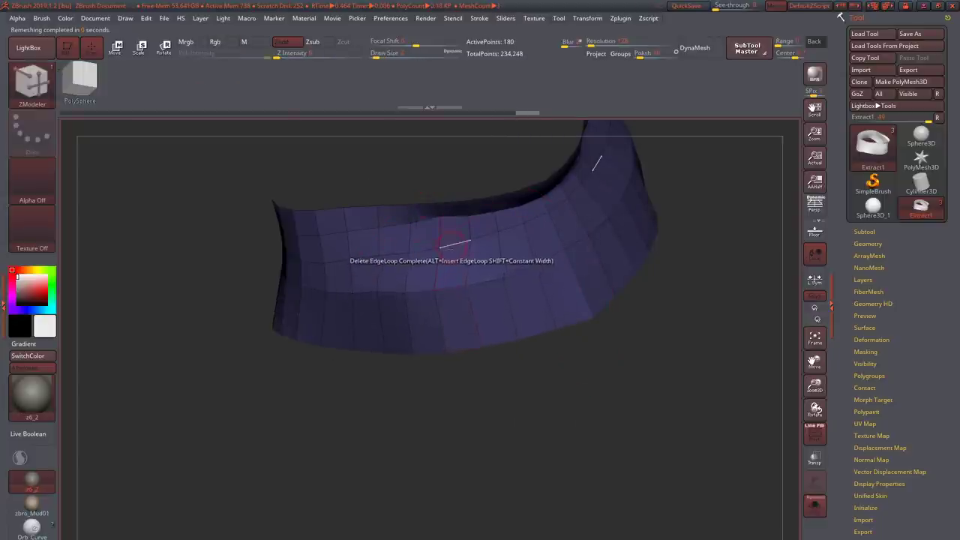
{"action": "left_click", "coordinate": [440, 216]}
{"action": "left_click", "coordinate": [450, 219]}
- Delete surplus vertical edge loops along the front and side of the collar with ZModeler
{"action": "right_click_drag", "start_coordinate": [467, 215], "coordinate": [521, 218]}
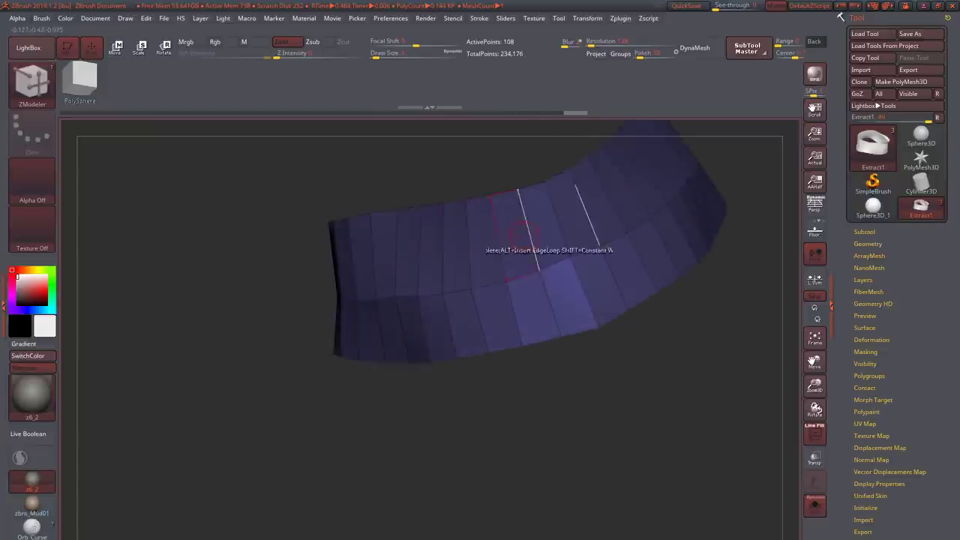
{"action": "left_click", "coordinate": [446, 258]}
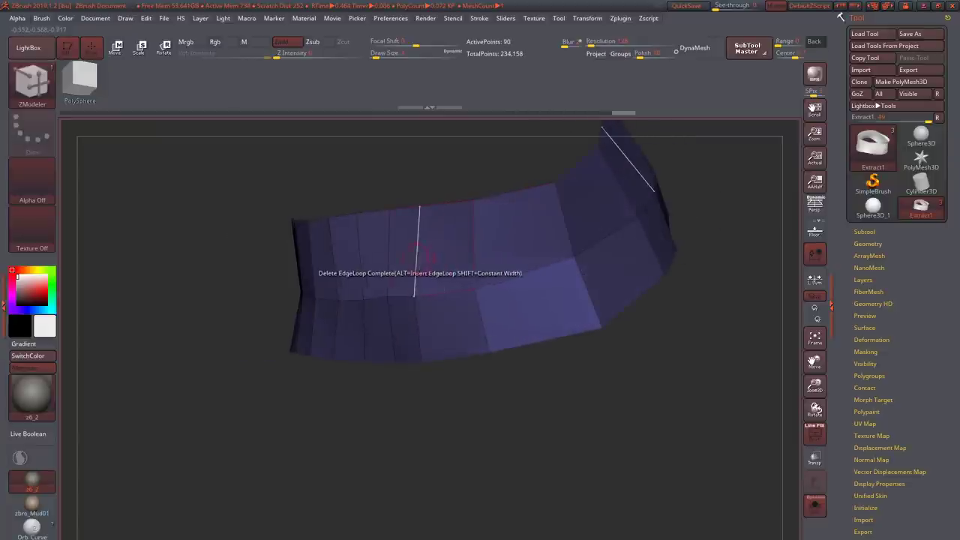
{"action": "right_click_drag", "start_coordinate": [408, 256], "coordinate": [344, 268]}
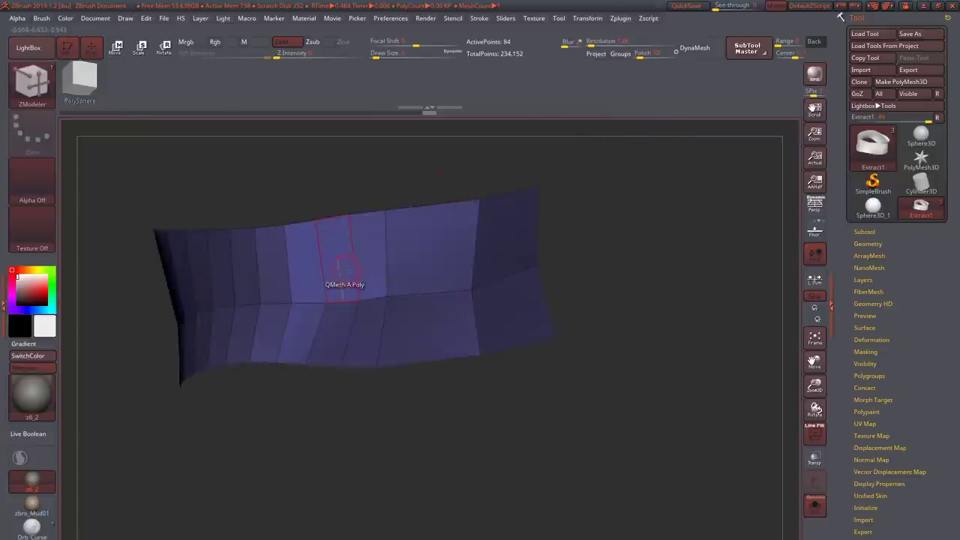
{"action": "left_click", "coordinate": [232, 259]}
{"action": "right_click_drag", "start_coordinate": [233, 259], "coordinate": [333, 251]}
{"action": "left_click", "coordinate": [296, 251]}
{"action": "right_click_drag", "start_coordinate": [253, 279], "coordinate": [300, 255]}
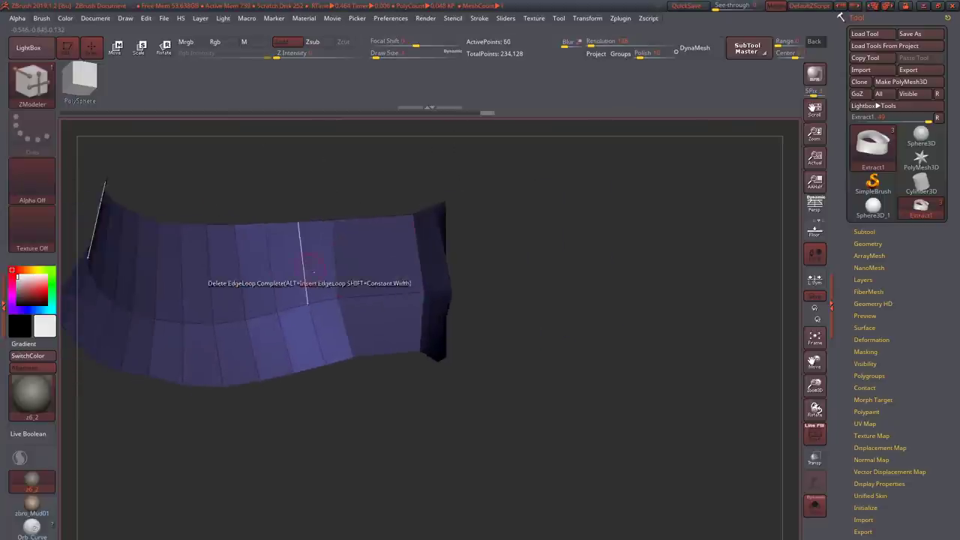
- Thin out the remaining closely spaced vertical edge loops around the rest of the collar
{"action": "key", "text": "space"}
{"action": "key", "text": "space"}
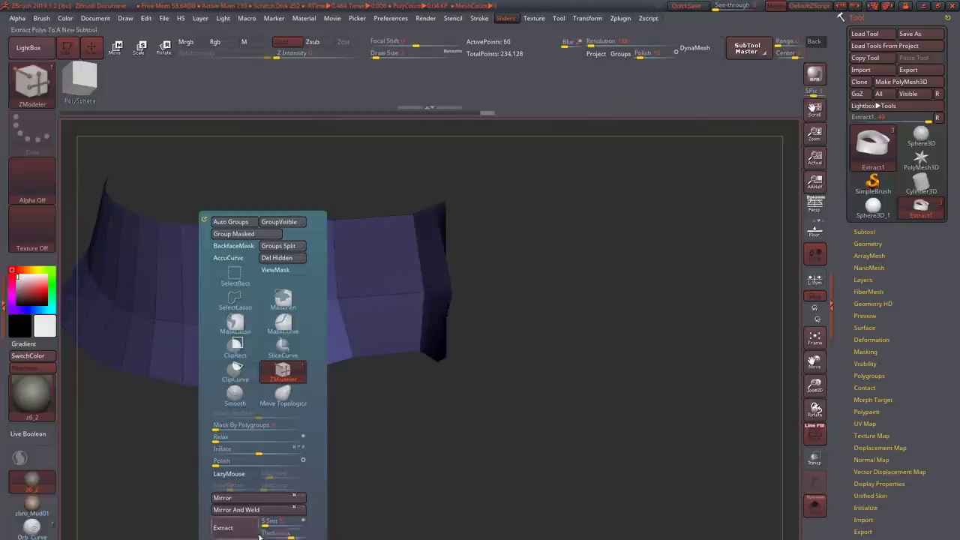
{"action": "mouse_move", "coordinate": [257, 143]}
{"action": "right_mouse_down"}
{"action": "mouse_move", "coordinate": [197, 154]}
{"action": "mouse_move", "coordinate": [321, 285]}
{"action": "right_mouse_up"}
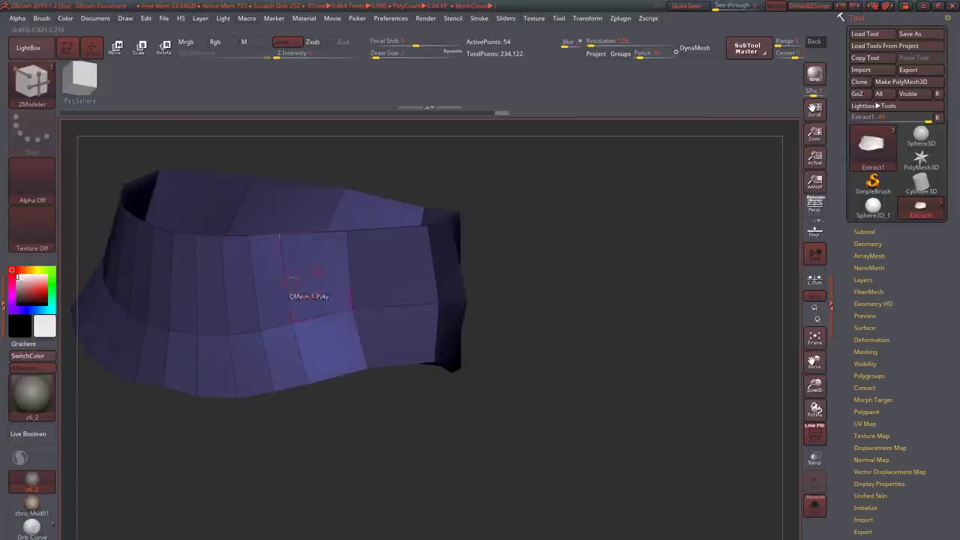
{"action": "left_click", "coordinate": [222, 288]}
{"action": "right_click_drag", "start_coordinate": [222, 289], "coordinate": [292, 289]}
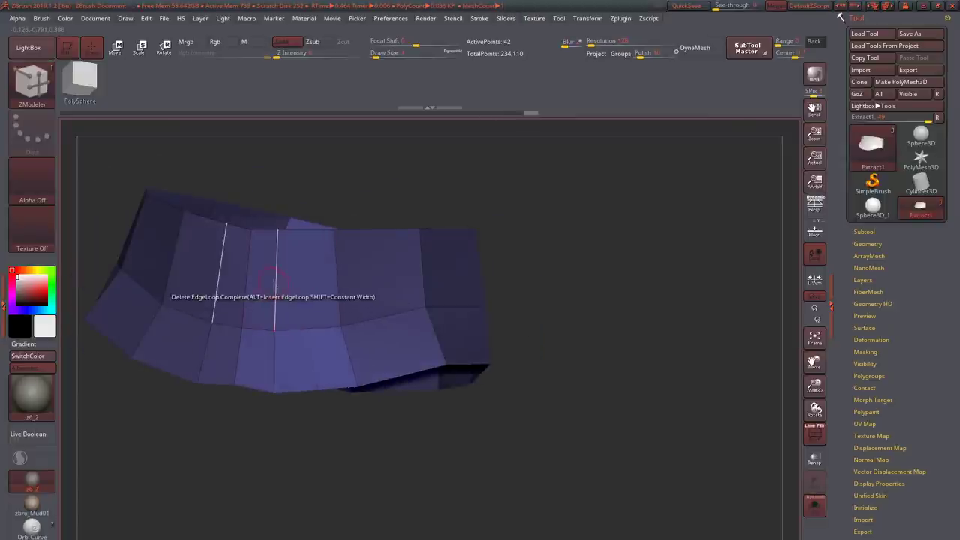
{"action": "left_click", "coordinate": [225, 300]}
{"action": "mouse_move", "coordinate": [225, 300]}
{"action": "right_mouse_down"}
{"action": "mouse_move", "coordinate": [305, 308]}
{"action": "mouse_move", "coordinate": [385, 337]}
{"action": "mouse_move", "coordinate": [353, 343]}
{"action": "mouse_move", "coordinate": [368, 352]}
{"action": "mouse_move", "coordinate": [364, 247]}
{"action": "mouse_move", "coordinate": [322, 300]}
{"action": "mouse_move", "coordinate": [306, 288]}
{"action": "mouse_move", "coordinate": [310, 277]}
{"action": "right_mouse_up"}
- Delete the collar's middle horizontal edge loop with ZModeler, leaving a single row of polygons
{"action": "key", "text": "b"}
{"action": "key", "text": "m"}
{"action": "key", "text": "v"}
{"action": "key", "text": "b"}
{"action": "key", "text": "z"}
{"action": "key", "text": "m"}
{"action": "left_click", "coordinate": [353, 343]}
- Show the whole bust and fit the collar to the vest's neckline at the side and back with the Move brush
{"action": "key", "text": "b"}
{"action": "key", "text": "m"}
{"action": "key", "text": "v"}
{"action": "right_click_drag", "start_coordinate": [255, 306], "coordinate": [270, 299]}
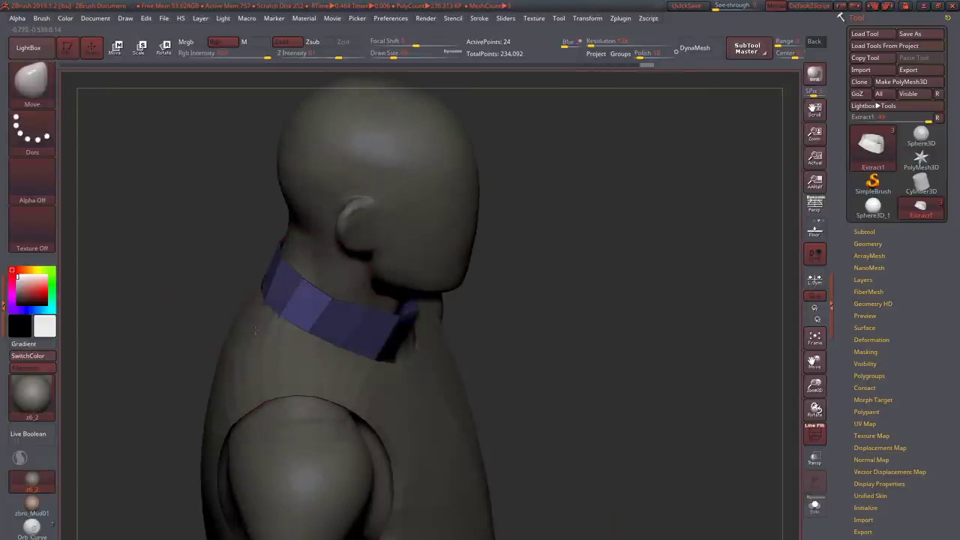
{"action": "right_click_drag", "start_coordinate": [255, 330], "coordinate": [372, 385]}
{"action": "key", "text": "shift+ctrl+s"}
{"action": "key", "text": "shift+ctrl+s"}
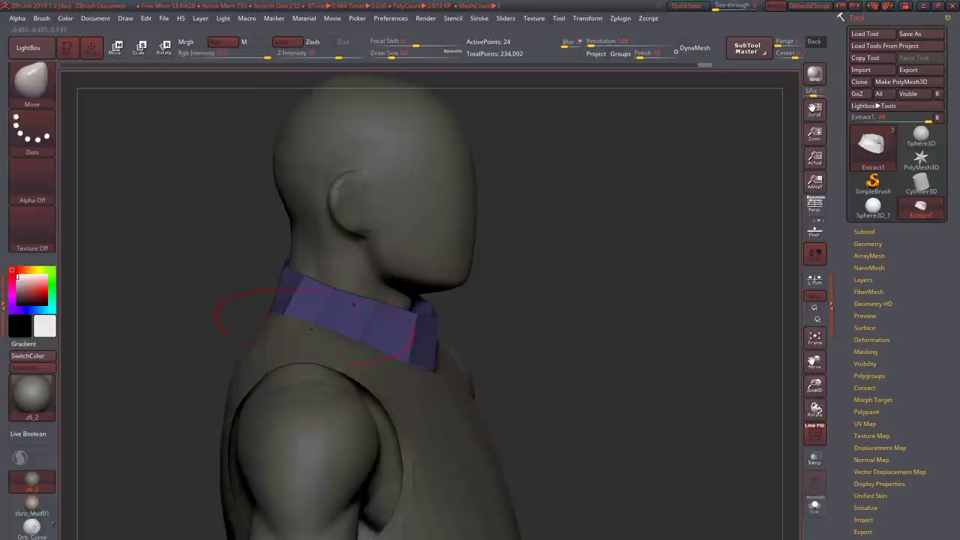
{"action": "right_click_drag", "start_coordinate": [311, 328], "coordinate": [361, 345]}
{"action": "mouse_move", "coordinate": [435, 338]}
{"action": "right_mouse_down"}
{"action": "mouse_move", "coordinate": [514, 342]}
{"action": "mouse_move", "coordinate": [465, 352]}
{"action": "mouse_move", "coordinate": [569, 345]}
{"action": "mouse_move", "coordinate": [579, 322]}
{"action": "mouse_move", "coordinate": [599, 317]}
{"action": "mouse_move", "coordinate": [594, 322]}
{"action": "right_mouse_up"}
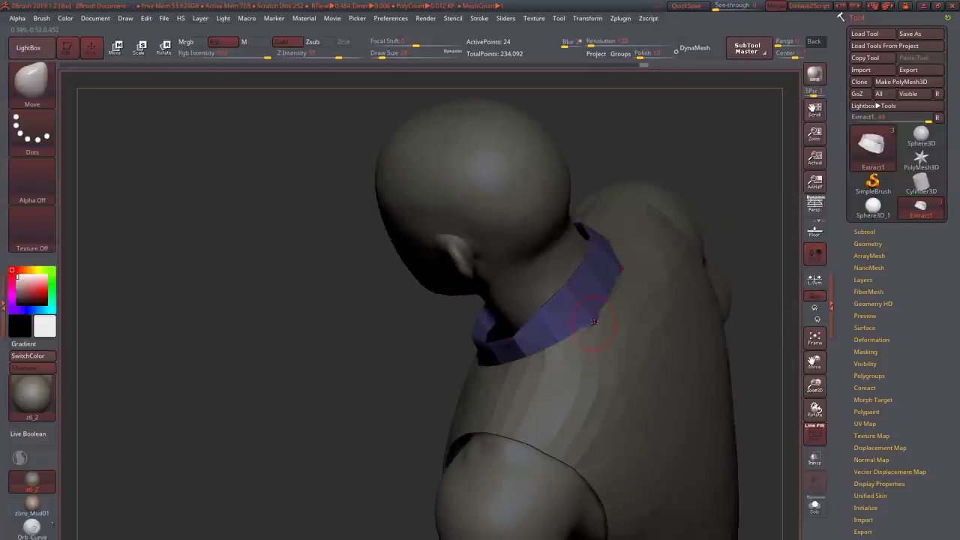
{"action": "right_click_drag", "start_coordinate": [561, 350], "coordinate": [562, 351]}
- Make the vest the active subtool and adjust its neckline beneath the collar with the Move brush
{"action": "left_click", "coordinate": [567, 346], "text": "alt"}
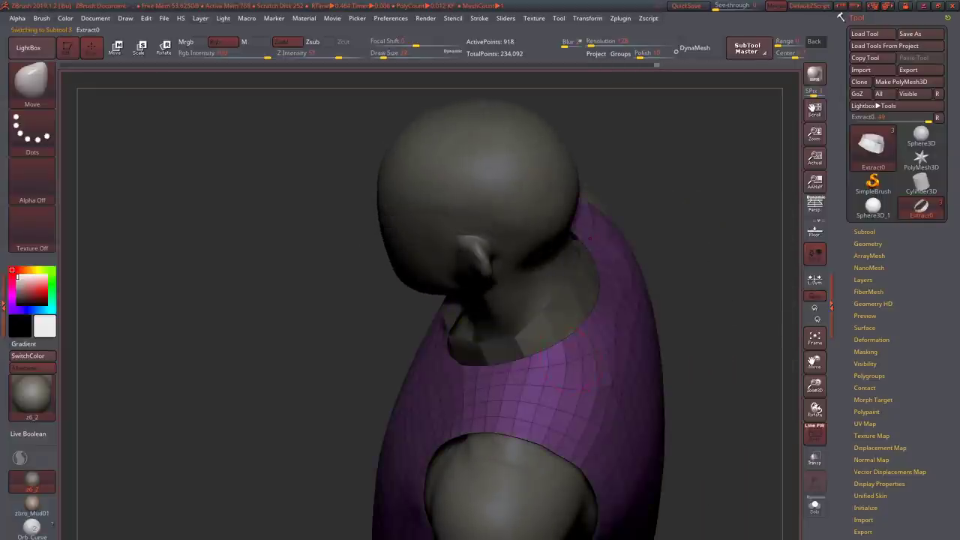
{"action": "right_click_drag", "start_coordinate": [574, 339], "coordinate": [574, 334]}
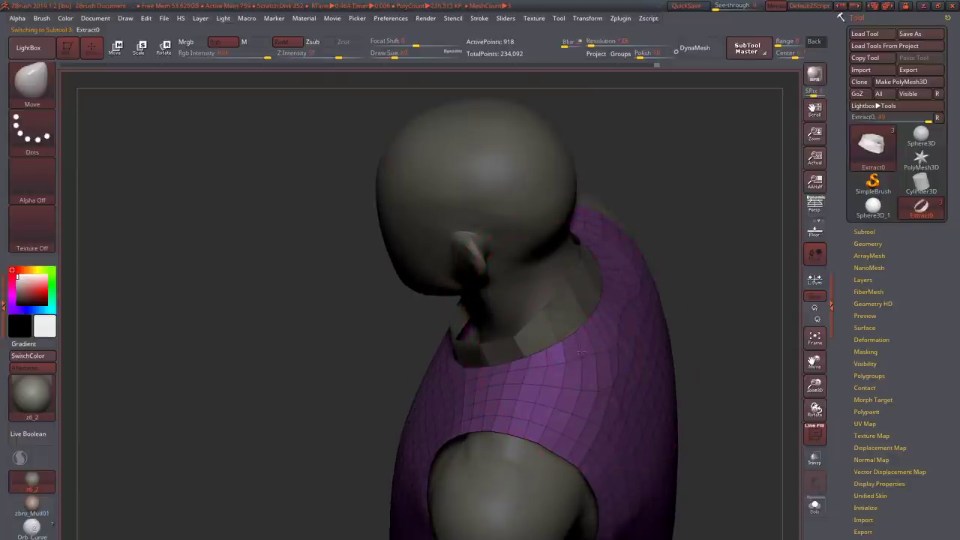
{"action": "mouse_move", "coordinate": [612, 314]}
{"action": "right_mouse_down"}
{"action": "mouse_move", "coordinate": [589, 336]}
{"action": "mouse_move", "coordinate": [547, 315]}
{"action": "mouse_move", "coordinate": [579, 312]}
{"action": "mouse_move", "coordinate": [572, 288]}
{"action": "right_mouse_up"}
- Make the collar active again and reshape its side and back edges around the neck with the Move brush
{"action": "left_click", "coordinate": [567, 339], "text": "alt"}
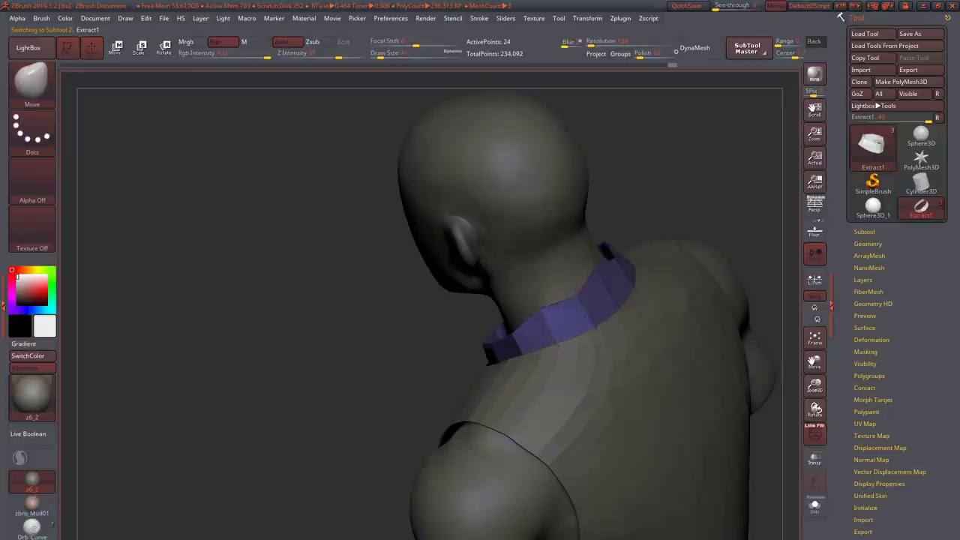
{"action": "left_click_drag", "start_coordinate": [510, 300], "coordinate": [570, 300]}
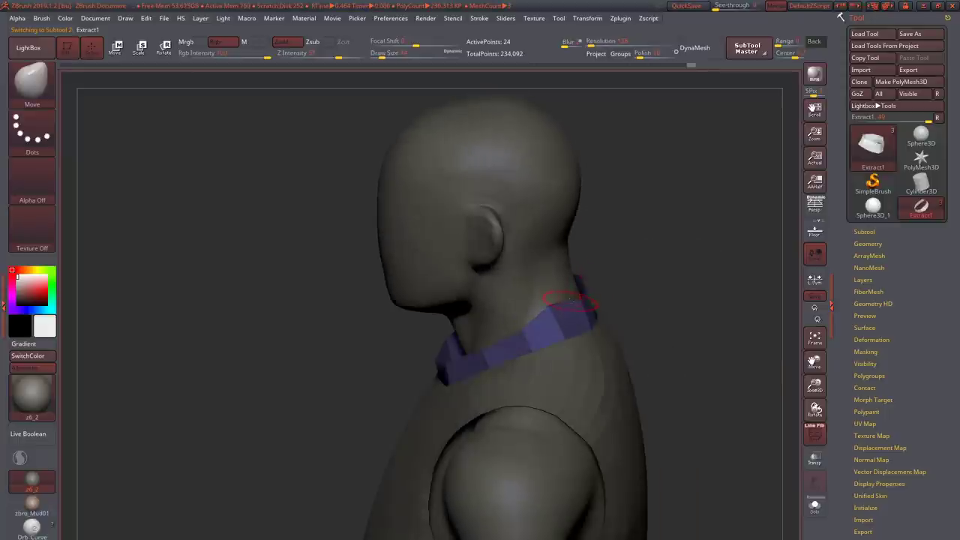
{"action": "mouse_move", "coordinate": [570, 339]}
{"action": "left_mouse_down"}
{"action": "mouse_move", "coordinate": [540, 330]}
{"action": "mouse_move", "coordinate": [593, 307]}
{"action": "left_mouse_up"}
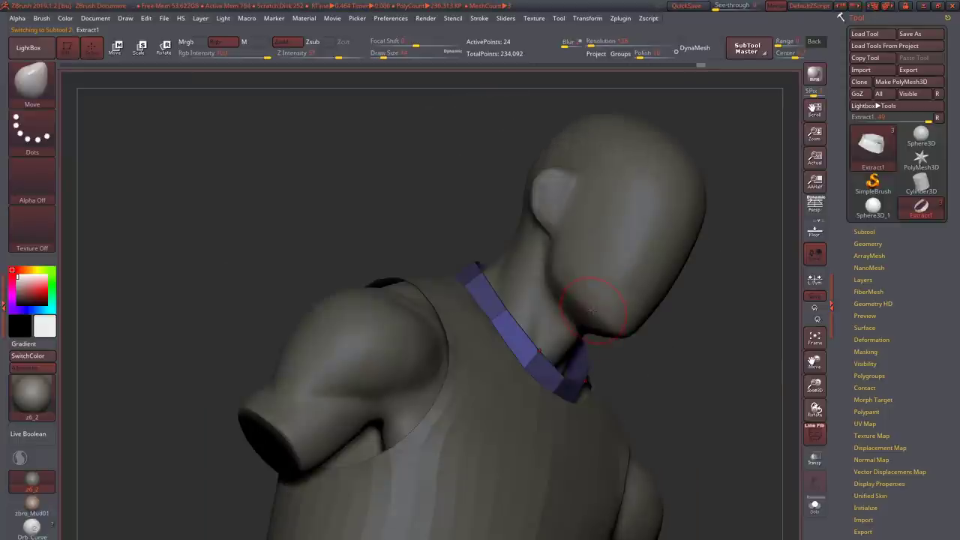
{"action": "left_click_drag", "start_coordinate": [510, 340], "coordinate": [523, 282]}
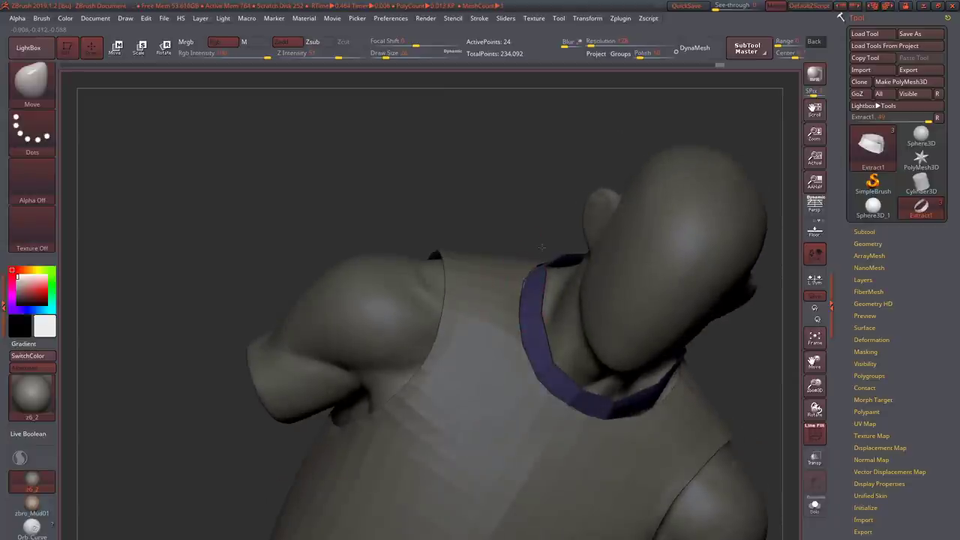
{"action": "left_click_drag", "start_coordinate": [541, 246], "coordinate": [529, 289]}
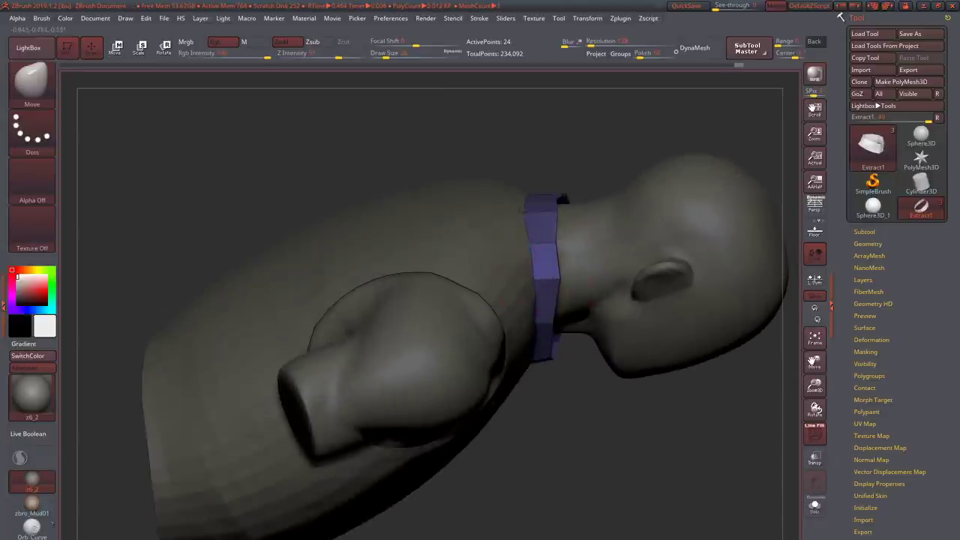
{"action": "left_click_drag", "start_coordinate": [553, 336], "coordinate": [555, 322]}
{"action": "mouse_move", "coordinate": [555, 285]}
{"action": "left_mouse_down"}
{"action": "mouse_move", "coordinate": [553, 240]}
{"action": "mouse_move", "coordinate": [550, 345]}
{"action": "mouse_move", "coordinate": [602, 408]}
{"action": "left_mouse_up"}
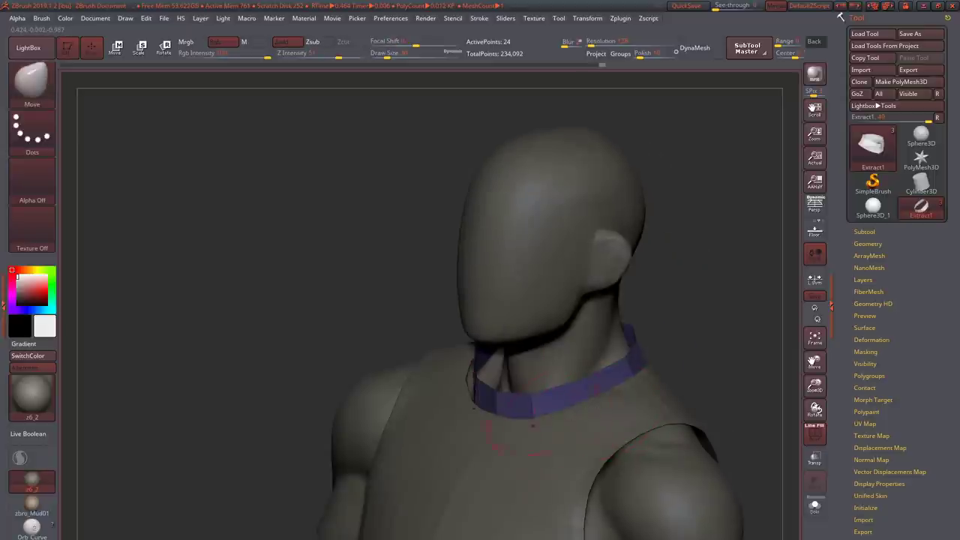
- Shape the front of the collar to follow the vest's neckline below the throat with the Move brush
{"action": "mouse_move", "coordinate": [532, 426]}
{"action": "left_mouse_down"}
{"action": "mouse_move", "coordinate": [532, 401]}
{"action": "mouse_move", "coordinate": [551, 375]}
{"action": "mouse_move", "coordinate": [548, 405]}
{"action": "mouse_move", "coordinate": [553, 372]}
{"action": "mouse_move", "coordinate": [547, 391]}
{"action": "mouse_move", "coordinate": [592, 330]}
{"action": "mouse_move", "coordinate": [562, 325]}
{"action": "mouse_move", "coordinate": [570, 323]}
{"action": "mouse_move", "coordinate": [543, 300]}
{"action": "left_mouse_up"}
{"action": "left_click_drag", "start_coordinate": [505, 337], "coordinate": [458, 378]}
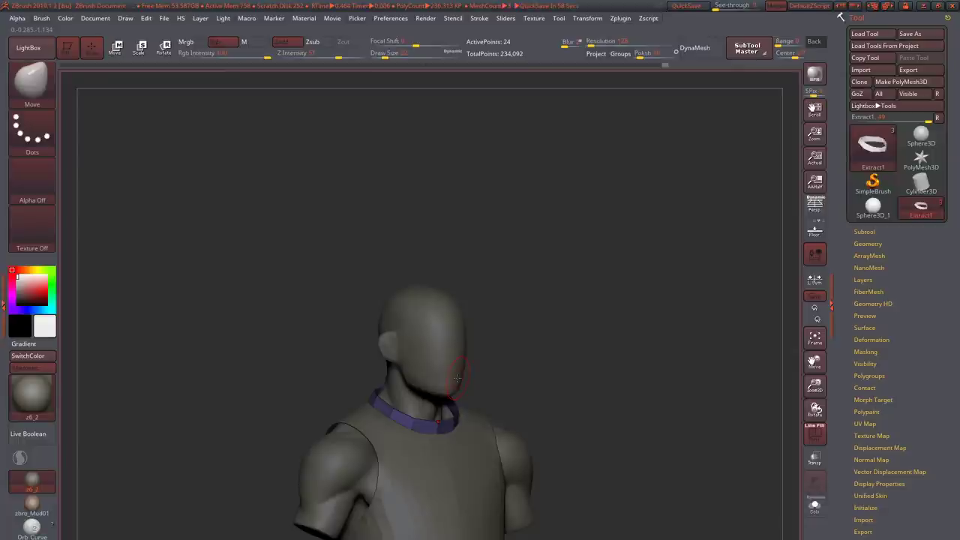
{"action": "left_click_drag", "start_coordinate": [458, 378], "coordinate": [426, 361]}
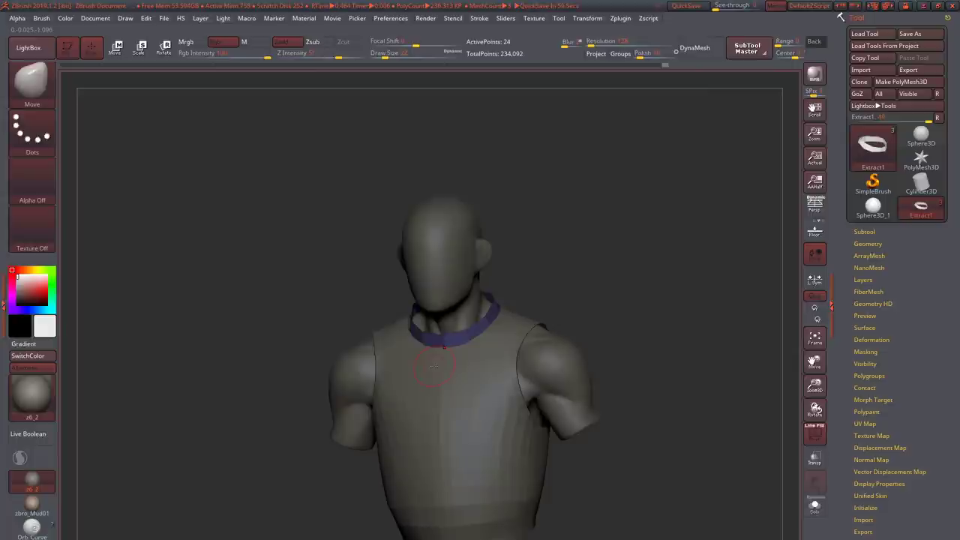
{"action": "mouse_move", "coordinate": [433, 367]}
{"action": "left_mouse_down"}
{"action": "mouse_move", "coordinate": [450, 330]}
{"action": "mouse_move", "coordinate": [390, 337]}
{"action": "mouse_move", "coordinate": [397, 330]}
{"action": "mouse_move", "coordinate": [235, 262]}
{"action": "mouse_move", "coordinate": [316, 274]}
{"action": "mouse_move", "coordinate": [330, 255]}
{"action": "mouse_move", "coordinate": [499, 273]}
{"action": "mouse_move", "coordinate": [493, 265]}
{"action": "left_mouse_up"}
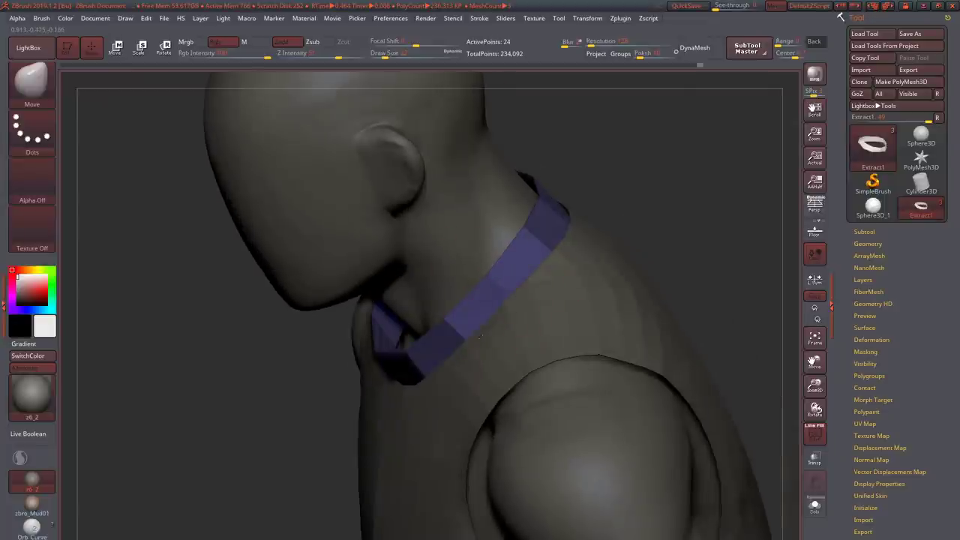
- Refine the collar's edges above the shoulder and behind the neck with the Move brush
{"action": "left_click_drag", "start_coordinate": [480, 341], "coordinate": [499, 334]}
{"action": "mouse_move", "coordinate": [429, 261]}
{"action": "left_mouse_down"}
{"action": "mouse_move", "coordinate": [508, 293]}
{"action": "mouse_move", "coordinate": [495, 292]}
{"action": "mouse_move", "coordinate": [524, 286]}
{"action": "mouse_move", "coordinate": [520, 275]}
{"action": "mouse_move", "coordinate": [480, 300]}
{"action": "left_mouse_up"}
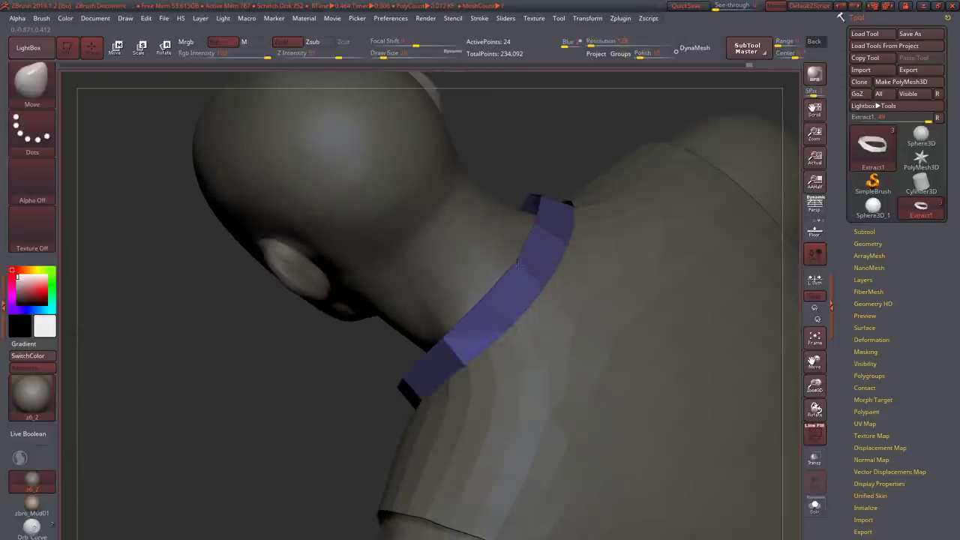
{"action": "mouse_move", "coordinate": [518, 264]}
{"action": "left_mouse_down"}
{"action": "mouse_move", "coordinate": [510, 338]}
{"action": "mouse_move", "coordinate": [487, 292]}
{"action": "mouse_move", "coordinate": [506, 309]}
{"action": "mouse_move", "coordinate": [512, 276]}
{"action": "mouse_move", "coordinate": [525, 267]}
{"action": "left_mouse_up"}
{"action": "mouse_move", "coordinate": [433, 293]}
{"action": "left_mouse_down"}
{"action": "mouse_move", "coordinate": [396, 302]}
{"action": "mouse_move", "coordinate": [349, 362]}
{"action": "mouse_move", "coordinate": [300, 360]}
{"action": "mouse_move", "coordinate": [269, 322]}
{"action": "mouse_move", "coordinate": [365, 310]}
{"action": "mouse_move", "coordinate": [300, 322]}
{"action": "mouse_move", "coordinate": [309, 321]}
{"action": "mouse_move", "coordinate": [297, 262]}
{"action": "mouse_move", "coordinate": [311, 316]}
{"action": "mouse_move", "coordinate": [329, 274]}
{"action": "mouse_move", "coordinate": [353, 270]}
{"action": "mouse_move", "coordinate": [311, 272]}
{"action": "mouse_move", "coordinate": [248, 195]}
{"action": "mouse_move", "coordinate": [285, 187]}
{"action": "mouse_move", "coordinate": [339, 205]}
{"action": "mouse_move", "coordinate": [262, 187]}
{"action": "mouse_move", "coordinate": [296, 191]}
{"action": "left_mouse_up"}
- Switch to the vest to touch it up with the Smooth brush, then make the collar the active subtool again
{"action": "left_click", "coordinate": [314, 321], "text": "alt"}
{"action": "key", "text": "shift+s"}
{"action": "key", "text": "shift+s"}
{"action": "left_click", "coordinate": [330, 272], "text": "alt"}
{"action": "key", "text": "ctrl"}
{"action": "key", "text": "f"}
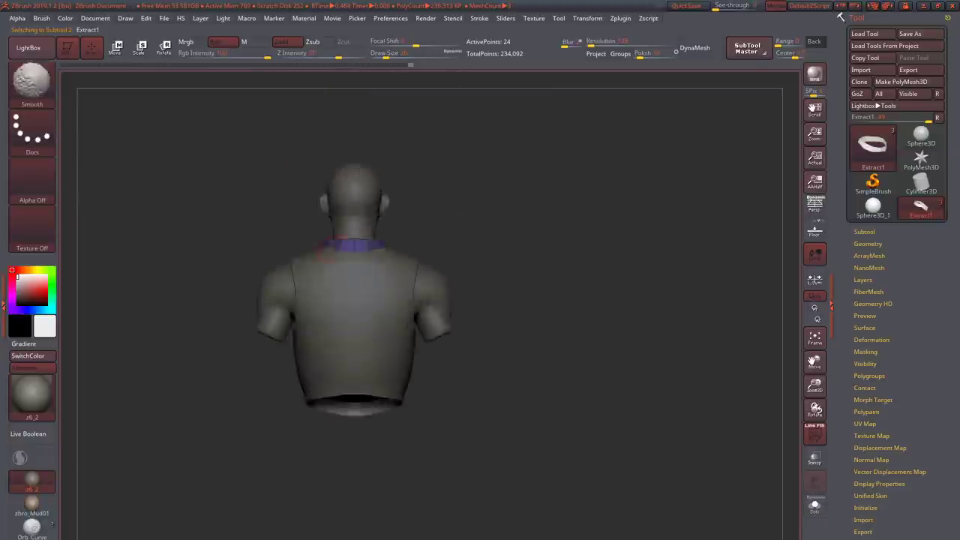
- Try to mask the areas beside the throat on the bust's chest with the MaskLasso brush
{"action": "mouse_move", "coordinate": [225, 263]}
{"action": "left_mouse_down"}
{"action": "mouse_move", "coordinate": [292, 253]}
{"action": "mouse_move", "coordinate": [330, 266]}
{"action": "mouse_move", "coordinate": [390, 266]}
{"action": "left_mouse_up"}
{"action": "key", "text": "f"}
{"action": "mouse_move", "coordinate": [637, 300]}
{"action": "left_mouse_down"}
{"action": "mouse_move", "coordinate": [600, 285]}
{"action": "mouse_move", "coordinate": [645, 289]}
{"action": "mouse_move", "coordinate": [630, 292]}
{"action": "mouse_move", "coordinate": [631, 247]}
{"action": "left_mouse_up"}
{"action": "key", "text": "ctrl"}
{"action": "mouse_move", "coordinate": [348, 276]}
{"action": "left_mouse_down"}
{"action": "mouse_move", "coordinate": [375, 375]}
{"action": "mouse_move", "coordinate": [405, 315]}
{"action": "mouse_move", "coordinate": [315, 276]}
{"action": "mouse_move", "coordinate": [343, 296]}
{"action": "left_mouse_up"}
{"action": "left_click", "coordinate": [375, 375], "text": "alt"}
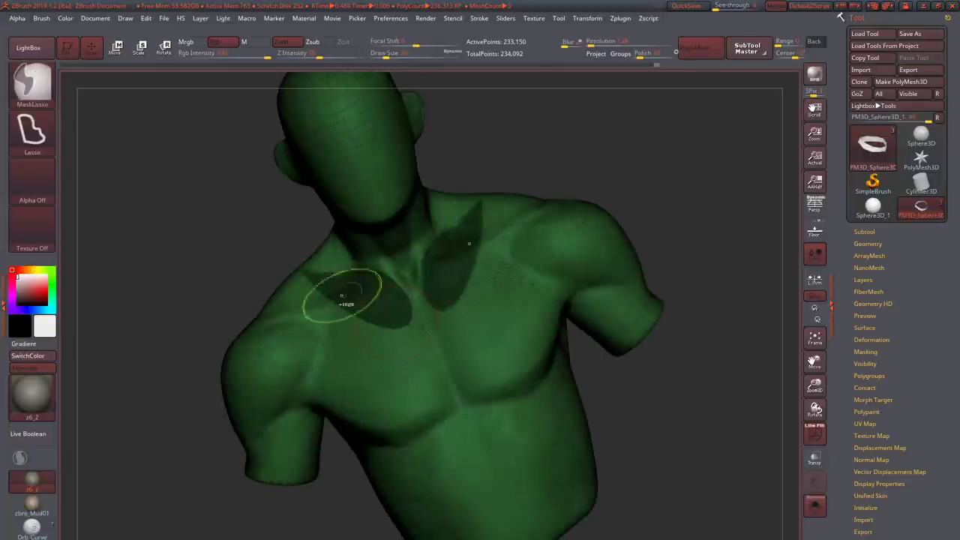
{"action": "left_click_drag", "start_coordinate": [686, 417], "coordinate": [320, 289]}
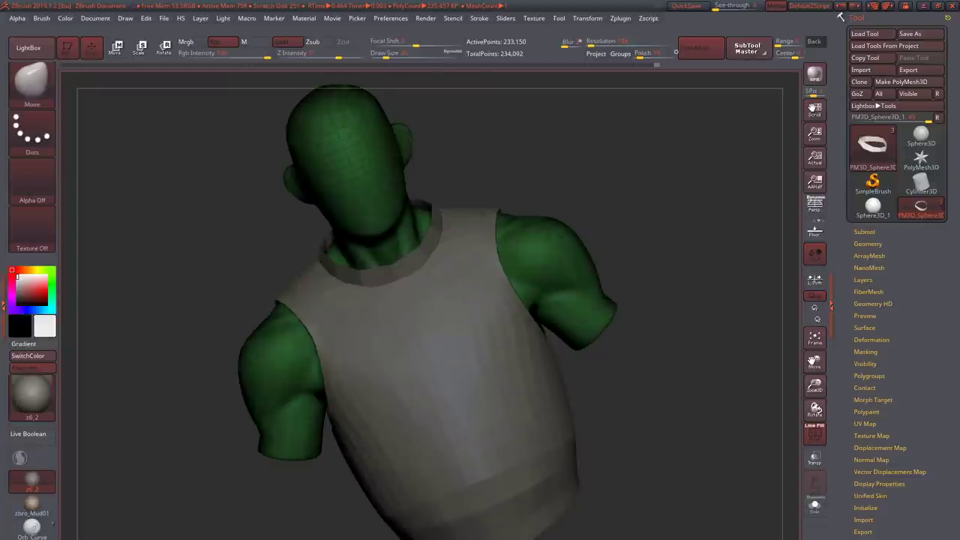
{"action": "right_click", "coordinate": [345, 297]}
{"action": "right_click_drag", "start_coordinate": [321, 289], "coordinate": [327, 309]}
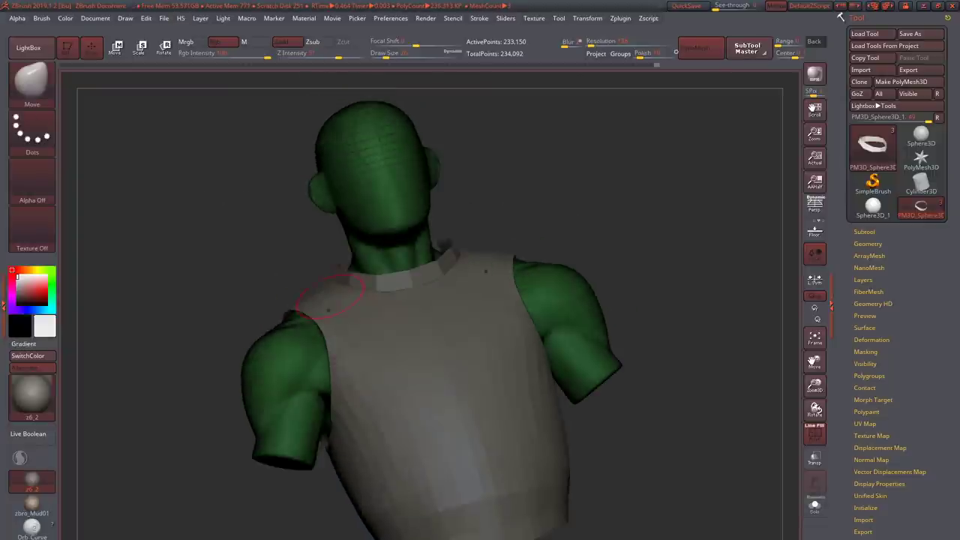
- Turn off the PolyFrame display, make the collar active and adjust its edges around the neck with the Move brush
{"action": "left_click", "coordinate": [815, 433]}
{"action": "mouse_move", "coordinate": [450, 375]}
{"action": "right_mouse_down"}
{"action": "mouse_move", "coordinate": [412, 401]}
{"action": "mouse_move", "coordinate": [435, 375]}
{"action": "mouse_move", "coordinate": [392, 241]}
{"action": "right_mouse_up"}
{"action": "left_click", "coordinate": [412, 401], "text": "alt"}
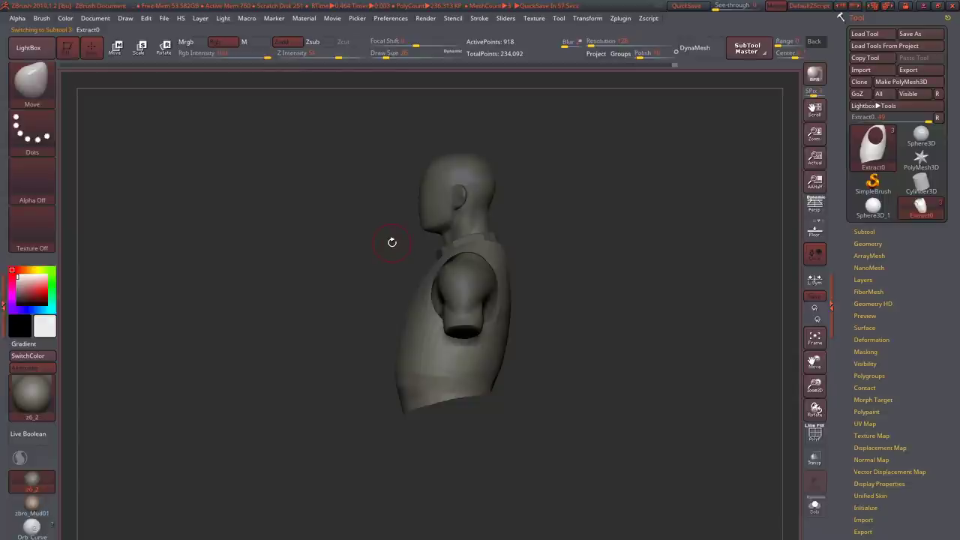
{"action": "right_click_drag", "start_coordinate": [391, 245], "coordinate": [493, 270], "text": "ctrl"}
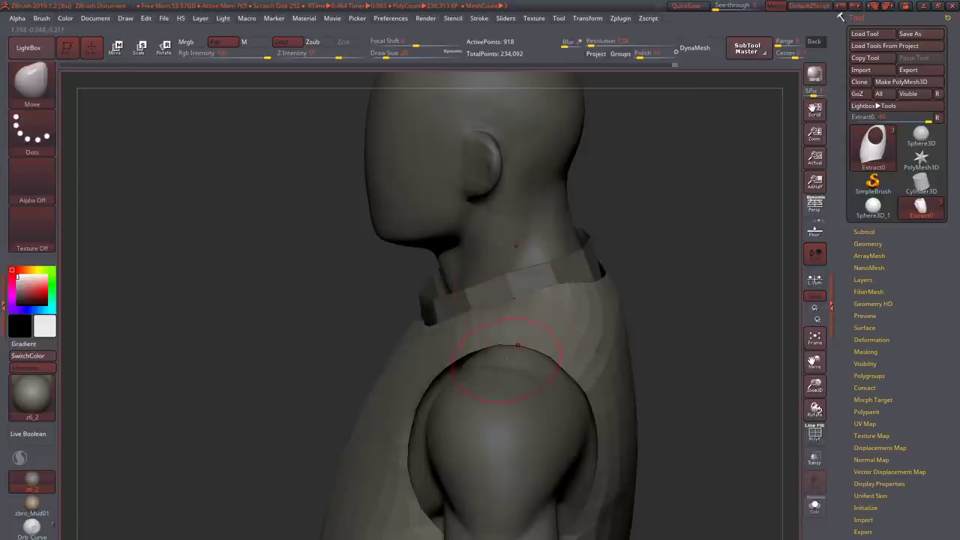
{"action": "left_click", "coordinate": [513, 300], "text": "alt"}
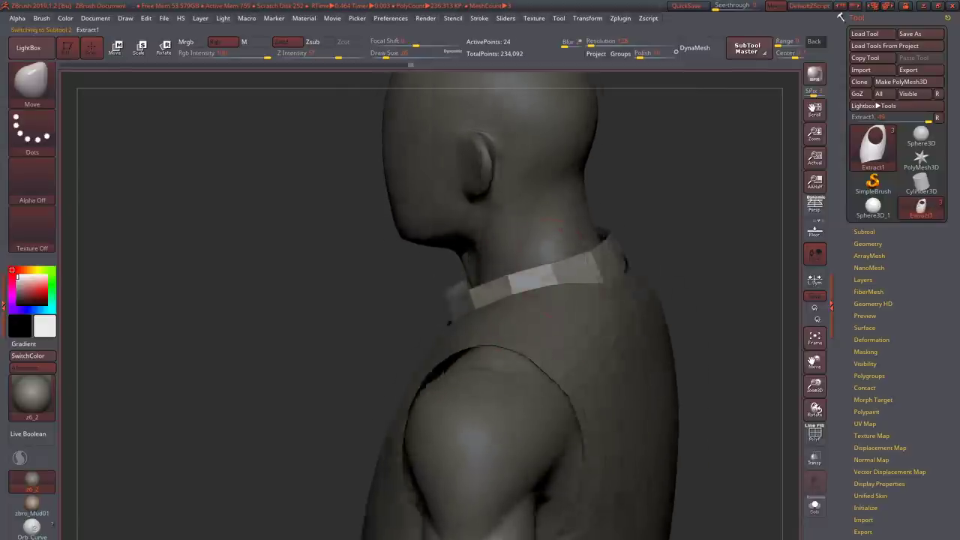
{"action": "left_click_drag", "start_coordinate": [513, 299], "coordinate": [581, 297]}
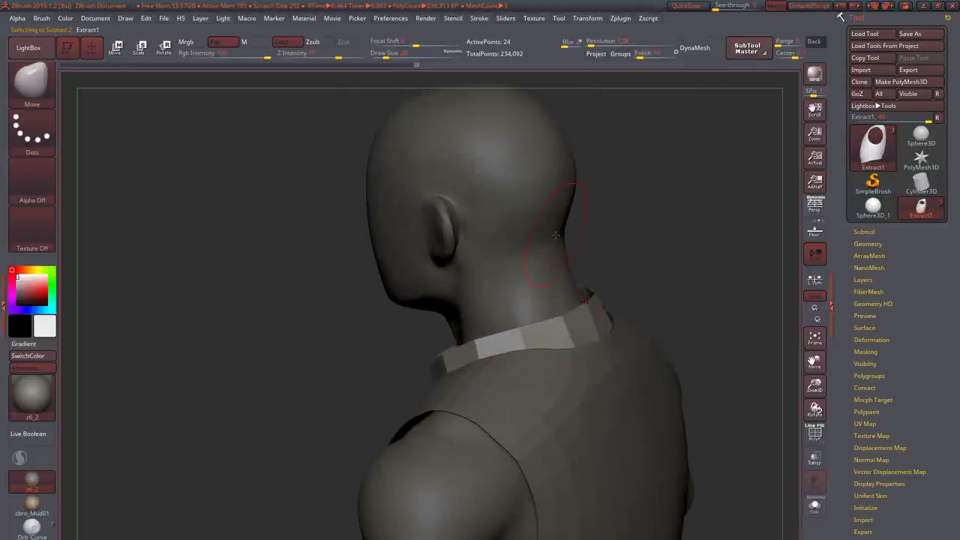
{"action": "mouse_move", "coordinate": [527, 359]}
{"action": "left_mouse_down"}
{"action": "mouse_move", "coordinate": [498, 347]}
{"action": "mouse_move", "coordinate": [443, 349]}
{"action": "mouse_move", "coordinate": [360, 282]}
{"action": "mouse_move", "coordinate": [434, 333]}
{"action": "mouse_move", "coordinate": [549, 388]}
{"action": "mouse_move", "coordinate": [450, 339]}
{"action": "mouse_move", "coordinate": [660, 305]}
{"action": "mouse_move", "coordinate": [622, 332]}
{"action": "left_mouse_up"}
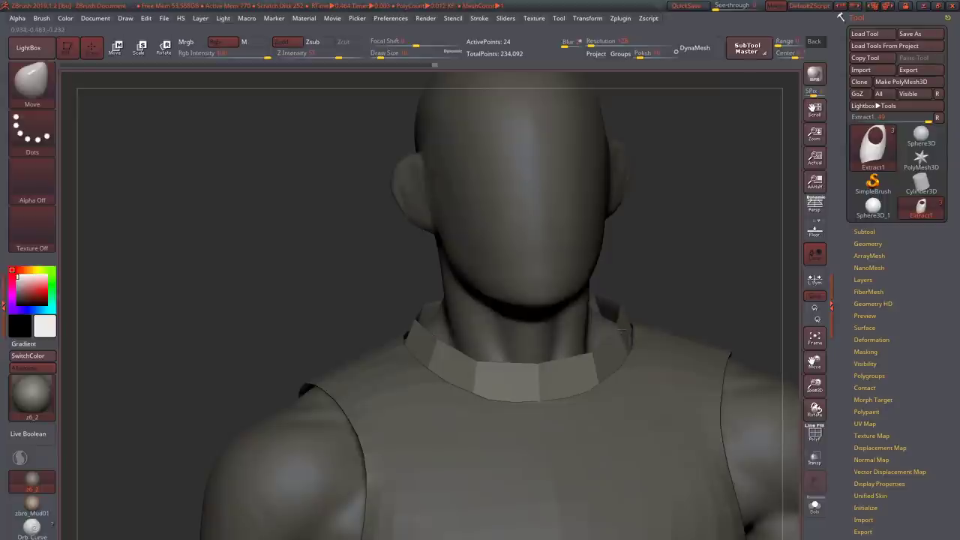
{"action": "left_click_drag", "start_coordinate": [439, 321], "coordinate": [465, 283]}
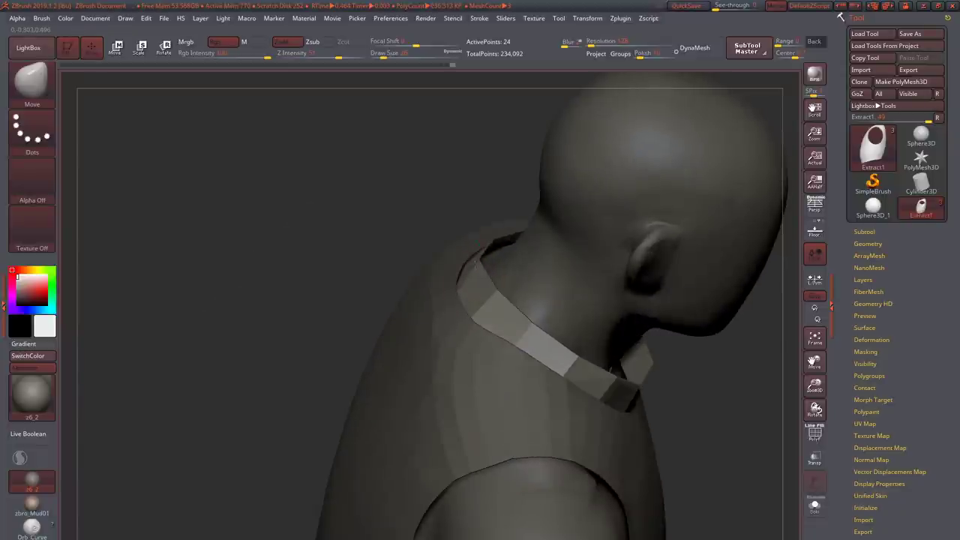
{"action": "left_click_drag", "start_coordinate": [468, 319], "coordinate": [525, 285]}
- Inspect the bust's bare neck in Solo mode, then examine the collar again as the active subtool
{"action": "left_click", "coordinate": [487, 337], "text": "alt"}
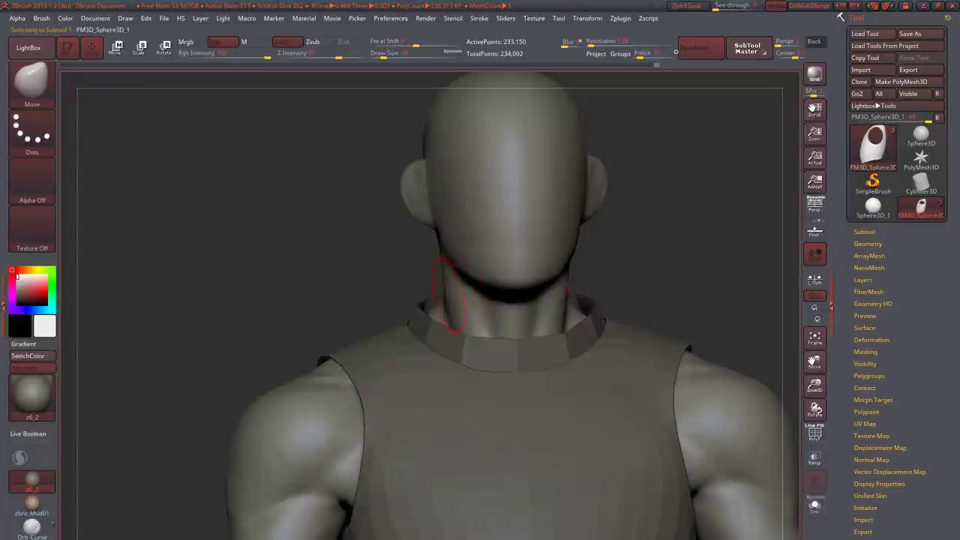
{"action": "left_click", "coordinate": [814, 504]}
{"action": "left_click", "coordinate": [814, 504]}
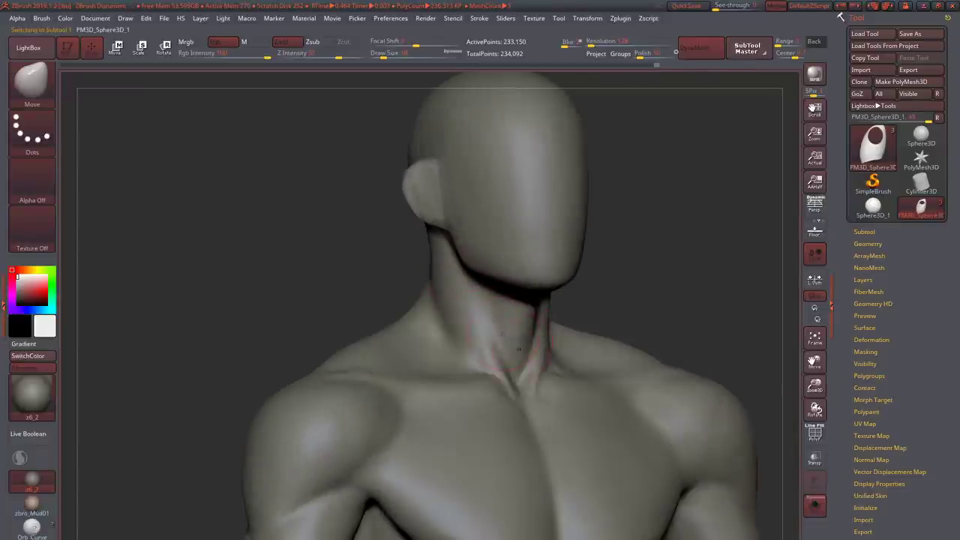
{"action": "left_click", "coordinate": [519, 354], "text": "alt"}
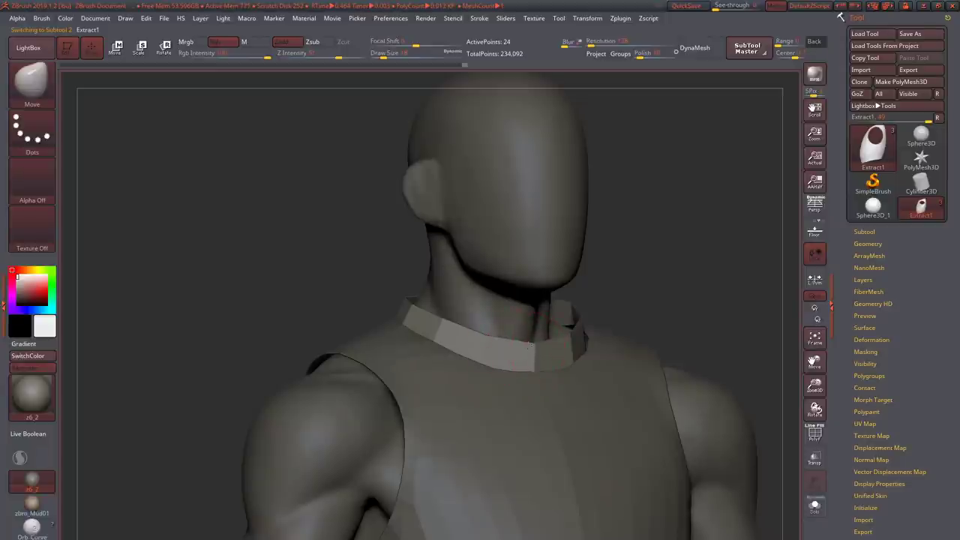
{"action": "right_click_drag", "start_coordinate": [529, 345], "coordinate": [435, 341]}
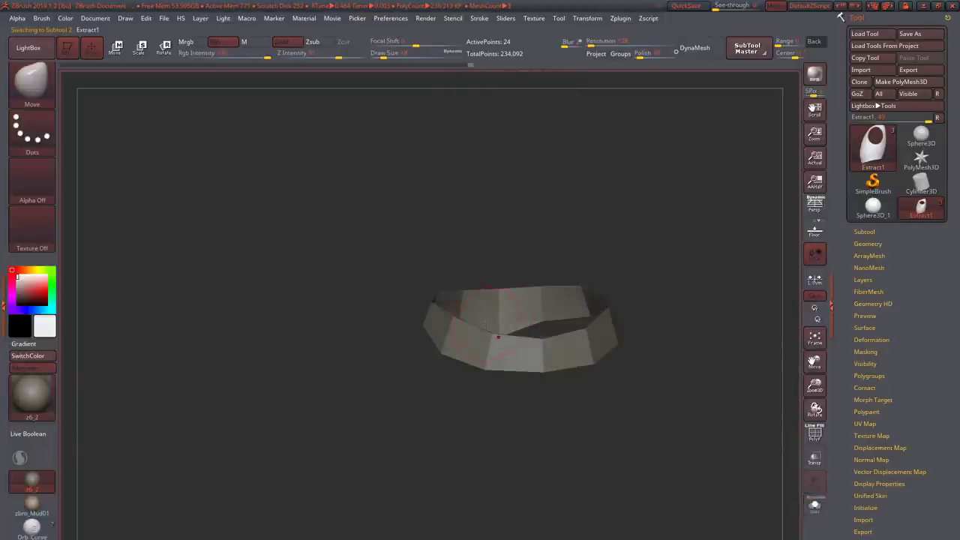
- Try to mask a horizontal band around the bust's neck with the MaskPen and MaskLasso brushes
{"action": "left_click", "coordinate": [483, 308], "text": "alt"}
{"action": "key", "text": "ctrl+shift+s"}
{"action": "left_click_drag", "start_coordinate": [461, 300], "coordinate": [525, 315], "text": "ctrl"}
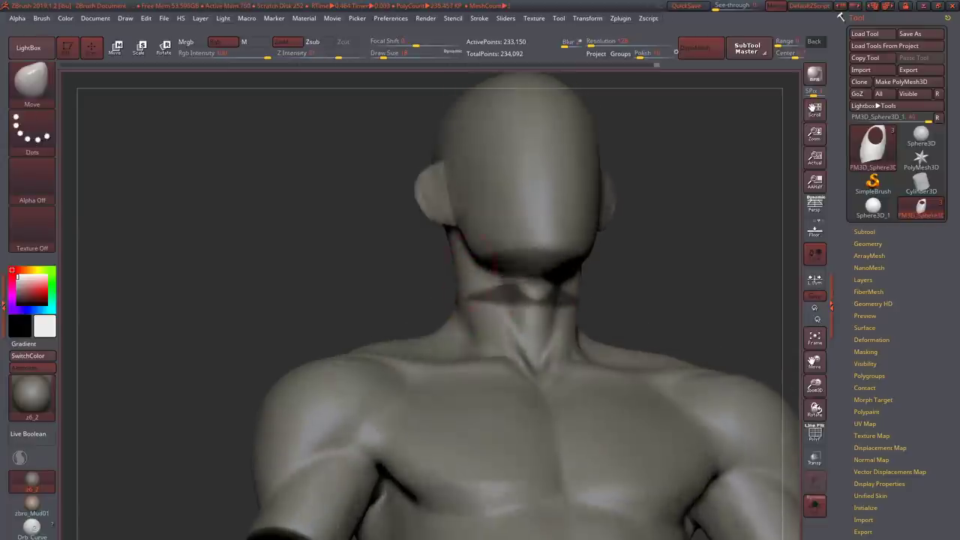
{"action": "key", "text": "space"}
{"action": "key", "text": "space"}
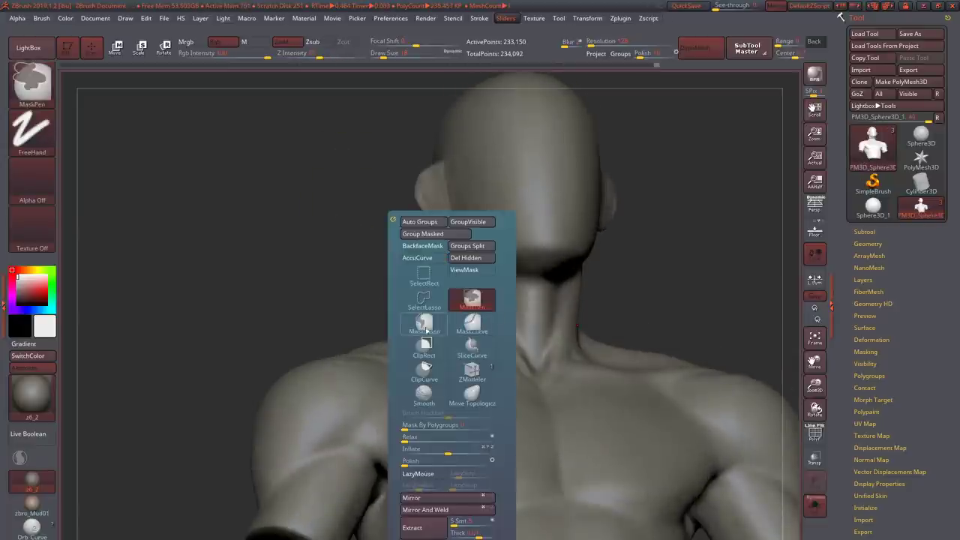
{"action": "key", "text": "ctrl+shift+s"}
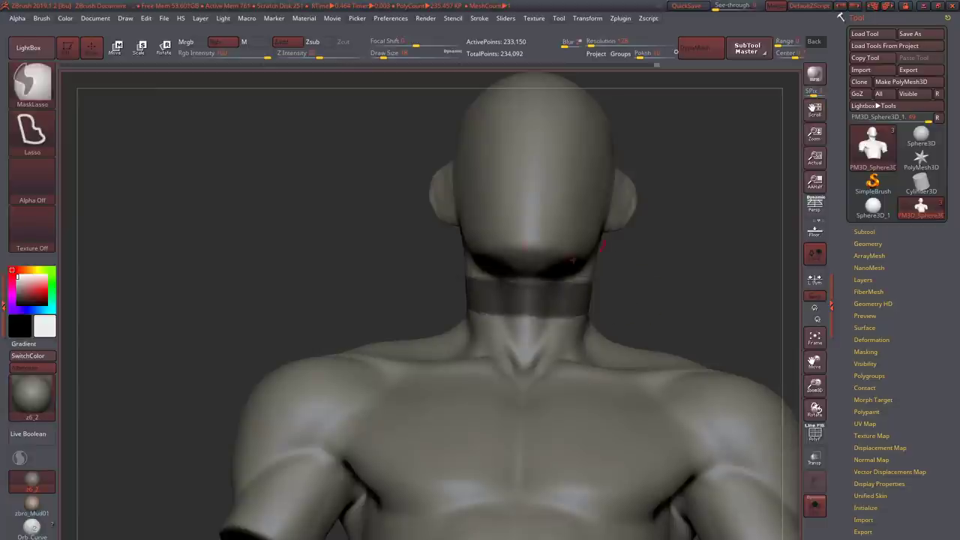
- Duplicate the collar subtool and raise one band above the other around the neck with the Move brush
{"action": "left_click_drag", "start_coordinate": [225, 187], "coordinate": [405, 225]}
{"action": "left_click", "coordinate": [406, 309], "text": "alt"}
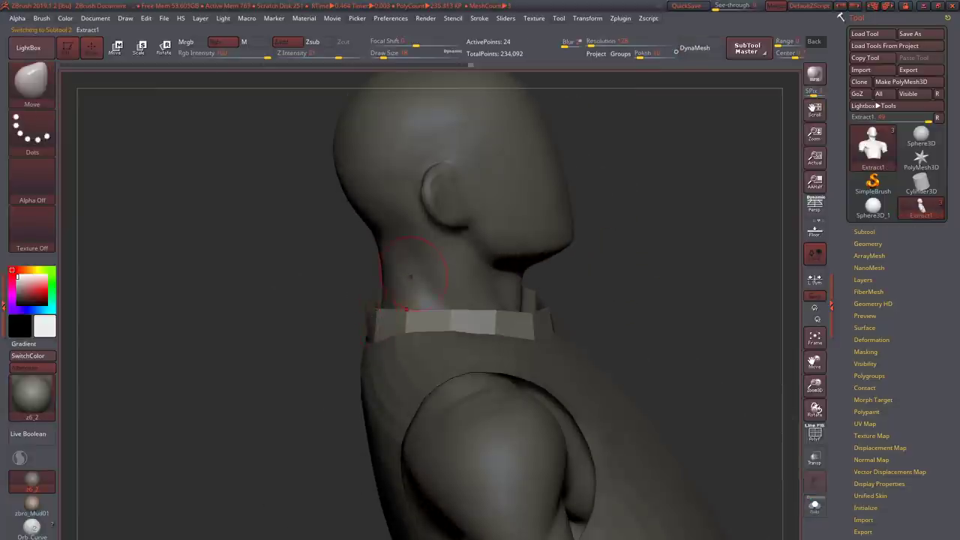
{"action": "left_click", "coordinate": [873, 234]}
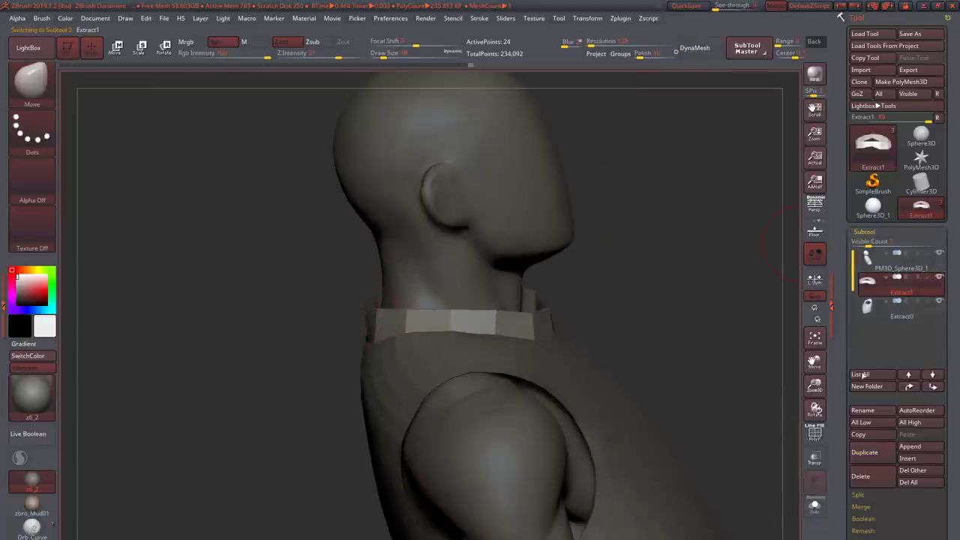
{"action": "left_click", "coordinate": [864, 453]}
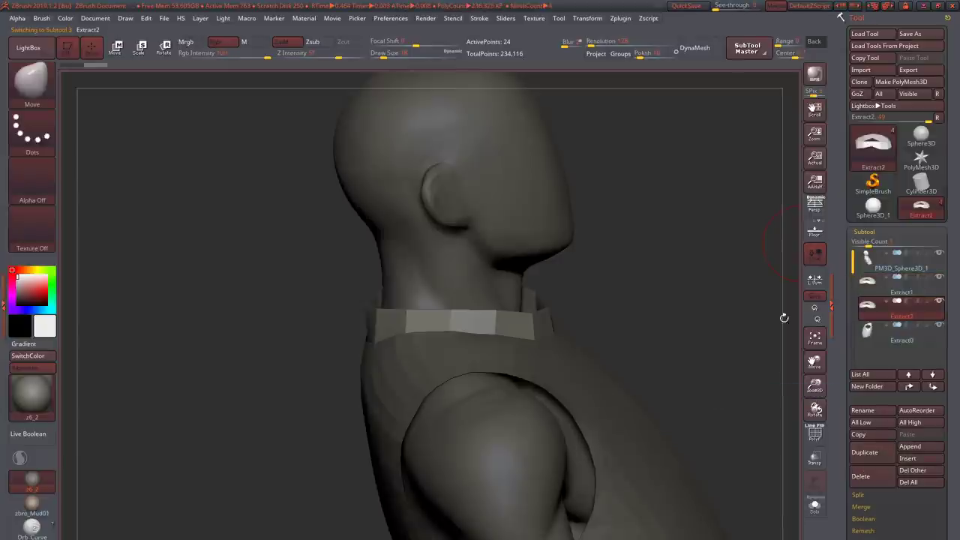
{"action": "mouse_move", "coordinate": [785, 318]}
{"action": "left_mouse_down"}
{"action": "mouse_move", "coordinate": [743, 435]}
{"action": "mouse_move", "coordinate": [462, 343]}
{"action": "mouse_move", "coordinate": [488, 318]}
{"action": "mouse_move", "coordinate": [364, 300]}
{"action": "mouse_move", "coordinate": [375, 307]}
{"action": "mouse_move", "coordinate": [546, 288]}
{"action": "left_mouse_up"}
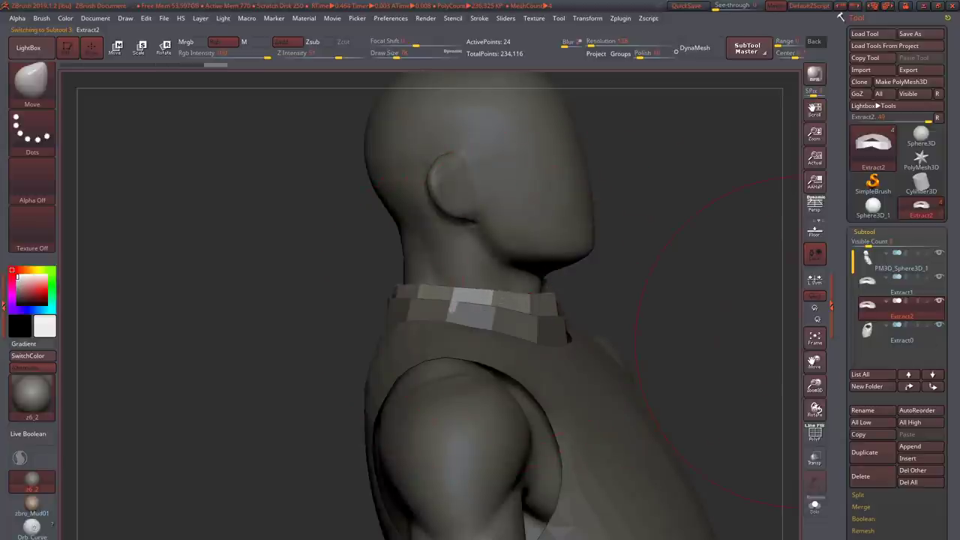
- Examine how the layered neck plates are built in the two armor reference photos
{"action": "scroll", "coordinate": [672, 271], "scroll_direction": "up", "scroll_amount": 4}
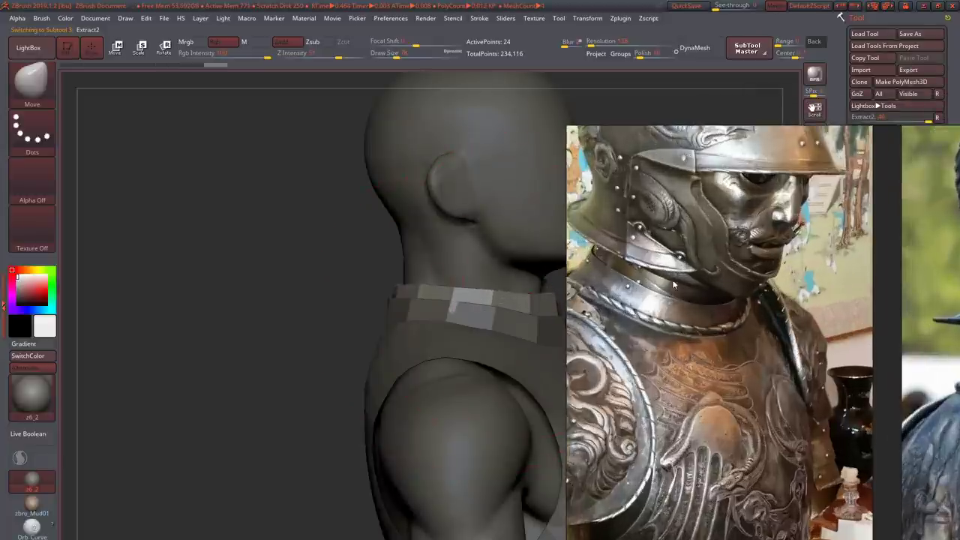
{"action": "middle_click_drag", "start_coordinate": [718, 323], "coordinate": [684, 330]}
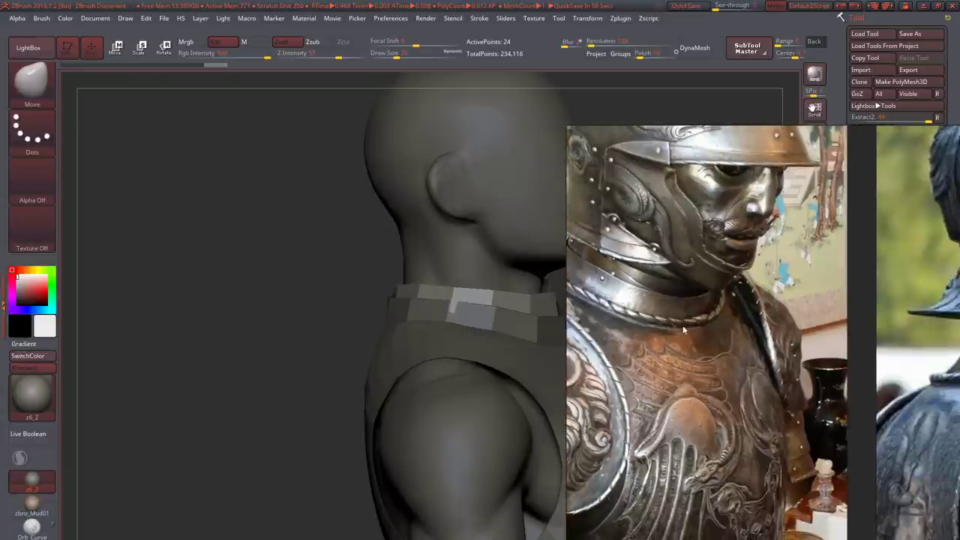
{"action": "scroll", "coordinate": [654, 324], "scroll_direction": "up", "scroll_amount": 2}
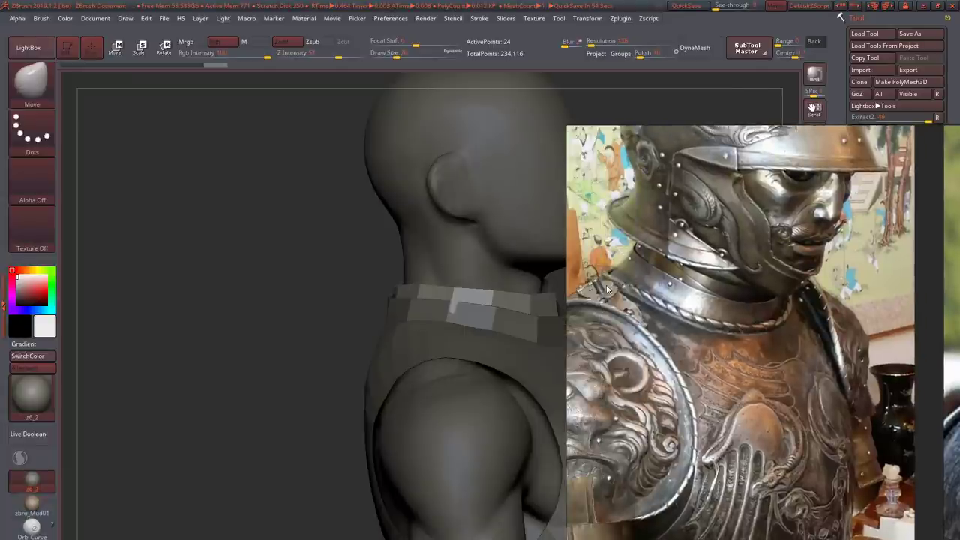
{"action": "scroll", "coordinate": [601, 301], "scroll_direction": "up", "scroll_amount": 1}
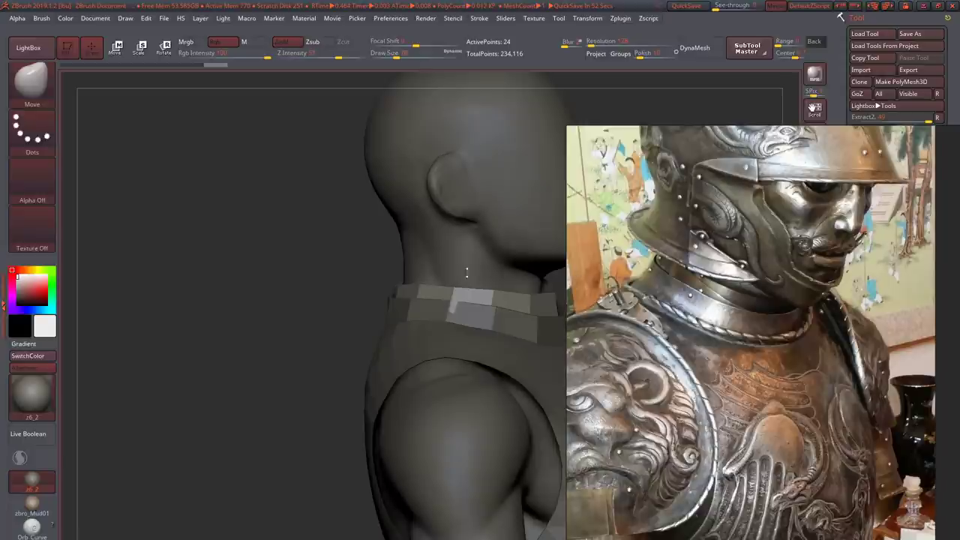
{"action": "scroll", "coordinate": [734, 334], "scroll_direction": "up", "scroll_amount": 3}
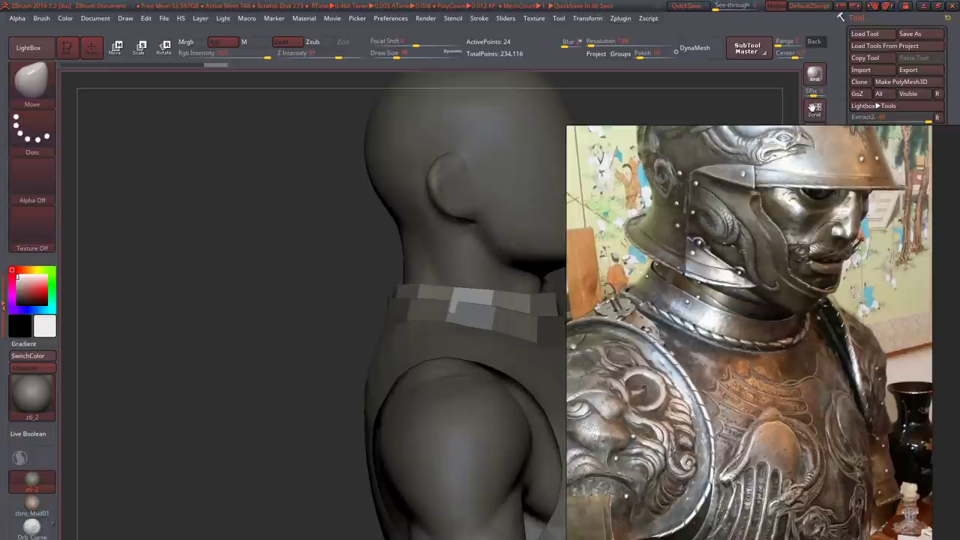
{"action": "key", "text": "Right"}
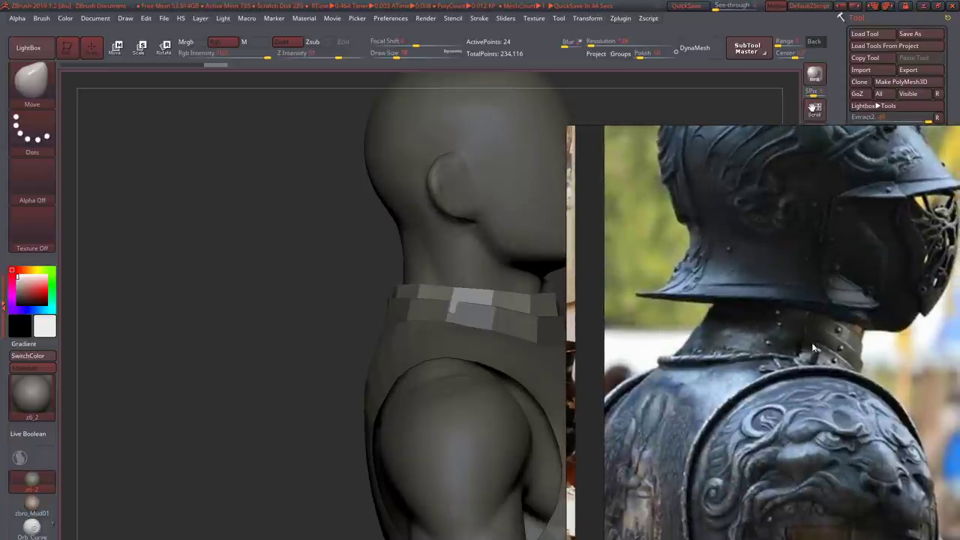
{"action": "key", "text": "Left"}
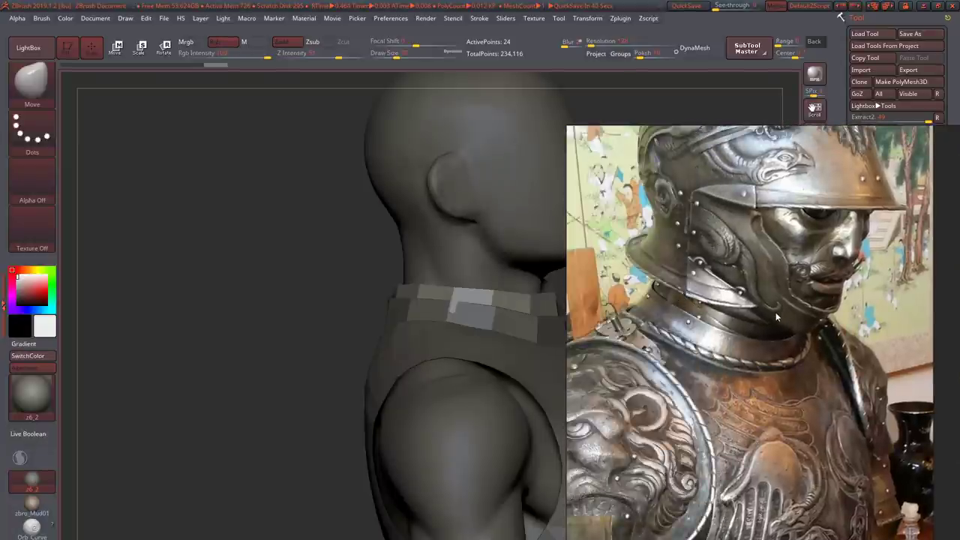
{"action": "key", "text": "Right"}
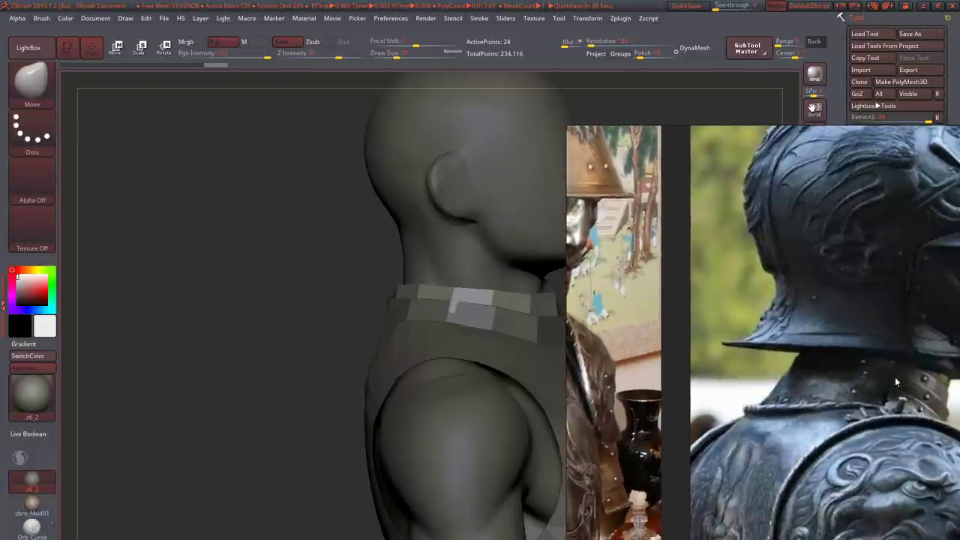
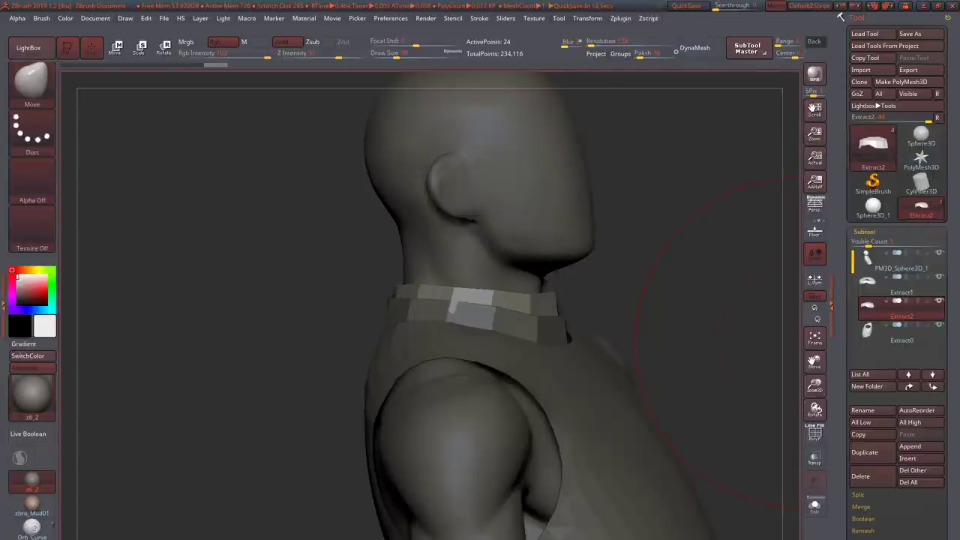
- Reshape the duplicated collar band around the side, back and front of the neck with the Move brush
{"action": "mouse_move", "coordinate": [660, 345]}
{"action": "left_mouse_down"}
{"action": "mouse_move", "coordinate": [396, 322]}
{"action": "mouse_move", "coordinate": [444, 309]}
{"action": "mouse_move", "coordinate": [330, 328]}
{"action": "left_mouse_up"}
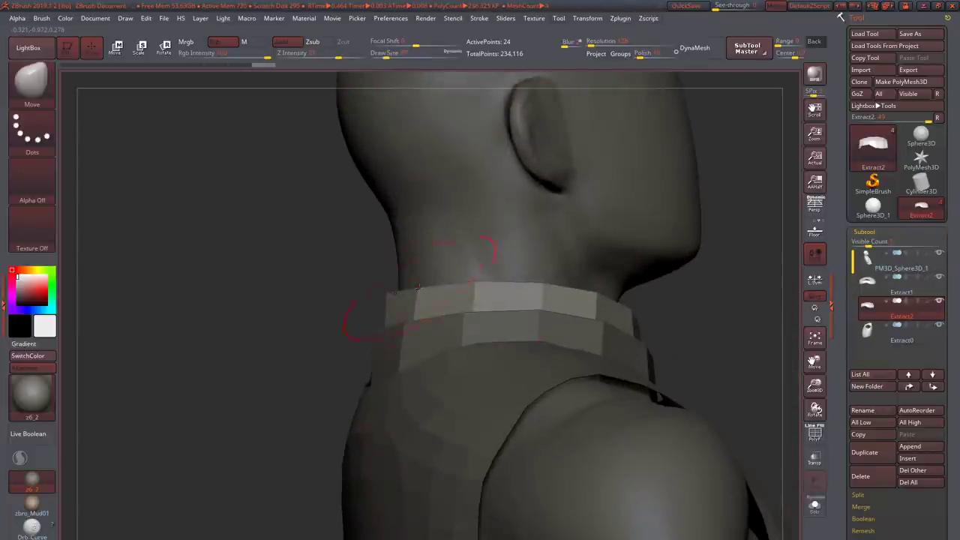
{"action": "mouse_move", "coordinate": [418, 280]}
{"action": "left_mouse_down"}
{"action": "mouse_move", "coordinate": [510, 318]}
{"action": "mouse_move", "coordinate": [523, 286]}
{"action": "mouse_move", "coordinate": [568, 315]}
{"action": "mouse_move", "coordinate": [560, 298]}
{"action": "mouse_move", "coordinate": [570, 323]}
{"action": "mouse_move", "coordinate": [333, 304]}
{"action": "mouse_move", "coordinate": [354, 239]}
{"action": "mouse_move", "coordinate": [525, 300]}
{"action": "left_mouse_up"}
{"action": "key", "text": "ctrl+shift+s"}
{"action": "key", "text": "ctrl+shift+s"}
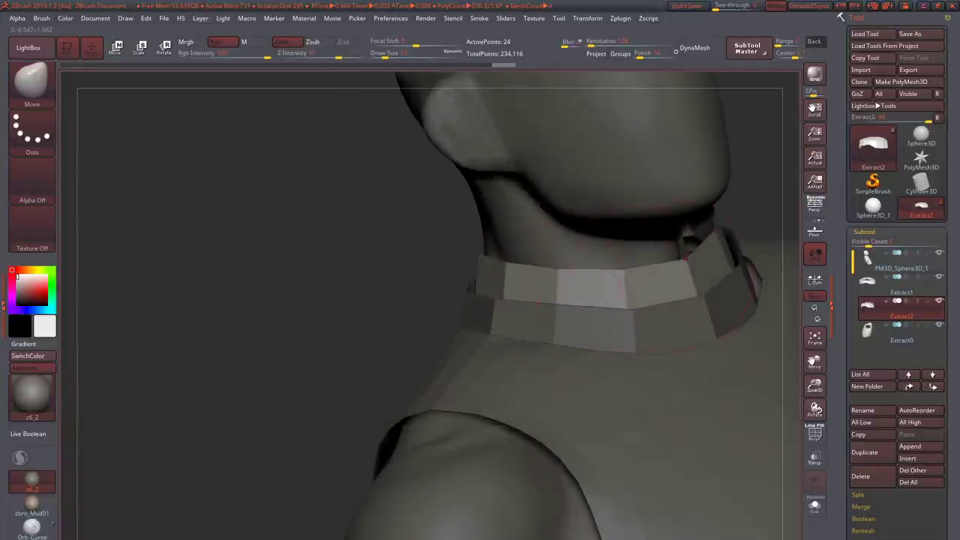
{"action": "left_click_drag", "start_coordinate": [613, 279], "coordinate": [504, 296]}
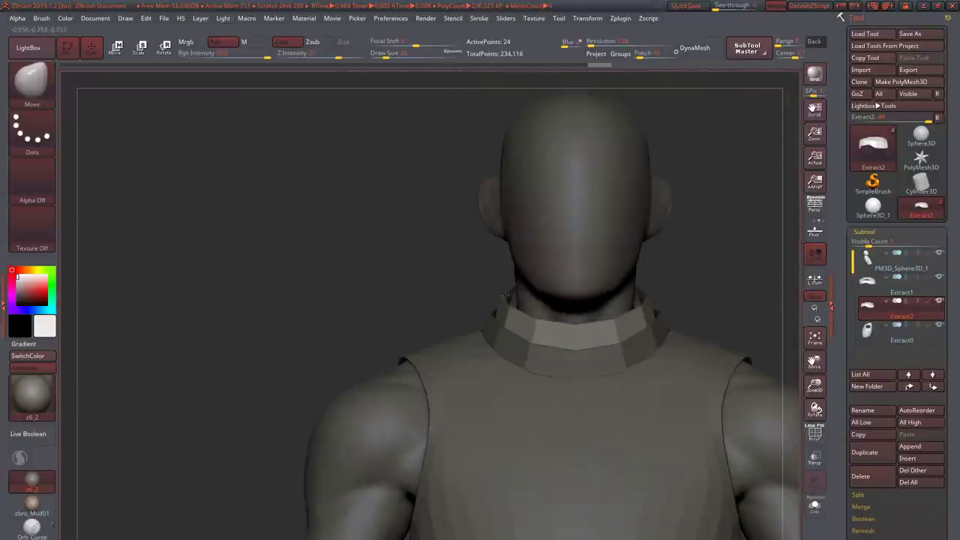
- Duplicate the second collar band and shift the copy up the neck as a third band
{"action": "left_click", "coordinate": [864, 453]}
{"action": "mouse_move", "coordinate": [535, 322]}
{"action": "left_mouse_down"}
{"action": "mouse_move", "coordinate": [504, 328]}
{"action": "mouse_move", "coordinate": [459, 301]}
{"action": "mouse_move", "coordinate": [469, 303]}
{"action": "mouse_move", "coordinate": [443, 315]}
{"action": "mouse_move", "coordinate": [450, 321]}
{"action": "mouse_move", "coordinate": [440, 365]}
{"action": "left_mouse_up"}
- Adjust the middle band, then reshape the top band to fit the neck below the jaw with the Move brush
{"action": "left_click", "coordinate": [439, 364], "text": "alt"}
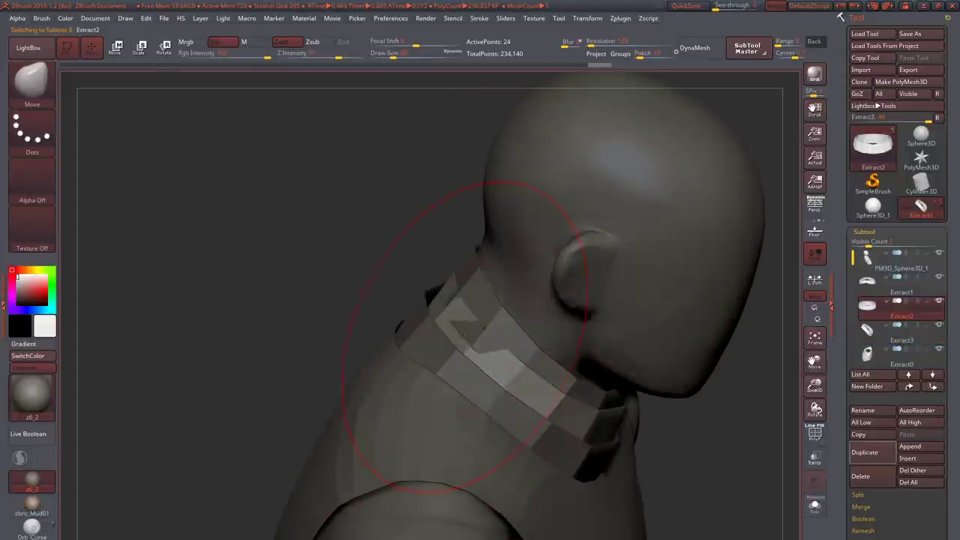
{"action": "mouse_move", "coordinate": [343, 225]}
{"action": "left_mouse_down"}
{"action": "mouse_move", "coordinate": [285, 274]}
{"action": "mouse_move", "coordinate": [450, 330]}
{"action": "mouse_move", "coordinate": [535, 324]}
{"action": "mouse_move", "coordinate": [488, 314]}
{"action": "mouse_move", "coordinate": [475, 343]}
{"action": "mouse_move", "coordinate": [636, 379]}
{"action": "mouse_move", "coordinate": [404, 347]}
{"action": "mouse_move", "coordinate": [487, 360]}
{"action": "mouse_move", "coordinate": [620, 402]}
{"action": "mouse_move", "coordinate": [580, 438]}
{"action": "mouse_move", "coordinate": [555, 424]}
{"action": "mouse_move", "coordinate": [487, 428]}
{"action": "left_mouse_up"}
{"action": "left_click", "coordinate": [481, 323], "text": "alt"}
{"action": "key", "text": "ctrl+shift+s"}
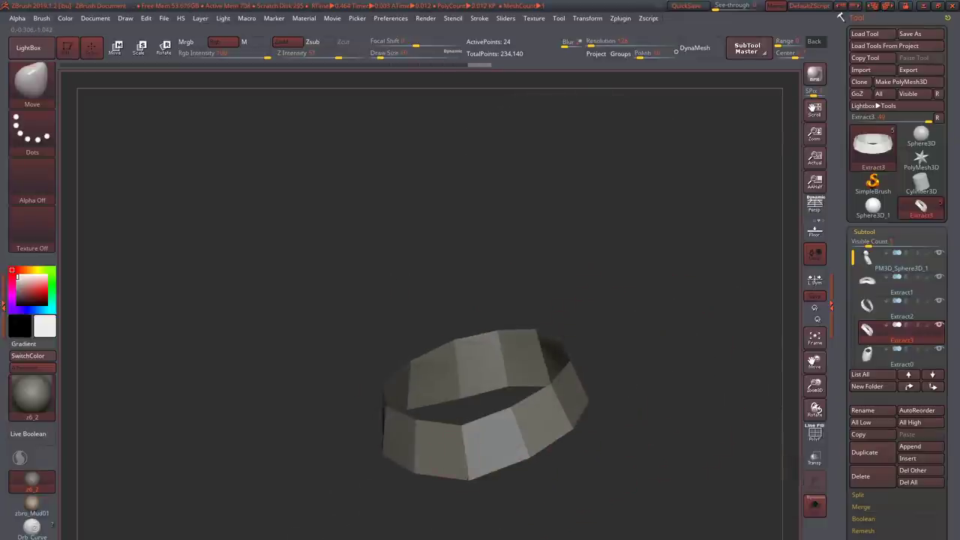
{"action": "mouse_move", "coordinate": [525, 465]}
{"action": "left_mouse_down"}
{"action": "mouse_move", "coordinate": [480, 459]}
{"action": "mouse_move", "coordinate": [499, 396]}
{"action": "mouse_move", "coordinate": [561, 386]}
{"action": "mouse_move", "coordinate": [548, 362]}
{"action": "mouse_move", "coordinate": [551, 376]}
{"action": "mouse_move", "coordinate": [581, 378]}
{"action": "mouse_move", "coordinate": [597, 367]}
{"action": "mouse_move", "coordinate": [617, 415]}
{"action": "mouse_move", "coordinate": [590, 384]}
{"action": "mouse_move", "coordinate": [574, 447]}
{"action": "mouse_move", "coordinate": [388, 491]}
{"action": "mouse_move", "coordinate": [335, 480]}
{"action": "mouse_move", "coordinate": [375, 446]}
{"action": "left_mouse_up"}
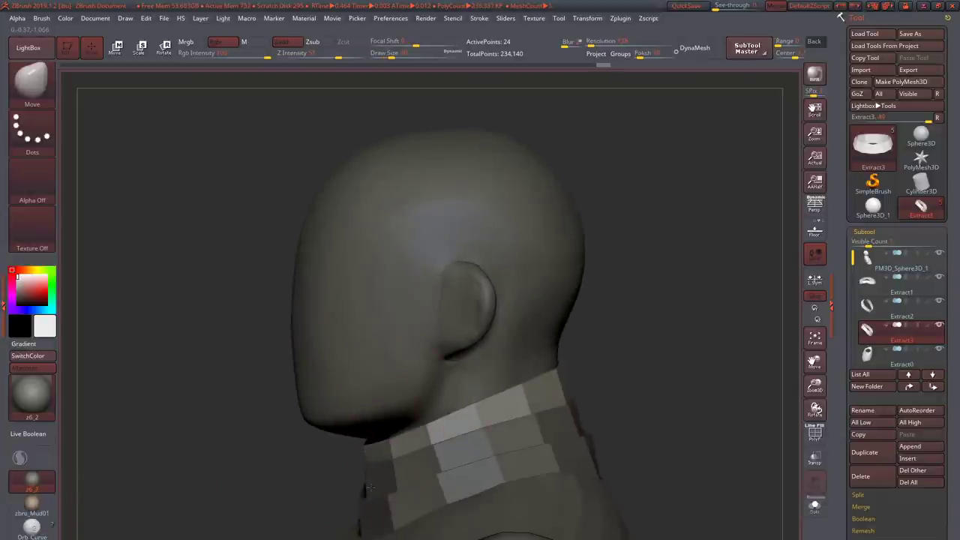
- Adjust the front corners of the stacked collar bands below the jaw with the Move brush
{"action": "left_click", "coordinate": [367, 465], "text": "alt"}
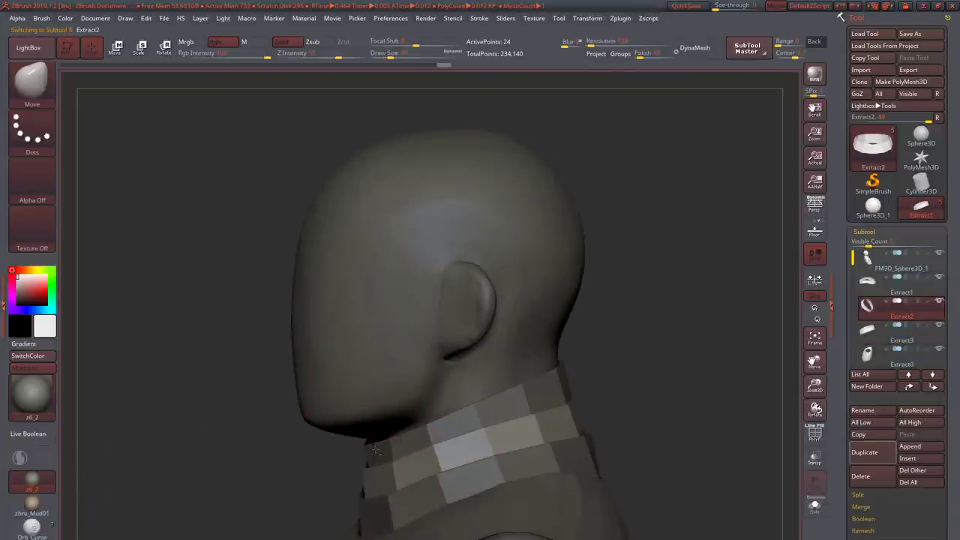
{"action": "left_click", "coordinate": [375, 448], "text": "alt"}
{"action": "left_click", "coordinate": [411, 474], "text": "alt"}
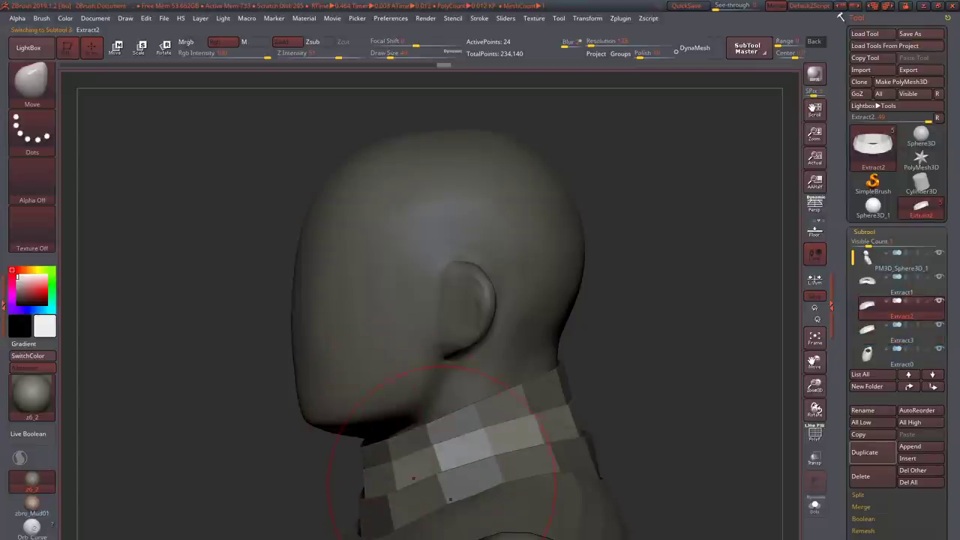
{"action": "left_click", "coordinate": [435, 473], "text": "alt"}
{"action": "left_click", "coordinate": [432, 445], "text": "alt"}
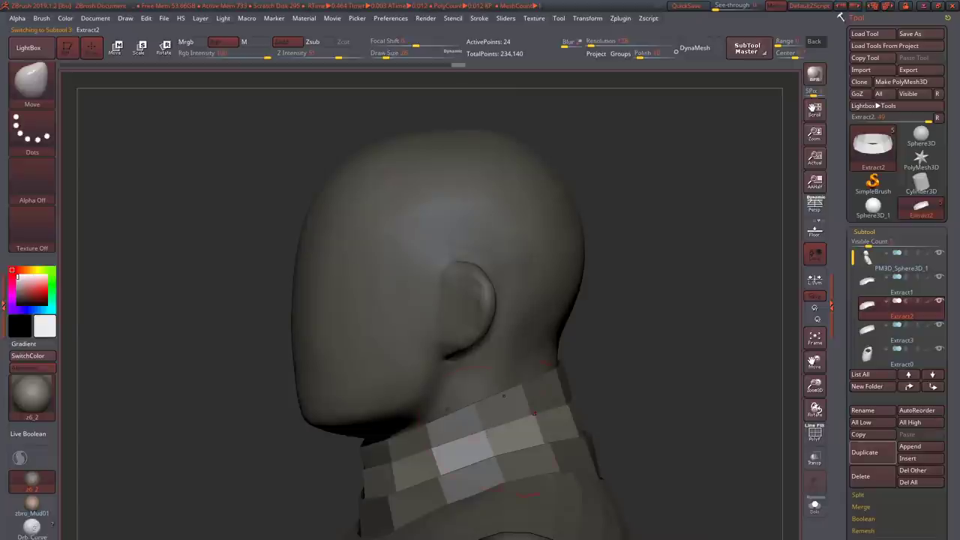
- Refine the top collar band along the side of the neck below the ear with the Move brush
{"action": "mouse_move", "coordinate": [660, 409]}
{"action": "left_mouse_down"}
{"action": "mouse_move", "coordinate": [588, 406]}
{"action": "mouse_move", "coordinate": [593, 382]}
{"action": "mouse_move", "coordinate": [572, 368]}
{"action": "mouse_move", "coordinate": [489, 373]}
{"action": "mouse_move", "coordinate": [416, 438]}
{"action": "left_mouse_up"}
{"action": "left_click", "coordinate": [521, 392], "text": "alt"}
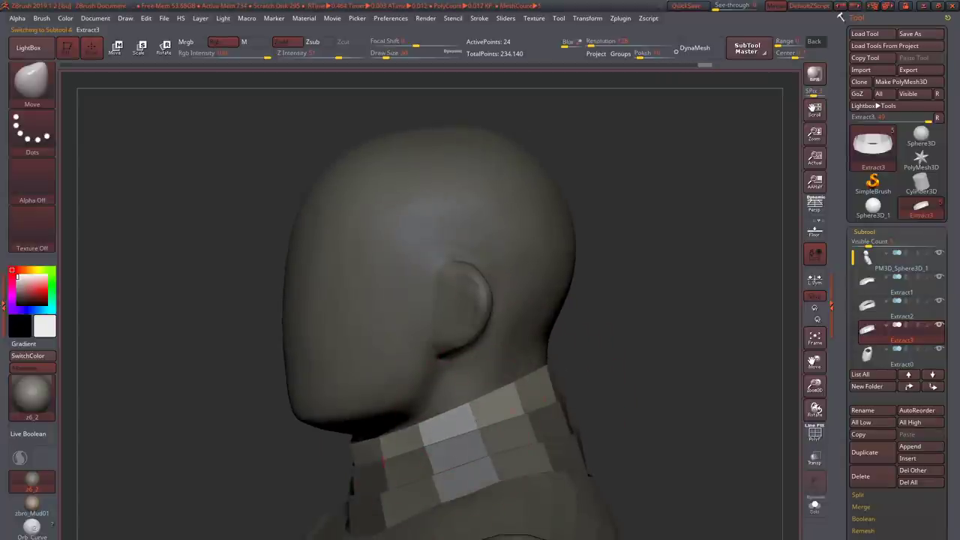
{"action": "left_click", "coordinate": [475, 418], "text": "alt"}
{"action": "mouse_move", "coordinate": [480, 427]}
{"action": "left_mouse_down"}
{"action": "mouse_move", "coordinate": [423, 335]}
{"action": "mouse_move", "coordinate": [443, 345]}
{"action": "mouse_move", "coordinate": [431, 360]}
{"action": "mouse_move", "coordinate": [420, 352]}
{"action": "mouse_move", "coordinate": [509, 340]}
{"action": "mouse_move", "coordinate": [429, 377]}
{"action": "mouse_move", "coordinate": [529, 356]}
{"action": "mouse_move", "coordinate": [460, 365]}
{"action": "mouse_move", "coordinate": [396, 331]}
{"action": "mouse_move", "coordinate": [408, 300]}
{"action": "mouse_move", "coordinate": [585, 263]}
{"action": "mouse_move", "coordinate": [528, 283]}
{"action": "mouse_move", "coordinate": [474, 352]}
{"action": "mouse_move", "coordinate": [438, 337]}
{"action": "left_mouse_up"}
{"action": "left_click", "coordinate": [480, 366], "text": "alt"}
{"action": "left_click", "coordinate": [585, 262], "text": "alt"}
{"action": "key", "text": "f"}
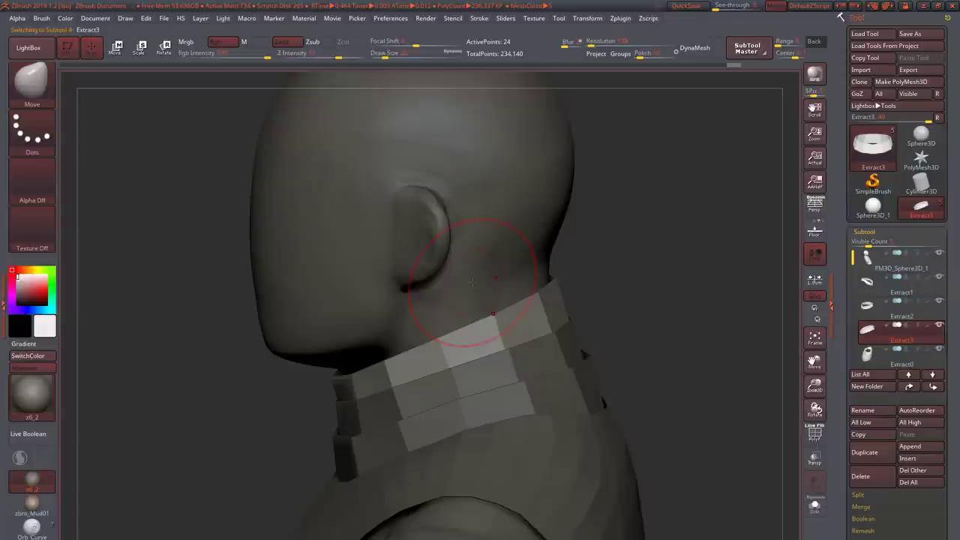
- Reshape the bottom collar band around the back and side of the neck base so it follows the vest neckline
{"action": "left_click_drag", "start_coordinate": [518, 432], "coordinate": [450, 420]}
{"action": "mouse_move", "coordinate": [569, 364]}
{"action": "left_mouse_down"}
{"action": "mouse_move", "coordinate": [525, 324]}
{"action": "mouse_move", "coordinate": [450, 349]}
{"action": "mouse_move", "coordinate": [525, 379]}
{"action": "mouse_move", "coordinate": [416, 408]}
{"action": "mouse_move", "coordinate": [315, 416]}
{"action": "left_mouse_up"}
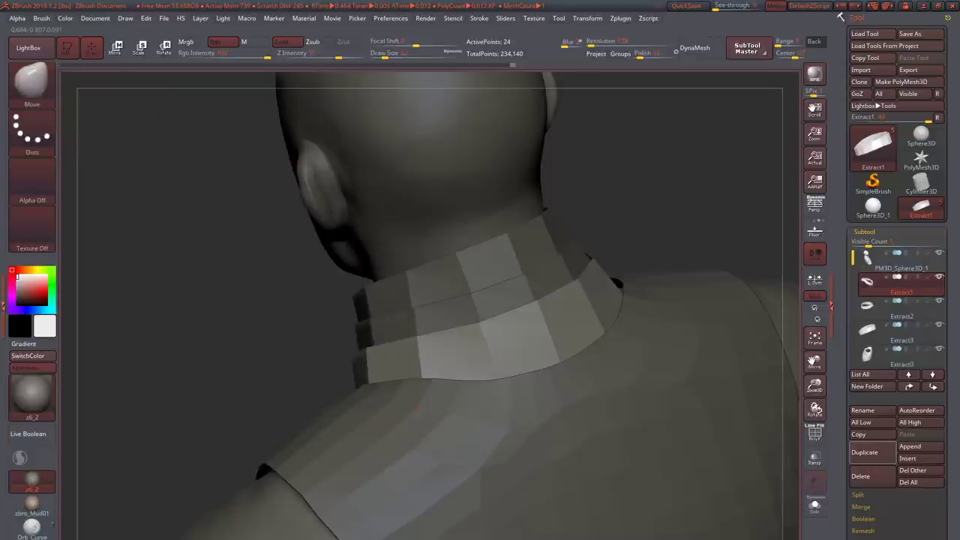
{"action": "left_click_drag", "start_coordinate": [418, 409], "coordinate": [491, 356]}
{"action": "left_click_drag", "start_coordinate": [482, 322], "coordinate": [444, 274]}
{"action": "left_click_drag", "start_coordinate": [465, 319], "coordinate": [437, 369]}
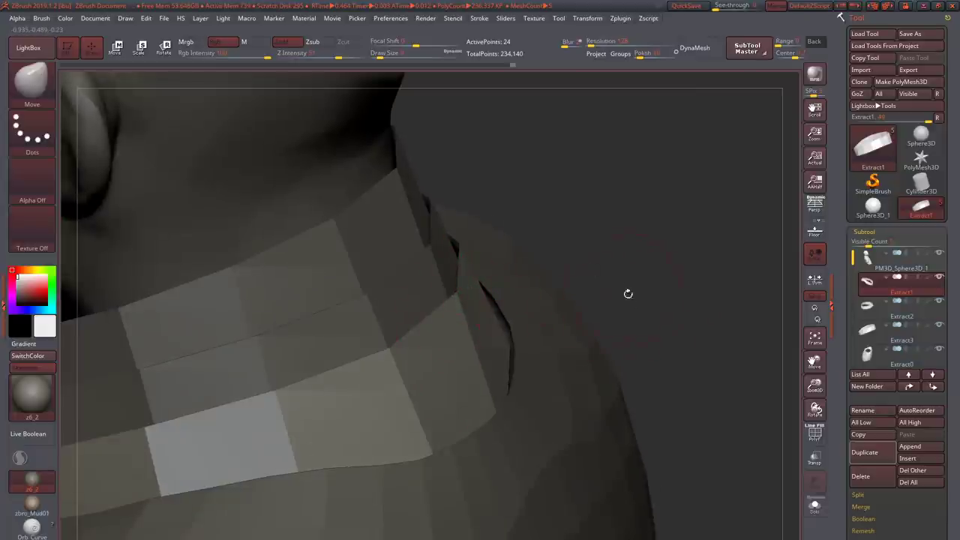
{"action": "left_click_drag", "start_coordinate": [627, 293], "coordinate": [608, 190]}
{"action": "left_click_drag", "start_coordinate": [528, 265], "coordinate": [421, 276]}
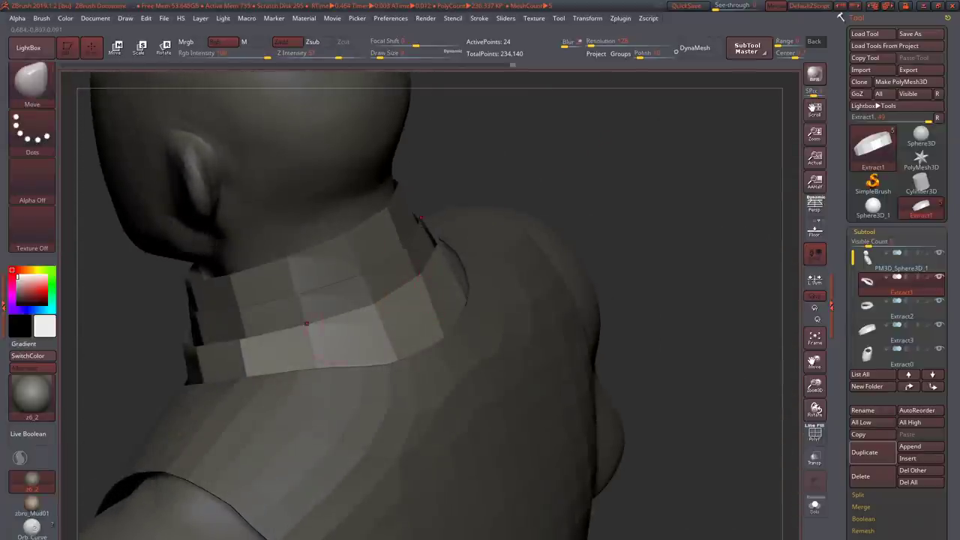
{"action": "left_click_drag", "start_coordinate": [419, 218], "coordinate": [397, 267]}
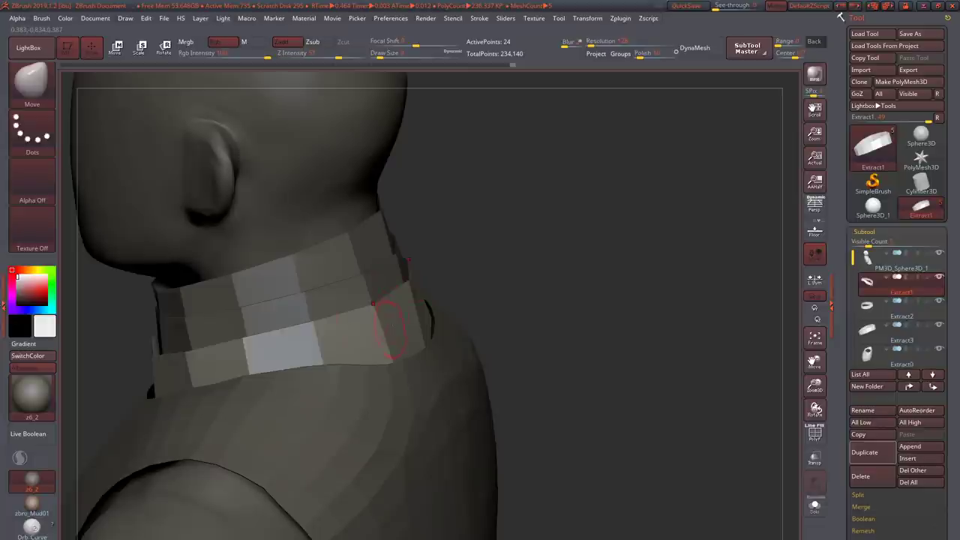
{"action": "mouse_move", "coordinate": [397, 300]}
{"action": "left_mouse_down"}
{"action": "mouse_move", "coordinate": [450, 256]}
{"action": "mouse_move", "coordinate": [390, 285]}
{"action": "mouse_move", "coordinate": [474, 259]}
{"action": "mouse_move", "coordinate": [366, 328]}
{"action": "left_mouse_up"}
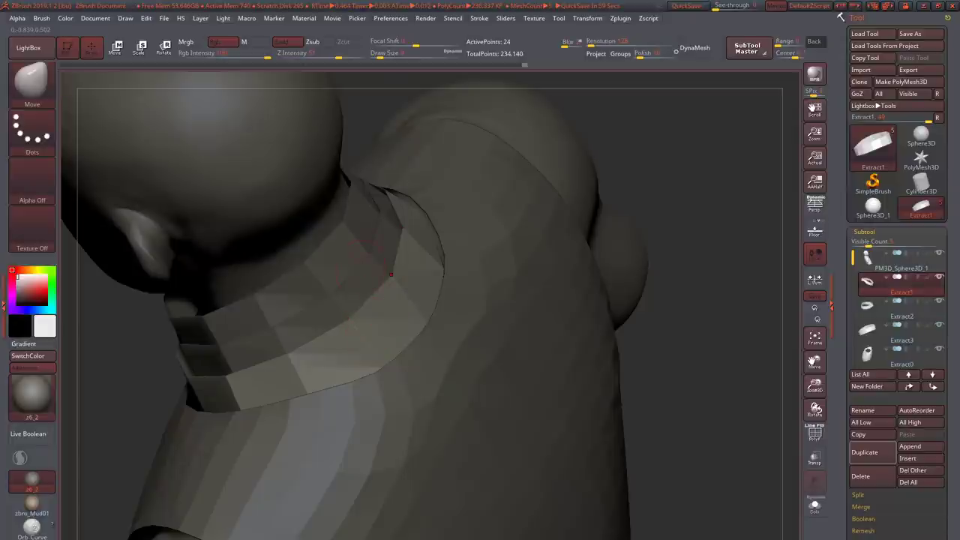
{"action": "mouse_move", "coordinate": [391, 275]}
{"action": "left_mouse_down"}
{"action": "mouse_move", "coordinate": [385, 285]}
{"action": "mouse_move", "coordinate": [392, 270]}
{"action": "mouse_move", "coordinate": [431, 296]}
{"action": "mouse_move", "coordinate": [447, 335]}
{"action": "mouse_move", "coordinate": [524, 297]}
{"action": "mouse_move", "coordinate": [503, 330]}
{"action": "mouse_move", "coordinate": [471, 334]}
{"action": "mouse_move", "coordinate": [439, 270]}
{"action": "mouse_move", "coordinate": [513, 340]}
{"action": "mouse_move", "coordinate": [416, 225]}
{"action": "mouse_move", "coordinate": [422, 209]}
{"action": "left_mouse_up"}
- Fit the middle and top collar bands to the back of the neck with the Move brush
{"action": "left_click", "coordinate": [391, 271], "text": "alt"}
{"action": "left_click", "coordinate": [503, 330], "text": "alt"}
{"action": "left_click", "coordinate": [411, 220], "text": "alt"}
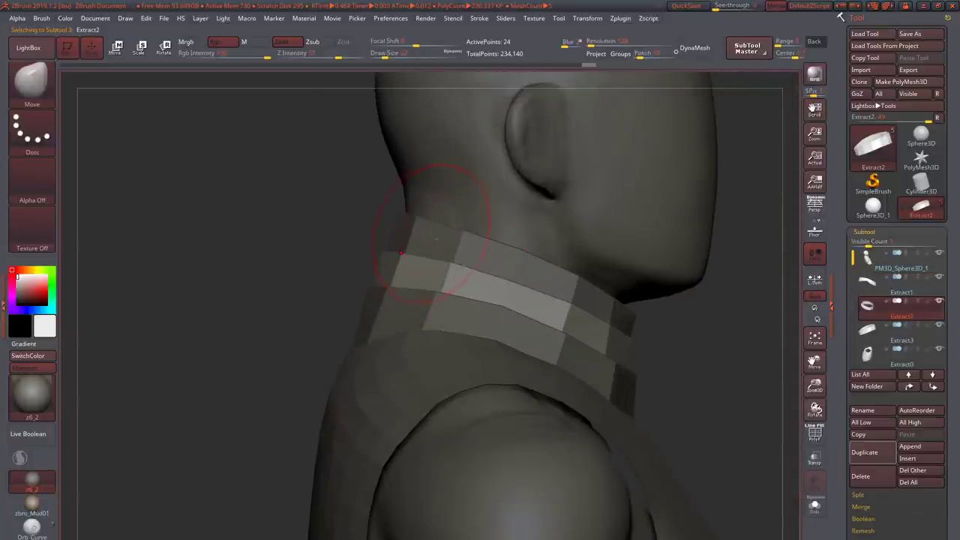
{"action": "left_click", "coordinate": [416, 215], "text": "alt"}
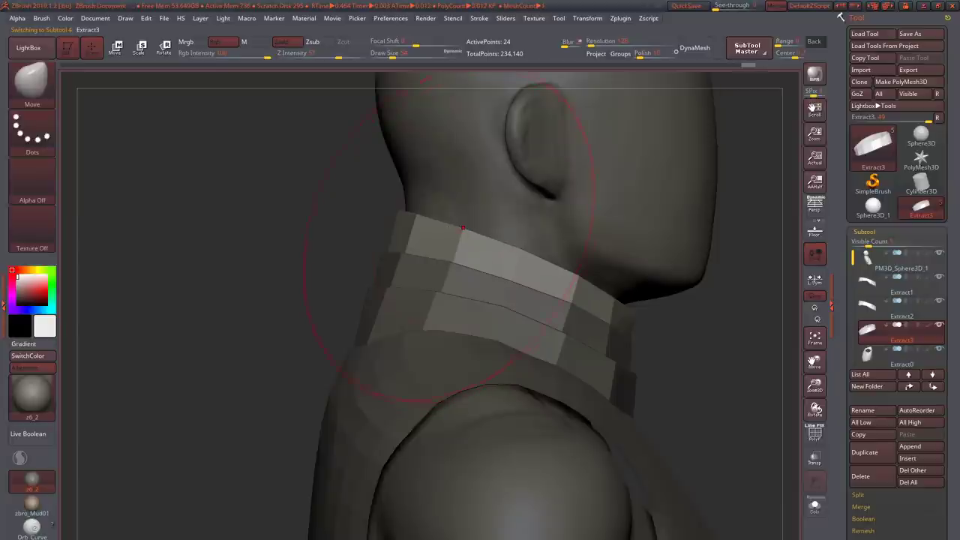
{"action": "right_click_drag", "start_coordinate": [463, 227], "coordinate": [487, 295]}
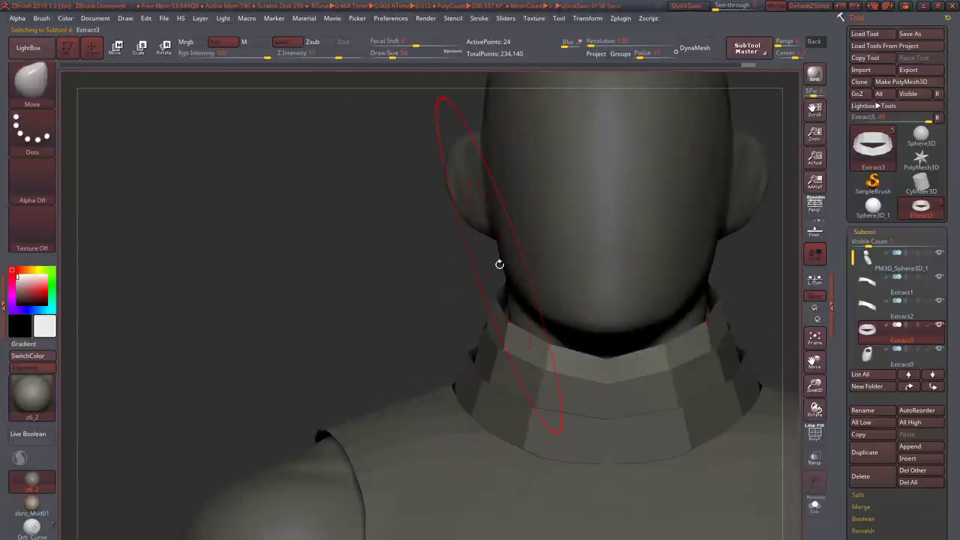
- Even out the outline of the stacked collar bands as seen from the front
{"action": "mouse_move", "coordinate": [500, 264]}
{"action": "right_mouse_down"}
{"action": "mouse_move", "coordinate": [525, 315]}
{"action": "mouse_move", "coordinate": [501, 424]}
{"action": "mouse_move", "coordinate": [469, 351]}
{"action": "mouse_move", "coordinate": [525, 322]}
{"action": "mouse_move", "coordinate": [555, 330]}
{"action": "mouse_move", "coordinate": [570, 341]}
{"action": "mouse_move", "coordinate": [322, 407]}
{"action": "mouse_move", "coordinate": [391, 390]}
{"action": "mouse_move", "coordinate": [420, 443]}
{"action": "mouse_move", "coordinate": [386, 343]}
{"action": "mouse_move", "coordinate": [321, 375]}
{"action": "mouse_move", "coordinate": [345, 385]}
{"action": "mouse_move", "coordinate": [424, 347]}
{"action": "mouse_move", "coordinate": [474, 349]}
{"action": "mouse_move", "coordinate": [397, 386]}
{"action": "mouse_move", "coordinate": [394, 306]}
{"action": "mouse_move", "coordinate": [384, 291]}
{"action": "mouse_move", "coordinate": [439, 280]}
{"action": "mouse_move", "coordinate": [418, 268]}
{"action": "mouse_move", "coordinate": [439, 290]}
{"action": "mouse_move", "coordinate": [434, 330]}
{"action": "mouse_move", "coordinate": [407, 300]}
{"action": "mouse_move", "coordinate": [406, 324]}
{"action": "mouse_move", "coordinate": [435, 342]}
{"action": "mouse_move", "coordinate": [396, 325]}
{"action": "mouse_move", "coordinate": [420, 311]}
{"action": "right_mouse_up"}
{"action": "left_click", "coordinate": [501, 424], "text": "alt"}
{"action": "left_click", "coordinate": [525, 352], "text": "alt"}
{"action": "left_click", "coordinate": [321, 413], "text": "alt"}
{"action": "left_click", "coordinate": [426, 309], "text": "alt"}
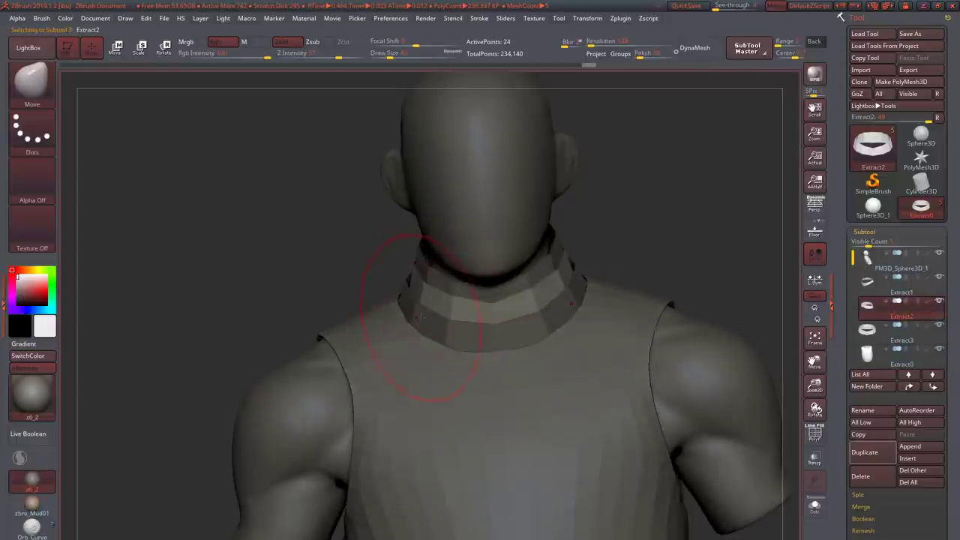
- Isolate the bottom collar band and refine its side contour with the Move brush
{"action": "left_click", "coordinate": [420, 316], "text": "ctrl+shift"}
{"action": "left_click", "coordinate": [405, 320], "text": "ctrl+shift"}
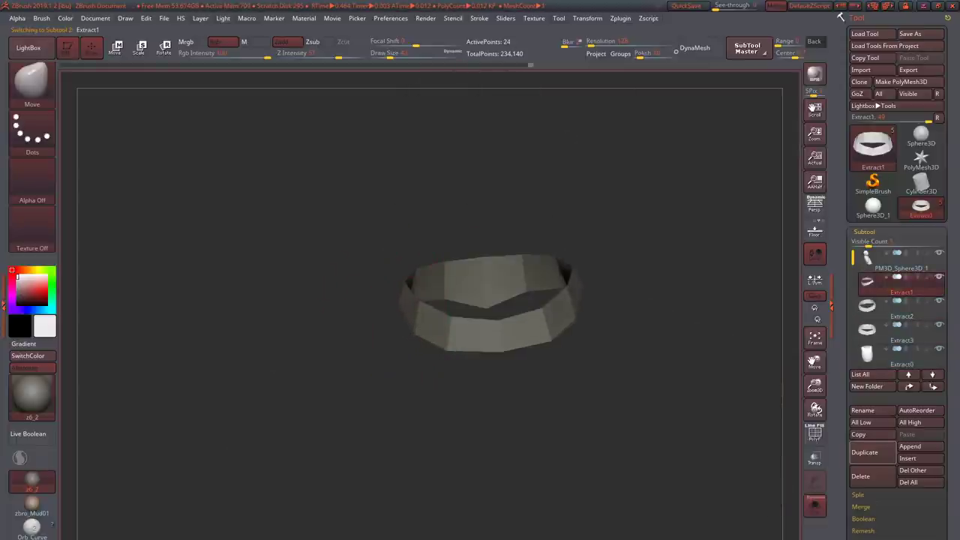
{"action": "mouse_move", "coordinate": [569, 324]}
{"action": "right_mouse_down"}
{"action": "mouse_move", "coordinate": [417, 332]}
{"action": "mouse_move", "coordinate": [371, 292]}
{"action": "mouse_move", "coordinate": [341, 297]}
{"action": "mouse_move", "coordinate": [330, 286]}
{"action": "mouse_move", "coordinate": [419, 297]}
{"action": "mouse_move", "coordinate": [409, 266]}
{"action": "mouse_move", "coordinate": [425, 287]}
{"action": "mouse_move", "coordinate": [420, 262]}
{"action": "mouse_move", "coordinate": [416, 270]}
{"action": "mouse_move", "coordinate": [477, 271]}
{"action": "right_mouse_up"}
- Adjust the top collar band at the front and side of the neck, isolating it to see its full loop
{"action": "left_click", "coordinate": [416, 295], "text": "alt"}
{"action": "left_click", "coordinate": [426, 285], "text": "alt"}
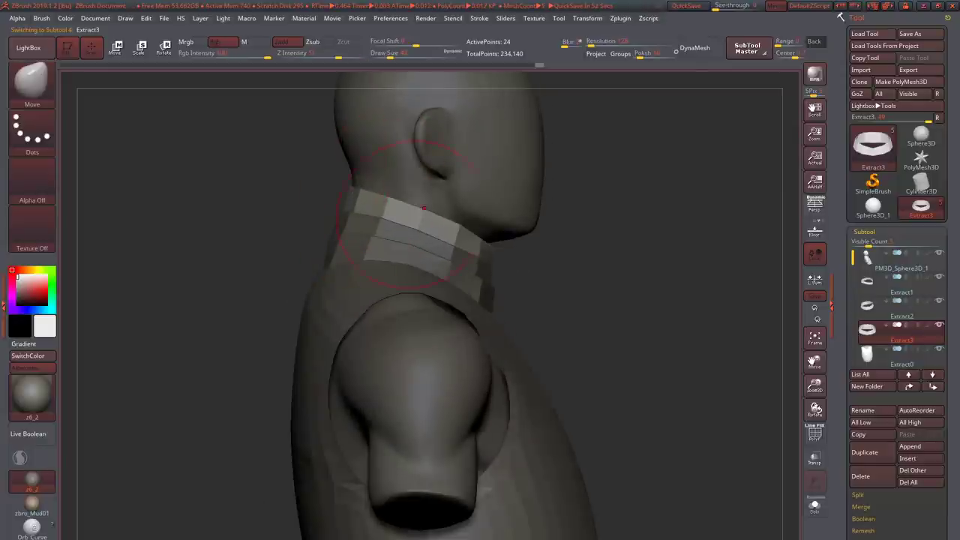
{"action": "right_click_drag", "start_coordinate": [481, 258], "coordinate": [458, 249]}
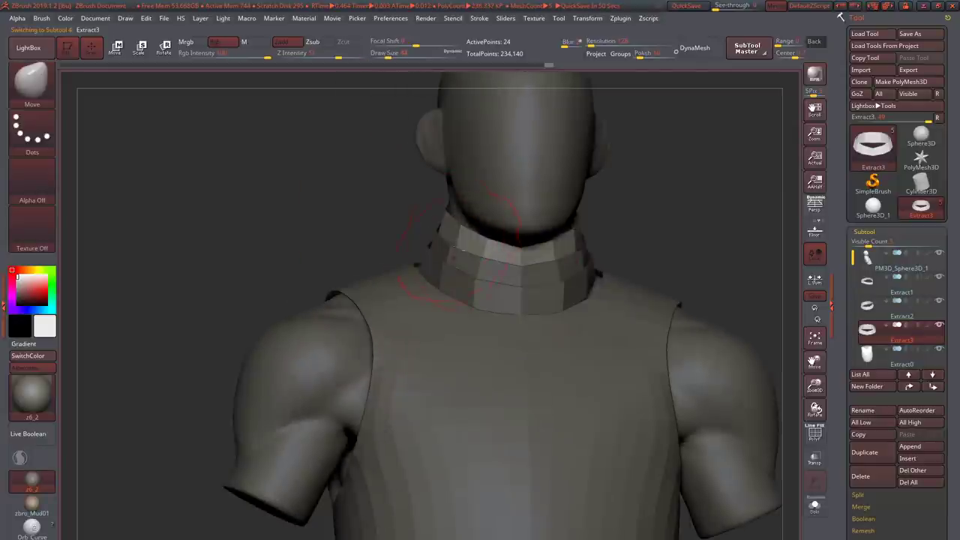
{"action": "key", "text": "ctrl+shift+f"}
{"action": "right_click_drag", "start_coordinate": [515, 279], "coordinate": [563, 261]}
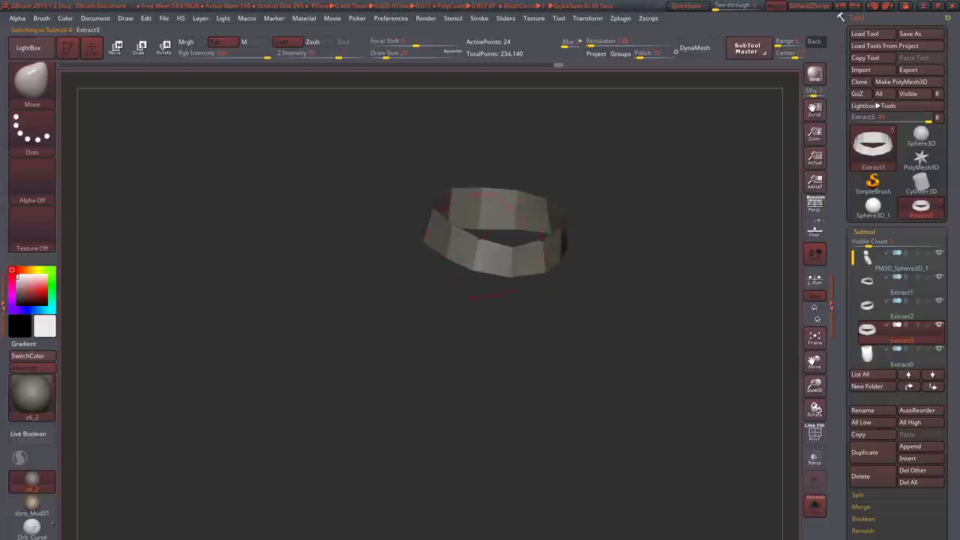
{"action": "mouse_move", "coordinate": [480, 291]}
{"action": "right_mouse_down"}
{"action": "mouse_move", "coordinate": [418, 221]}
{"action": "mouse_move", "coordinate": [433, 197]}
{"action": "right_mouse_up"}
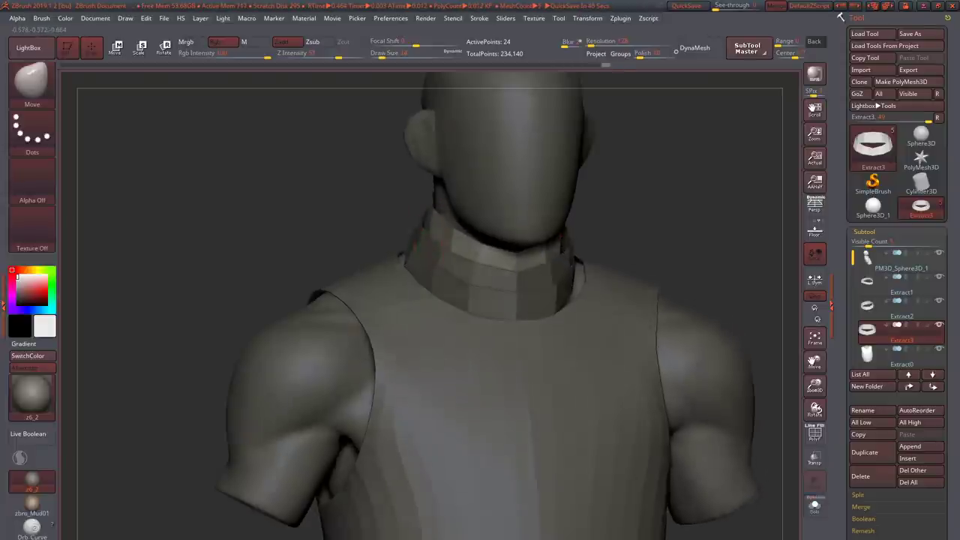
- Isolate the top collar band and even out its side corners and lower edge
{"action": "right_click_drag", "start_coordinate": [450, 248], "coordinate": [322, 259]}
{"action": "key", "text": "ctrl+shift+s"}
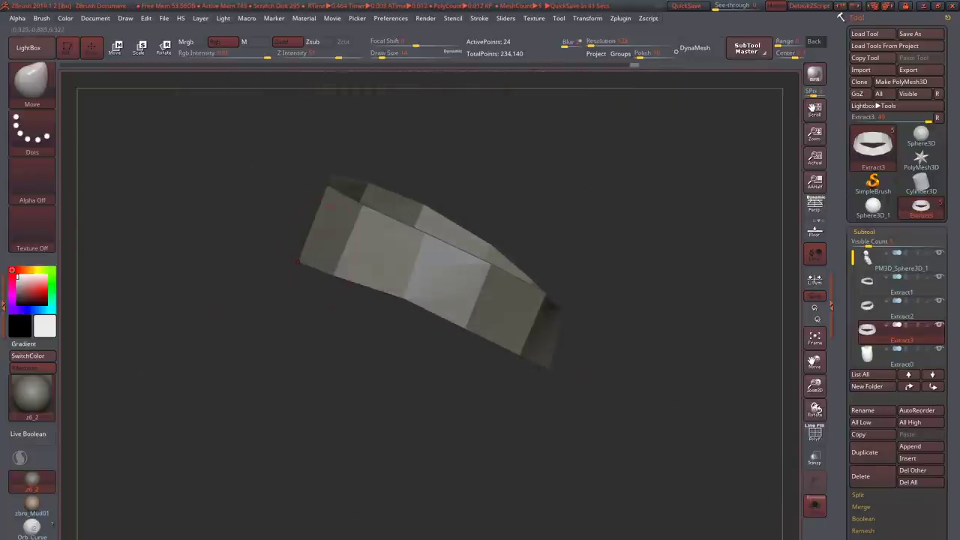
{"action": "right_click_drag", "start_coordinate": [401, 297], "coordinate": [362, 252]}
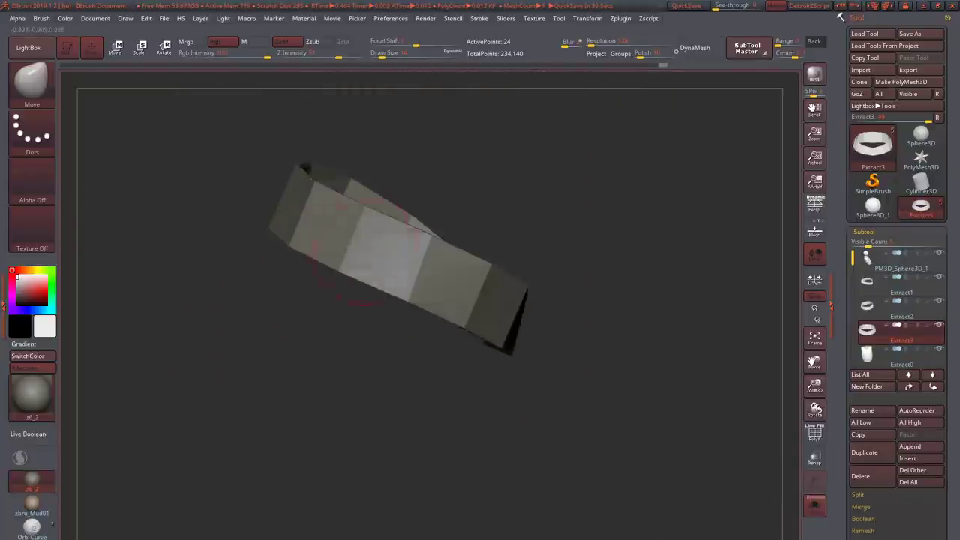
{"action": "mouse_move", "coordinate": [315, 186]}
{"action": "right_mouse_down"}
{"action": "mouse_move", "coordinate": [175, 202]}
{"action": "mouse_move", "coordinate": [157, 143]}
{"action": "mouse_move", "coordinate": [221, 159]}
{"action": "right_mouse_up"}
{"action": "key", "text": "ctrl+shift+s"}
{"action": "right_click_drag", "start_coordinate": [346, 337], "coordinate": [473, 353]}
- Isolate the middle collar band and reshape its front lower edge under the chin
{"action": "key", "text": "ctrl+shift+s"}
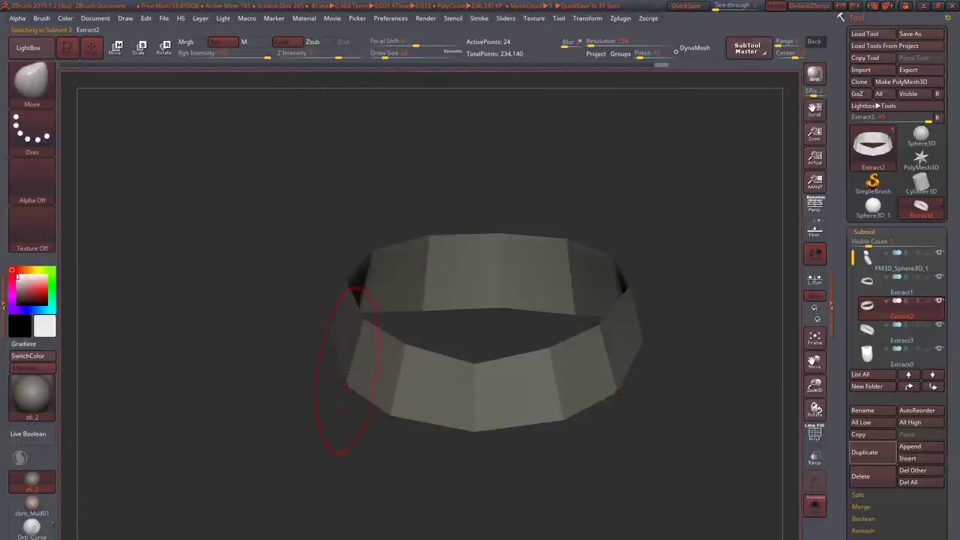
{"action": "right_click_drag", "start_coordinate": [343, 364], "coordinate": [343, 407]}
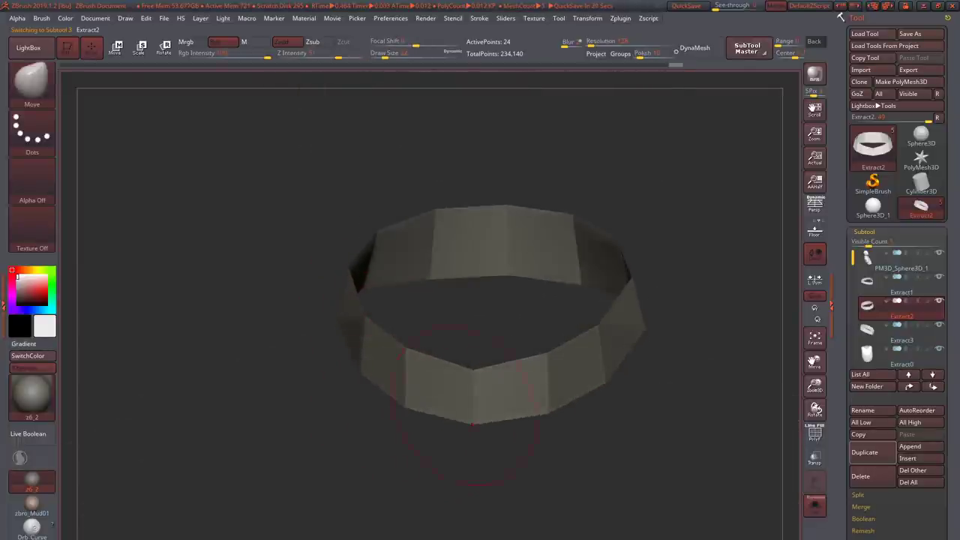
{"action": "key", "text": "ctrl+shift+s"}
{"action": "right_click_drag", "start_coordinate": [473, 405], "coordinate": [390, 390]}
{"action": "key", "text": "ctrl+shift+s"}
{"action": "key", "text": "ctrl+shift+s"}
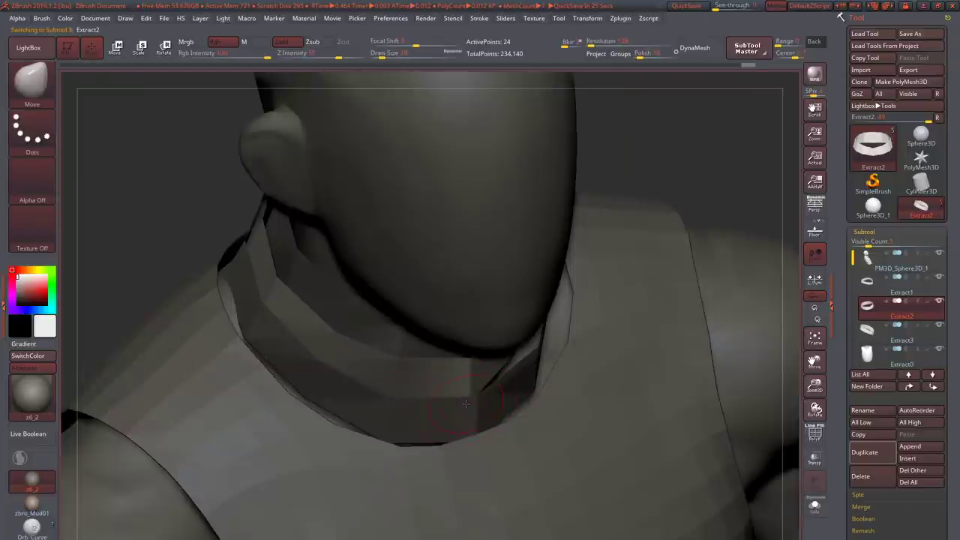
- Adjust the middle collar band's side contour, alternating between the isolated band and the full neck guard
{"action": "key", "text": "ctrl+shift+s"}
{"action": "key", "text": "ctrl+shift+s"}
{"action": "right_click_drag", "start_coordinate": [361, 367], "coordinate": [322, 349]}
{"action": "key", "text": "ctrl+shift+s"}
{"action": "key", "text": "ctrl+shift+s"}
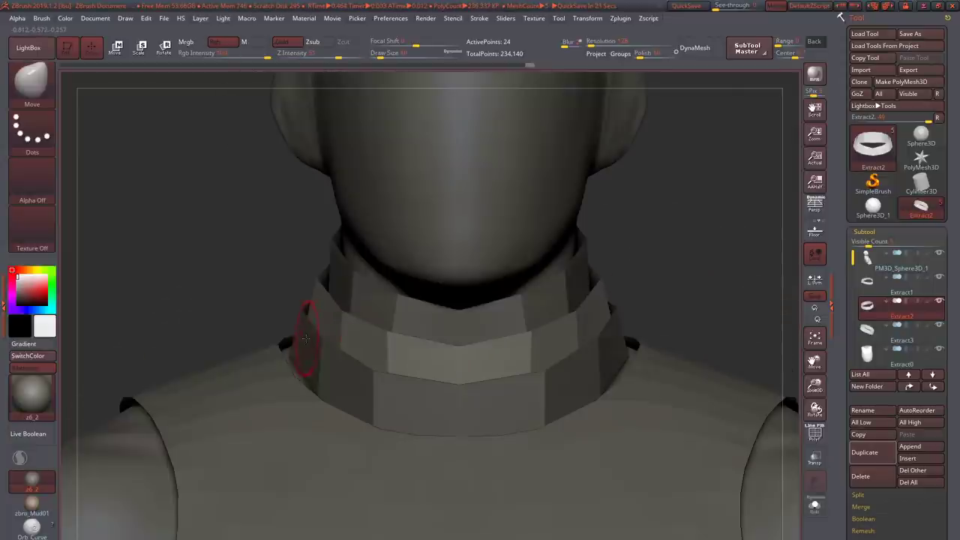
{"action": "key", "text": "ctrl+shift+s"}
{"action": "key", "text": "ctrl+shift+s"}
{"action": "key", "text": "ctrl+shift+s"}
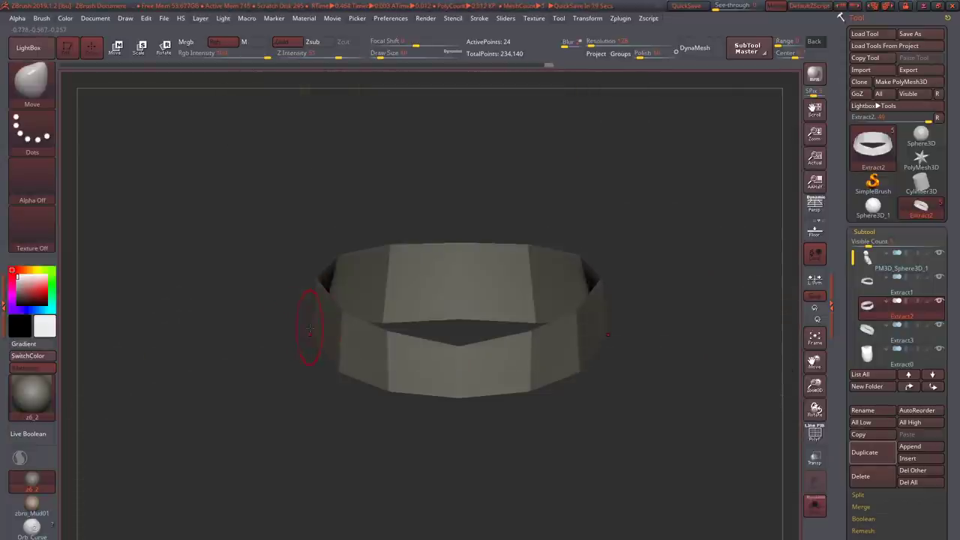
{"action": "key", "text": "ctrl+shift+s"}
{"action": "key", "text": "ctrl+shift+s"}
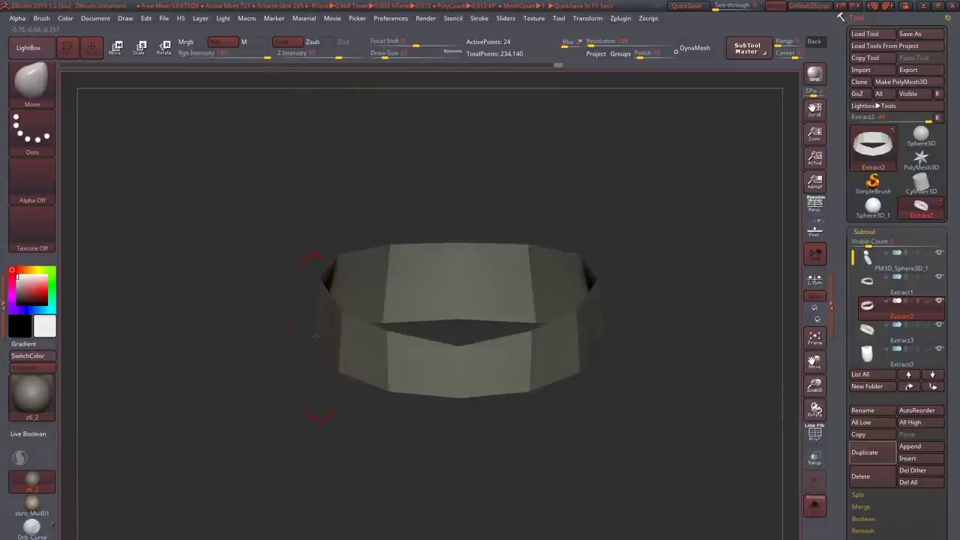
- Lower the middle collar band's bottom edge at the rear side of the neck to even out its curve
{"action": "left_click_drag", "start_coordinate": [316, 336], "coordinate": [249, 304]}
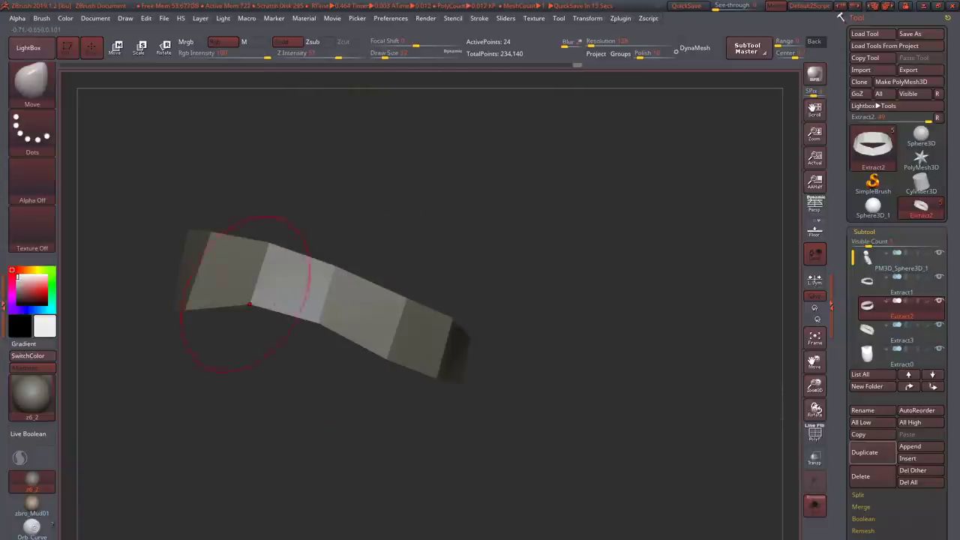
{"action": "key", "text": "ctrl+shift+s"}
{"action": "key", "text": "ctrl+shift+s"}
{"action": "left_click_drag", "start_coordinate": [344, 315], "coordinate": [296, 300]}
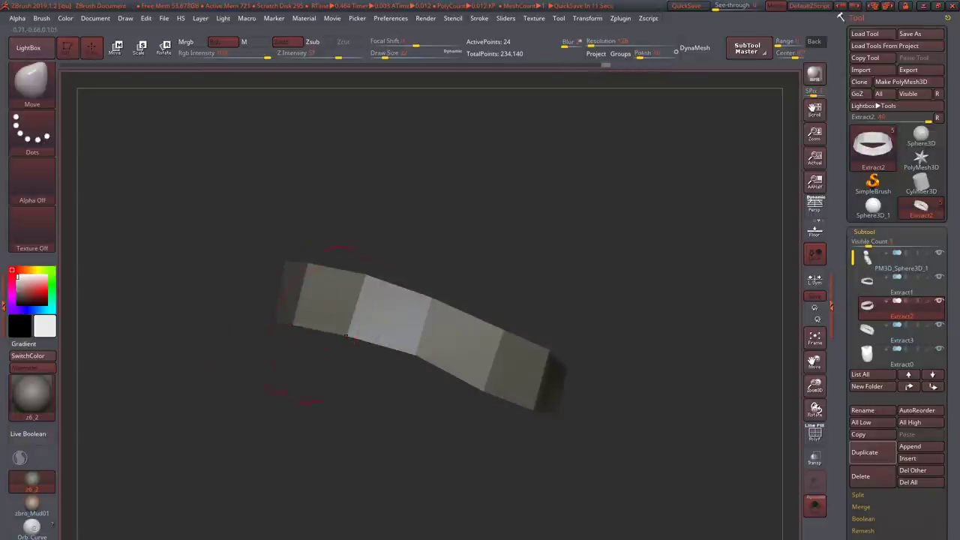
{"action": "key", "text": "ctrl+shift+s"}
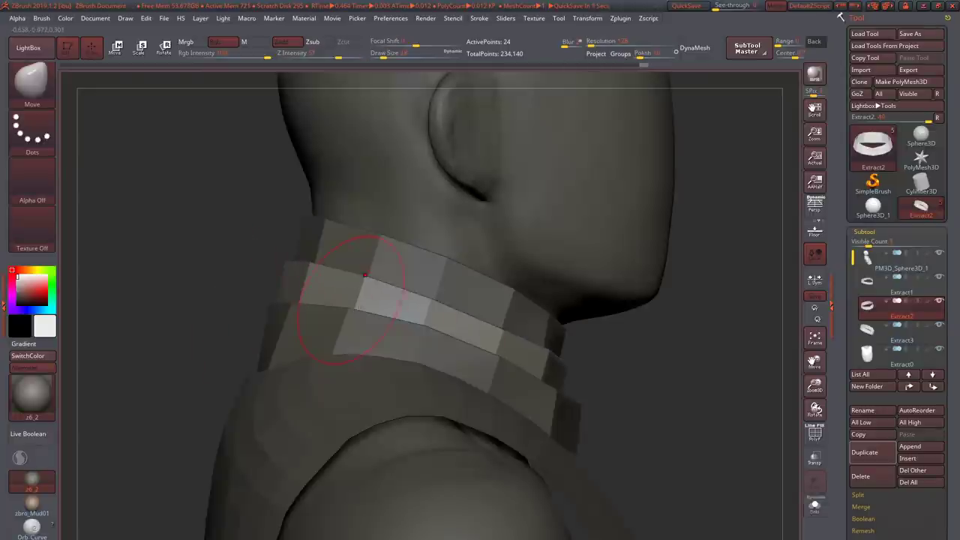
- Fit the bottom collar band beneath the middle band around the side and front of the neck
{"action": "left_click_drag", "start_coordinate": [353, 322], "coordinate": [497, 414]}
{"action": "left_click", "coordinate": [379, 338], "text": "alt"}
{"action": "left_click_drag", "start_coordinate": [482, 374], "coordinate": [405, 425]}
- Select the vest and adjust its shoulder areas around the collar with the Move brush
{"action": "left_click", "coordinate": [405, 434], "text": "alt"}
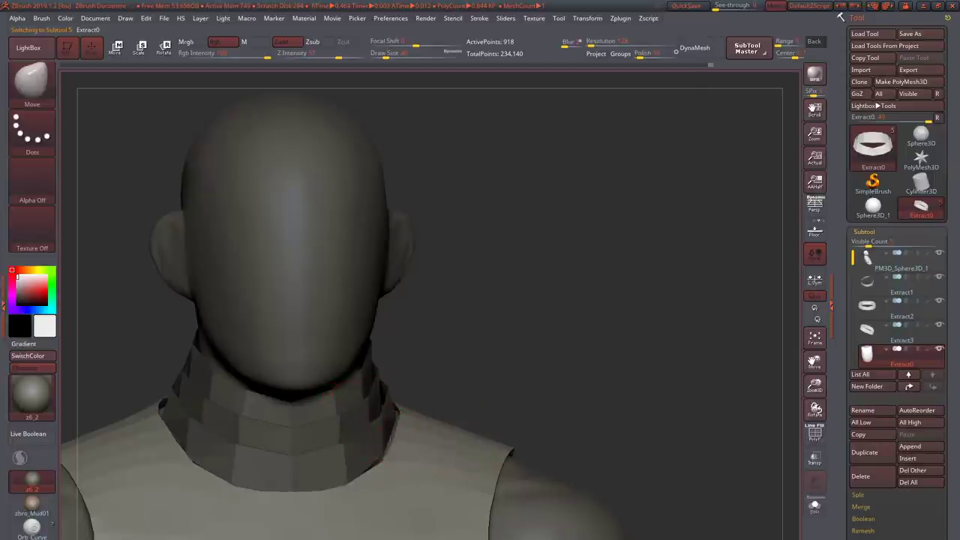
{"action": "left_click_drag", "start_coordinate": [351, 451], "coordinate": [225, 373]}
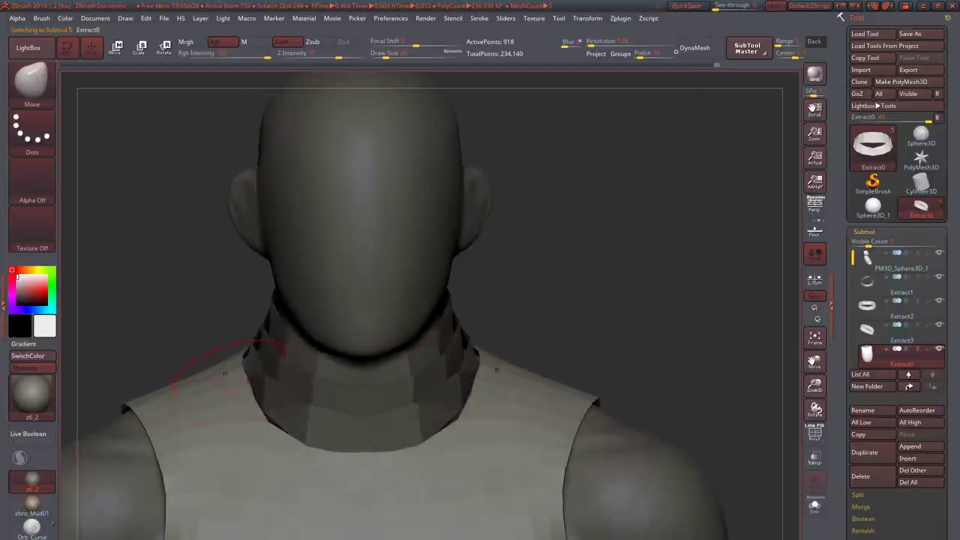
{"action": "left_click_drag", "start_coordinate": [394, 419], "coordinate": [194, 319]}
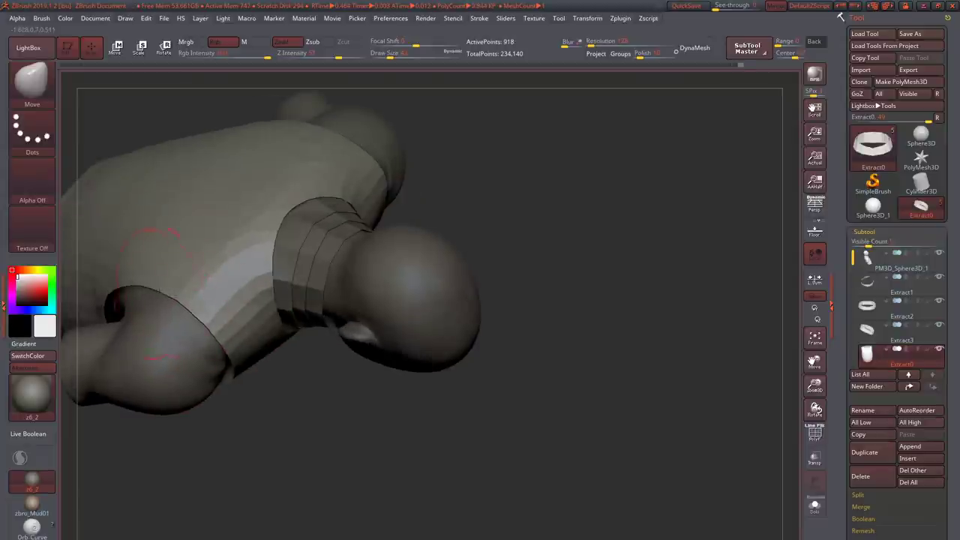
{"action": "left_click_drag", "start_coordinate": [160, 255], "coordinate": [480, 315]}
- Insert an edge loop along the bottom collar band with ZModeler and return to the Move brush
{"action": "left_click", "coordinate": [316, 328], "text": "alt"}
{"action": "left_click", "coordinate": [480, 315], "text": "alt"}
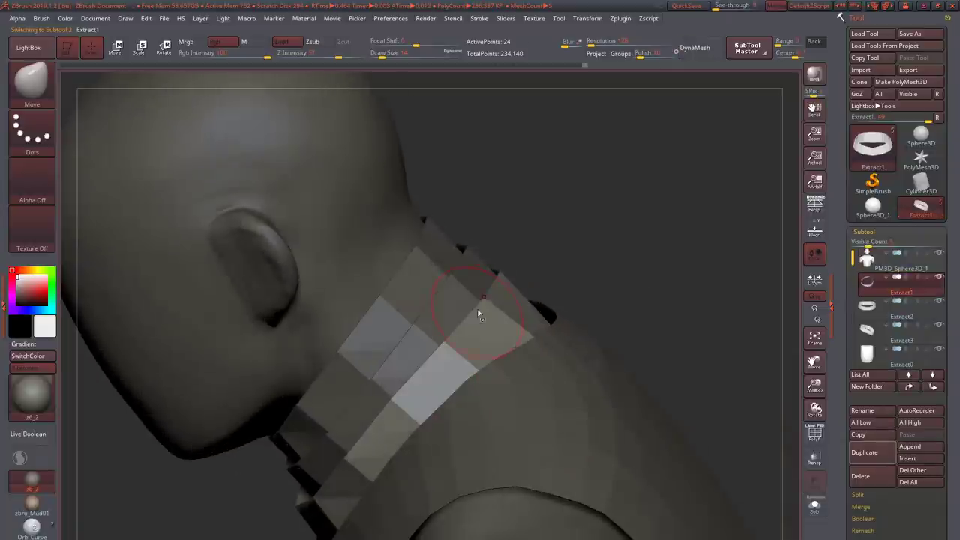
{"action": "key", "text": "space"}
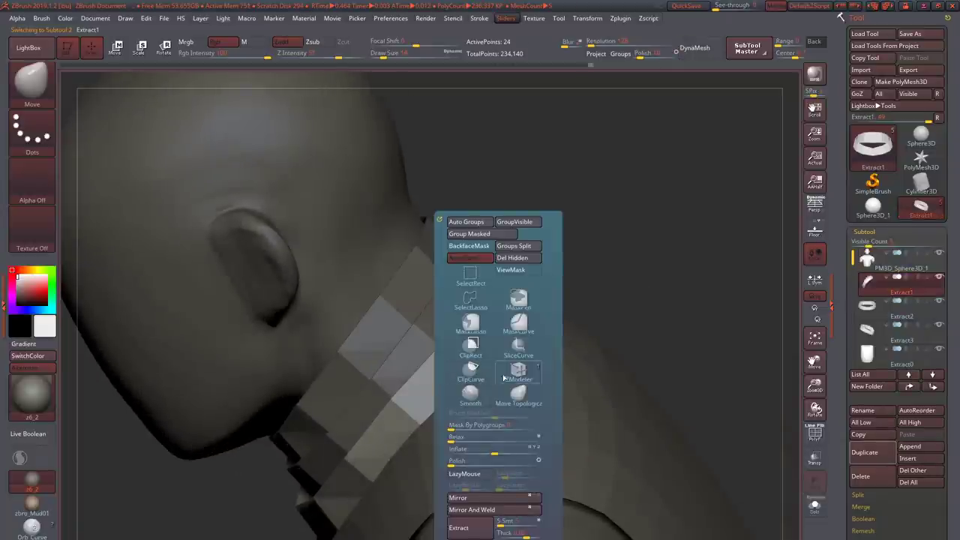
{"action": "left_click", "coordinate": [504, 377]}
{"action": "key", "text": "space"}
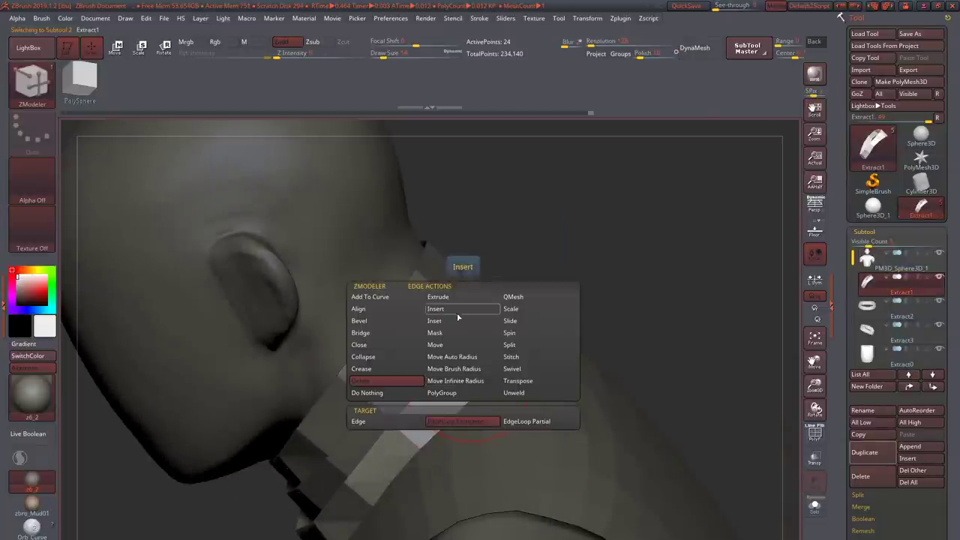
{"action": "left_click", "coordinate": [457, 317]}
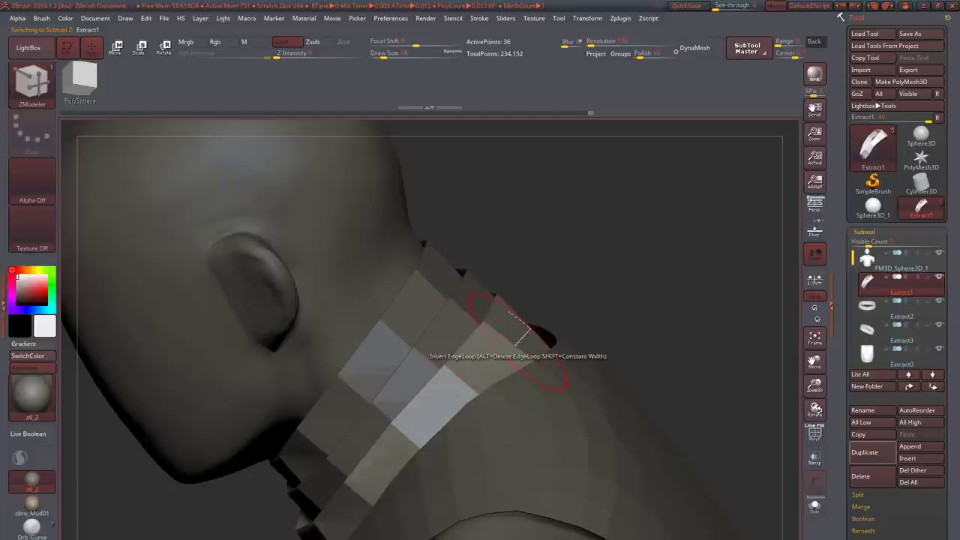
{"action": "key", "text": "alt+s"}
{"action": "key", "text": "alt+s"}
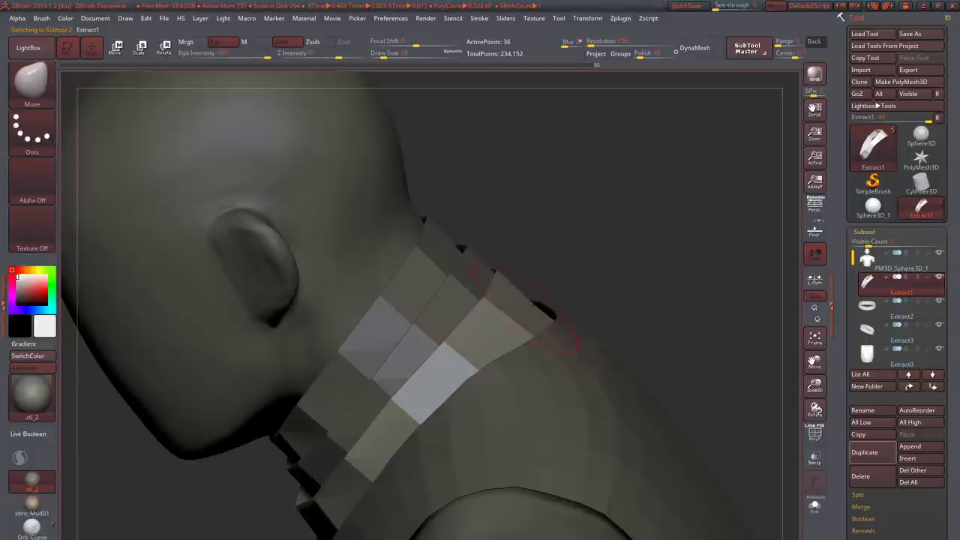
- Refine the bottom collar band's contour around the front and side of the neck with the Move brush
{"action": "mouse_move", "coordinate": [568, 317]}
{"action": "right_mouse_down"}
{"action": "mouse_move", "coordinate": [525, 343]}
{"action": "mouse_move", "coordinate": [525, 279]}
{"action": "mouse_move", "coordinate": [519, 327]}
{"action": "mouse_move", "coordinate": [423, 369]}
{"action": "right_mouse_up"}
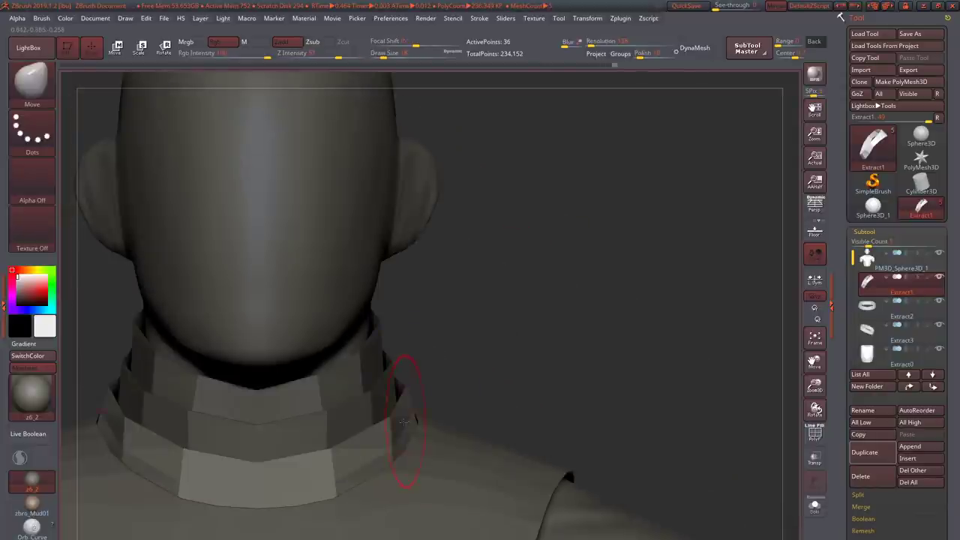
{"action": "mouse_move", "coordinate": [403, 422]}
{"action": "right_mouse_down"}
{"action": "mouse_move", "coordinate": [390, 429]}
{"action": "mouse_move", "coordinate": [420, 396]}
{"action": "mouse_move", "coordinate": [424, 369]}
{"action": "mouse_move", "coordinate": [414, 424]}
{"action": "mouse_move", "coordinate": [398, 384]}
{"action": "mouse_move", "coordinate": [389, 423]}
{"action": "mouse_move", "coordinate": [409, 353]}
{"action": "mouse_move", "coordinate": [342, 401]}
{"action": "mouse_move", "coordinate": [300, 310]}
{"action": "mouse_move", "coordinate": [262, 345]}
{"action": "mouse_move", "coordinate": [283, 353]}
{"action": "mouse_move", "coordinate": [214, 385]}
{"action": "mouse_move", "coordinate": [367, 311]}
{"action": "mouse_move", "coordinate": [356, 338]}
{"action": "mouse_move", "coordinate": [345, 323]}
{"action": "mouse_move", "coordinate": [368, 441]}
{"action": "mouse_move", "coordinate": [300, 352]}
{"action": "right_mouse_up"}
{"action": "left_click", "coordinate": [278, 349], "text": "alt"}
{"action": "left_click", "coordinate": [248, 315], "text": "alt"}
{"action": "mouse_move", "coordinate": [247, 315]}
{"action": "right_mouse_down"}
{"action": "mouse_move", "coordinate": [150, 225]}
{"action": "mouse_move", "coordinate": [80, 107]}
{"action": "mouse_move", "coordinate": [345, 298]}
{"action": "mouse_move", "coordinate": [329, 289]}
{"action": "mouse_move", "coordinate": [255, 319]}
{"action": "mouse_move", "coordinate": [330, 283]}
{"action": "mouse_move", "coordinate": [341, 300]}
{"action": "right_mouse_up"}
- Select the top collar band and adjust its front edge beneath the jaw with the Move brush
{"action": "left_click", "coordinate": [297, 300], "text": "alt"}
{"action": "left_click", "coordinate": [276, 313], "text": "alt"}
{"action": "key", "text": "f"}
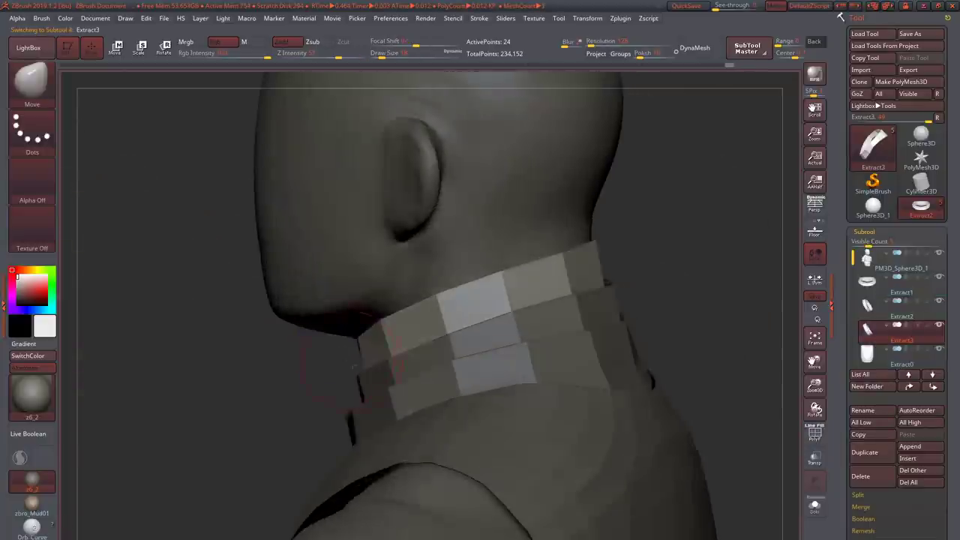
{"action": "left_click_drag", "start_coordinate": [346, 352], "coordinate": [354, 343]}
{"action": "mouse_move", "coordinate": [353, 343]}
{"action": "right_mouse_down"}
{"action": "mouse_move", "coordinate": [335, 366]}
{"action": "mouse_move", "coordinate": [315, 323]}
{"action": "mouse_move", "coordinate": [264, 368]}
{"action": "mouse_move", "coordinate": [262, 352]}
{"action": "mouse_move", "coordinate": [325, 326]}
{"action": "mouse_move", "coordinate": [351, 333]}
{"action": "mouse_move", "coordinate": [397, 308]}
{"action": "mouse_move", "coordinate": [417, 353]}
{"action": "right_mouse_up"}
- Select the vest and adjust its armhole edges over the shoulders with the Move brush
{"action": "left_click", "coordinate": [264, 368], "text": "alt"}
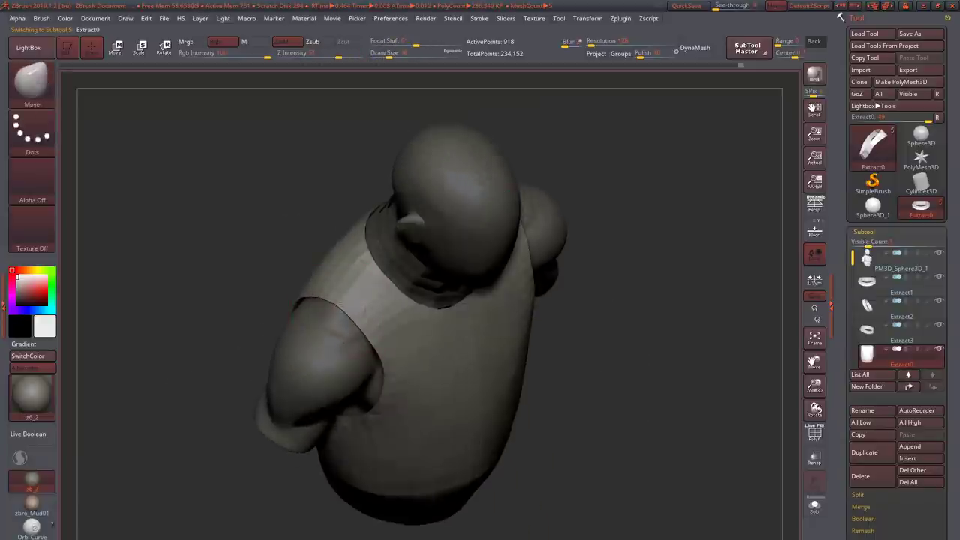
{"action": "right_click_drag", "start_coordinate": [353, 330], "coordinate": [357, 375]}
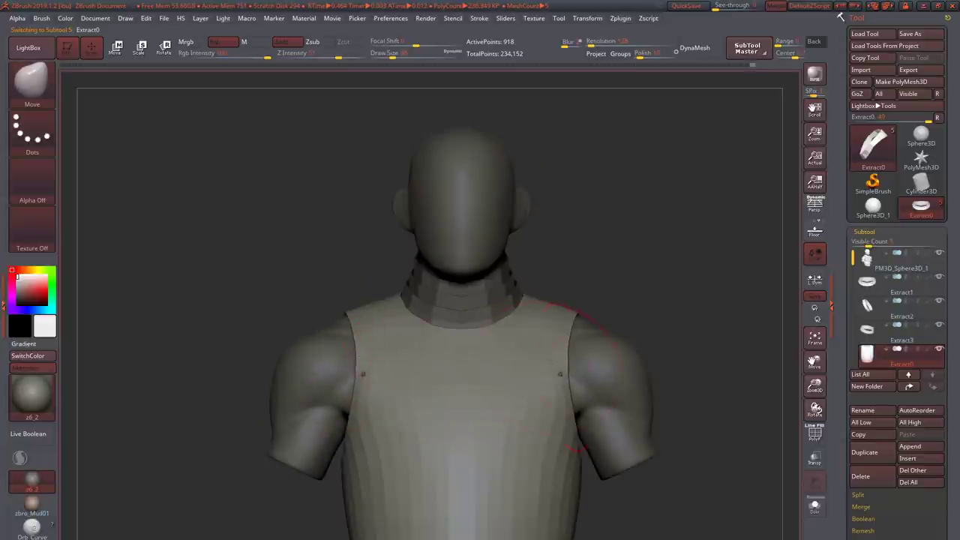
{"action": "right_click_drag", "start_coordinate": [560, 374], "coordinate": [394, 360]}
- Select the body and mask a round area on the outer side of both shoulders
{"action": "mouse_move", "coordinate": [353, 315]}
{"action": "right_mouse_down", "text": "ctrl"}
{"action": "mouse_move", "coordinate": [328, 353]}
{"action": "mouse_move", "coordinate": [334, 387]}
{"action": "mouse_move", "coordinate": [278, 385]}
{"action": "mouse_move", "coordinate": [321, 357]}
{"action": "mouse_move", "coordinate": [345, 315]}
{"action": "mouse_move", "coordinate": [306, 407]}
{"action": "mouse_move", "coordinate": [321, 385]}
{"action": "mouse_move", "coordinate": [312, 388]}
{"action": "right_mouse_up", "text": "ctrl"}
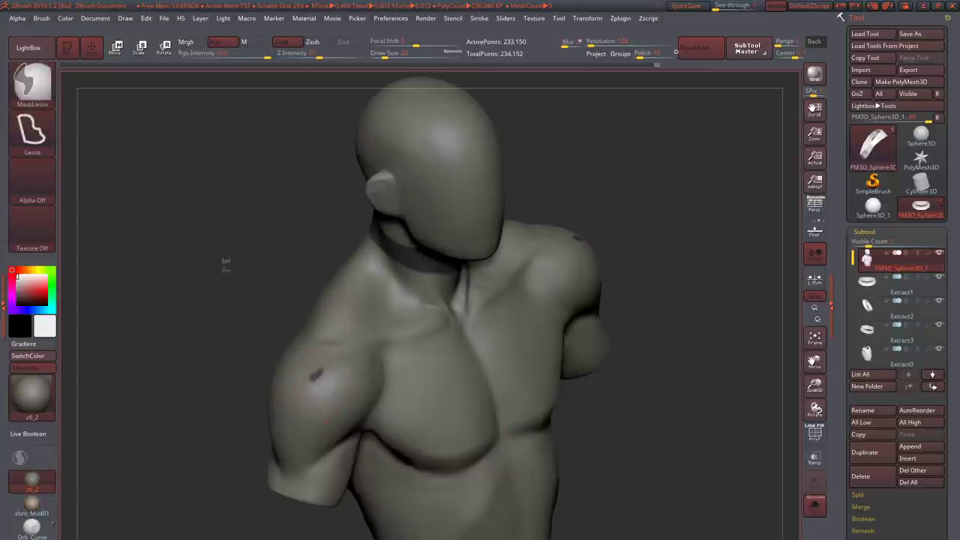
{"action": "key", "text": "space"}
{"action": "left_click", "coordinate": [311, 300]}
{"action": "left_click_drag", "start_coordinate": [307, 396], "coordinate": [297, 382], "text": "ctrl"}
{"action": "key", "text": "space"}
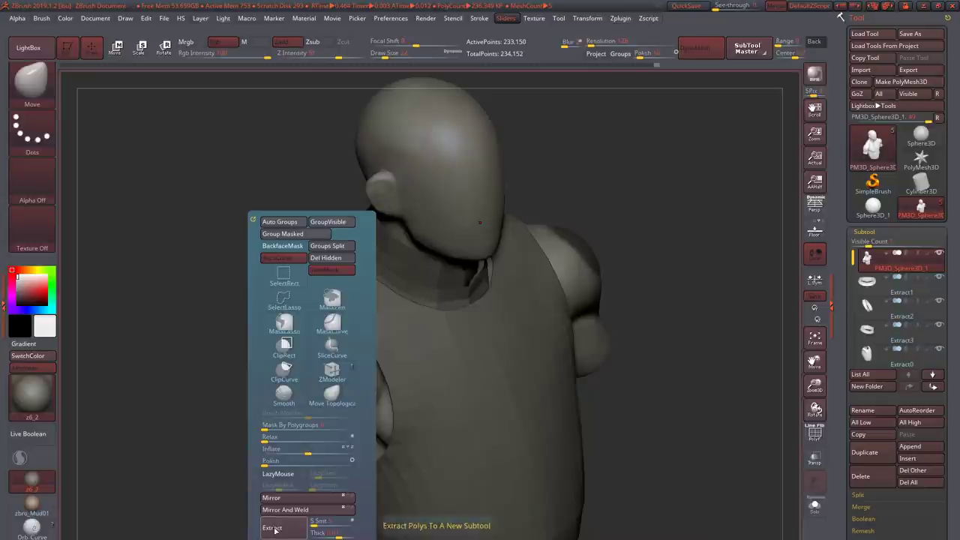
{"action": "key", "text": "space"}
{"action": "key", "text": "space"}
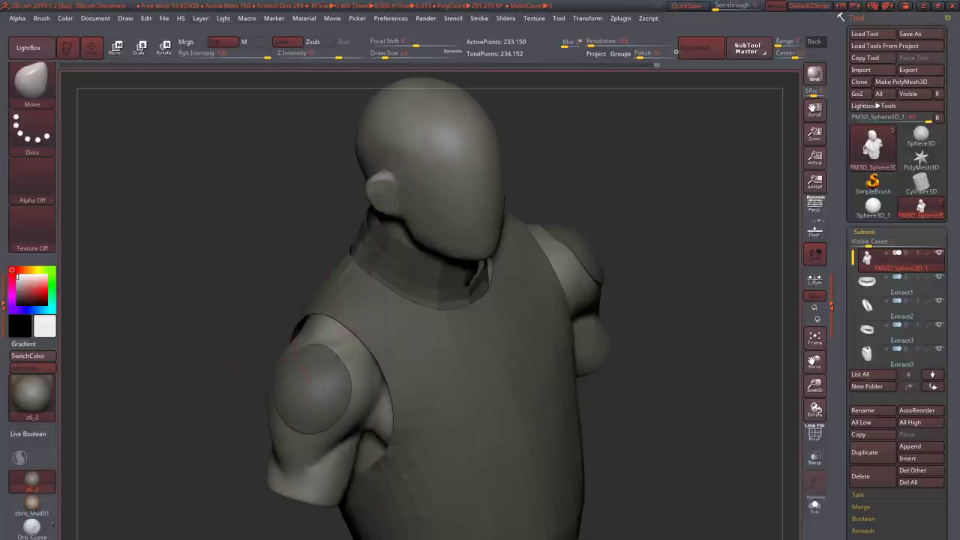
{"action": "left_click_drag", "start_coordinate": [259, 336], "coordinate": [255, 383]}
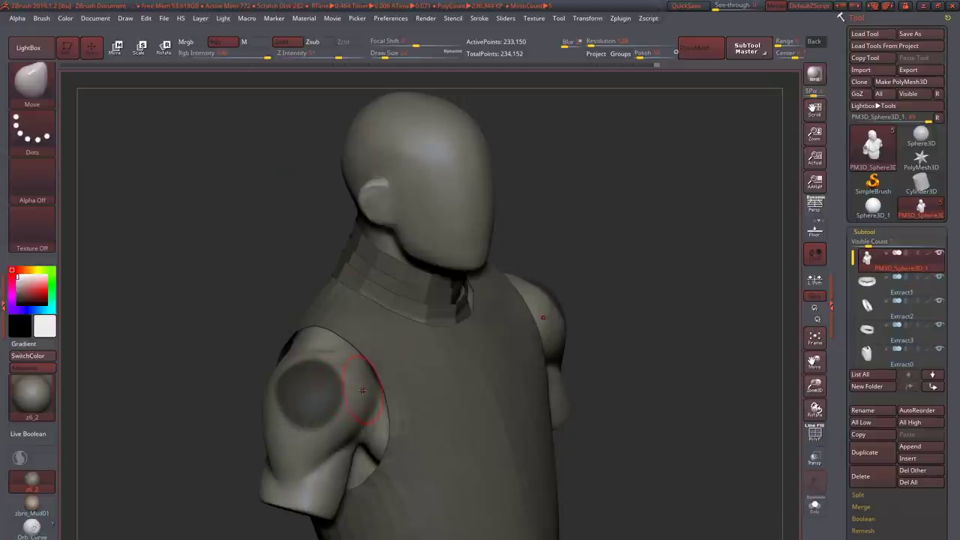
{"action": "left_click_drag", "start_coordinate": [375, 386], "coordinate": [599, 354]}
- Extract the masked shoulder areas of the body into a new shoulder pad subtool
{"action": "key", "text": "space"}
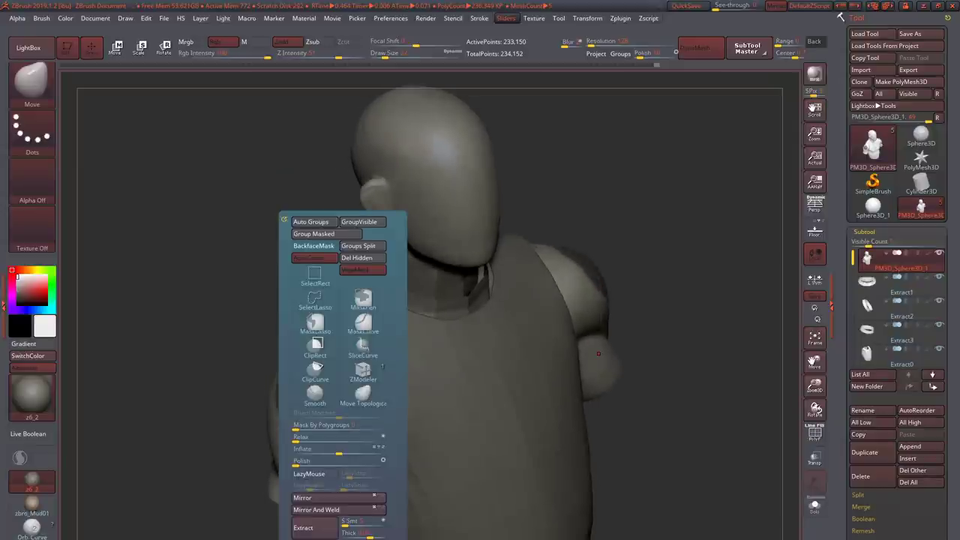
{"action": "left_click", "coordinate": [267, 443], "text": "alt"}
{"action": "key", "text": "space"}
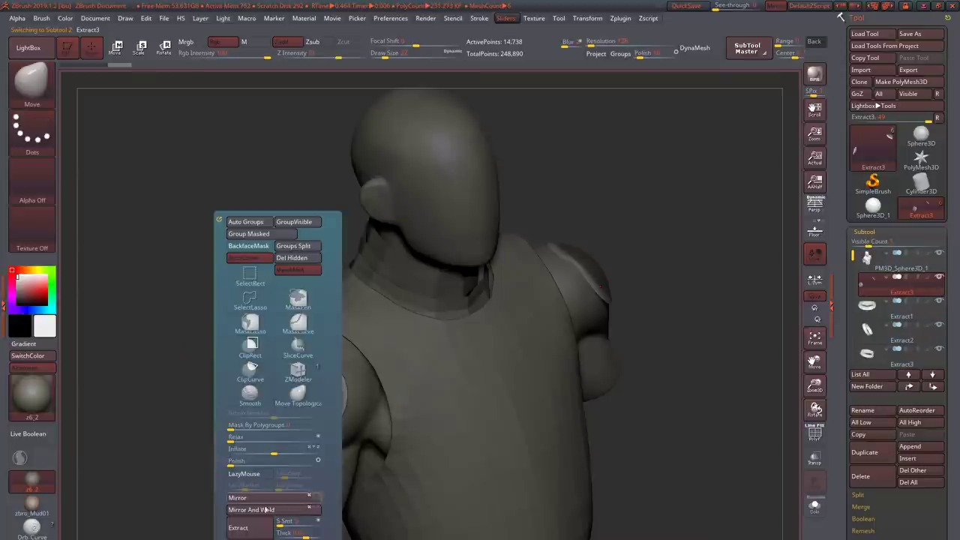
{"action": "left_click", "coordinate": [266, 509]}
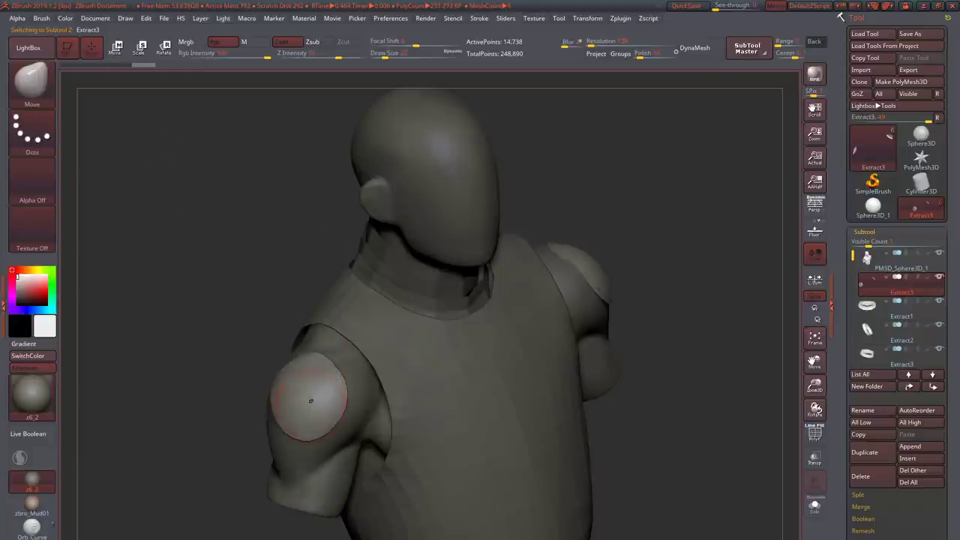
{"action": "right_click_drag", "start_coordinate": [310, 397], "coordinate": [325, 284]}
- Isolate a single surface layer of the extracted shoulder pads and delete the hidden polygons
{"action": "left_click", "coordinate": [311, 465], "text": "alt"}
{"action": "left_click", "coordinate": [311, 385], "text": "alt"}
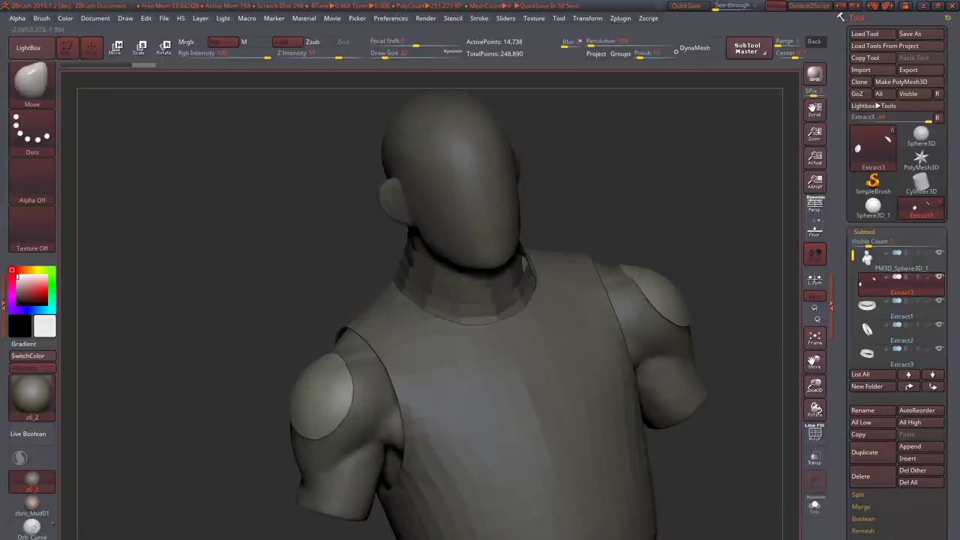
{"action": "mouse_move", "coordinate": [352, 390]}
{"action": "left_mouse_down"}
{"action": "mouse_move", "coordinate": [321, 375]}
{"action": "mouse_move", "coordinate": [330, 384]}
{"action": "mouse_move", "coordinate": [369, 328]}
{"action": "left_mouse_up"}
{"action": "key", "text": "space"}
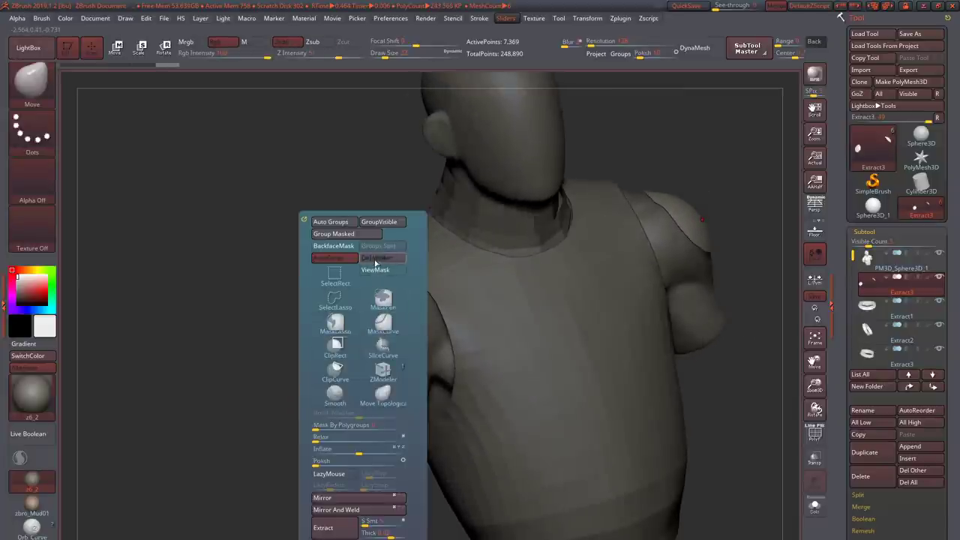
{"action": "left_click_drag", "start_coordinate": [374, 271], "coordinate": [334, 246]}
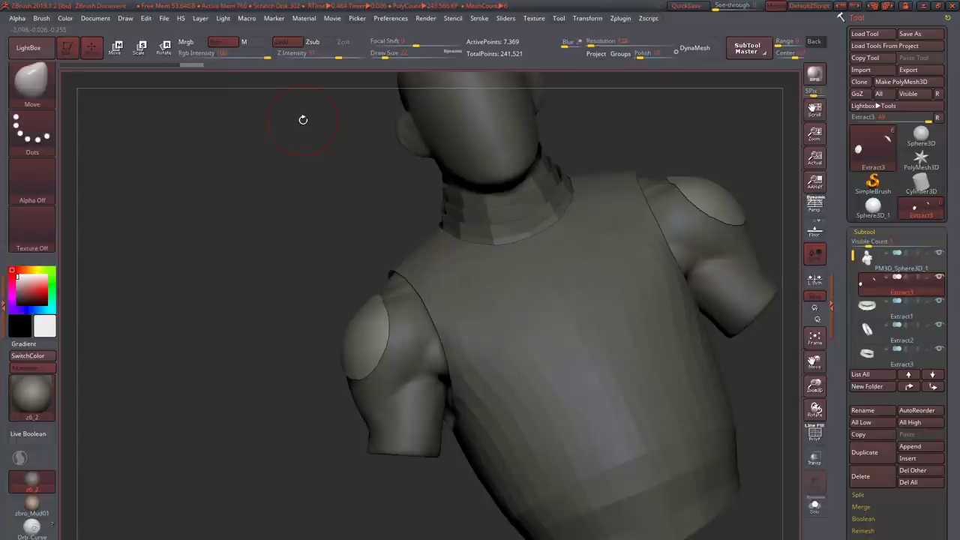
- Set the ZRemesher target polygon count for the shoulder pads to 1
{"action": "left_click_drag", "start_coordinate": [303, 120], "coordinate": [233, 422]}
{"action": "key", "text": "f"}
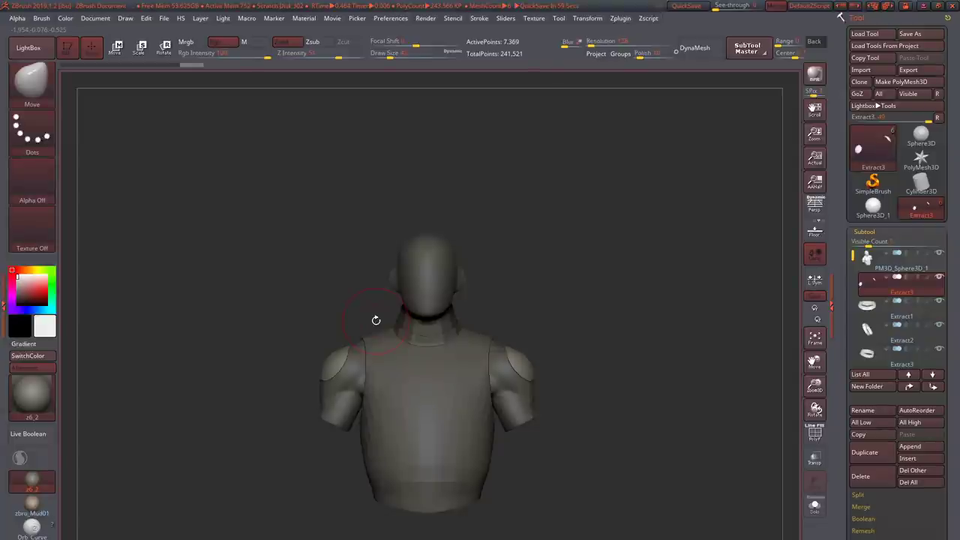
{"action": "left_click_drag", "start_coordinate": [375, 320], "coordinate": [300, 195]}
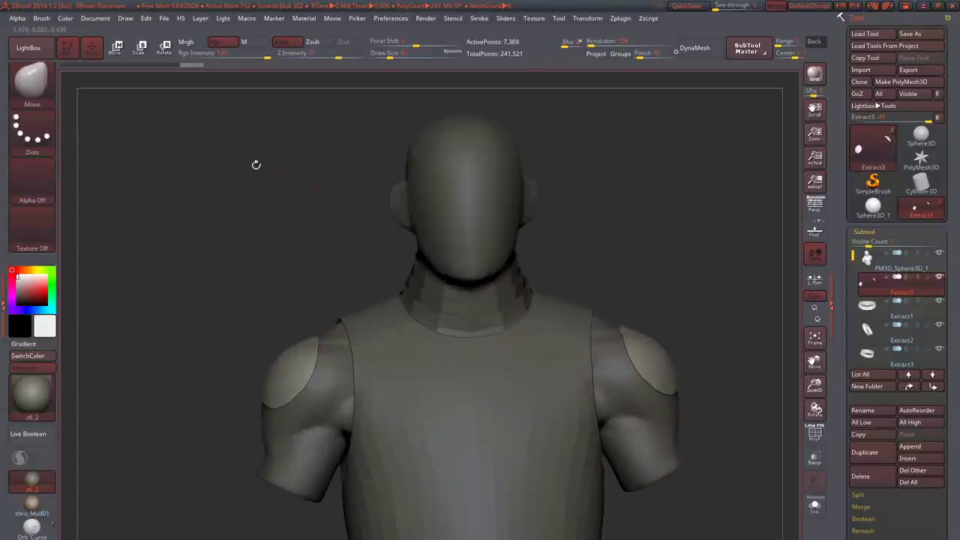
{"action": "left_click_drag", "start_coordinate": [362, 205], "coordinate": [336, 409]}
{"action": "key", "text": "space"}
{"action": "key", "text": "h"}
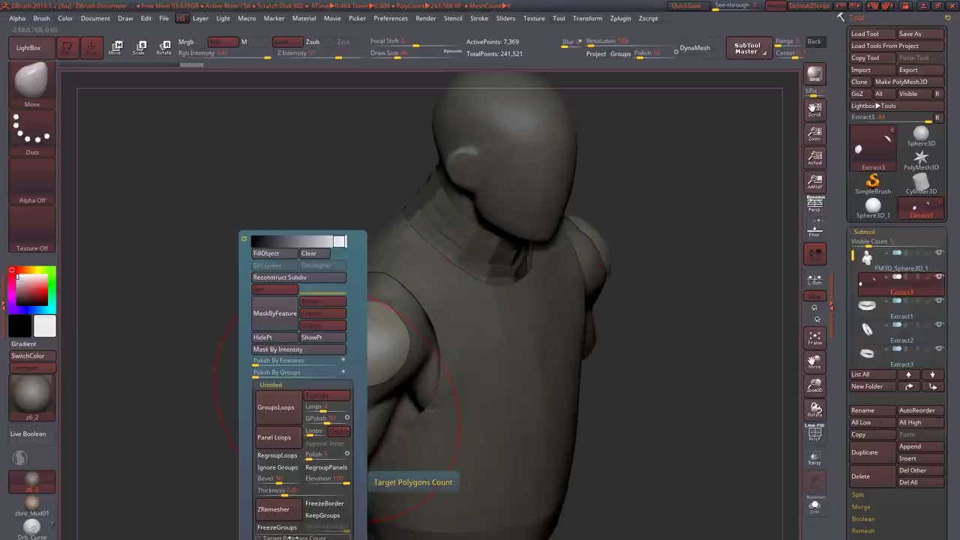
{"action": "left_click", "coordinate": [284, 538]}
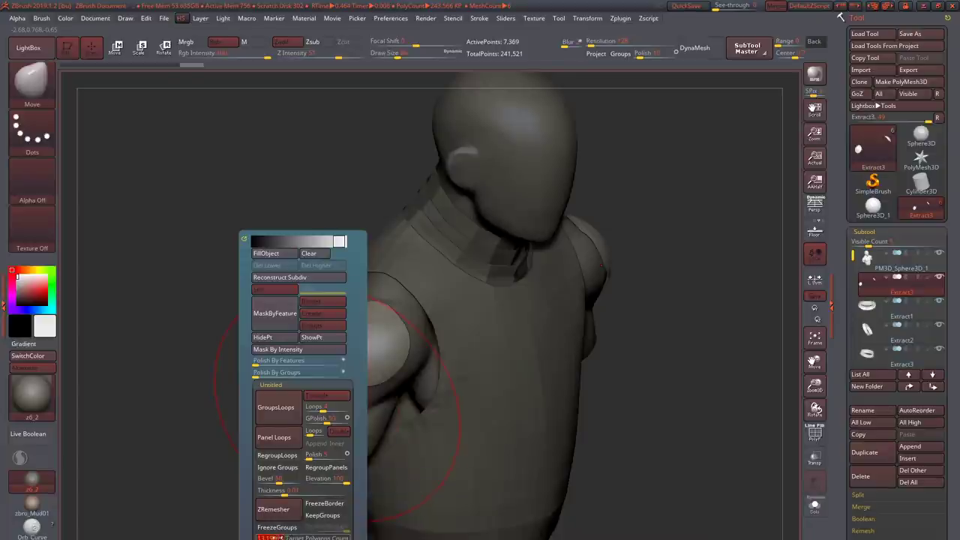
{"action": "left_click_drag", "start_coordinate": [283, 537], "coordinate": [267, 537]}
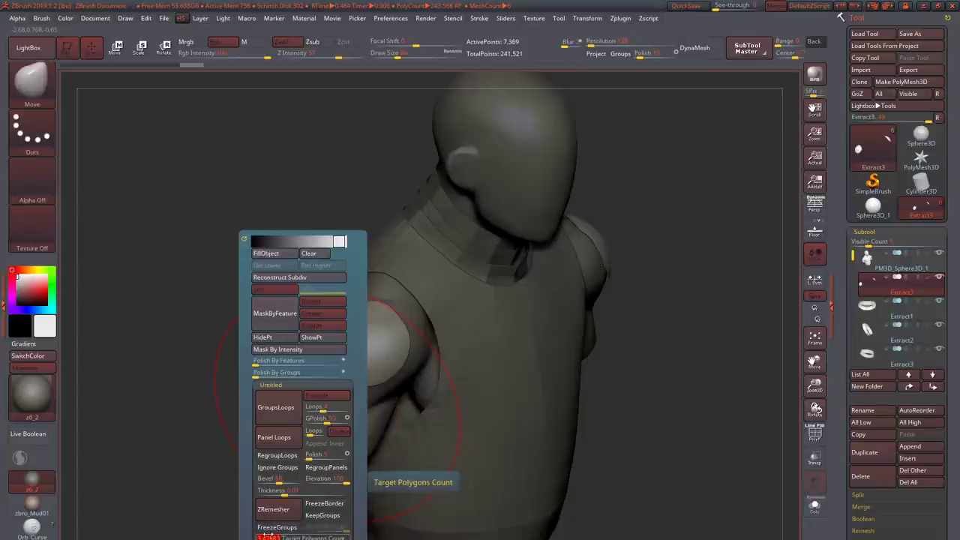
{"action": "type", "text": "1"}
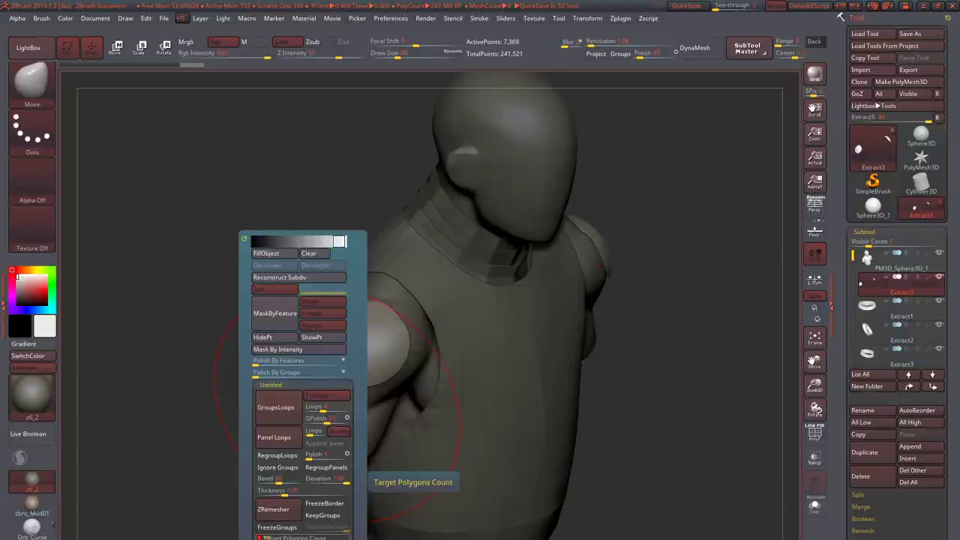
- Remesh the shoulder pads with ZRemesher at a target polygon count of 0.2
{"action": "left_click_drag", "start_coordinate": [660, 225], "coordinate": [600, 228]}
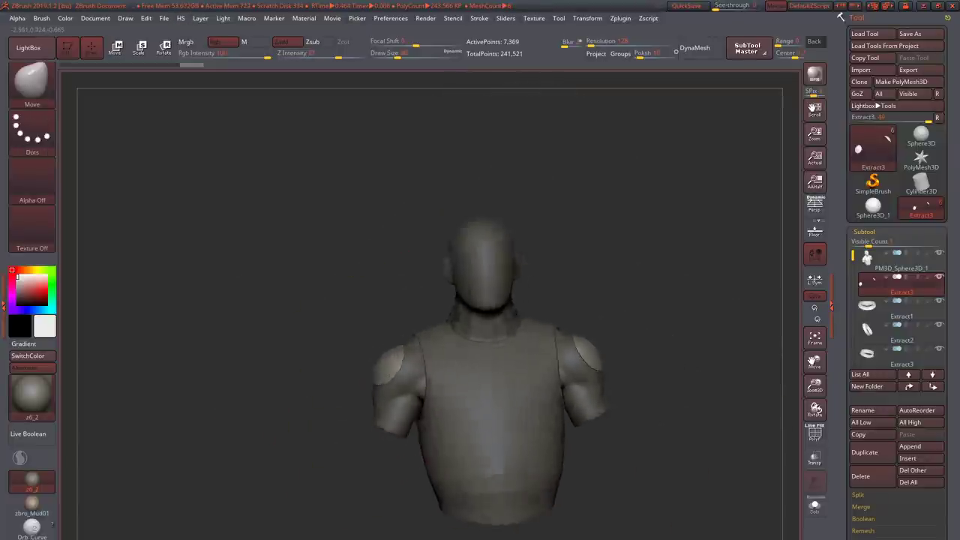
{"action": "left_click_drag", "start_coordinate": [248, 360], "coordinate": [392, 451], "text": "alt"}
{"action": "key", "text": "shift+h"}
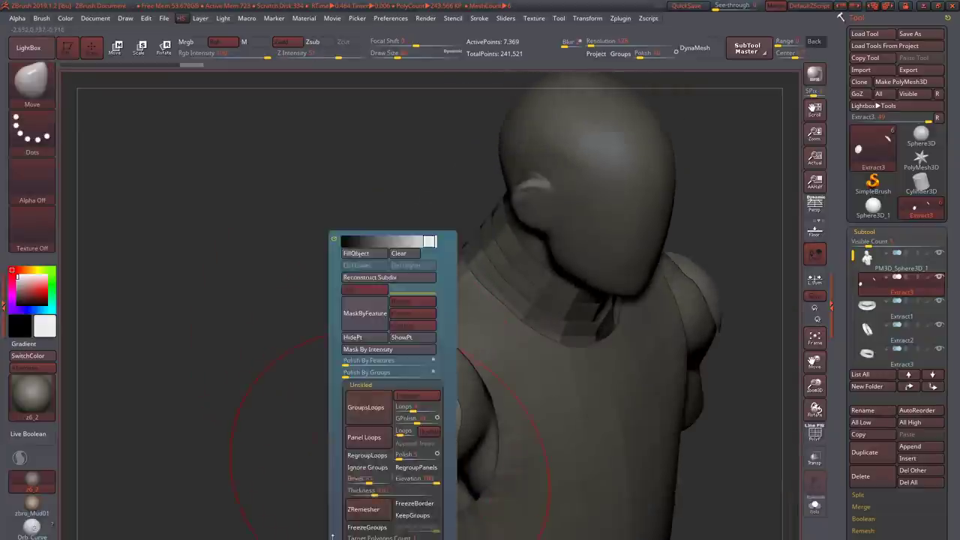
{"action": "key", "text": "shift+g"}
{"action": "key", "text": "shift+h"}
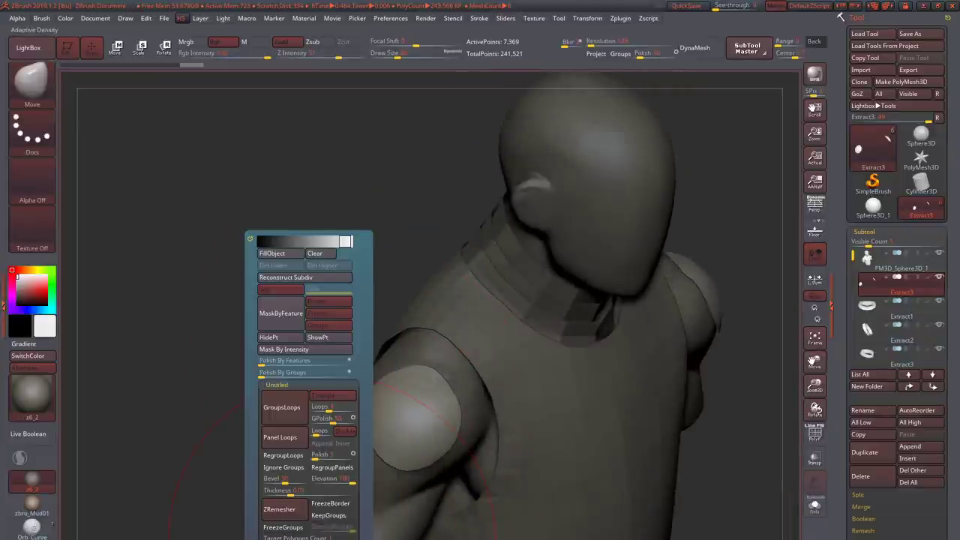
{"action": "left_click", "coordinate": [279, 509]}
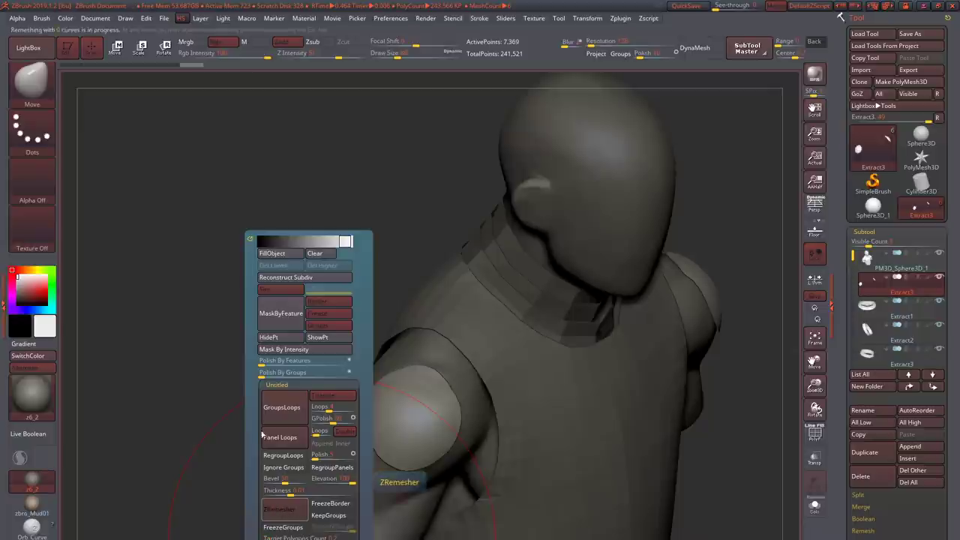
- Enlarge the shoulder pads outward from the arms using the Inflat brush and run ZRemesher on them again
{"action": "mouse_move", "coordinate": [408, 421]}
{"action": "left_mouse_down"}
{"action": "mouse_move", "coordinate": [396, 407]}
{"action": "mouse_move", "coordinate": [450, 363]}
{"action": "left_mouse_up"}
{"action": "mouse_move", "coordinate": [432, 398]}
{"action": "left_mouse_down"}
{"action": "mouse_move", "coordinate": [439, 405]}
{"action": "mouse_move", "coordinate": [435, 390]}
{"action": "mouse_move", "coordinate": [439, 398]}
{"action": "left_mouse_up"}
{"action": "key", "text": "b"}
{"action": "key", "text": "i"}
{"action": "key", "text": "n"}
{"action": "key", "text": "h"}
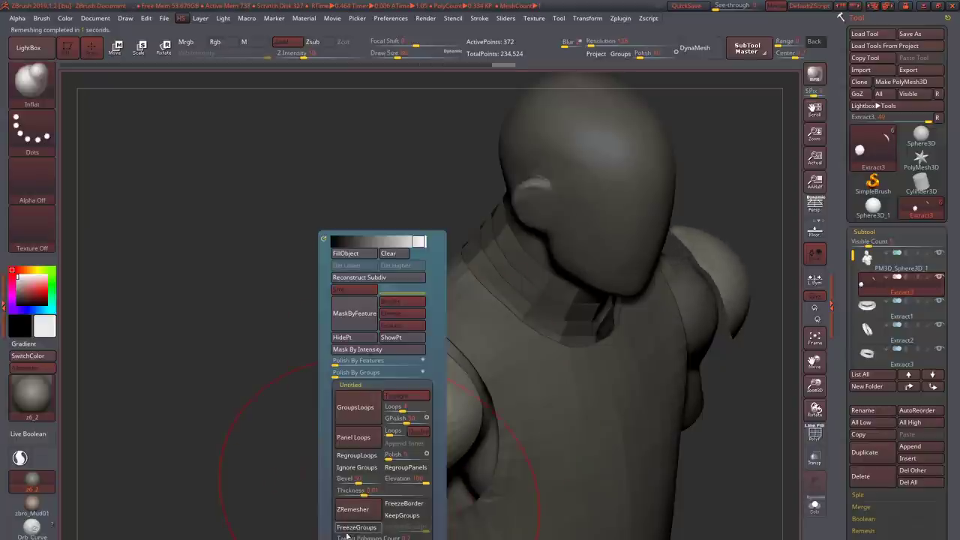
{"action": "left_click", "coordinate": [358, 510]}
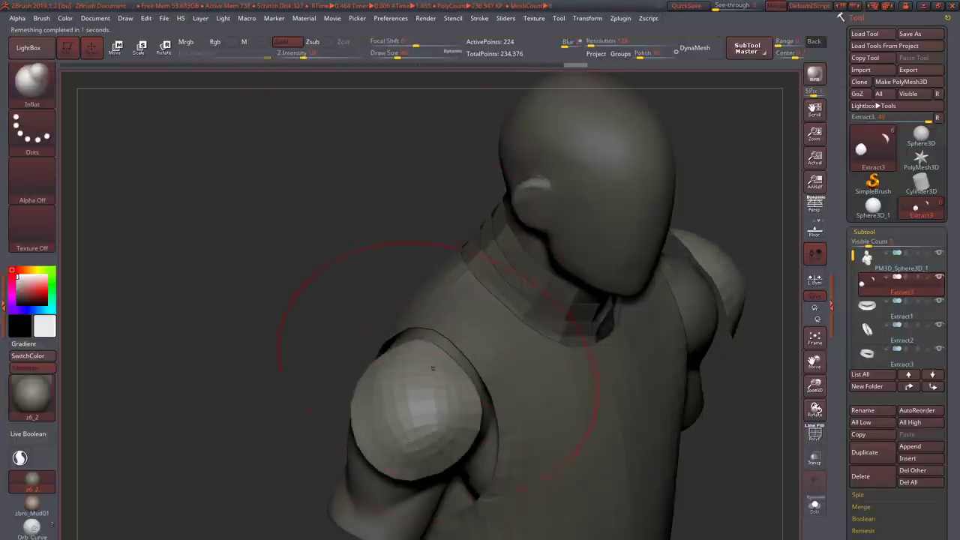
- Reshape the shoulder pads with the Move brush, stretching their edges down and inward over the upper arms
{"action": "left_click_drag", "start_coordinate": [240, 225], "coordinate": [180, 225]}
{"action": "key", "text": "b"}
{"action": "key", "text": "m"}
{"action": "key", "text": "v"}
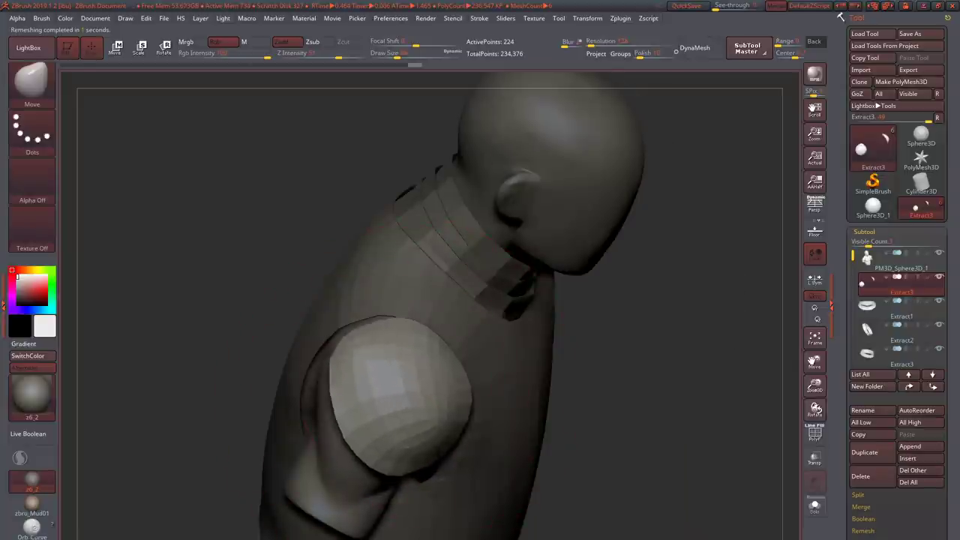
{"action": "mouse_move", "coordinate": [300, 390]}
{"action": "left_mouse_down"}
{"action": "mouse_move", "coordinate": [258, 405]}
{"action": "mouse_move", "coordinate": [353, 405]}
{"action": "mouse_move", "coordinate": [358, 466]}
{"action": "left_mouse_up"}
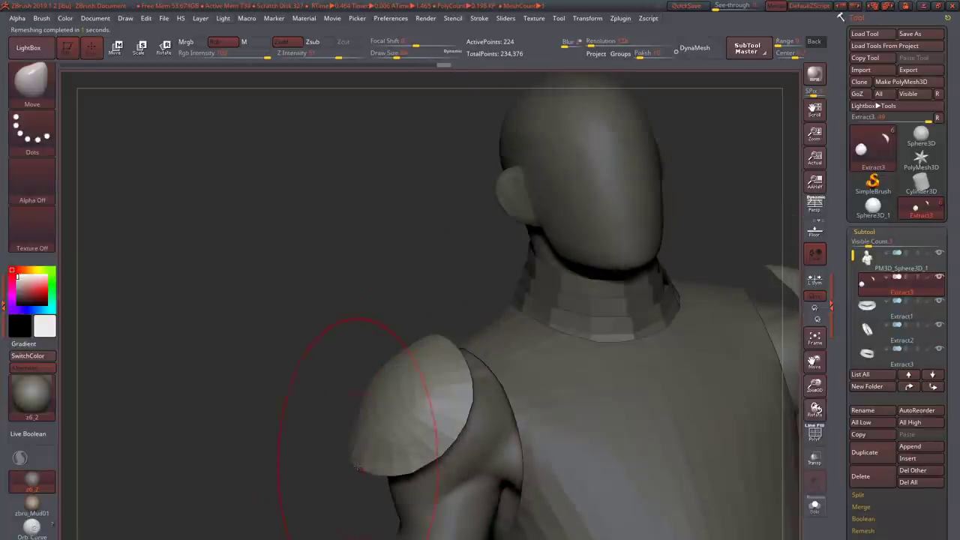
{"action": "left_click_drag", "start_coordinate": [386, 300], "coordinate": [431, 403]}
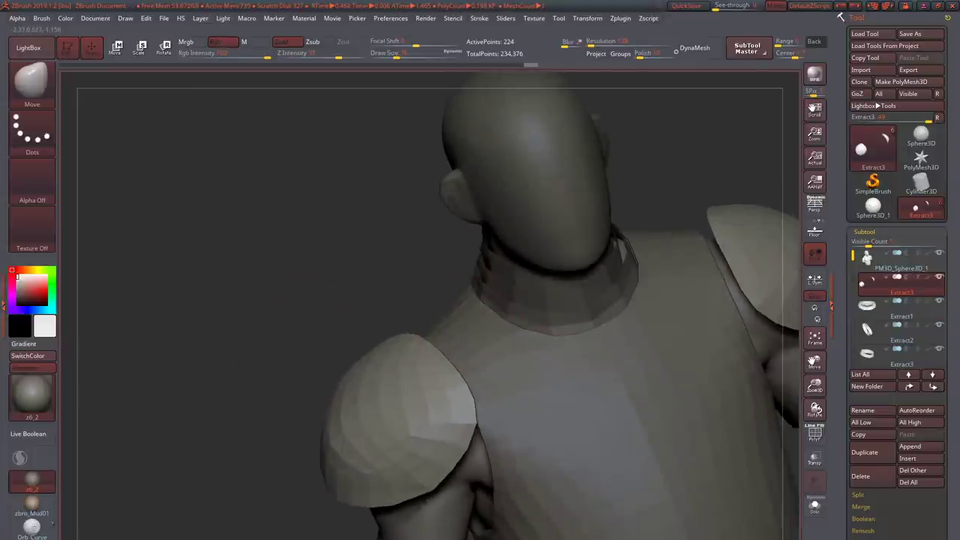
{"action": "left_click_drag", "start_coordinate": [290, 407], "coordinate": [202, 397]}
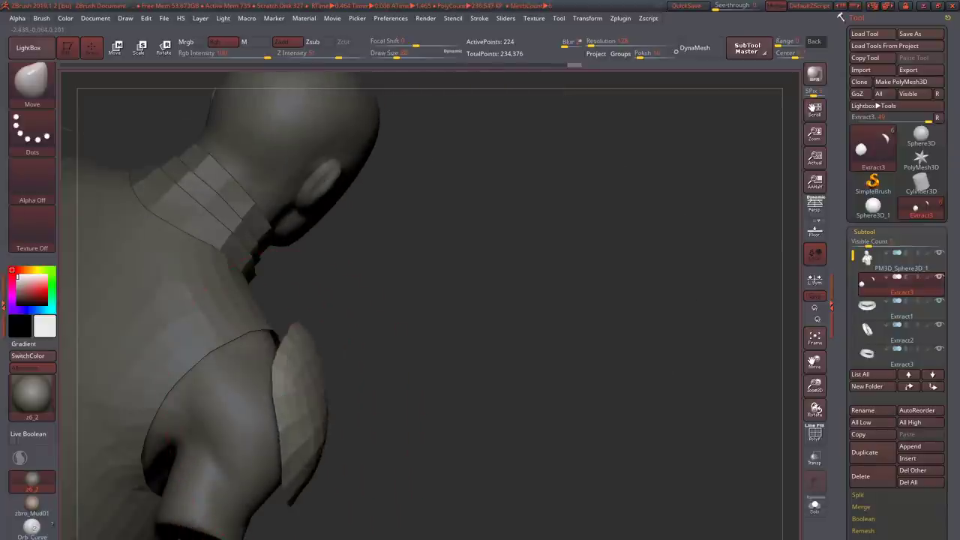
{"action": "mouse_move", "coordinate": [300, 330]}
{"action": "left_mouse_down"}
{"action": "mouse_move", "coordinate": [240, 369]}
{"action": "mouse_move", "coordinate": [300, 345]}
{"action": "mouse_move", "coordinate": [311, 321]}
{"action": "mouse_move", "coordinate": [308, 281]}
{"action": "left_mouse_up"}
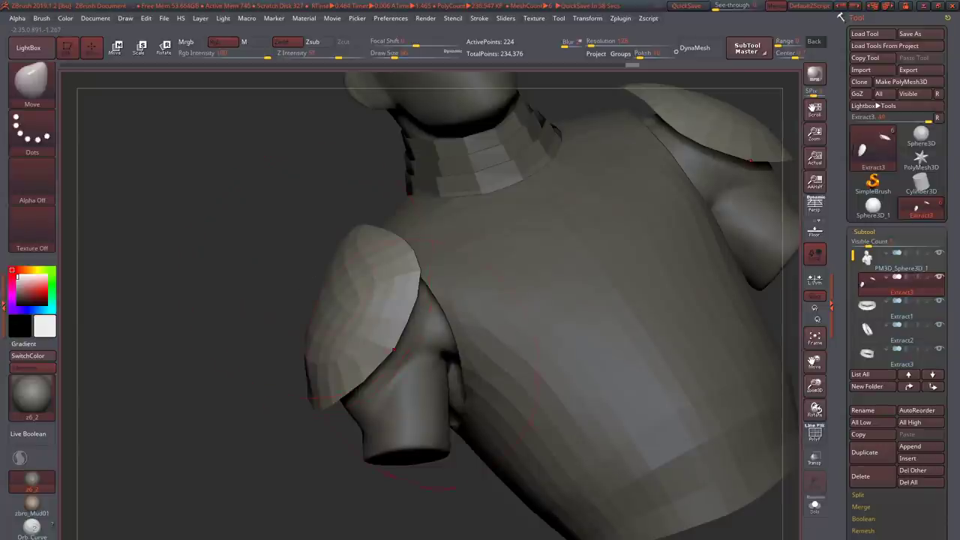
- Adjust the shoulder pads' front and upper edges with the Move brush so they wrap the shoulders and meet the vest's armholes
{"action": "mouse_move", "coordinate": [394, 349]}
{"action": "left_mouse_down"}
{"action": "mouse_move", "coordinate": [300, 337]}
{"action": "mouse_move", "coordinate": [268, 352]}
{"action": "mouse_move", "coordinate": [263, 300]}
{"action": "mouse_move", "coordinate": [333, 314]}
{"action": "mouse_move", "coordinate": [321, 315]}
{"action": "left_mouse_up"}
{"action": "left_click_drag", "start_coordinate": [288, 244], "coordinate": [331, 322]}
{"action": "left_click", "coordinate": [294, 288], "text": "alt"}
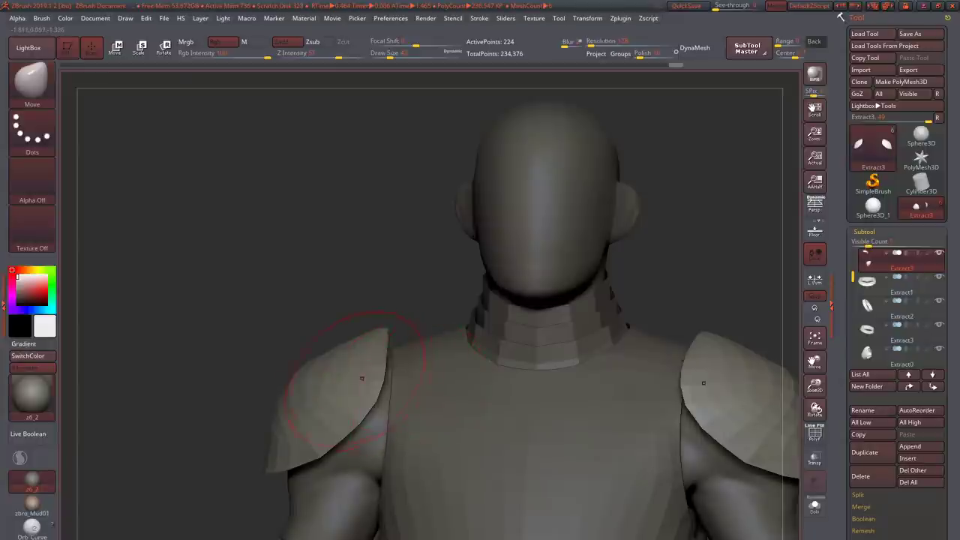
{"action": "mouse_move", "coordinate": [354, 357]}
{"action": "left_mouse_down"}
{"action": "mouse_move", "coordinate": [322, 291]}
{"action": "mouse_move", "coordinate": [379, 394]}
{"action": "mouse_move", "coordinate": [356, 418]}
{"action": "left_mouse_up"}
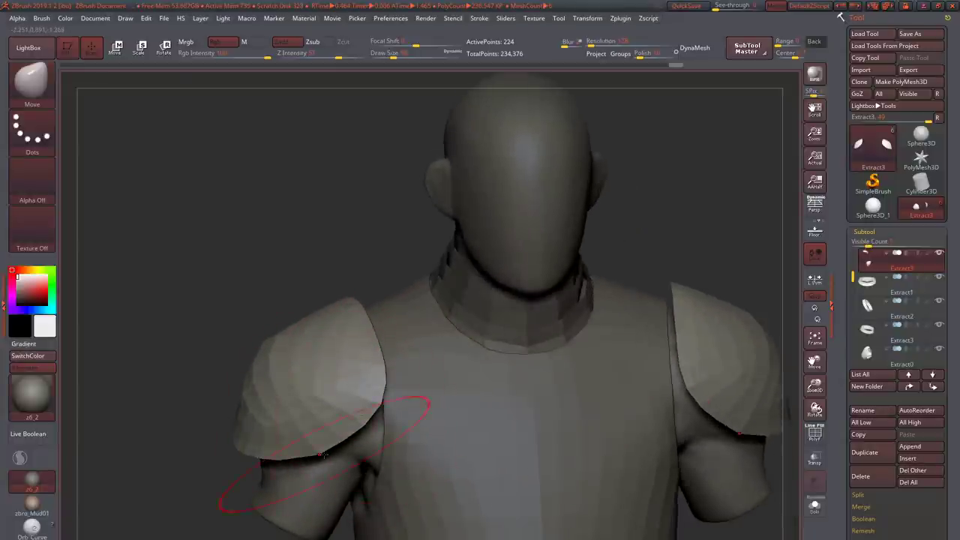
{"action": "mouse_move", "coordinate": [321, 455]}
{"action": "left_mouse_down"}
{"action": "mouse_move", "coordinate": [383, 340]}
{"action": "mouse_move", "coordinate": [369, 388]}
{"action": "left_mouse_up"}
{"action": "key", "text": "space"}
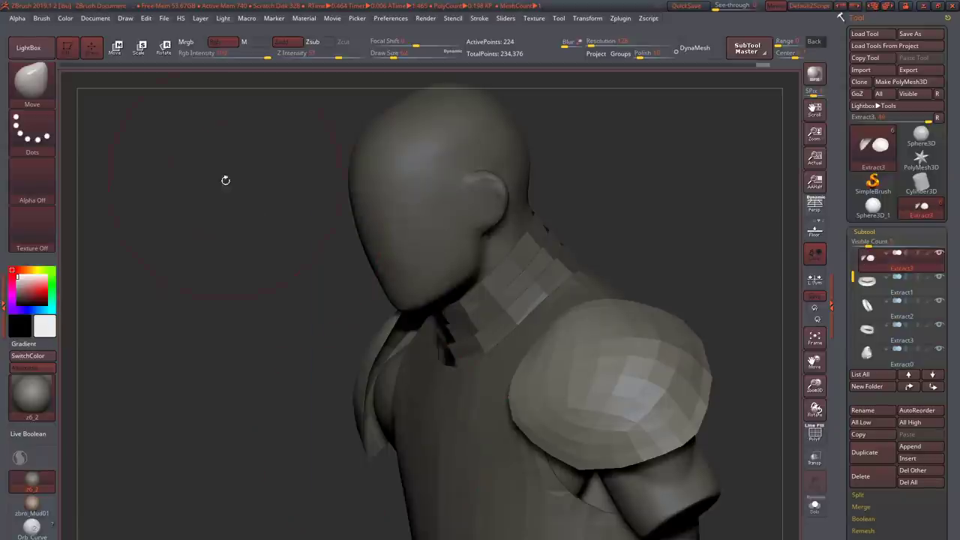
{"action": "mouse_move", "coordinate": [225, 180]}
{"action": "left_mouse_down"}
{"action": "mouse_move", "coordinate": [372, 422]}
{"action": "mouse_move", "coordinate": [368, 390]}
{"action": "mouse_move", "coordinate": [390, 353]}
{"action": "mouse_move", "coordinate": [294, 324]}
{"action": "mouse_move", "coordinate": [279, 300]}
{"action": "mouse_move", "coordinate": [289, 294]}
{"action": "mouse_move", "coordinate": [262, 296]}
{"action": "mouse_move", "coordinate": [218, 390]}
{"action": "mouse_move", "coordinate": [225, 300]}
{"action": "mouse_move", "coordinate": [360, 300]}
{"action": "mouse_move", "coordinate": [300, 292]}
{"action": "mouse_move", "coordinate": [321, 280]}
{"action": "left_mouse_up"}
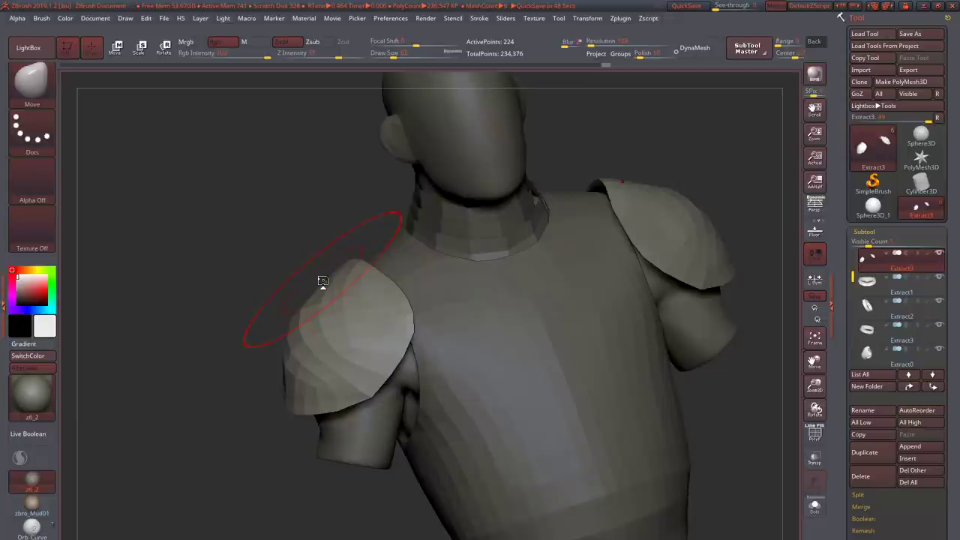
{"action": "mouse_move", "coordinate": [323, 282]}
{"action": "left_mouse_down"}
{"action": "mouse_move", "coordinate": [294, 337]}
{"action": "mouse_move", "coordinate": [460, 391]}
{"action": "mouse_move", "coordinate": [365, 321]}
{"action": "mouse_move", "coordinate": [376, 382]}
{"action": "mouse_move", "coordinate": [435, 363]}
{"action": "left_mouse_up"}
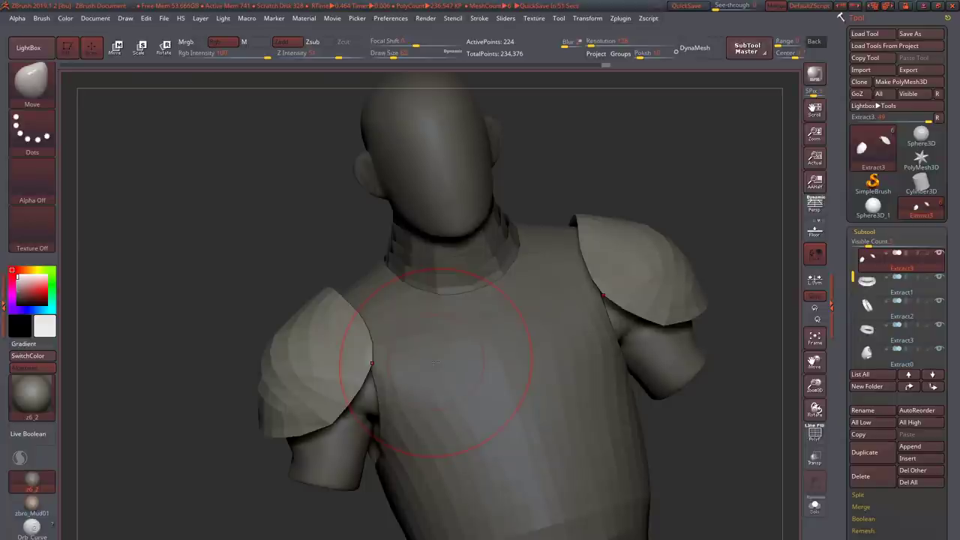
- Round out the outer contour of the shoulder pads and raise their lower edge on the outside of the arms
{"action": "left_click_drag", "start_coordinate": [267, 348], "coordinate": [270, 365]}
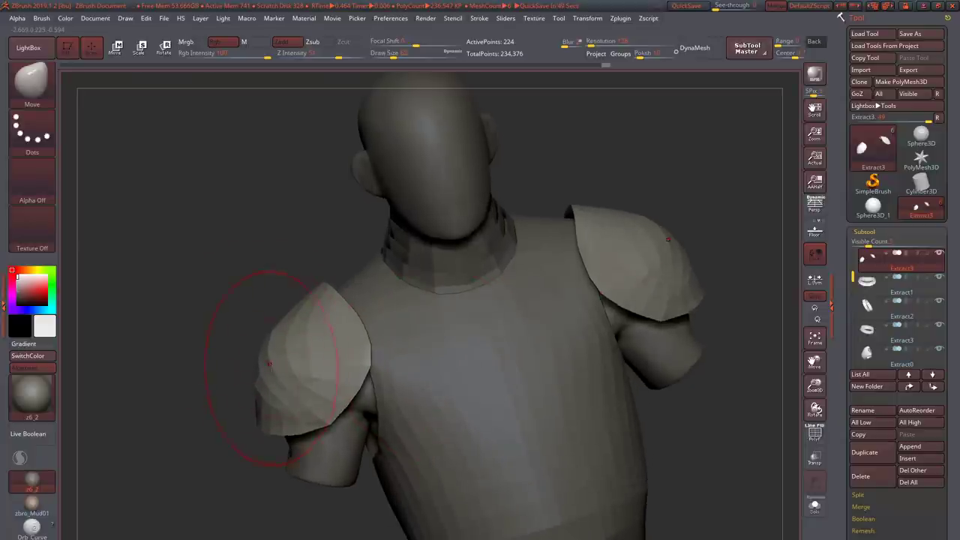
{"action": "right_click_drag", "start_coordinate": [278, 378], "coordinate": [321, 389]}
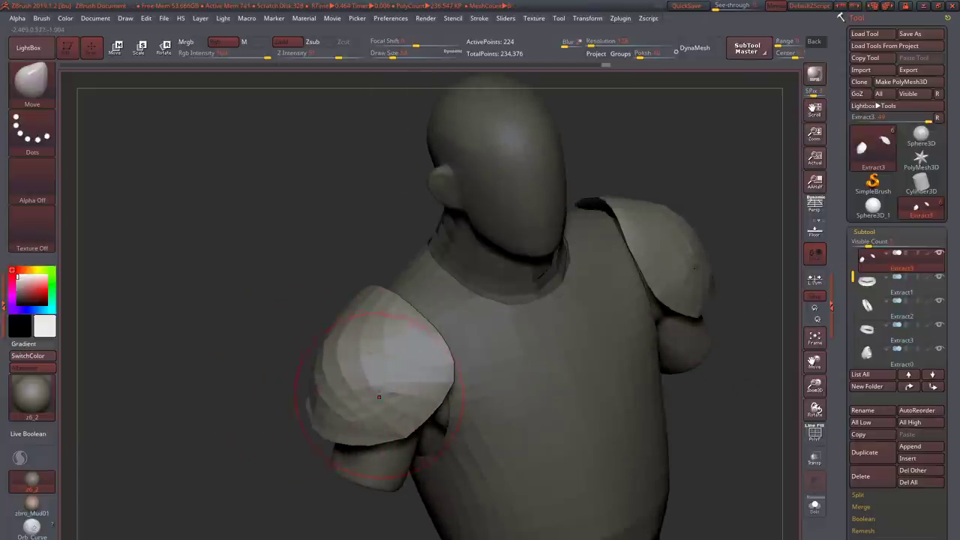
{"action": "right_click_drag", "start_coordinate": [411, 367], "coordinate": [518, 331]}
{"action": "right_click_drag", "start_coordinate": [240, 360], "coordinate": [210, 364]}
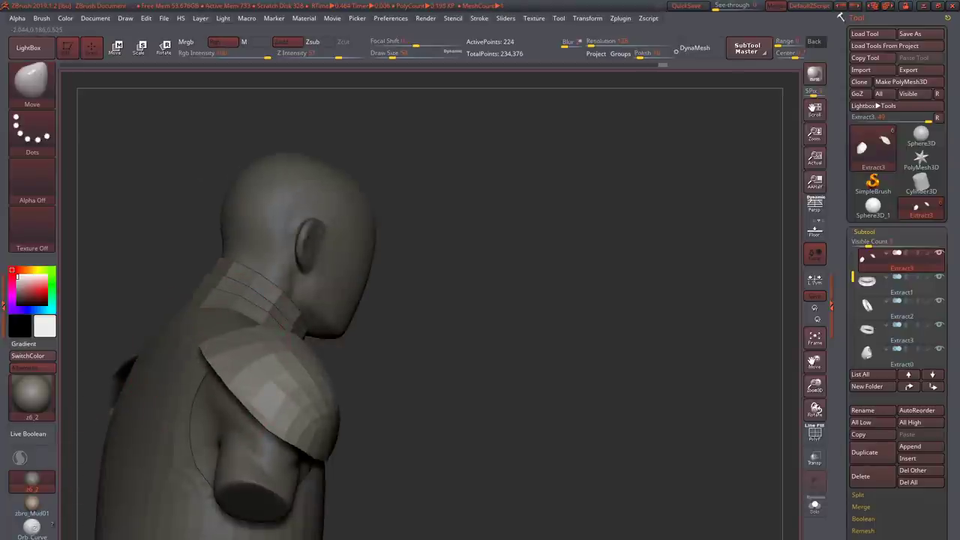
{"action": "mouse_move", "coordinate": [129, 366]}
{"action": "right_mouse_down"}
{"action": "mouse_move", "coordinate": [239, 386]}
{"action": "mouse_move", "coordinate": [285, 413]}
{"action": "mouse_move", "coordinate": [204, 347]}
{"action": "mouse_move", "coordinate": [211, 366]}
{"action": "mouse_move", "coordinate": [218, 331]}
{"action": "mouse_move", "coordinate": [214, 358]}
{"action": "mouse_move", "coordinate": [188, 354]}
{"action": "mouse_move", "coordinate": [161, 369]}
{"action": "mouse_move", "coordinate": [262, 352]}
{"action": "mouse_move", "coordinate": [277, 300]}
{"action": "mouse_move", "coordinate": [288, 382]}
{"action": "mouse_move", "coordinate": [304, 344]}
{"action": "mouse_move", "coordinate": [338, 436]}
{"action": "mouse_move", "coordinate": [263, 279]}
{"action": "mouse_move", "coordinate": [278, 214]}
{"action": "mouse_move", "coordinate": [199, 212]}
{"action": "mouse_move", "coordinate": [222, 242]}
{"action": "mouse_move", "coordinate": [241, 246]}
{"action": "mouse_move", "coordinate": [242, 236]}
{"action": "mouse_move", "coordinate": [213, 255]}
{"action": "mouse_move", "coordinate": [278, 347]}
{"action": "mouse_move", "coordinate": [309, 367]}
{"action": "mouse_move", "coordinate": [335, 349]}
{"action": "mouse_move", "coordinate": [217, 334]}
{"action": "mouse_move", "coordinate": [251, 375]}
{"action": "mouse_move", "coordinate": [257, 407]}
{"action": "mouse_move", "coordinate": [225, 375]}
{"action": "mouse_move", "coordinate": [258, 378]}
{"action": "mouse_move", "coordinate": [292, 401]}
{"action": "right_mouse_up"}
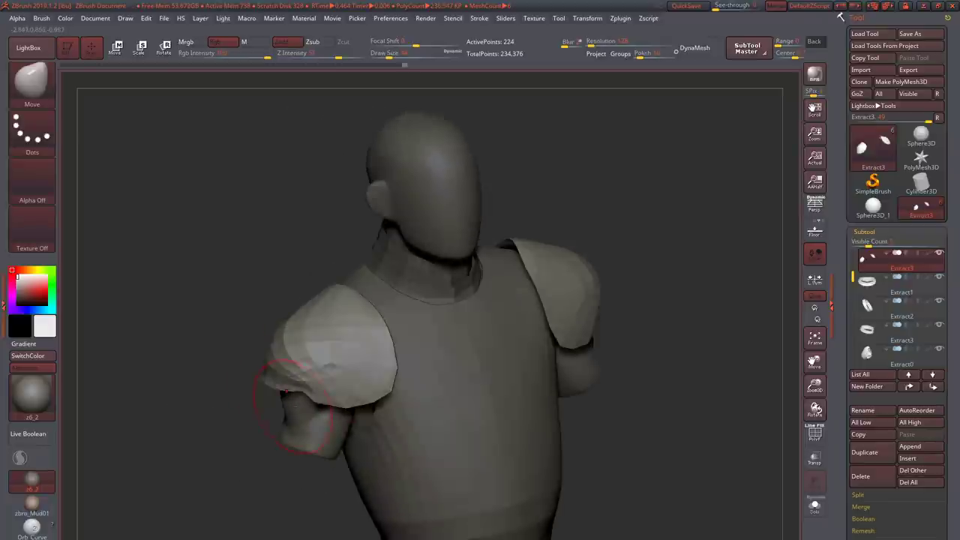
- Pull the front lower corners of the shoulder pads down into pointed flaps and smooth the surrounding surface
{"action": "left_click_drag", "start_coordinate": [332, 410], "coordinate": [309, 456]}
{"action": "left_click_drag", "start_coordinate": [336, 421], "coordinate": [331, 436]}
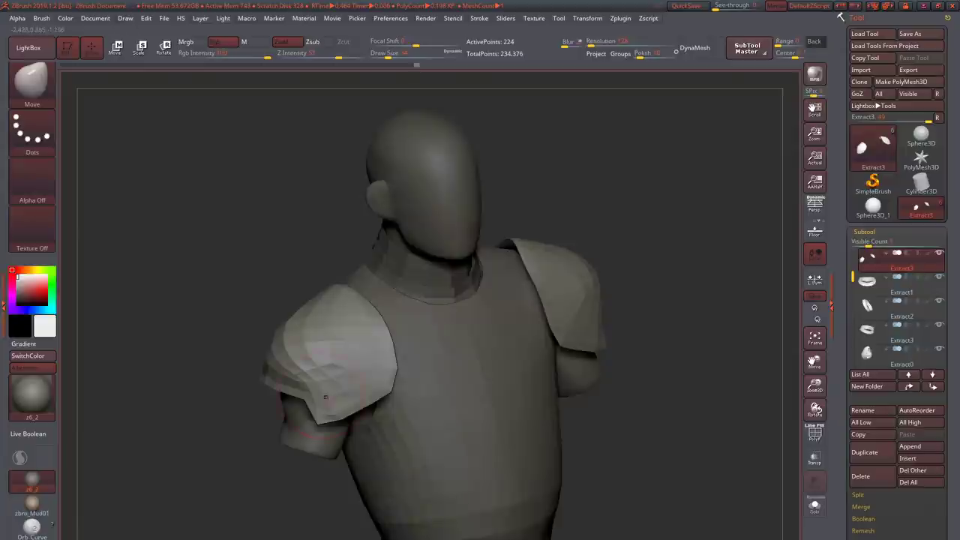
{"action": "mouse_move", "coordinate": [333, 421]}
{"action": "right_mouse_down"}
{"action": "mouse_move", "coordinate": [275, 375]}
{"action": "mouse_move", "coordinate": [229, 398]}
{"action": "mouse_move", "coordinate": [206, 379]}
{"action": "mouse_move", "coordinate": [188, 424]}
{"action": "mouse_move", "coordinate": [270, 268]}
{"action": "mouse_move", "coordinate": [257, 411]}
{"action": "mouse_move", "coordinate": [240, 372]}
{"action": "mouse_move", "coordinate": [255, 347]}
{"action": "mouse_move", "coordinate": [307, 350]}
{"action": "mouse_move", "coordinate": [319, 337]}
{"action": "mouse_move", "coordinate": [330, 341]}
{"action": "mouse_move", "coordinate": [316, 365]}
{"action": "mouse_move", "coordinate": [320, 324]}
{"action": "right_mouse_up"}
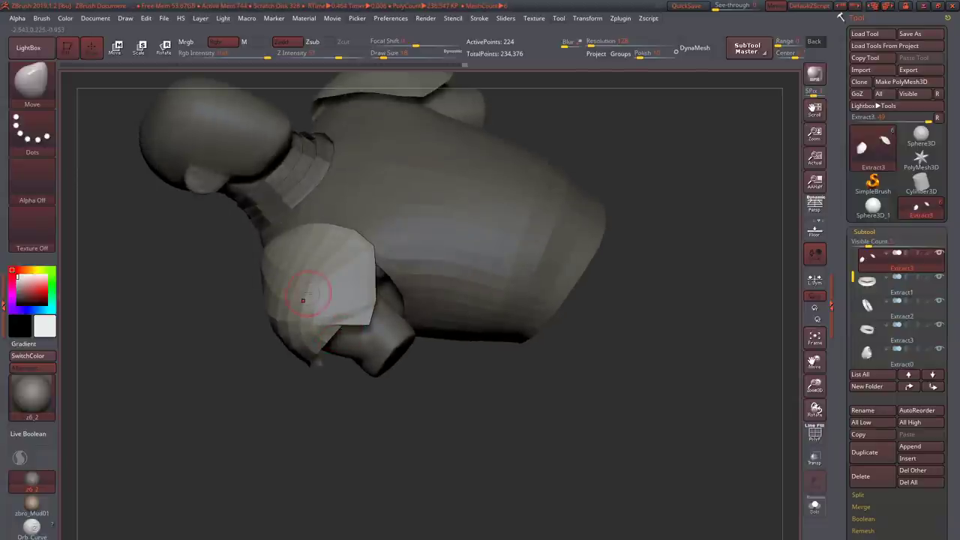
{"action": "right_click_drag", "start_coordinate": [303, 300], "coordinate": [330, 342], "text": "alt"}
{"action": "right_click_drag", "start_coordinate": [346, 248], "coordinate": [353, 321], "text": "alt"}
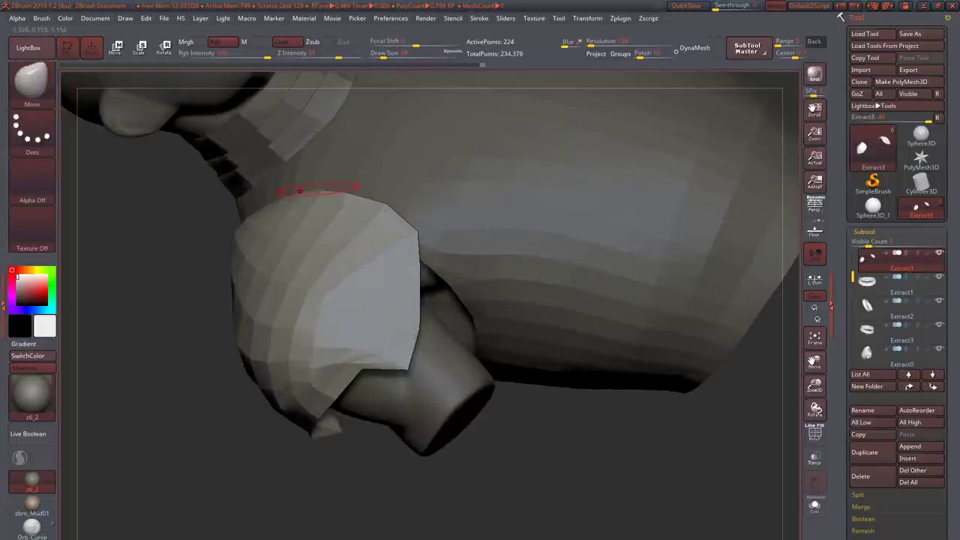
{"action": "right_click_drag", "start_coordinate": [300, 191], "coordinate": [353, 315]}
{"action": "key", "text": "shift"}
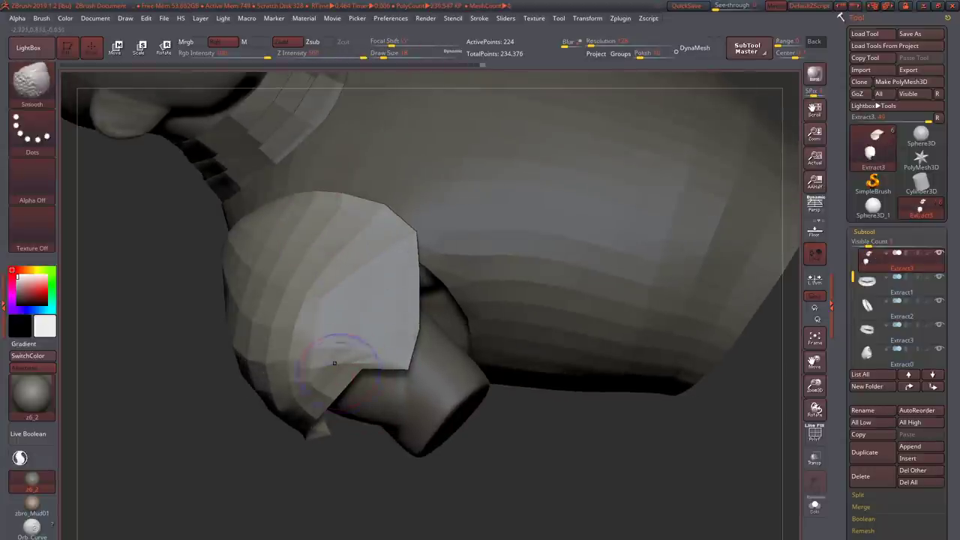
- Form the rear of the shoulder pads into pointed flaps behind the arms and refine their inner edges along the back
{"action": "mouse_move", "coordinate": [324, 348]}
{"action": "right_mouse_down"}
{"action": "mouse_move", "coordinate": [405, 285]}
{"action": "mouse_move", "coordinate": [285, 338]}
{"action": "mouse_move", "coordinate": [255, 331]}
{"action": "right_mouse_up"}
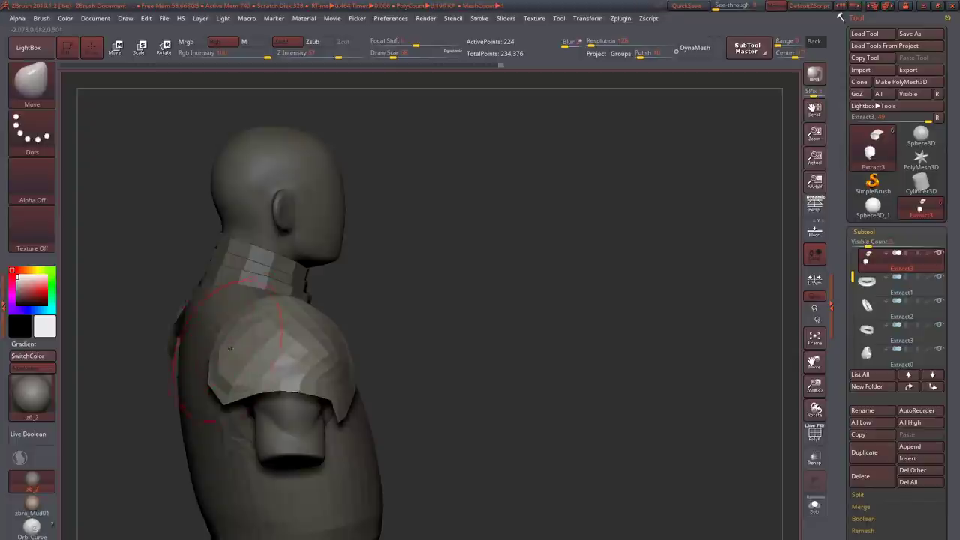
{"action": "mouse_move", "coordinate": [217, 390]}
{"action": "right_mouse_down"}
{"action": "mouse_move", "coordinate": [290, 381]}
{"action": "mouse_move", "coordinate": [197, 393]}
{"action": "mouse_move", "coordinate": [223, 368]}
{"action": "mouse_move", "coordinate": [309, 387]}
{"action": "mouse_move", "coordinate": [321, 353]}
{"action": "mouse_move", "coordinate": [288, 375]}
{"action": "mouse_move", "coordinate": [306, 403]}
{"action": "mouse_move", "coordinate": [353, 375]}
{"action": "mouse_move", "coordinate": [390, 398]}
{"action": "right_mouse_up"}
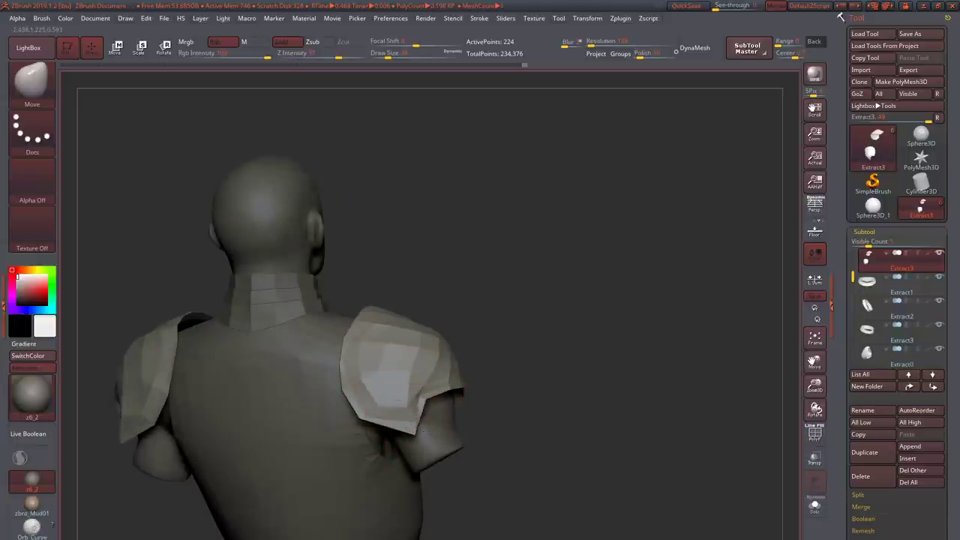
{"action": "mouse_move", "coordinate": [390, 420]}
{"action": "right_mouse_down"}
{"action": "mouse_move", "coordinate": [409, 424]}
{"action": "mouse_move", "coordinate": [421, 401]}
{"action": "mouse_move", "coordinate": [405, 422]}
{"action": "mouse_move", "coordinate": [444, 416]}
{"action": "mouse_move", "coordinate": [406, 430]}
{"action": "mouse_move", "coordinate": [386, 424]}
{"action": "mouse_move", "coordinate": [423, 420]}
{"action": "mouse_move", "coordinate": [401, 416]}
{"action": "right_mouse_up"}
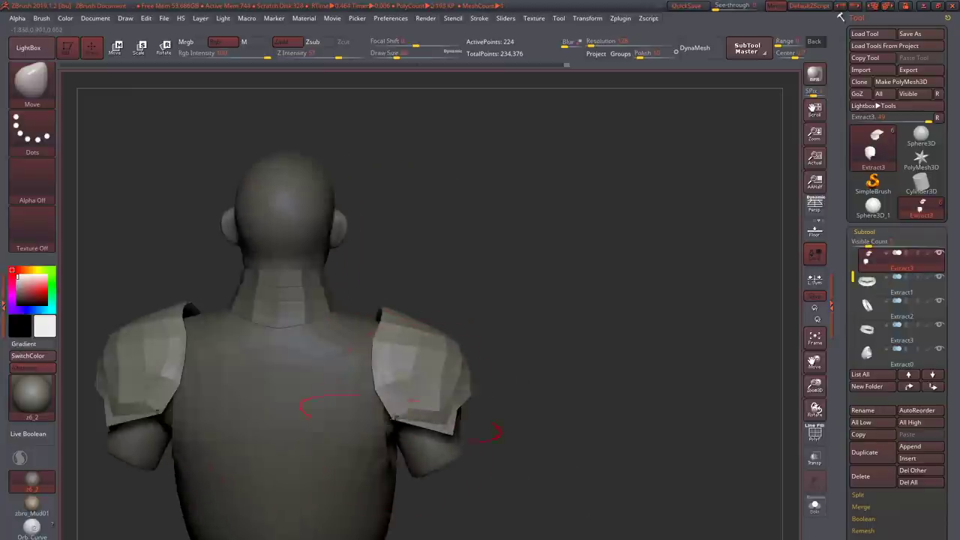
{"action": "right_click_drag", "start_coordinate": [330, 407], "coordinate": [379, 422]}
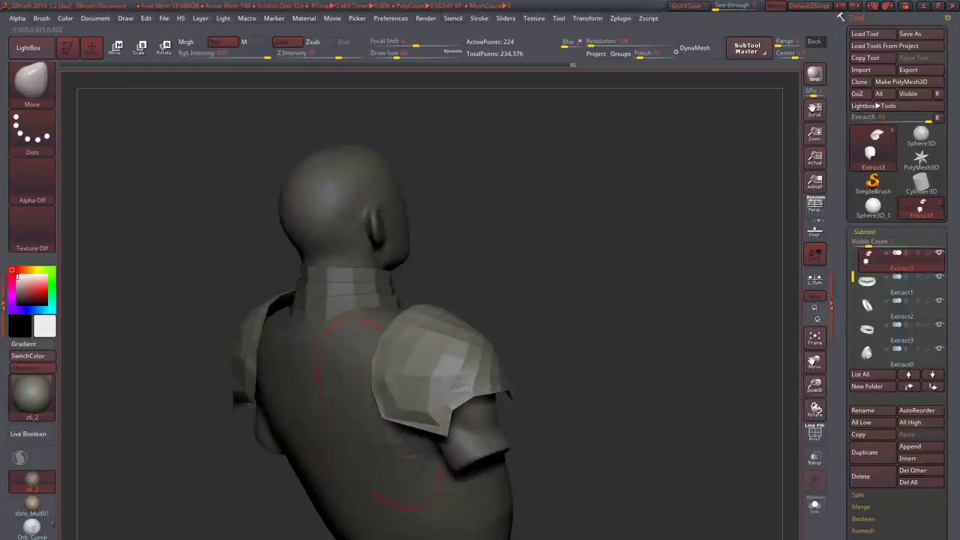
{"action": "mouse_move", "coordinate": [398, 387]}
{"action": "right_mouse_down"}
{"action": "mouse_move", "coordinate": [398, 443]}
{"action": "mouse_move", "coordinate": [409, 401]}
{"action": "right_mouse_up"}
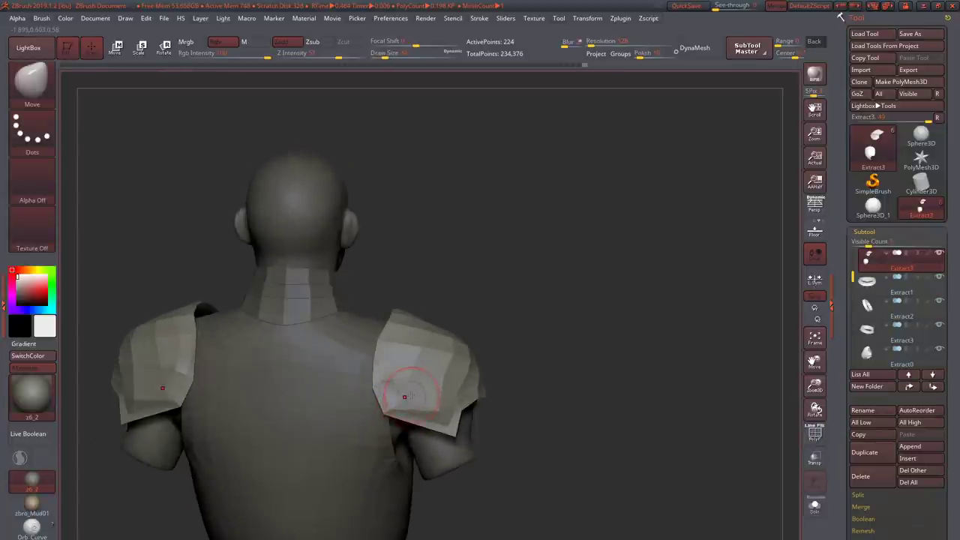
{"action": "right_click_drag", "start_coordinate": [366, 302], "coordinate": [387, 319]}
{"action": "right_click_drag", "start_coordinate": [396, 353], "coordinate": [285, 345]}
{"action": "mouse_move", "coordinate": [495, 319]}
{"action": "right_mouse_down"}
{"action": "mouse_move", "coordinate": [452, 334]}
{"action": "mouse_move", "coordinate": [399, 324]}
{"action": "mouse_move", "coordinate": [394, 353]}
{"action": "mouse_move", "coordinate": [362, 382]}
{"action": "mouse_move", "coordinate": [367, 315]}
{"action": "mouse_move", "coordinate": [300, 348]}
{"action": "right_mouse_up"}
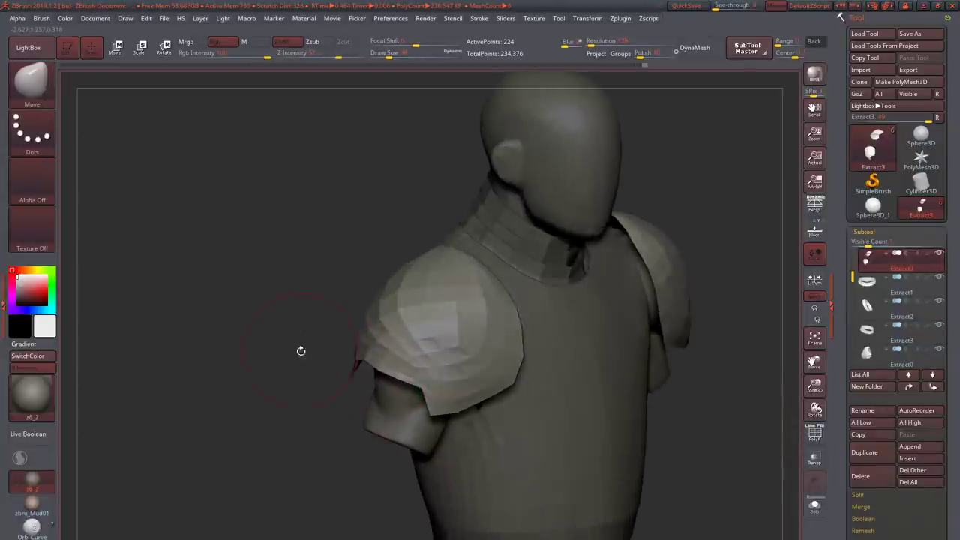
- Remesh the shoulder pads with ZRemesher and smooth their surface, finishing with the body as the active subtool
{"action": "key", "text": "space"}
{"action": "left_click", "coordinate": [295, 509]}
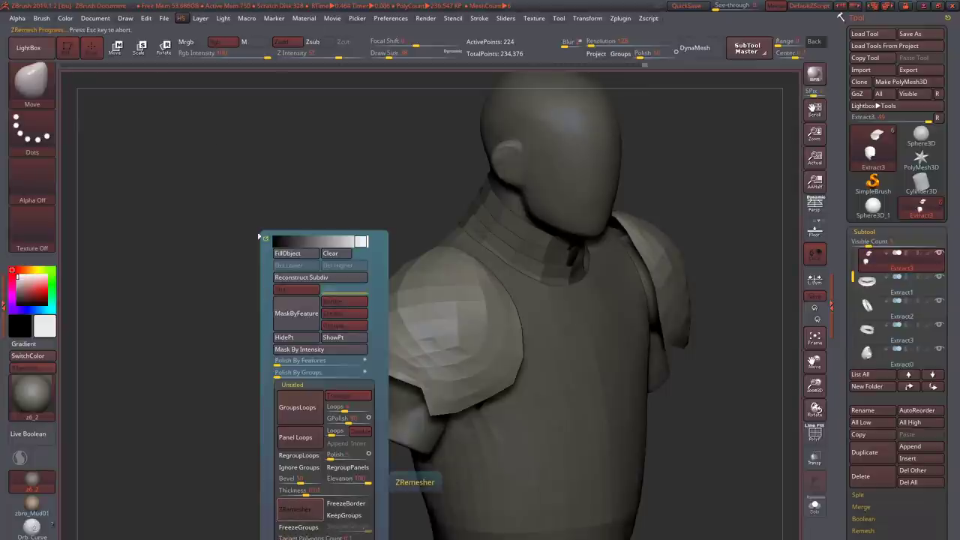
{"action": "right_click_drag", "start_coordinate": [254, 173], "coordinate": [418, 303], "text": "shift"}
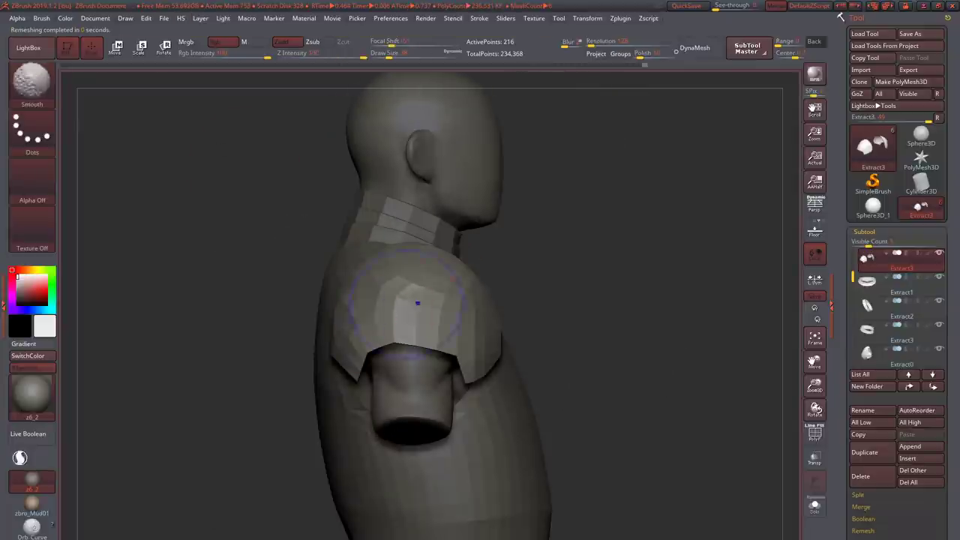
{"action": "right_click_drag", "start_coordinate": [360, 294], "coordinate": [370, 365]}
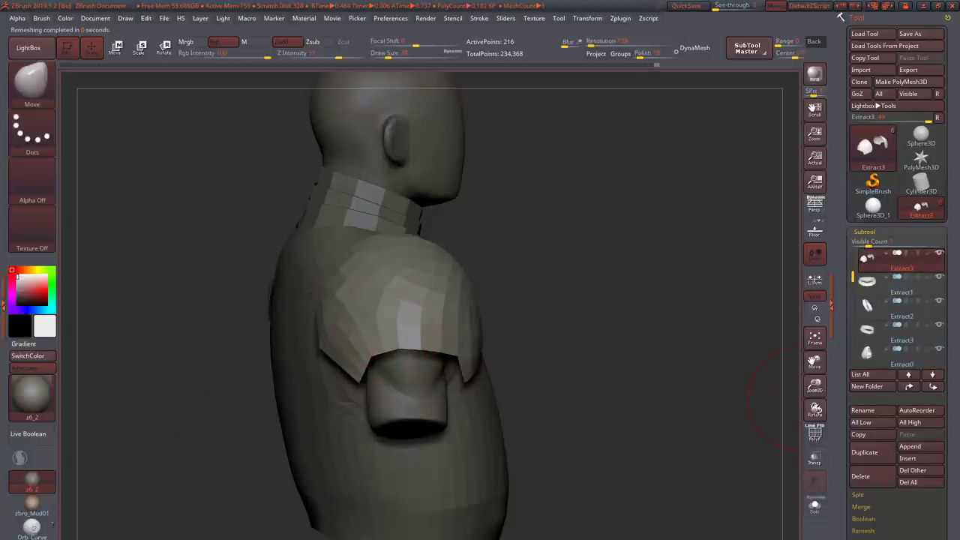
{"action": "mouse_move", "coordinate": [780, 401]}
{"action": "right_mouse_down"}
{"action": "mouse_move", "coordinate": [339, 399]}
{"action": "mouse_move", "coordinate": [372, 359]}
{"action": "mouse_move", "coordinate": [396, 391]}
{"action": "mouse_move", "coordinate": [353, 396]}
{"action": "mouse_move", "coordinate": [331, 383]}
{"action": "mouse_move", "coordinate": [379, 405]}
{"action": "mouse_move", "coordinate": [353, 396]}
{"action": "mouse_move", "coordinate": [375, 375]}
{"action": "mouse_move", "coordinate": [427, 378]}
{"action": "mouse_move", "coordinate": [379, 379]}
{"action": "mouse_move", "coordinate": [405, 375]}
{"action": "mouse_move", "coordinate": [390, 360]}
{"action": "mouse_move", "coordinate": [398, 353]}
{"action": "mouse_move", "coordinate": [401, 370]}
{"action": "mouse_move", "coordinate": [357, 377]}
{"action": "right_mouse_up"}
{"action": "left_click", "coordinate": [396, 390], "text": "alt"}
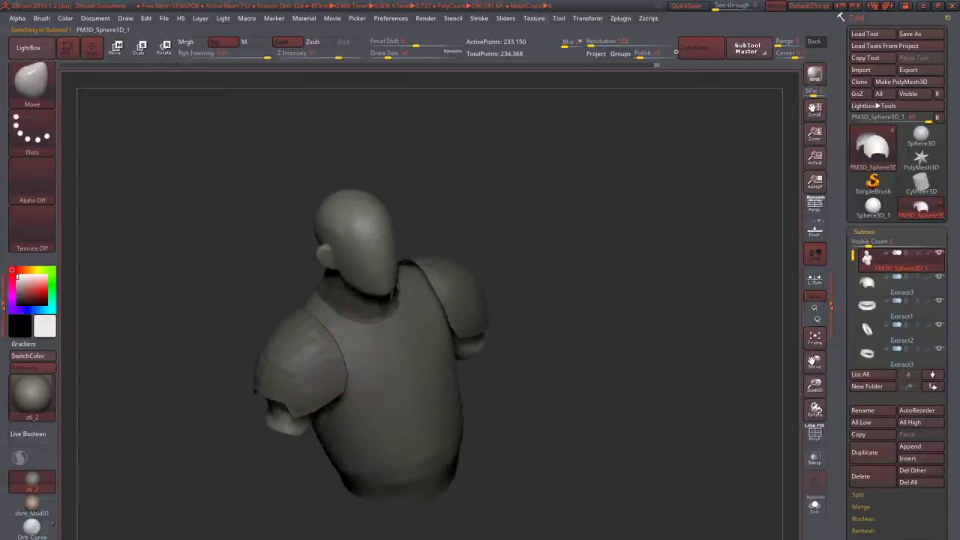
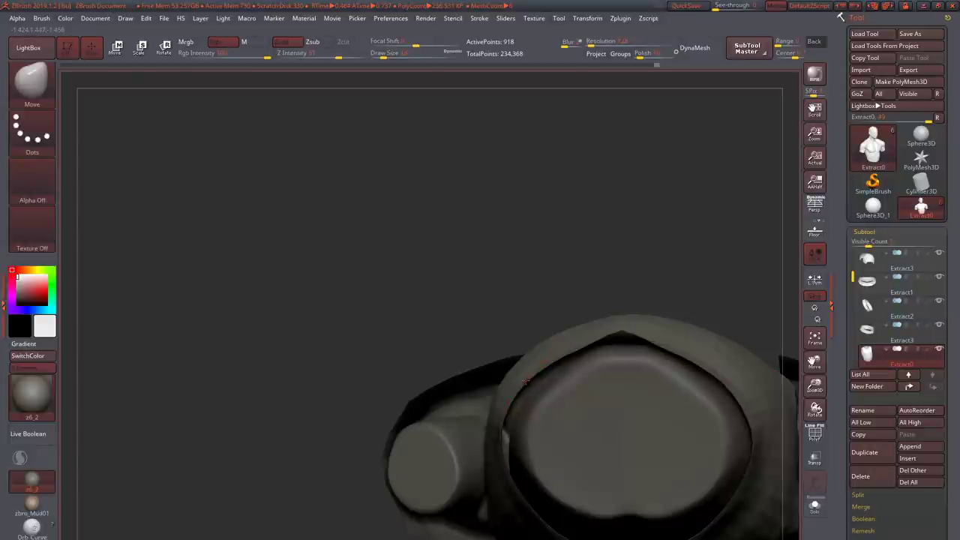
- Reshape the vest's lower rim with the Move brush, evening out its band around the front, sides and back of the waist
{"action": "mouse_move", "coordinate": [525, 381]}
{"action": "left_mouse_down"}
{"action": "mouse_move", "coordinate": [513, 434]}
{"action": "mouse_move", "coordinate": [521, 459]}
{"action": "mouse_move", "coordinate": [512, 418]}
{"action": "mouse_move", "coordinate": [523, 322]}
{"action": "mouse_move", "coordinate": [517, 356]}
{"action": "mouse_move", "coordinate": [504, 323]}
{"action": "mouse_move", "coordinate": [474, 371]}
{"action": "mouse_move", "coordinate": [455, 364]}
{"action": "mouse_move", "coordinate": [461, 328]}
{"action": "left_mouse_up"}
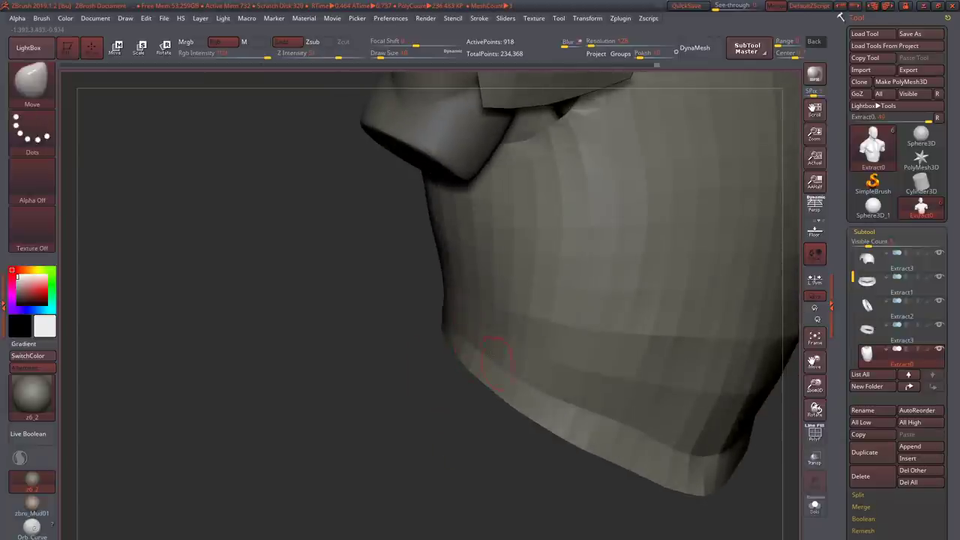
{"action": "left_click_drag", "start_coordinate": [536, 397], "coordinate": [622, 398]}
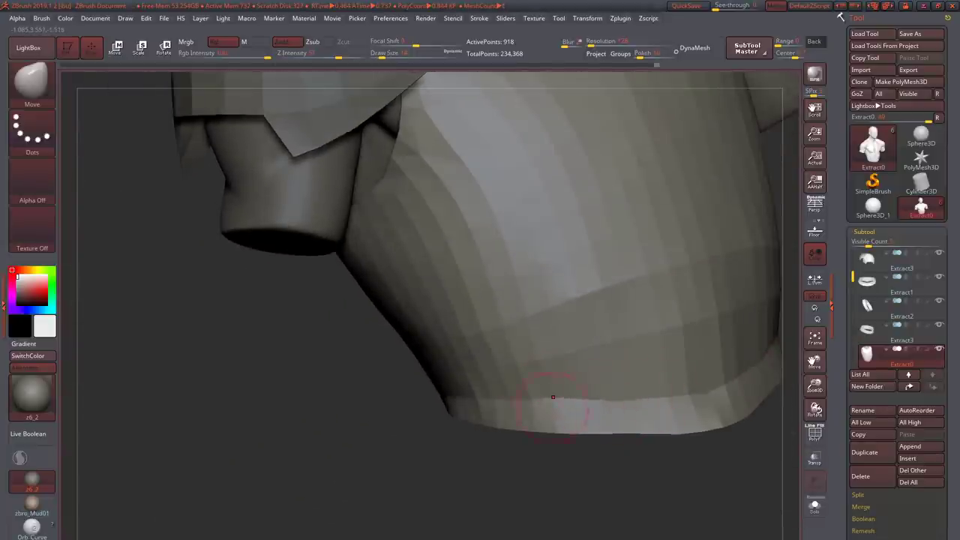
{"action": "mouse_move", "coordinate": [553, 397]}
{"action": "left_mouse_down"}
{"action": "mouse_move", "coordinate": [396, 365]}
{"action": "mouse_move", "coordinate": [424, 387]}
{"action": "mouse_move", "coordinate": [440, 366]}
{"action": "mouse_move", "coordinate": [439, 384]}
{"action": "mouse_move", "coordinate": [450, 351]}
{"action": "mouse_move", "coordinate": [380, 398]}
{"action": "mouse_move", "coordinate": [411, 369]}
{"action": "mouse_move", "coordinate": [435, 387]}
{"action": "mouse_move", "coordinate": [368, 400]}
{"action": "mouse_move", "coordinate": [365, 370]}
{"action": "mouse_move", "coordinate": [326, 360]}
{"action": "mouse_move", "coordinate": [334, 397]}
{"action": "mouse_move", "coordinate": [306, 431]}
{"action": "mouse_move", "coordinate": [332, 439]}
{"action": "mouse_move", "coordinate": [337, 471]}
{"action": "mouse_move", "coordinate": [333, 386]}
{"action": "mouse_move", "coordinate": [317, 386]}
{"action": "mouse_move", "coordinate": [320, 367]}
{"action": "mouse_move", "coordinate": [332, 397]}
{"action": "mouse_move", "coordinate": [311, 350]}
{"action": "mouse_move", "coordinate": [358, 367]}
{"action": "mouse_move", "coordinate": [328, 364]}
{"action": "mouse_move", "coordinate": [343, 343]}
{"action": "mouse_move", "coordinate": [407, 409]}
{"action": "mouse_move", "coordinate": [438, 377]}
{"action": "left_mouse_up"}
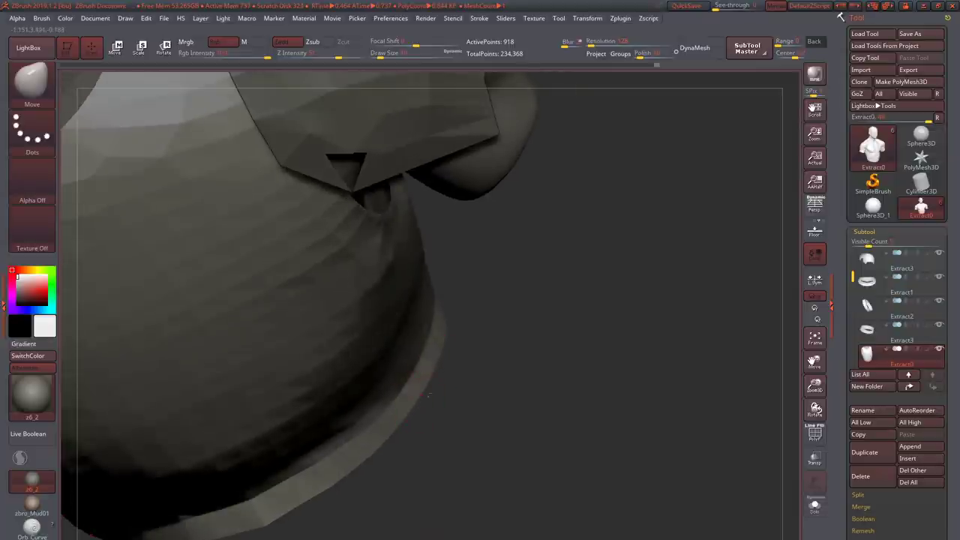
{"action": "left_click_drag", "start_coordinate": [415, 412], "coordinate": [435, 391]}
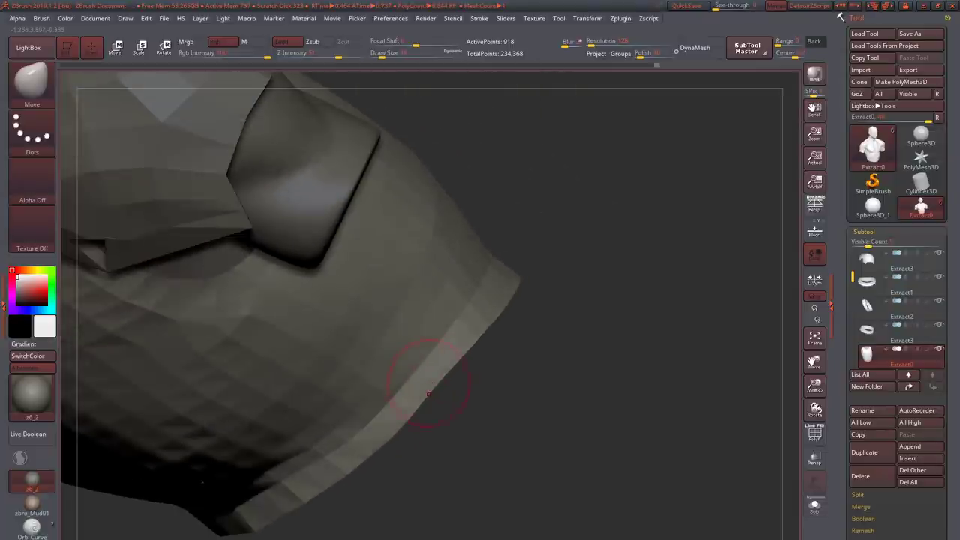
{"action": "mouse_move", "coordinate": [488, 305]}
{"action": "left_mouse_down"}
{"action": "mouse_move", "coordinate": [451, 346]}
{"action": "mouse_move", "coordinate": [492, 308]}
{"action": "left_mouse_up"}
{"action": "mouse_move", "coordinate": [494, 267]}
{"action": "left_mouse_down"}
{"action": "mouse_move", "coordinate": [471, 289]}
{"action": "mouse_move", "coordinate": [479, 294]}
{"action": "left_mouse_up"}
{"action": "mouse_move", "coordinate": [492, 240]}
{"action": "left_mouse_down"}
{"action": "mouse_move", "coordinate": [464, 288]}
{"action": "mouse_move", "coordinate": [455, 267]}
{"action": "mouse_move", "coordinate": [435, 386]}
{"action": "mouse_move", "coordinate": [480, 446]}
{"action": "mouse_move", "coordinate": [403, 426]}
{"action": "mouse_move", "coordinate": [428, 431]}
{"action": "left_mouse_up"}
{"action": "key", "text": "f"}
{"action": "key", "text": "f"}
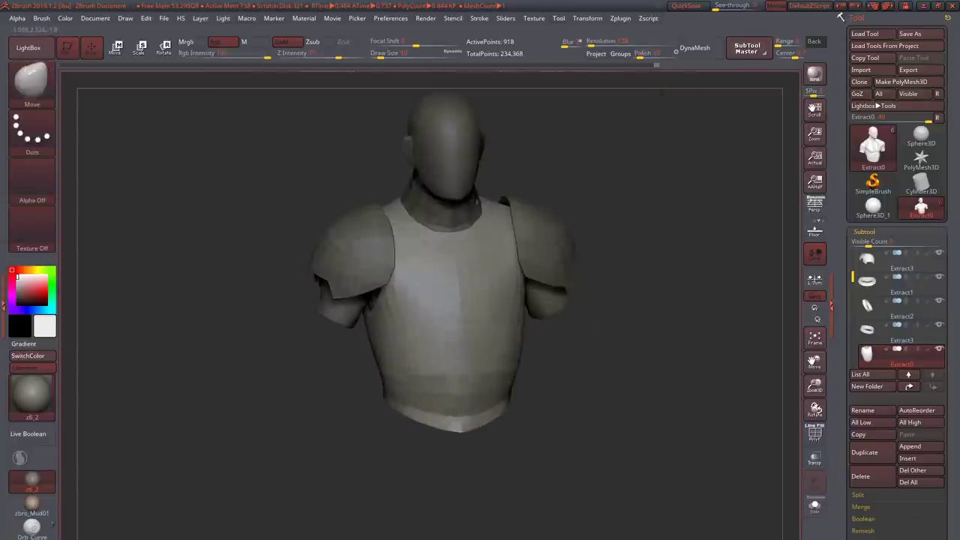
{"action": "left_click_drag", "start_coordinate": [405, 363], "coordinate": [387, 347]}
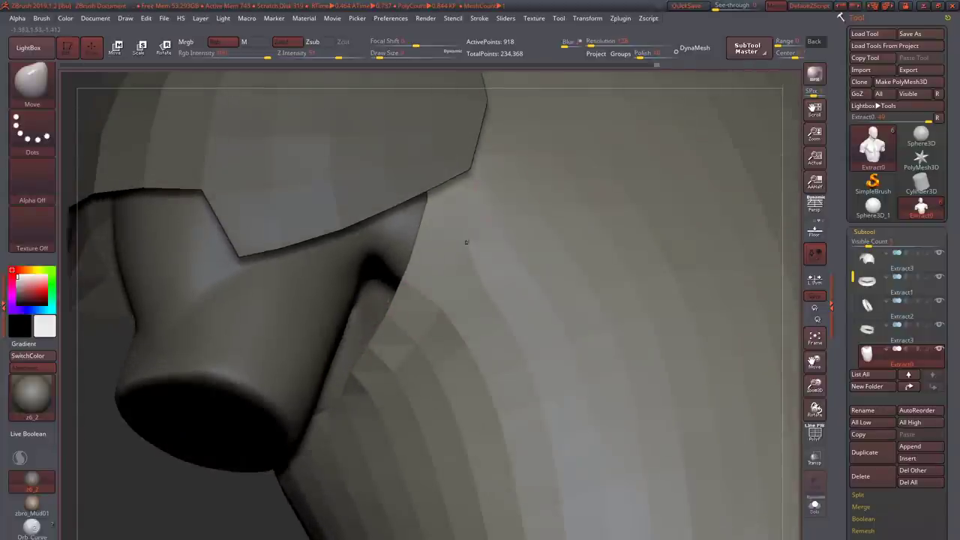
- Try to decimate the vest to about 10.9% with Decimation Master
{"action": "left_click", "coordinate": [621, 18]}
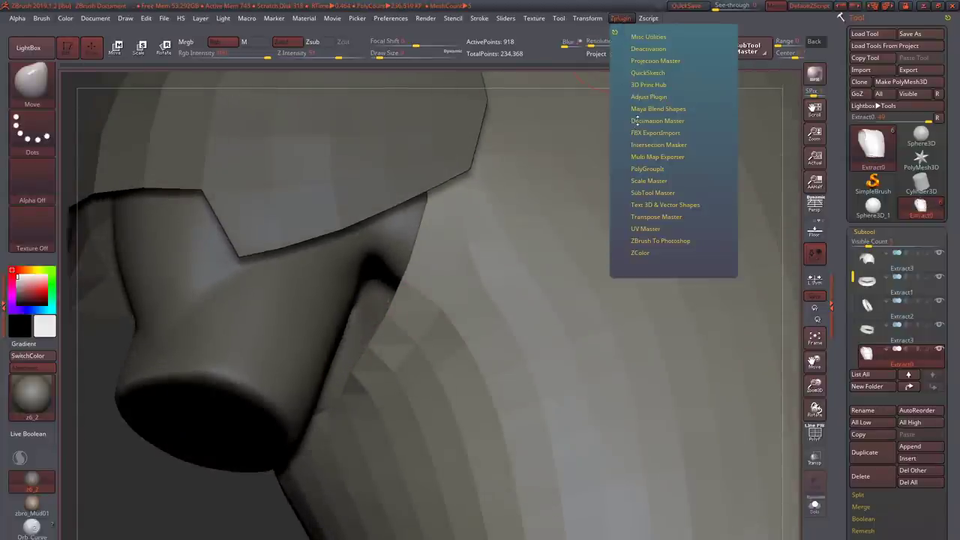
{"action": "left_click", "coordinate": [635, 120]}
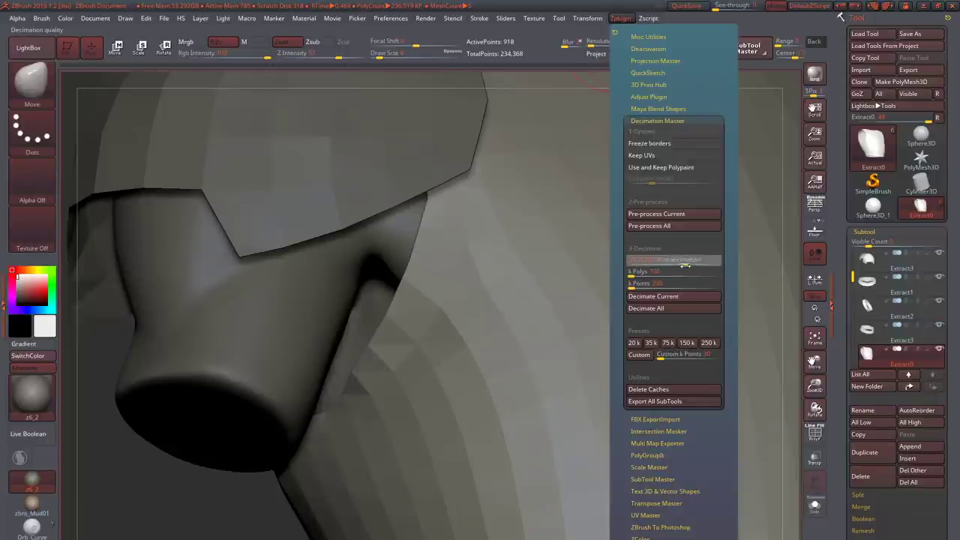
{"action": "left_click_drag", "start_coordinate": [641, 266], "coordinate": [641, 266]}
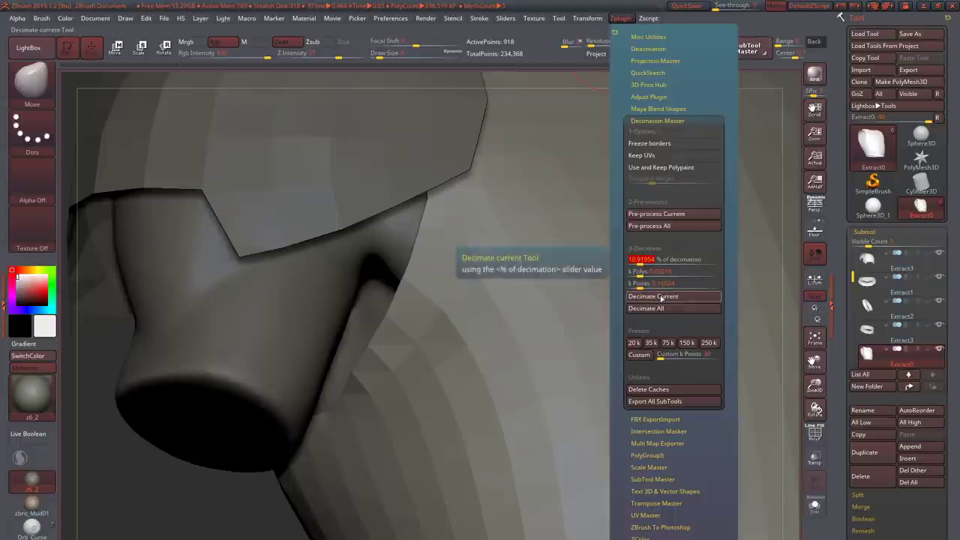
- Reshape the vest's armhole edge beneath the arm with the Move brush, working on the front and the back
{"action": "key", "text": "f"}
{"action": "right_click_drag", "start_coordinate": [466, 242], "coordinate": [455, 258]}
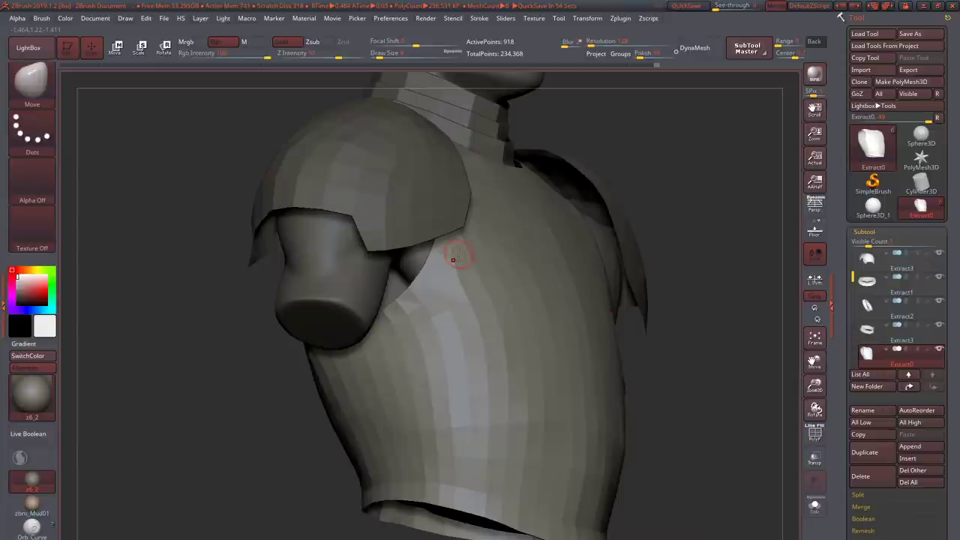
{"action": "mouse_move", "coordinate": [454, 260]}
{"action": "right_mouse_down"}
{"action": "mouse_move", "coordinate": [439, 332]}
{"action": "mouse_move", "coordinate": [428, 298]}
{"action": "mouse_move", "coordinate": [450, 253]}
{"action": "mouse_move", "coordinate": [386, 317]}
{"action": "mouse_move", "coordinate": [391, 277]}
{"action": "mouse_move", "coordinate": [350, 303]}
{"action": "right_mouse_up"}
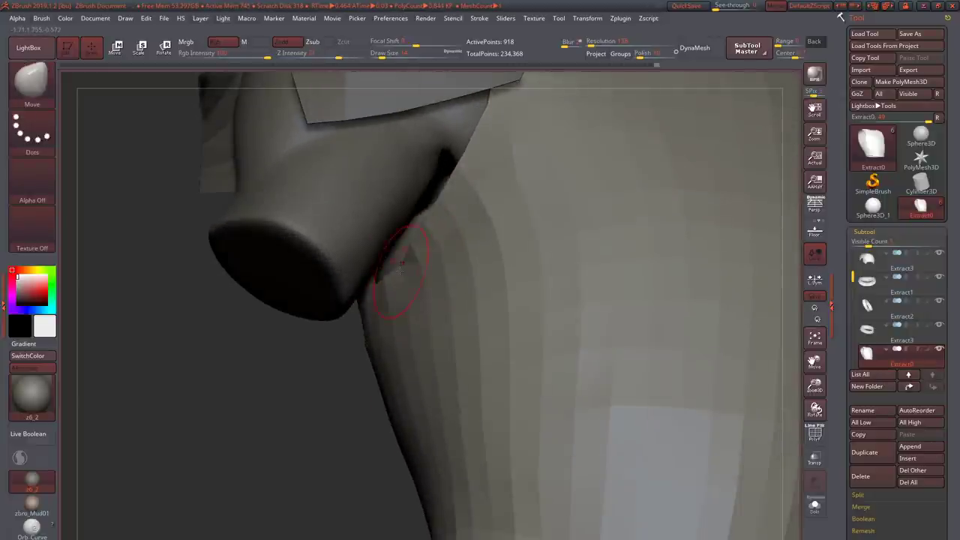
{"action": "mouse_move", "coordinate": [373, 267]}
{"action": "right_mouse_down"}
{"action": "mouse_move", "coordinate": [408, 300]}
{"action": "mouse_move", "coordinate": [394, 309]}
{"action": "mouse_move", "coordinate": [408, 322]}
{"action": "mouse_move", "coordinate": [367, 326]}
{"action": "mouse_move", "coordinate": [315, 279]}
{"action": "mouse_move", "coordinate": [369, 284]}
{"action": "mouse_move", "coordinate": [330, 289]}
{"action": "mouse_move", "coordinate": [442, 302]}
{"action": "mouse_move", "coordinate": [369, 280]}
{"action": "mouse_move", "coordinate": [383, 277]}
{"action": "mouse_move", "coordinate": [398, 303]}
{"action": "mouse_move", "coordinate": [367, 294]}
{"action": "mouse_move", "coordinate": [339, 259]}
{"action": "mouse_move", "coordinate": [282, 270]}
{"action": "mouse_move", "coordinate": [308, 309]}
{"action": "mouse_move", "coordinate": [321, 282]}
{"action": "mouse_move", "coordinate": [300, 253]}
{"action": "mouse_move", "coordinate": [284, 273]}
{"action": "mouse_move", "coordinate": [350, 285]}
{"action": "mouse_move", "coordinate": [364, 262]}
{"action": "mouse_move", "coordinate": [388, 296]}
{"action": "mouse_move", "coordinate": [439, 314]}
{"action": "mouse_move", "coordinate": [358, 289]}
{"action": "mouse_move", "coordinate": [407, 321]}
{"action": "mouse_move", "coordinate": [382, 307]}
{"action": "mouse_move", "coordinate": [390, 315]}
{"action": "mouse_move", "coordinate": [364, 363]}
{"action": "mouse_move", "coordinate": [393, 322]}
{"action": "mouse_move", "coordinate": [327, 297]}
{"action": "mouse_move", "coordinate": [349, 321]}
{"action": "mouse_move", "coordinate": [329, 345]}
{"action": "mouse_move", "coordinate": [225, 285]}
{"action": "right_mouse_up"}
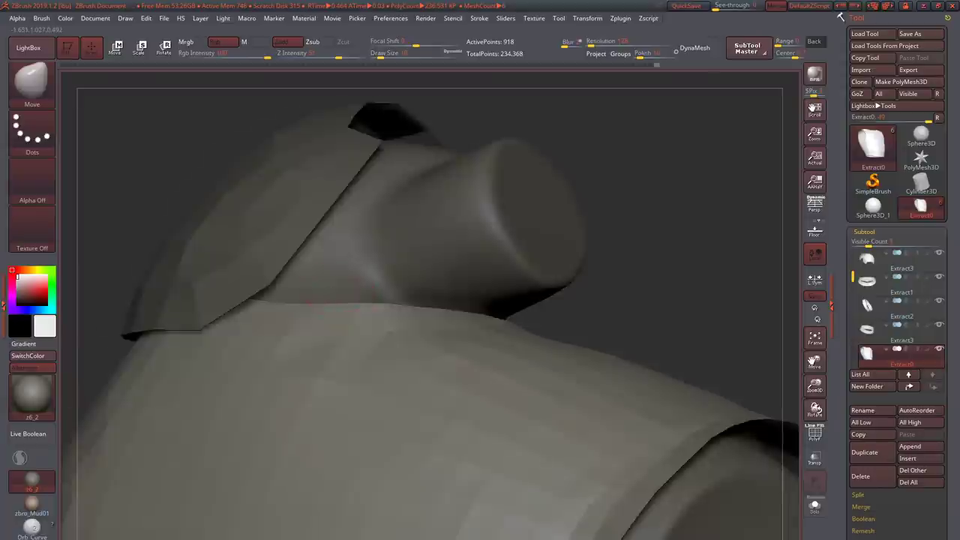
{"action": "mouse_move", "coordinate": [309, 301]}
{"action": "right_mouse_down"}
{"action": "mouse_move", "coordinate": [300, 343]}
{"action": "mouse_move", "coordinate": [303, 306]}
{"action": "right_mouse_up"}
{"action": "right_click_drag", "start_coordinate": [328, 345], "coordinate": [450, 274]}
- Hide the shoulder pads and pull the vest's exposed armhole edge into an even curve around the shoulder
{"action": "left_click", "coordinate": [427, 275], "text": "alt"}
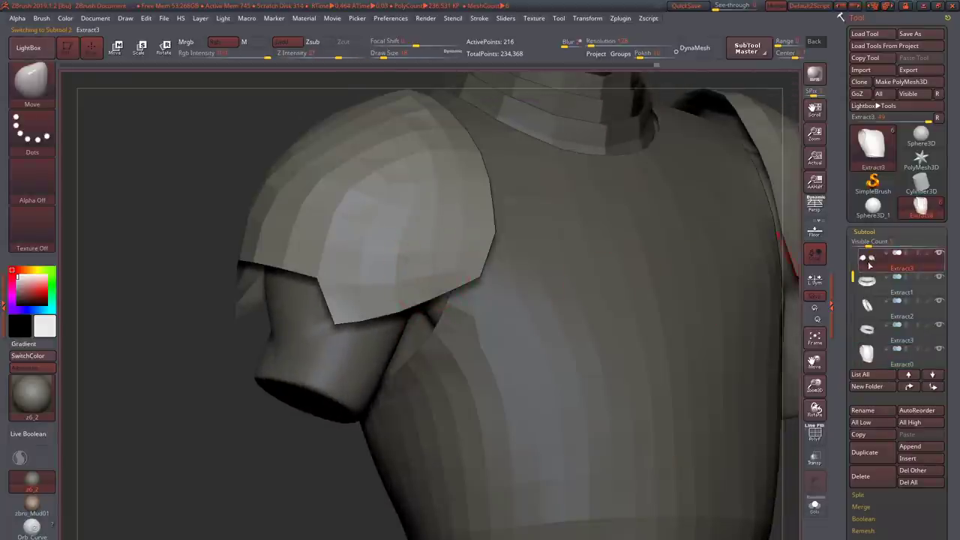
{"action": "left_click", "coordinate": [480, 322], "text": "alt"}
{"action": "right_click_drag", "start_coordinate": [467, 286], "coordinate": [459, 341]}
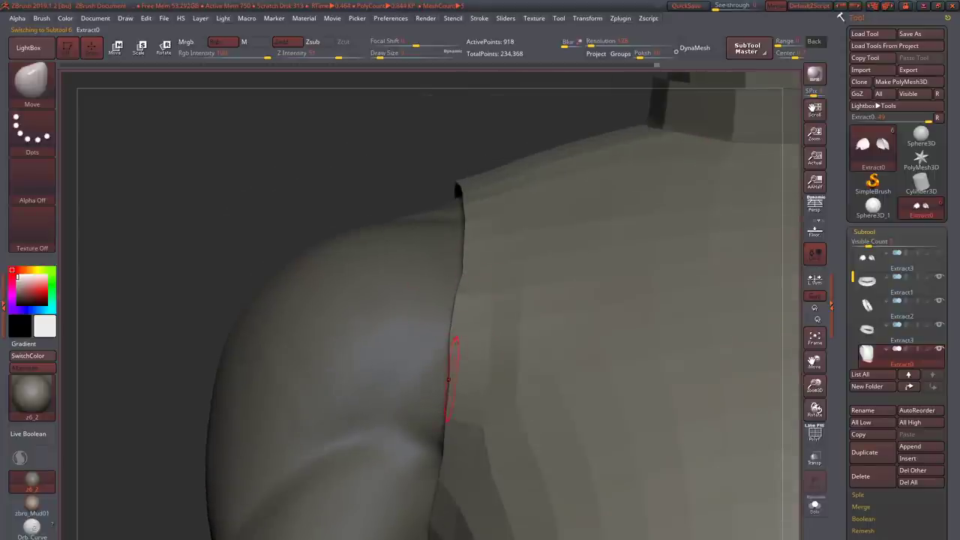
{"action": "right_click_drag", "start_coordinate": [448, 380], "coordinate": [475, 330]}
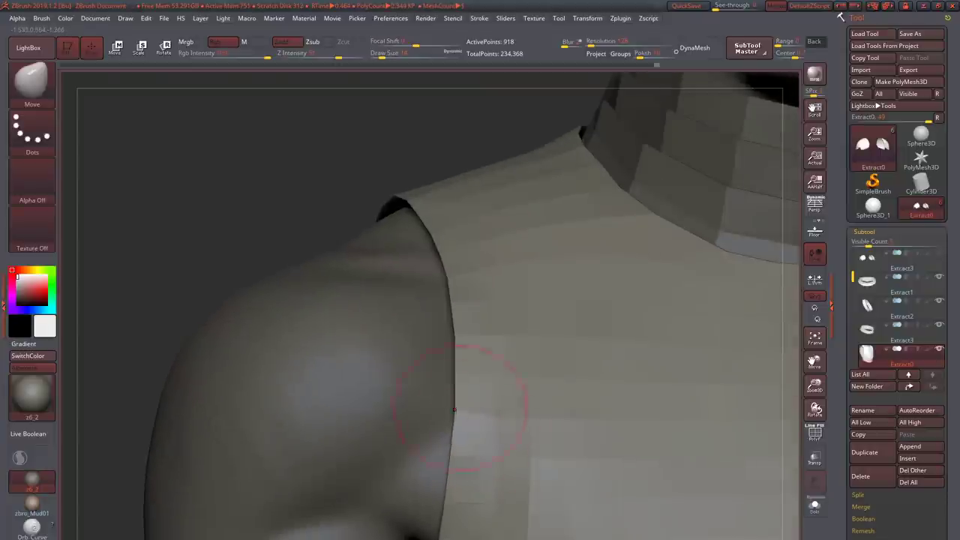
{"action": "right_click_drag", "start_coordinate": [493, 332], "coordinate": [462, 323]}
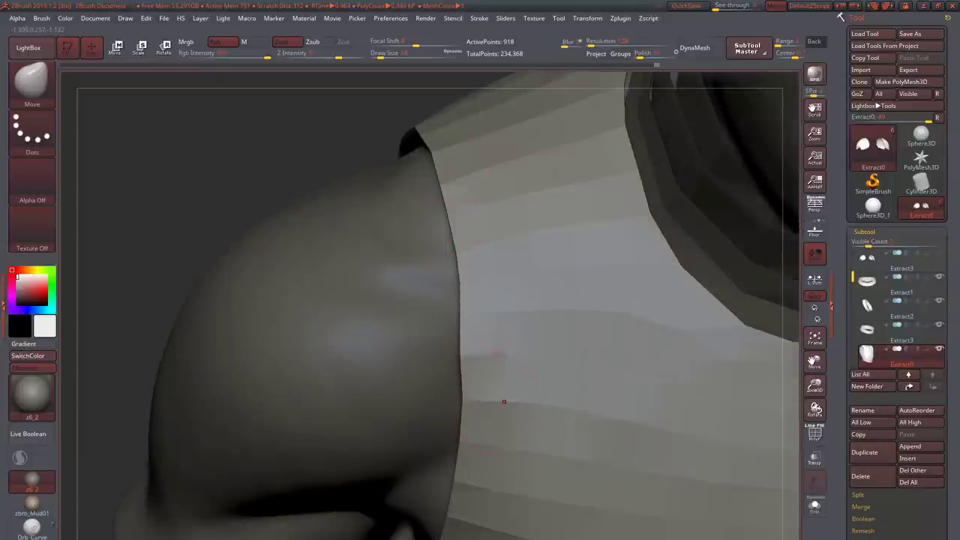
{"action": "right_click_drag", "start_coordinate": [504, 402], "coordinate": [462, 330]}
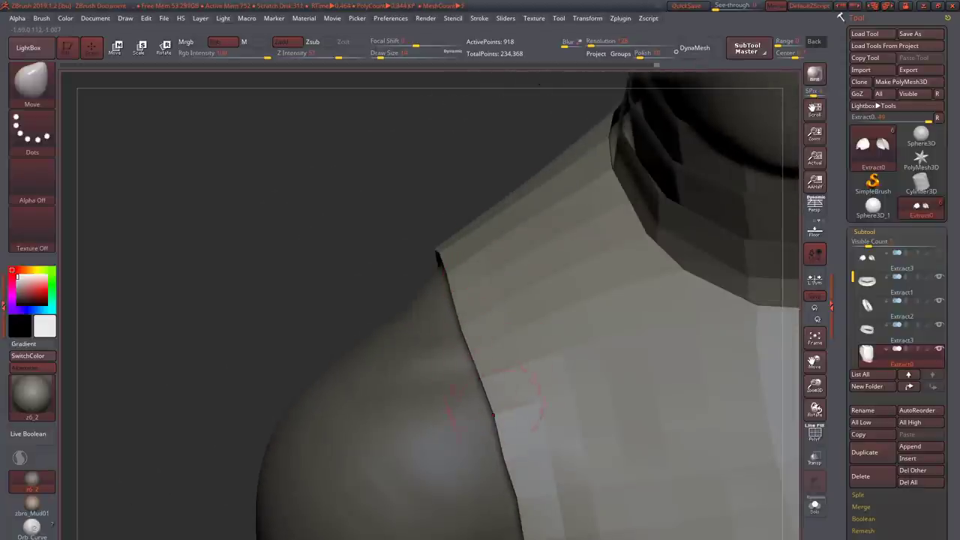
{"action": "mouse_move", "coordinate": [504, 459]}
{"action": "right_mouse_down"}
{"action": "mouse_move", "coordinate": [488, 435]}
{"action": "mouse_move", "coordinate": [326, 339]}
{"action": "mouse_move", "coordinate": [321, 300]}
{"action": "right_mouse_up"}
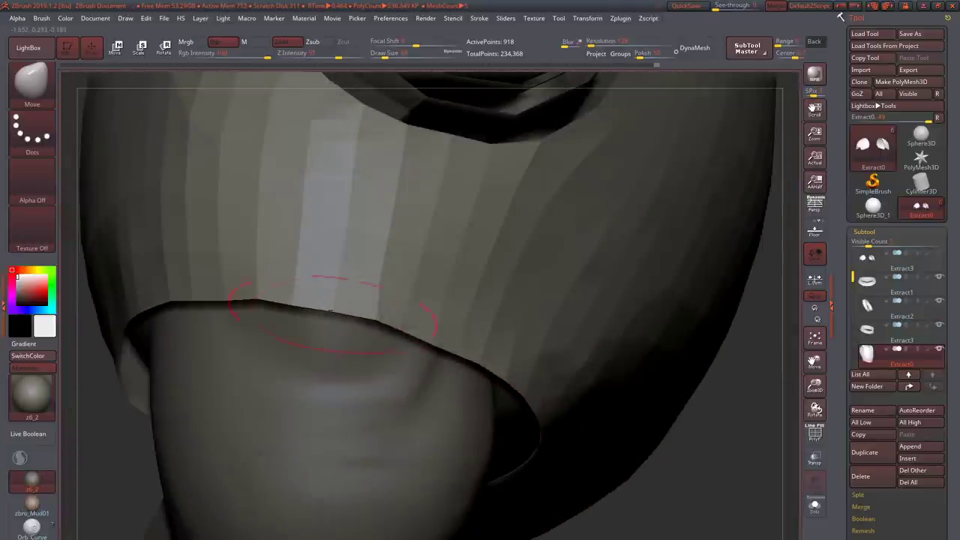
{"action": "right_click_drag", "start_coordinate": [257, 300], "coordinate": [150, 315]}
- Adjust the vest's surface beside the front of the armpit and across the upper chest with the Move brush
{"action": "key", "text": "f"}
{"action": "right_click_drag", "start_coordinate": [315, 292], "coordinate": [438, 257]}
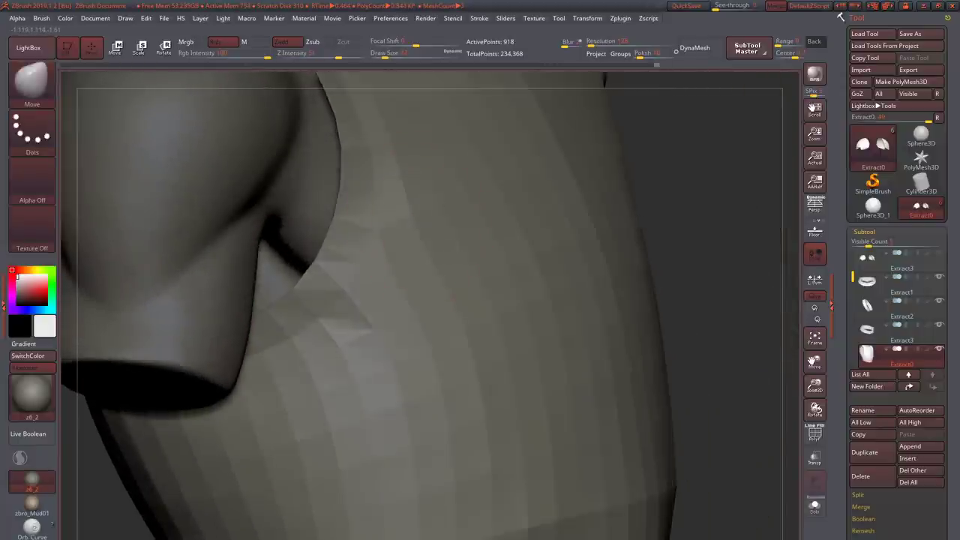
{"action": "right_click_drag", "start_coordinate": [430, 174], "coordinate": [454, 197]}
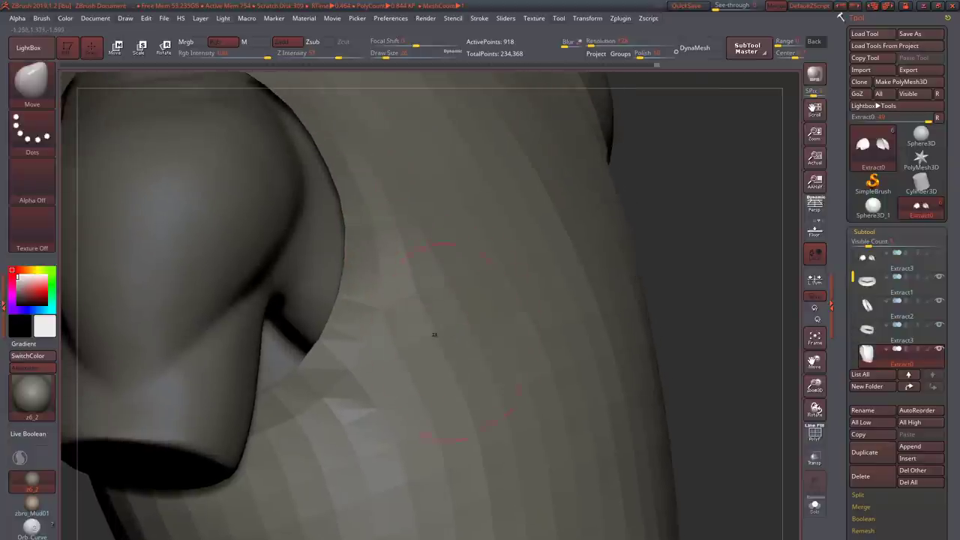
{"action": "right_click_drag", "start_coordinate": [434, 335], "coordinate": [450, 330]}
{"action": "mouse_move", "coordinate": [385, 407]}
{"action": "right_mouse_down"}
{"action": "mouse_move", "coordinate": [383, 356]}
{"action": "mouse_move", "coordinate": [404, 353]}
{"action": "right_mouse_up"}
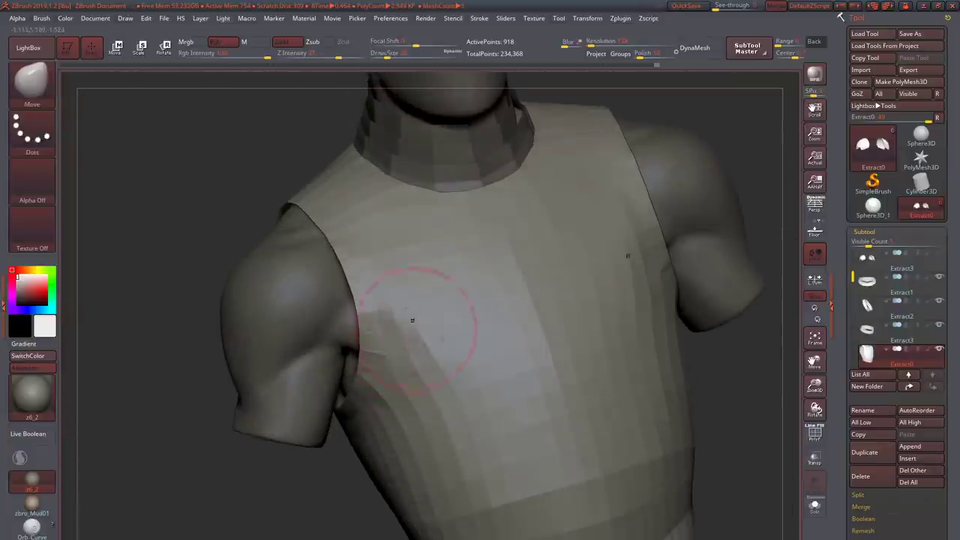
{"action": "mouse_move", "coordinate": [411, 321]}
{"action": "right_mouse_down"}
{"action": "mouse_move", "coordinate": [392, 273]}
{"action": "mouse_move", "coordinate": [391, 302]}
{"action": "right_mouse_up"}
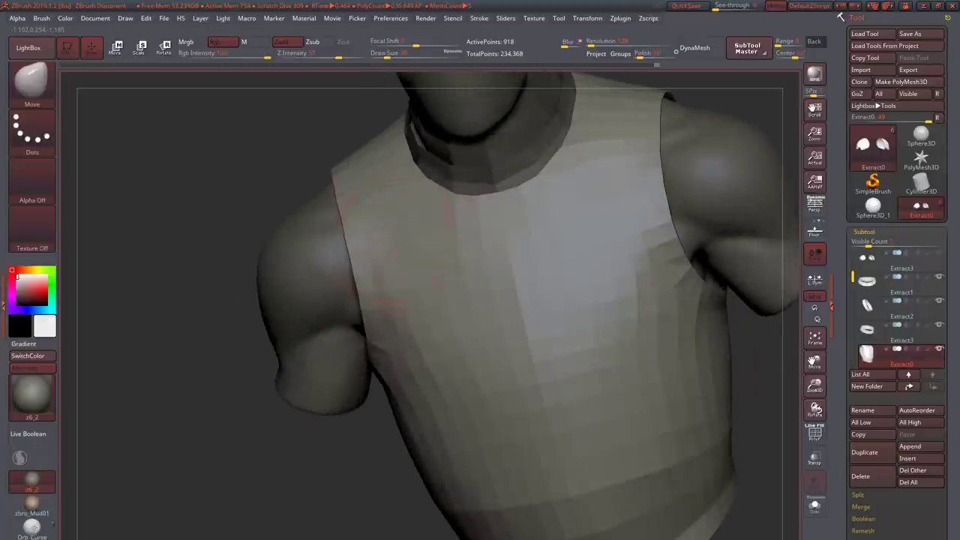
{"action": "mouse_move", "coordinate": [396, 247]}
{"action": "right_mouse_down"}
{"action": "mouse_move", "coordinate": [382, 278]}
{"action": "mouse_move", "coordinate": [379, 260]}
{"action": "mouse_move", "coordinate": [322, 269]}
{"action": "mouse_move", "coordinate": [418, 268]}
{"action": "mouse_move", "coordinate": [338, 334]}
{"action": "mouse_move", "coordinate": [342, 381]}
{"action": "right_mouse_up"}
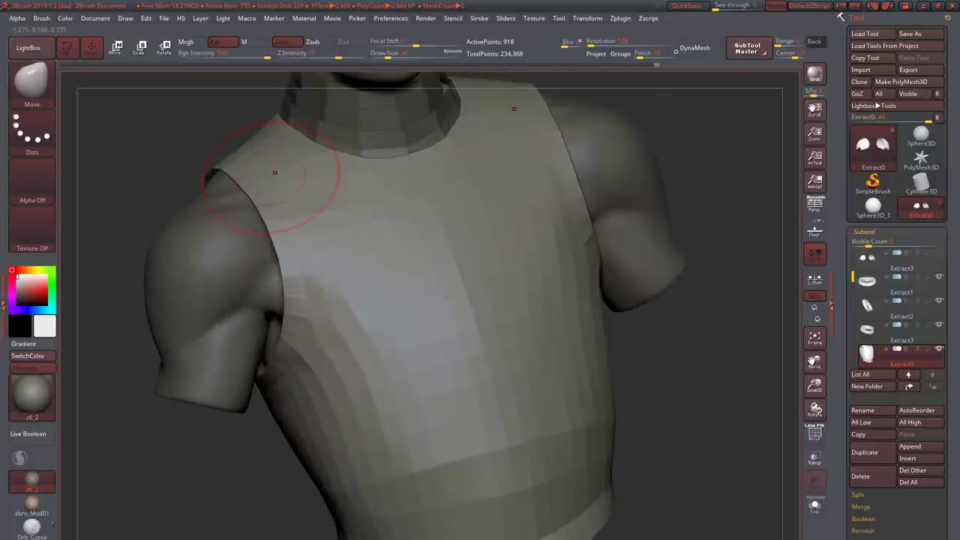
{"action": "mouse_move", "coordinate": [268, 183]}
{"action": "right_mouse_down"}
{"action": "mouse_move", "coordinate": [353, 351]}
{"action": "mouse_move", "coordinate": [405, 225]}
{"action": "mouse_move", "coordinate": [397, 278]}
{"action": "mouse_move", "coordinate": [421, 316]}
{"action": "mouse_move", "coordinate": [405, 334]}
{"action": "mouse_move", "coordinate": [324, 342]}
{"action": "mouse_move", "coordinate": [413, 365]}
{"action": "right_mouse_up"}
- Try the ClayBuildup brush on the vest's chest near the armhole and return to the Move brush
{"action": "key", "text": "b"}
{"action": "key", "text": "c"}
{"action": "key", "text": "b"}
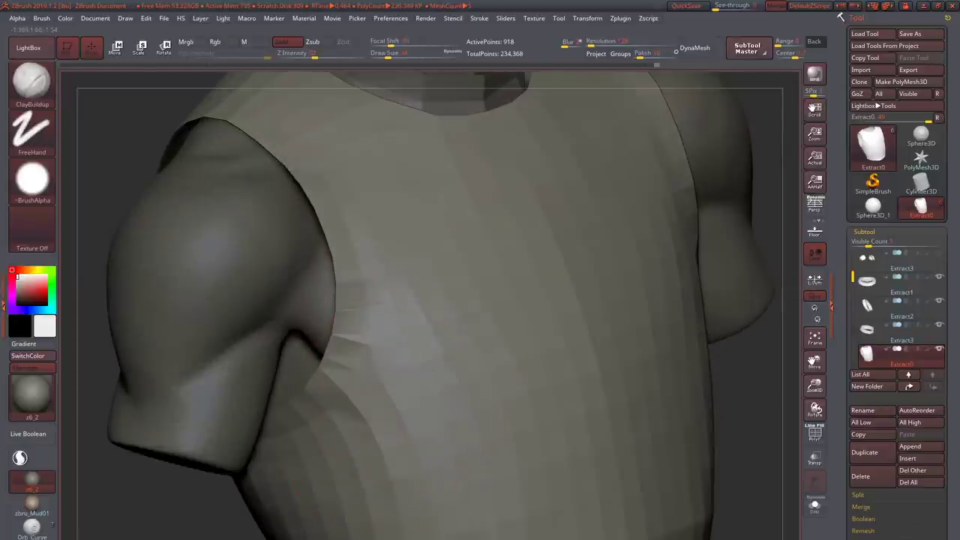
{"action": "right_click_drag", "start_coordinate": [403, 200], "coordinate": [430, 262]}
{"action": "key", "text": "b"}
{"action": "key", "text": "m"}
{"action": "key", "text": "v"}
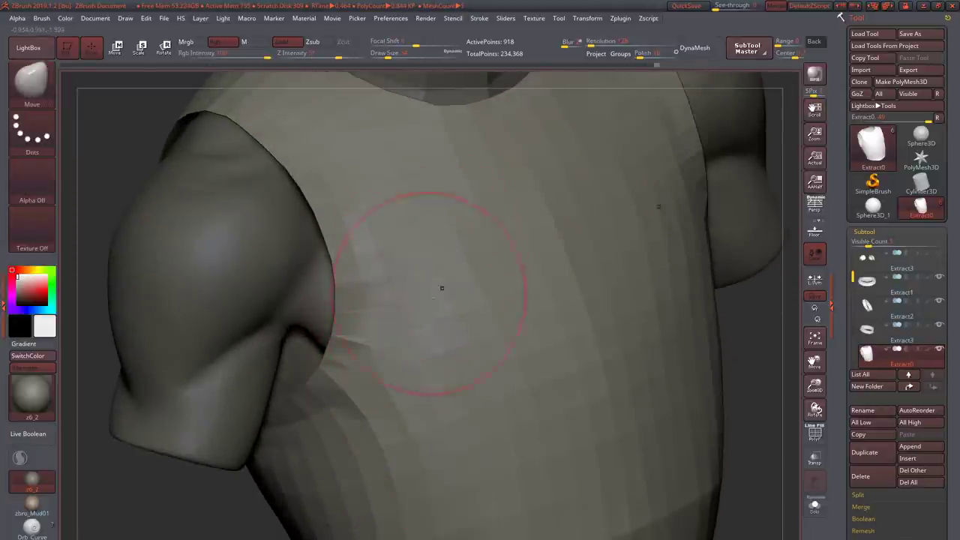
- Examine the UV Master unwrap options and the Multi Map Exporter's normal map settings
{"action": "key", "text": "f"}
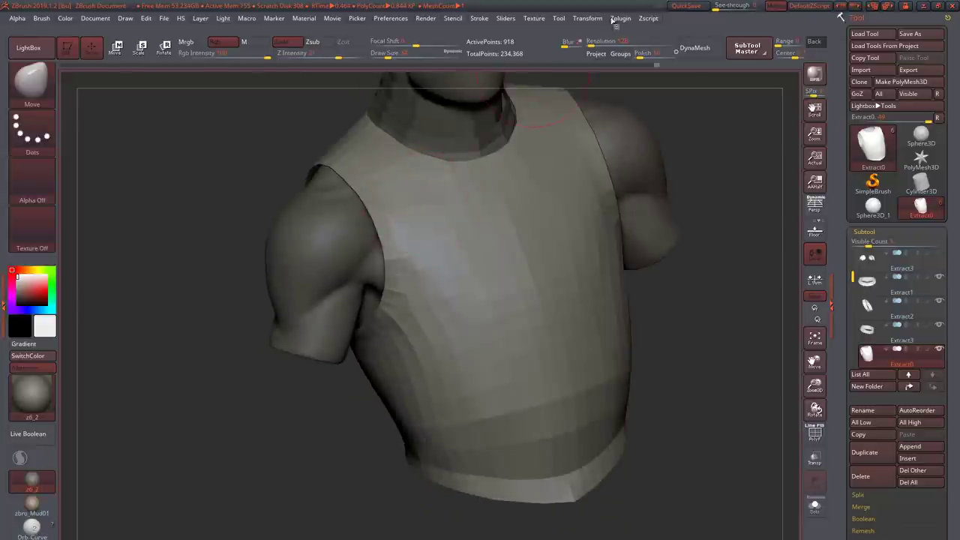
{"action": "right_click_drag", "start_coordinate": [618, 120], "coordinate": [615, 194]}
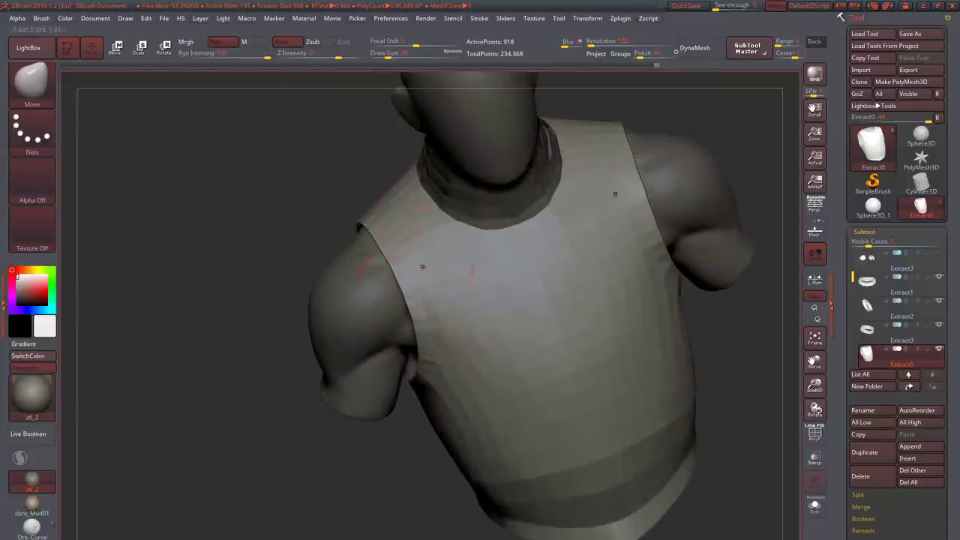
{"action": "left_click", "coordinate": [621, 18]}
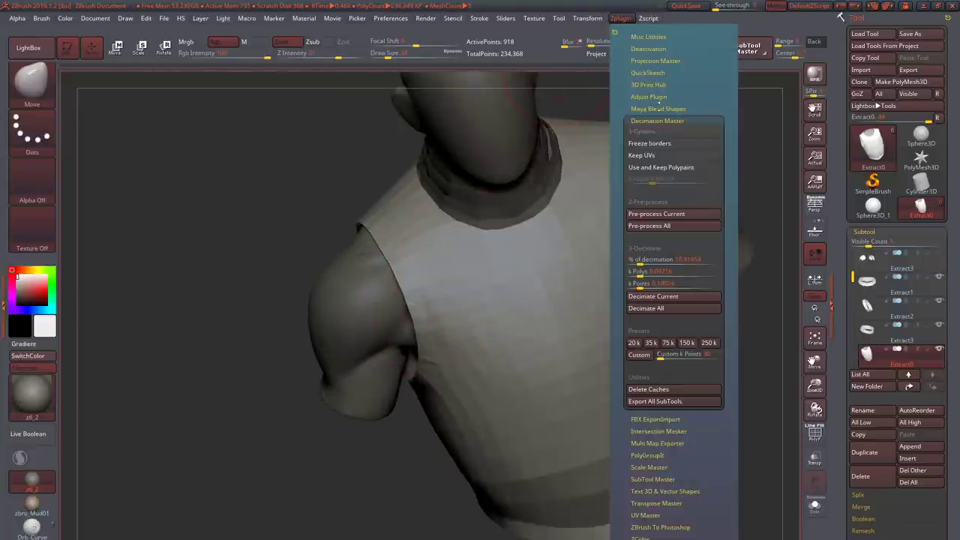
{"action": "left_click", "coordinate": [653, 496]}
{"action": "left_click", "coordinate": [621, 19]}
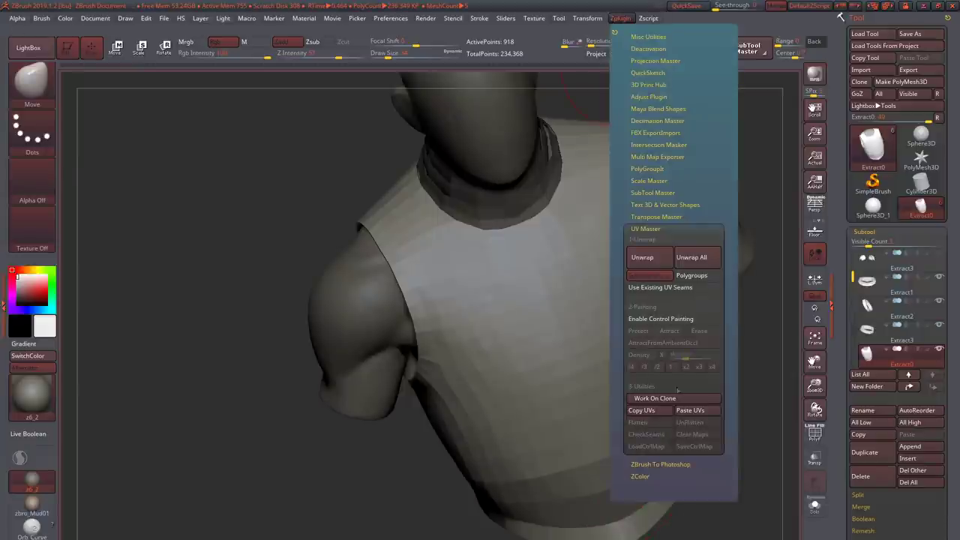
{"action": "right_click_drag", "start_coordinate": [571, 255], "coordinate": [487, 129]}
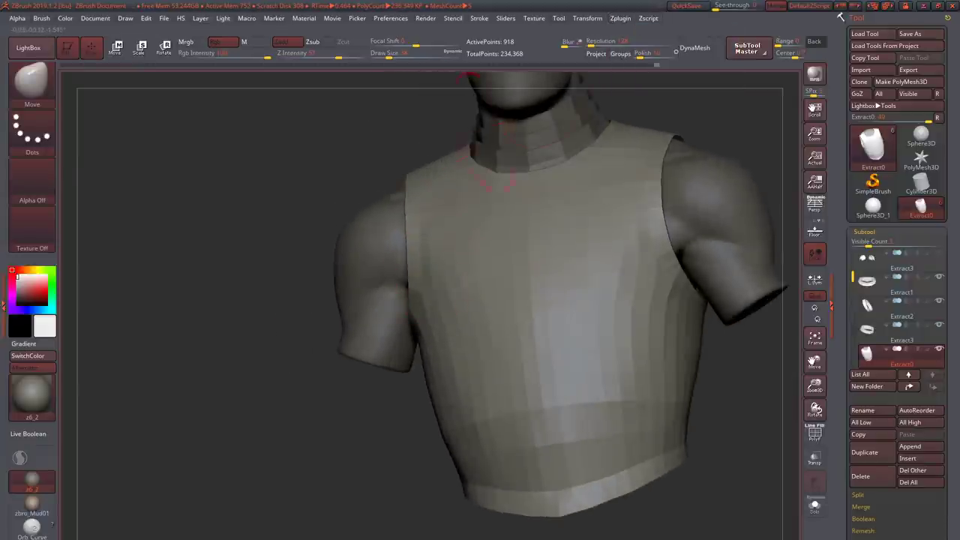
{"action": "left_click", "coordinate": [620, 19]}
{"action": "left_click", "coordinate": [659, 229]}
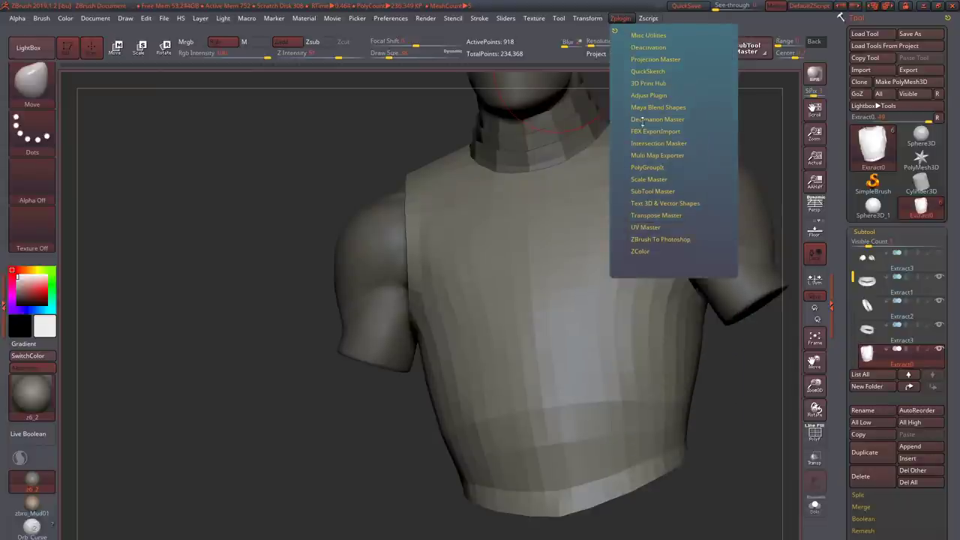
{"action": "left_click", "coordinate": [649, 156]}
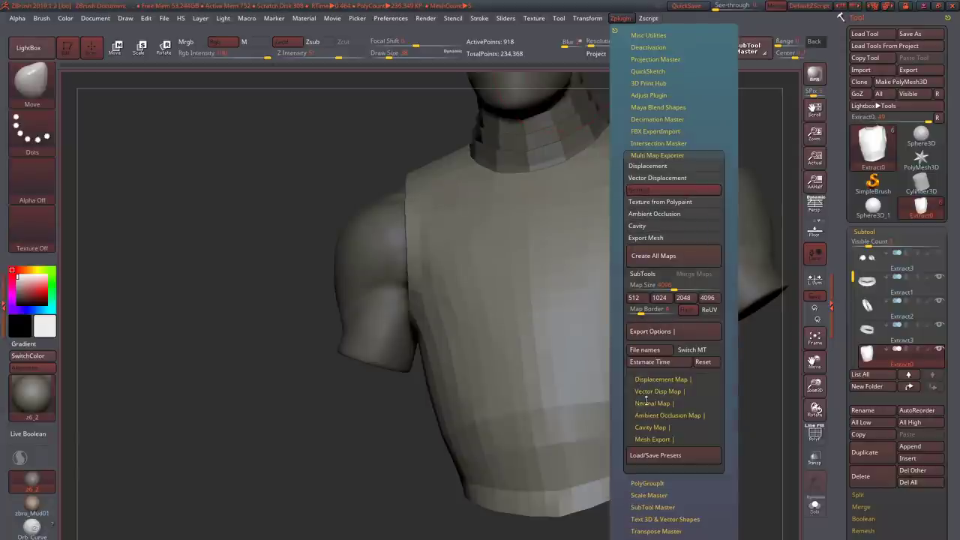
{"action": "left_click", "coordinate": [671, 333]}
{"action": "left_click", "coordinate": [645, 403]}
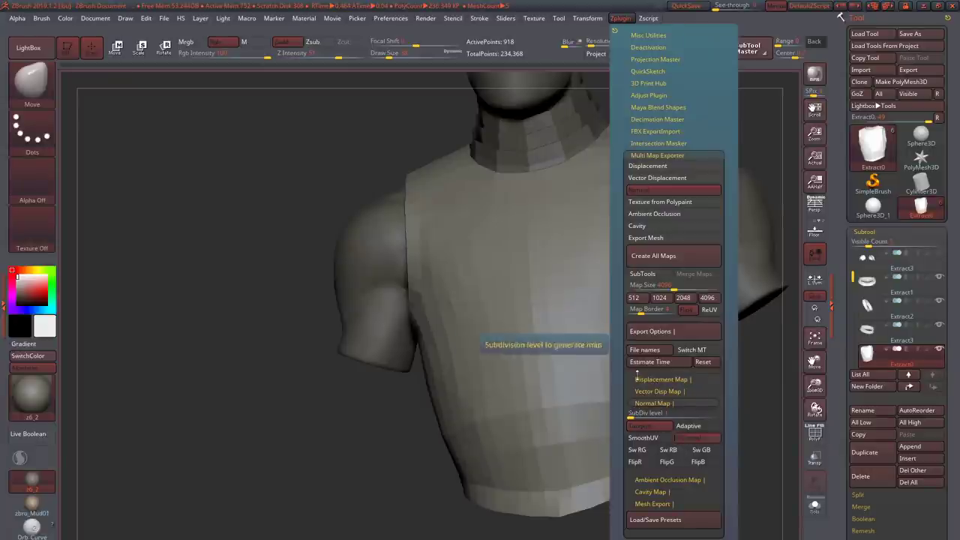
- Even out the creased facets on the vest beside the front armpit with the Move brush
{"action": "mouse_move", "coordinate": [751, 420]}
{"action": "left_mouse_down"}
{"action": "mouse_move", "coordinate": [429, 335]}
{"action": "mouse_move", "coordinate": [411, 367]}
{"action": "mouse_move", "coordinate": [439, 332]}
{"action": "mouse_move", "coordinate": [390, 294]}
{"action": "mouse_move", "coordinate": [405, 304]}
{"action": "mouse_move", "coordinate": [441, 267]}
{"action": "left_mouse_up"}
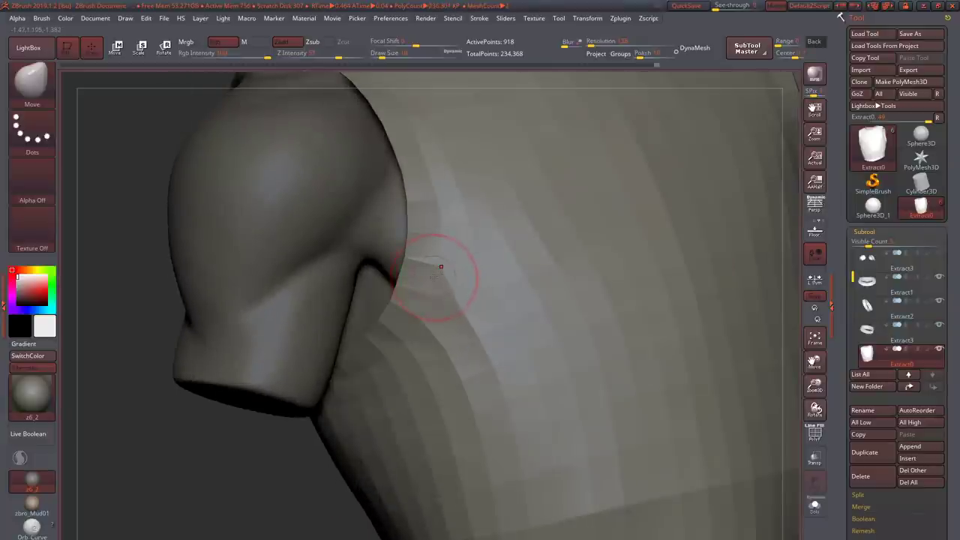
{"action": "mouse_move", "coordinate": [441, 266]}
{"action": "left_mouse_down"}
{"action": "mouse_move", "coordinate": [443, 227]}
{"action": "mouse_move", "coordinate": [468, 226]}
{"action": "mouse_move", "coordinate": [475, 252]}
{"action": "mouse_move", "coordinate": [484, 240]}
{"action": "left_mouse_up"}
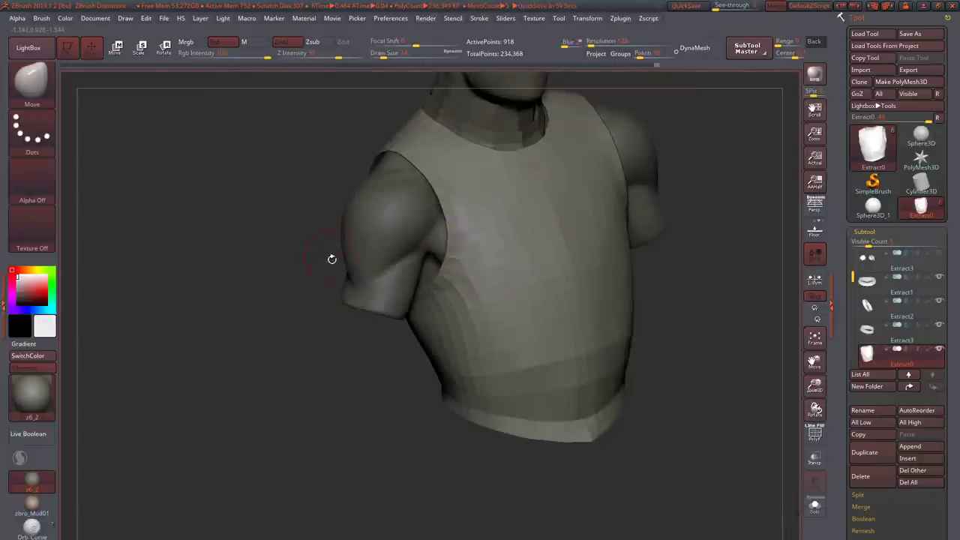
{"action": "left_click_drag", "start_coordinate": [331, 258], "coordinate": [443, 297]}
{"action": "left_click_drag", "start_coordinate": [390, 247], "coordinate": [427, 275]}
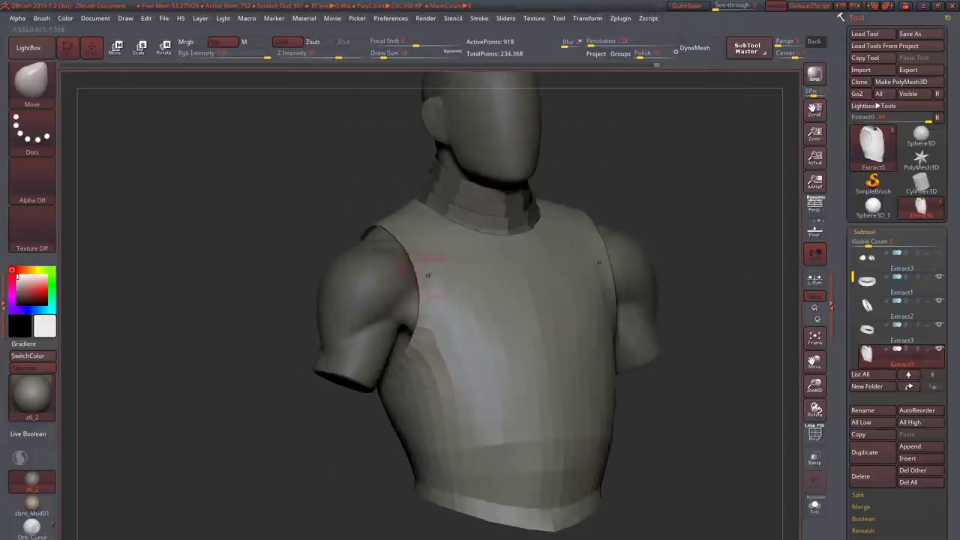
{"action": "left_click_drag", "start_coordinate": [496, 331], "coordinate": [540, 345]}
{"action": "left_click", "coordinate": [620, 18]}
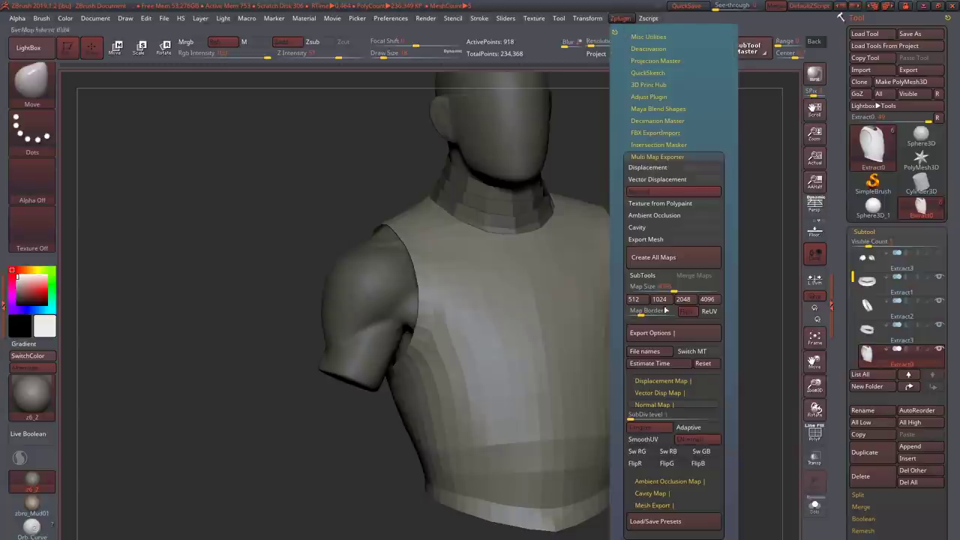
{"action": "scroll", "coordinate": [660, 225], "scroll_direction": "down", "scroll_amount": 1}
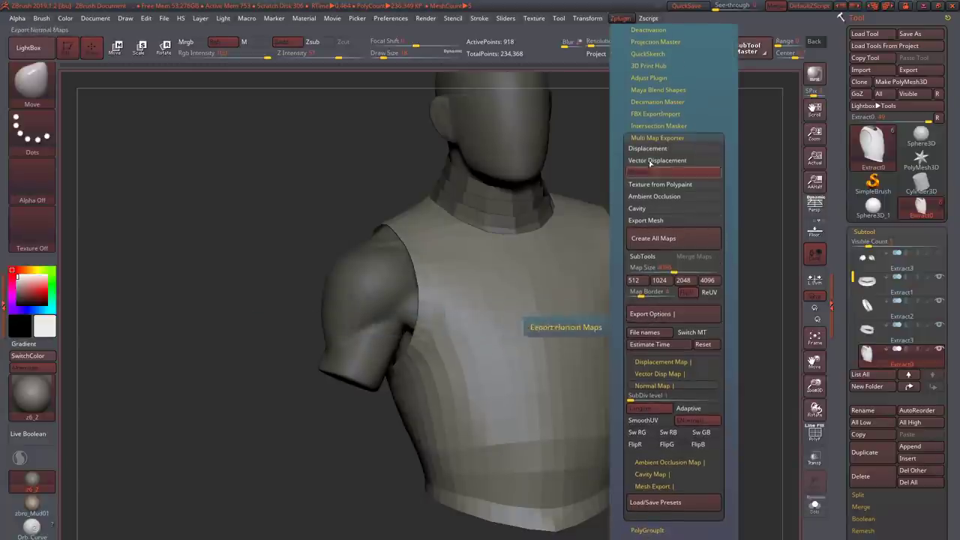
{"action": "left_click", "coordinate": [645, 138]}
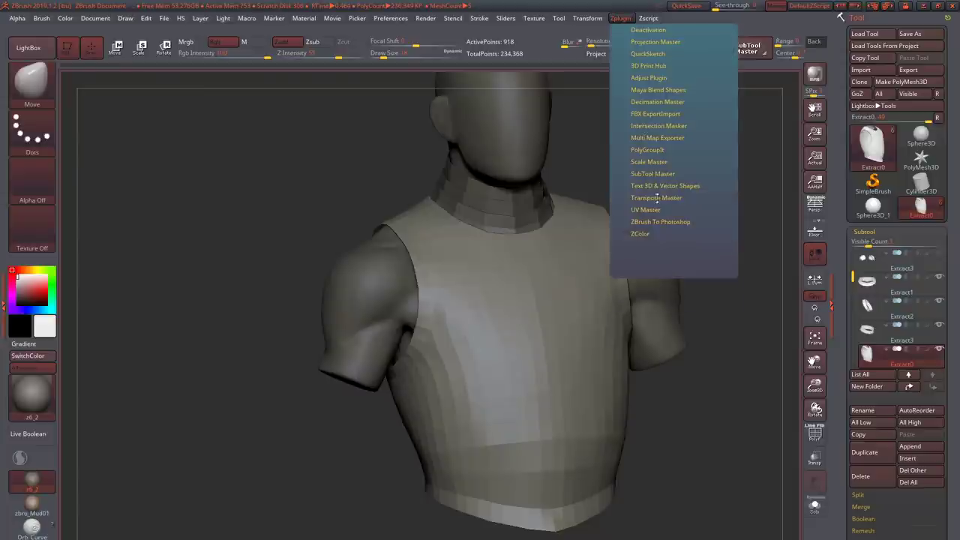
{"action": "left_click", "coordinate": [645, 101]}
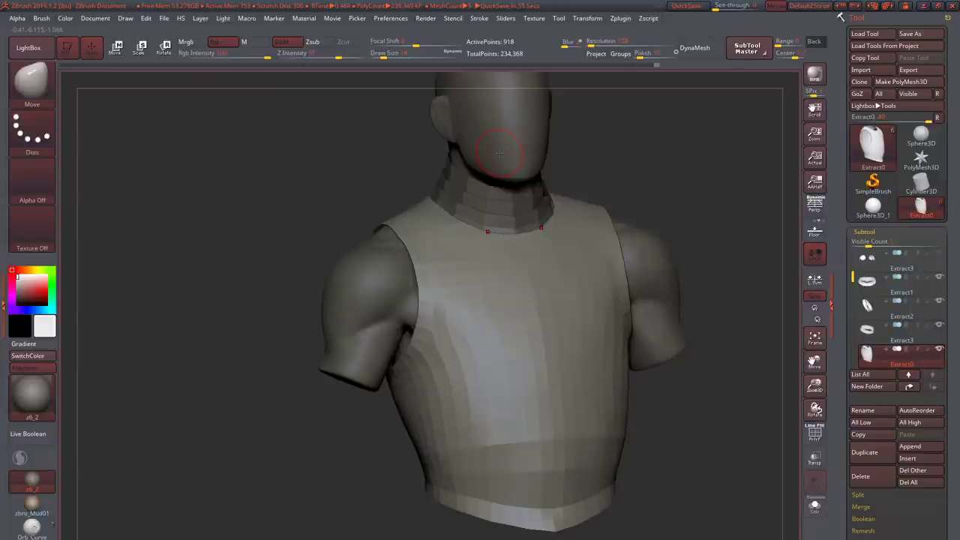
- Inspect the vest's armholes, sides and lower rim from the front, side and underneath
{"action": "right_click_drag", "start_coordinate": [499, 152], "coordinate": [256, 263]}
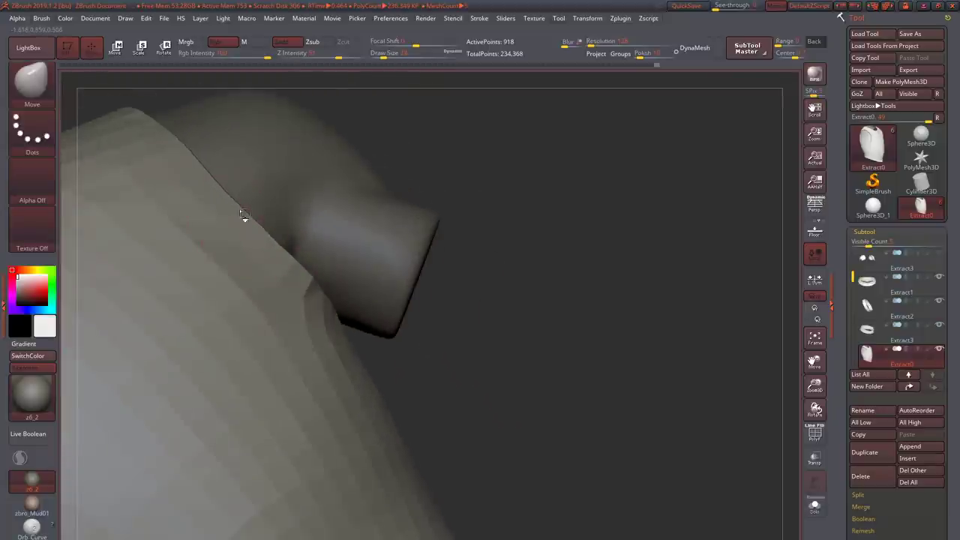
{"action": "mouse_move", "coordinate": [245, 215]}
{"action": "right_mouse_down"}
{"action": "mouse_move", "coordinate": [182, 197]}
{"action": "mouse_move", "coordinate": [234, 162]}
{"action": "mouse_move", "coordinate": [318, 330]}
{"action": "mouse_move", "coordinate": [398, 369]}
{"action": "mouse_move", "coordinate": [381, 337]}
{"action": "right_mouse_up"}
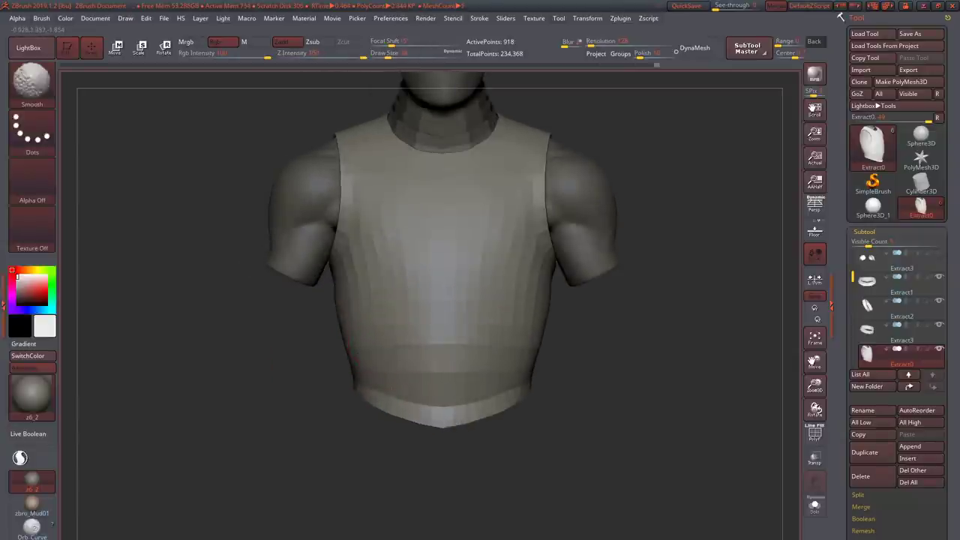
{"action": "mouse_move", "coordinate": [418, 302]}
{"action": "right_mouse_down"}
{"action": "mouse_move", "coordinate": [387, 383]}
{"action": "mouse_move", "coordinate": [400, 398]}
{"action": "mouse_move", "coordinate": [450, 391]}
{"action": "right_mouse_up"}
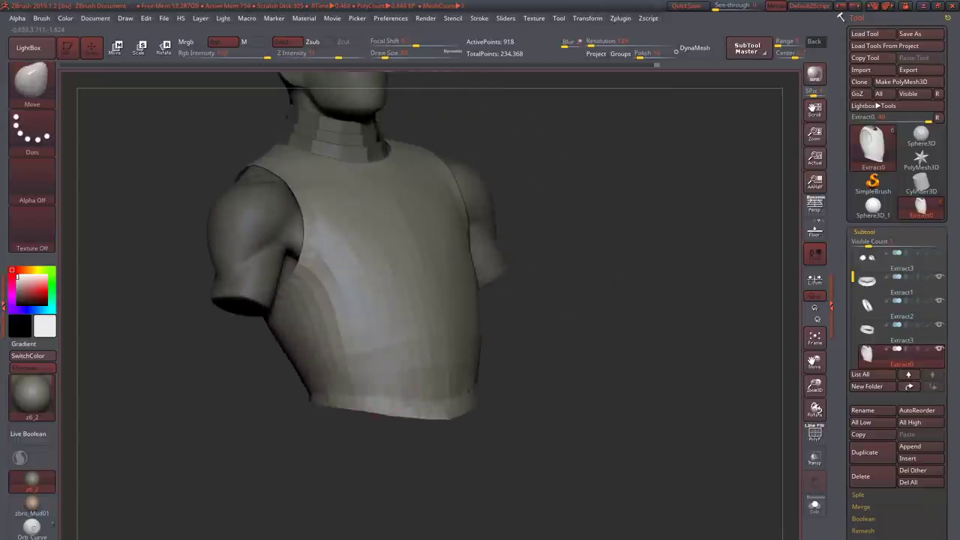
{"action": "right_click_drag", "start_coordinate": [388, 398], "coordinate": [528, 332], "text": "shift"}
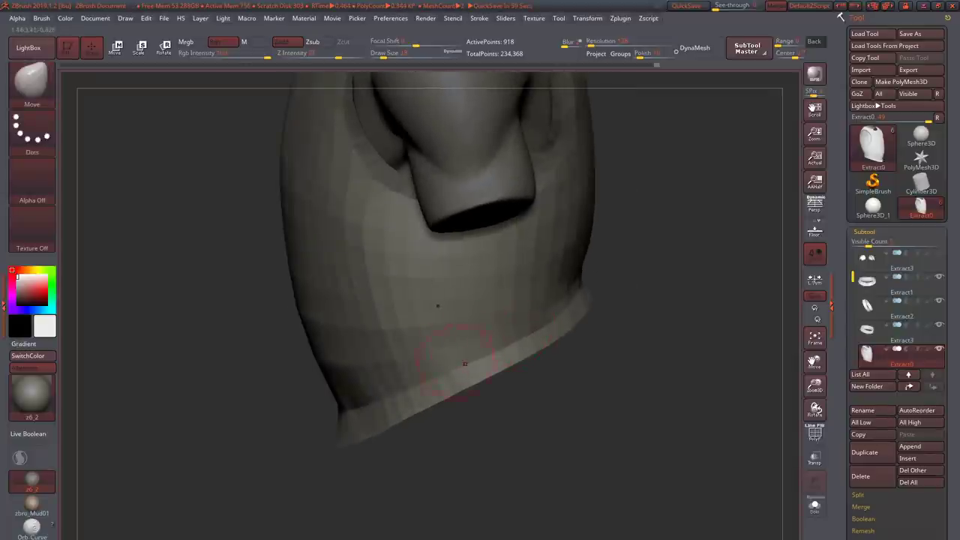
{"action": "right_click_drag", "start_coordinate": [464, 364], "coordinate": [366, 453]}
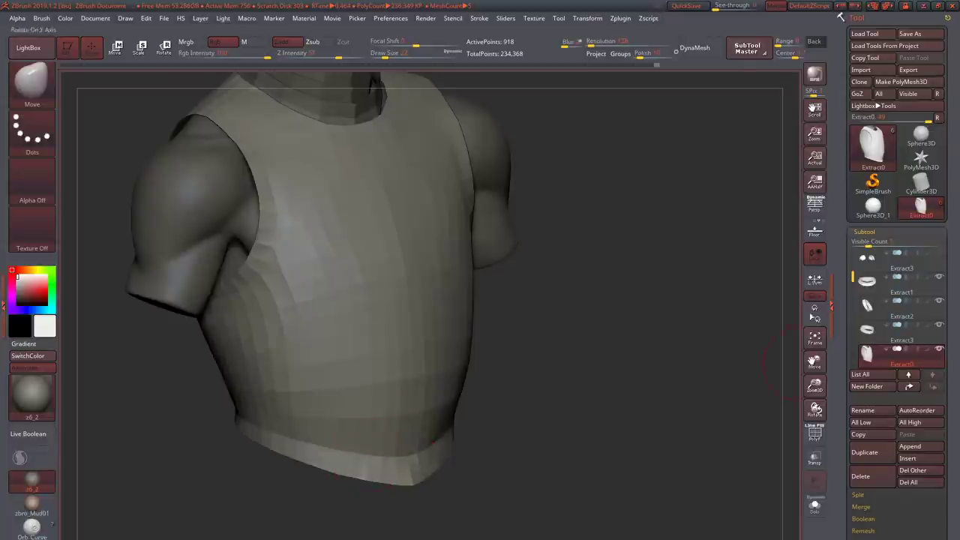
- Select the shoulder pads for the Move brush and switch their symmetry from X to Z with local symmetry on
{"action": "left_click", "coordinate": [896, 259]}
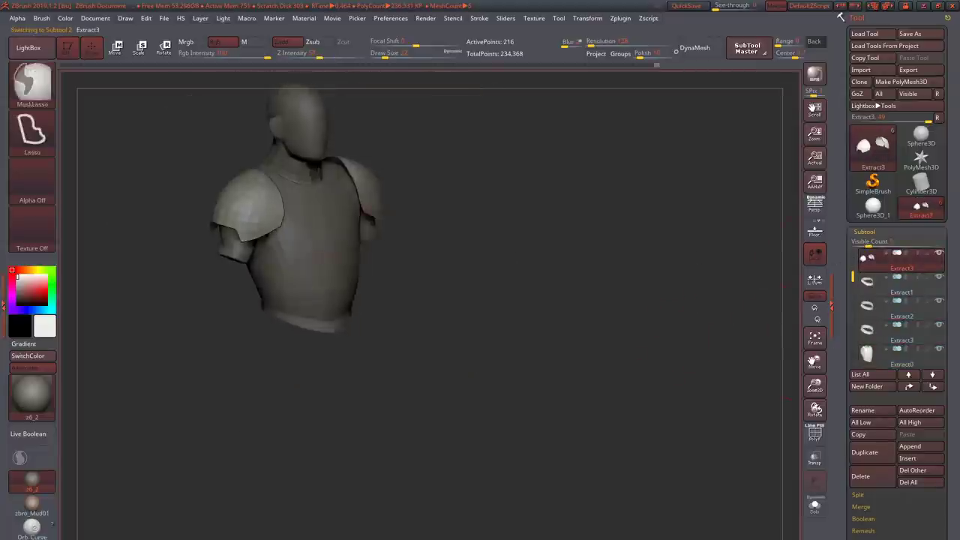
{"action": "mouse_move", "coordinate": [420, 315]}
{"action": "right_mouse_down"}
{"action": "mouse_move", "coordinate": [450, 330]}
{"action": "mouse_move", "coordinate": [375, 322]}
{"action": "mouse_move", "coordinate": [347, 286]}
{"action": "right_mouse_up"}
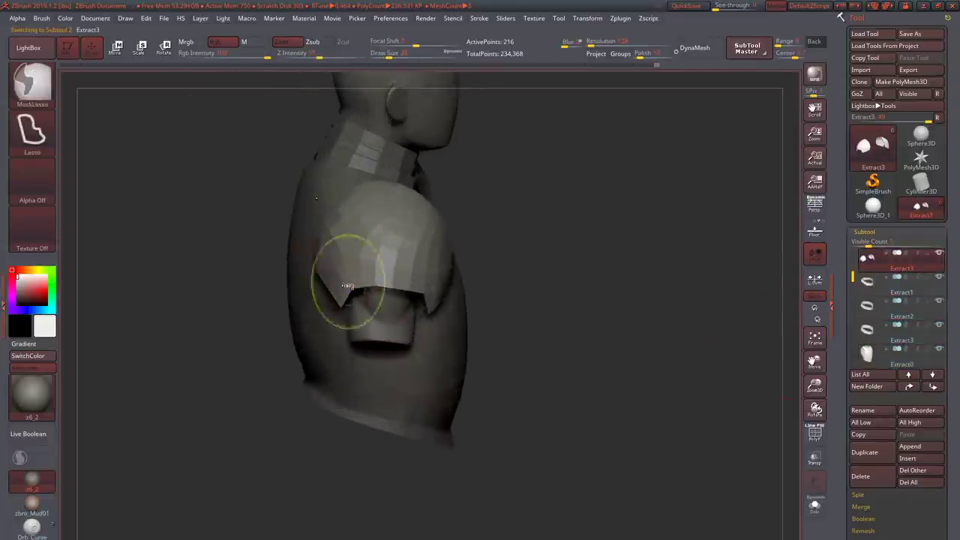
{"action": "key", "text": "f"}
{"action": "mouse_move", "coordinate": [349, 233]}
{"action": "right_mouse_down"}
{"action": "mouse_move", "coordinate": [450, 255]}
{"action": "mouse_move", "coordinate": [375, 285]}
{"action": "right_mouse_up"}
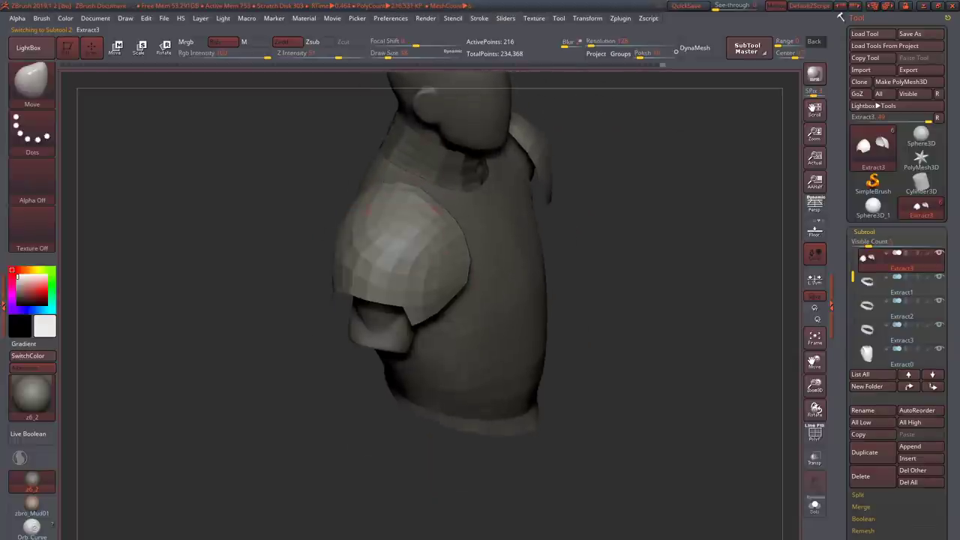
{"action": "right_click_drag", "start_coordinate": [401, 214], "coordinate": [424, 193]}
{"action": "left_click", "coordinate": [621, 19]}
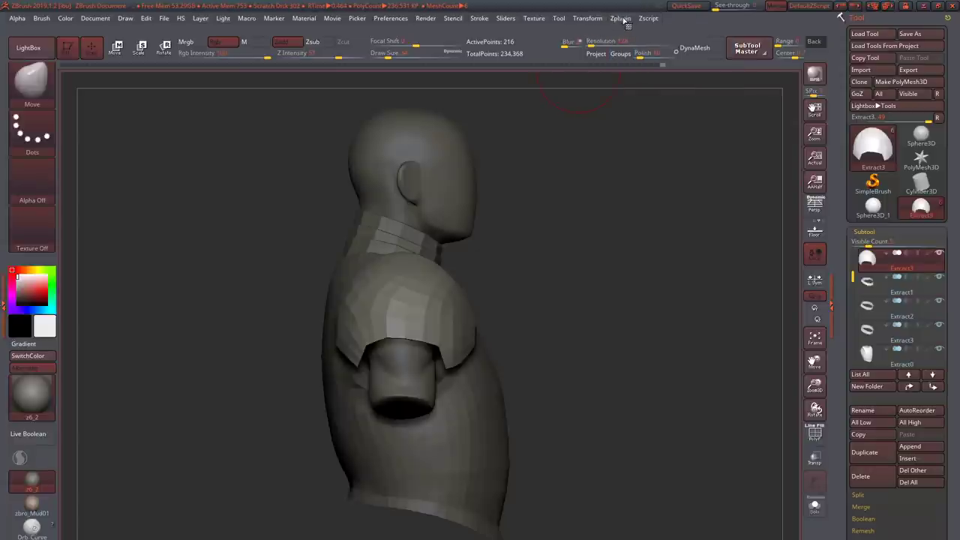
{"action": "right_click_drag", "start_coordinate": [450, 232], "coordinate": [386, 245]}
{"action": "left_click", "coordinate": [588, 18]}
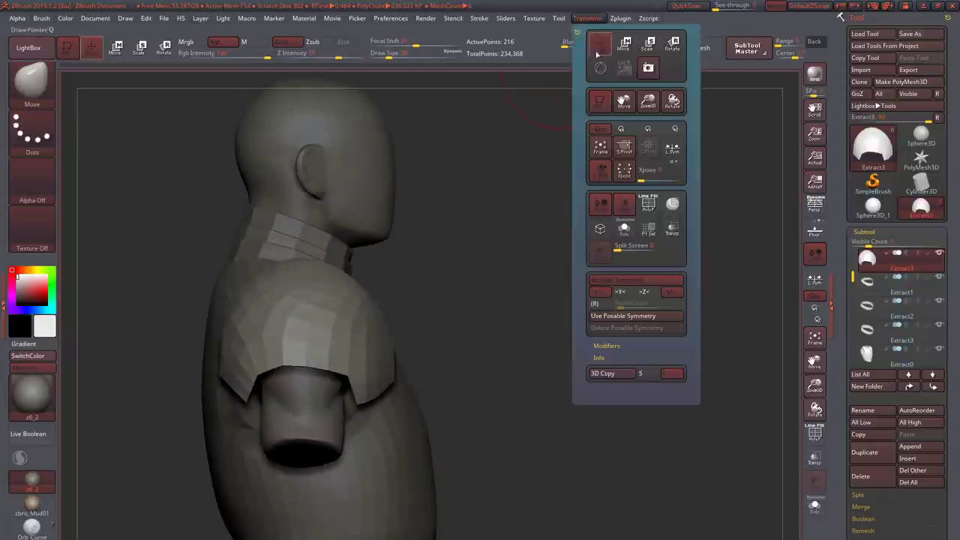
{"action": "right_click", "coordinate": [225, 248]}
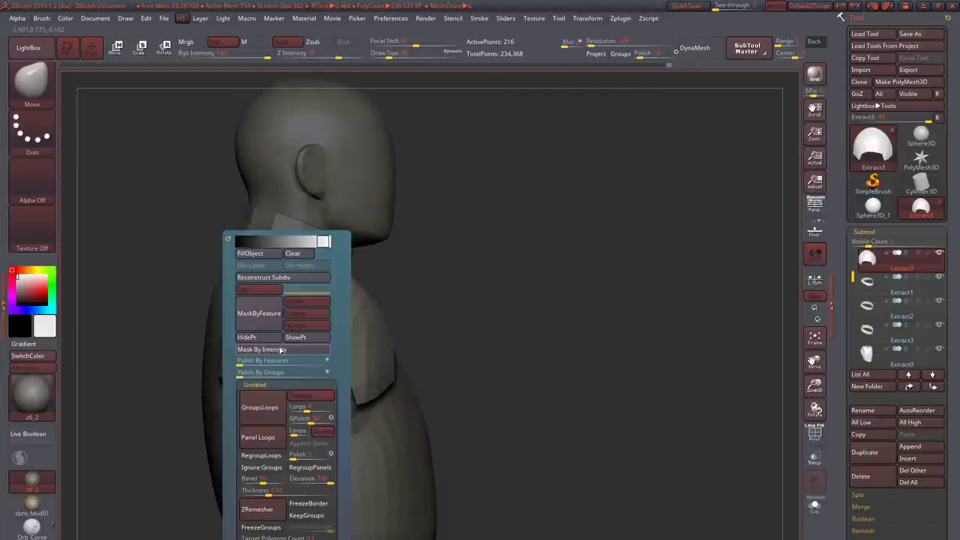
{"action": "right_click_drag", "start_coordinate": [375, 300], "coordinate": [330, 345]}
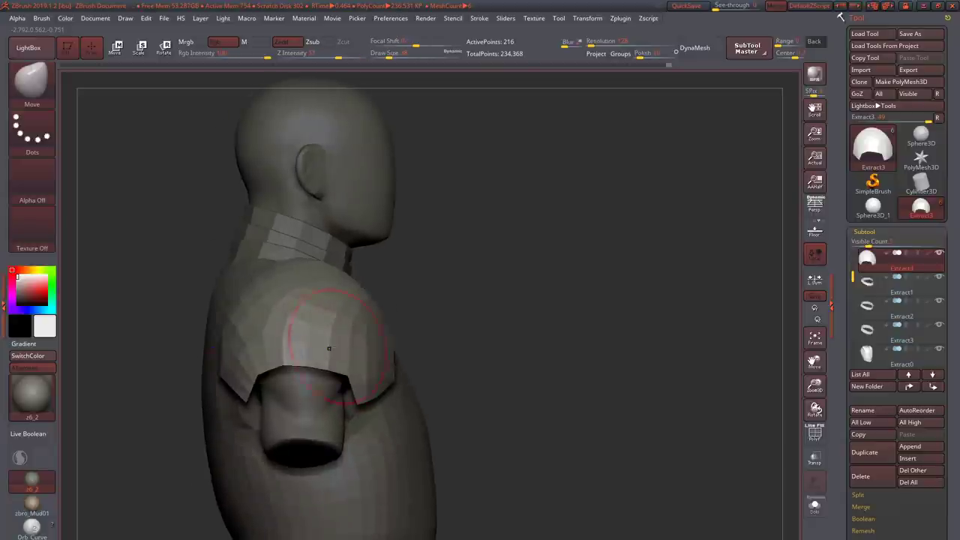
{"action": "left_click", "coordinate": [816, 280]}
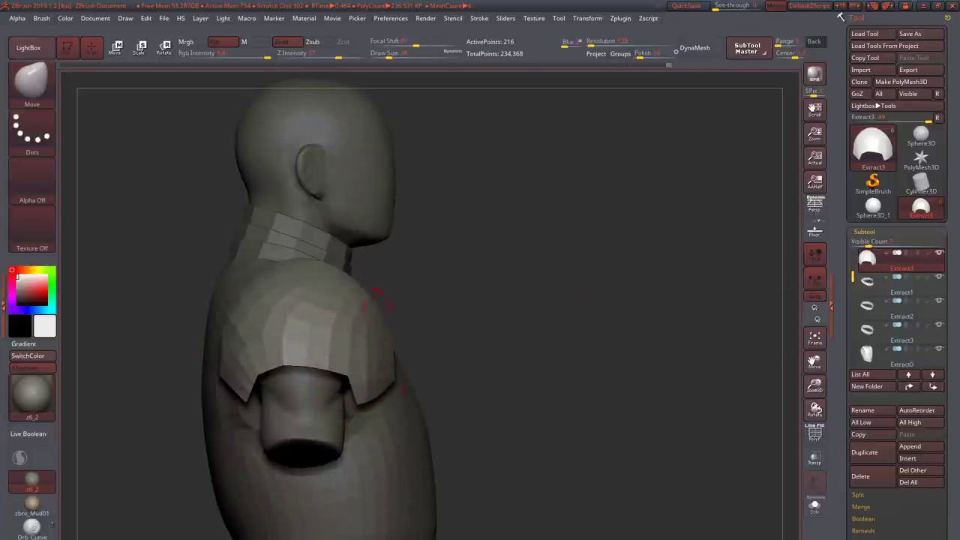
- Adjust the front and rear surfaces of the shoulder pad symmetrically with the Move brush
{"action": "mouse_move", "coordinate": [386, 293]}
{"action": "right_mouse_down", "text": "alt"}
{"action": "mouse_move", "coordinate": [438, 285]}
{"action": "mouse_move", "coordinate": [425, 318]}
{"action": "right_mouse_up", "text": "alt"}
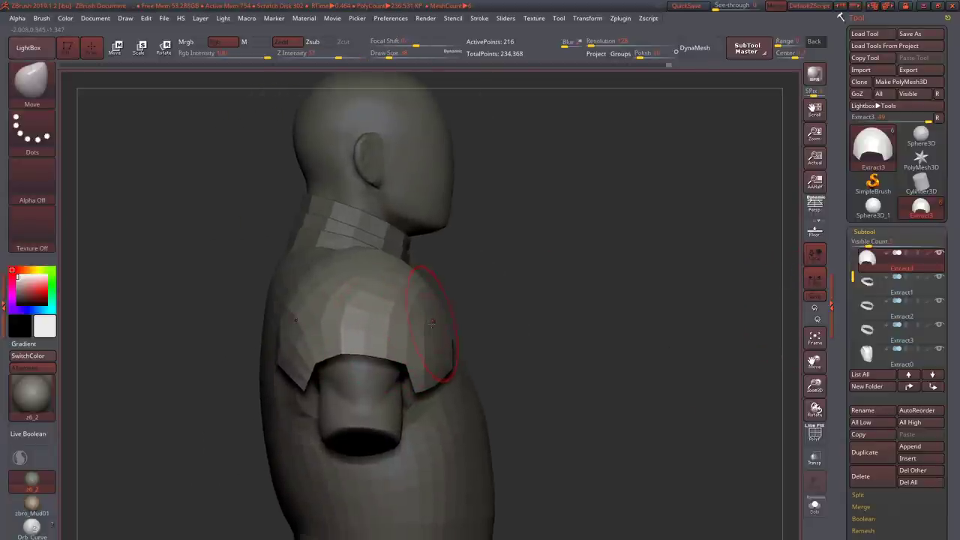
{"action": "key", "text": "space"}
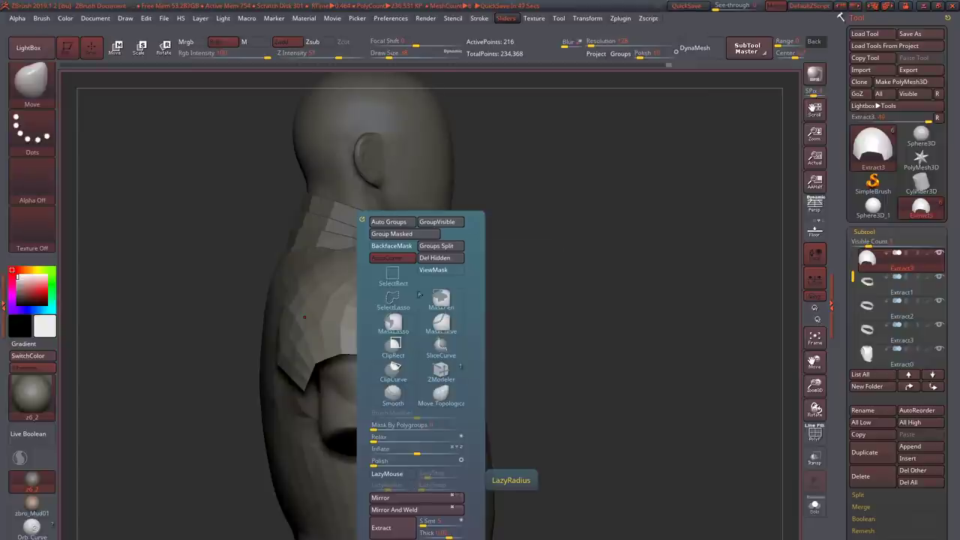
{"action": "mouse_move", "coordinate": [304, 316]}
{"action": "left_mouse_down"}
{"action": "mouse_move", "coordinate": [337, 320]}
{"action": "mouse_move", "coordinate": [381, 293]}
{"action": "mouse_move", "coordinate": [393, 223]}
{"action": "left_mouse_up"}
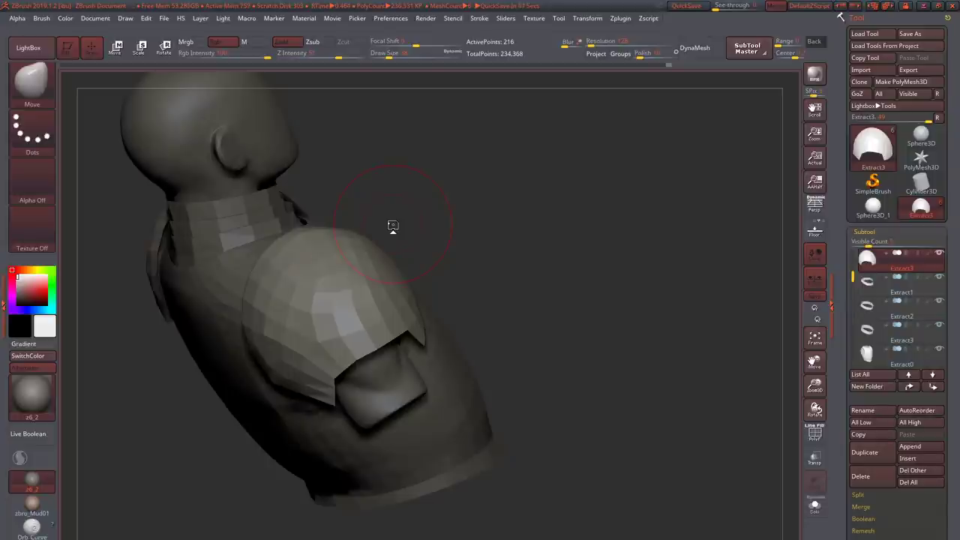
{"action": "mouse_move", "coordinate": [393, 226]}
{"action": "left_mouse_down"}
{"action": "mouse_move", "coordinate": [306, 288]}
{"action": "mouse_move", "coordinate": [436, 298]}
{"action": "mouse_move", "coordinate": [393, 292]}
{"action": "mouse_move", "coordinate": [416, 352]}
{"action": "mouse_move", "coordinate": [455, 306]}
{"action": "mouse_move", "coordinate": [438, 280]}
{"action": "left_mouse_up"}
- Reshape the shoulder pad's upper edge and broaden its lower front flap with a resized Move brush
{"action": "key", "text": "space"}
{"action": "key", "text": "["}
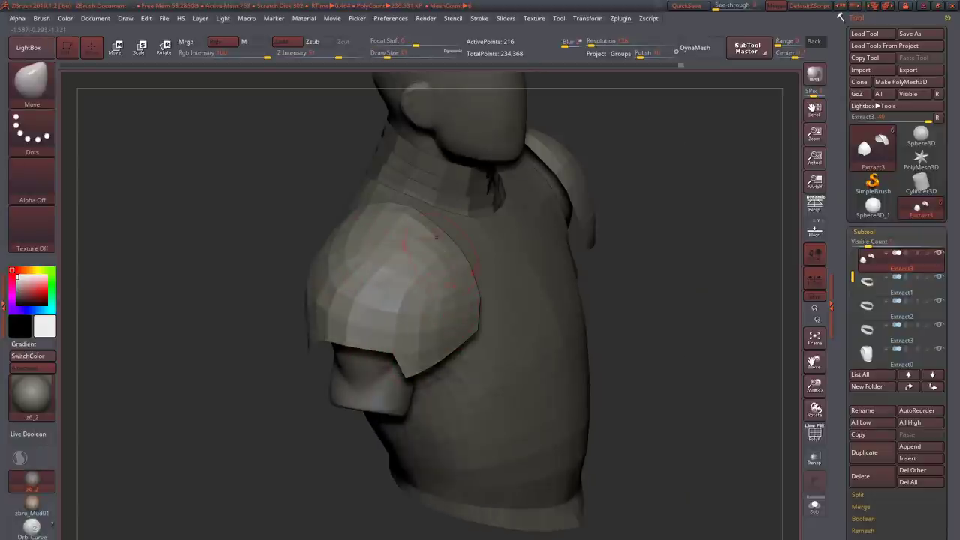
{"action": "left_click_drag", "start_coordinate": [436, 236], "coordinate": [350, 199]}
{"action": "mouse_move", "coordinate": [410, 190]}
{"action": "left_mouse_down"}
{"action": "mouse_move", "coordinate": [375, 208]}
{"action": "mouse_move", "coordinate": [439, 214]}
{"action": "mouse_move", "coordinate": [371, 201]}
{"action": "mouse_move", "coordinate": [385, 225]}
{"action": "mouse_move", "coordinate": [386, 215]}
{"action": "mouse_move", "coordinate": [394, 265]}
{"action": "mouse_move", "coordinate": [318, 312]}
{"action": "mouse_move", "coordinate": [357, 321]}
{"action": "left_mouse_up"}
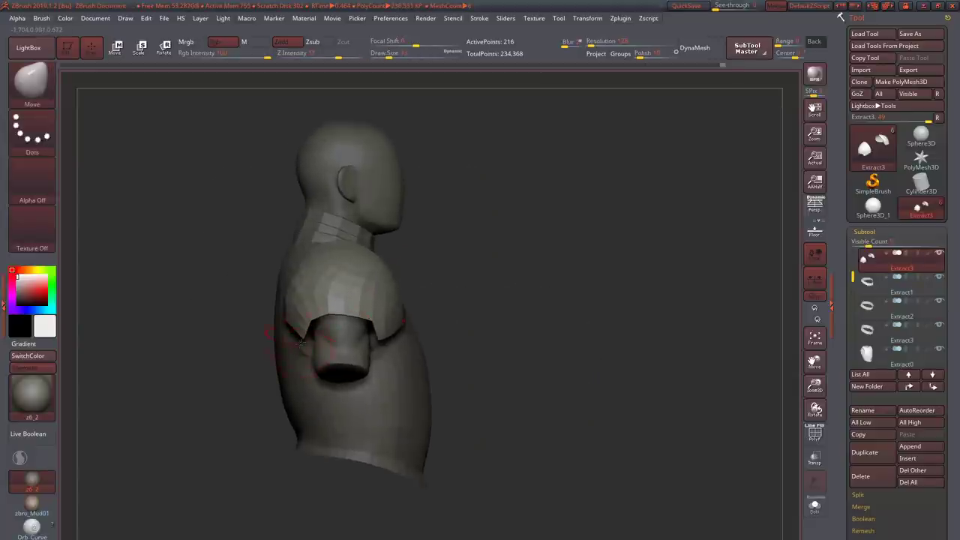
{"action": "left_click_drag", "start_coordinate": [300, 342], "coordinate": [271, 378]}
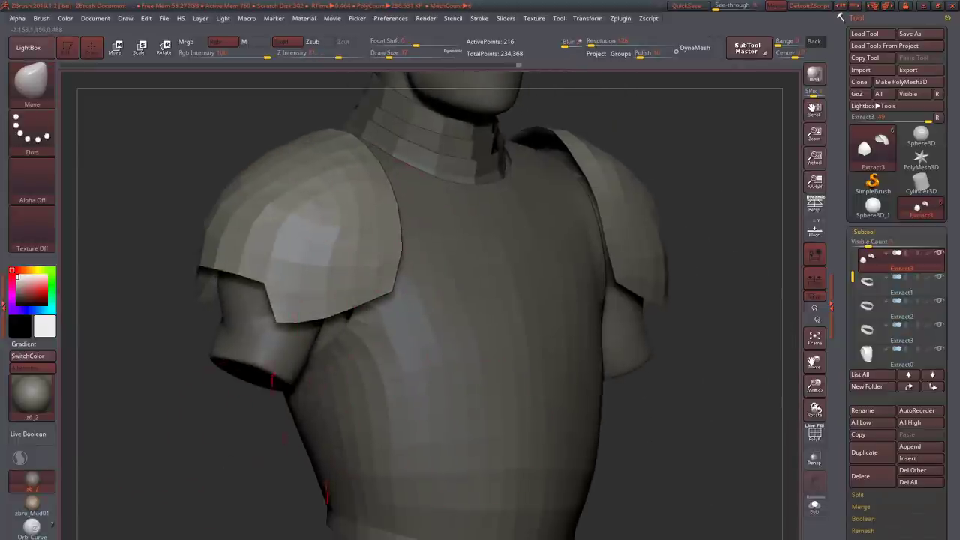
{"action": "left_click_drag", "start_coordinate": [267, 203], "coordinate": [317, 236], "text": "alt"}
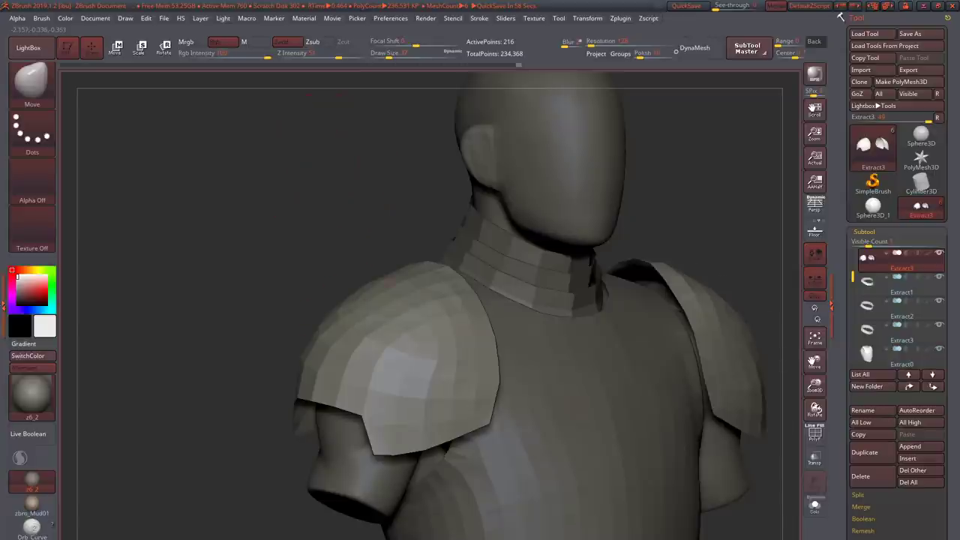
- Mirror and weld the shoulder pads across the Z axis and rebuild their topology with ZRemesher
{"action": "right_click_drag", "start_coordinate": [388, 283], "coordinate": [324, 352]}
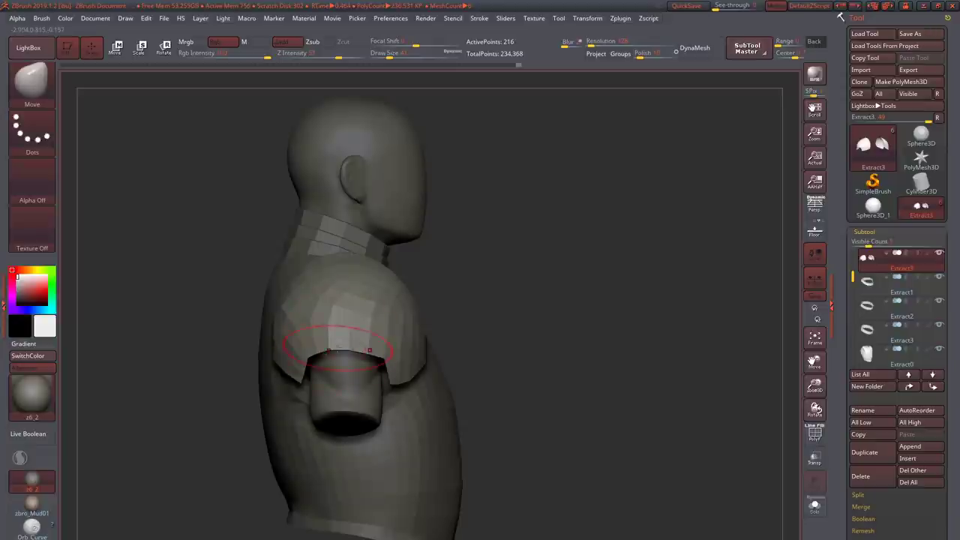
{"action": "key", "text": "space"}
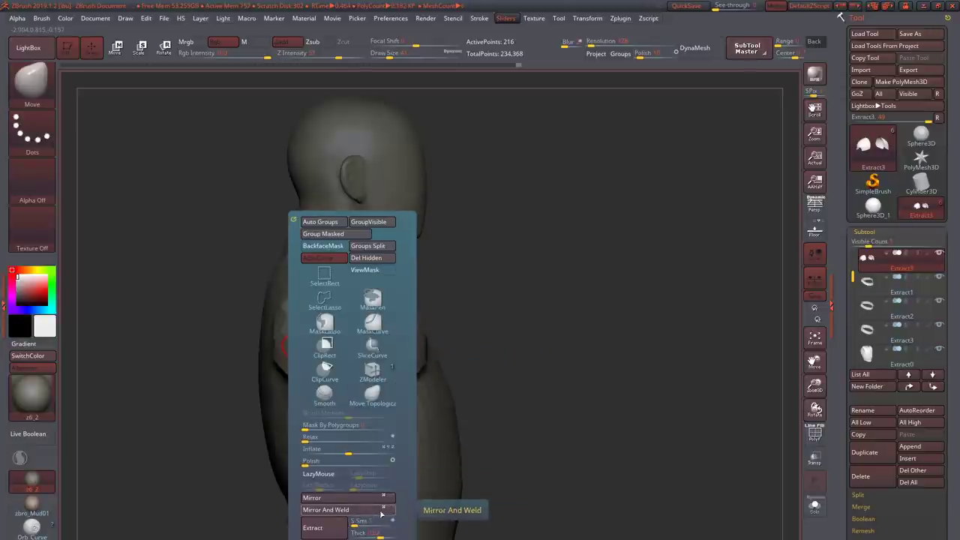
{"action": "left_click", "coordinate": [382, 513]}
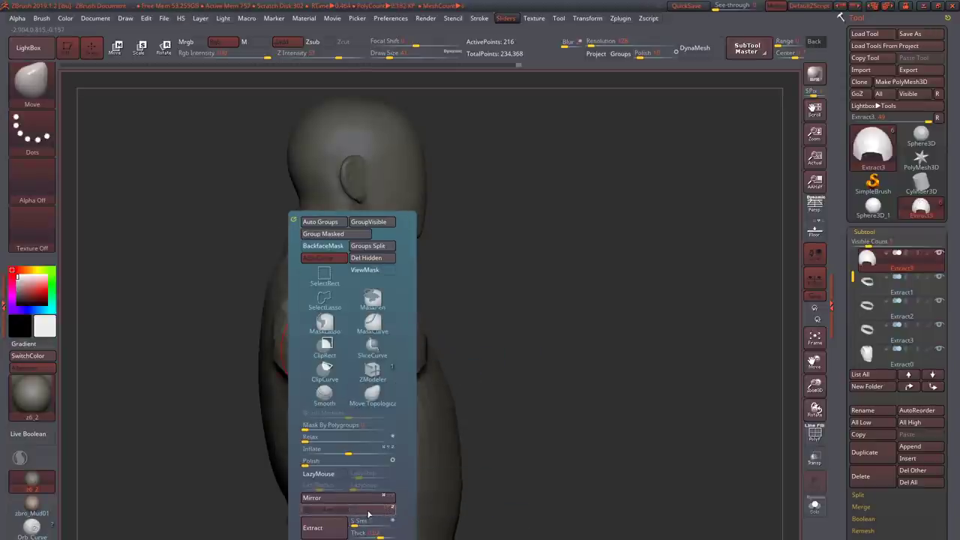
{"action": "left_click_drag", "start_coordinate": [218, 208], "coordinate": [369, 510]}
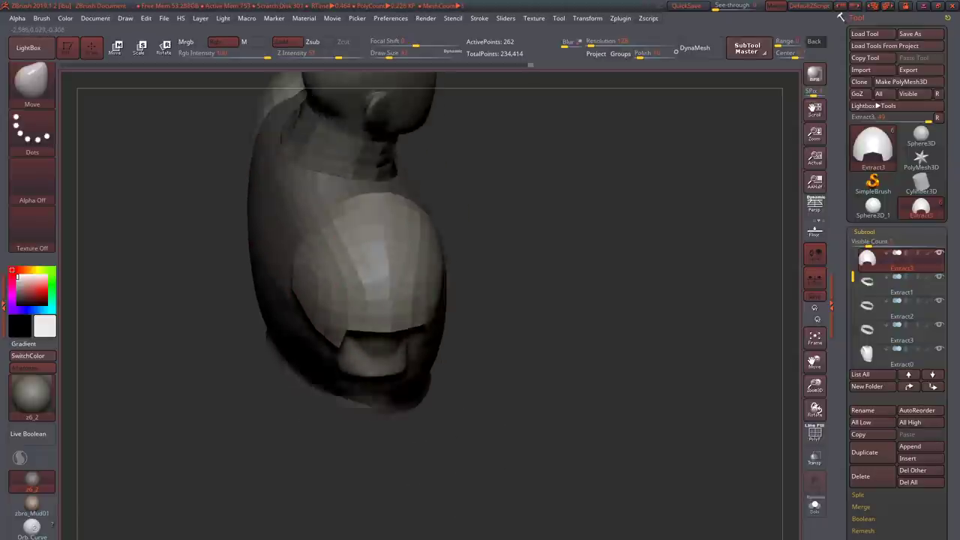
{"action": "key", "text": "h"}
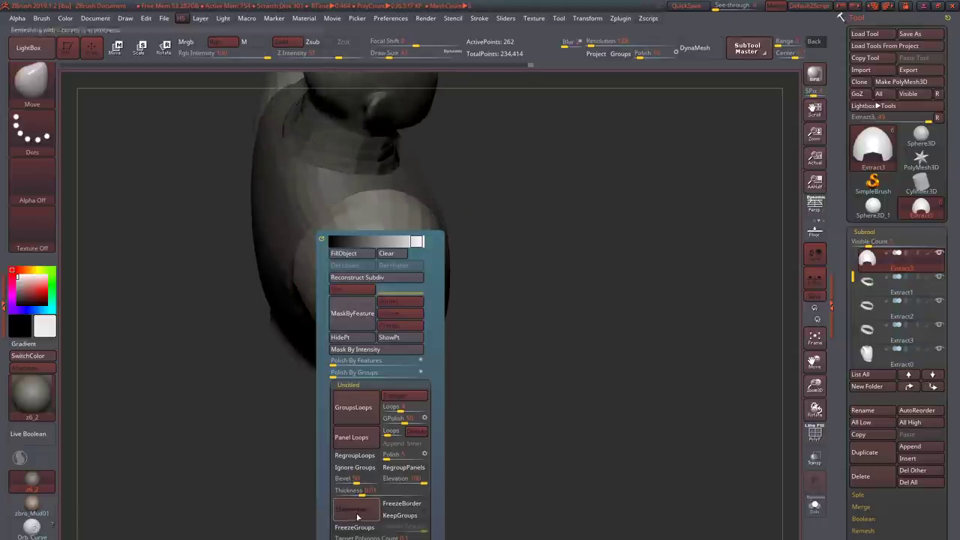
{"action": "left_click", "coordinate": [357, 516]}
- Pull the remeshed shoulder pads' lower corners back into points and refine their inner edge beside the neck with the Move brush
{"action": "mouse_move", "coordinate": [270, 259]}
{"action": "left_mouse_down"}
{"action": "mouse_move", "coordinate": [352, 256]}
{"action": "mouse_move", "coordinate": [306, 290]}
{"action": "mouse_move", "coordinate": [310, 267]}
{"action": "left_mouse_up"}
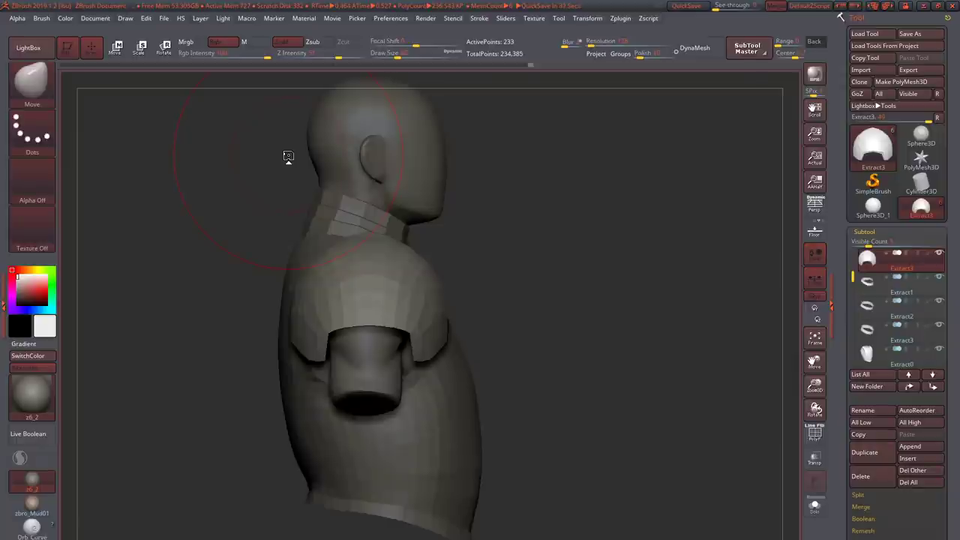
{"action": "mouse_move", "coordinate": [288, 156]}
{"action": "left_mouse_down"}
{"action": "mouse_move", "coordinate": [381, 268]}
{"action": "mouse_move", "coordinate": [369, 353]}
{"action": "mouse_move", "coordinate": [322, 322]}
{"action": "mouse_move", "coordinate": [342, 343]}
{"action": "mouse_move", "coordinate": [343, 365]}
{"action": "mouse_move", "coordinate": [309, 363]}
{"action": "mouse_move", "coordinate": [292, 342]}
{"action": "mouse_move", "coordinate": [317, 300]}
{"action": "mouse_move", "coordinate": [317, 321]}
{"action": "mouse_move", "coordinate": [330, 307]}
{"action": "mouse_move", "coordinate": [319, 294]}
{"action": "mouse_move", "coordinate": [330, 300]}
{"action": "mouse_move", "coordinate": [321, 311]}
{"action": "mouse_move", "coordinate": [328, 281]}
{"action": "left_mouse_up"}
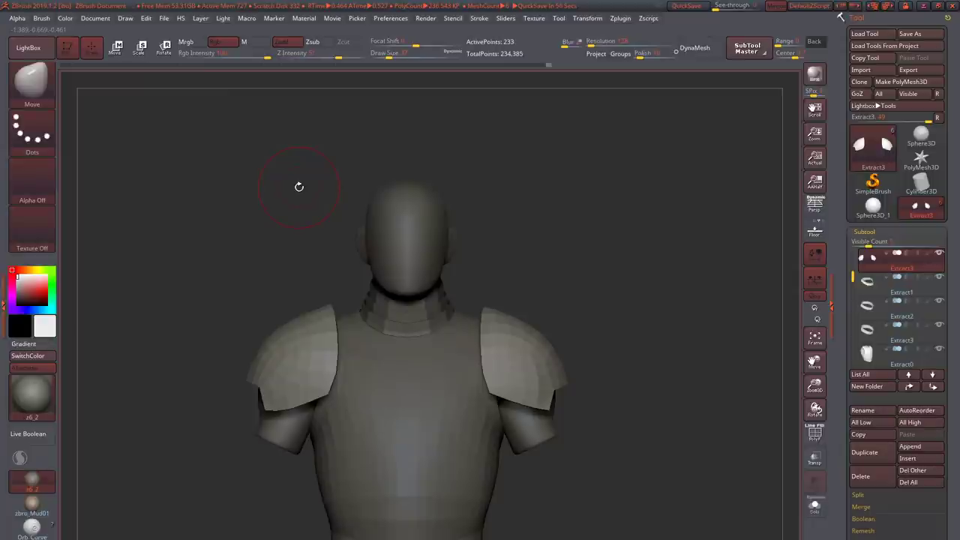
{"action": "mouse_move", "coordinate": [299, 187]}
{"action": "left_mouse_down"}
{"action": "mouse_move", "coordinate": [495, 322]}
{"action": "mouse_move", "coordinate": [492, 308]}
{"action": "mouse_move", "coordinate": [525, 315]}
{"action": "mouse_move", "coordinate": [469, 324]}
{"action": "left_mouse_up"}
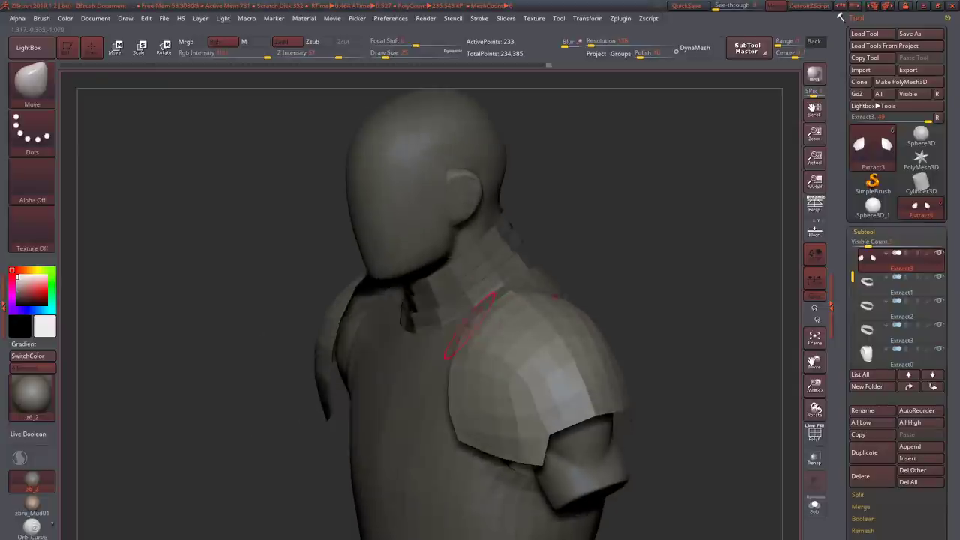
{"action": "right_click_drag", "start_coordinate": [470, 324], "coordinate": [493, 317]}
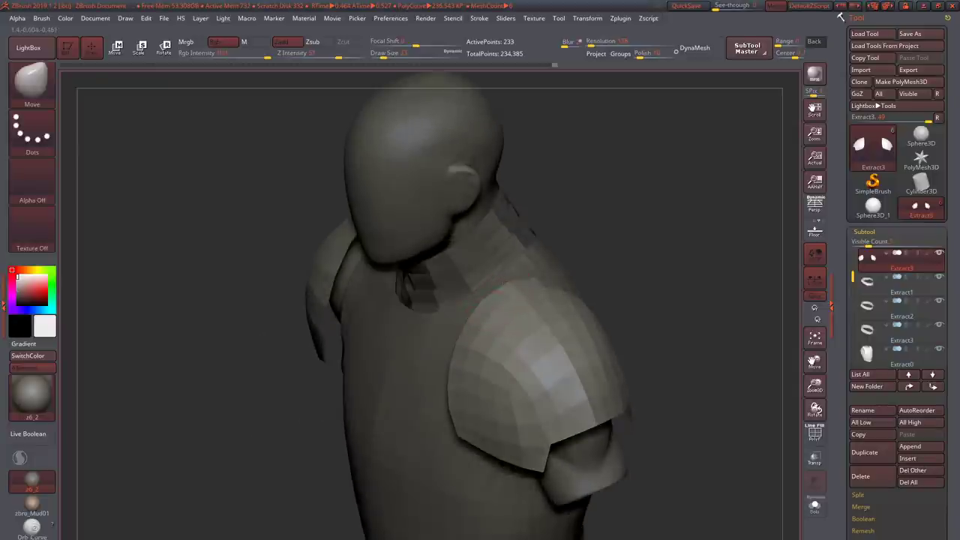
{"action": "mouse_move", "coordinate": [502, 280]}
{"action": "right_mouse_down"}
{"action": "mouse_move", "coordinate": [516, 296]}
{"action": "mouse_move", "coordinate": [449, 330]}
{"action": "mouse_move", "coordinate": [451, 322]}
{"action": "right_mouse_up"}
{"action": "mouse_move", "coordinate": [540, 352]}
{"action": "right_mouse_down"}
{"action": "mouse_move", "coordinate": [529, 382]}
{"action": "mouse_move", "coordinate": [510, 353]}
{"action": "mouse_move", "coordinate": [538, 343]}
{"action": "mouse_move", "coordinate": [500, 338]}
{"action": "mouse_move", "coordinate": [528, 361]}
{"action": "mouse_move", "coordinate": [518, 342]}
{"action": "mouse_move", "coordinate": [525, 332]}
{"action": "mouse_move", "coordinate": [482, 302]}
{"action": "right_mouse_up"}
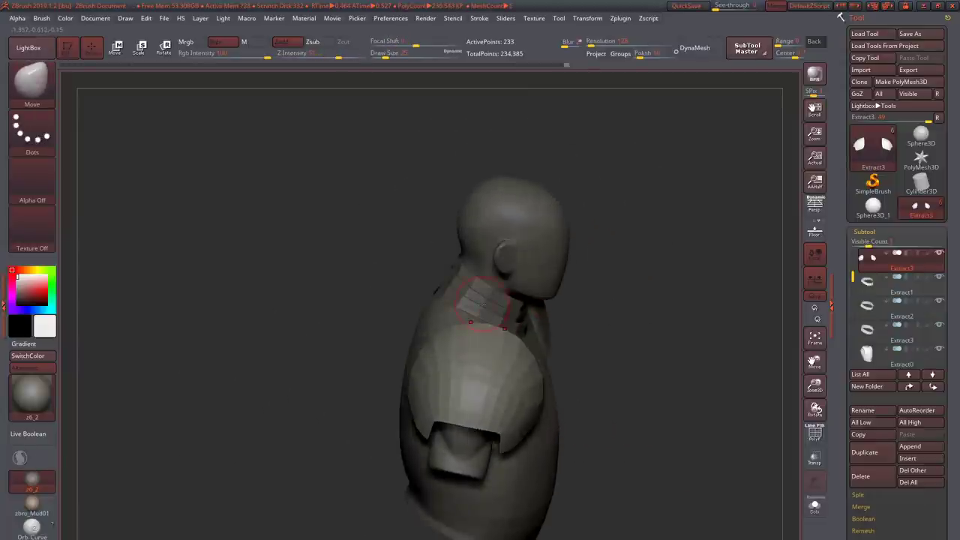
- Turn X symmetry back on and apply Mirror And Weld to the shoulder pads
{"action": "left_click", "coordinate": [620, 18]}
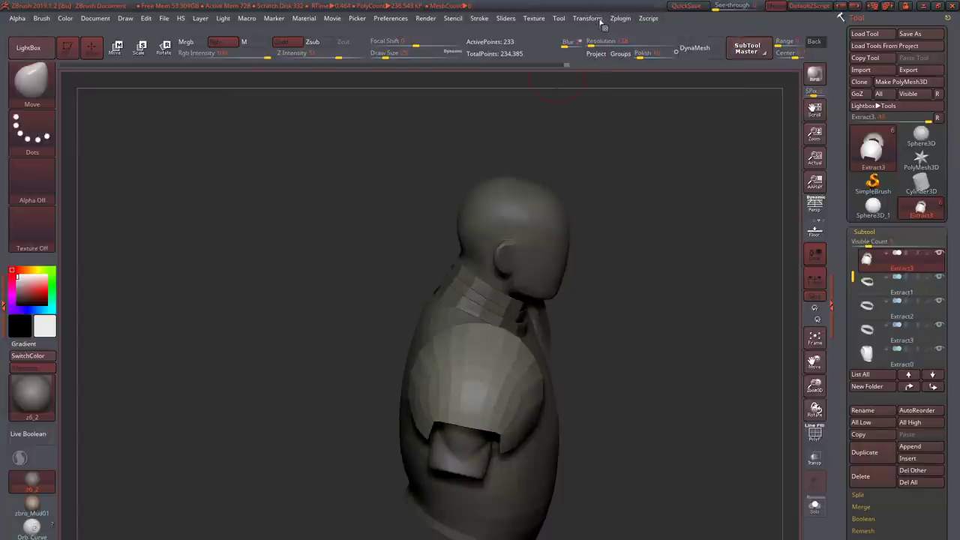
{"action": "left_click", "coordinate": [588, 18]}
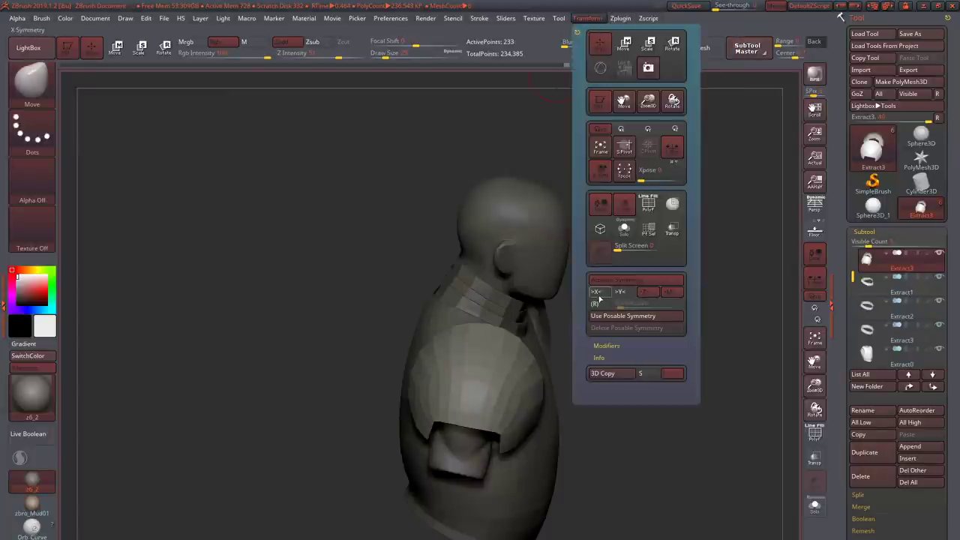
{"action": "right_click_drag", "start_coordinate": [601, 289], "coordinate": [525, 450]}
{"action": "key", "text": "space"}
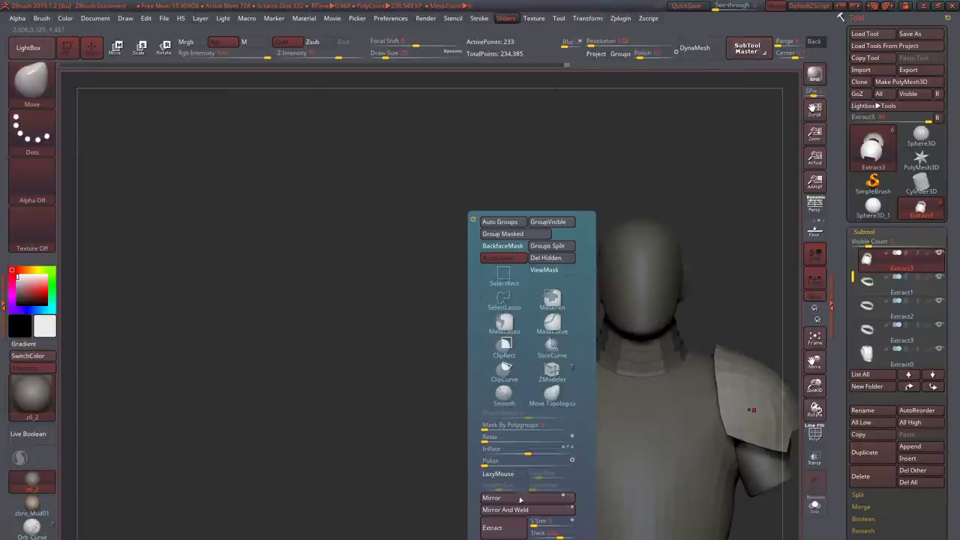
{"action": "key", "text": "alt+s"}
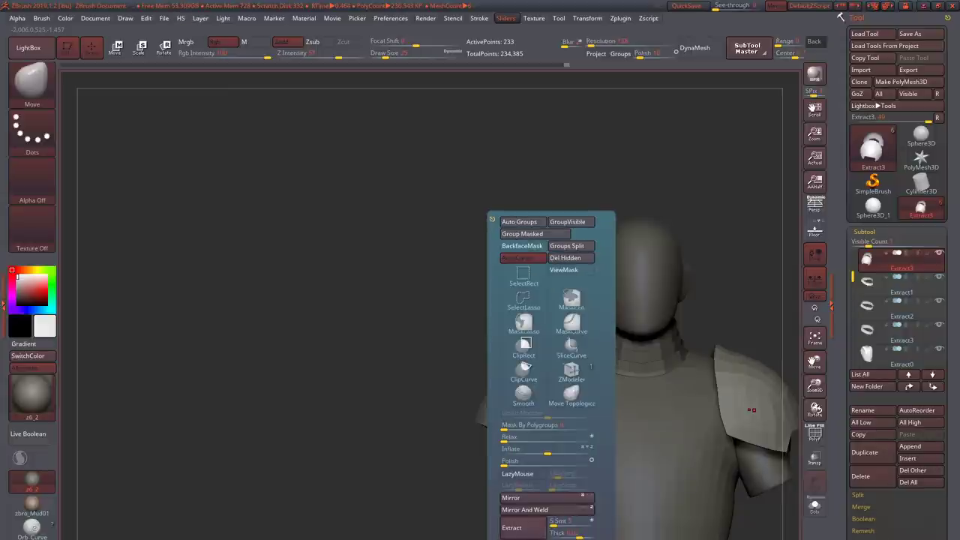
{"action": "left_click", "coordinate": [563, 514]}
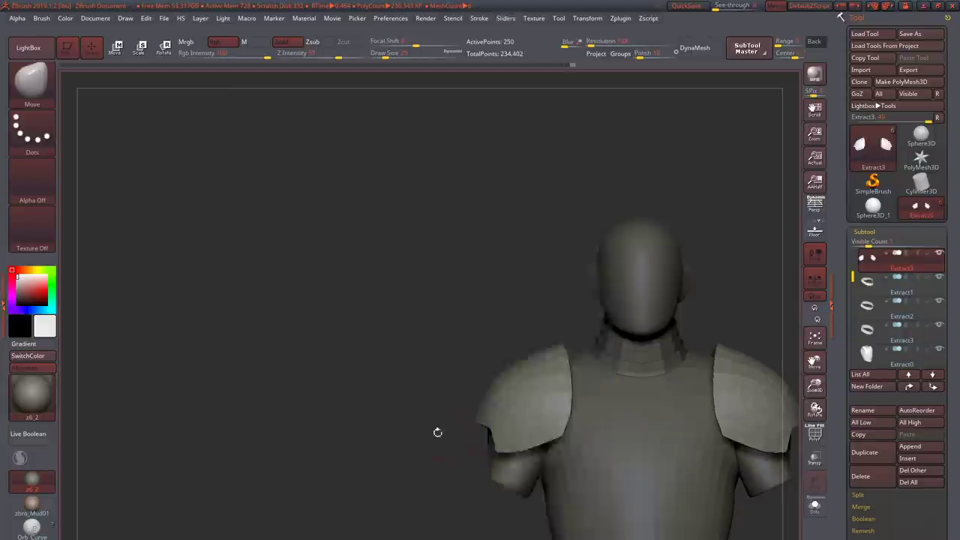
- Repeat Mirror And Weld on the shoulder pads
{"action": "right_click_drag", "start_coordinate": [438, 431], "coordinate": [454, 387]}
{"action": "key", "text": "alt+s"}
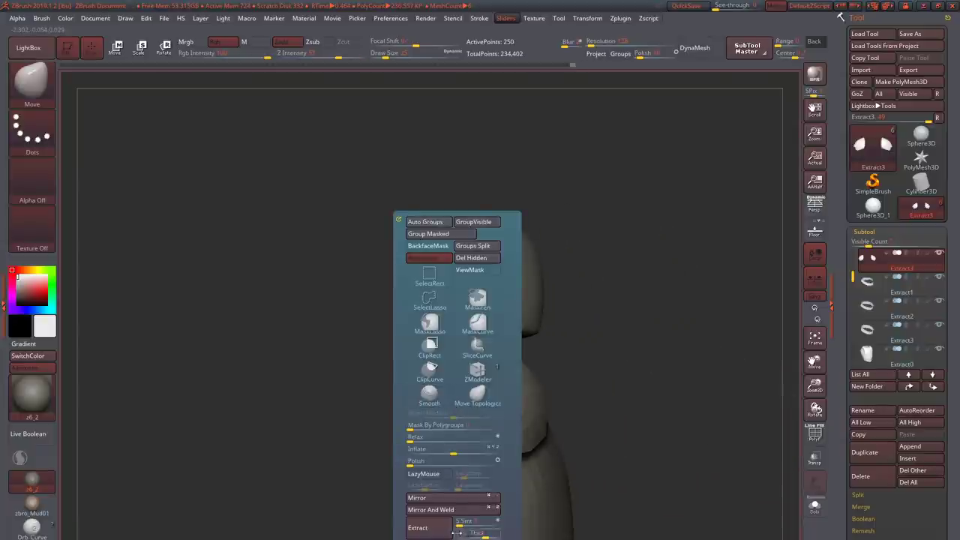
{"action": "key", "text": "alt+h"}
{"action": "left_click", "coordinate": [429, 514]}
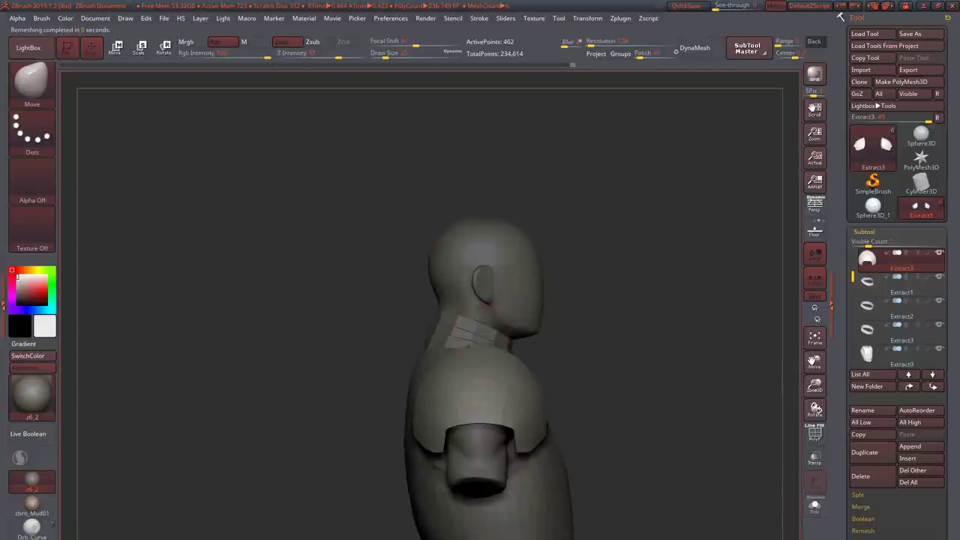
- Adjust the shoulder pads' overall curve around the shoulders with an enlarged Move brush
{"action": "mouse_move", "coordinate": [473, 330]}
{"action": "right_mouse_down"}
{"action": "mouse_move", "coordinate": [442, 361]}
{"action": "mouse_move", "coordinate": [427, 398]}
{"action": "mouse_move", "coordinate": [450, 396]}
{"action": "mouse_move", "coordinate": [414, 348]}
{"action": "mouse_move", "coordinate": [484, 394]}
{"action": "mouse_move", "coordinate": [504, 382]}
{"action": "mouse_move", "coordinate": [468, 379]}
{"action": "mouse_move", "coordinate": [518, 381]}
{"action": "mouse_move", "coordinate": [450, 379]}
{"action": "mouse_move", "coordinate": [634, 351]}
{"action": "mouse_move", "coordinate": [643, 397]}
{"action": "mouse_move", "coordinate": [622, 418]}
{"action": "mouse_move", "coordinate": [570, 420]}
{"action": "mouse_move", "coordinate": [341, 333]}
{"action": "mouse_move", "coordinate": [355, 366]}
{"action": "mouse_move", "coordinate": [353, 315]}
{"action": "mouse_move", "coordinate": [371, 270]}
{"action": "mouse_move", "coordinate": [390, 315]}
{"action": "mouse_move", "coordinate": [468, 405]}
{"action": "mouse_move", "coordinate": [512, 367]}
{"action": "right_mouse_up"}
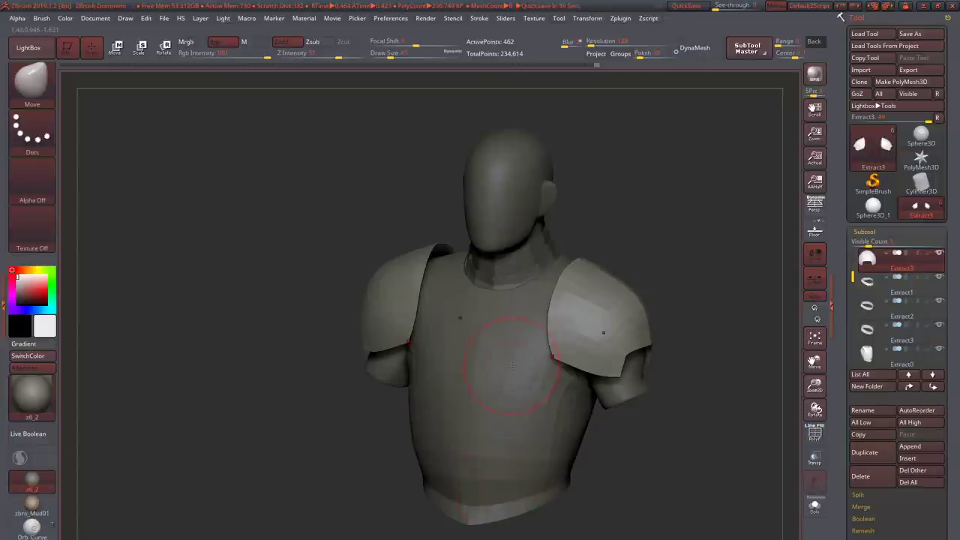
{"action": "right_click_drag", "start_coordinate": [511, 416], "coordinate": [574, 365]}
{"action": "scroll", "coordinate": [470, 250], "scroll_direction": "down", "scroll_amount": 5}
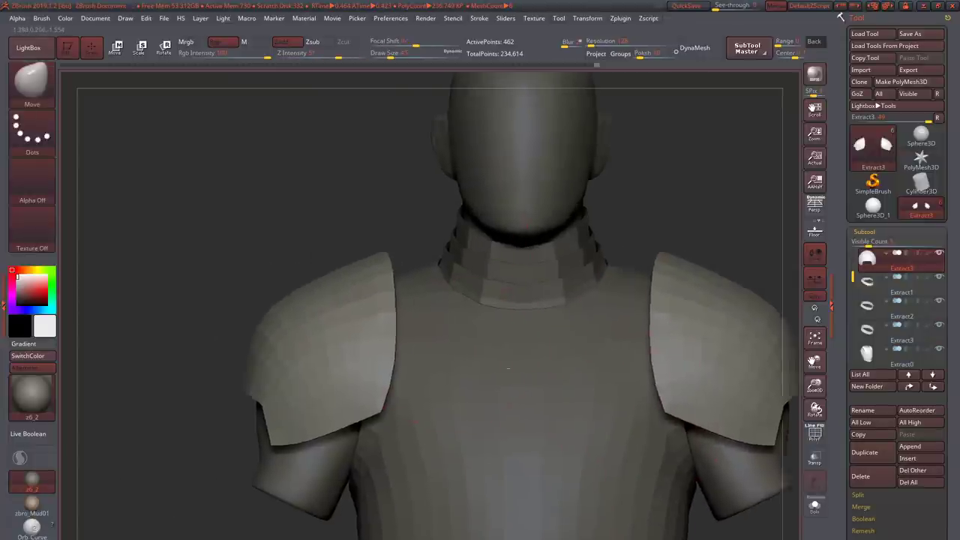
{"action": "left_click_drag", "start_coordinate": [315, 315], "coordinate": [375, 354]}
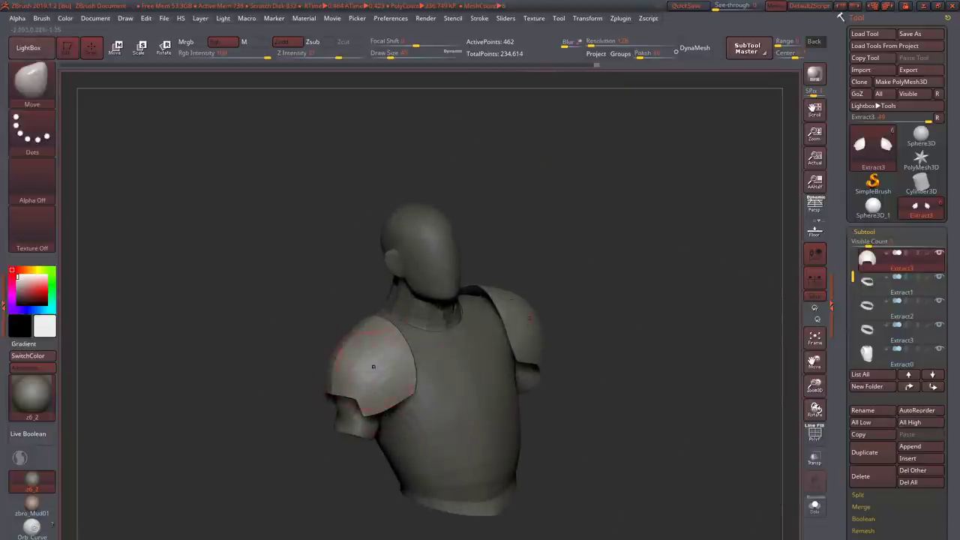
{"action": "left_click_drag", "start_coordinate": [330, 323], "coordinate": [476, 375]}
{"action": "scroll", "coordinate": [377, 365], "scroll_direction": "up", "scroll_amount": 6}
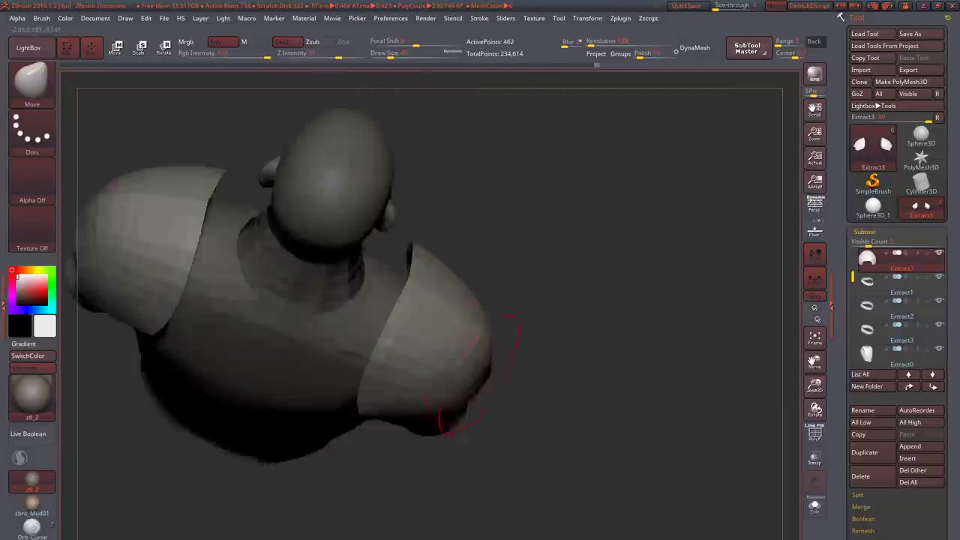
- Try to raise the shoulder pads' inner upper corners with the Move brush and undo the adjustment
{"action": "mouse_move", "coordinate": [465, 416]}
{"action": "left_mouse_down"}
{"action": "mouse_move", "coordinate": [430, 279]}
{"action": "mouse_move", "coordinate": [386, 279]}
{"action": "mouse_move", "coordinate": [386, 300]}
{"action": "mouse_move", "coordinate": [375, 274]}
{"action": "left_mouse_up"}
{"action": "mouse_move", "coordinate": [375, 274]}
{"action": "right_mouse_down", "text": "ctrl"}
{"action": "mouse_move", "coordinate": [375, 315]}
{"action": "mouse_move", "coordinate": [375, 247]}
{"action": "right_mouse_up", "text": "ctrl"}
{"action": "key", "text": "ctrl+z"}
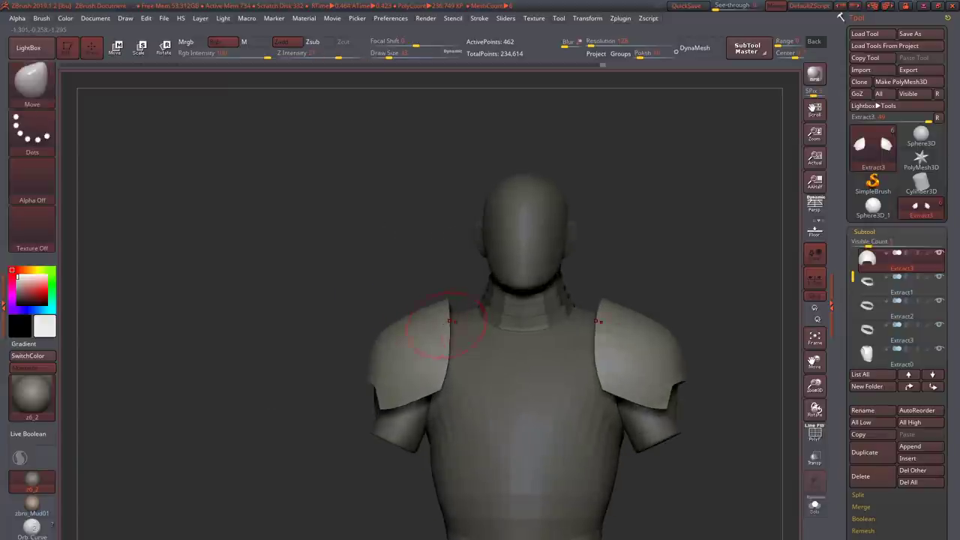
{"action": "key", "text": "ctrl+z"}
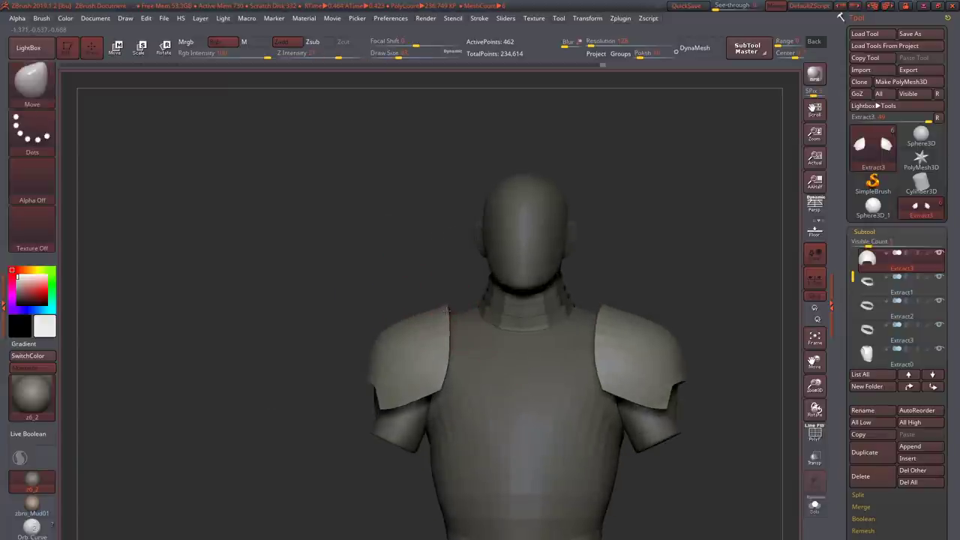
- Shape the shoulder pads' inner upper tips and refine the inner edge down to the front corner with a smaller Move brush
{"action": "mouse_move", "coordinate": [332, 332]}
{"action": "left_mouse_down"}
{"action": "mouse_move", "coordinate": [375, 348]}
{"action": "mouse_move", "coordinate": [332, 348]}
{"action": "left_mouse_up"}
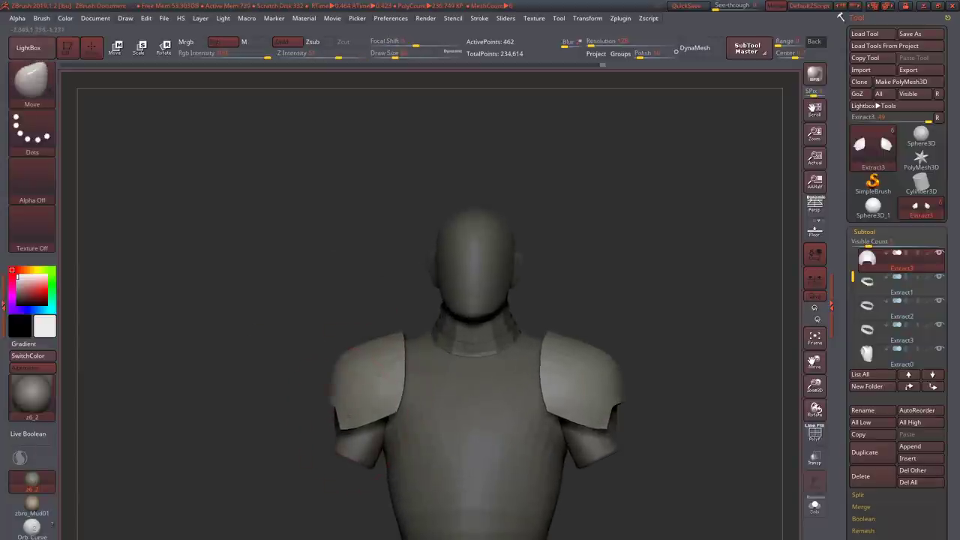
{"action": "left_click_drag", "start_coordinate": [350, 418], "coordinate": [315, 405]}
{"action": "left_click_drag", "start_coordinate": [390, 324], "coordinate": [390, 278], "text": "alt"}
{"action": "mouse_move", "coordinate": [349, 301]}
{"action": "left_mouse_down"}
{"action": "mouse_move", "coordinate": [343, 289]}
{"action": "mouse_move", "coordinate": [392, 328]}
{"action": "mouse_move", "coordinate": [337, 299]}
{"action": "mouse_move", "coordinate": [414, 349]}
{"action": "mouse_move", "coordinate": [403, 365]}
{"action": "mouse_move", "coordinate": [426, 367]}
{"action": "left_mouse_up"}
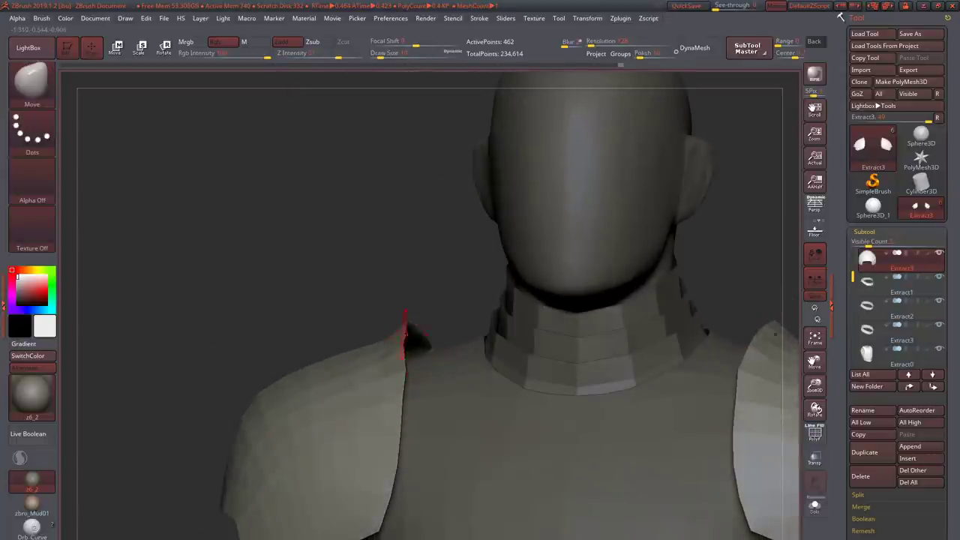
{"action": "left_click_drag", "start_coordinate": [398, 331], "coordinate": [457, 432]}
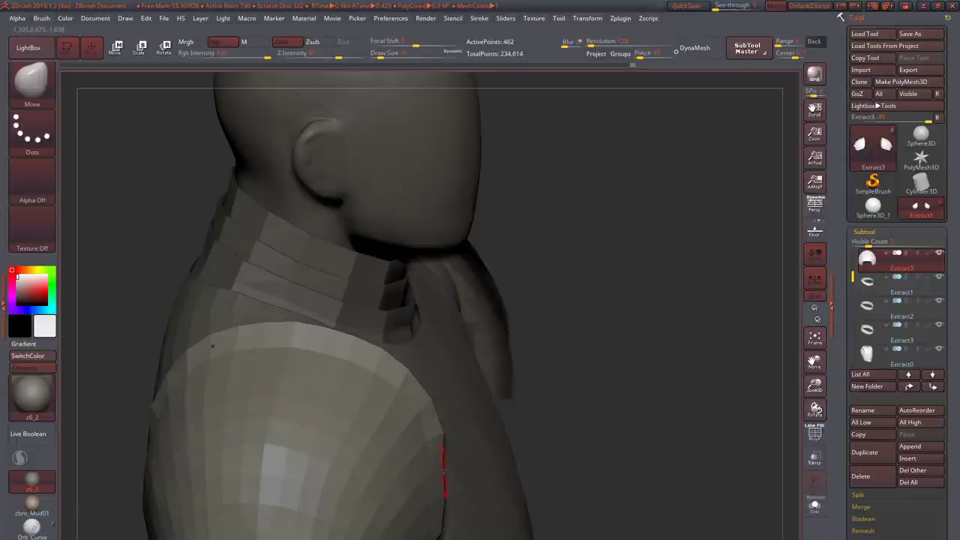
{"action": "left_click_drag", "start_coordinate": [465, 473], "coordinate": [445, 431]}
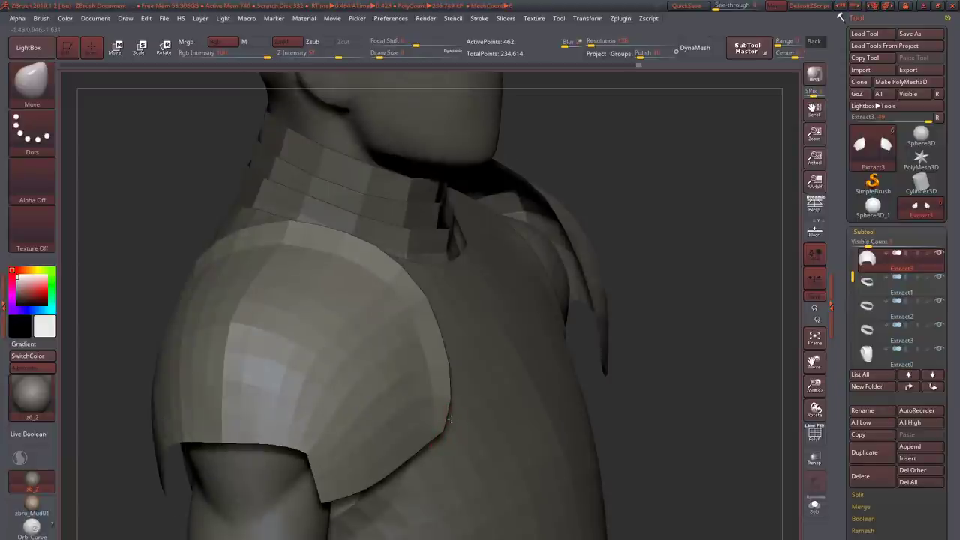
{"action": "mouse_move", "coordinate": [456, 422]}
{"action": "left_mouse_down"}
{"action": "mouse_move", "coordinate": [418, 418]}
{"action": "mouse_move", "coordinate": [433, 417]}
{"action": "mouse_move", "coordinate": [420, 411]}
{"action": "mouse_move", "coordinate": [440, 435]}
{"action": "mouse_move", "coordinate": [450, 385]}
{"action": "mouse_move", "coordinate": [442, 410]}
{"action": "mouse_move", "coordinate": [468, 384]}
{"action": "mouse_move", "coordinate": [432, 379]}
{"action": "mouse_move", "coordinate": [454, 405]}
{"action": "left_mouse_up"}
- Display the polyframe and merge the extra points at the shoulder pad's front inner corner with ZModeler's Stitch point action
{"action": "key", "text": "shift+f"}
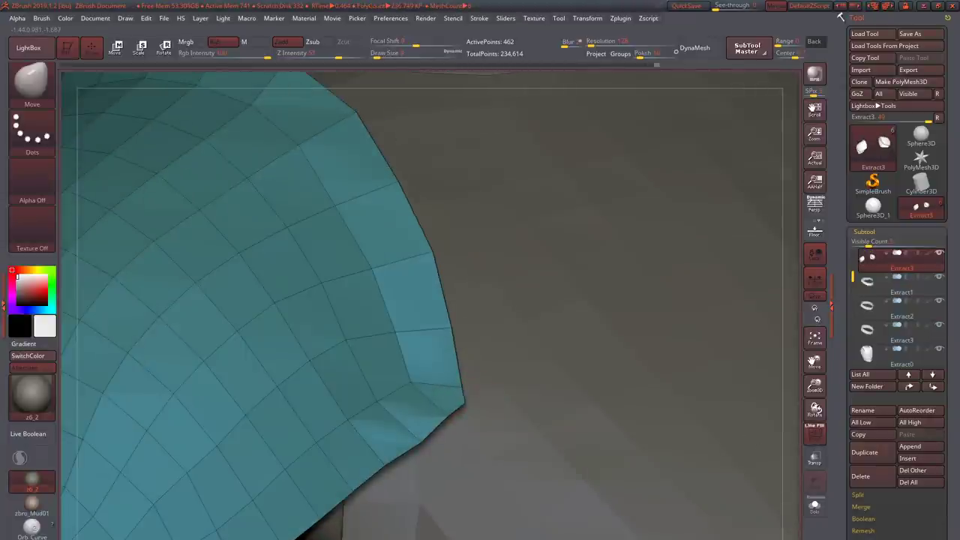
{"action": "key", "text": "shift+space"}
{"action": "left_click", "coordinate": [483, 371]}
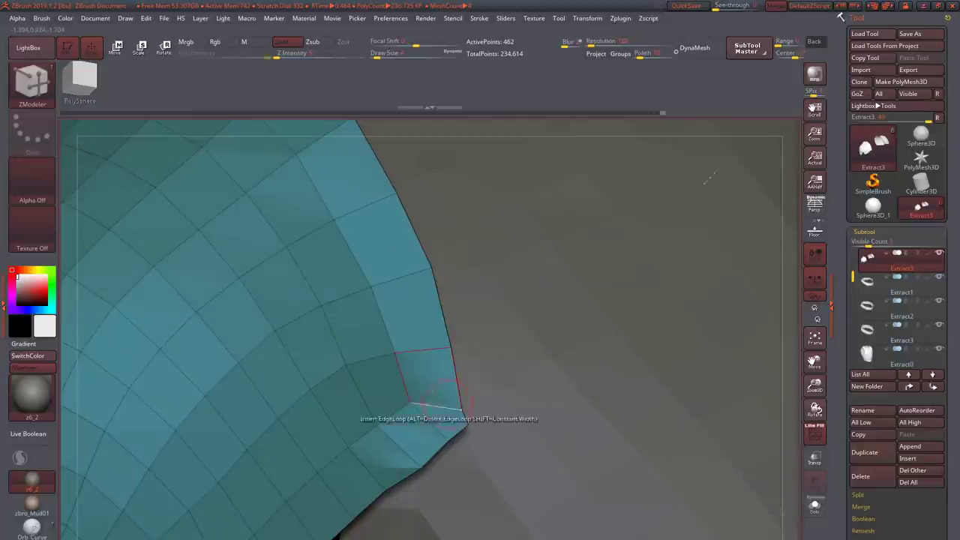
{"action": "key", "text": "space"}
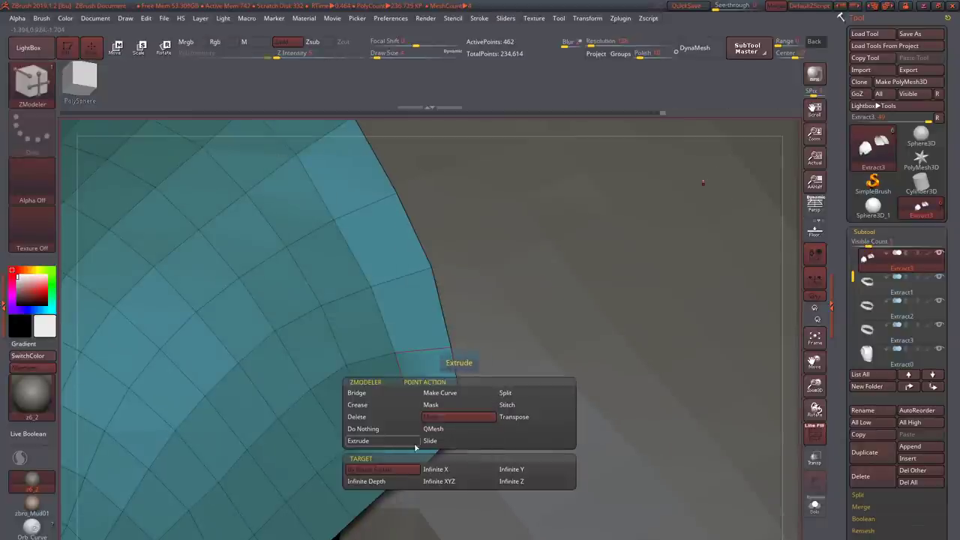
{"action": "left_click", "coordinate": [508, 404]}
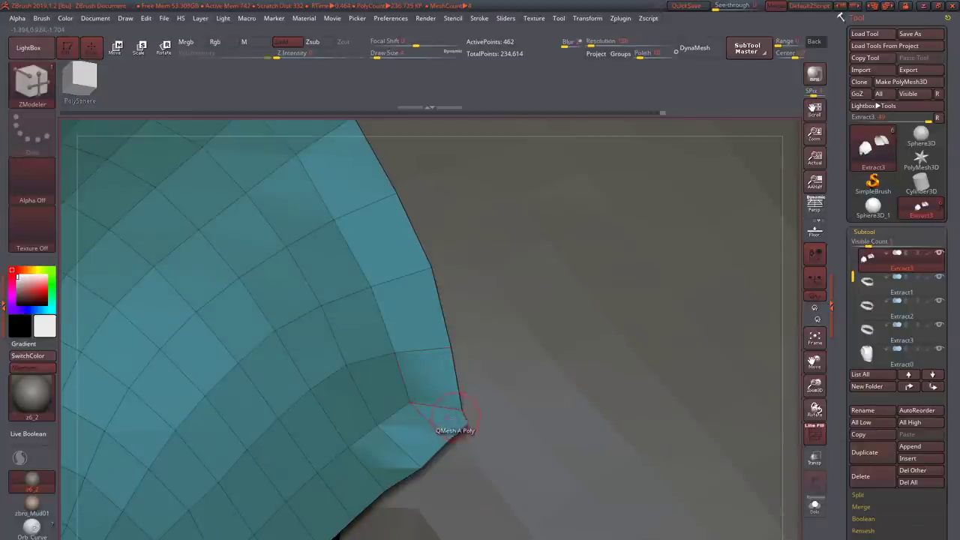
{"action": "left_click", "coordinate": [450, 427]}
{"action": "left_click", "coordinate": [459, 432]}
{"action": "left_click", "coordinate": [449, 440]}
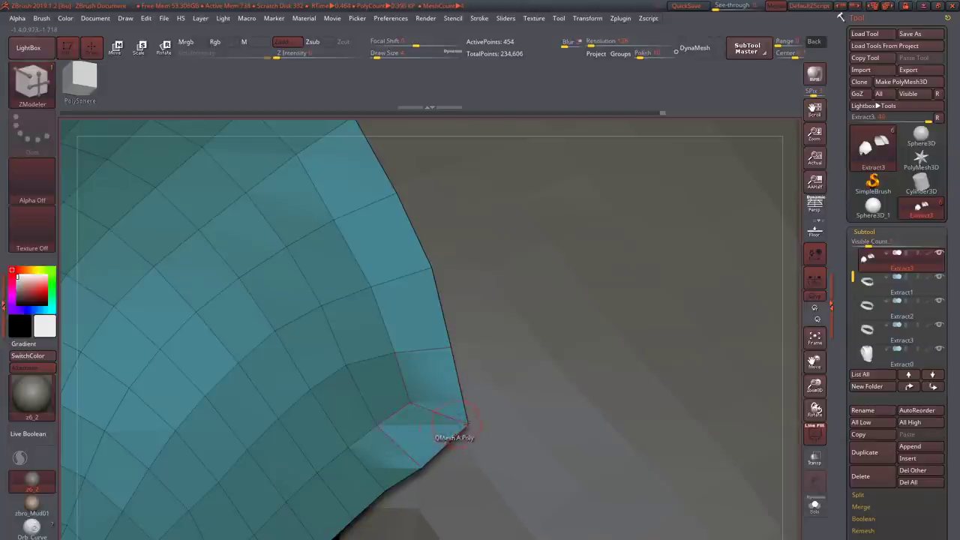
{"action": "left_click", "coordinate": [465, 423]}
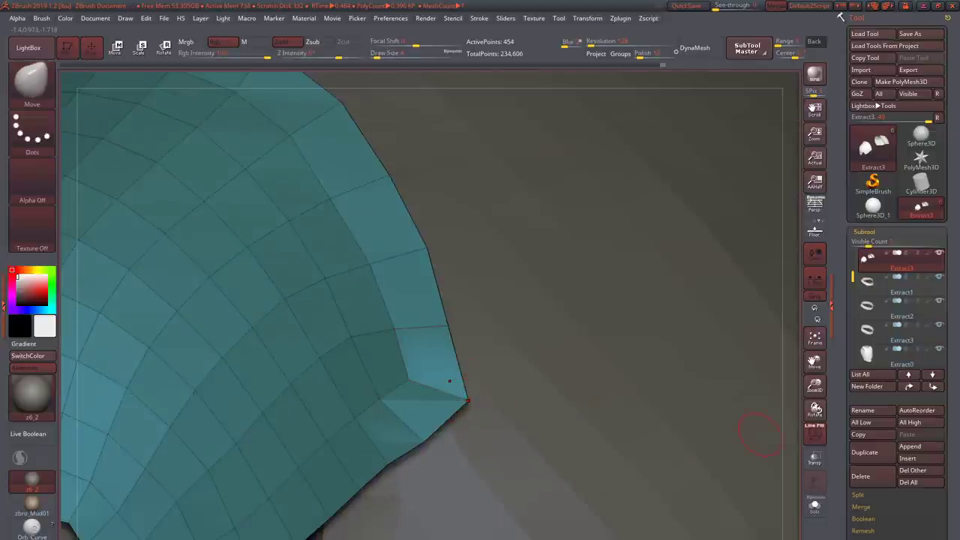
- Hide the polyframe, nudge the stitched front corner into place with the Move brush and smooth the shoulder pads' surface
{"action": "left_click", "coordinate": [815, 433]}
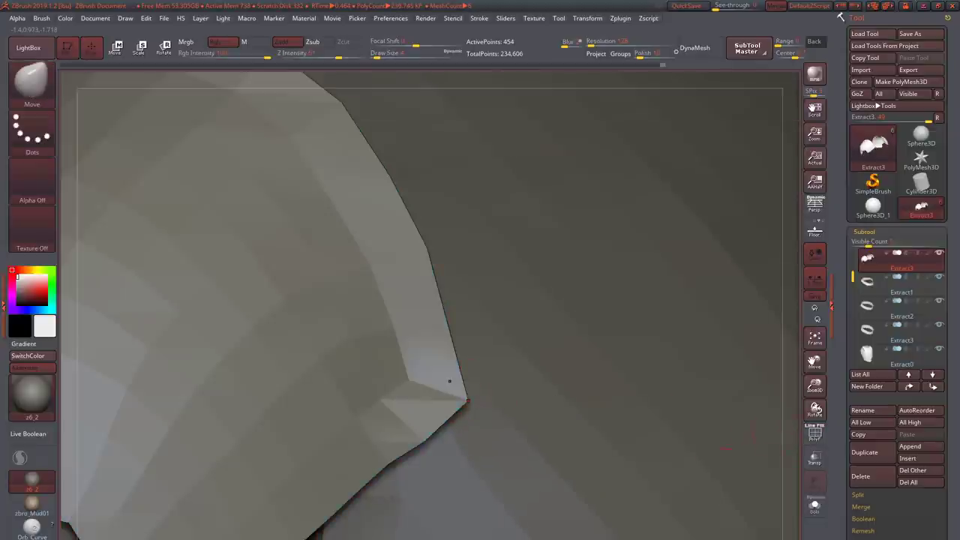
{"action": "left_click_drag", "start_coordinate": [450, 381], "coordinate": [465, 390]}
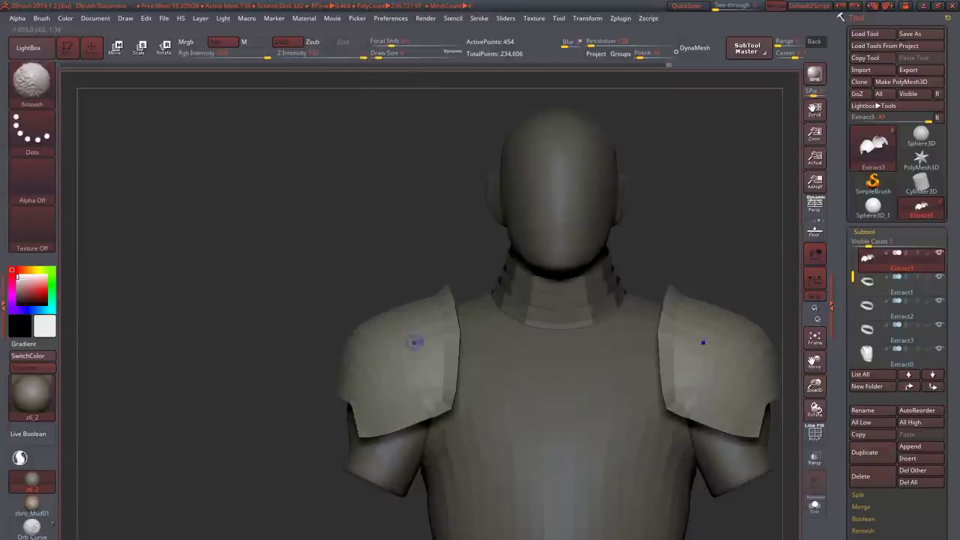
{"action": "left_click_drag", "start_coordinate": [187, 300], "coordinate": [258, 304]}
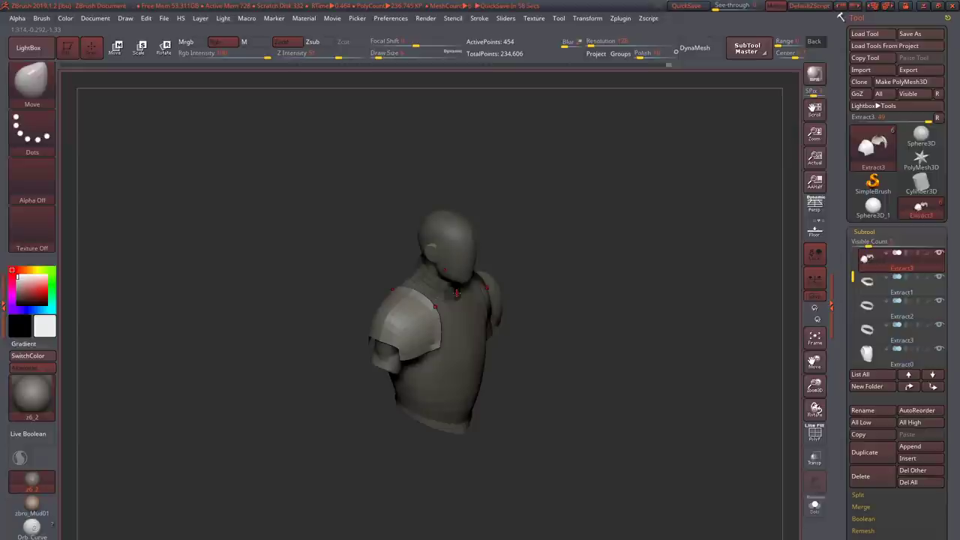
- Round the shoulder pads' lower front and rear edges and adjust their inner edge with the Move brush
{"action": "mouse_move", "coordinate": [456, 292]}
{"action": "left_mouse_down"}
{"action": "mouse_move", "coordinate": [450, 300]}
{"action": "mouse_move", "coordinate": [390, 217]}
{"action": "mouse_move", "coordinate": [381, 326]}
{"action": "mouse_move", "coordinate": [376, 315]}
{"action": "mouse_move", "coordinate": [311, 353]}
{"action": "mouse_move", "coordinate": [300, 343]}
{"action": "mouse_move", "coordinate": [315, 333]}
{"action": "mouse_move", "coordinate": [360, 365]}
{"action": "mouse_move", "coordinate": [434, 386]}
{"action": "mouse_move", "coordinate": [415, 358]}
{"action": "mouse_move", "coordinate": [352, 375]}
{"action": "mouse_move", "coordinate": [254, 453]}
{"action": "mouse_move", "coordinate": [315, 364]}
{"action": "left_mouse_up"}
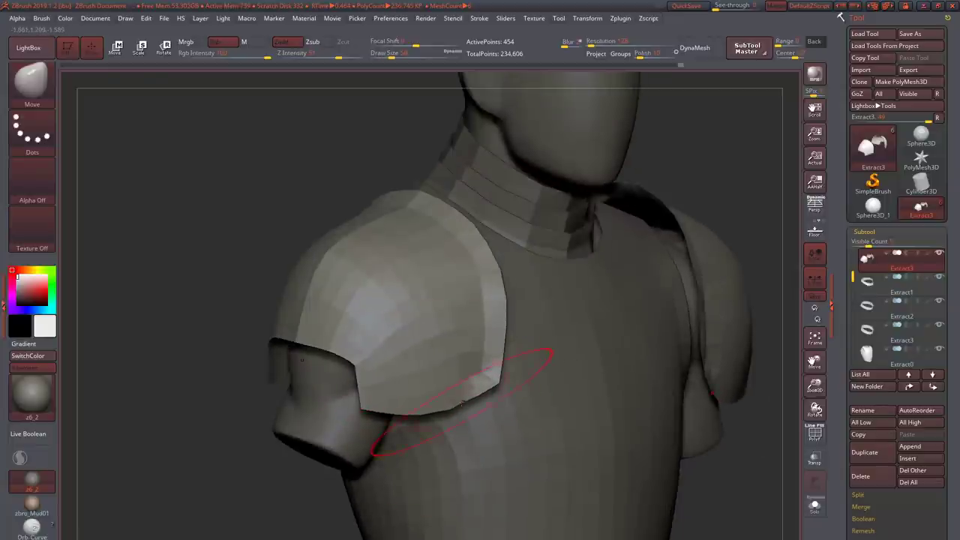
{"action": "mouse_move", "coordinate": [465, 403]}
{"action": "right_mouse_down"}
{"action": "mouse_move", "coordinate": [480, 405]}
{"action": "mouse_move", "coordinate": [453, 412]}
{"action": "mouse_move", "coordinate": [460, 397]}
{"action": "mouse_move", "coordinate": [480, 401]}
{"action": "mouse_move", "coordinate": [452, 393]}
{"action": "mouse_move", "coordinate": [478, 381]}
{"action": "mouse_move", "coordinate": [487, 392]}
{"action": "right_mouse_up"}
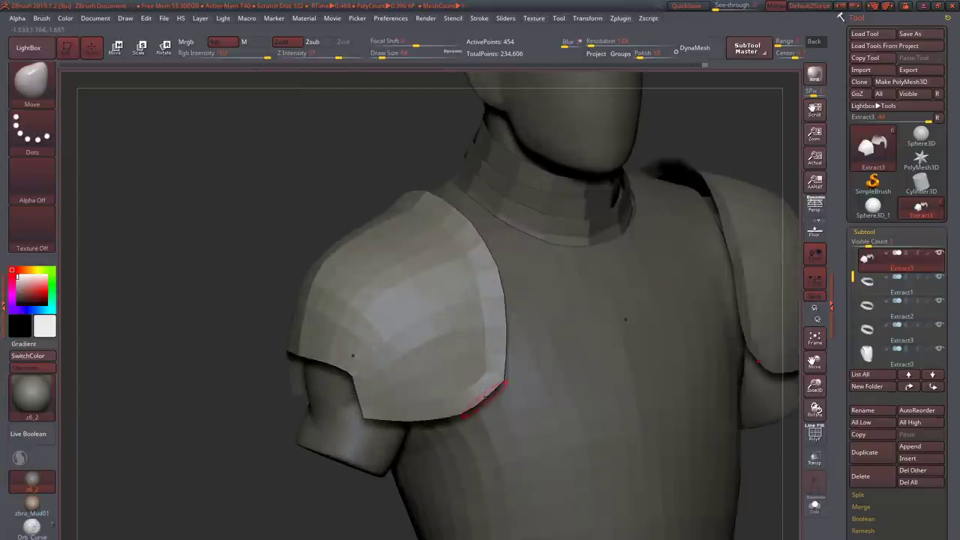
{"action": "mouse_move", "coordinate": [406, 403]}
{"action": "right_mouse_down"}
{"action": "mouse_move", "coordinate": [420, 399]}
{"action": "mouse_move", "coordinate": [389, 426]}
{"action": "mouse_move", "coordinate": [330, 393]}
{"action": "mouse_move", "coordinate": [309, 352]}
{"action": "mouse_move", "coordinate": [316, 339]}
{"action": "right_mouse_up"}
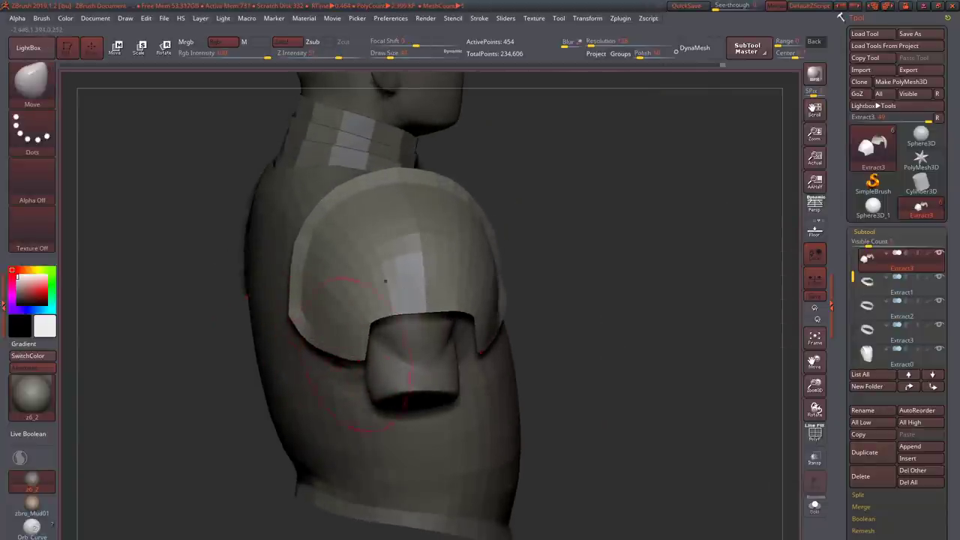
{"action": "right_click_drag", "start_coordinate": [385, 281], "coordinate": [509, 240]}
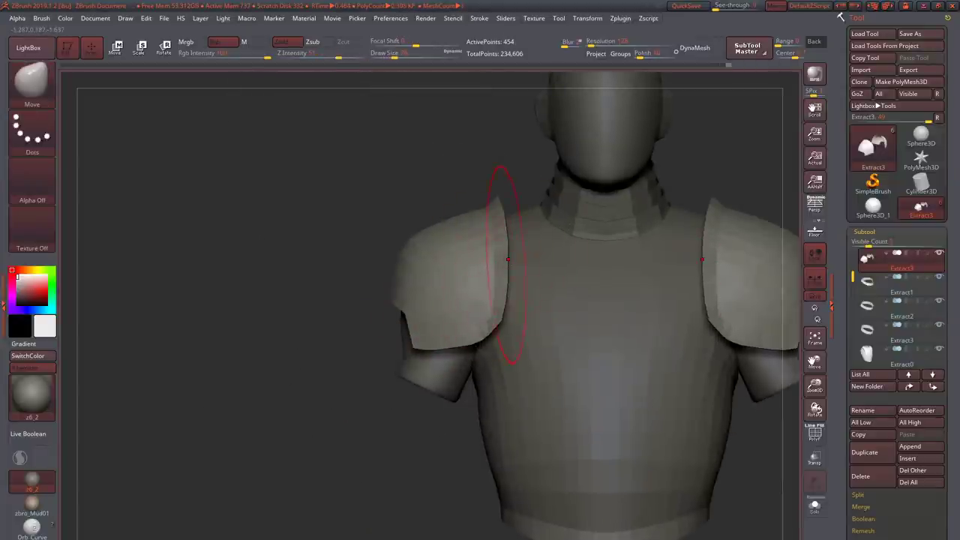
{"action": "right_click_drag", "start_coordinate": [508, 259], "coordinate": [454, 366]}
- Select the vest and adjust its rear armhole area beneath the shoulder pad with the Move brush
{"action": "left_click", "coordinate": [472, 311], "text": "alt"}
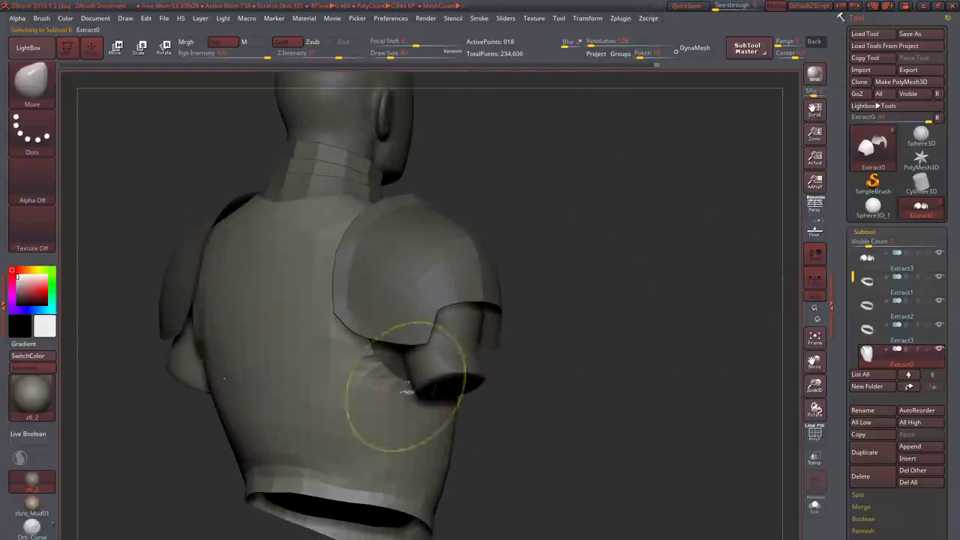
{"action": "right_click_drag", "start_coordinate": [401, 381], "coordinate": [355, 250]}
- Reselect the shoulder pads and reshape their outer and rear curvature around the upper arm with the Move brush
{"action": "left_click", "coordinate": [345, 330], "text": "alt"}
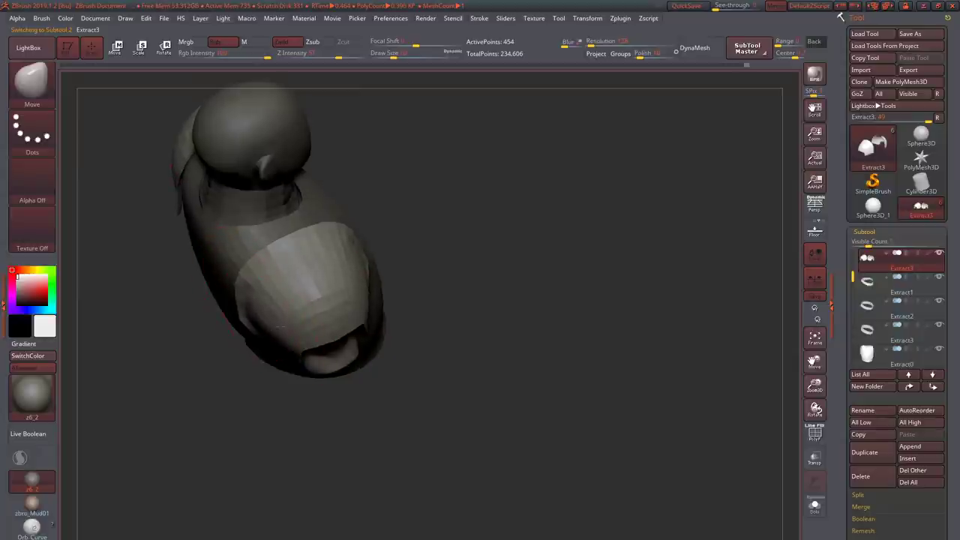
{"action": "mouse_move", "coordinate": [281, 327]}
{"action": "right_mouse_down"}
{"action": "mouse_move", "coordinate": [258, 296]}
{"action": "mouse_move", "coordinate": [291, 322]}
{"action": "mouse_move", "coordinate": [275, 313]}
{"action": "mouse_move", "coordinate": [281, 319]}
{"action": "mouse_move", "coordinate": [312, 291]}
{"action": "mouse_move", "coordinate": [331, 293]}
{"action": "mouse_move", "coordinate": [333, 261]}
{"action": "mouse_move", "coordinate": [268, 268]}
{"action": "mouse_move", "coordinate": [327, 298]}
{"action": "mouse_move", "coordinate": [360, 300]}
{"action": "mouse_move", "coordinate": [330, 300]}
{"action": "mouse_move", "coordinate": [326, 345]}
{"action": "mouse_move", "coordinate": [337, 322]}
{"action": "mouse_move", "coordinate": [341, 330]}
{"action": "mouse_move", "coordinate": [322, 361]}
{"action": "mouse_move", "coordinate": [247, 330]}
{"action": "mouse_move", "coordinate": [299, 315]}
{"action": "mouse_move", "coordinate": [376, 321]}
{"action": "mouse_move", "coordinate": [349, 356]}
{"action": "right_mouse_up"}
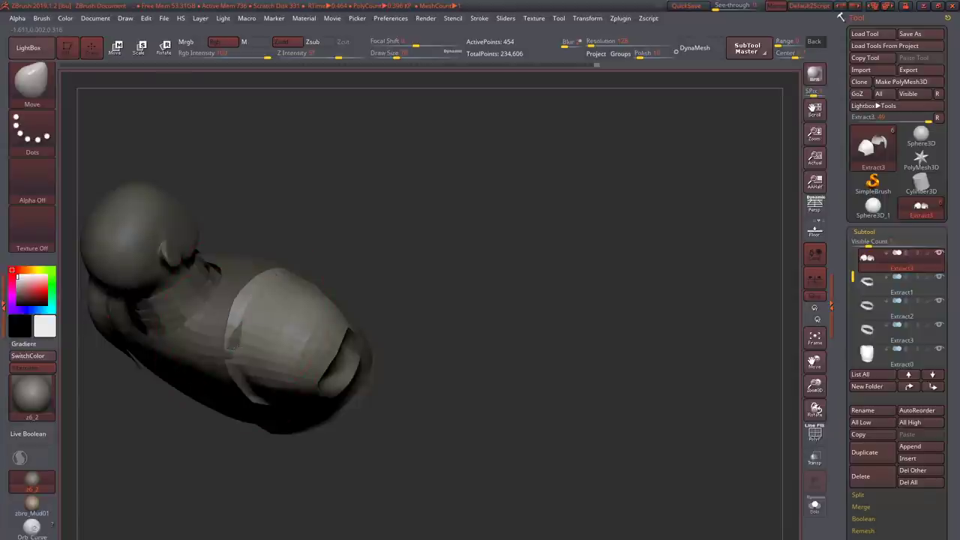
{"action": "right_click_drag", "start_coordinate": [225, 330], "coordinate": [244, 306]}
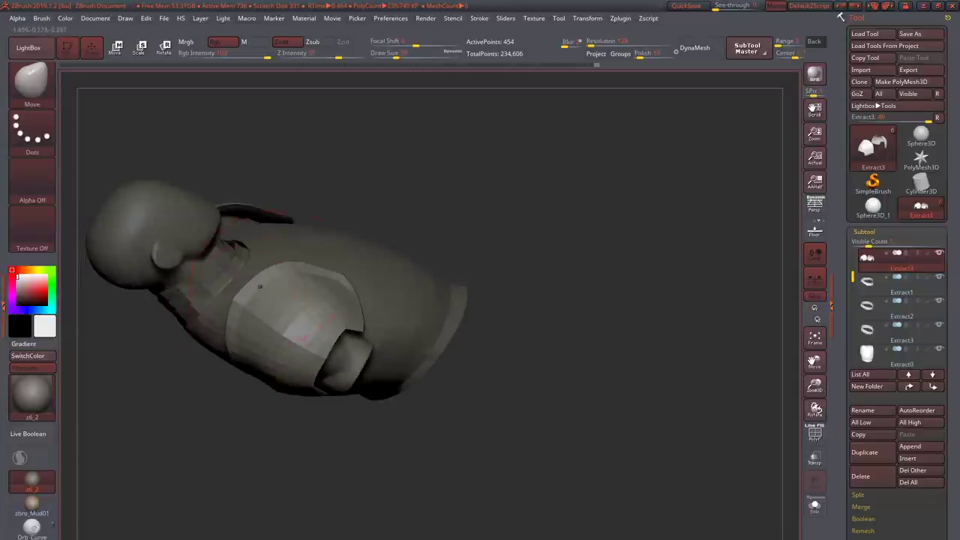
{"action": "mouse_move", "coordinate": [280, 272]}
{"action": "right_mouse_down"}
{"action": "mouse_move", "coordinate": [360, 276]}
{"action": "mouse_move", "coordinate": [352, 255]}
{"action": "mouse_move", "coordinate": [322, 240]}
{"action": "mouse_move", "coordinate": [365, 228]}
{"action": "mouse_move", "coordinate": [322, 257]}
{"action": "mouse_move", "coordinate": [369, 255]}
{"action": "mouse_move", "coordinate": [349, 254]}
{"action": "mouse_move", "coordinate": [335, 214]}
{"action": "mouse_move", "coordinate": [355, 209]}
{"action": "mouse_move", "coordinate": [365, 180]}
{"action": "mouse_move", "coordinate": [376, 225]}
{"action": "mouse_move", "coordinate": [455, 279]}
{"action": "mouse_move", "coordinate": [343, 368]}
{"action": "mouse_move", "coordinate": [323, 353]}
{"action": "mouse_move", "coordinate": [330, 337]}
{"action": "mouse_move", "coordinate": [375, 315]}
{"action": "mouse_move", "coordinate": [343, 342]}
{"action": "right_mouse_up"}
{"action": "key", "text": "f"}
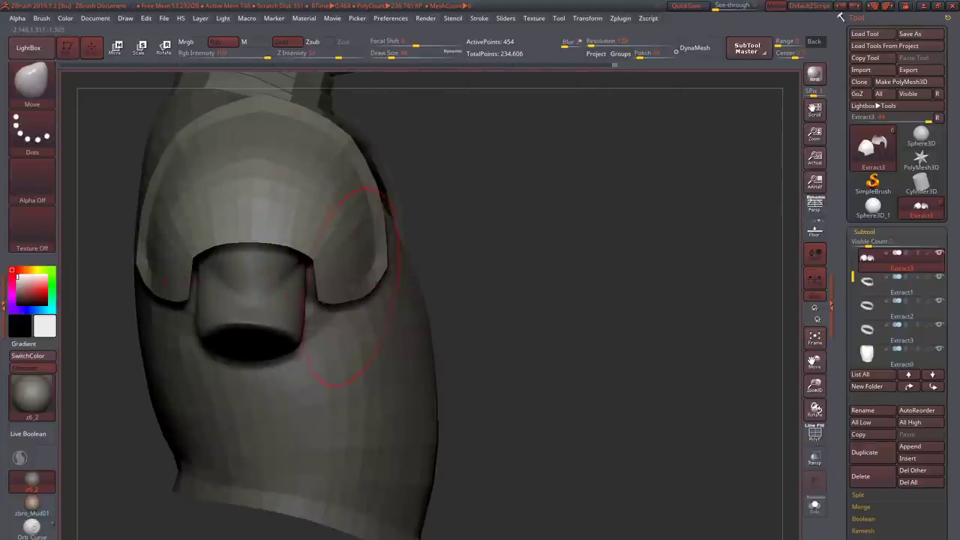
- Refine the shoulder pads' lower flaps, outer bulge and front and rear surfaces with a smaller Move brush
{"action": "mouse_move", "coordinate": [350, 286]}
{"action": "right_mouse_down"}
{"action": "mouse_move", "coordinate": [326, 308]}
{"action": "mouse_move", "coordinate": [344, 300]}
{"action": "mouse_move", "coordinate": [291, 308]}
{"action": "mouse_move", "coordinate": [309, 283]}
{"action": "right_mouse_up"}
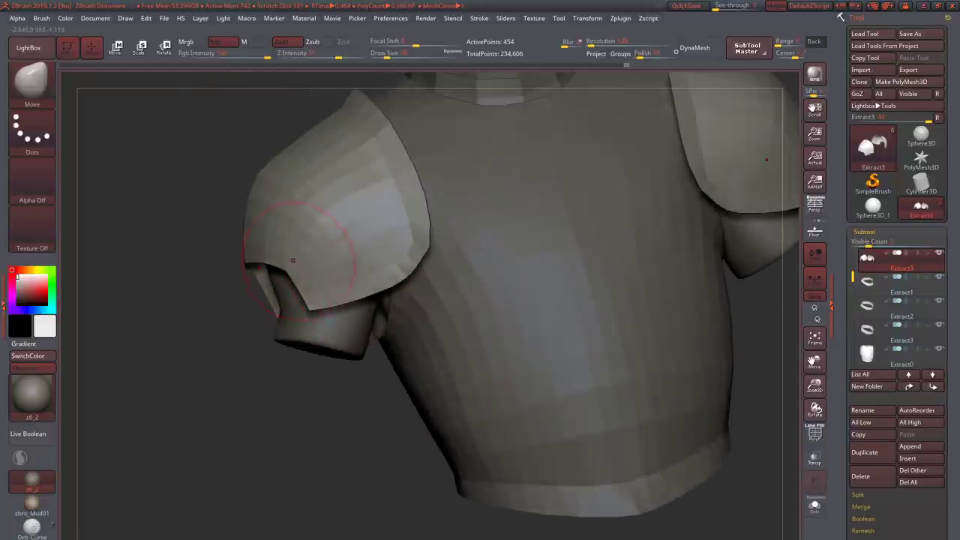
{"action": "left_click_drag", "start_coordinate": [247, 173], "coordinate": [264, 192]}
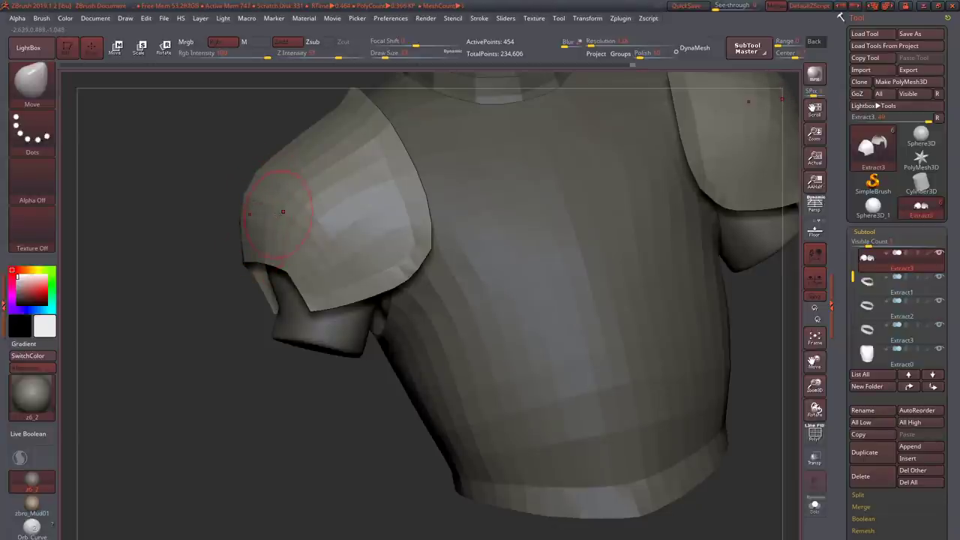
{"action": "key", "text": "f"}
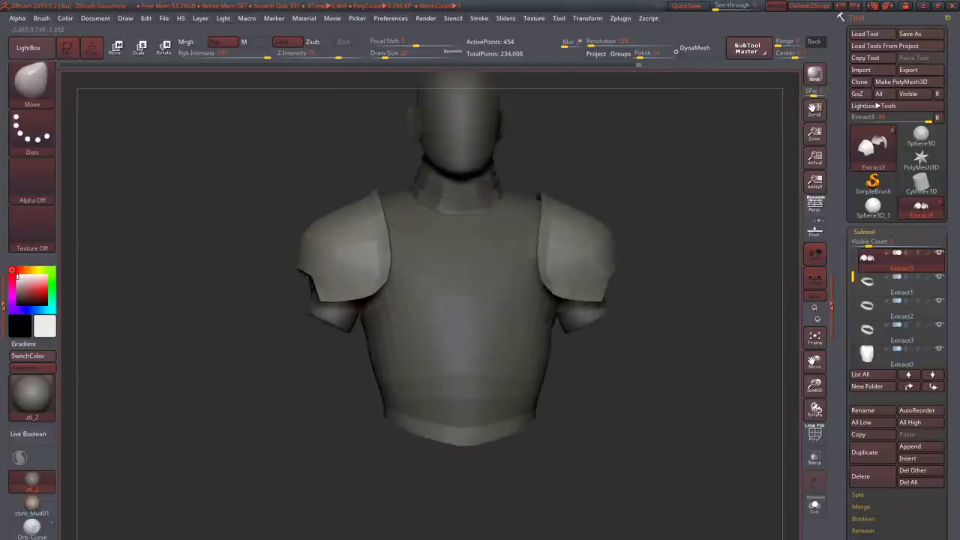
{"action": "mouse_move", "coordinate": [321, 273]}
{"action": "right_mouse_down"}
{"action": "mouse_move", "coordinate": [420, 277]}
{"action": "mouse_move", "coordinate": [465, 187]}
{"action": "mouse_move", "coordinate": [264, 259]}
{"action": "mouse_move", "coordinate": [203, 255]}
{"action": "mouse_move", "coordinate": [300, 247]}
{"action": "mouse_move", "coordinate": [306, 309]}
{"action": "mouse_move", "coordinate": [292, 327]}
{"action": "mouse_move", "coordinate": [259, 330]}
{"action": "mouse_move", "coordinate": [267, 317]}
{"action": "right_mouse_up"}
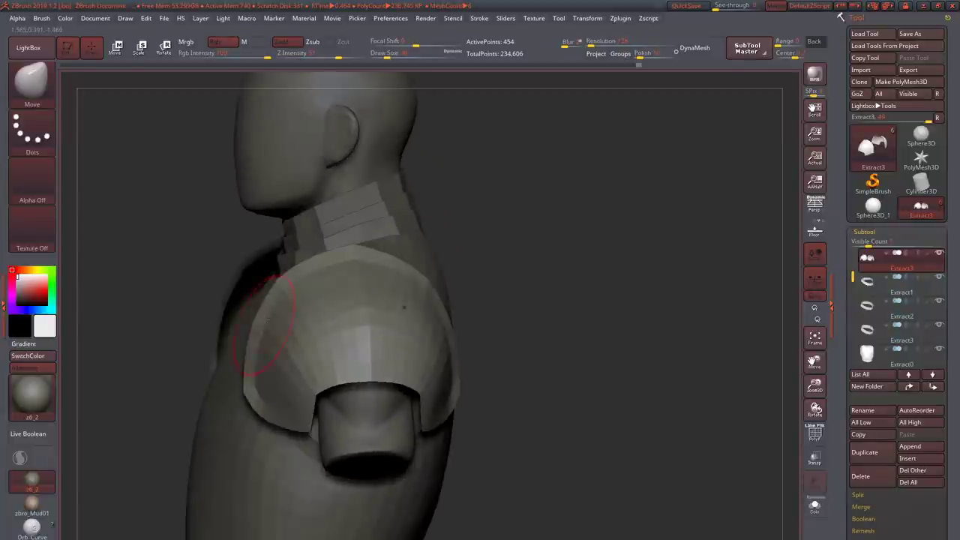
{"action": "right_click_drag", "start_coordinate": [405, 281], "coordinate": [298, 294]}
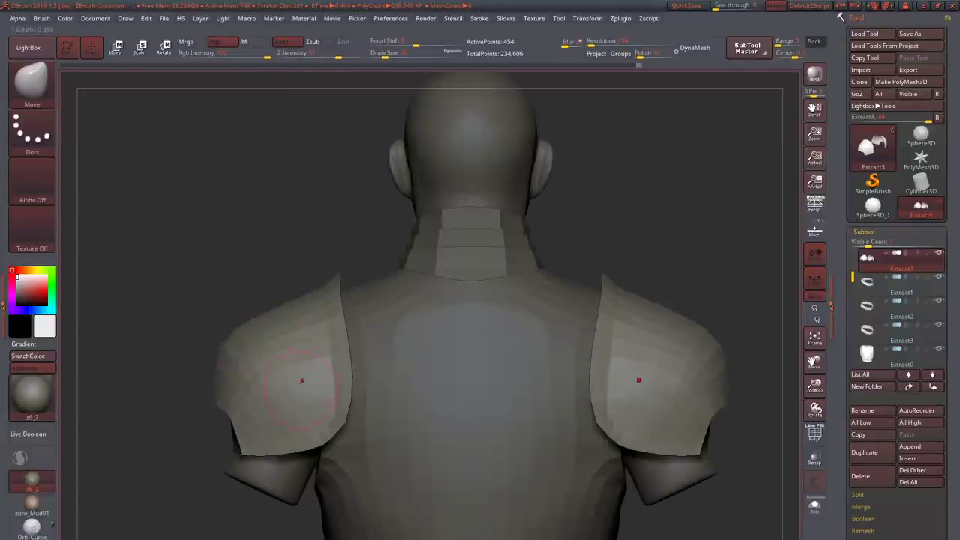
- Shift both shoulder pads slightly along the front-to-back axis with the Move gizmo to align them over the shoulders
{"action": "mouse_move", "coordinate": [303, 379]}
{"action": "right_mouse_down", "text": "ctrl"}
{"action": "mouse_move", "coordinate": [300, 353]}
{"action": "mouse_move", "coordinate": [248, 338]}
{"action": "mouse_move", "coordinate": [270, 322]}
{"action": "mouse_move", "coordinate": [345, 364]}
{"action": "mouse_move", "coordinate": [373, 344]}
{"action": "mouse_move", "coordinate": [365, 385]}
{"action": "mouse_move", "coordinate": [378, 385]}
{"action": "mouse_move", "coordinate": [362, 366]}
{"action": "mouse_move", "coordinate": [372, 411]}
{"action": "mouse_move", "coordinate": [375, 390]}
{"action": "mouse_move", "coordinate": [343, 354]}
{"action": "mouse_move", "coordinate": [367, 323]}
{"action": "mouse_move", "coordinate": [360, 330]}
{"action": "mouse_move", "coordinate": [375, 345]}
{"action": "mouse_move", "coordinate": [407, 341]}
{"action": "right_mouse_up", "text": "ctrl"}
{"action": "key", "text": "b"}
{"action": "key", "text": "c"}
{"action": "key", "text": "b"}
{"action": "key", "text": "b"}
{"action": "key", "text": "m"}
{"action": "key", "text": "v"}
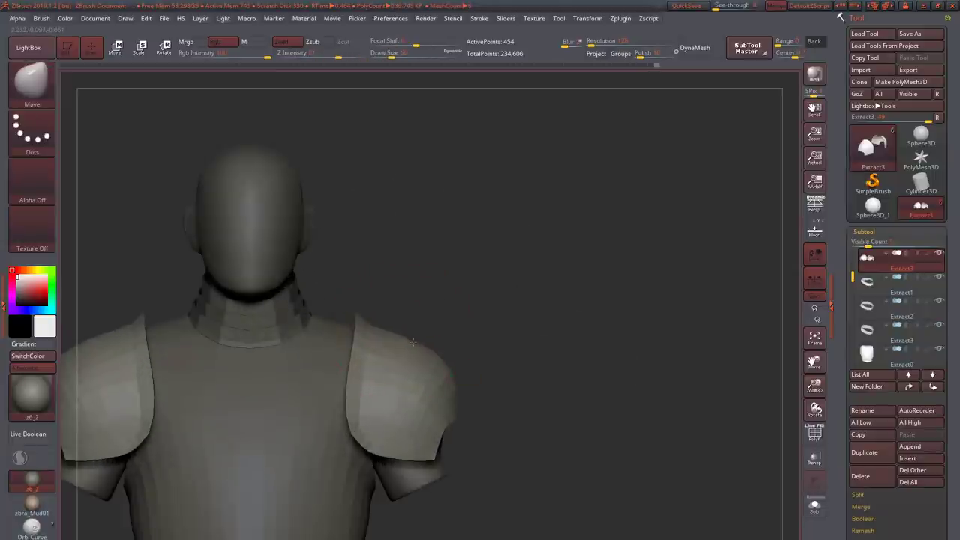
{"action": "right_click_drag", "start_coordinate": [411, 344], "coordinate": [360, 330]}
{"action": "key", "text": "w"}
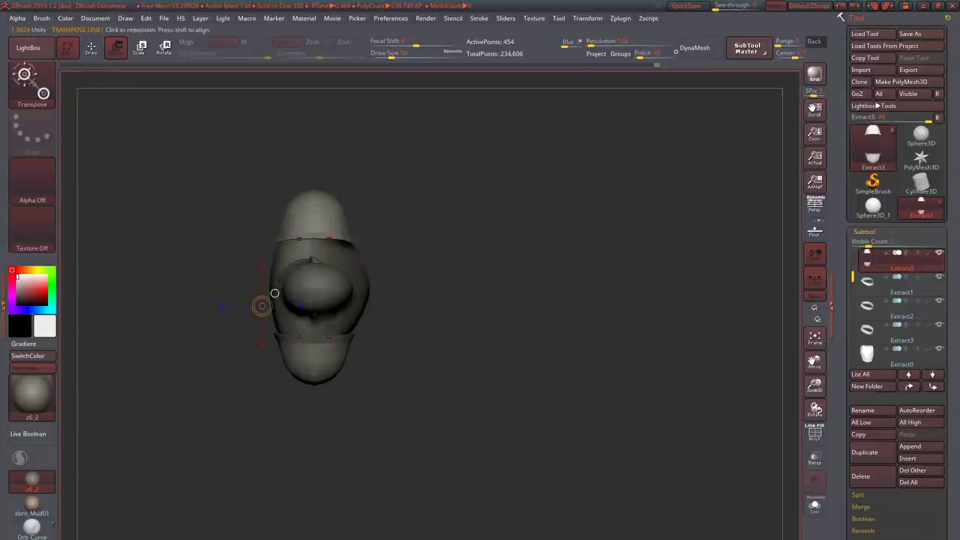
{"action": "key", "text": "y"}
{"action": "mouse_move", "coordinate": [357, 288]}
{"action": "left_mouse_down"}
{"action": "mouse_move", "coordinate": [358, 308]}
{"action": "mouse_move", "coordinate": [355, 287]}
{"action": "left_mouse_up"}
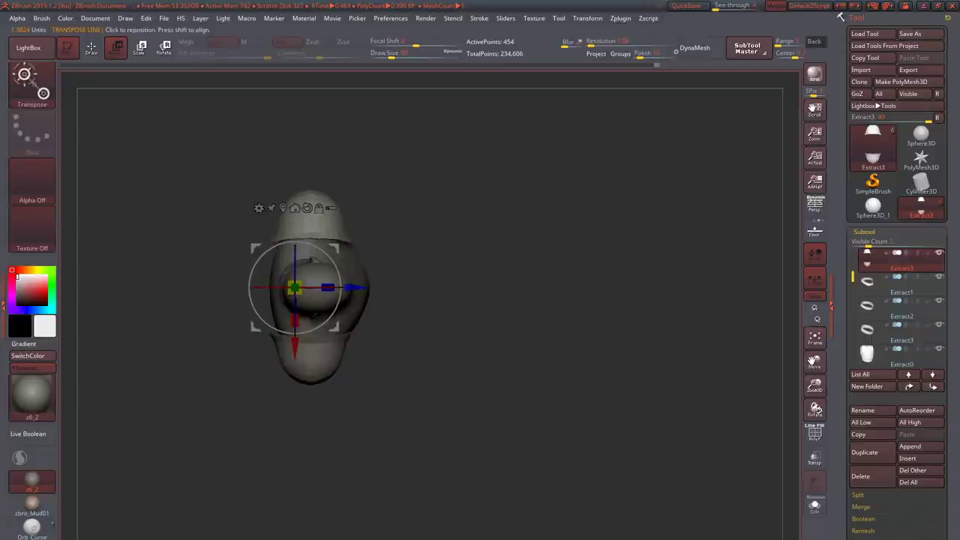
{"action": "left_click_drag", "start_coordinate": [315, 327], "coordinate": [351, 325]}
{"action": "left_click_drag", "start_coordinate": [370, 384], "coordinate": [417, 379]}
{"action": "key", "text": "q"}
- Select the vest and adjust its upper back between the shoulder pads with a larger Move brush
{"action": "left_click_drag", "start_coordinate": [285, 300], "coordinate": [285, 250], "text": "alt"}
{"action": "mouse_move", "coordinate": [349, 274]}
{"action": "left_mouse_down"}
{"action": "mouse_move", "coordinate": [346, 254]}
{"action": "mouse_move", "coordinate": [281, 285]}
{"action": "mouse_move", "coordinate": [319, 241]}
{"action": "mouse_move", "coordinate": [321, 275]}
{"action": "mouse_move", "coordinate": [310, 235]}
{"action": "mouse_move", "coordinate": [390, 233]}
{"action": "mouse_move", "coordinate": [319, 231]}
{"action": "mouse_move", "coordinate": [375, 234]}
{"action": "mouse_move", "coordinate": [353, 217]}
{"action": "left_mouse_up"}
{"action": "left_click", "coordinate": [568, 225], "text": "alt"}
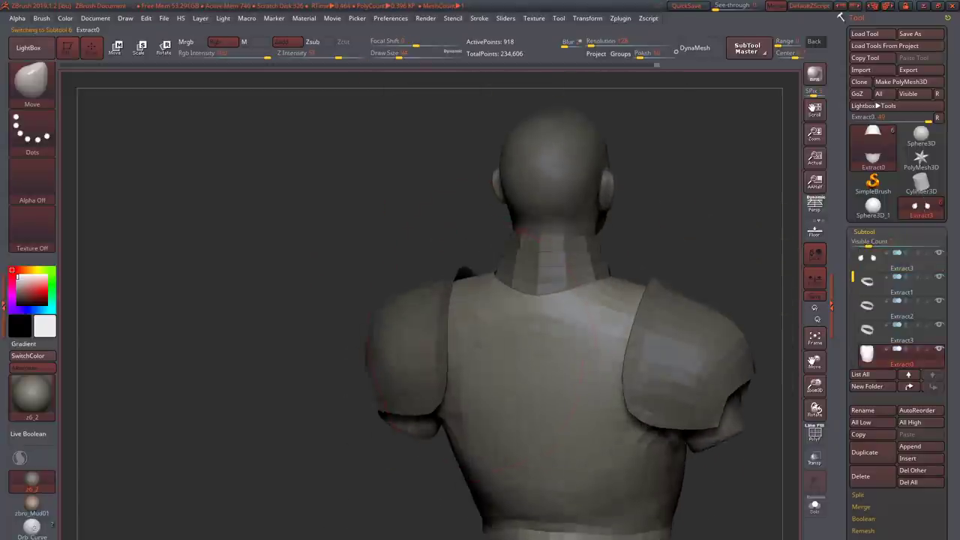
{"action": "left_click_drag", "start_coordinate": [480, 324], "coordinate": [541, 320]}
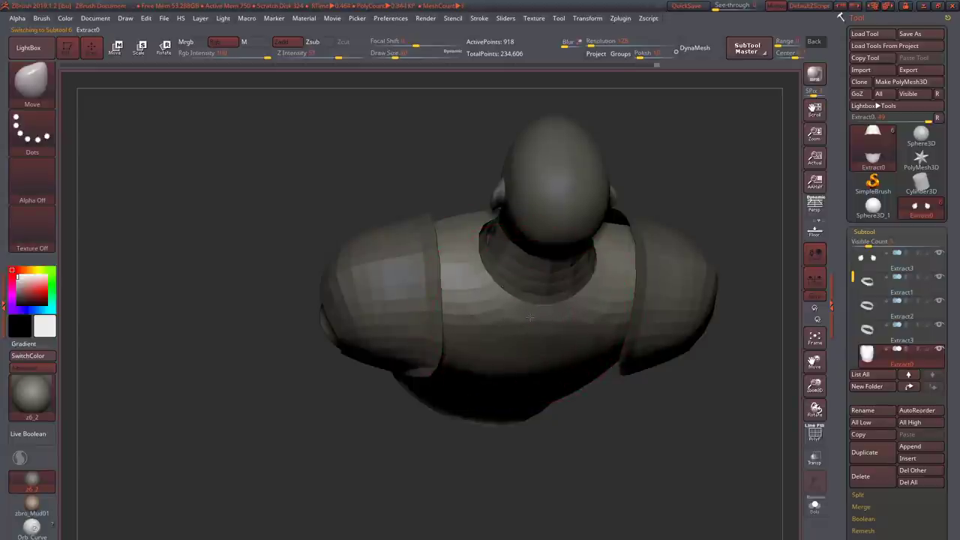
{"action": "left_click_drag", "start_coordinate": [530, 318], "coordinate": [510, 295]}
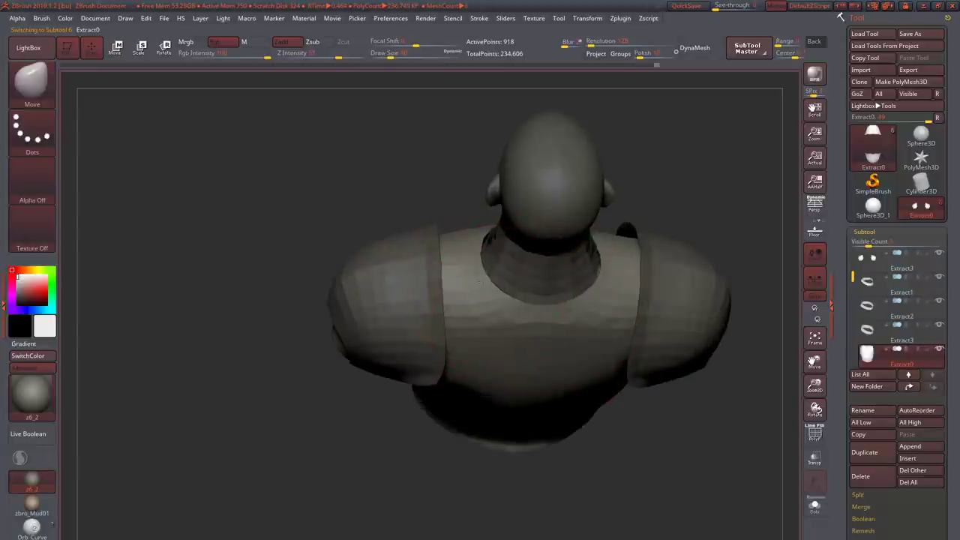
- Adjust the lowest collar ring at the neckline with the Move brush, and reselect the torso armour
{"action": "left_click", "coordinate": [495, 286], "text": "alt"}
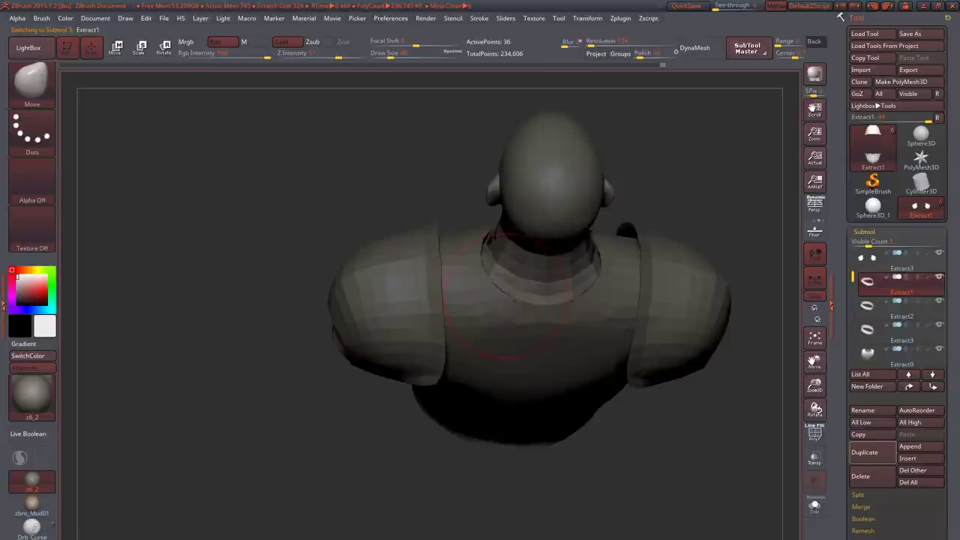
{"action": "left_click_drag", "start_coordinate": [491, 284], "coordinate": [516, 321]}
{"action": "left_click", "coordinate": [518, 322], "text": "alt"}
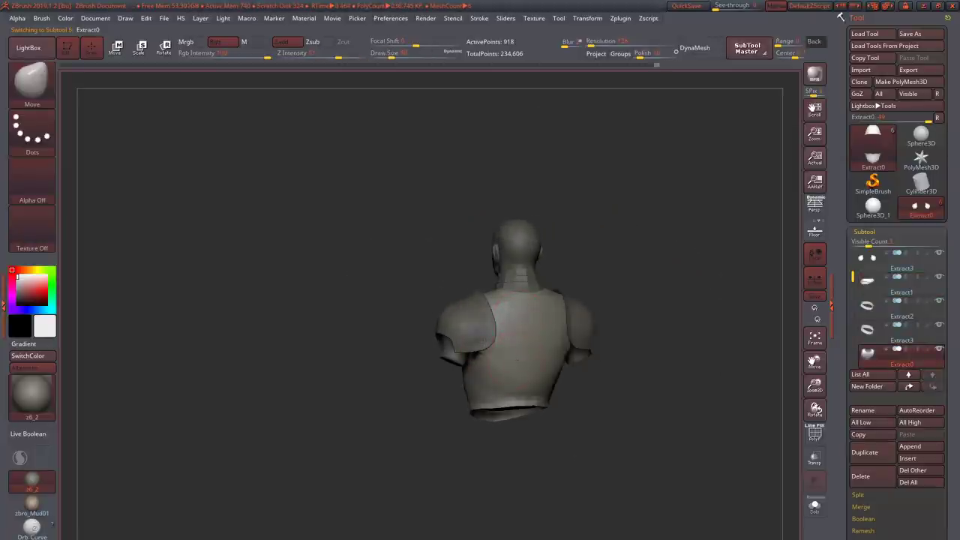
- Refine the torso armour's silhouette with the Move brush along the side, back and lower edge
{"action": "mouse_move", "coordinate": [494, 393]}
{"action": "left_mouse_down"}
{"action": "mouse_move", "coordinate": [511, 394]}
{"action": "mouse_move", "coordinate": [497, 407]}
{"action": "mouse_move", "coordinate": [484, 387]}
{"action": "mouse_move", "coordinate": [322, 393]}
{"action": "mouse_move", "coordinate": [332, 435]}
{"action": "mouse_move", "coordinate": [337, 380]}
{"action": "mouse_move", "coordinate": [385, 373]}
{"action": "mouse_move", "coordinate": [301, 380]}
{"action": "left_mouse_up"}
{"action": "mouse_move", "coordinate": [301, 288]}
{"action": "left_mouse_down"}
{"action": "mouse_move", "coordinate": [318, 386]}
{"action": "mouse_move", "coordinate": [293, 386]}
{"action": "mouse_move", "coordinate": [265, 346]}
{"action": "left_mouse_up"}
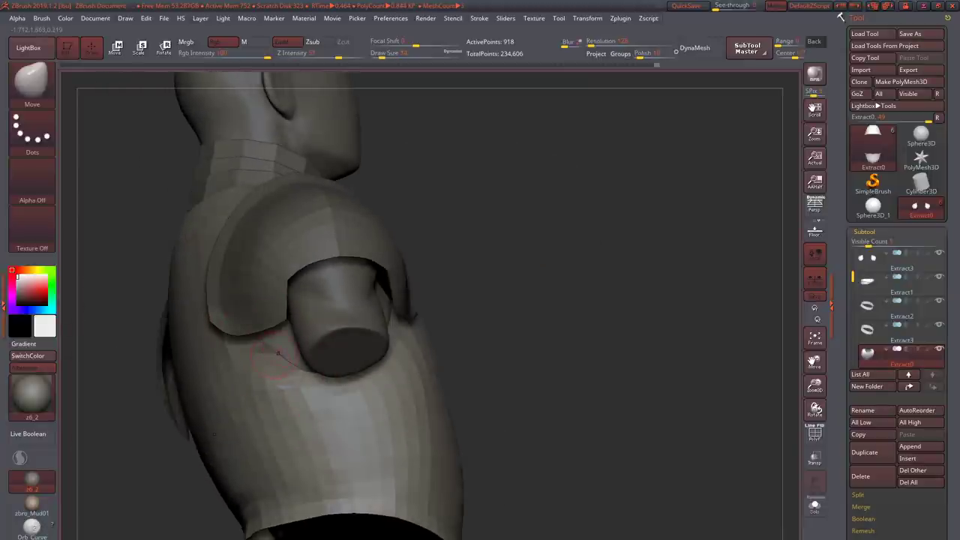
{"action": "mouse_move", "coordinate": [279, 366]}
{"action": "right_mouse_down"}
{"action": "mouse_move", "coordinate": [300, 364]}
{"action": "mouse_move", "coordinate": [310, 381]}
{"action": "mouse_move", "coordinate": [279, 385]}
{"action": "mouse_move", "coordinate": [295, 409]}
{"action": "right_mouse_up"}
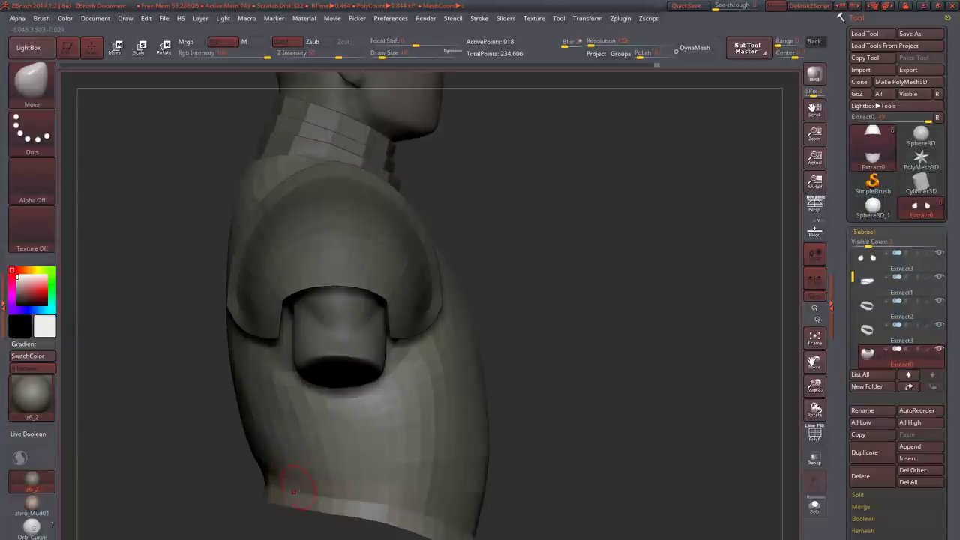
{"action": "right_click_drag", "start_coordinate": [293, 488], "coordinate": [253, 393]}
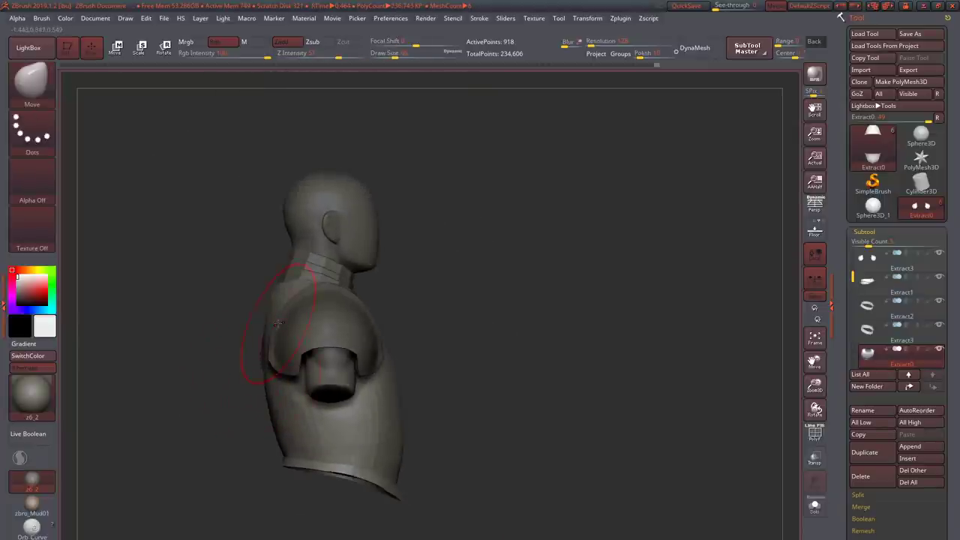
{"action": "mouse_move", "coordinate": [303, 377]}
{"action": "right_mouse_down"}
{"action": "mouse_move", "coordinate": [232, 387]}
{"action": "mouse_move", "coordinate": [251, 369]}
{"action": "right_mouse_up"}
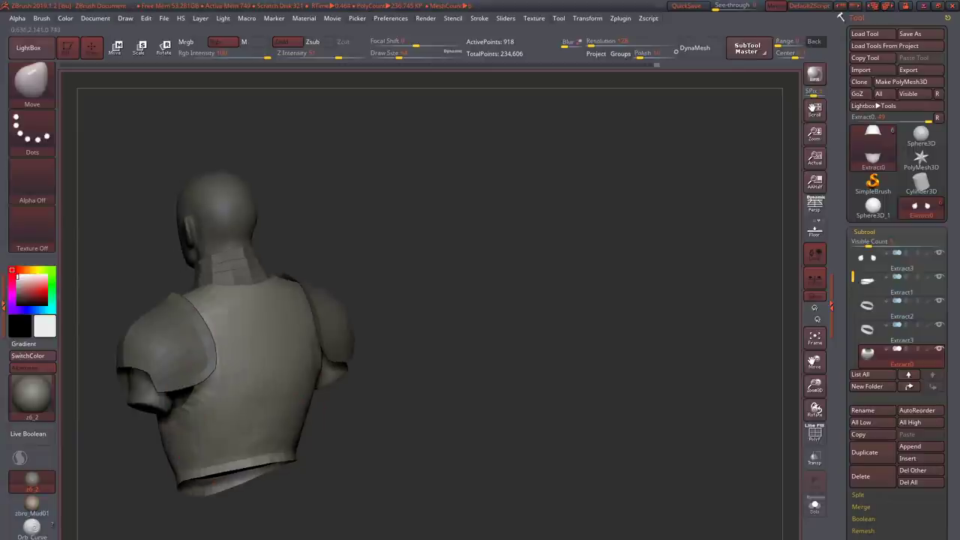
{"action": "right_click_drag", "start_coordinate": [267, 407], "coordinate": [216, 421]}
- Isolate the body subtool and mask the lower ends of both upper arms
{"action": "left_click", "coordinate": [217, 353], "text": "alt"}
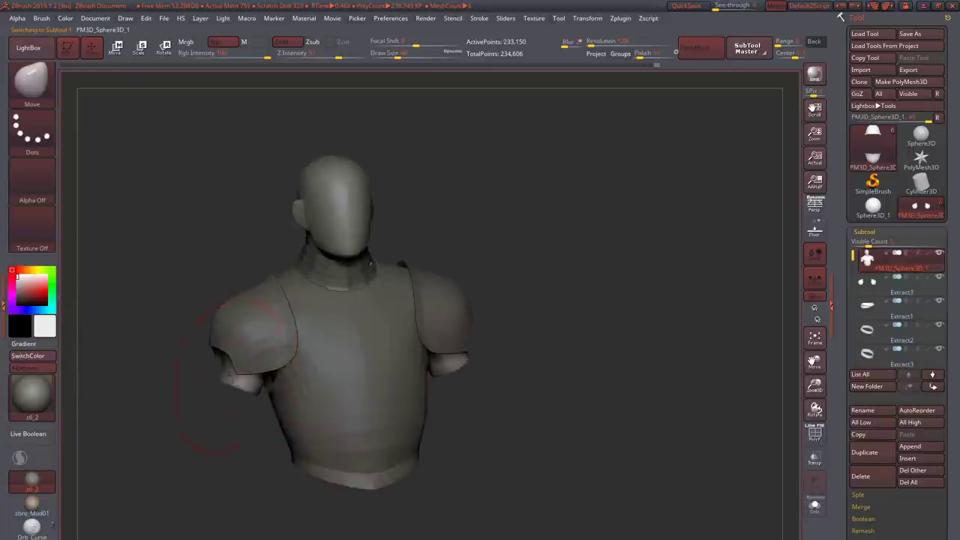
{"action": "key", "text": "ctrl+shift+s"}
{"action": "right_click_drag", "start_coordinate": [247, 354], "coordinate": [248, 300]}
{"action": "mouse_move", "coordinate": [225, 375]}
{"action": "right_mouse_down"}
{"action": "mouse_move", "coordinate": [182, 386]}
{"action": "mouse_move", "coordinate": [203, 364]}
{"action": "mouse_move", "coordinate": [247, 375]}
{"action": "mouse_move", "coordinate": [289, 325]}
{"action": "mouse_move", "coordinate": [288, 342]}
{"action": "mouse_move", "coordinate": [278, 300]}
{"action": "mouse_move", "coordinate": [300, 310]}
{"action": "mouse_move", "coordinate": [327, 297]}
{"action": "right_mouse_up"}
{"action": "key", "text": "ctrl+shift+s"}
{"action": "key", "text": "b"}
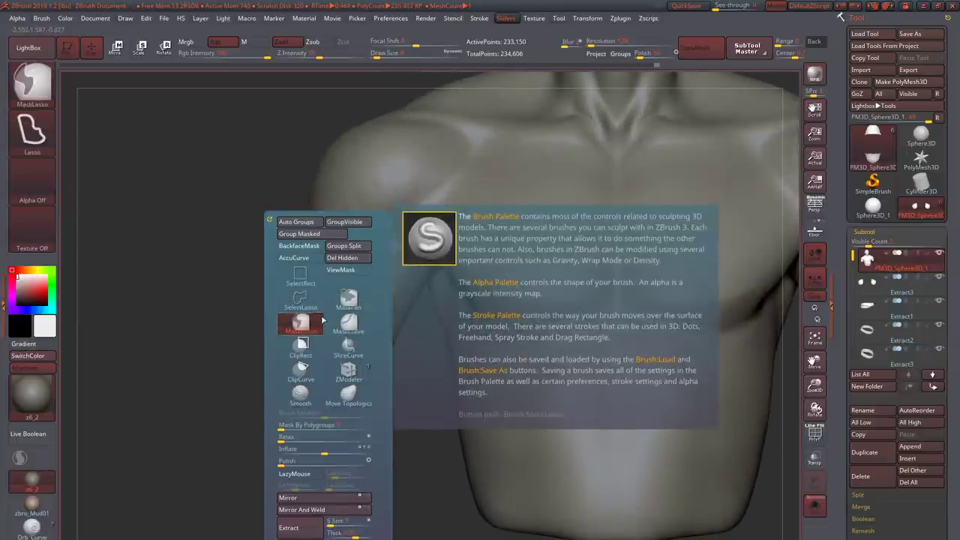
{"action": "key", "text": "m"}
{"action": "key", "text": "v"}
{"action": "right_click_drag", "start_coordinate": [253, 160], "coordinate": [293, 281]}
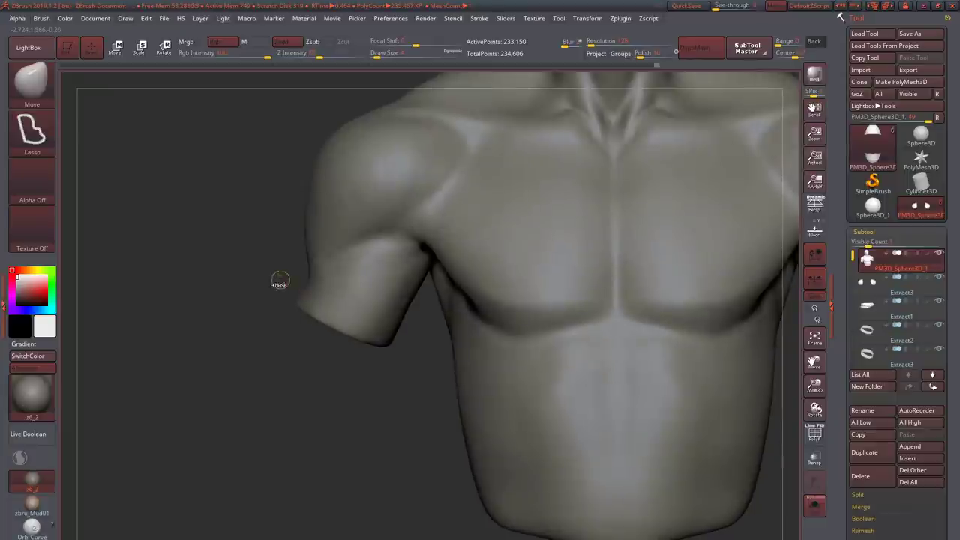
{"action": "mouse_move", "coordinate": [297, 293]}
{"action": "left_mouse_down", "text": "ctrl"}
{"action": "mouse_move", "coordinate": [379, 330]}
{"action": "mouse_move", "coordinate": [417, 336]}
{"action": "left_mouse_up", "text": "ctrl"}
{"action": "mouse_move", "coordinate": [418, 335]}
{"action": "right_mouse_down"}
{"action": "mouse_move", "coordinate": [338, 300]}
{"action": "mouse_move", "coordinate": [332, 265]}
{"action": "mouse_move", "coordinate": [343, 300]}
{"action": "right_mouse_up"}
- Extract the masked arm ends as a new subtool of bands around the upper arms
{"action": "key", "text": "space"}
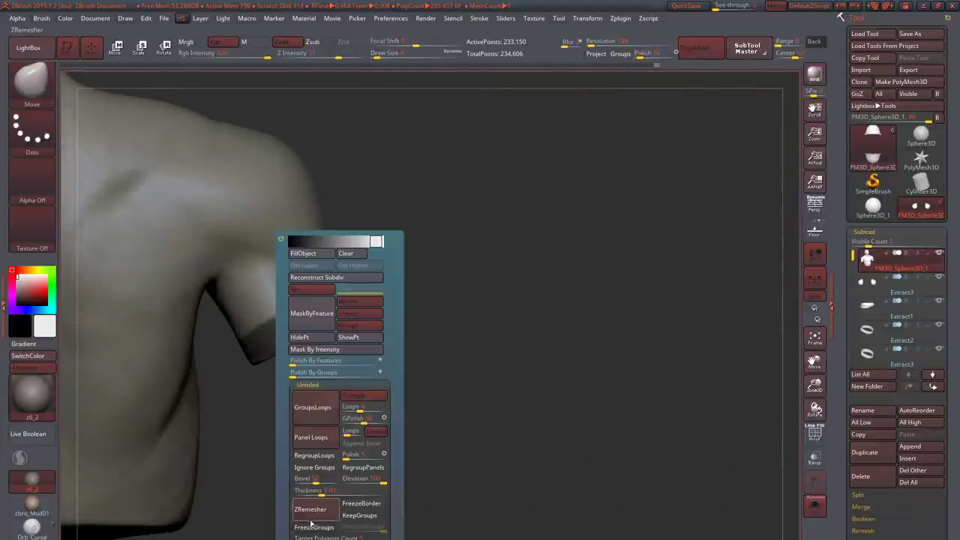
{"action": "left_click", "coordinate": [261, 528]}
{"action": "key", "text": "space"}
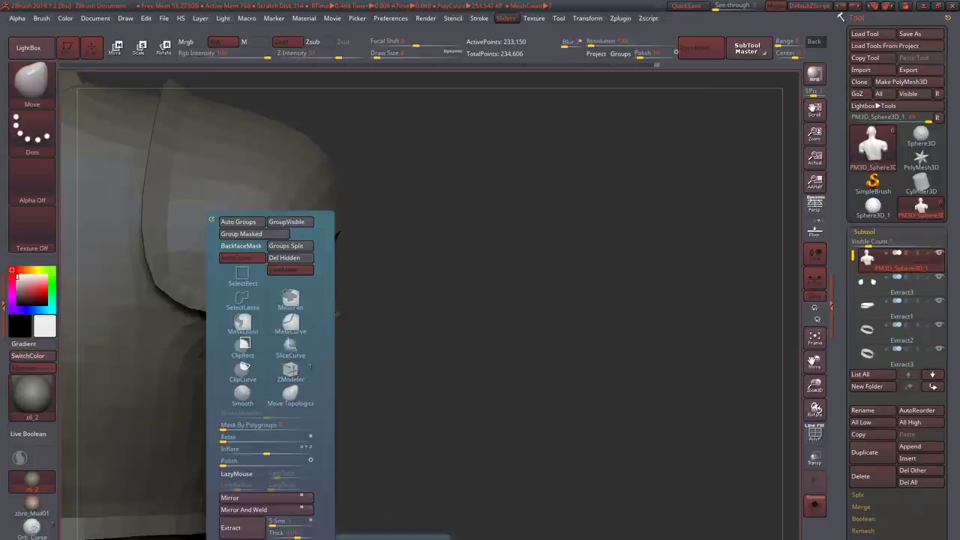
{"action": "left_click", "coordinate": [243, 368]}
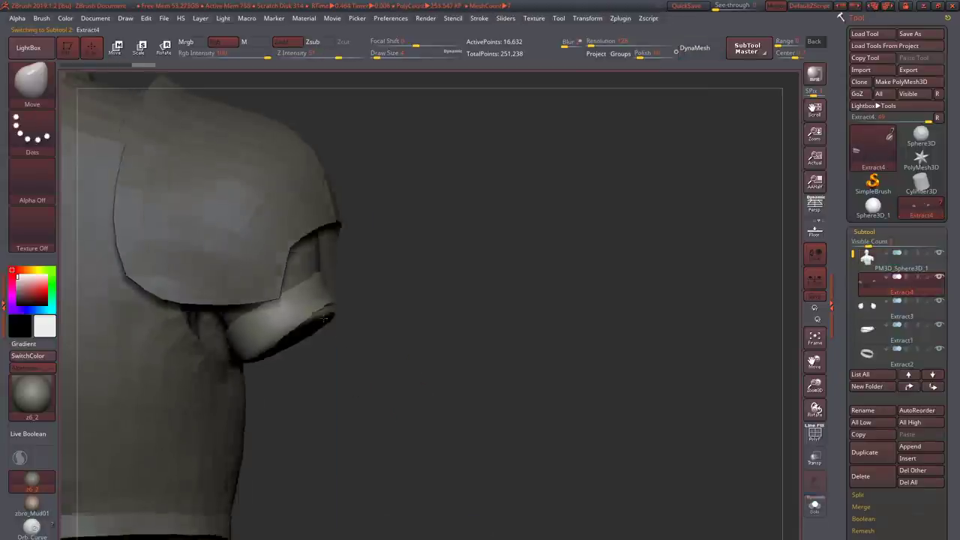
- Keep only one shell of the extracted arm bands by deleting their hidden geometry
{"action": "key", "text": "space"}
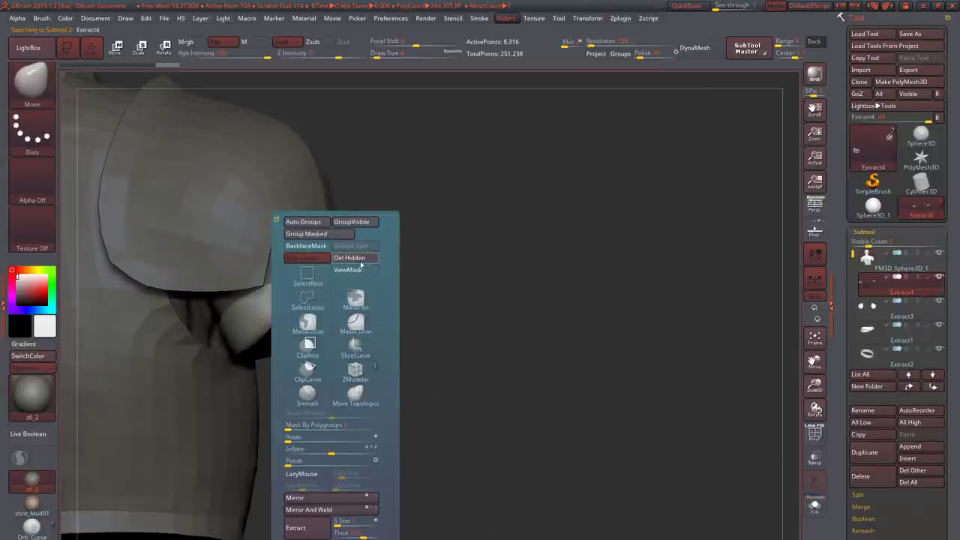
{"action": "left_click_drag", "start_coordinate": [332, 314], "coordinate": [279, 422]}
{"action": "key", "text": "space"}
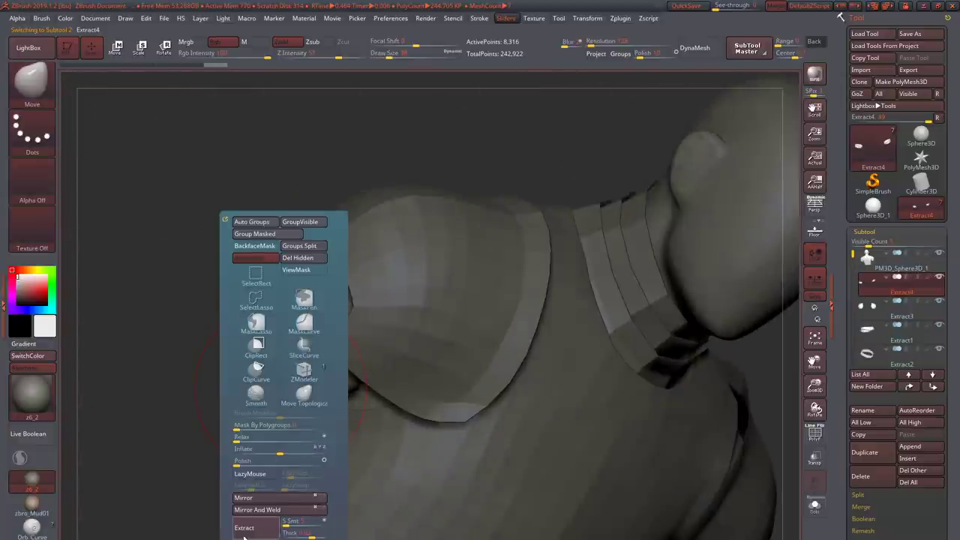
{"action": "left_click_drag", "start_coordinate": [225, 390], "coordinate": [390, 292]}
{"action": "mouse_move", "coordinate": [457, 286]}
{"action": "left_mouse_down"}
{"action": "mouse_move", "coordinate": [392, 330]}
{"action": "mouse_move", "coordinate": [368, 293]}
{"action": "mouse_move", "coordinate": [385, 300]}
{"action": "mouse_move", "coordinate": [360, 330]}
{"action": "mouse_move", "coordinate": [368, 366]}
{"action": "left_mouse_up"}
{"action": "key", "text": "f"}
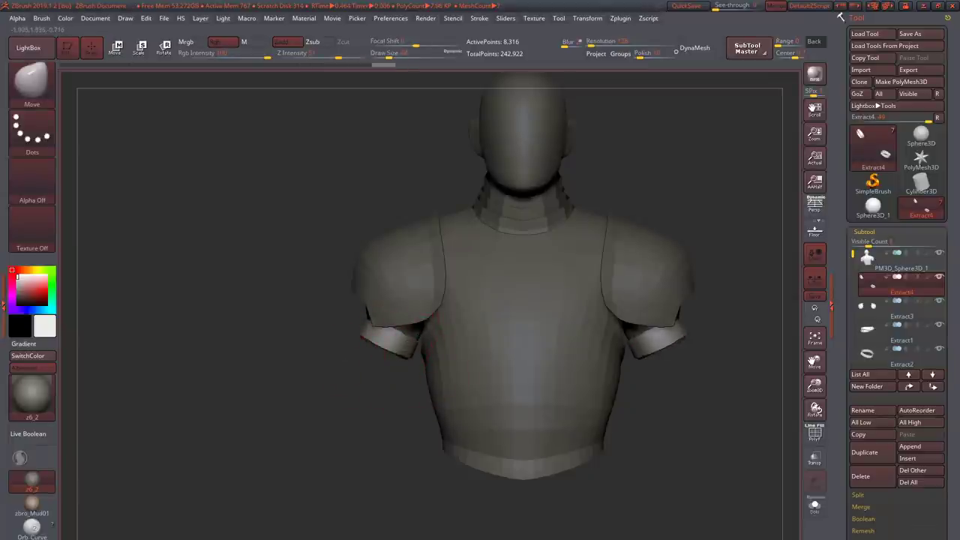
- Fit the bands around the upper arms beneath the shoulder pads, using the Move brush
{"action": "mouse_move", "coordinate": [439, 215]}
{"action": "left_mouse_down"}
{"action": "mouse_move", "coordinate": [491, 101]}
{"action": "mouse_move", "coordinate": [458, 187]}
{"action": "mouse_move", "coordinate": [423, 236]}
{"action": "mouse_move", "coordinate": [367, 255]}
{"action": "mouse_move", "coordinate": [315, 225]}
{"action": "left_mouse_up"}
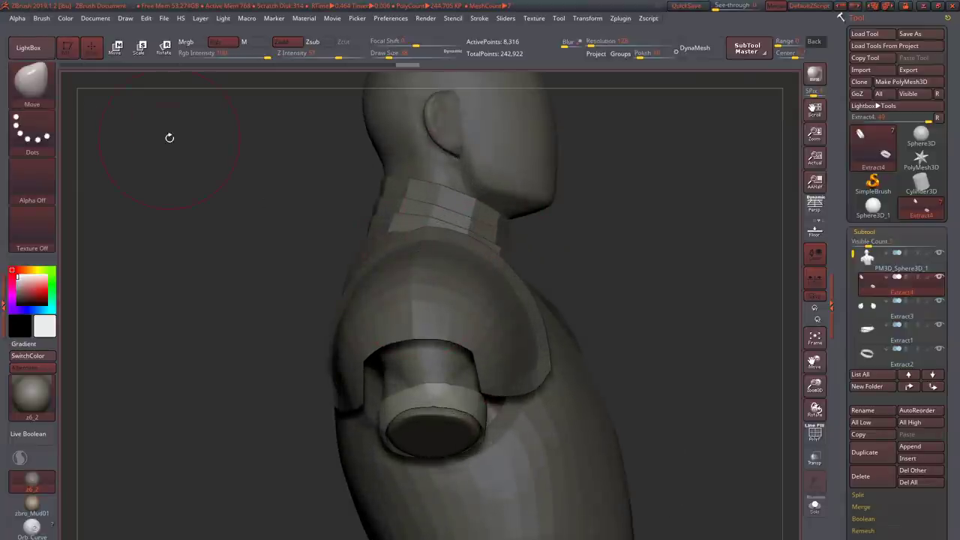
{"action": "left_click_drag", "start_coordinate": [169, 138], "coordinate": [247, 150]}
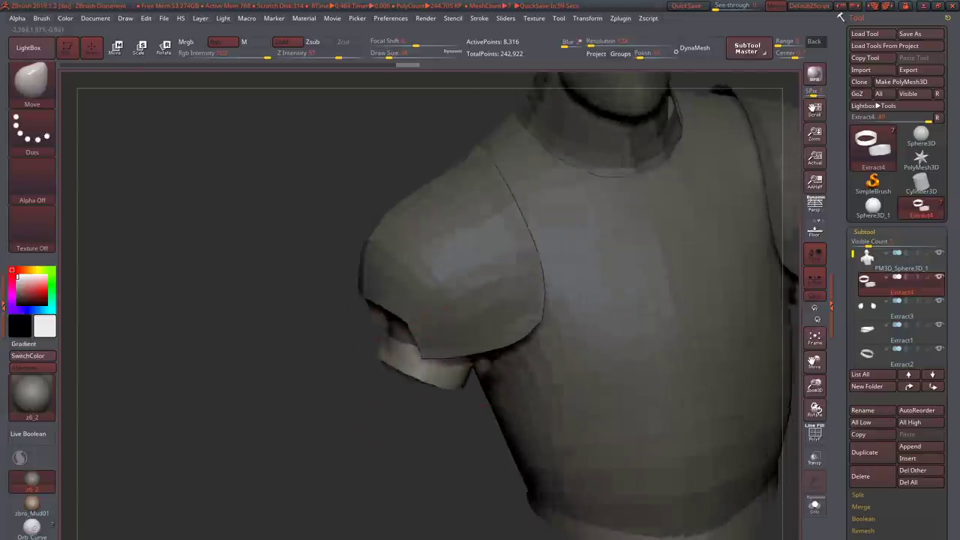
{"action": "left_click_drag", "start_coordinate": [300, 285], "coordinate": [264, 292]}
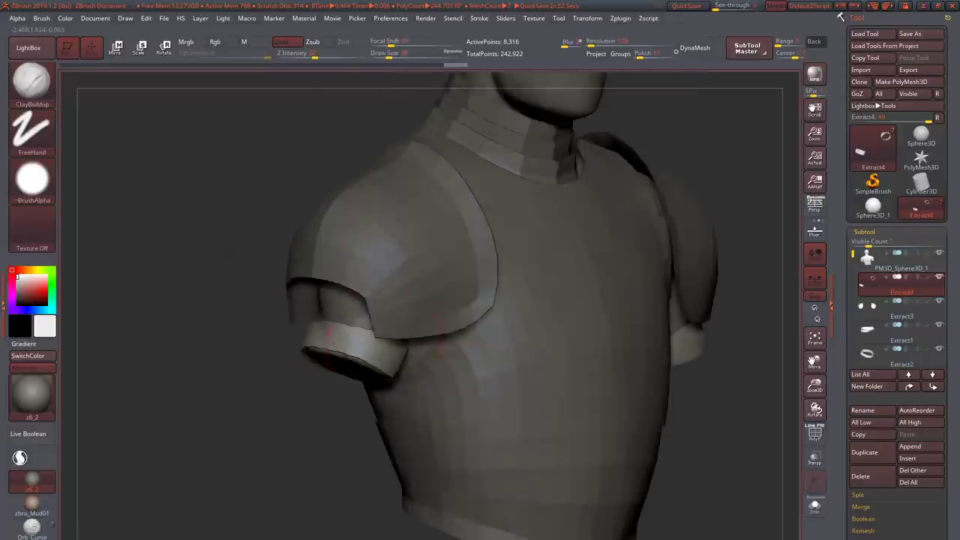
{"action": "mouse_move", "coordinate": [345, 315]}
{"action": "left_mouse_down"}
{"action": "mouse_move", "coordinate": [364, 341]}
{"action": "mouse_move", "coordinate": [386, 318]}
{"action": "left_mouse_up"}
{"action": "mouse_move", "coordinate": [367, 286]}
{"action": "left_mouse_down"}
{"action": "mouse_move", "coordinate": [343, 322]}
{"action": "mouse_move", "coordinate": [379, 325]}
{"action": "mouse_move", "coordinate": [350, 328]}
{"action": "left_mouse_up"}
{"action": "key", "text": "b"}
{"action": "key", "text": "m"}
{"action": "key", "text": "v"}
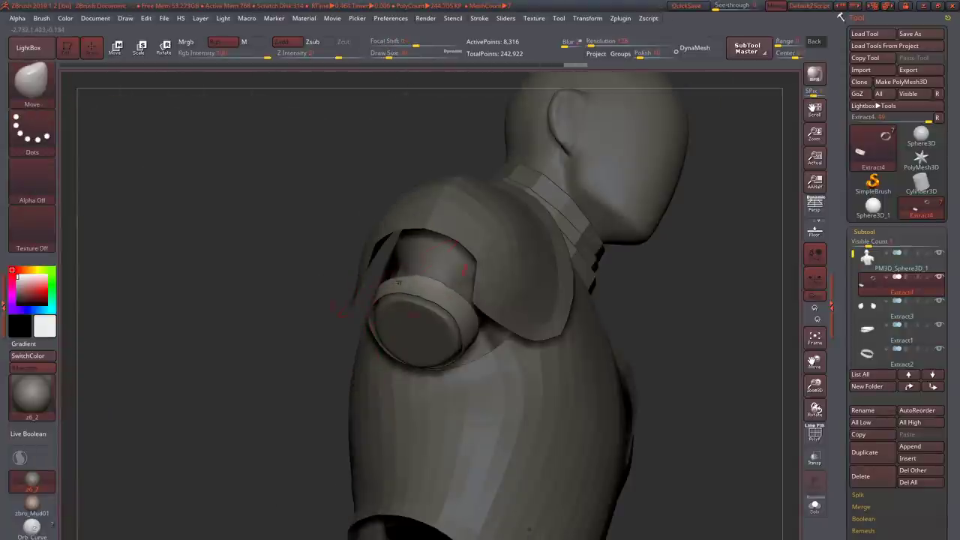
- Retopologize the arm bands into a low-density mesh with ZRemesher
{"action": "left_click_drag", "start_coordinate": [398, 283], "coordinate": [440, 405]}
{"action": "key", "text": "space"}
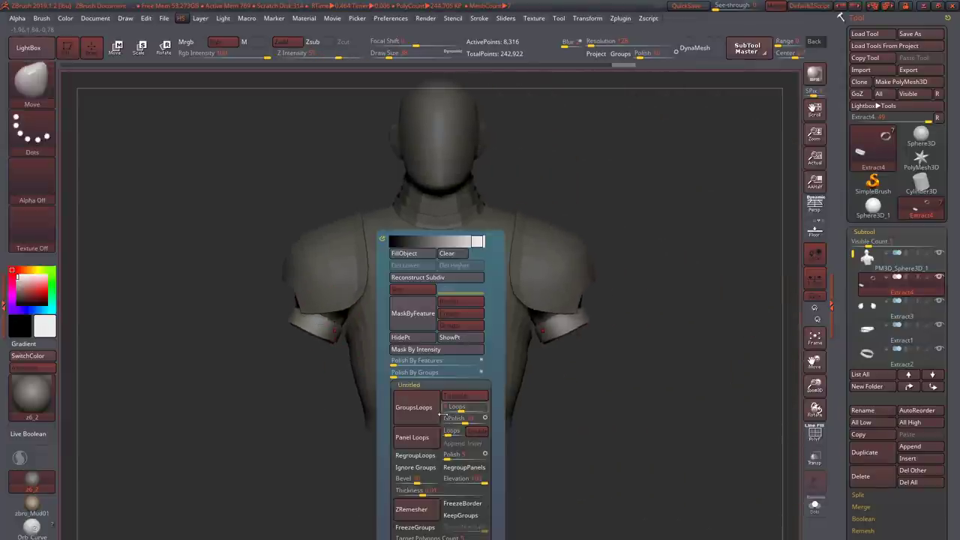
{"action": "left_click", "coordinate": [412, 510]}
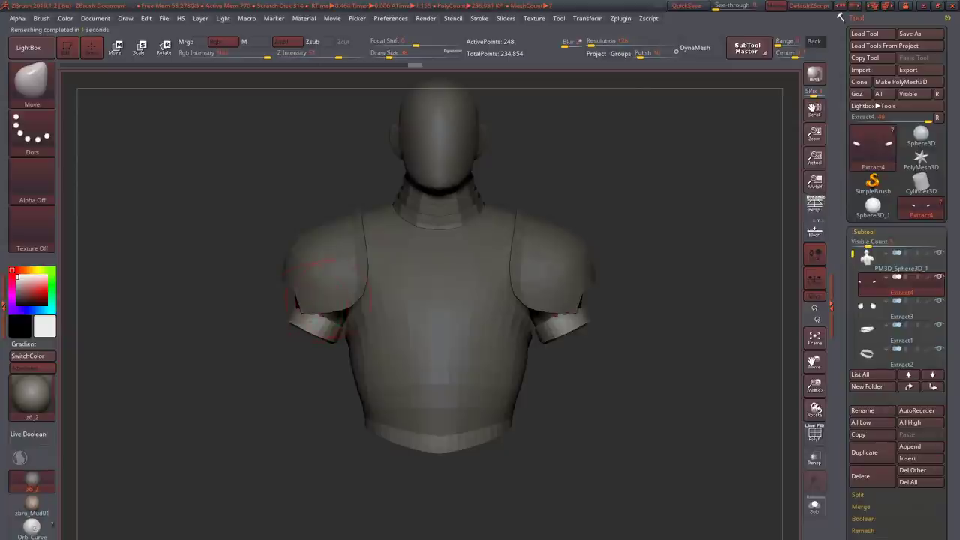
- Isolate an arm band, show its wireframe and remove its inner horizontal edge loops with ZModeler
{"action": "left_click_drag", "start_coordinate": [311, 268], "coordinate": [322, 342], "text": "alt"}
{"action": "scroll", "coordinate": [489, 345], "scroll_direction": "up", "scroll_amount": 5}
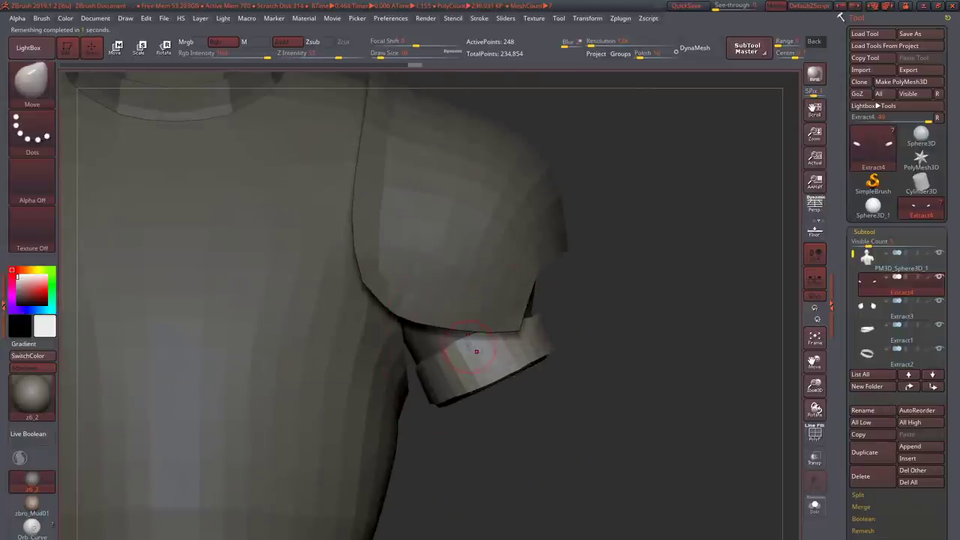
{"action": "key", "text": "alt+shift+s"}
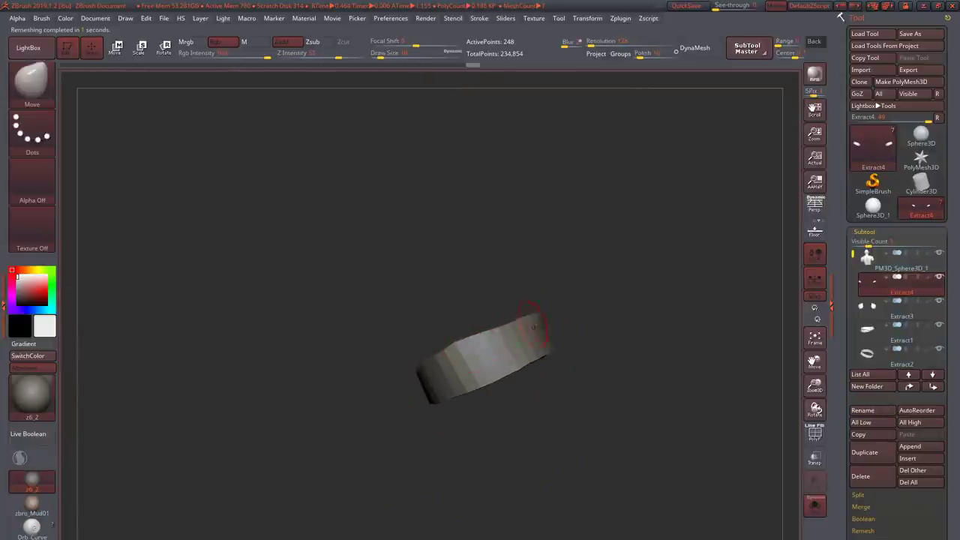
{"action": "left_click_drag", "start_coordinate": [532, 326], "coordinate": [600, 386]}
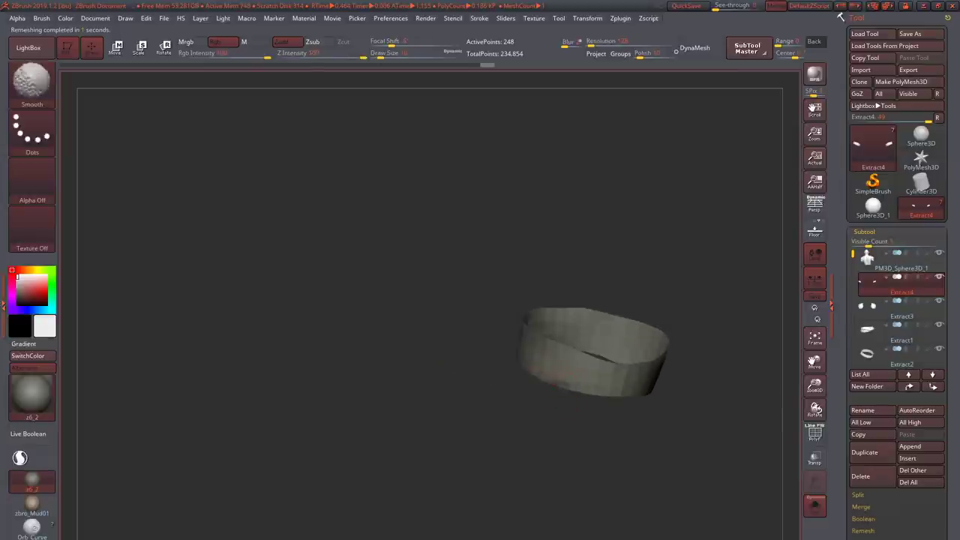
{"action": "key", "text": "b"}
{"action": "key", "text": "z"}
{"action": "key", "text": "m"}
{"action": "key", "text": "space"}
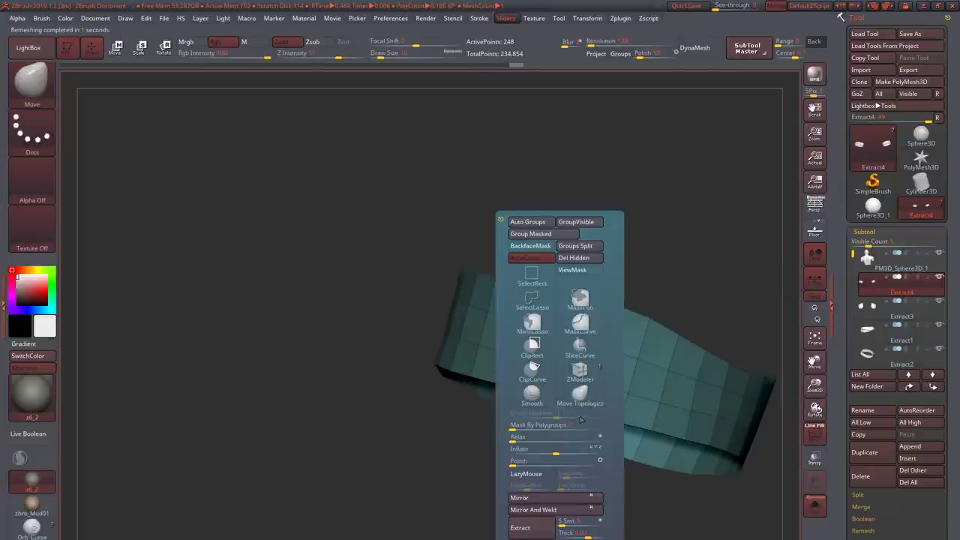
{"action": "key", "text": "space"}
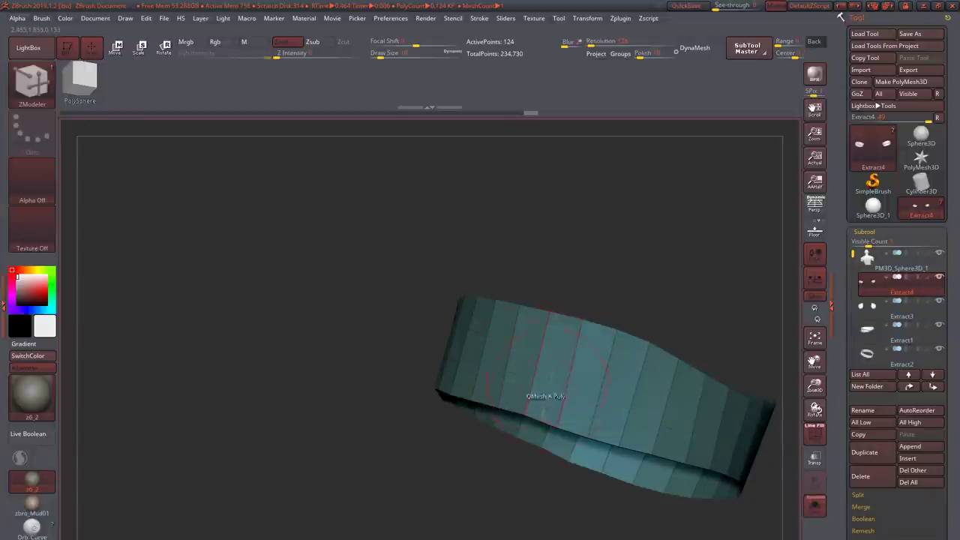
- Thin out the vertical edges around the arm band with ZModeler, leaving only a few wide faces
{"action": "key", "text": "ctrl+z"}
{"action": "left_click_drag", "start_coordinate": [560, 361], "coordinate": [489, 414]}
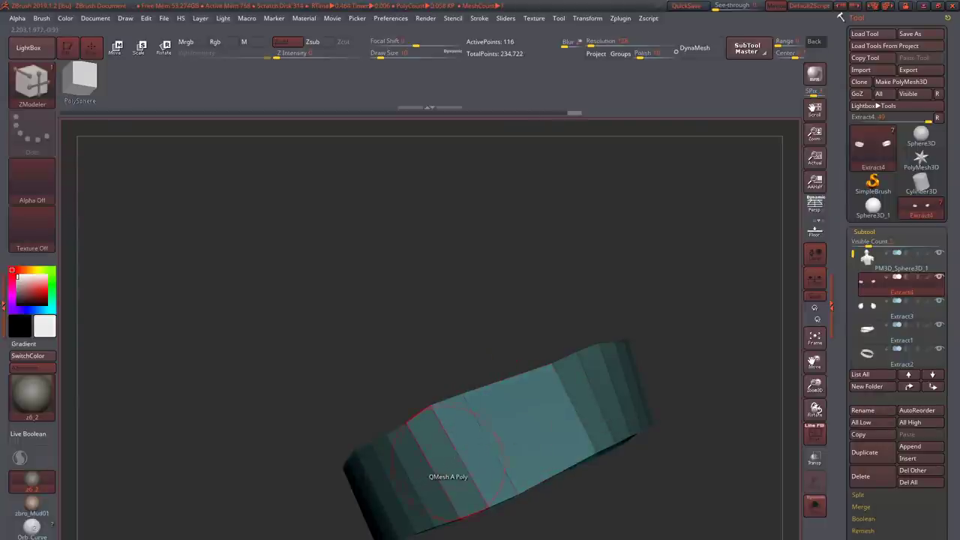
{"action": "left_click", "coordinate": [439, 466]}
{"action": "left_click_drag", "start_coordinate": [438, 463], "coordinate": [526, 418]}
{"action": "left_click", "coordinate": [572, 405]}
{"action": "right_click_drag", "start_coordinate": [564, 417], "coordinate": [543, 428]}
{"action": "left_click", "coordinate": [548, 423], "text": "alt"}
{"action": "mouse_move", "coordinate": [609, 412]}
{"action": "right_mouse_down"}
{"action": "mouse_move", "coordinate": [532, 434]}
{"action": "mouse_move", "coordinate": [570, 433]}
{"action": "mouse_move", "coordinate": [553, 438]}
{"action": "mouse_move", "coordinate": [600, 411]}
{"action": "mouse_move", "coordinate": [525, 420]}
{"action": "mouse_move", "coordinate": [525, 337]}
{"action": "right_mouse_up"}
{"action": "left_click", "coordinate": [532, 434], "text": "alt"}
{"action": "left_click", "coordinate": [564, 435], "text": "alt"}
{"action": "left_click", "coordinate": [553, 439], "text": "alt"}
- Show all subtools again and reshape the simplified arm bands under the shoulder pads with the Move brush
{"action": "left_click", "coordinate": [814, 504]}
{"action": "key", "text": "b"}
{"action": "key", "text": "m"}
{"action": "key", "text": "v"}
{"action": "key", "text": "f"}
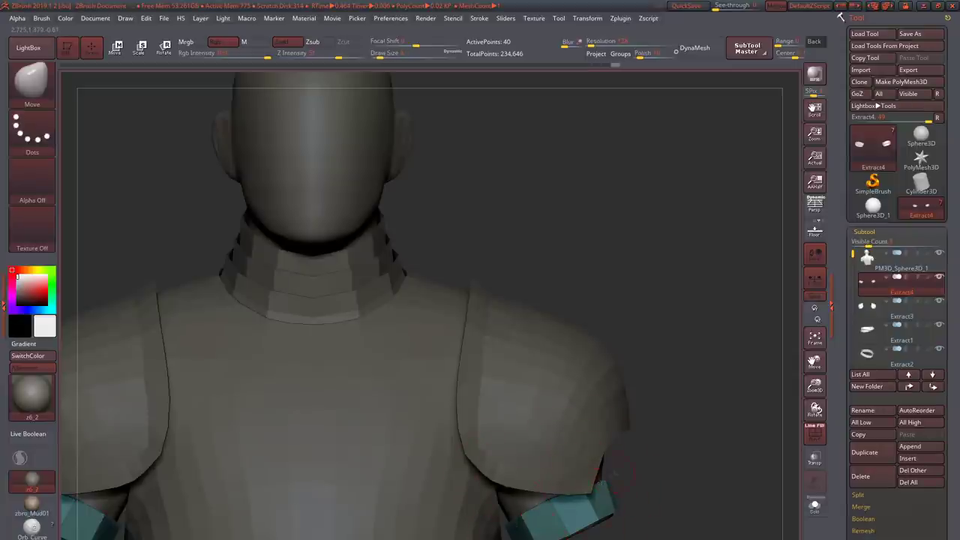
{"action": "right_click_drag", "start_coordinate": [612, 471], "coordinate": [544, 403], "text": "alt"}
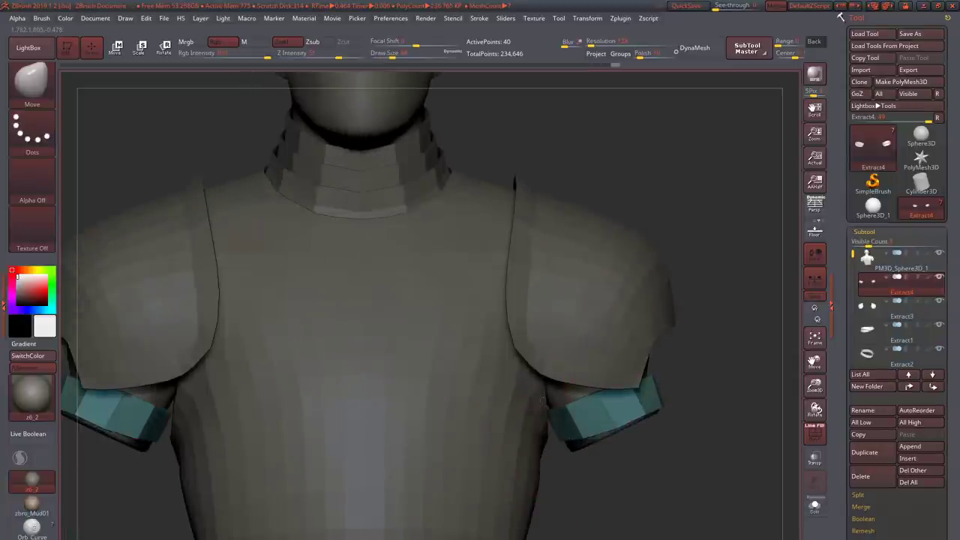
{"action": "left_click_drag", "start_coordinate": [542, 403], "coordinate": [537, 386]}
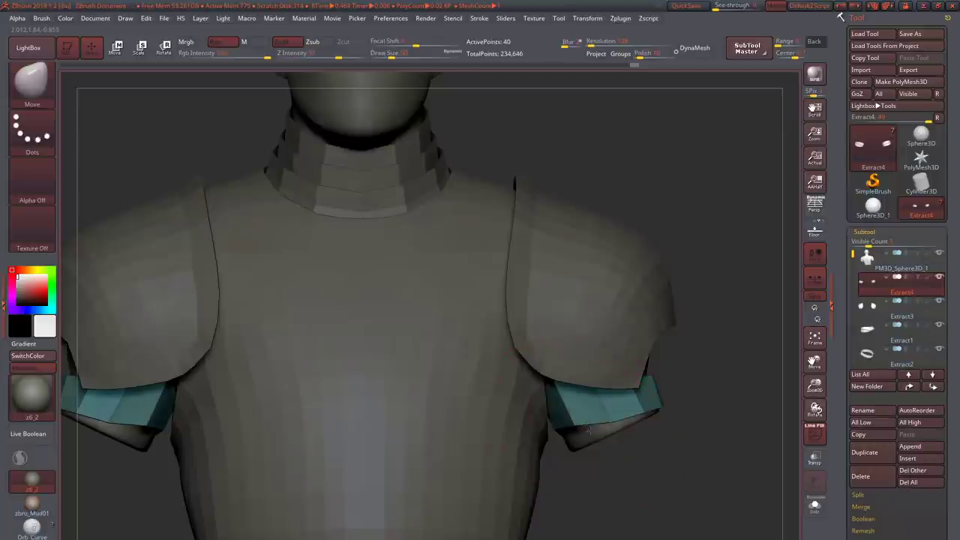
{"action": "mouse_move", "coordinate": [562, 405]}
{"action": "right_mouse_down"}
{"action": "mouse_move", "coordinate": [668, 369]}
{"action": "mouse_move", "coordinate": [739, 366]}
{"action": "right_mouse_up"}
{"action": "right_click_drag", "start_coordinate": [658, 344], "coordinate": [614, 319]}
{"action": "right_click_drag", "start_coordinate": [624, 354], "coordinate": [625, 323]}
- Refine the shoulder pads' lower corners and arm opening with the Move brush, and reselect the arm bands
{"action": "left_click", "coordinate": [615, 371], "text": "alt"}
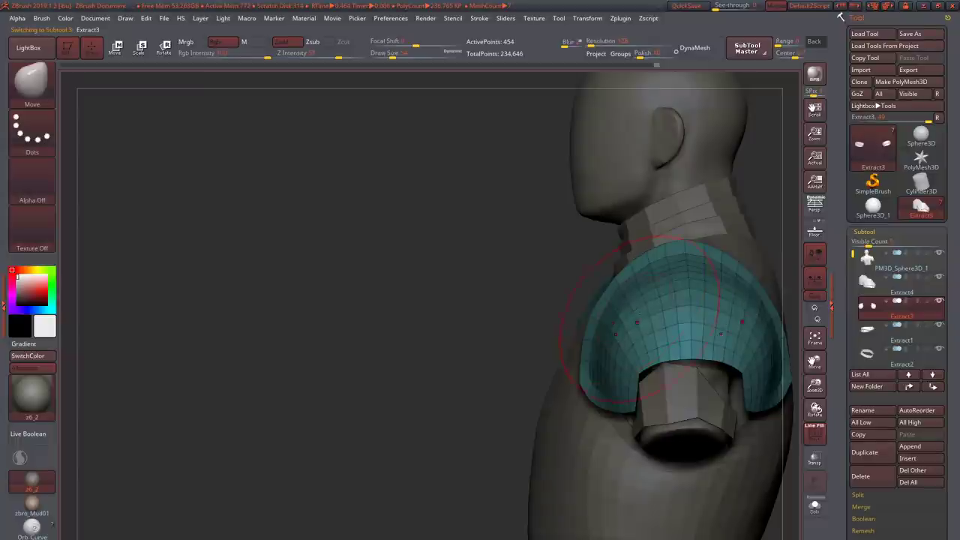
{"action": "right_click_drag", "start_coordinate": [654, 315], "coordinate": [637, 409]}
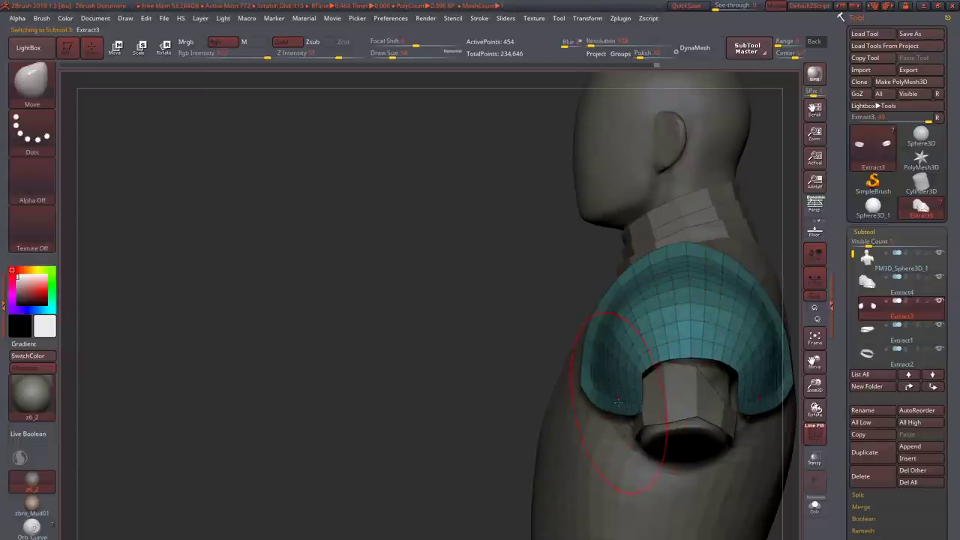
{"action": "left_click_drag", "start_coordinate": [621, 403], "coordinate": [642, 409]}
{"action": "mouse_move", "coordinate": [647, 409]}
{"action": "right_mouse_down"}
{"action": "mouse_move", "coordinate": [630, 411]}
{"action": "mouse_move", "coordinate": [665, 402]}
{"action": "mouse_move", "coordinate": [577, 409]}
{"action": "mouse_move", "coordinate": [527, 270]}
{"action": "right_mouse_up"}
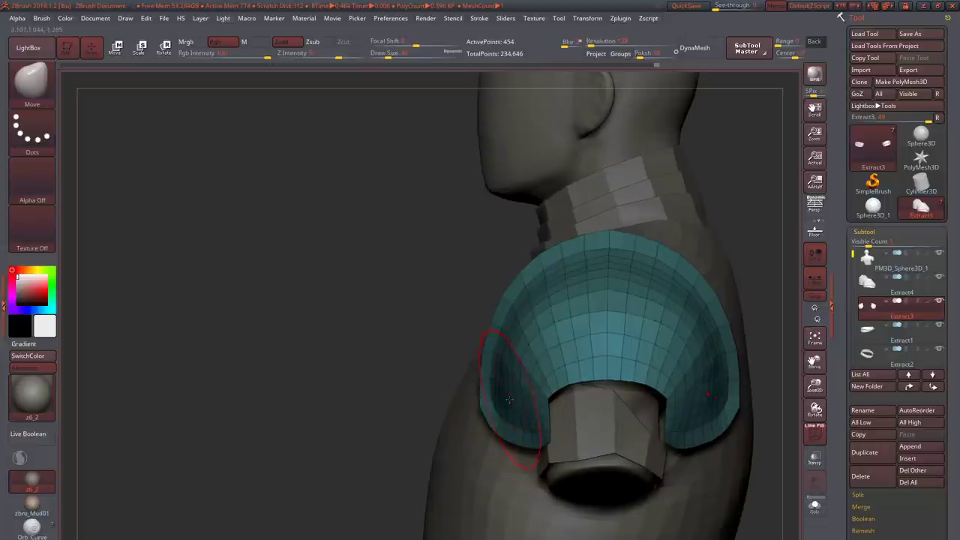
{"action": "right_click_drag", "start_coordinate": [507, 391], "coordinate": [427, 384]}
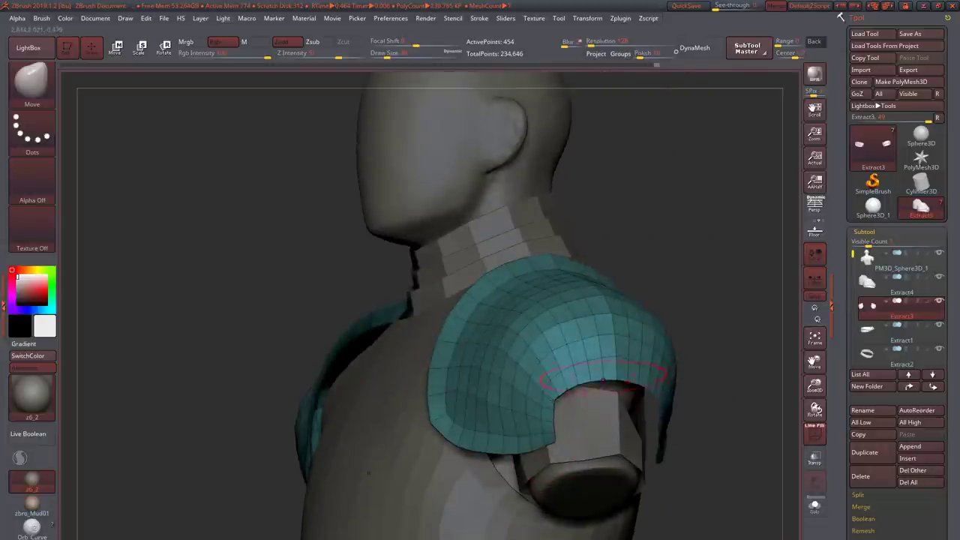
{"action": "left_click_drag", "start_coordinate": [602, 378], "coordinate": [603, 372]}
{"action": "right_click_drag", "start_coordinate": [525, 441], "coordinate": [592, 376]}
{"action": "right_click_drag", "start_coordinate": [584, 464], "coordinate": [581, 432], "text": "ctrl"}
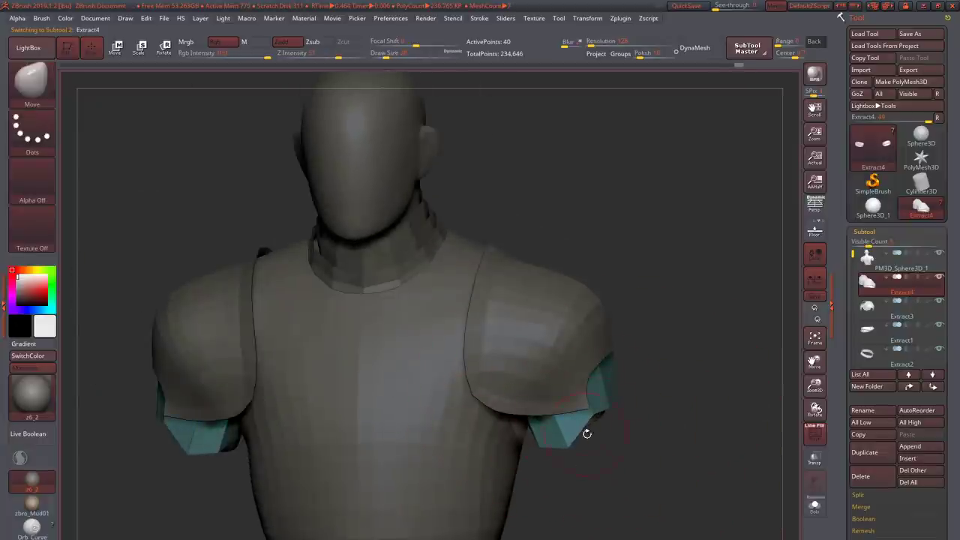
- Reshape the lower rims of the arm bands with the Move brush, fitting them around the upper arms
{"action": "right_click_drag", "start_coordinate": [620, 513], "coordinate": [520, 429]}
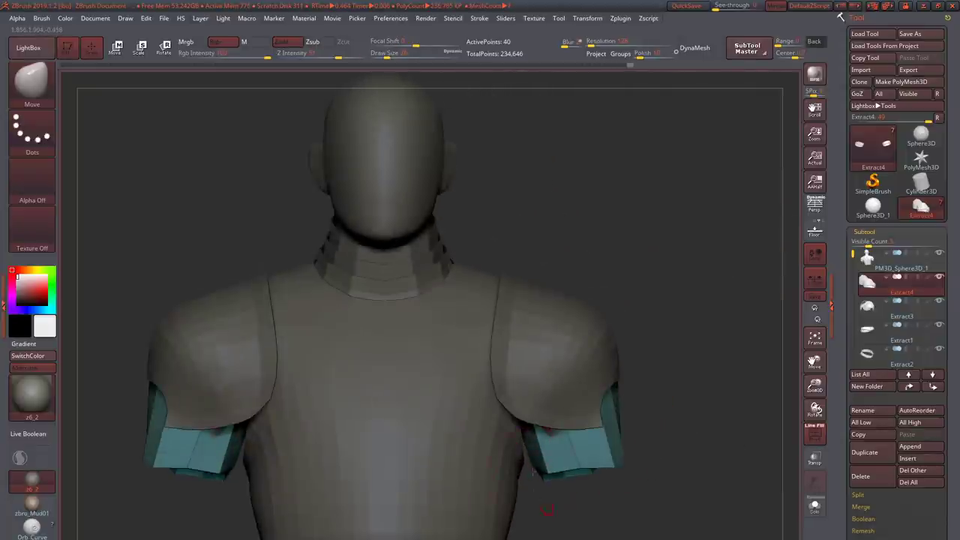
{"action": "right_click_drag", "start_coordinate": [554, 483], "coordinate": [545, 529]}
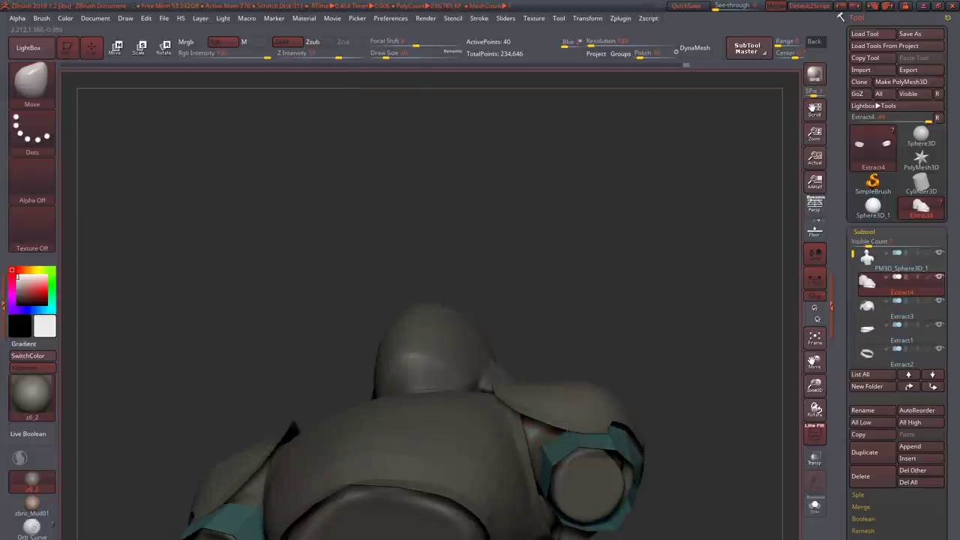
{"action": "right_click_drag", "start_coordinate": [554, 428], "coordinate": [468, 274]}
- Select the torso armour and examine its wireframe and fit against the collar and shoulder pads
{"action": "left_click", "coordinate": [452, 413], "text": "alt"}
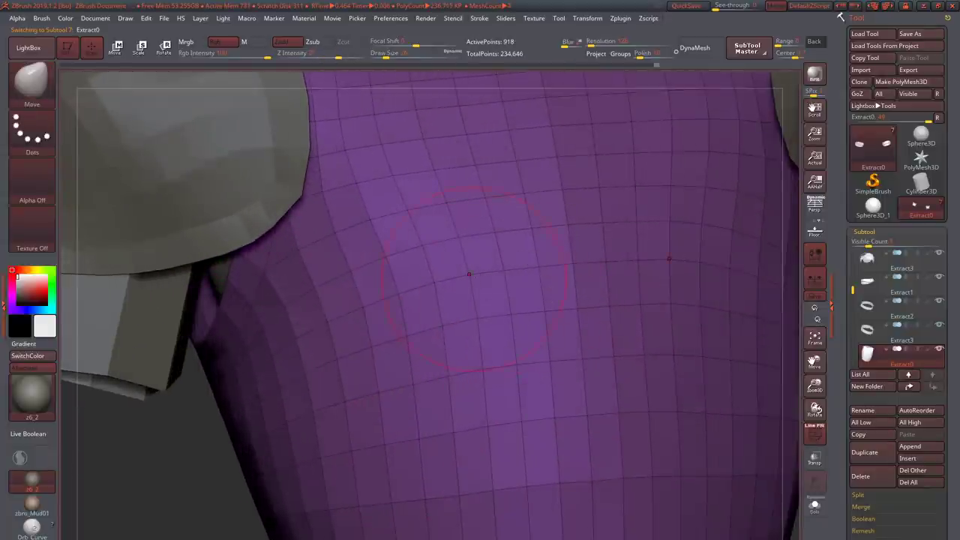
{"action": "right_click_drag", "start_coordinate": [434, 169], "coordinate": [383, 264]}
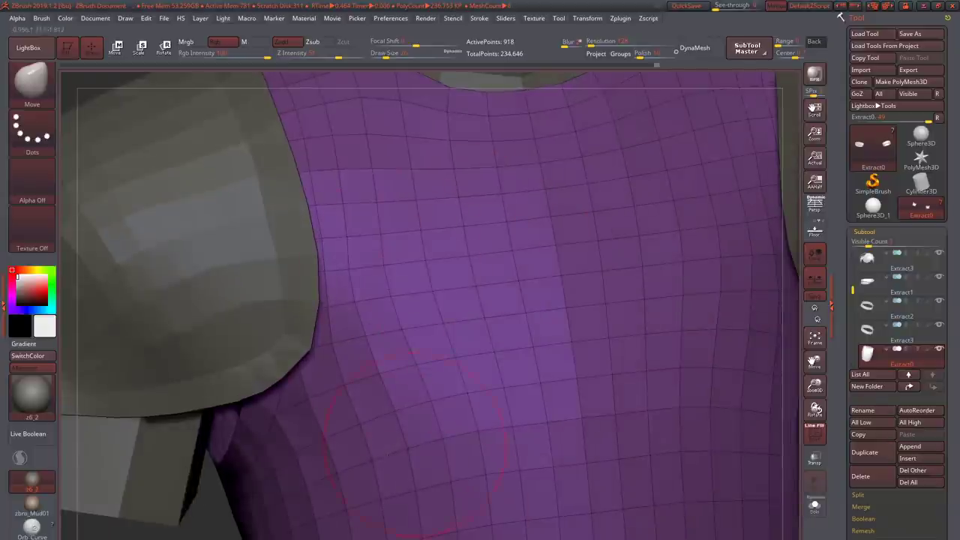
{"action": "key", "text": "f"}
{"action": "right_click_drag", "start_coordinate": [450, 345], "coordinate": [525, 280]}
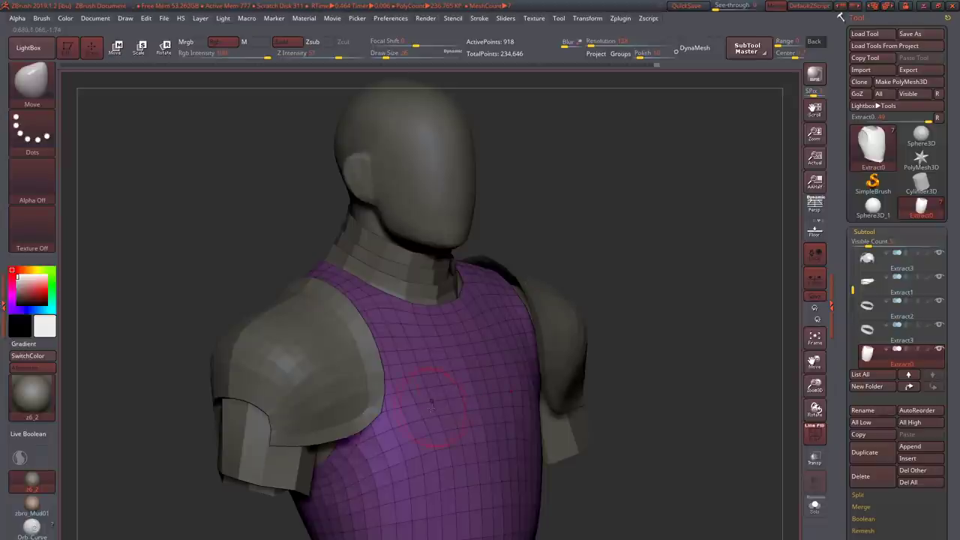
{"action": "right_click_drag", "start_coordinate": [525, 280], "coordinate": [463, 355], "text": "shift"}
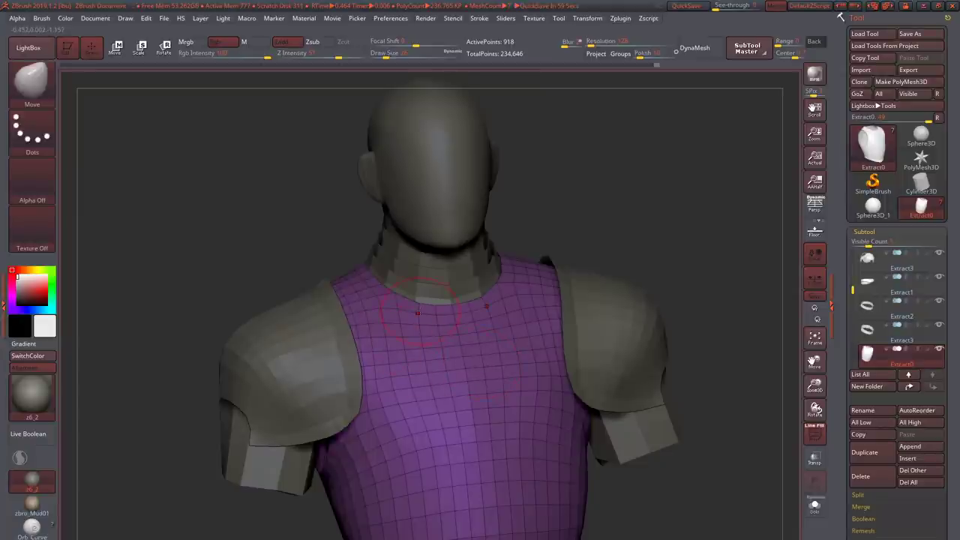
{"action": "right_click_drag", "start_coordinate": [487, 305], "coordinate": [473, 320]}
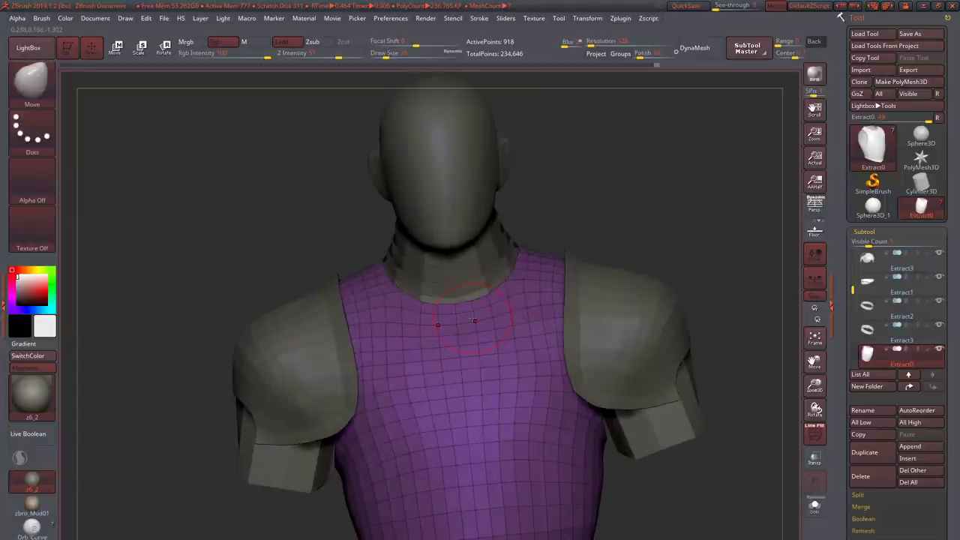
- Reselect the arm bands and pull their lower edges down the upper arms with the Move brush
{"action": "left_click", "coordinate": [619, 424], "text": "alt"}
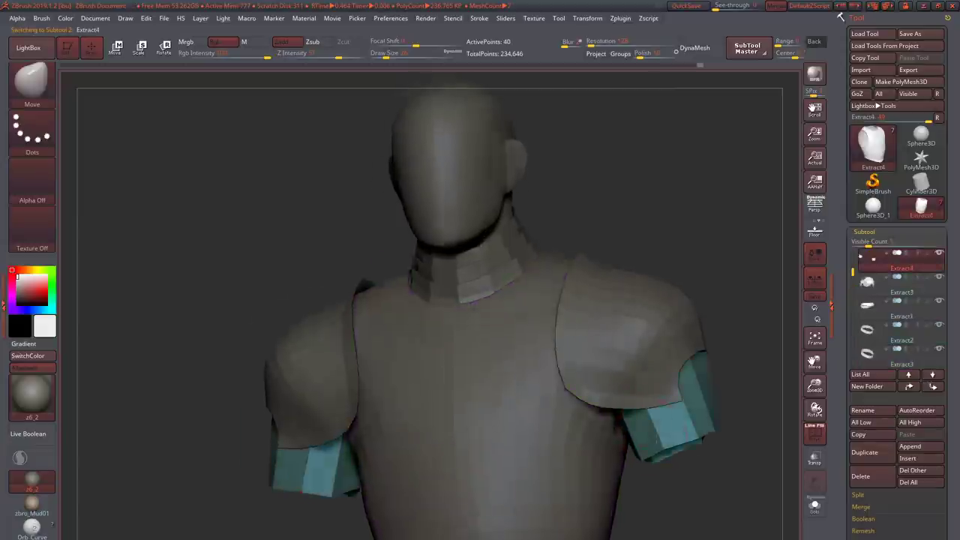
{"action": "mouse_move", "coordinate": [653, 435]}
{"action": "right_mouse_down"}
{"action": "mouse_move", "coordinate": [697, 413]}
{"action": "mouse_move", "coordinate": [623, 424]}
{"action": "mouse_move", "coordinate": [654, 324]}
{"action": "mouse_move", "coordinate": [645, 360]}
{"action": "mouse_move", "coordinate": [660, 337]}
{"action": "right_mouse_up"}
{"action": "right_click_drag", "start_coordinate": [666, 373], "coordinate": [626, 347]}
{"action": "key", "text": "ctrl+shift+s"}
{"action": "right_click_drag", "start_coordinate": [623, 391], "coordinate": [656, 353]}
{"action": "right_click_drag", "start_coordinate": [664, 433], "coordinate": [643, 341]}
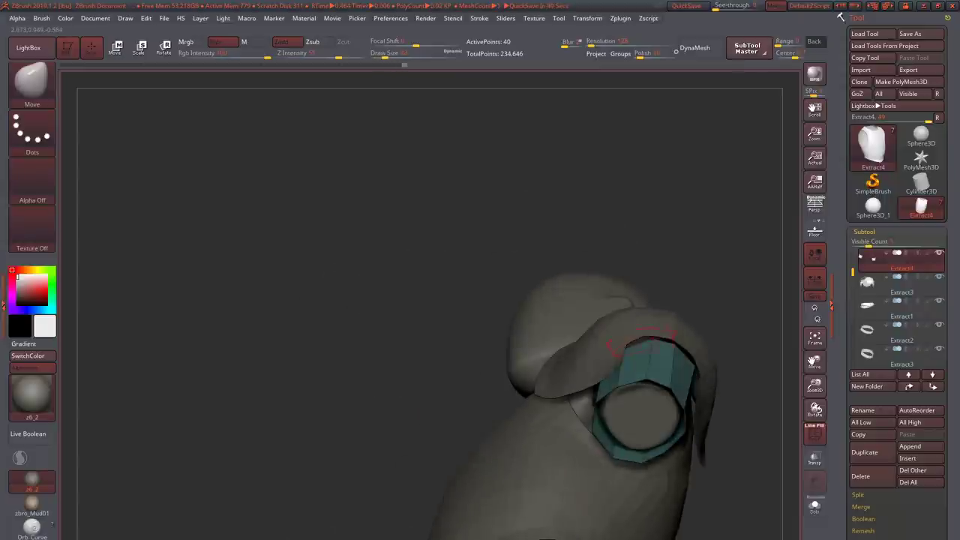
{"action": "right_click_drag", "start_coordinate": [646, 383], "coordinate": [665, 443]}
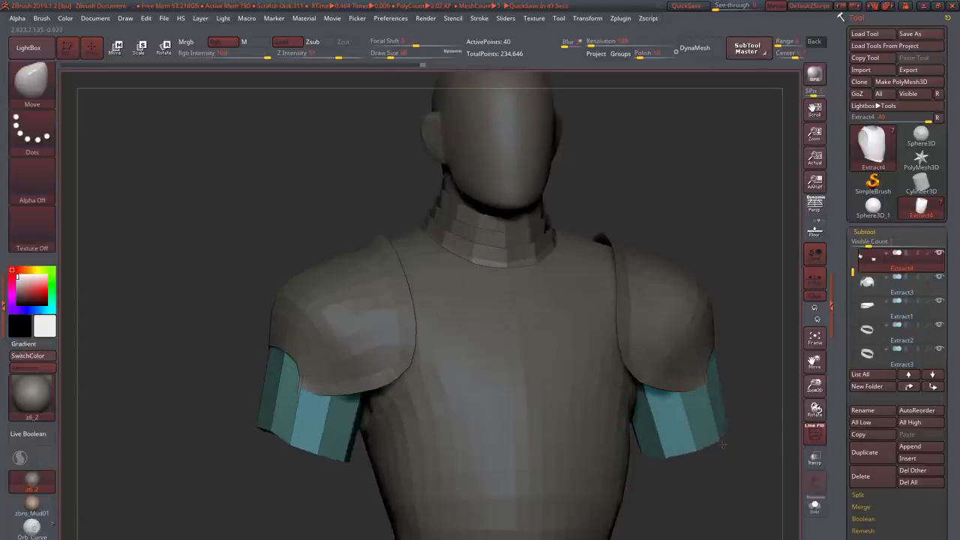
- Lengthen the arm bands further and refine their lower rims with the Move brush
{"action": "right_click_drag", "start_coordinate": [723, 446], "coordinate": [573, 442]}
{"action": "mouse_move", "coordinate": [630, 435]}
{"action": "right_mouse_down"}
{"action": "mouse_move", "coordinate": [622, 487]}
{"action": "mouse_move", "coordinate": [600, 420]}
{"action": "mouse_move", "coordinate": [532, 412]}
{"action": "mouse_move", "coordinate": [552, 428]}
{"action": "mouse_move", "coordinate": [600, 420]}
{"action": "mouse_move", "coordinate": [600, 360]}
{"action": "mouse_move", "coordinate": [578, 360]}
{"action": "mouse_move", "coordinate": [525, 390]}
{"action": "mouse_move", "coordinate": [476, 354]}
{"action": "mouse_move", "coordinate": [451, 376]}
{"action": "mouse_move", "coordinate": [557, 436]}
{"action": "mouse_move", "coordinate": [555, 491]}
{"action": "right_mouse_up"}
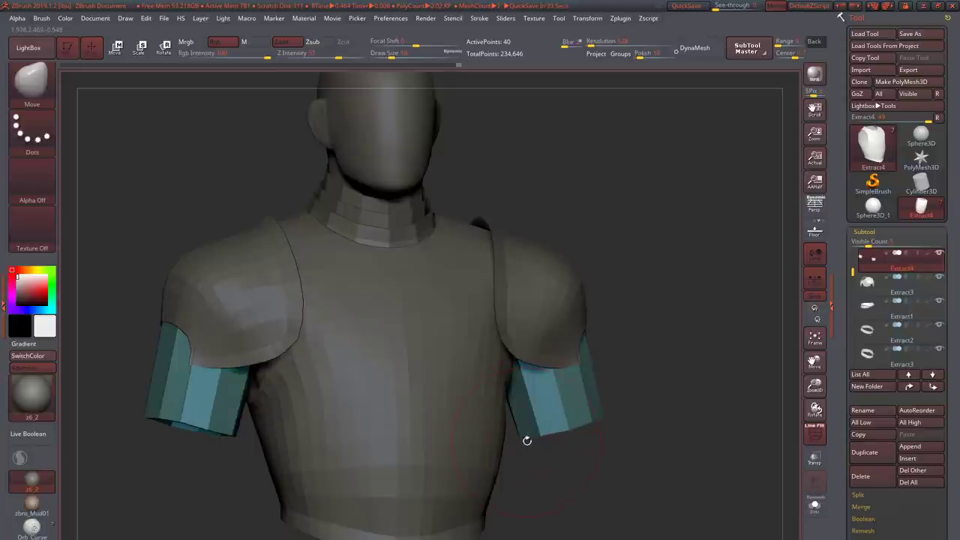
{"action": "mouse_move", "coordinate": [528, 441]}
{"action": "right_mouse_down"}
{"action": "mouse_move", "coordinate": [667, 409]}
{"action": "mouse_move", "coordinate": [682, 439]}
{"action": "mouse_move", "coordinate": [626, 424]}
{"action": "mouse_move", "coordinate": [642, 440]}
{"action": "mouse_move", "coordinate": [653, 435]}
{"action": "mouse_move", "coordinate": [622, 420]}
{"action": "mouse_move", "coordinate": [525, 471]}
{"action": "right_mouse_up"}
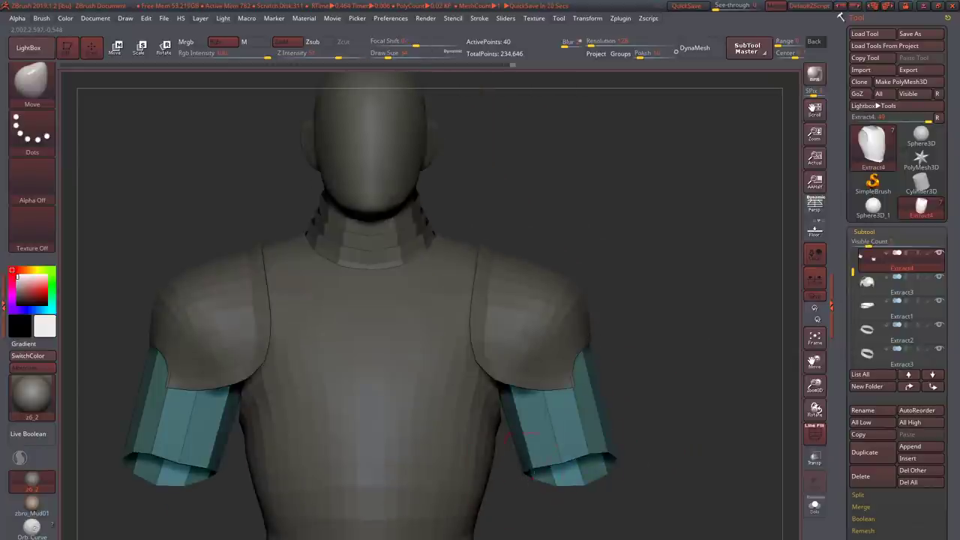
- Insert two edge loops around the arm bands with ZModeler's Insert edge action
{"action": "right_click_drag", "start_coordinate": [553, 461], "coordinate": [645, 421], "text": "ctrl"}
{"action": "key", "text": "space"}
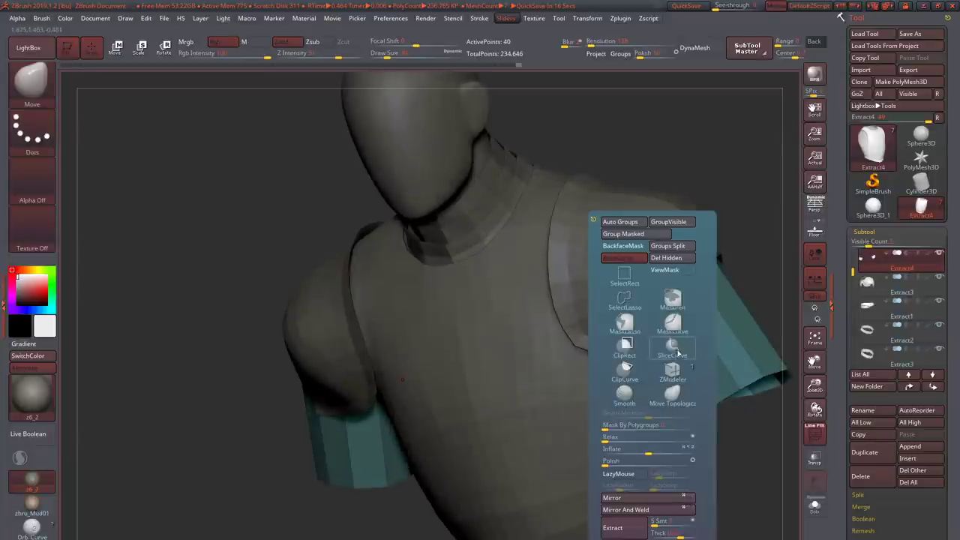
{"action": "left_click", "coordinate": [673, 373]}
{"action": "key", "text": "space"}
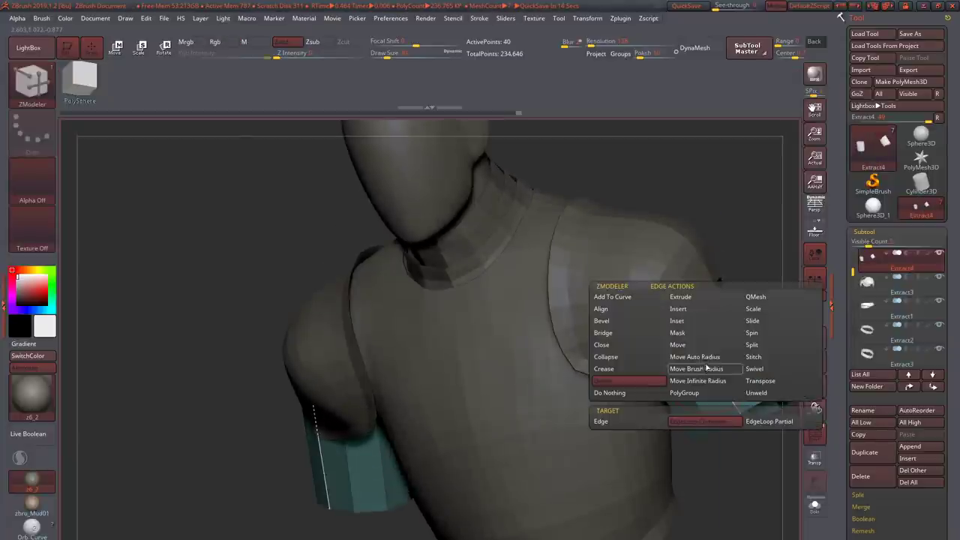
{"action": "left_click", "coordinate": [688, 310]}
{"action": "left_click", "coordinate": [720, 386]}
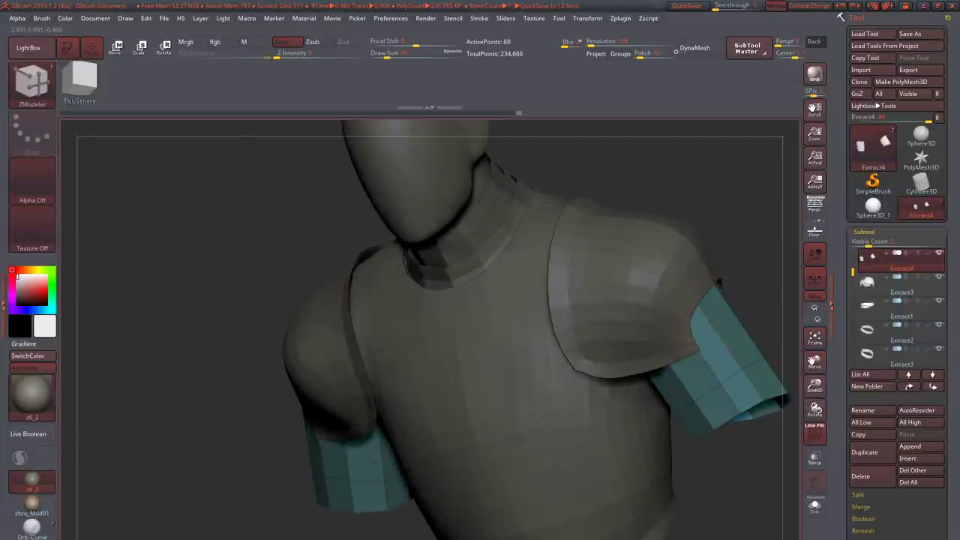
{"action": "left_click", "coordinate": [694, 358]}
- Reshape the arm bands along their new edge loops with the Move brush, fitting them front, back and side
{"action": "key", "text": "b"}
{"action": "key", "text": "m"}
{"action": "key", "text": "v"}
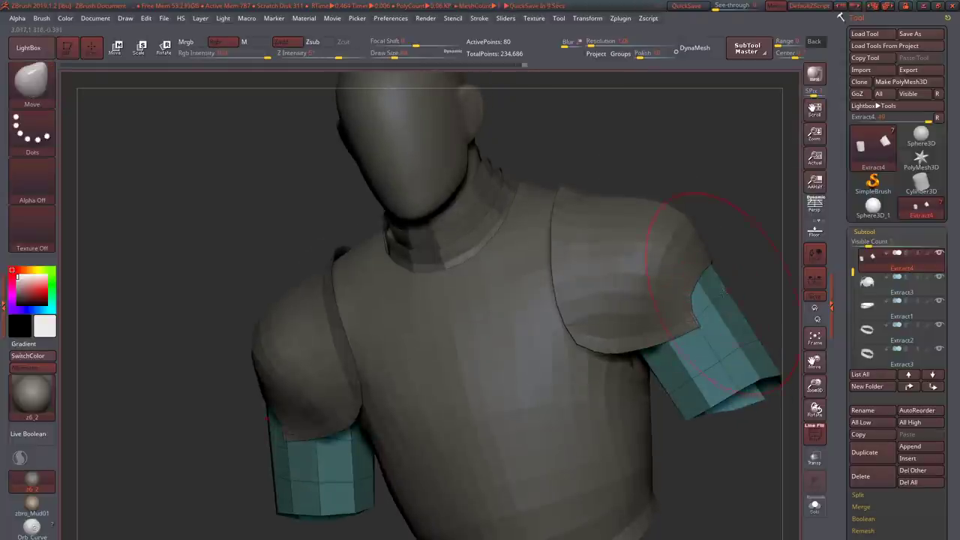
{"action": "left_click_drag", "start_coordinate": [787, 360], "coordinate": [666, 341]}
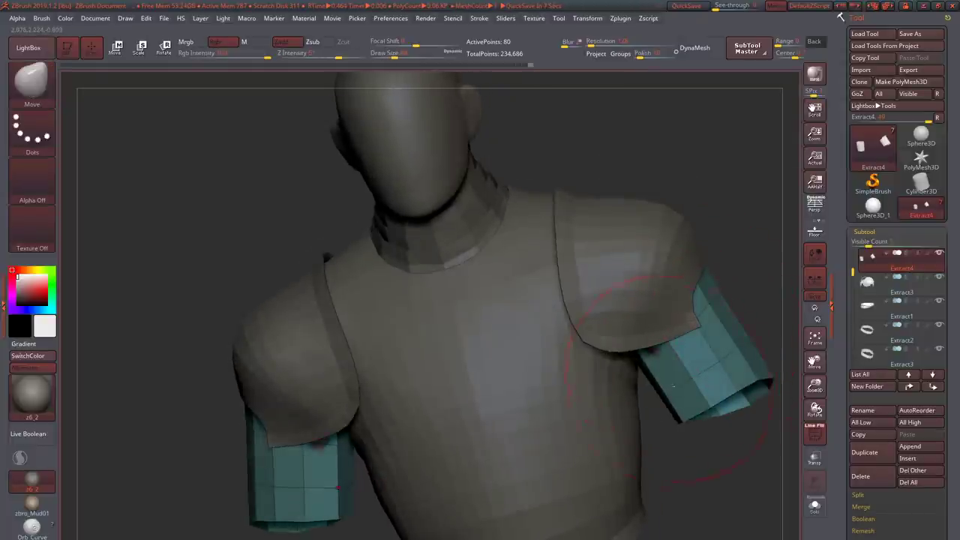
{"action": "left_click_drag", "start_coordinate": [673, 387], "coordinate": [645, 352]}
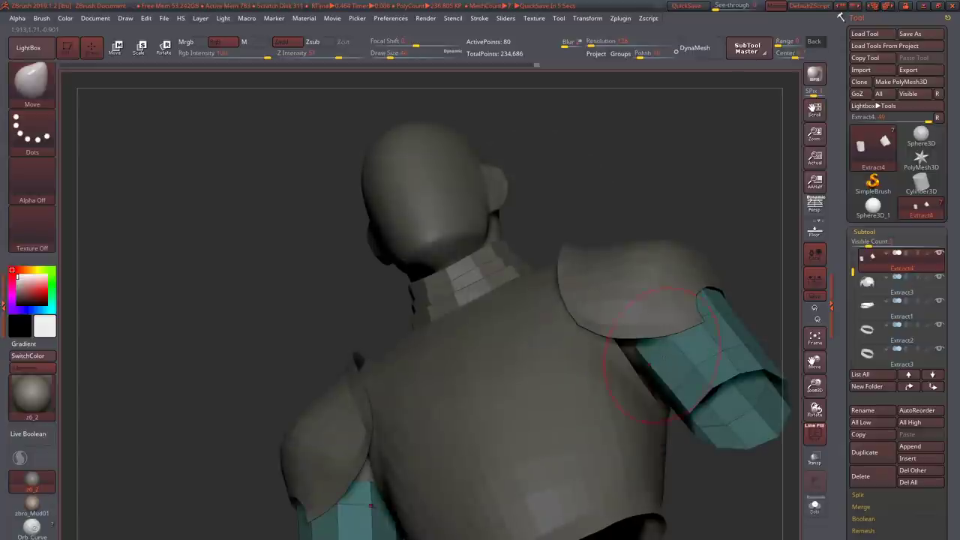
{"action": "mouse_move", "coordinate": [743, 458]}
{"action": "left_mouse_down"}
{"action": "mouse_move", "coordinate": [682, 418]}
{"action": "mouse_move", "coordinate": [668, 429]}
{"action": "mouse_move", "coordinate": [581, 420]}
{"action": "left_mouse_up"}
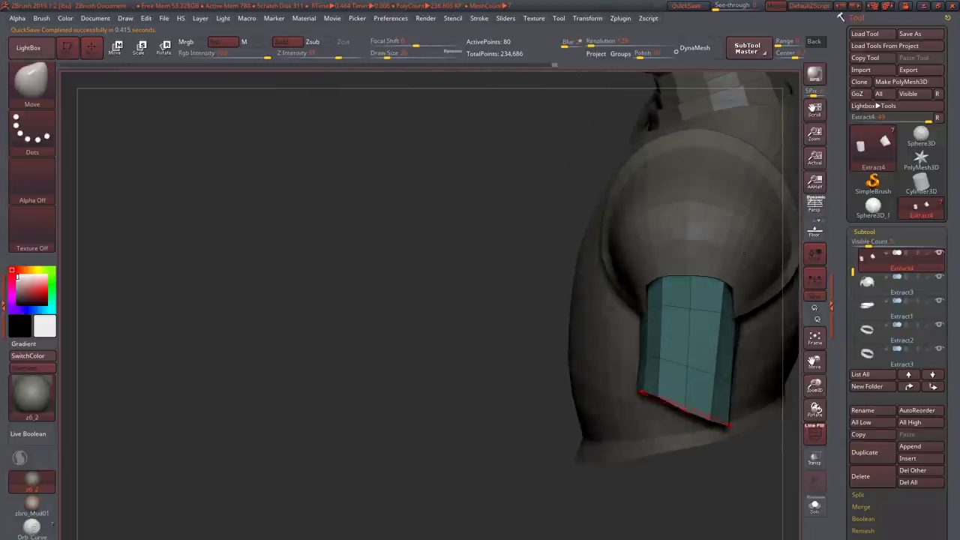
{"action": "left_click_drag", "start_coordinate": [657, 358], "coordinate": [698, 405]}
{"action": "mouse_move", "coordinate": [444, 478]}
{"action": "left_mouse_down"}
{"action": "mouse_move", "coordinate": [482, 537]}
{"action": "mouse_move", "coordinate": [433, 395]}
{"action": "mouse_move", "coordinate": [349, 422]}
{"action": "mouse_move", "coordinate": [414, 384]}
{"action": "left_mouse_up"}
- Check the shoulder pads' overlap with the arm bands, and reselect the bands to refine their outer ends
{"action": "left_click", "coordinate": [433, 395], "text": "alt"}
{"action": "key", "text": "f"}
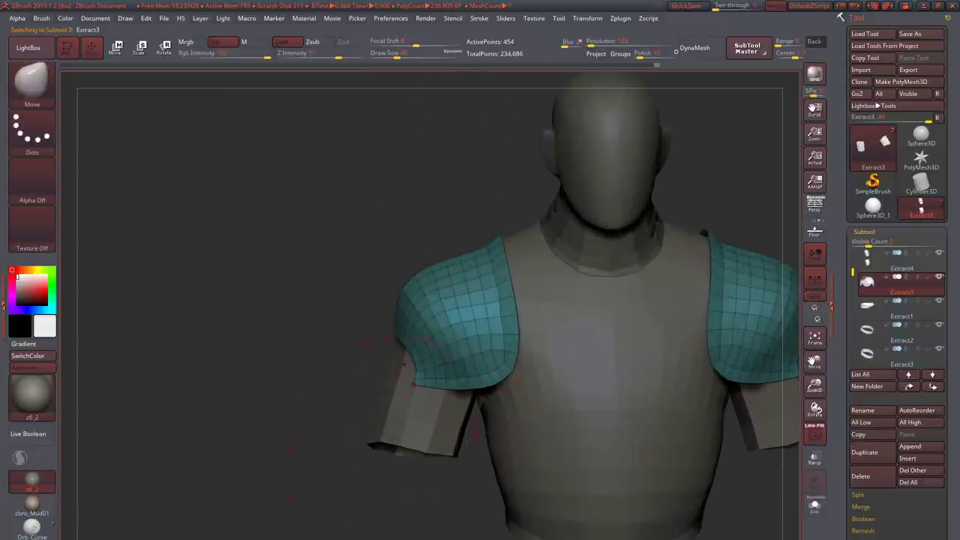
{"action": "left_click", "coordinate": [373, 439], "text": "alt"}
{"action": "mouse_move", "coordinate": [379, 444]}
{"action": "left_mouse_down"}
{"action": "mouse_move", "coordinate": [290, 422]}
{"action": "mouse_move", "coordinate": [450, 364]}
{"action": "mouse_move", "coordinate": [390, 347]}
{"action": "mouse_move", "coordinate": [405, 446]}
{"action": "mouse_move", "coordinate": [333, 454]}
{"action": "mouse_move", "coordinate": [414, 430]}
{"action": "left_mouse_up"}
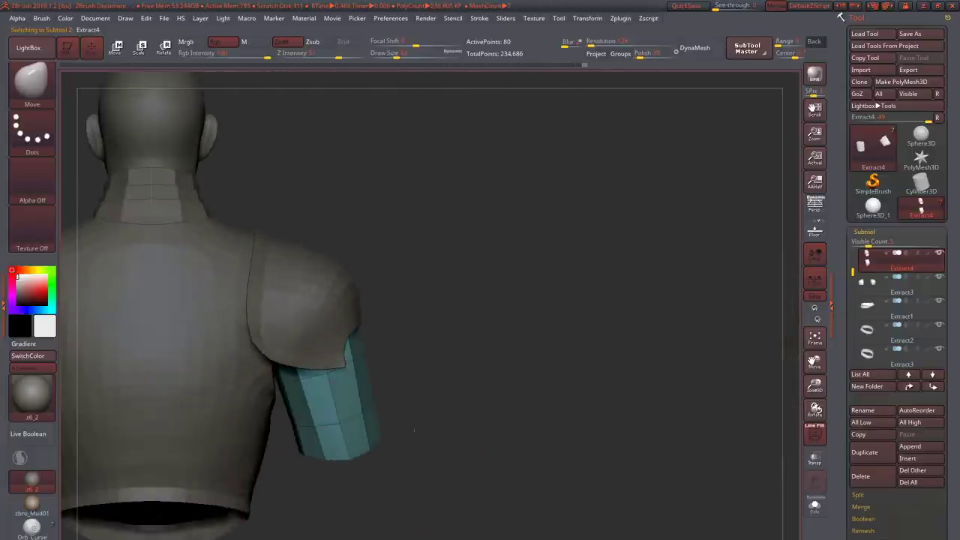
- Turn off the polyframe display and review the whole armoured bust
{"action": "left_click", "coordinate": [815, 433]}
{"action": "key", "text": "f"}
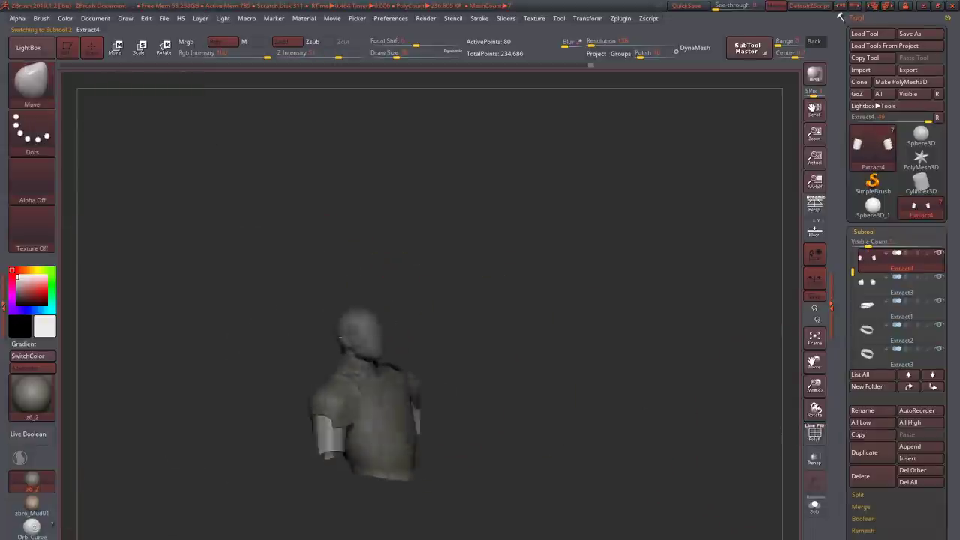
{"action": "left_click_drag", "start_coordinate": [680, 403], "coordinate": [405, 382]}
- Select the base bust and mask the upper front of the head down to the brow with MaskPen
{"action": "left_click", "coordinate": [390, 420], "text": "alt"}
{"action": "right_click_drag", "start_coordinate": [390, 420], "coordinate": [385, 342], "text": "ctrl"}
{"action": "left_click", "coordinate": [400, 270], "text": "alt"}
{"action": "mouse_move", "coordinate": [400, 270]}
{"action": "right_mouse_down"}
{"action": "mouse_move", "coordinate": [440, 307]}
{"action": "mouse_move", "coordinate": [414, 293]}
{"action": "right_mouse_up"}
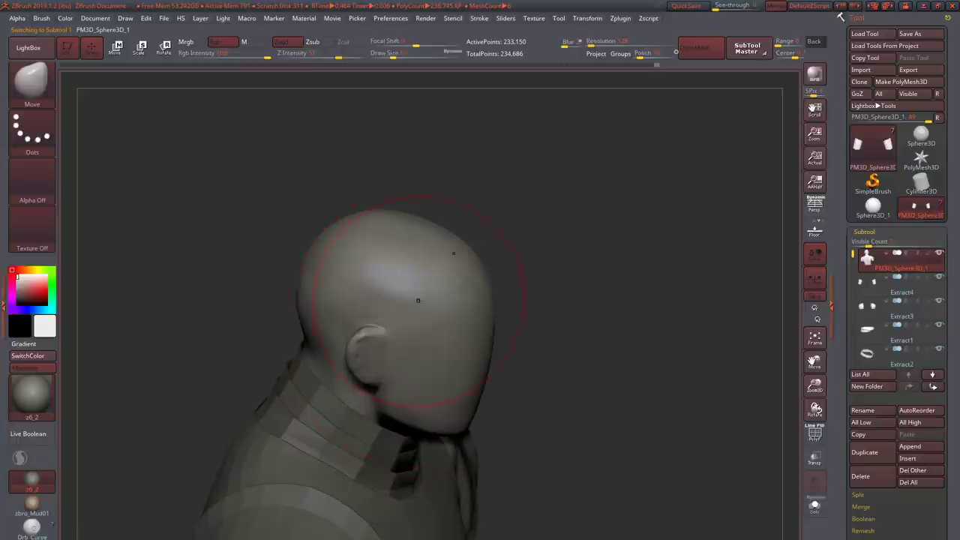
{"action": "mouse_move", "coordinate": [379, 255]}
{"action": "left_mouse_down", "text": "ctrl"}
{"action": "mouse_move", "coordinate": [411, 281]}
{"action": "mouse_move", "coordinate": [380, 255]}
{"action": "left_mouse_up", "text": "ctrl"}
{"action": "left_click_drag", "start_coordinate": [339, 306], "coordinate": [342, 307], "text": "ctrl"}
{"action": "key", "text": "b"}
{"action": "key", "text": "m"}
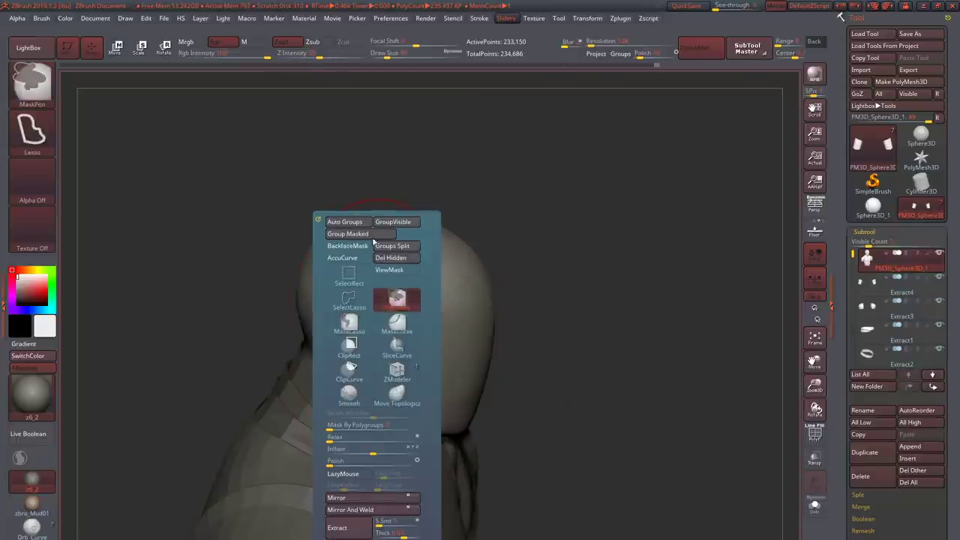
{"action": "key", "text": "v"}
{"action": "right_click_drag", "start_coordinate": [360, 248], "coordinate": [416, 272]}
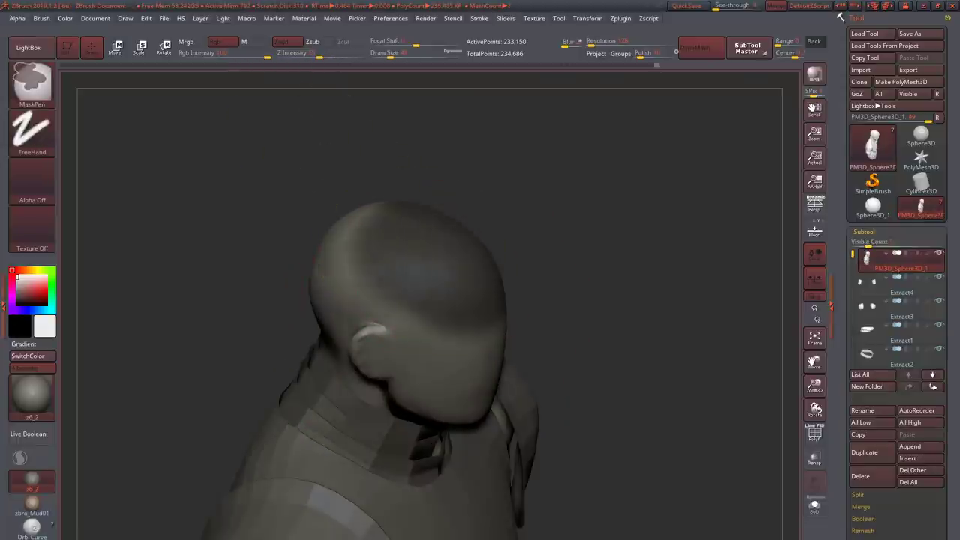
- Extract the masked head area as a new subtool and select the extracted cap
{"action": "key", "text": "space"}
{"action": "key", "text": "space"}
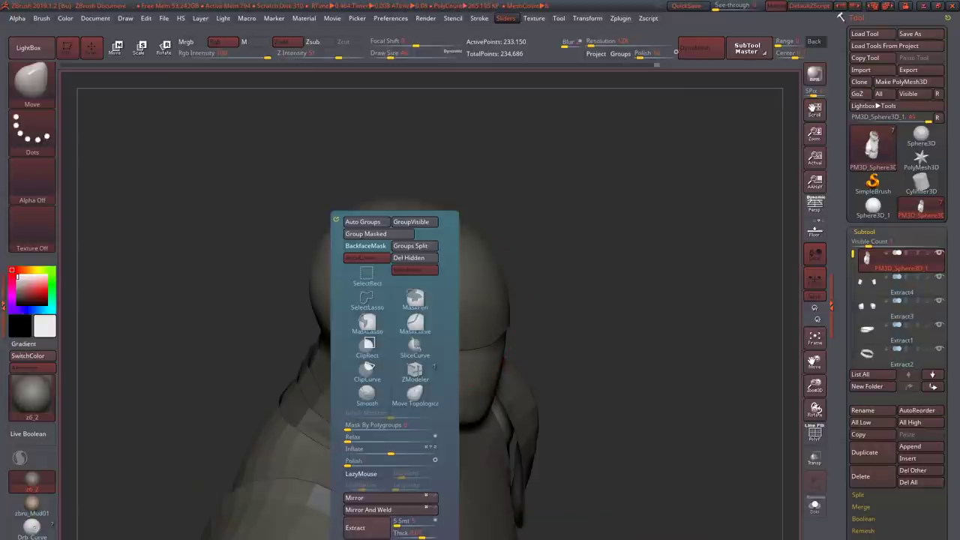
{"action": "right_click_drag", "start_coordinate": [372, 465], "coordinate": [296, 187]}
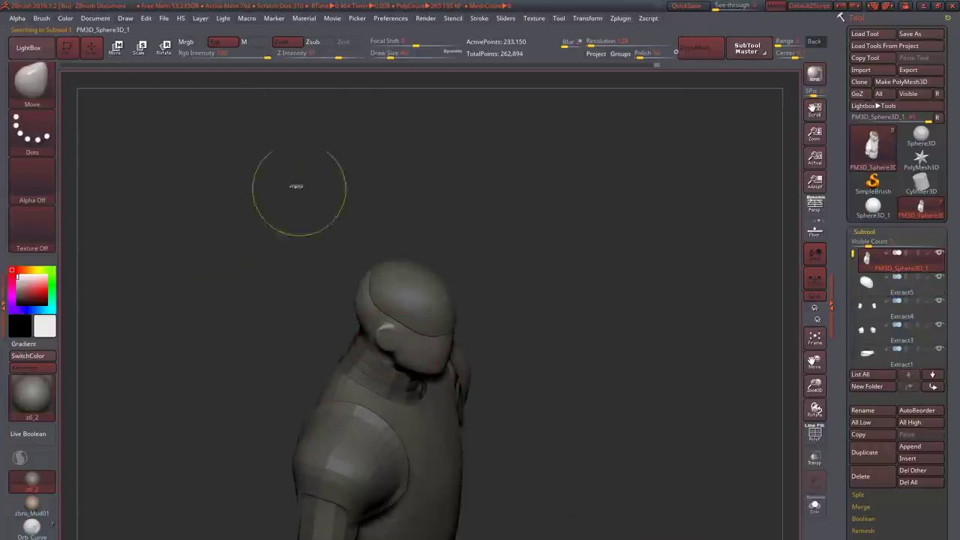
{"action": "left_click", "coordinate": [409, 303], "text": "alt"}
{"action": "left_click", "coordinate": [409, 303], "text": "alt"}
- Thicken the extracted head cap with the Inflat brush and rebuild its mesh with ZRemesher
{"action": "right_click_drag", "start_coordinate": [408, 303], "coordinate": [392, 345]}
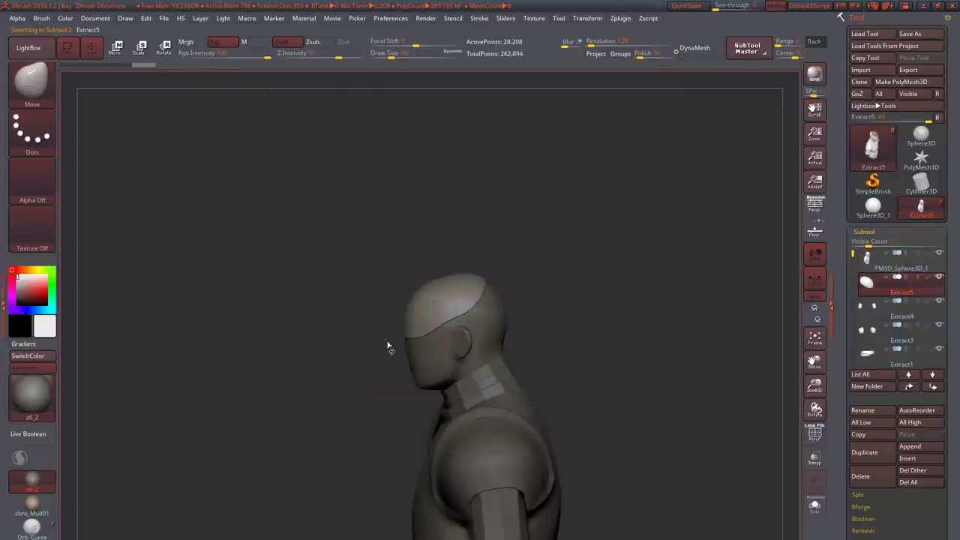
{"action": "mouse_move", "coordinate": [439, 287]}
{"action": "right_mouse_down"}
{"action": "mouse_move", "coordinate": [401, 257]}
{"action": "mouse_move", "coordinate": [396, 278]}
{"action": "right_mouse_up"}
{"action": "key", "text": "space"}
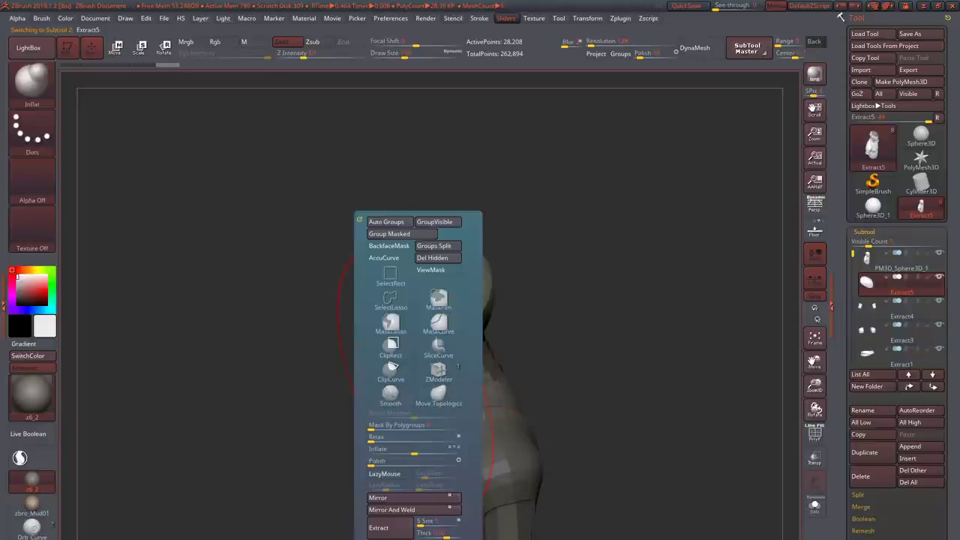
{"action": "key", "text": "h"}
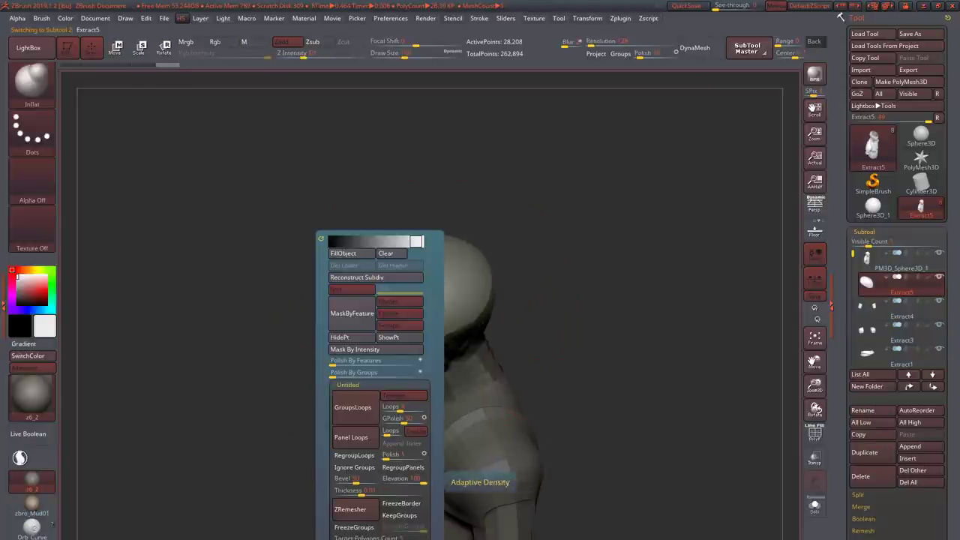
{"action": "left_click", "coordinate": [345, 514]}
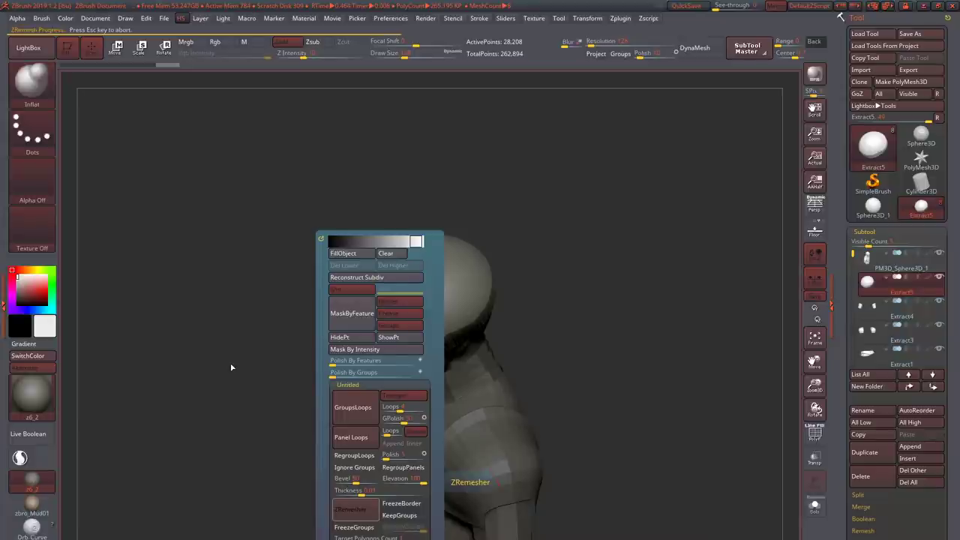
- Smooth and reshape the remeshed cap over the forehead, and run ZRemesher on it again
{"action": "left_click_drag", "start_coordinate": [231, 363], "coordinate": [315, 353]}
{"action": "left_click_drag", "start_coordinate": [457, 300], "coordinate": [480, 323], "text": "shift"}
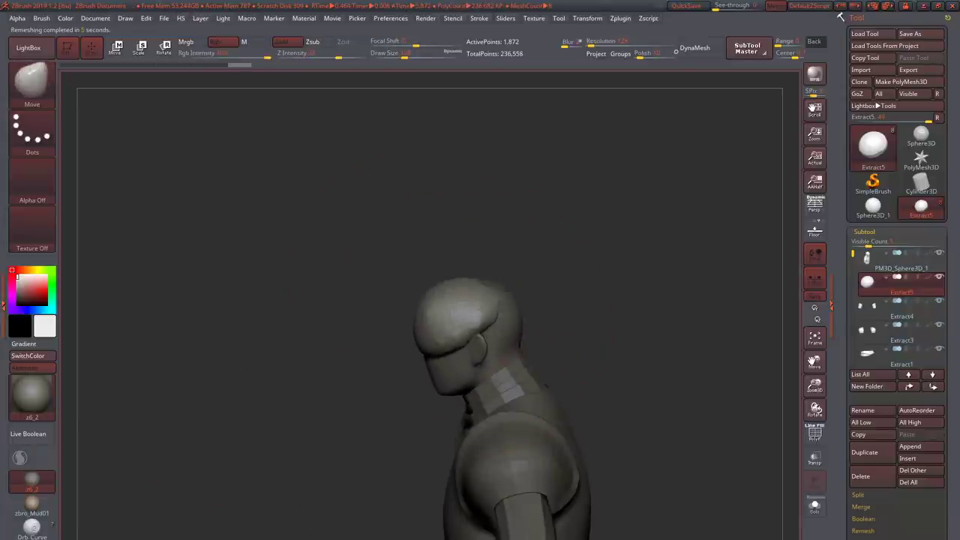
{"action": "key", "text": "h"}
{"action": "left_click", "coordinate": [422, 510]}
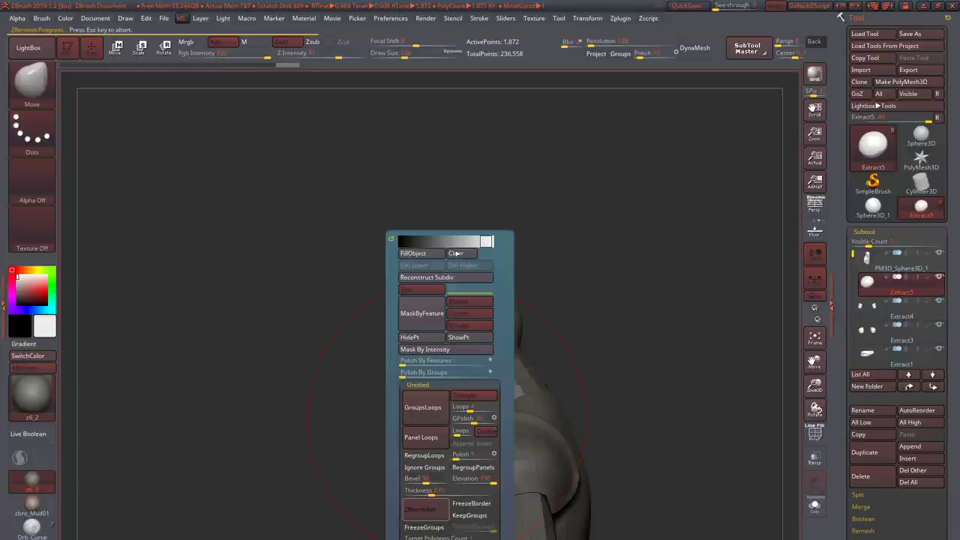
- Extend the cap toward the back of the head, smooth it and remesh it once more
{"action": "left_click_drag", "start_coordinate": [460, 268], "coordinate": [472, 300], "text": "shift"}
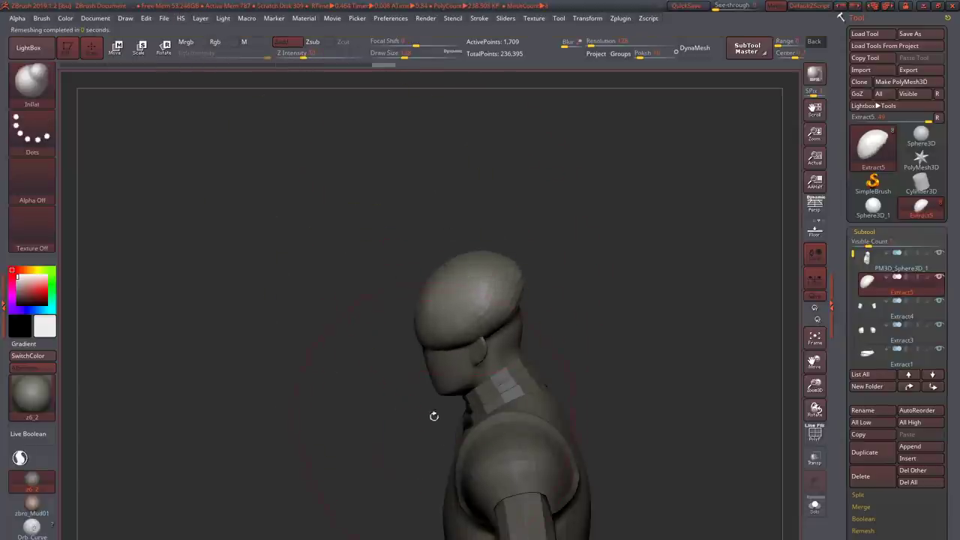
{"action": "key", "text": "h"}
{"action": "left_click", "coordinate": [401, 509]}
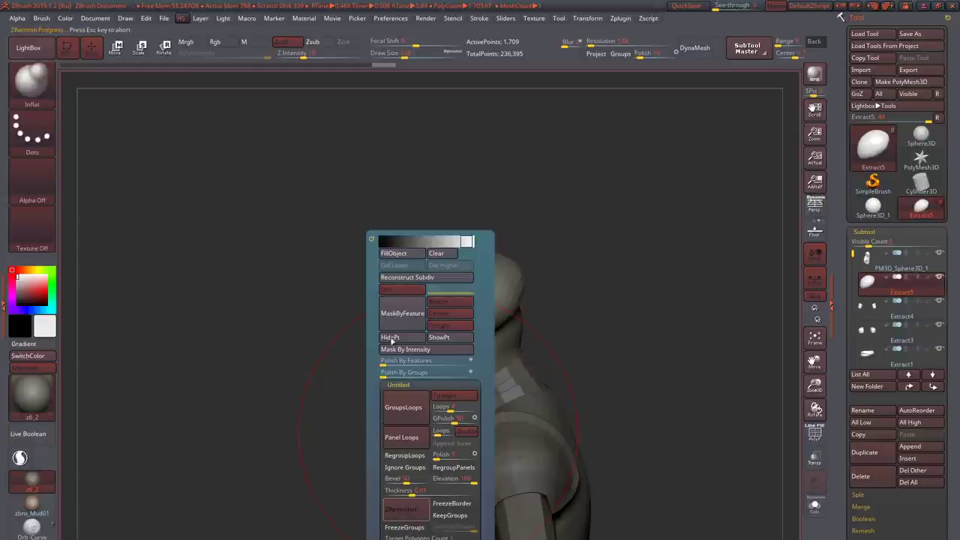
- Pull the front of the cap down over the face to the chin with the Move brush and smooth it
{"action": "key", "text": "b"}
{"action": "key", "text": "m"}
{"action": "key", "text": "v"}
{"action": "left_click_drag", "start_coordinate": [401, 179], "coordinate": [487, 188]}
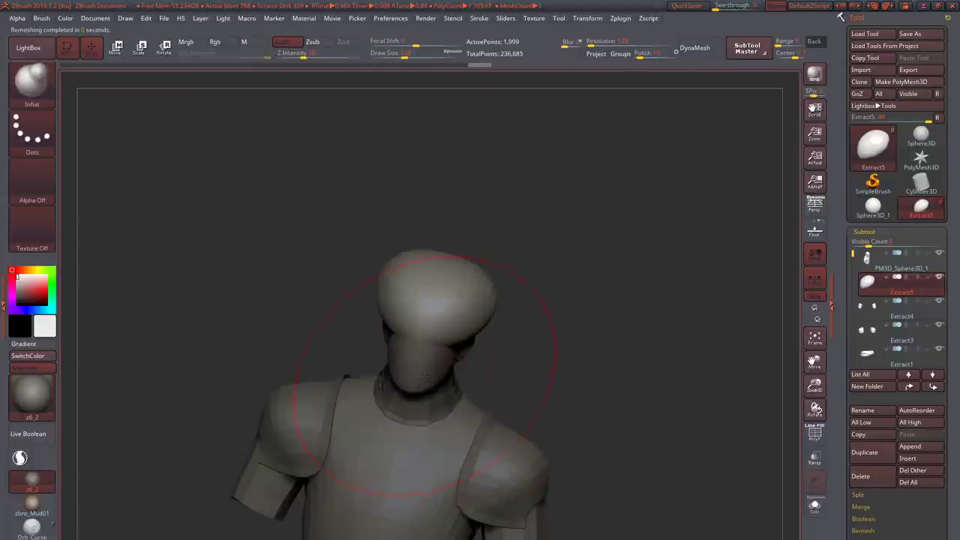
{"action": "mouse_move", "coordinate": [408, 352]}
{"action": "left_mouse_down"}
{"action": "mouse_move", "coordinate": [405, 390]}
{"action": "mouse_move", "coordinate": [450, 375]}
{"action": "mouse_move", "coordinate": [440, 383]}
{"action": "left_mouse_up"}
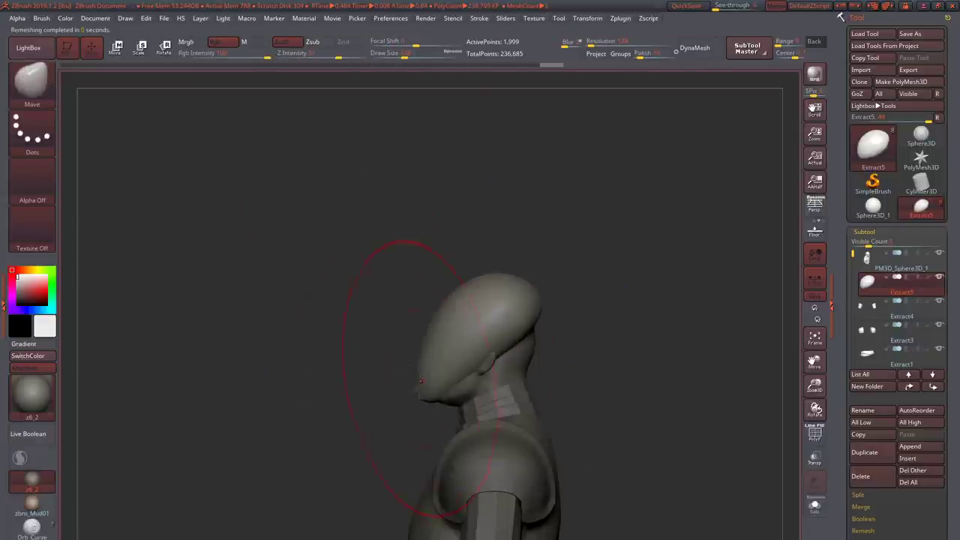
{"action": "key", "text": "h"}
{"action": "left_click_drag", "start_coordinate": [363, 132], "coordinate": [600, 188]}
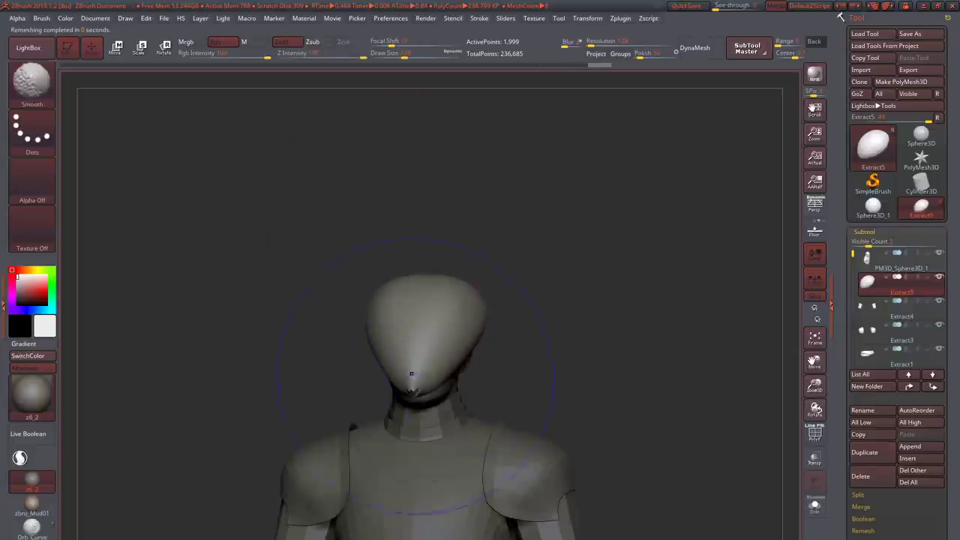
- Show the cap's Modify Topology options and rebuild its mesh with ZRemesher
{"action": "left_click", "coordinate": [864, 232]}
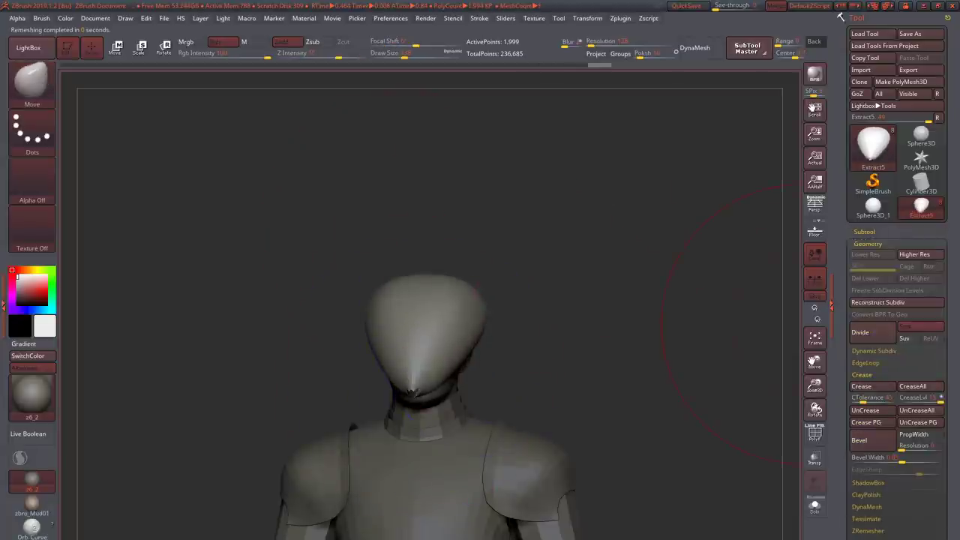
{"action": "left_click", "coordinate": [867, 520]}
{"action": "left_click", "coordinate": [866, 425]}
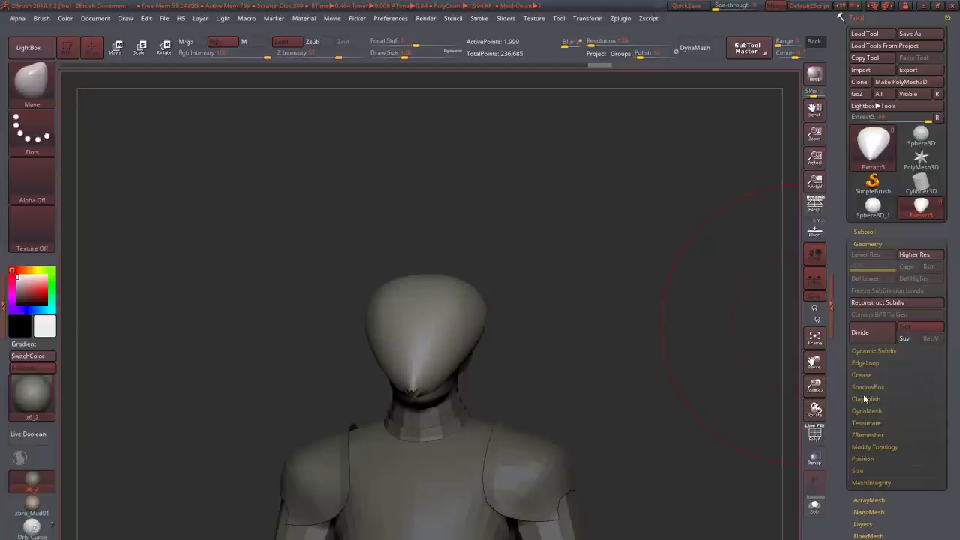
{"action": "left_click", "coordinate": [865, 447]}
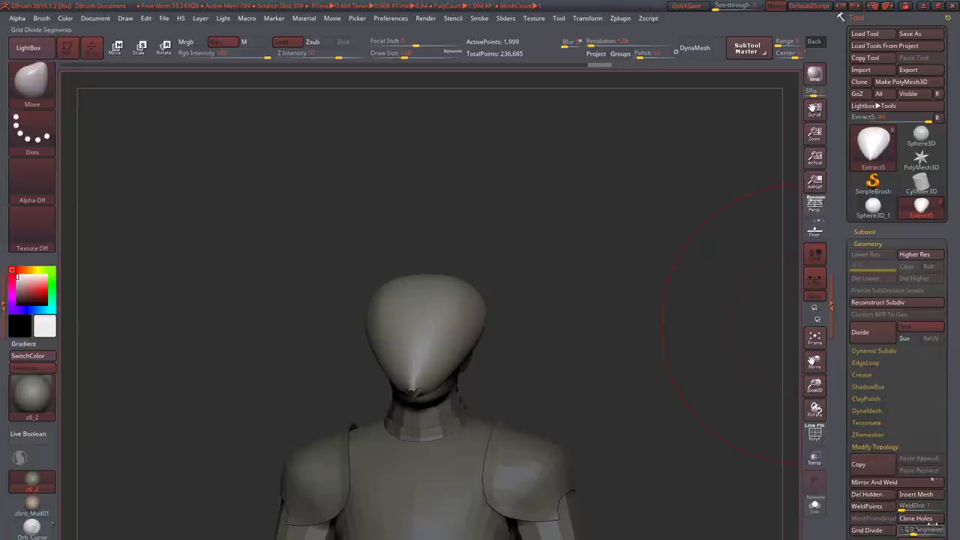
{"action": "mouse_move", "coordinate": [514, 398]}
{"action": "left_mouse_down"}
{"action": "mouse_move", "coordinate": [451, 315]}
{"action": "mouse_move", "coordinate": [422, 434]}
{"action": "left_mouse_up"}
{"action": "key", "text": "space"}
{"action": "key", "text": "shift"}
{"action": "key", "text": "space"}
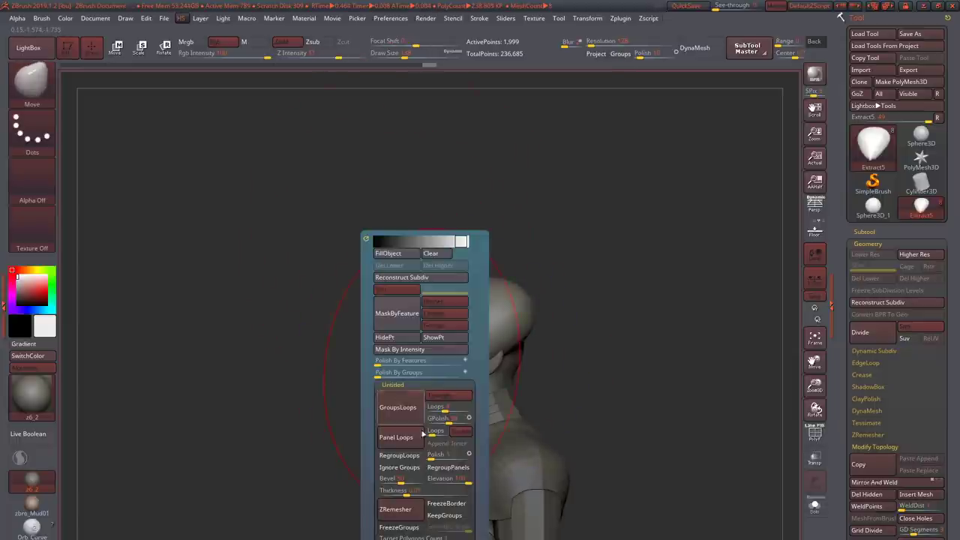
{"action": "left_click", "coordinate": [405, 513]}
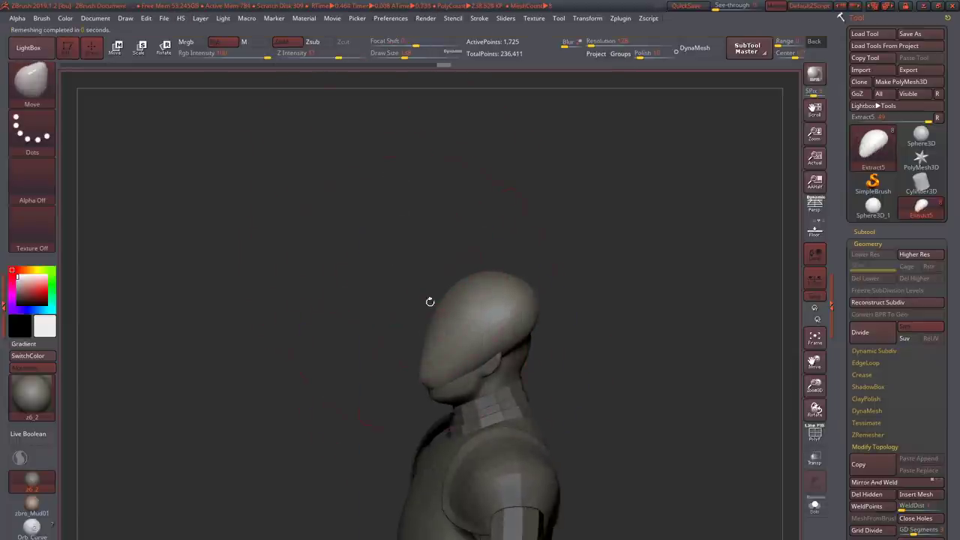
- Extend the cap down around the sides of the head and build up its surface with ClayBuildup
{"action": "mouse_move", "coordinate": [409, 321]}
{"action": "left_mouse_down"}
{"action": "mouse_move", "coordinate": [503, 365]}
{"action": "mouse_move", "coordinate": [454, 424]}
{"action": "mouse_move", "coordinate": [480, 398]}
{"action": "mouse_move", "coordinate": [450, 396]}
{"action": "mouse_move", "coordinate": [440, 343]}
{"action": "mouse_move", "coordinate": [442, 352]}
{"action": "left_mouse_up"}
{"action": "key", "text": "ctrl"}
{"action": "key", "text": "b"}
{"action": "key", "text": "c"}
{"action": "key", "text": "b"}
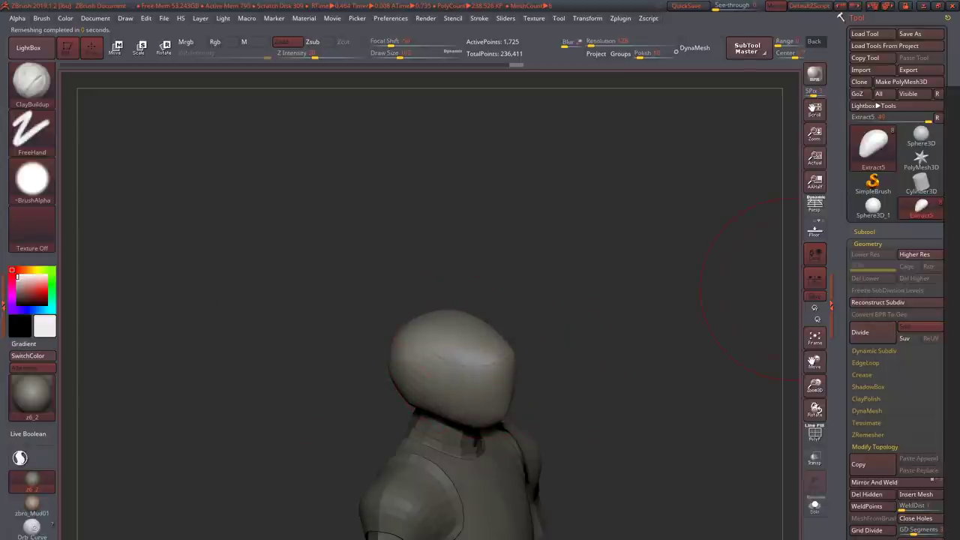
{"action": "mouse_move", "coordinate": [489, 357]}
{"action": "left_mouse_down"}
{"action": "mouse_move", "coordinate": [443, 348]}
{"action": "mouse_move", "coordinate": [505, 355]}
{"action": "left_mouse_up"}
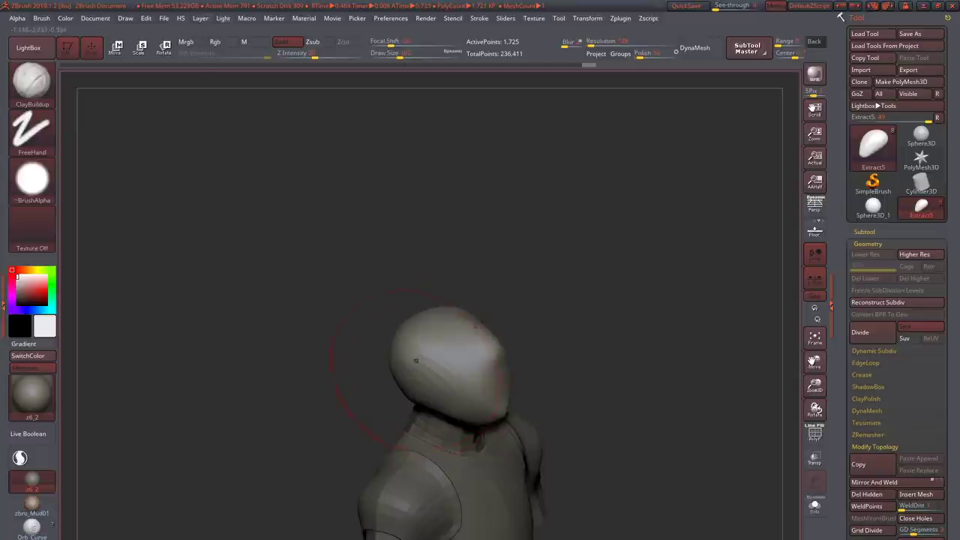
{"action": "left_click_drag", "start_coordinate": [600, 338], "coordinate": [525, 338]}
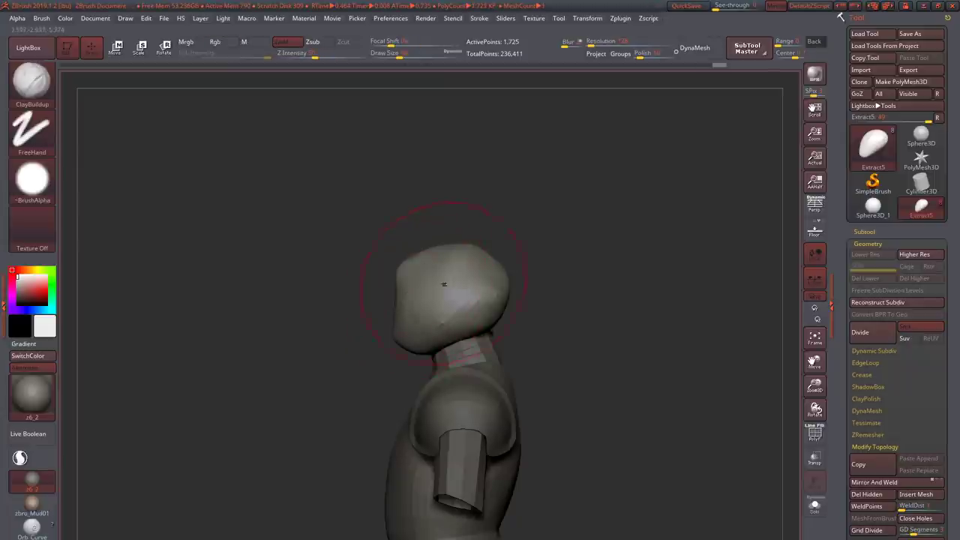
- Form a flared neck guard at the helmet's lower back with the Move, ClayBuildup and DamStandard brushes
{"action": "mouse_move", "coordinate": [450, 255]}
{"action": "left_mouse_down"}
{"action": "mouse_move", "coordinate": [478, 235]}
{"action": "mouse_move", "coordinate": [461, 235]}
{"action": "mouse_move", "coordinate": [493, 257]}
{"action": "mouse_move", "coordinate": [498, 311]}
{"action": "mouse_move", "coordinate": [540, 324]}
{"action": "mouse_move", "coordinate": [504, 247]}
{"action": "mouse_move", "coordinate": [552, 314]}
{"action": "mouse_move", "coordinate": [442, 310]}
{"action": "mouse_move", "coordinate": [407, 263]}
{"action": "mouse_move", "coordinate": [529, 274]}
{"action": "mouse_move", "coordinate": [536, 285]}
{"action": "left_mouse_up"}
{"action": "key", "text": "b"}
{"action": "key", "text": "m"}
{"action": "key", "text": "v"}
{"action": "key", "text": "b"}
{"action": "key", "text": "c"}
{"action": "key", "text": "b"}
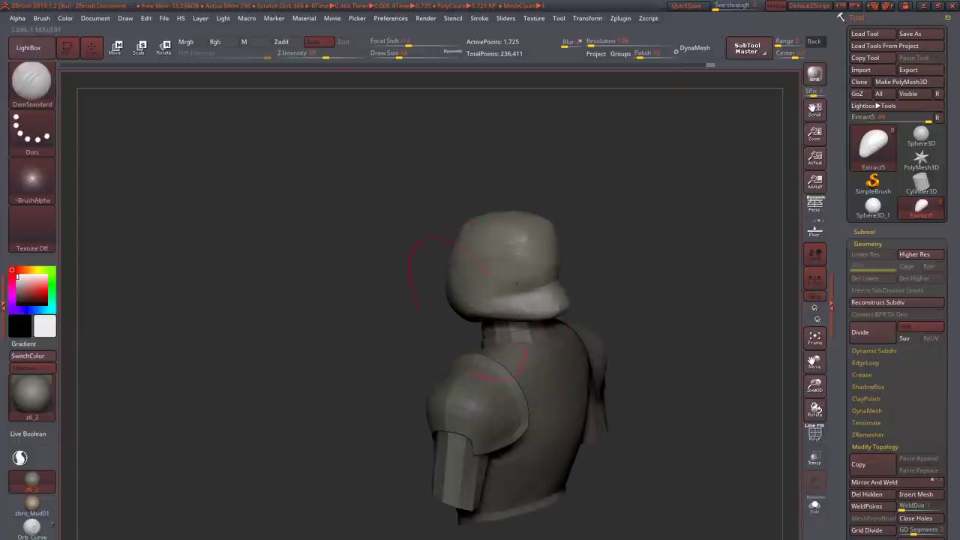
{"action": "mouse_move", "coordinate": [429, 257]}
{"action": "left_mouse_down"}
{"action": "mouse_move", "coordinate": [514, 245]}
{"action": "mouse_move", "coordinate": [503, 225]}
{"action": "left_mouse_up"}
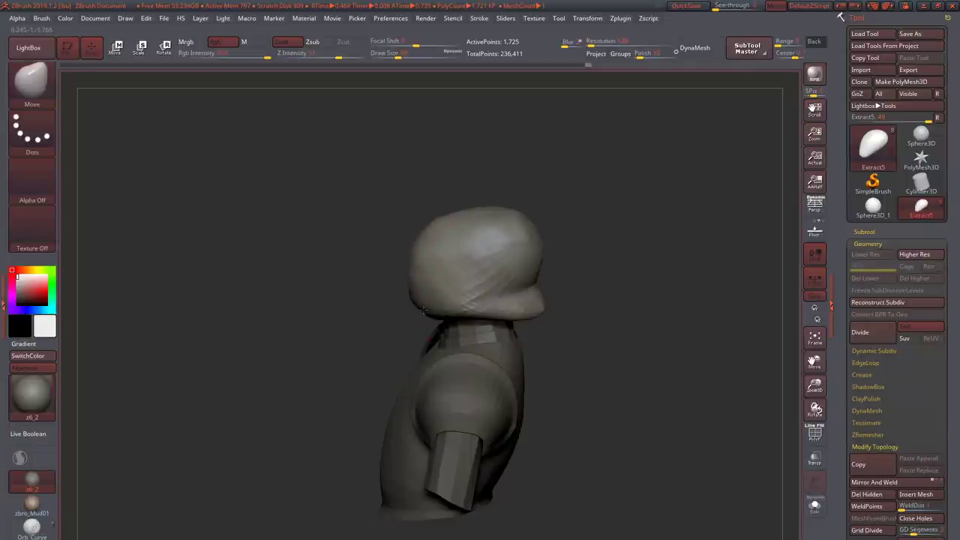
- Reshape the helmet's lower front around the jaw with Move and build up its side with ClayBuildup
{"action": "left_click_drag", "start_coordinate": [417, 304], "coordinate": [322, 304]}
{"action": "key", "text": "b"}
{"action": "key", "text": "c"}
{"action": "key", "text": "b"}
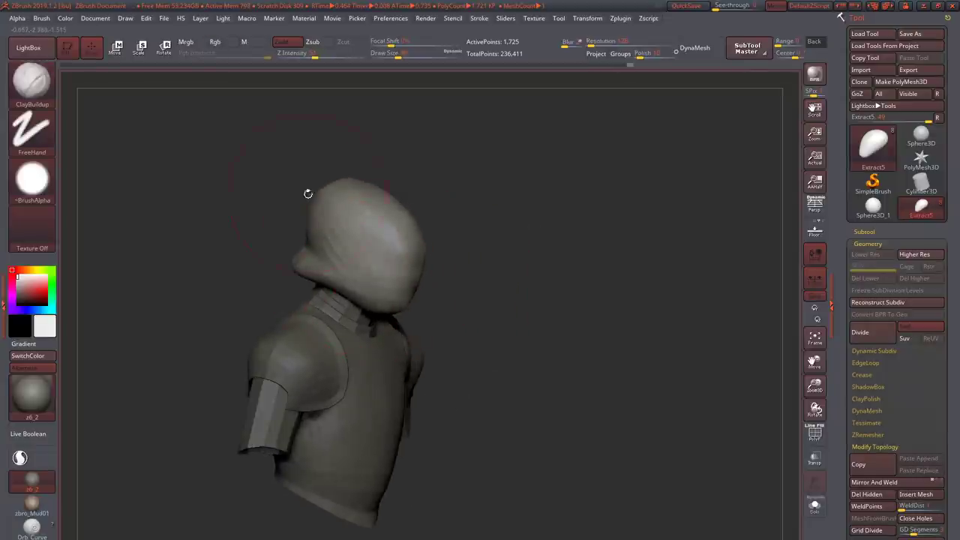
{"action": "mouse_move", "coordinate": [307, 192]}
{"action": "left_mouse_down"}
{"action": "mouse_move", "coordinate": [285, 197]}
{"action": "mouse_move", "coordinate": [275, 238]}
{"action": "mouse_move", "coordinate": [304, 258]}
{"action": "mouse_move", "coordinate": [268, 290]}
{"action": "mouse_move", "coordinate": [248, 285]}
{"action": "mouse_move", "coordinate": [289, 315]}
{"action": "mouse_move", "coordinate": [255, 263]}
{"action": "mouse_move", "coordinate": [283, 330]}
{"action": "mouse_move", "coordinate": [390, 315]}
{"action": "mouse_move", "coordinate": [315, 359]}
{"action": "left_mouse_up"}
- Refine the helmet's side surfaces with the Standard and ClayBuildup brushes
{"action": "key", "text": "b"}
{"action": "key", "text": "s"}
{"action": "key", "text": "t"}
{"action": "key", "text": "b"}
{"action": "key", "text": "c"}
{"action": "key", "text": "b"}
{"action": "key", "text": "ctrl+shift+s"}
- Pull the neck guard down and outward into a longer, sharper flare with the Move brush
{"action": "key", "text": "b"}
{"action": "key", "text": "m"}
{"action": "key", "text": "v"}
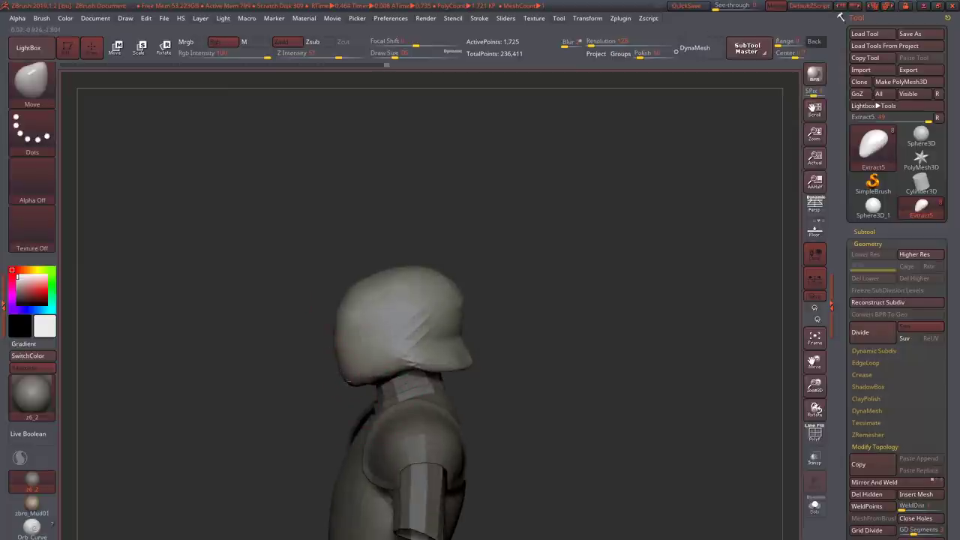
{"action": "mouse_move", "coordinate": [359, 283]}
{"action": "left_mouse_down"}
{"action": "mouse_move", "coordinate": [343, 277]}
{"action": "mouse_move", "coordinate": [371, 281]}
{"action": "mouse_move", "coordinate": [324, 337]}
{"action": "mouse_move", "coordinate": [365, 319]}
{"action": "mouse_move", "coordinate": [261, 327]}
{"action": "mouse_move", "coordinate": [277, 350]}
{"action": "mouse_move", "coordinate": [316, 344]}
{"action": "left_mouse_up"}
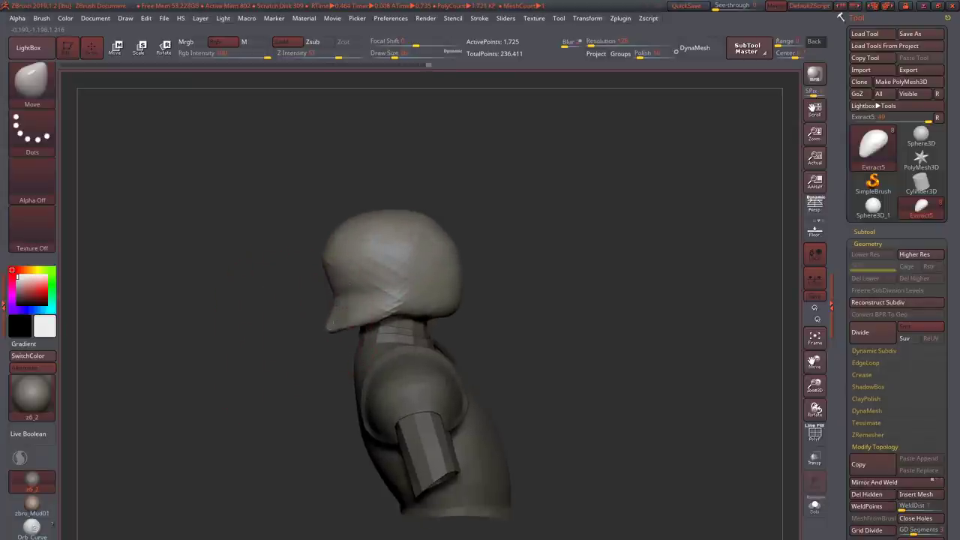
{"action": "left_click_drag", "start_coordinate": [330, 312], "coordinate": [337, 302]}
- Build up the surface where the neck guard meets the helmet's side with ClayBuildup
{"action": "key", "text": "b"}
{"action": "key", "text": "c"}
{"action": "key", "text": "b"}
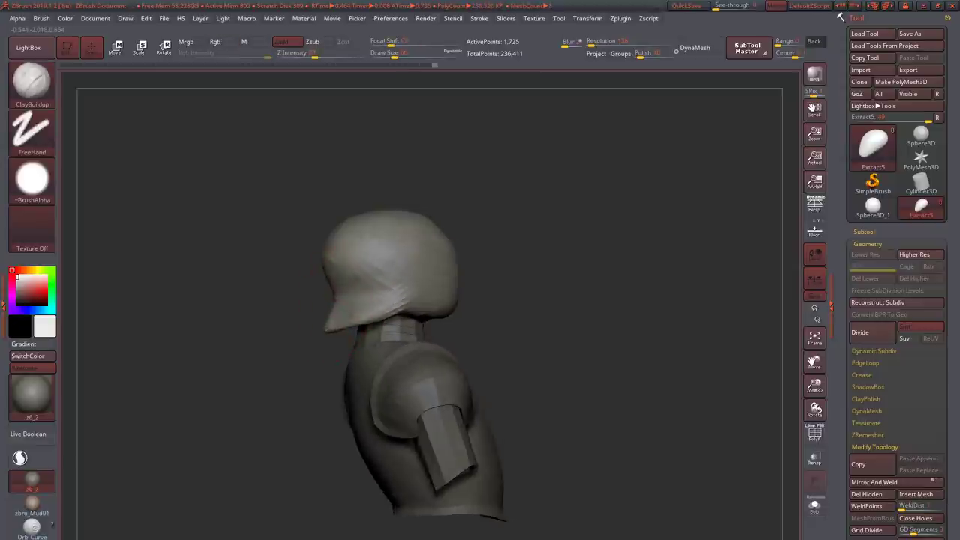
{"action": "mouse_move", "coordinate": [385, 310]}
{"action": "left_mouse_down"}
{"action": "mouse_move", "coordinate": [488, 322]}
{"action": "mouse_move", "coordinate": [400, 315]}
{"action": "left_mouse_up"}
- Adjust the helmet's jaw outline with Move and build up a brow ridge across the front with ClayBuildup
{"action": "key", "text": "b"}
{"action": "key", "text": "m"}
{"action": "key", "text": "v"}
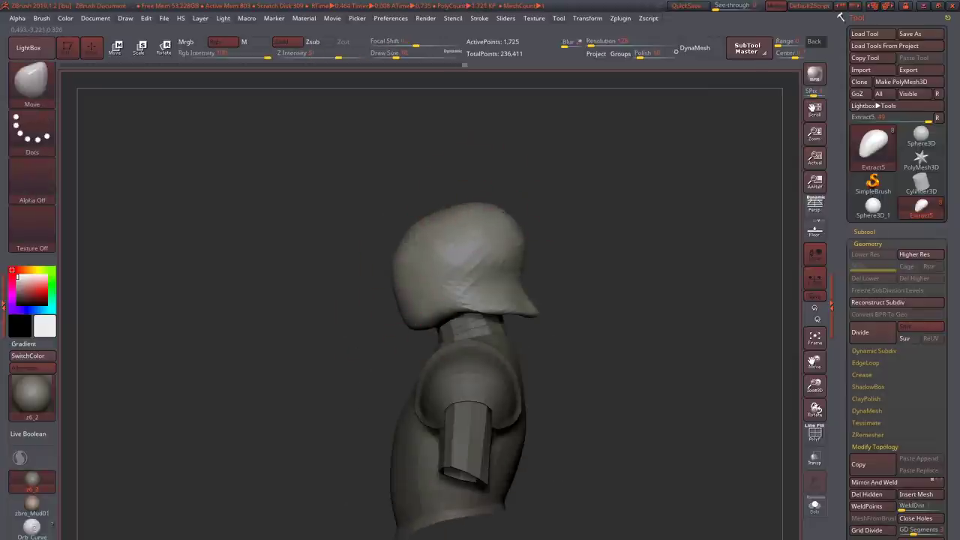
{"action": "mouse_move", "coordinate": [399, 315]}
{"action": "left_mouse_down"}
{"action": "mouse_move", "coordinate": [386, 247]}
{"action": "mouse_move", "coordinate": [379, 270]}
{"action": "mouse_move", "coordinate": [396, 298]}
{"action": "mouse_move", "coordinate": [366, 256]}
{"action": "left_mouse_up"}
{"action": "key", "text": "b"}
{"action": "key", "text": "c"}
{"action": "key", "text": "b"}
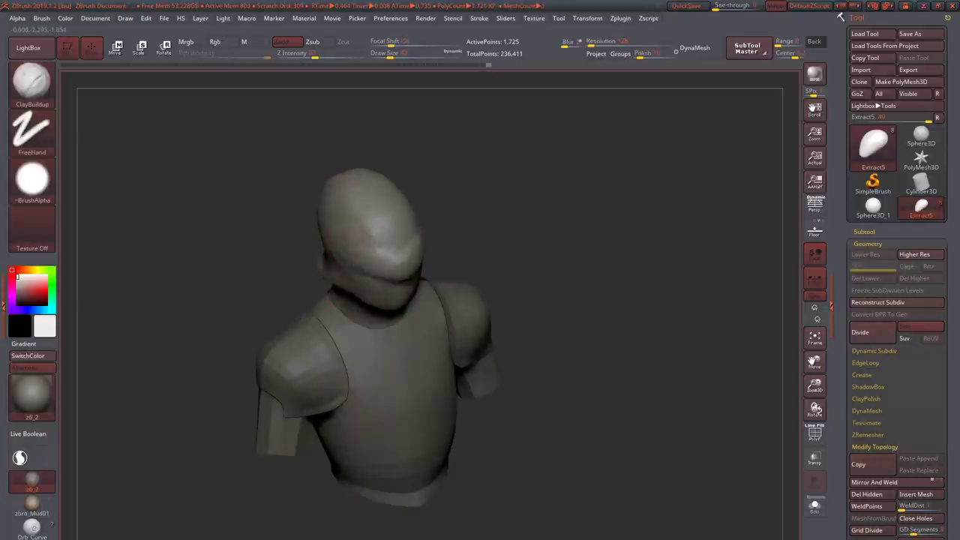
- Pull the brow ridge forward with Move and fill out the helmet's crown and back with ClayBuildup
{"action": "key", "text": "b"}
{"action": "key", "text": "m"}
{"action": "key", "text": "v"}
{"action": "mouse_move", "coordinate": [388, 264]}
{"action": "left_mouse_down"}
{"action": "mouse_move", "coordinate": [405, 248]}
{"action": "mouse_move", "coordinate": [396, 265]}
{"action": "mouse_move", "coordinate": [405, 271]}
{"action": "mouse_move", "coordinate": [379, 270]}
{"action": "mouse_move", "coordinate": [397, 253]}
{"action": "mouse_move", "coordinate": [369, 274]}
{"action": "mouse_move", "coordinate": [356, 302]}
{"action": "mouse_move", "coordinate": [410, 323]}
{"action": "mouse_move", "coordinate": [458, 300]}
{"action": "left_mouse_up"}
{"action": "key", "text": "b"}
{"action": "key", "text": "c"}
{"action": "key", "text": "b"}
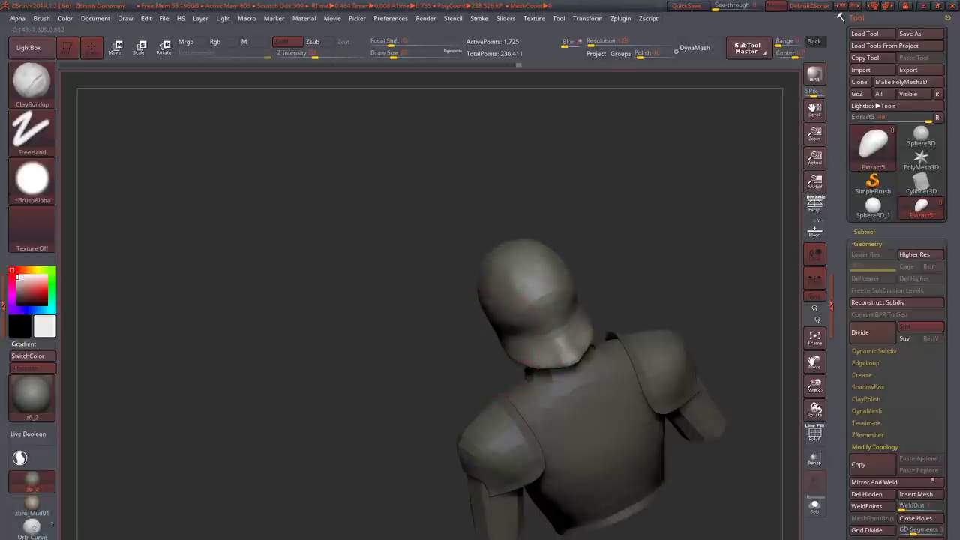
{"action": "mouse_move", "coordinate": [533, 294]}
{"action": "left_mouse_down"}
{"action": "mouse_move", "coordinate": [541, 272]}
{"action": "mouse_move", "coordinate": [518, 285]}
{"action": "mouse_move", "coordinate": [473, 264]}
{"action": "left_mouse_up"}
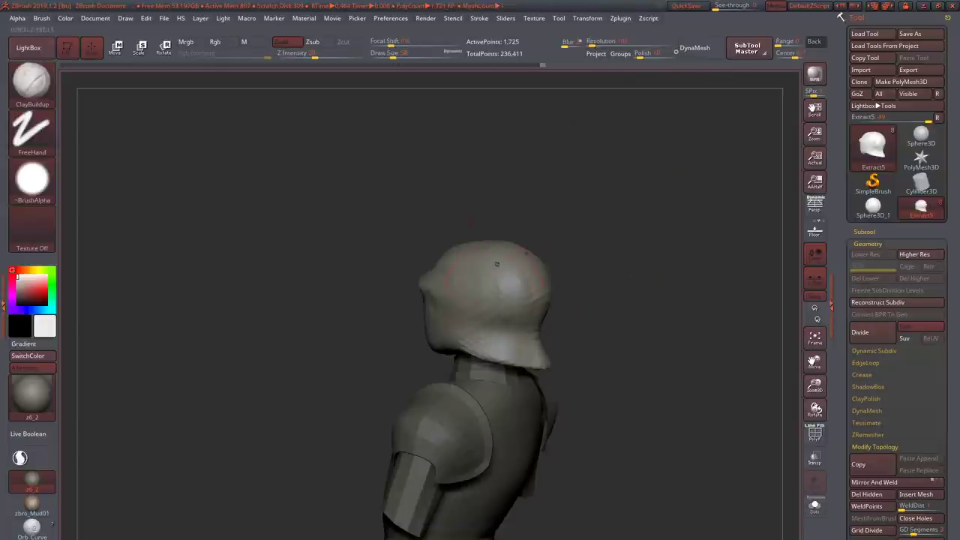
- Rebuild the helmet into a lower-density mesh with ZRemesher and prepare the Move brush for its side profile
{"action": "key", "text": "space"}
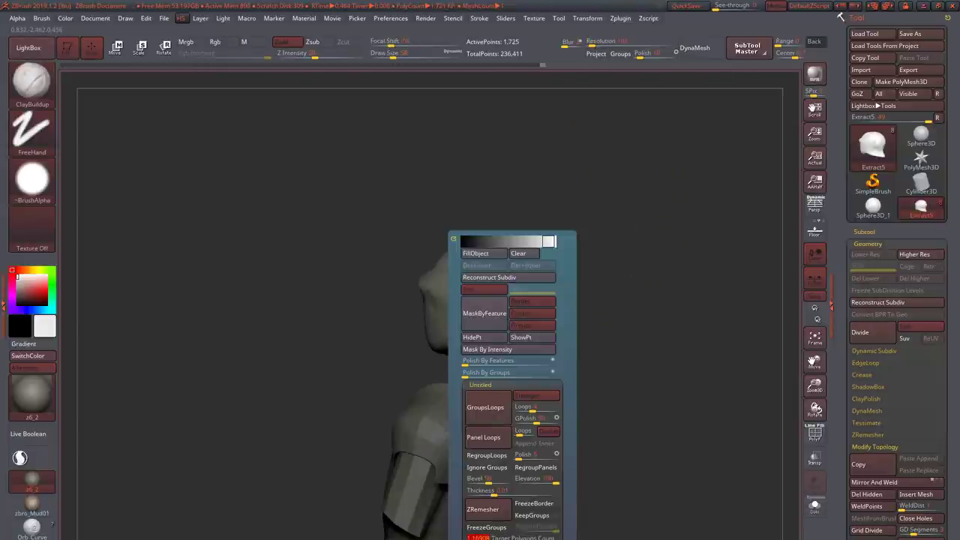
{"action": "left_click", "coordinate": [483, 509]}
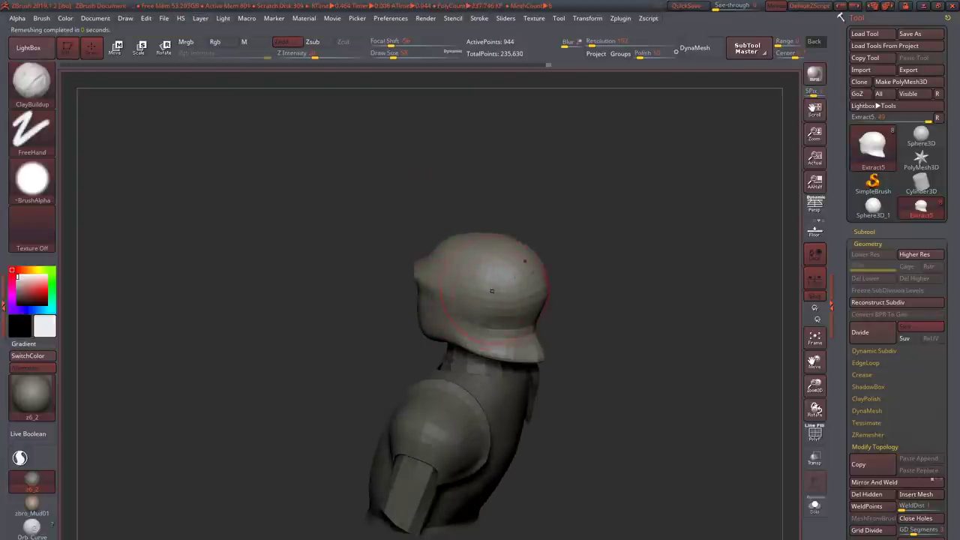
{"action": "mouse_move", "coordinate": [225, 338]}
{"action": "left_mouse_down"}
{"action": "mouse_move", "coordinate": [615, 364]}
{"action": "mouse_move", "coordinate": [616, 300]}
{"action": "mouse_move", "coordinate": [563, 306]}
{"action": "left_mouse_up"}
{"action": "key", "text": "b"}
{"action": "key", "text": "m"}
{"action": "key", "text": "v"}
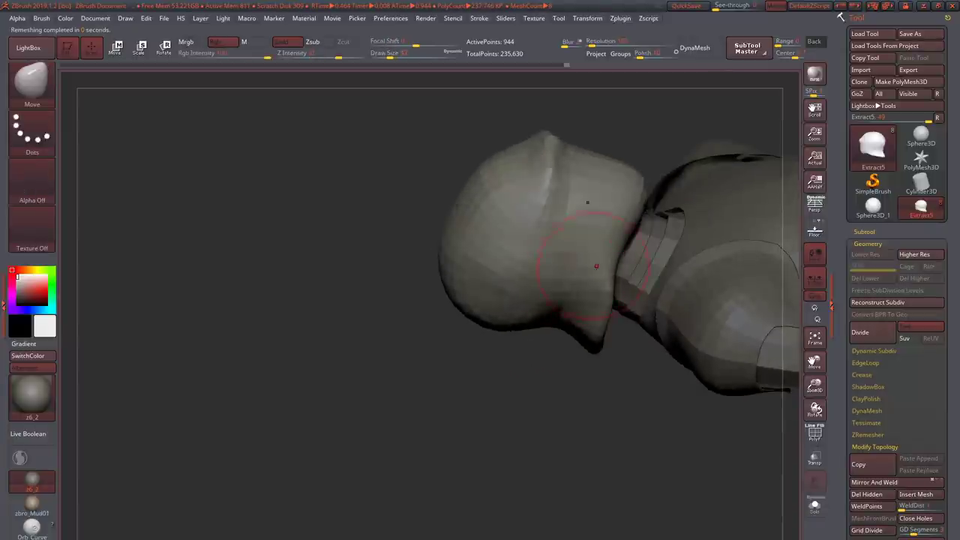
- Define the brow ridge and the face area beneath it with ClayBuildup strokes
{"action": "key", "text": "b"}
{"action": "key", "text": "d"}
{"action": "key", "text": "s"}
{"action": "key", "text": "b"}
{"action": "key", "text": "c"}
{"action": "key", "text": "b"}
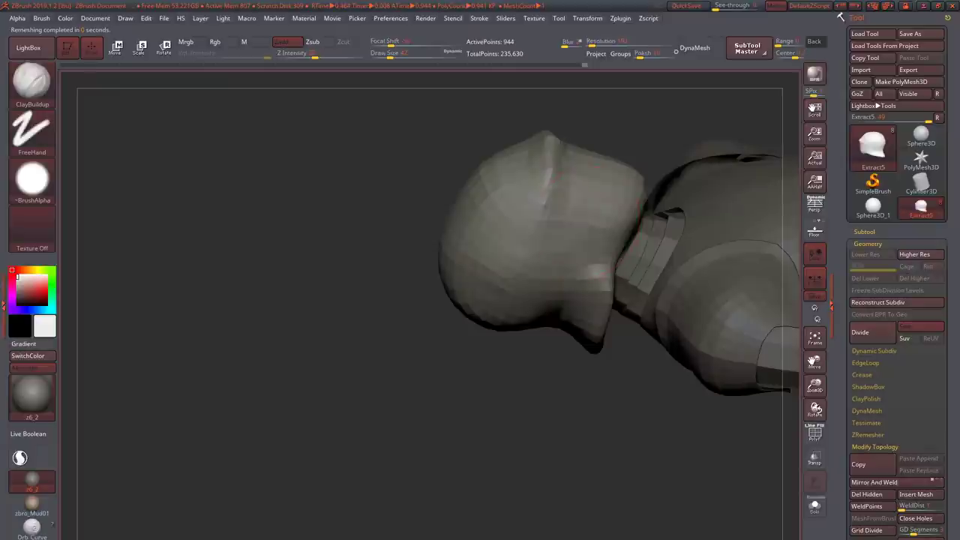
{"action": "left_click_drag", "start_coordinate": [569, 159], "coordinate": [558, 133]}
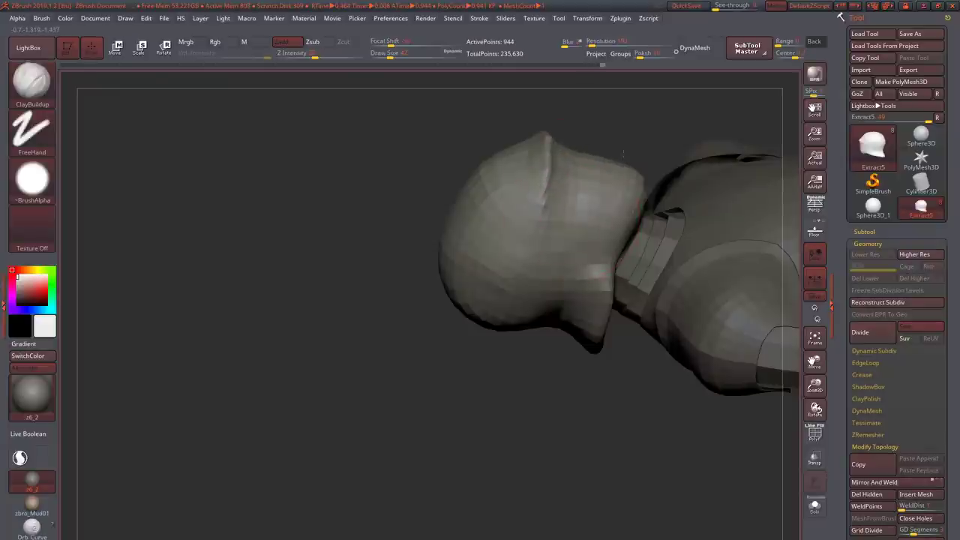
{"action": "left_click_drag", "start_coordinate": [623, 154], "coordinate": [611, 165]}
- Reshape the brow ridge and front of the helmet with the Standard and Move brushes, undoing the last stroke
{"action": "key", "text": "b"}
{"action": "key", "text": "s"}
{"action": "key", "text": "t"}
{"action": "mouse_move", "coordinate": [450, 187]}
{"action": "left_mouse_down"}
{"action": "mouse_move", "coordinate": [562, 309]}
{"action": "mouse_move", "coordinate": [565, 287]}
{"action": "left_mouse_up"}
{"action": "mouse_move", "coordinate": [570, 241]}
{"action": "left_mouse_down"}
{"action": "mouse_move", "coordinate": [592, 263]}
{"action": "mouse_move", "coordinate": [574, 254]}
{"action": "left_mouse_up"}
{"action": "key", "text": "b"}
{"action": "key", "text": "m"}
{"action": "key", "text": "v"}
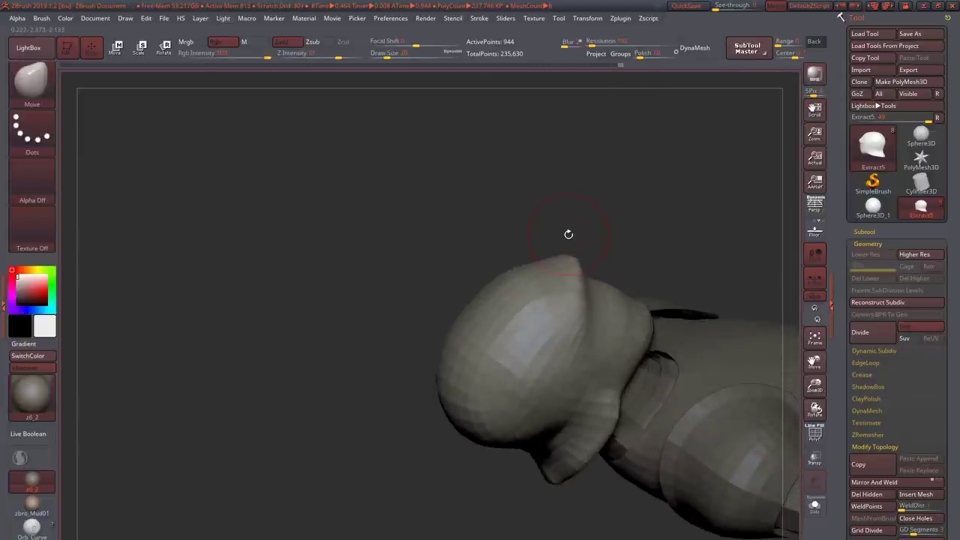
{"action": "key", "text": "ctrl+z"}
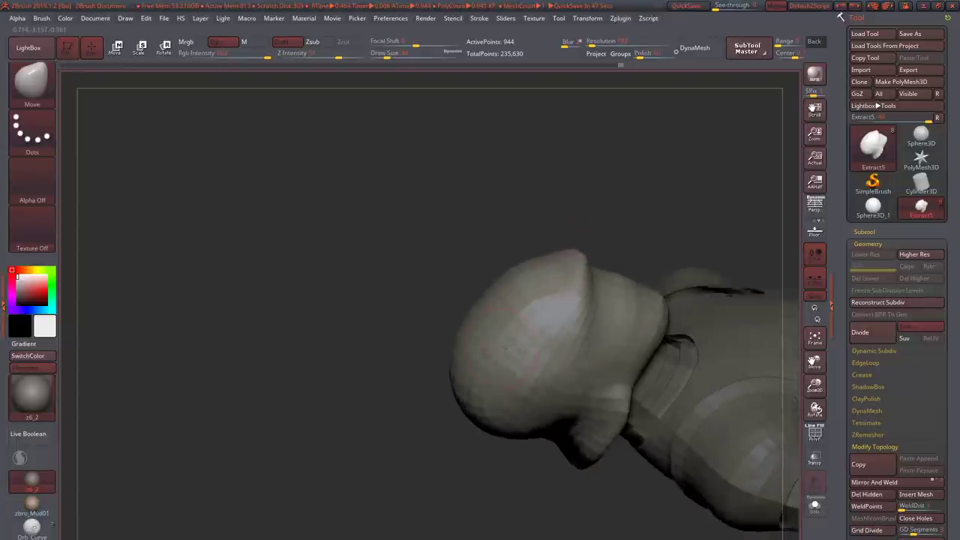
- Build up the helmet's side with ClayBuildup and adjust the front profile below the brow with Move
{"action": "key", "text": "b"}
{"action": "key", "text": "c"}
{"action": "key", "text": "b"}
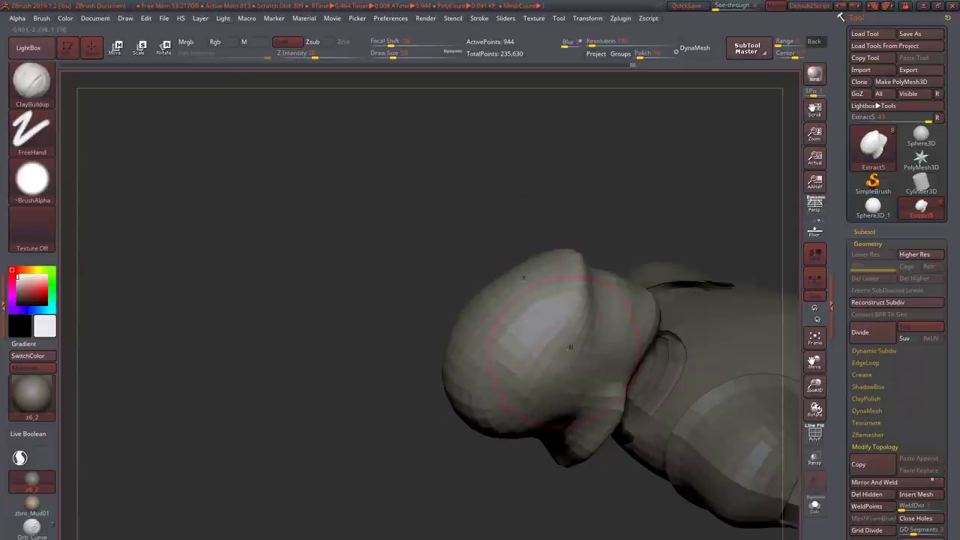
{"action": "mouse_move", "coordinate": [529, 367]}
{"action": "right_mouse_down"}
{"action": "mouse_move", "coordinate": [548, 310]}
{"action": "mouse_move", "coordinate": [499, 369]}
{"action": "right_mouse_up"}
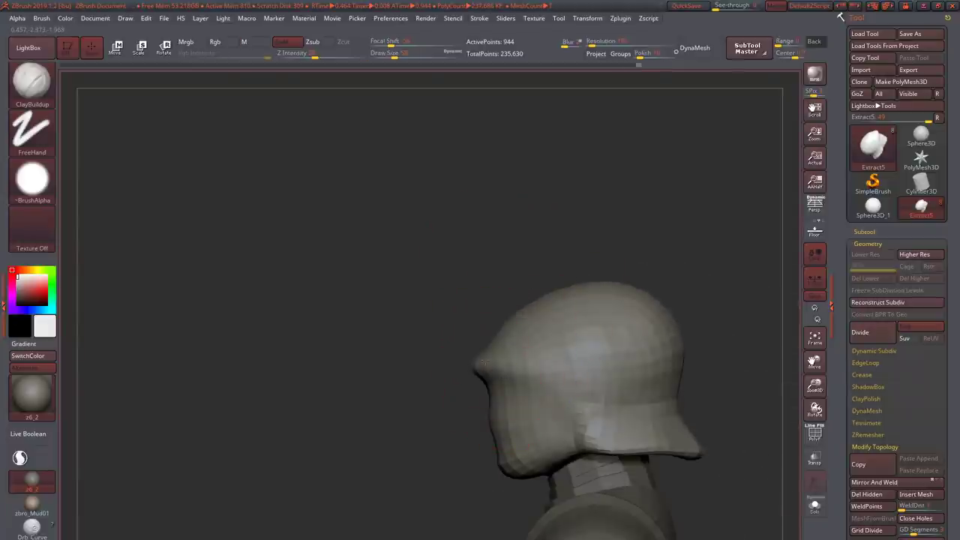
{"action": "key", "text": "b"}
{"action": "key", "text": "m"}
{"action": "key", "text": "v"}
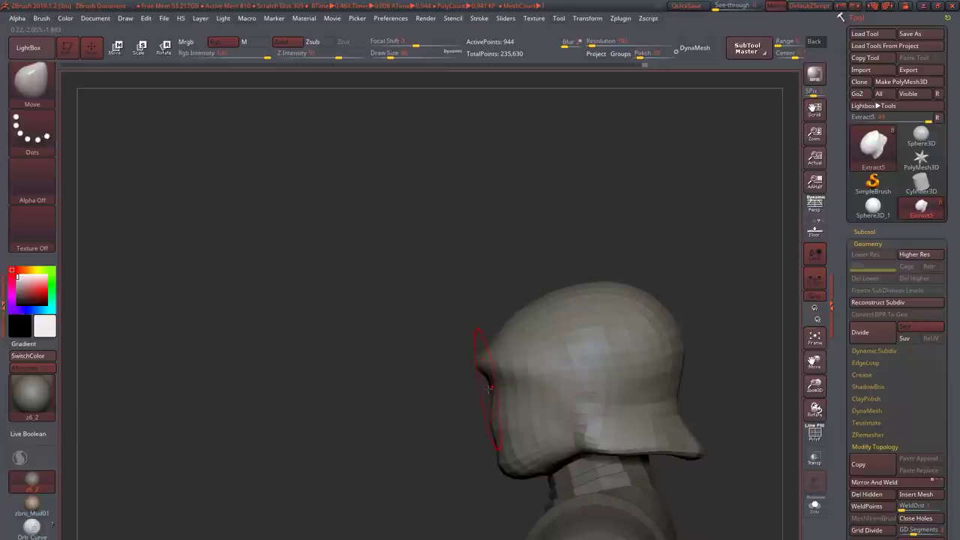
- Fill in the face plate below the brow with ClayBuildup, and straighten and smooth its profile
{"action": "key", "text": "b"}
{"action": "key", "text": "c"}
{"action": "key", "text": "b"}
{"action": "mouse_move", "coordinate": [493, 397]}
{"action": "right_mouse_down"}
{"action": "mouse_move", "coordinate": [502, 396]}
{"action": "mouse_move", "coordinate": [483, 347]}
{"action": "mouse_move", "coordinate": [447, 349]}
{"action": "mouse_move", "coordinate": [474, 352]}
{"action": "mouse_move", "coordinate": [450, 354]}
{"action": "mouse_move", "coordinate": [518, 425]}
{"action": "mouse_move", "coordinate": [451, 410]}
{"action": "mouse_move", "coordinate": [488, 353]}
{"action": "right_mouse_up"}
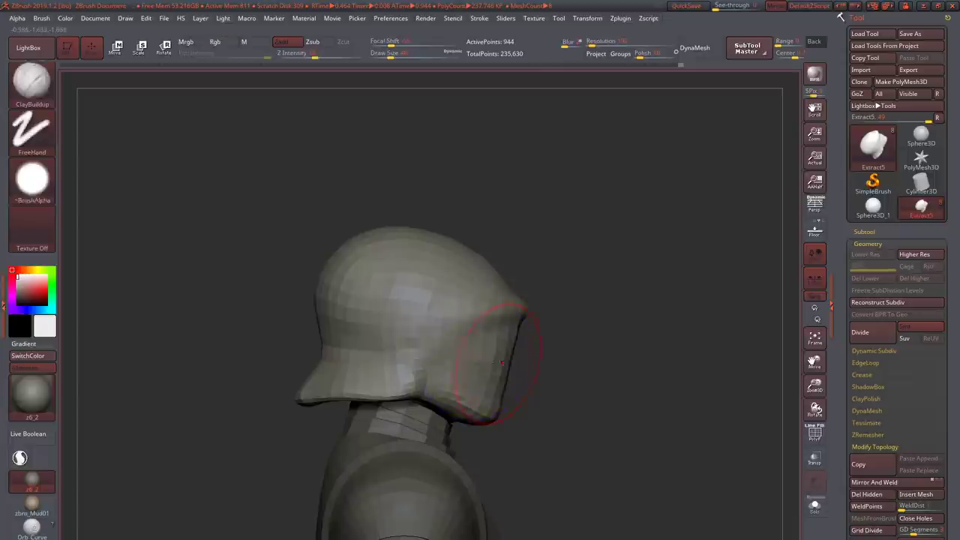
{"action": "key", "text": "b"}
{"action": "key", "text": "m"}
{"action": "key", "text": "v"}
{"action": "right_click_drag", "start_coordinate": [352, 360], "coordinate": [480, 364]}
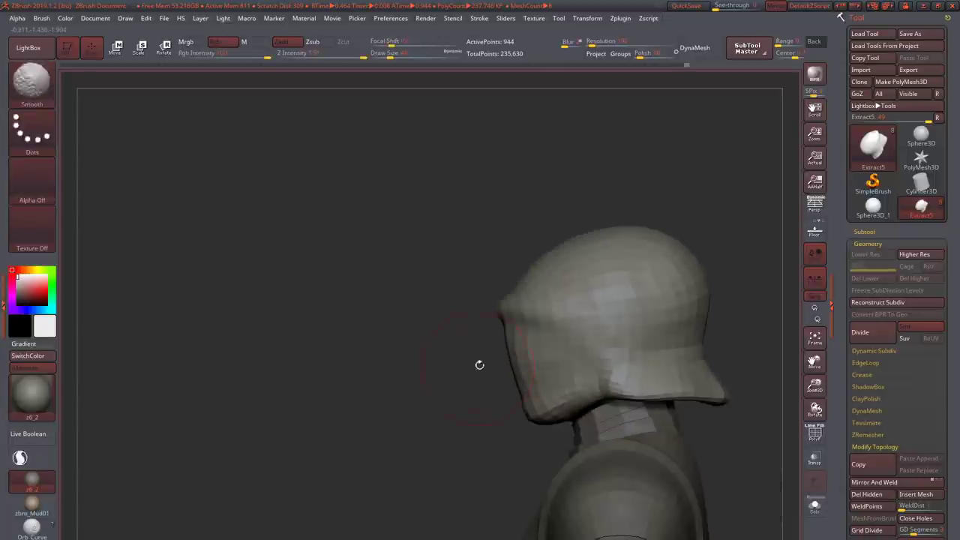
- Convert the helmet to a dense DynaMesh, smooth it, and strengthen the brow ridge with ClayBuildup
{"action": "left_click", "coordinate": [694, 47]}
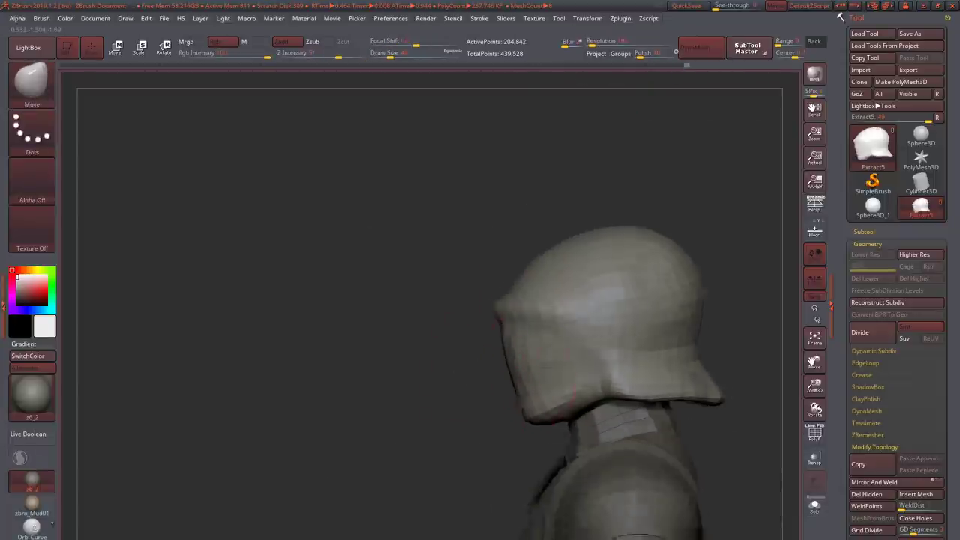
{"action": "key", "text": "shift"}
{"action": "key", "text": "b"}
{"action": "key", "text": "c"}
{"action": "key", "text": "b"}
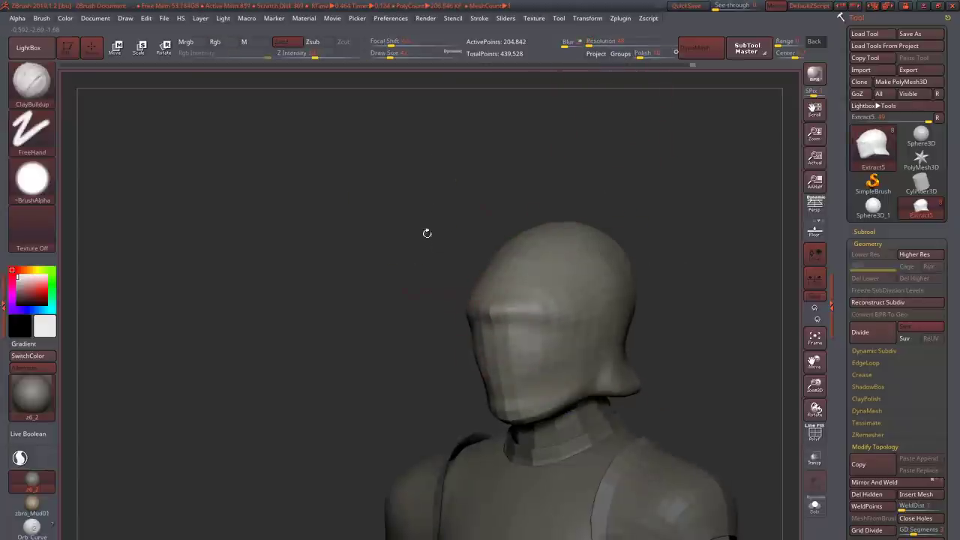
- Smooth the helmet's brow, sides and neck guard with the Smooth brush
{"action": "key", "text": "shift"}
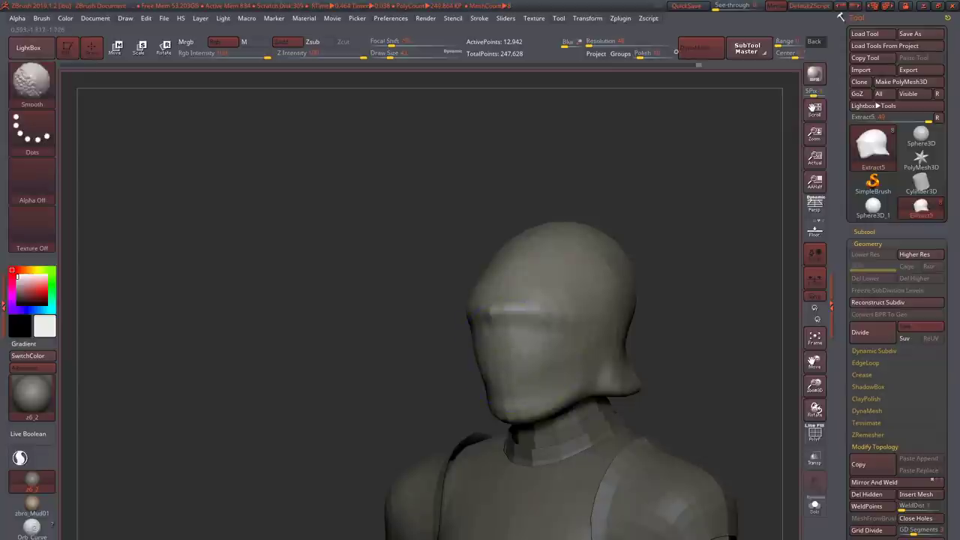
{"action": "left_click_drag", "start_coordinate": [510, 278], "coordinate": [565, 279]}
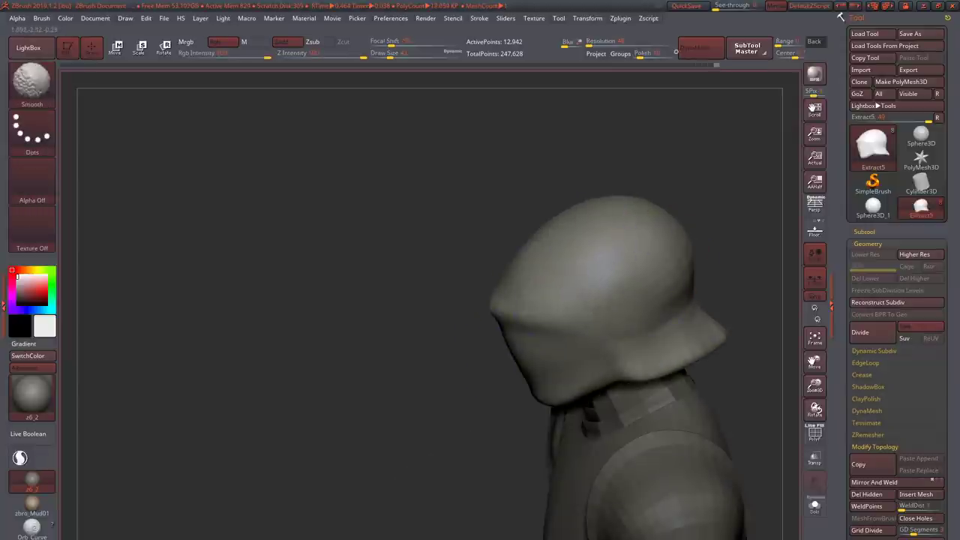
{"action": "left_click_drag", "start_coordinate": [667, 356], "coordinate": [720, 345]}
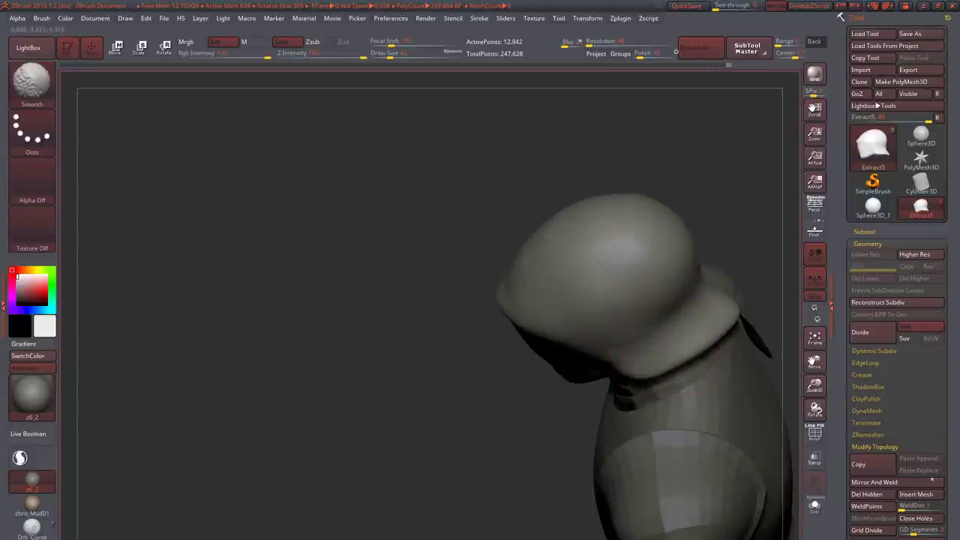
{"action": "mouse_move", "coordinate": [573, 307]}
{"action": "right_mouse_down"}
{"action": "mouse_move", "coordinate": [600, 332]}
{"action": "mouse_move", "coordinate": [592, 328]}
{"action": "mouse_move", "coordinate": [626, 326]}
{"action": "right_mouse_up"}
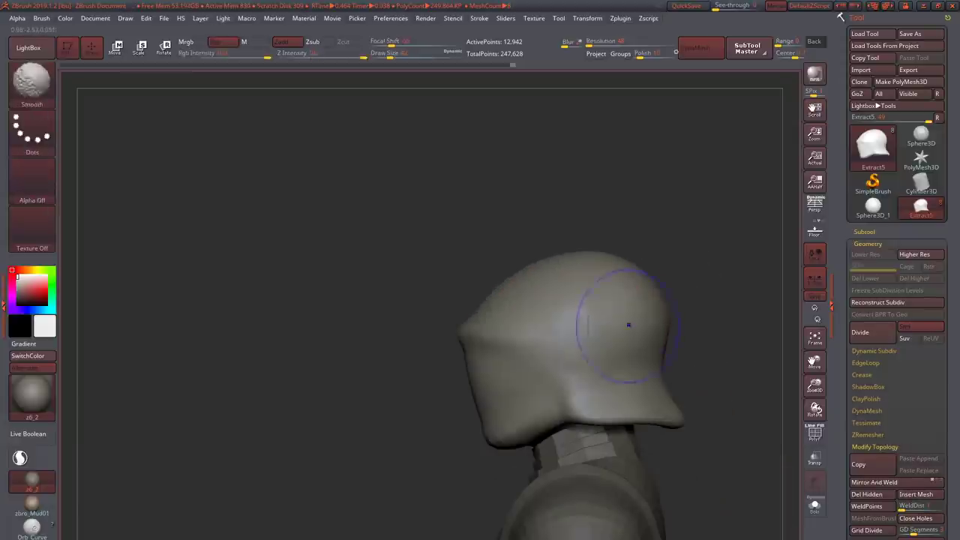
- Reshape the back of the helmet's dome with Move, and build up and smooth its side with ClayBuildup
{"action": "key", "text": "b"}
{"action": "key", "text": "m"}
{"action": "key", "text": "v"}
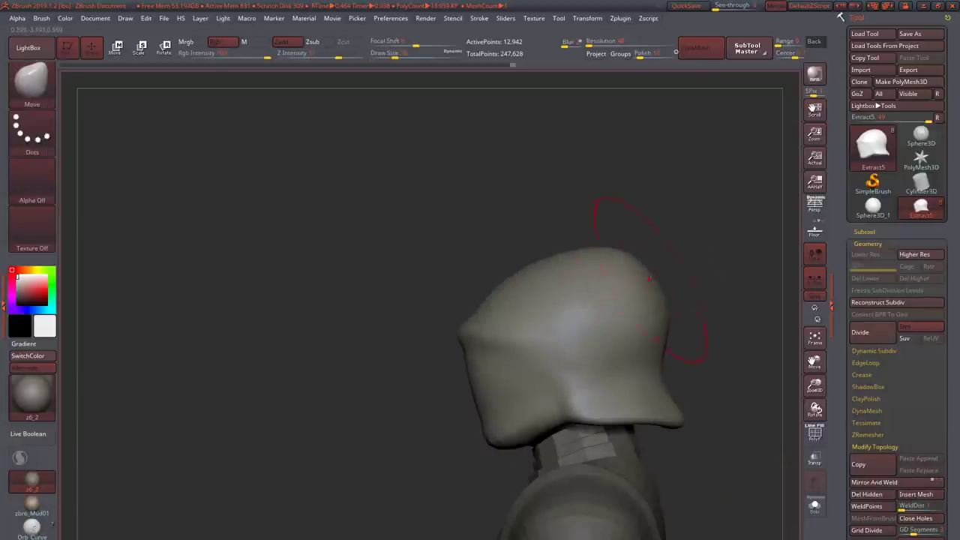
{"action": "mouse_move", "coordinate": [611, 225]}
{"action": "right_mouse_down"}
{"action": "mouse_move", "coordinate": [579, 291]}
{"action": "mouse_move", "coordinate": [578, 253]}
{"action": "right_mouse_up"}
{"action": "key", "text": "b"}
{"action": "key", "text": "c"}
{"action": "key", "text": "b"}
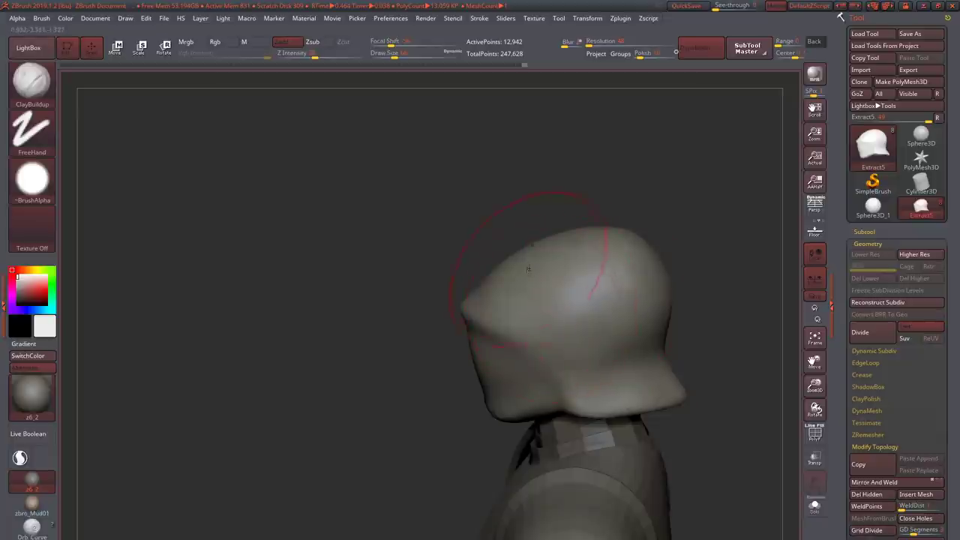
{"action": "mouse_move", "coordinate": [576, 291]}
{"action": "left_mouse_down", "text": "shift"}
{"action": "mouse_move", "coordinate": [551, 337]}
{"action": "mouse_move", "coordinate": [602, 272]}
{"action": "left_mouse_up", "text": "shift"}
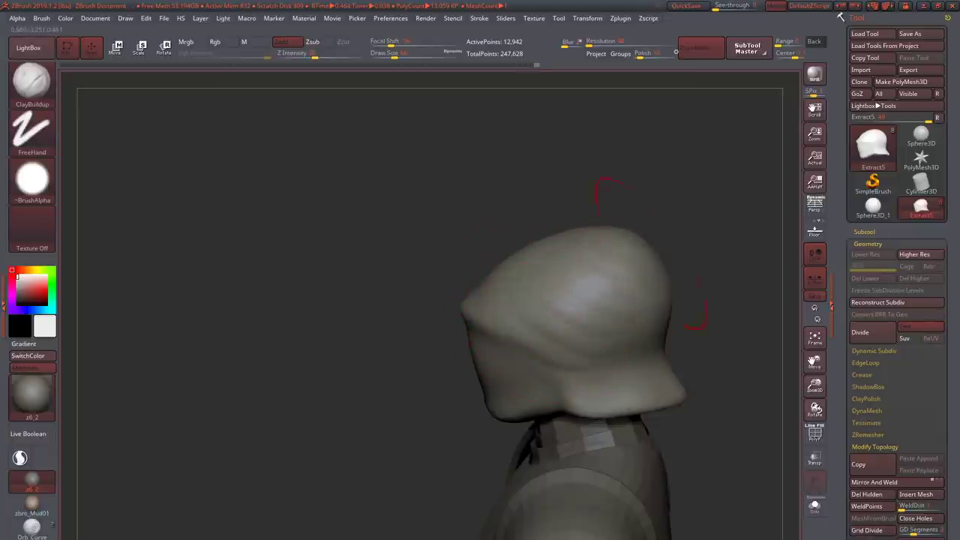
{"action": "mouse_move", "coordinate": [651, 255]}
{"action": "right_mouse_down"}
{"action": "mouse_move", "coordinate": [637, 307]}
{"action": "mouse_move", "coordinate": [577, 341]}
{"action": "mouse_move", "coordinate": [624, 371]}
{"action": "right_mouse_up"}
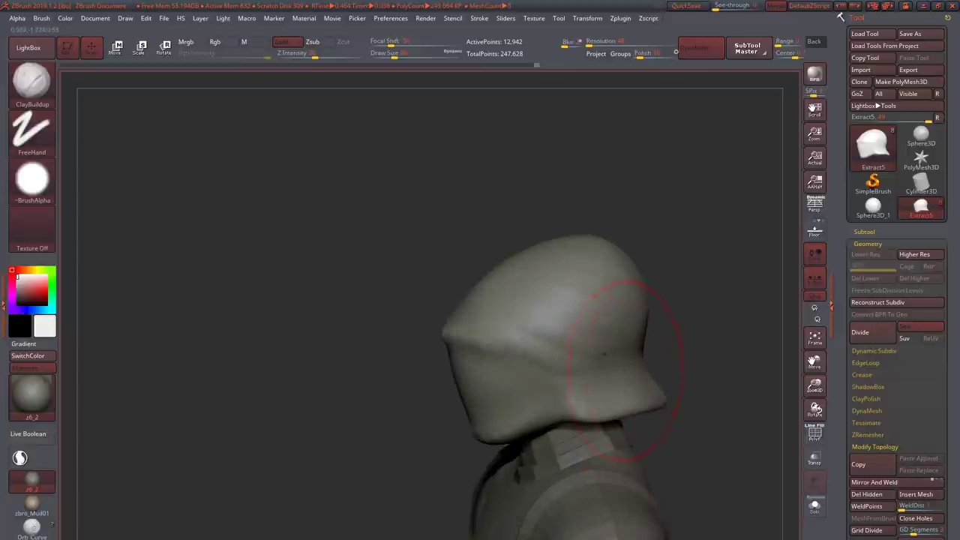
- Work the helmet's lower edge with DamStandard and pull the neck guard's rear tip upward with Move
{"action": "key", "text": "b"}
{"action": "key", "text": "d"}
{"action": "key", "text": "s"}
{"action": "mouse_move", "coordinate": [465, 375]}
{"action": "right_mouse_down"}
{"action": "mouse_move", "coordinate": [445, 495]}
{"action": "mouse_move", "coordinate": [566, 338]}
{"action": "mouse_move", "coordinate": [579, 300]}
{"action": "mouse_move", "coordinate": [624, 330]}
{"action": "mouse_move", "coordinate": [645, 375]}
{"action": "mouse_move", "coordinate": [645, 345]}
{"action": "mouse_move", "coordinate": [659, 397]}
{"action": "mouse_move", "coordinate": [628, 392]}
{"action": "mouse_move", "coordinate": [645, 405]}
{"action": "right_mouse_up"}
{"action": "key", "text": "b"}
{"action": "key", "text": "m"}
{"action": "key", "text": "v"}
{"action": "mouse_move", "coordinate": [617, 444]}
{"action": "right_mouse_down", "text": "alt"}
{"action": "mouse_move", "coordinate": [575, 355]}
{"action": "mouse_move", "coordinate": [574, 366]}
{"action": "right_mouse_up", "text": "alt"}
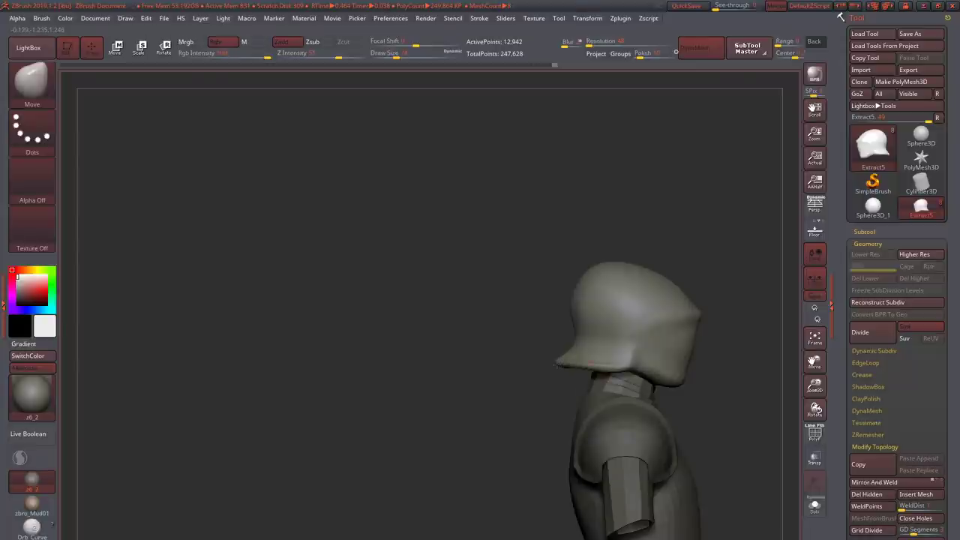
{"action": "left_click_drag", "start_coordinate": [567, 367], "coordinate": [559, 359]}
{"action": "mouse_move", "coordinate": [577, 295]}
{"action": "right_mouse_down"}
{"action": "mouse_move", "coordinate": [608, 277]}
{"action": "mouse_move", "coordinate": [568, 278]}
{"action": "mouse_move", "coordinate": [600, 300]}
{"action": "right_mouse_up"}
- Build up the side of the helmet behind and below the brow with ClayBuildup
{"action": "key", "text": "b"}
{"action": "key", "text": "c"}
{"action": "key", "text": "b"}
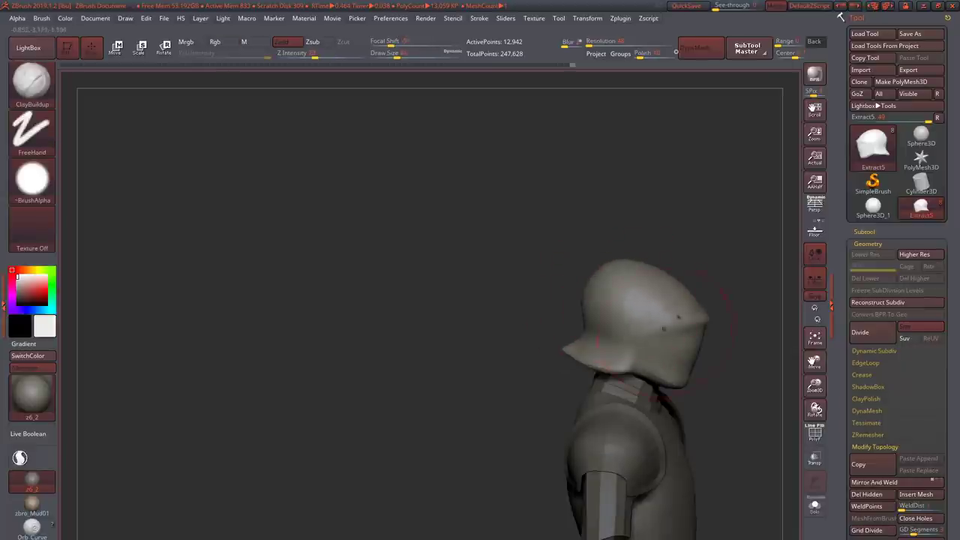
{"action": "right_click_drag", "start_coordinate": [707, 315], "coordinate": [658, 304]}
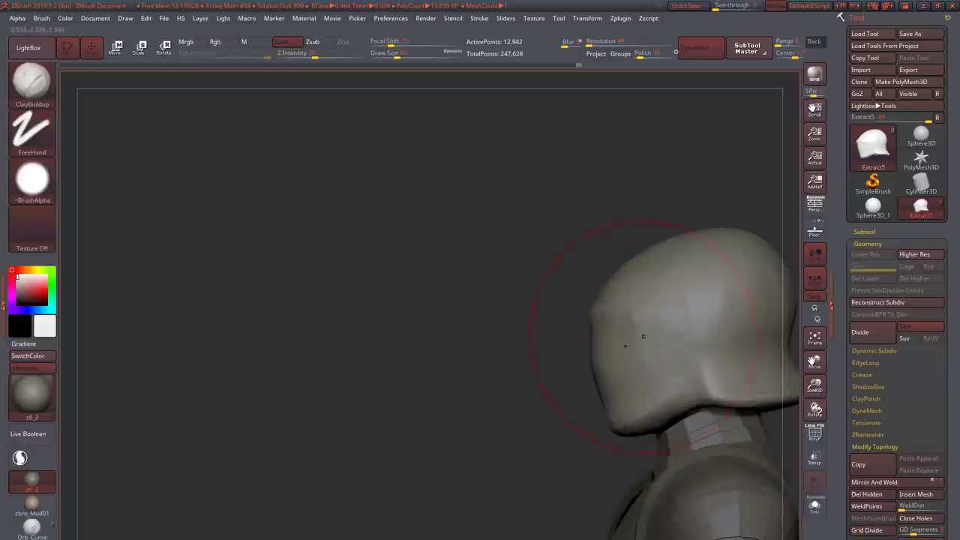
{"action": "mouse_move", "coordinate": [642, 337]}
{"action": "right_mouse_down"}
{"action": "mouse_move", "coordinate": [664, 328]}
{"action": "mouse_move", "coordinate": [555, 349]}
{"action": "mouse_move", "coordinate": [585, 390]}
{"action": "mouse_move", "coordinate": [639, 388]}
{"action": "mouse_move", "coordinate": [578, 397]}
{"action": "mouse_move", "coordinate": [585, 420]}
{"action": "mouse_move", "coordinate": [604, 419]}
{"action": "mouse_move", "coordinate": [604, 443]}
{"action": "mouse_move", "coordinate": [617, 441]}
{"action": "mouse_move", "coordinate": [607, 435]}
{"action": "mouse_move", "coordinate": [611, 420]}
{"action": "mouse_move", "coordinate": [592, 424]}
{"action": "right_mouse_up"}
- Adjust the front contour with Move and fill out the cheek area of the helmet with ClayBuildup
{"action": "key", "text": "b"}
{"action": "key", "text": "m"}
{"action": "key", "text": "v"}
{"action": "key", "text": "b"}
{"action": "key", "text": "c"}
{"action": "key", "text": "b"}
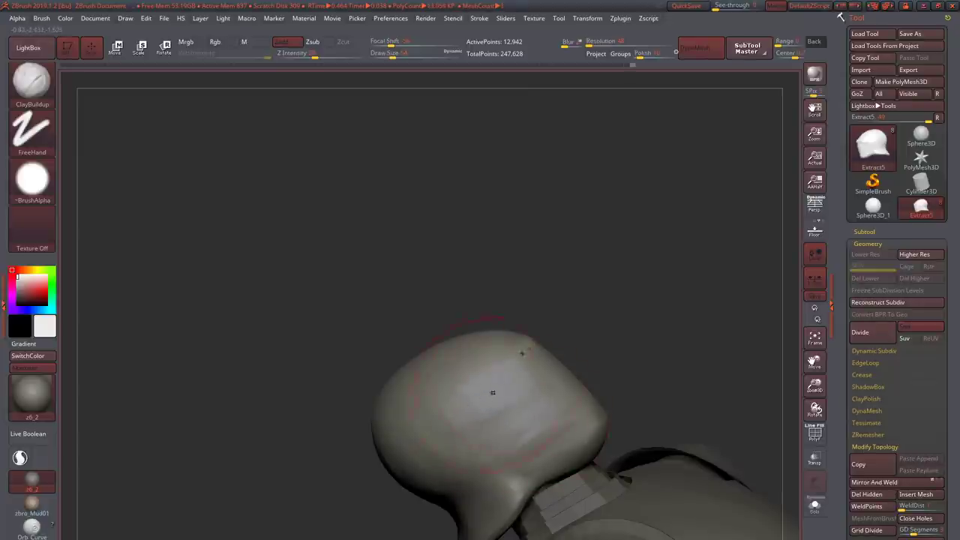
{"action": "right_click_drag", "start_coordinate": [492, 392], "coordinate": [511, 368]}
{"action": "right_click_drag", "start_coordinate": [493, 278], "coordinate": [505, 364]}
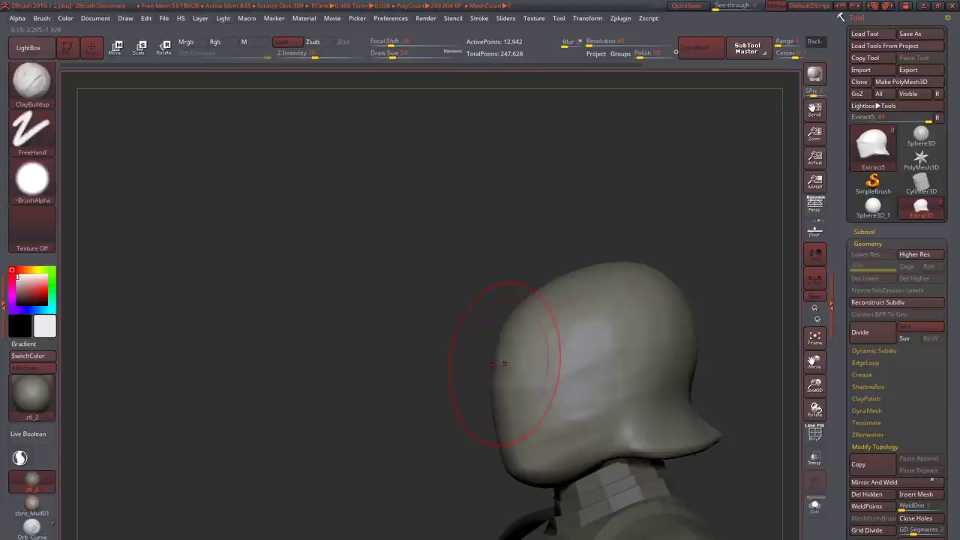
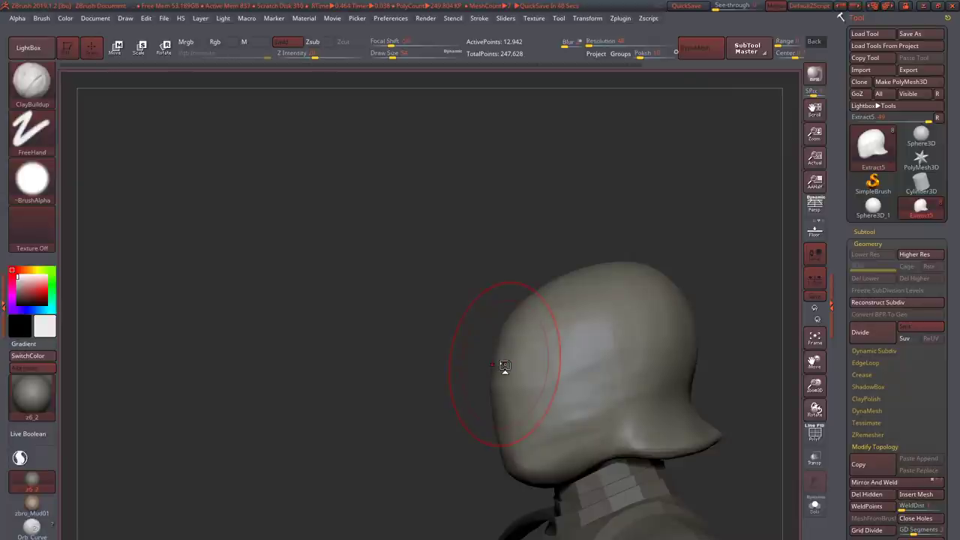
- Refine the volume on both sides of the helmet with the Standard brush
{"action": "key", "text": "b"}
{"action": "key", "text": "s"}
{"action": "key", "text": "t"}
{"action": "left_click_drag", "start_coordinate": [518, 280], "coordinate": [660, 293]}
{"action": "left_click_drag", "start_coordinate": [420, 352], "coordinate": [465, 382]}
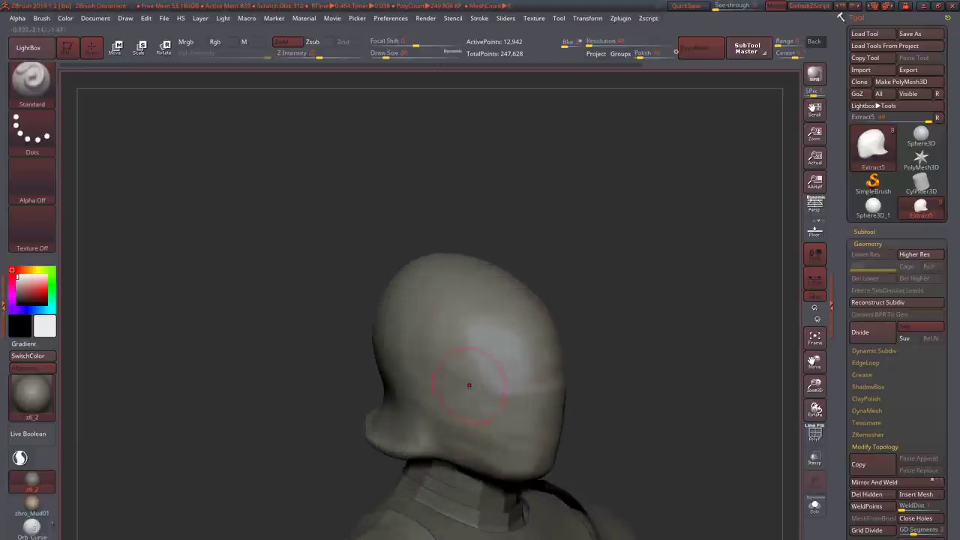
{"action": "mouse_move", "coordinate": [539, 390]}
{"action": "left_mouse_down"}
{"action": "mouse_move", "coordinate": [617, 365]}
{"action": "mouse_move", "coordinate": [529, 375]}
{"action": "mouse_move", "coordinate": [593, 379]}
{"action": "mouse_move", "coordinate": [536, 371]}
{"action": "mouse_move", "coordinate": [630, 367]}
{"action": "mouse_move", "coordinate": [543, 375]}
{"action": "mouse_move", "coordinate": [604, 375]}
{"action": "left_mouse_up"}
{"action": "mouse_move", "coordinate": [675, 375]}
{"action": "left_mouse_down"}
{"action": "mouse_move", "coordinate": [585, 391]}
{"action": "mouse_move", "coordinate": [598, 404]}
{"action": "left_mouse_up"}
- Raise a projecting brow ridge and define the face plate beneath it, alternating the Move and ClayBuildup brushes
{"action": "key", "text": "b"}
{"action": "key", "text": "m"}
{"action": "key", "text": "v"}
{"action": "key", "text": "b"}
{"action": "key", "text": "c"}
{"action": "key", "text": "b"}
{"action": "mouse_move", "coordinate": [581, 393]}
{"action": "right_mouse_down"}
{"action": "mouse_move", "coordinate": [497, 399]}
{"action": "mouse_move", "coordinate": [582, 408]}
{"action": "mouse_move", "coordinate": [559, 398]}
{"action": "mouse_move", "coordinate": [585, 396]}
{"action": "mouse_move", "coordinate": [631, 409]}
{"action": "mouse_move", "coordinate": [518, 386]}
{"action": "mouse_move", "coordinate": [517, 315]}
{"action": "mouse_move", "coordinate": [548, 310]}
{"action": "right_mouse_up"}
{"action": "key", "text": "b"}
{"action": "key", "text": "m"}
{"action": "key", "text": "v"}
{"action": "key", "text": "b"}
{"action": "key", "text": "c"}
{"action": "key", "text": "b"}
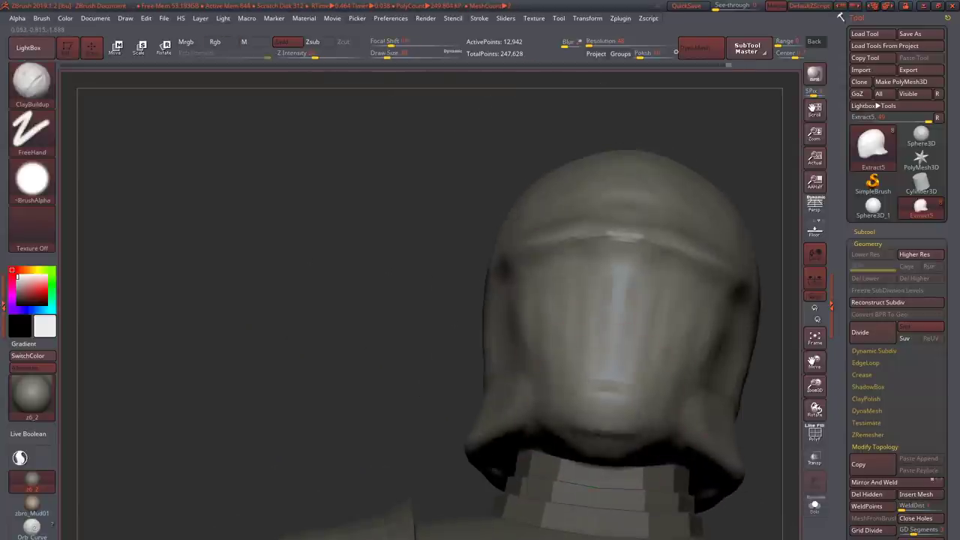
- Carve a curved crease into the underside of the chin with DamStandard
{"action": "mouse_move", "coordinate": [585, 450]}
{"action": "right_mouse_down"}
{"action": "mouse_move", "coordinate": [585, 481]}
{"action": "mouse_move", "coordinate": [570, 495]}
{"action": "right_mouse_up"}
{"action": "key", "text": "b"}
{"action": "key", "text": "d"}
{"action": "key", "text": "s"}
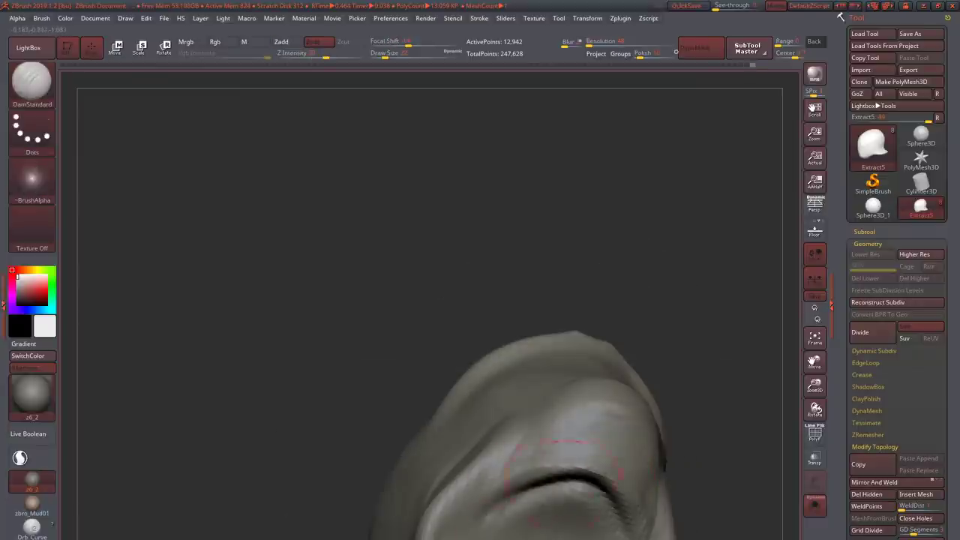
{"action": "mouse_move", "coordinate": [570, 495]}
{"action": "right_mouse_down"}
{"action": "mouse_move", "coordinate": [563, 435]}
{"action": "mouse_move", "coordinate": [570, 458]}
{"action": "right_mouse_up"}
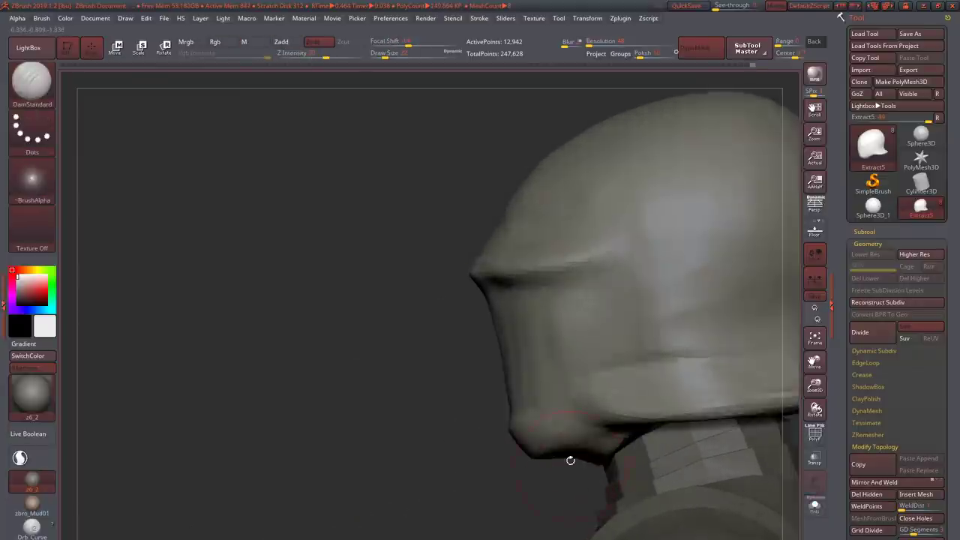
- Adjust the chin's lower edge with Move and flatten the jaw with hPolish
{"action": "key", "text": "b"}
{"action": "key", "text": "m"}
{"action": "key", "text": "v"}
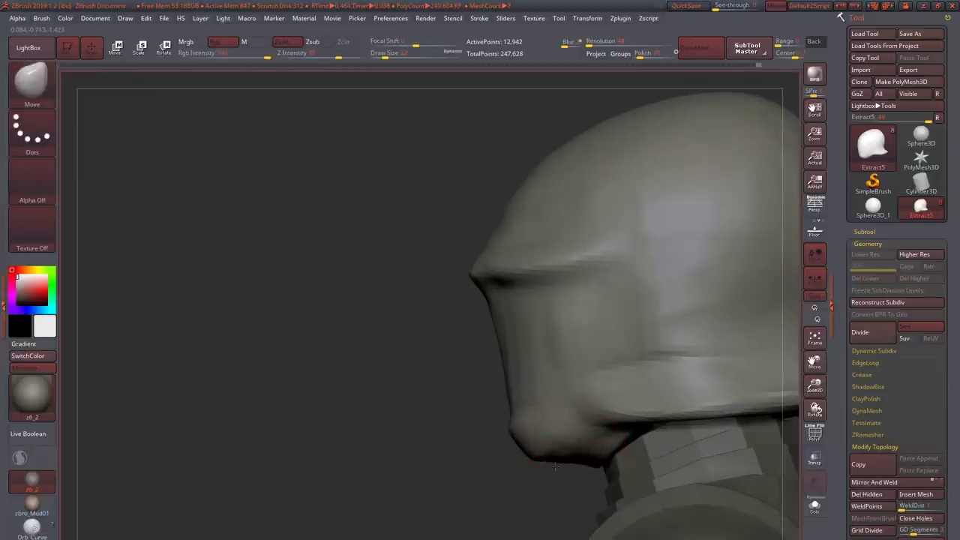
{"action": "key", "text": "b"}
{"action": "key", "text": "h"}
{"action": "key", "text": "p"}
{"action": "right_click_drag", "start_coordinate": [578, 454], "coordinate": [591, 443]}
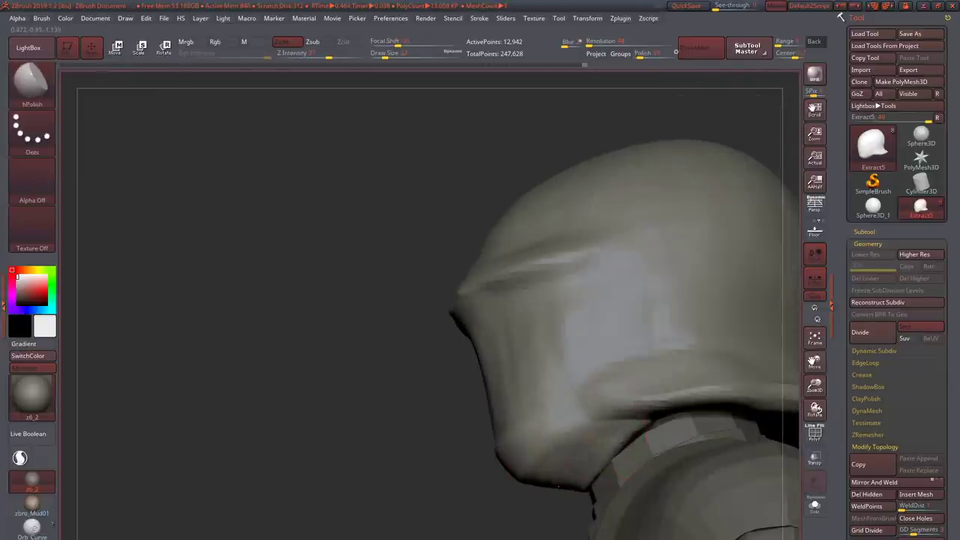
{"action": "mouse_move", "coordinate": [509, 445]}
{"action": "right_mouse_down"}
{"action": "mouse_move", "coordinate": [510, 402]}
{"action": "mouse_move", "coordinate": [461, 364]}
{"action": "mouse_move", "coordinate": [467, 383]}
{"action": "mouse_move", "coordinate": [468, 340]}
{"action": "right_mouse_up"}
- Strengthen the side of the brow ridge above the face plate with ClayBuildup
{"action": "key", "text": "b"}
{"action": "key", "text": "c"}
{"action": "key", "text": "b"}
{"action": "left_click_drag", "start_coordinate": [471, 335], "coordinate": [415, 337]}
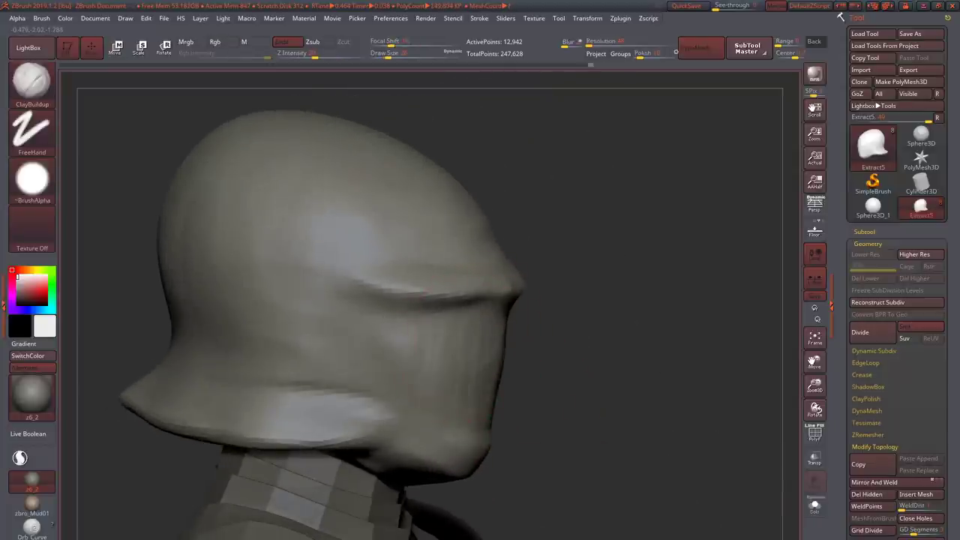
{"action": "right_click_drag", "start_coordinate": [405, 316], "coordinate": [408, 322]}
- Adjust the brow's front profile with Move and carve a short vertical groove into the neck guard's side with DamStandard
{"action": "key", "text": "b"}
{"action": "key", "text": "m"}
{"action": "key", "text": "v"}
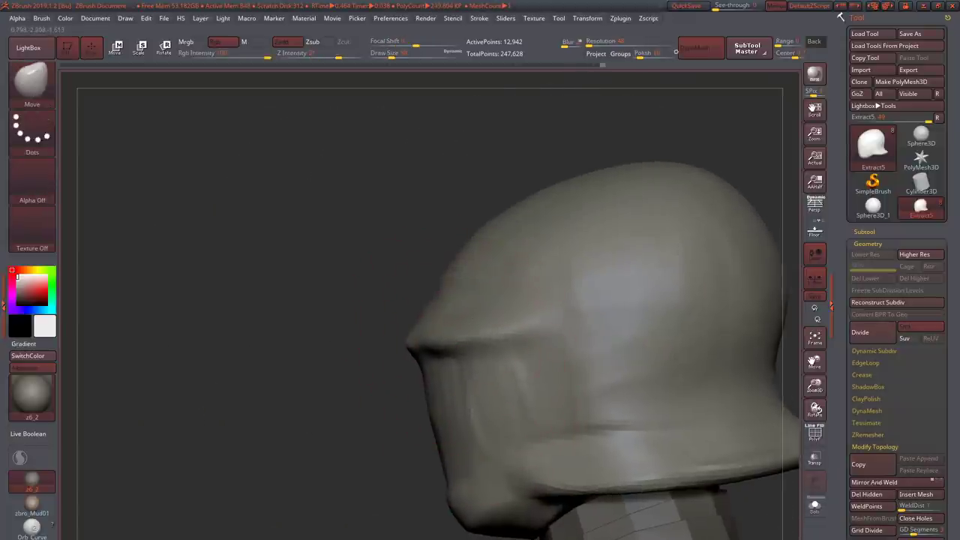
{"action": "mouse_move", "coordinate": [480, 315]}
{"action": "right_mouse_down"}
{"action": "mouse_move", "coordinate": [396, 302]}
{"action": "mouse_move", "coordinate": [503, 354]}
{"action": "mouse_move", "coordinate": [418, 311]}
{"action": "mouse_move", "coordinate": [460, 311]}
{"action": "mouse_move", "coordinate": [364, 272]}
{"action": "right_mouse_up"}
{"action": "key", "text": "b"}
{"action": "key", "text": "d"}
{"action": "key", "text": "s"}
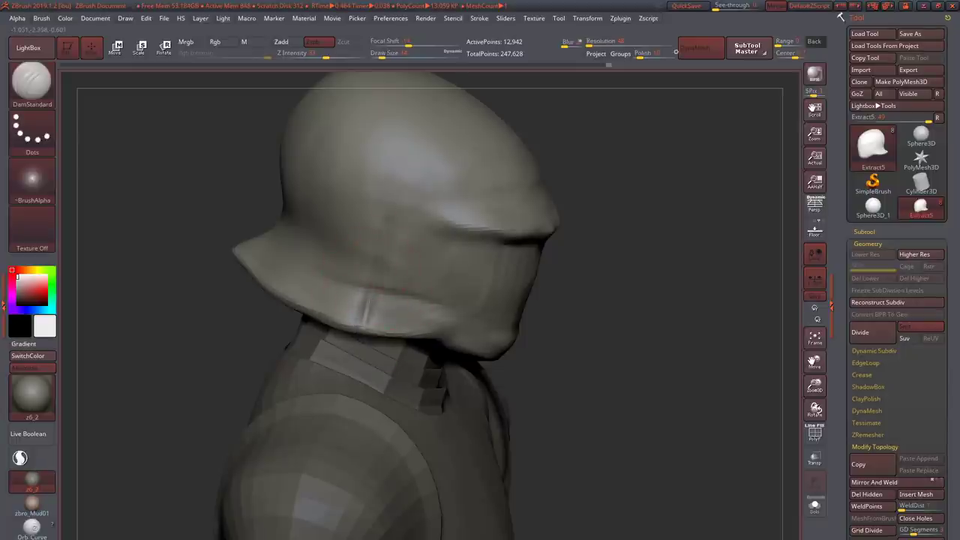
{"action": "right_click_drag", "start_coordinate": [421, 316], "coordinate": [397, 348]}
- Shape the brow ridge into a projecting visor rim with Move and sharpen its crease with DamStandard
{"action": "mouse_move", "coordinate": [398, 248]}
{"action": "left_mouse_down"}
{"action": "mouse_move", "coordinate": [514, 276]}
{"action": "mouse_move", "coordinate": [555, 262]}
{"action": "left_mouse_up"}
{"action": "key", "text": "b"}
{"action": "key", "text": "m"}
{"action": "key", "text": "v"}
{"action": "mouse_move", "coordinate": [555, 262]}
{"action": "right_mouse_down"}
{"action": "mouse_move", "coordinate": [521, 276]}
{"action": "mouse_move", "coordinate": [486, 249]}
{"action": "right_mouse_up"}
{"action": "key", "text": "b"}
{"action": "key", "text": "d"}
{"action": "key", "text": "s"}
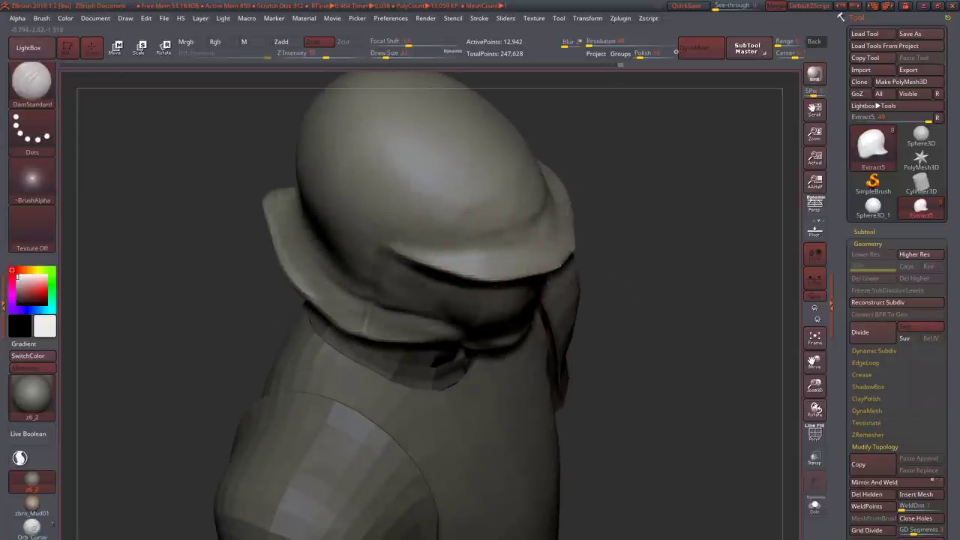
- Fill and smooth the transition between the dome and the brow rim with ClayBuildup
{"action": "key", "text": "b"}
{"action": "key", "text": "c"}
{"action": "key", "text": "b"}
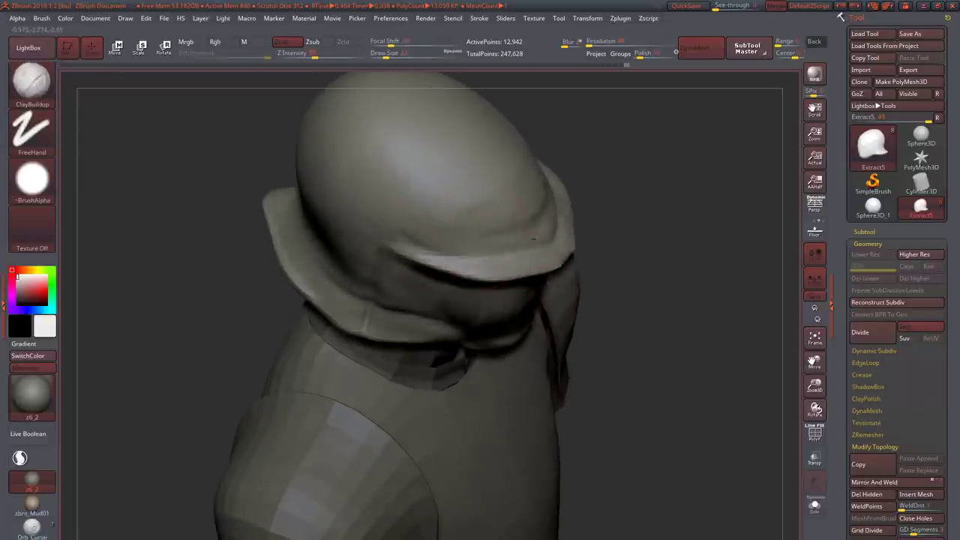
{"action": "right_click_drag", "start_coordinate": [480, 218], "coordinate": [540, 309]}
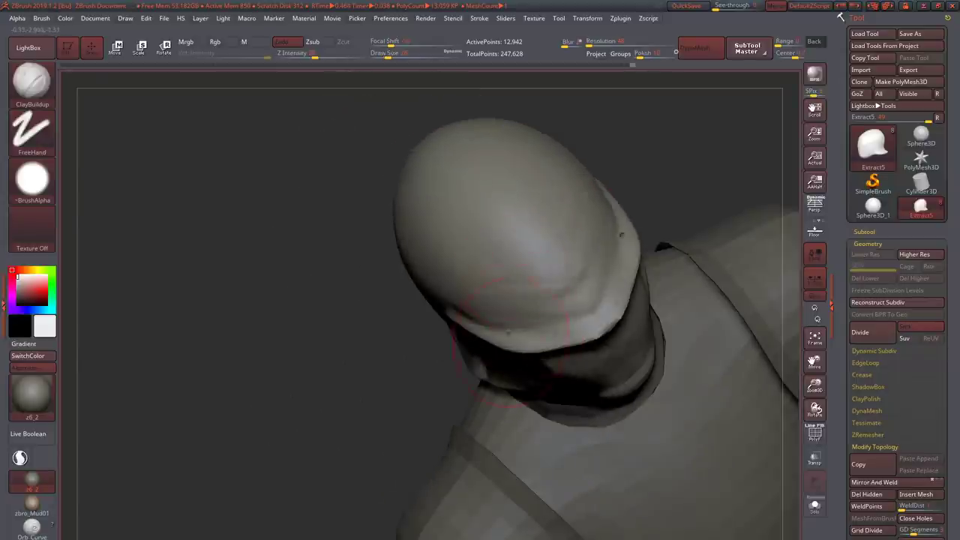
{"action": "left_click_drag", "start_coordinate": [540, 309], "coordinate": [570, 289]}
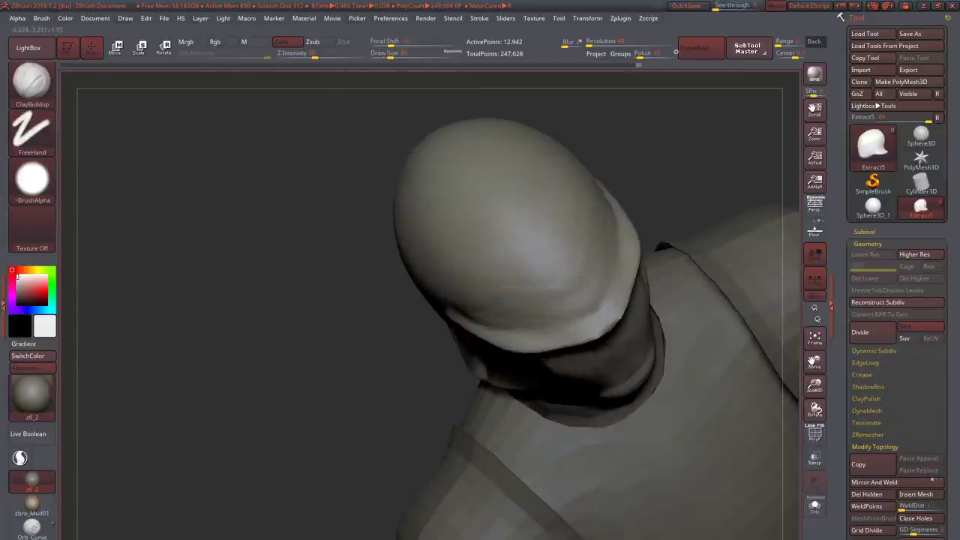
{"action": "right_click_drag", "start_coordinate": [590, 288], "coordinate": [498, 217], "text": "shift"}
- Carve a vertical seam from the brow's end to the lower edge and deepen the crease under the brow with DamStandard
{"action": "left_click_drag", "start_coordinate": [438, 277], "coordinate": [367, 285]}
{"action": "key", "text": "b"}
{"action": "key", "text": "d"}
{"action": "key", "text": "s"}
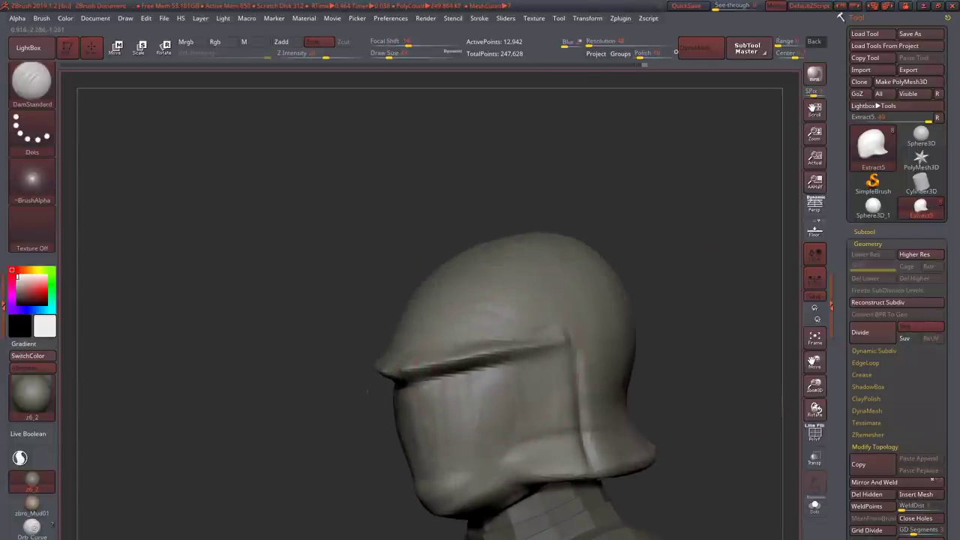
{"action": "left_click_drag", "start_coordinate": [374, 368], "coordinate": [450, 337]}
- Adjust the brow tip with Move, and build up the face plate and the side beside the seam with ClayBuildup
{"action": "key", "text": "b"}
{"action": "key", "text": "m"}
{"action": "key", "text": "v"}
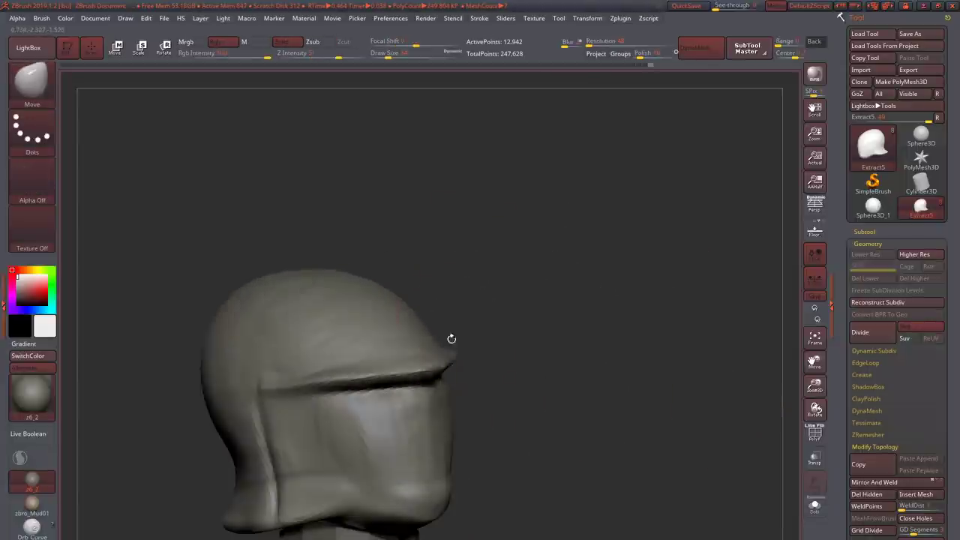
{"action": "key", "text": "b"}
{"action": "key", "text": "c"}
{"action": "key", "text": "b"}
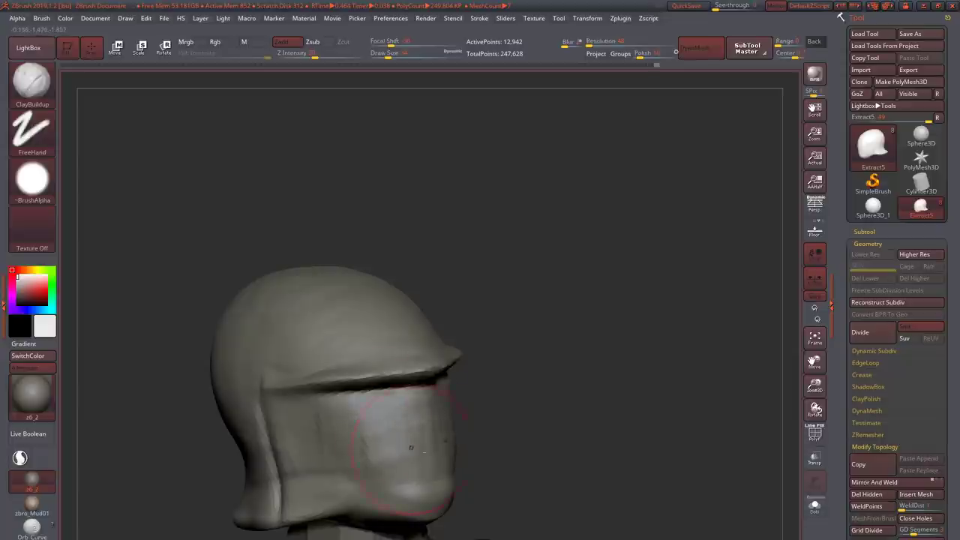
{"action": "mouse_move", "coordinate": [411, 448]}
{"action": "left_mouse_down"}
{"action": "mouse_move", "coordinate": [390, 390]}
{"action": "mouse_move", "coordinate": [364, 365]}
{"action": "mouse_move", "coordinate": [450, 433]}
{"action": "mouse_move", "coordinate": [440, 432]}
{"action": "mouse_move", "coordinate": [382, 326]}
{"action": "mouse_move", "coordinate": [367, 347]}
{"action": "mouse_move", "coordinate": [324, 351]}
{"action": "mouse_move", "coordinate": [349, 409]}
{"action": "left_mouse_up"}
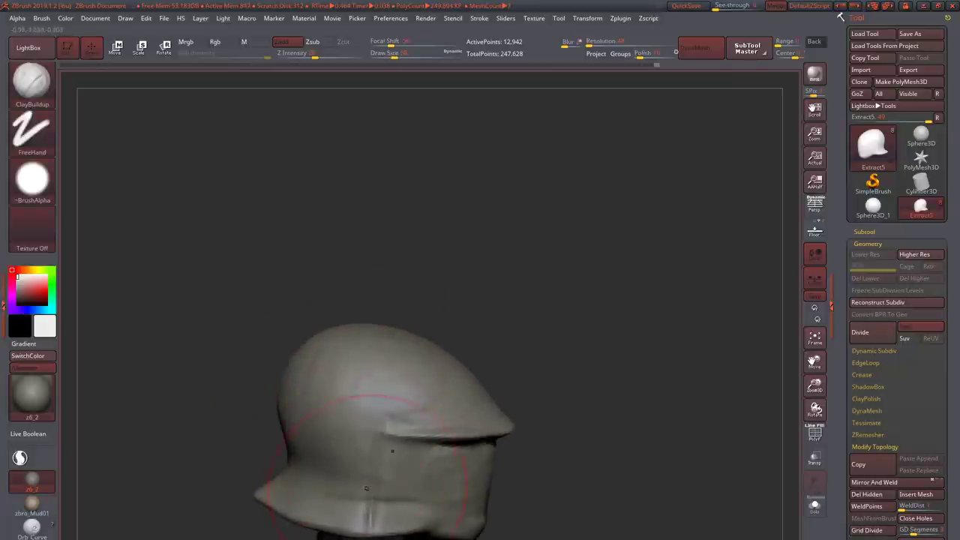
{"action": "left_click_drag", "start_coordinate": [366, 489], "coordinate": [331, 414]}
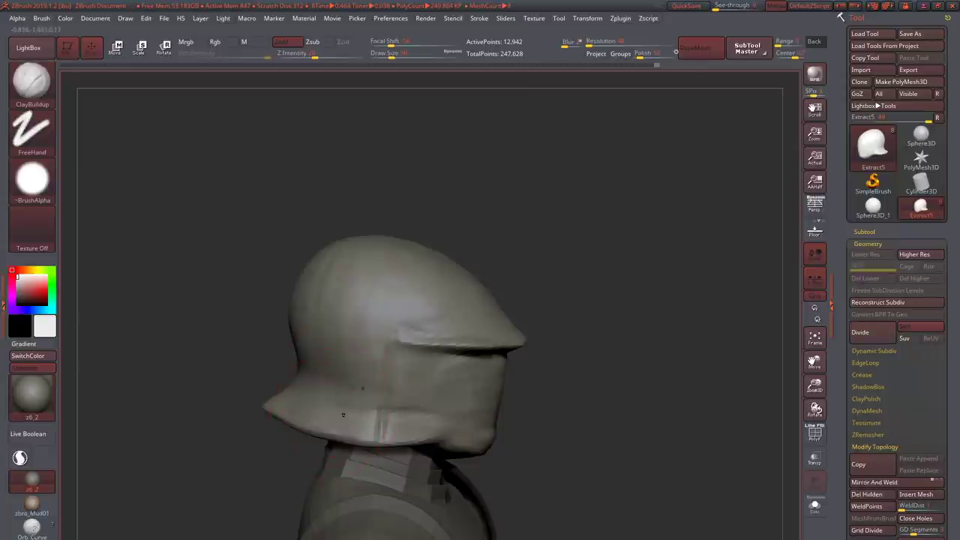
- Refine the neck guard's upper surface with Standard and add volume behind the vertical seam with ClayBuildup
{"action": "key", "text": "b"}
{"action": "key", "text": "s"}
{"action": "key", "text": "t"}
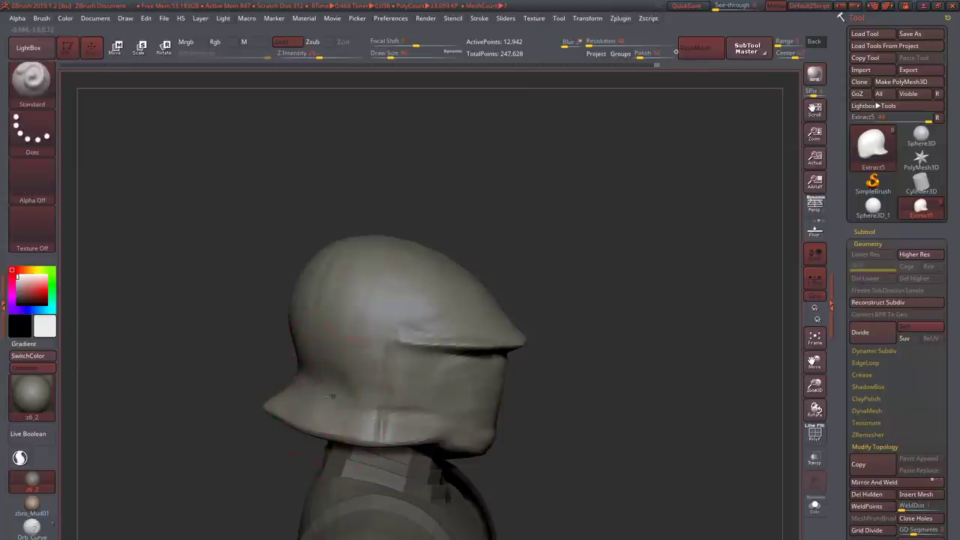
{"action": "mouse_move", "coordinate": [415, 398]}
{"action": "left_mouse_down"}
{"action": "mouse_move", "coordinate": [390, 350]}
{"action": "mouse_move", "coordinate": [342, 424]}
{"action": "mouse_move", "coordinate": [282, 402]}
{"action": "left_mouse_up"}
{"action": "key", "text": "b"}
{"action": "key", "text": "c"}
{"action": "key", "text": "b"}
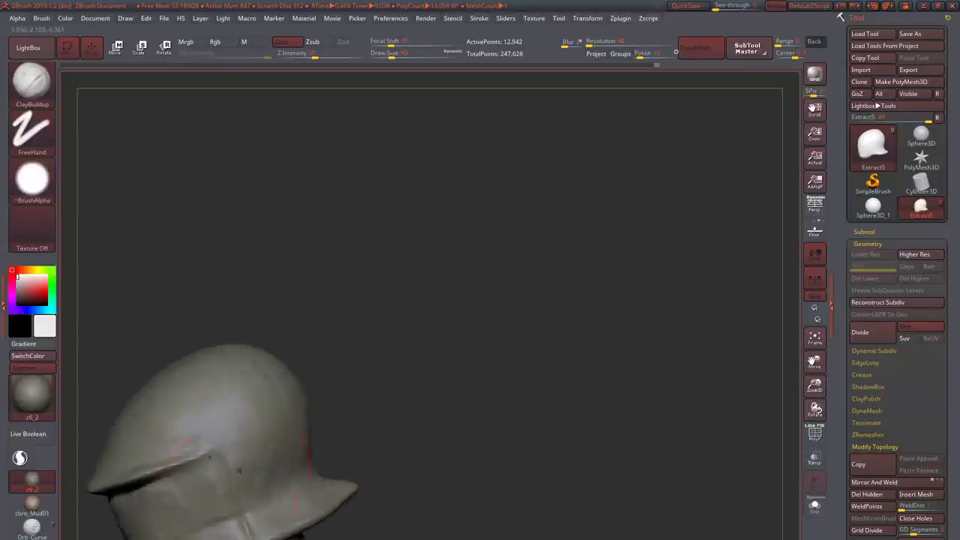
{"action": "mouse_move", "coordinate": [239, 471]}
{"action": "left_mouse_down"}
{"action": "mouse_move", "coordinate": [327, 425]}
{"action": "mouse_move", "coordinate": [384, 351]}
{"action": "mouse_move", "coordinate": [458, 343]}
{"action": "mouse_move", "coordinate": [480, 390]}
{"action": "mouse_move", "coordinate": [464, 435]}
{"action": "left_mouse_up"}
- Reshape the rear tip and profile of the flared neck guard with the Move brush
{"action": "key", "text": "b"}
{"action": "key", "text": "m"}
{"action": "key", "text": "v"}
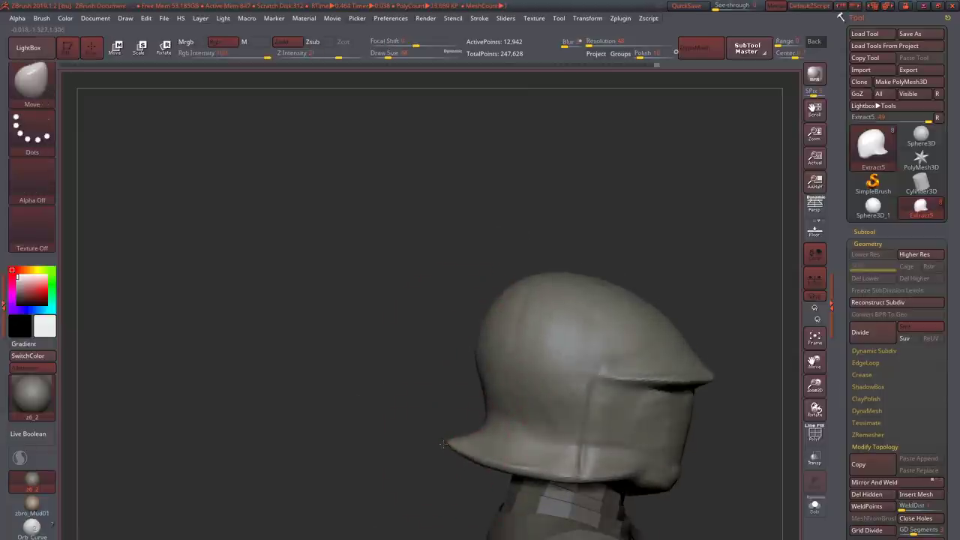
{"action": "mouse_move", "coordinate": [443, 444]}
{"action": "left_mouse_down"}
{"action": "mouse_move", "coordinate": [456, 407]}
{"action": "mouse_move", "coordinate": [450, 372]}
{"action": "left_mouse_up"}
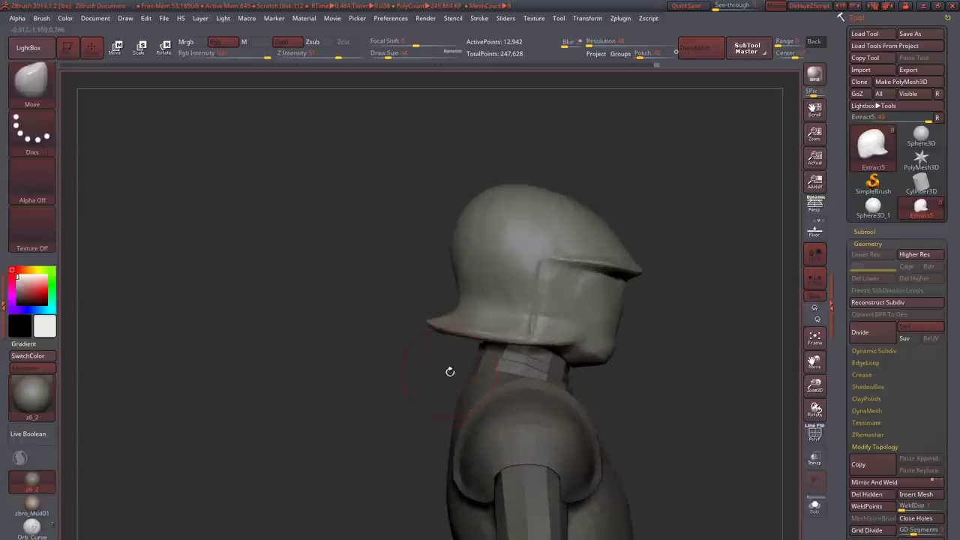
{"action": "mouse_move", "coordinate": [422, 328]}
{"action": "left_mouse_down"}
{"action": "mouse_move", "coordinate": [463, 347]}
{"action": "mouse_move", "coordinate": [533, 346]}
{"action": "mouse_move", "coordinate": [531, 363]}
{"action": "mouse_move", "coordinate": [507, 343]}
{"action": "mouse_move", "coordinate": [525, 334]}
{"action": "left_mouse_up"}
- Deepen the lower end of the helmet's vertical side seam with DamStandard
{"action": "key", "text": "b"}
{"action": "key", "text": "d"}
{"action": "key", "text": "s"}
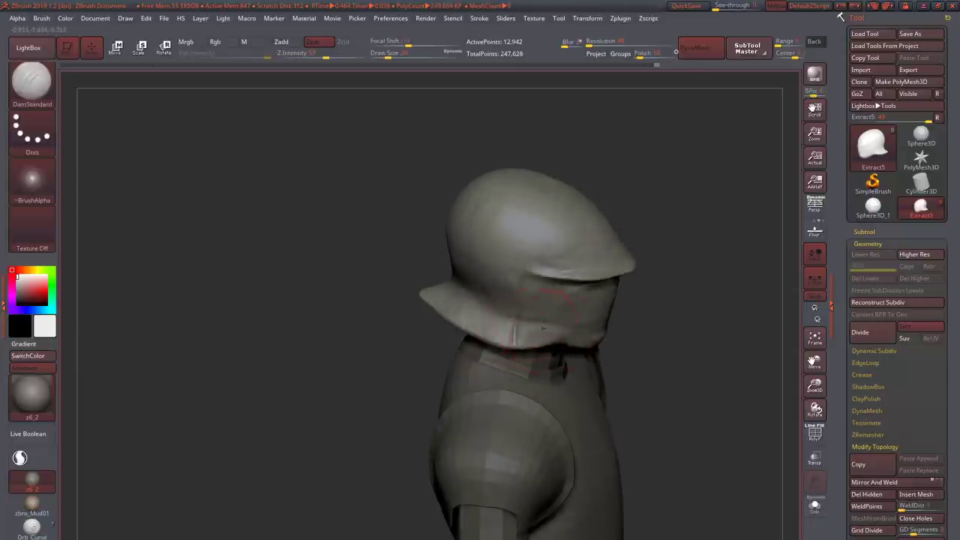
{"action": "left_click_drag", "start_coordinate": [525, 334], "coordinate": [530, 327]}
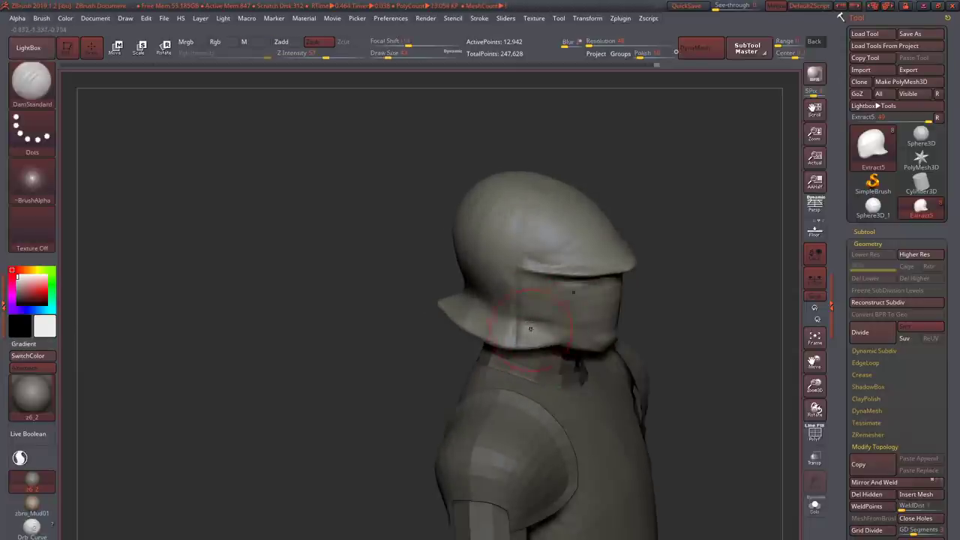
- Flatten the face plate and the lower cheek in front of the vertical seam with hPolish
{"action": "key", "text": "b"}
{"action": "key", "text": "h"}
{"action": "key", "text": "p"}
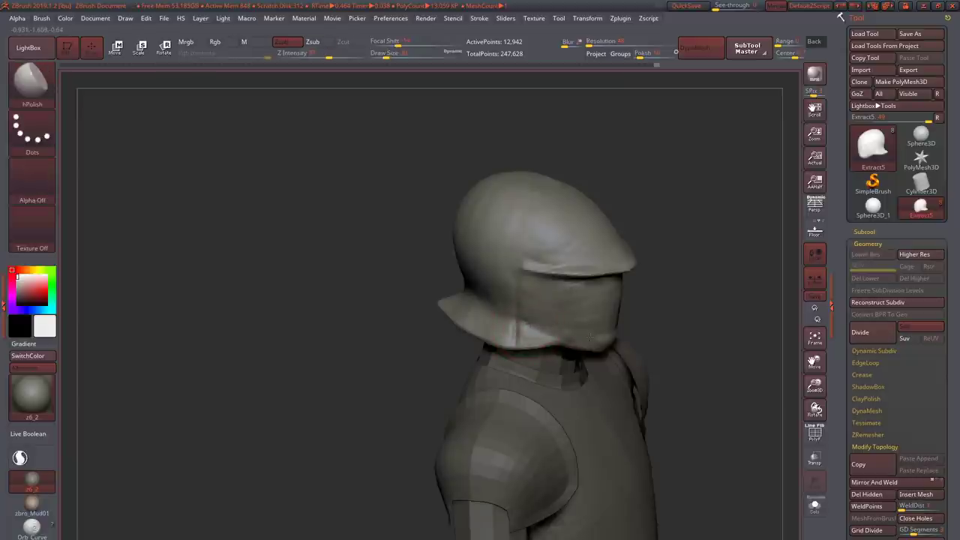
{"action": "mouse_move", "coordinate": [530, 328]}
{"action": "left_mouse_down"}
{"action": "mouse_move", "coordinate": [548, 326]}
{"action": "mouse_move", "coordinate": [558, 372]}
{"action": "mouse_move", "coordinate": [537, 495]}
{"action": "mouse_move", "coordinate": [555, 501]}
{"action": "left_mouse_up"}
{"action": "left_click_drag", "start_coordinate": [570, 443], "coordinate": [600, 435]}
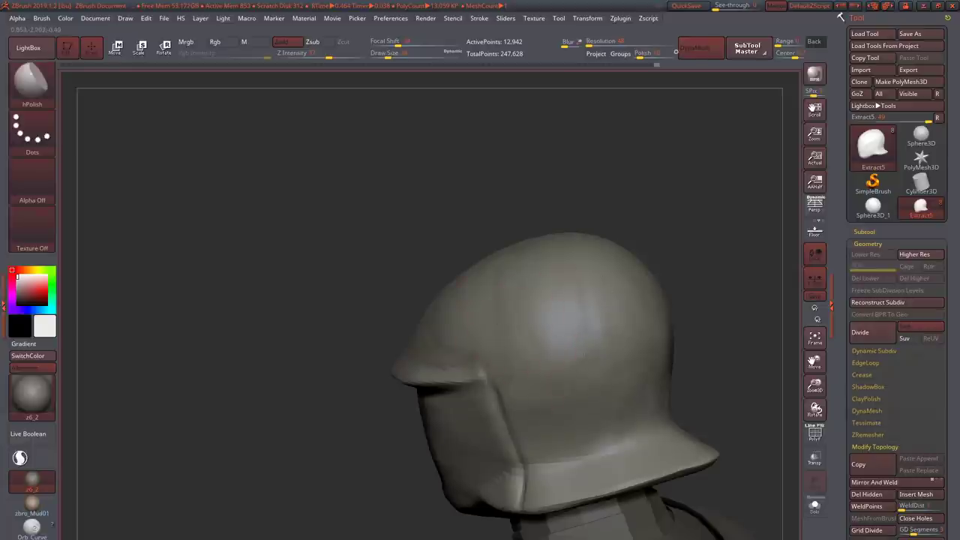
- Even out the dome's crown and sides with hPolish
{"action": "left_click_drag", "start_coordinate": [534, 264], "coordinate": [493, 356]}
{"action": "left_click_drag", "start_coordinate": [465, 285], "coordinate": [424, 178]}
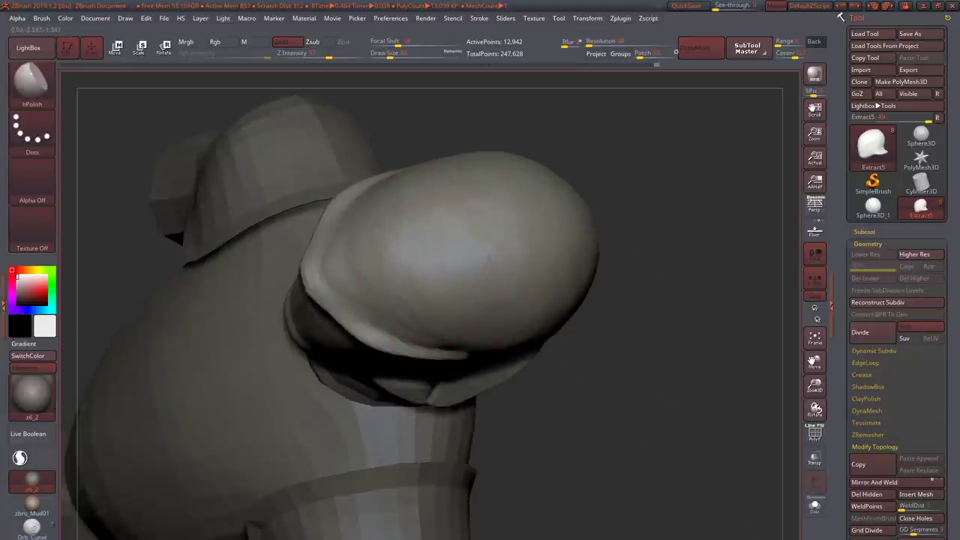
{"action": "left_click_drag", "start_coordinate": [420, 248], "coordinate": [517, 250]}
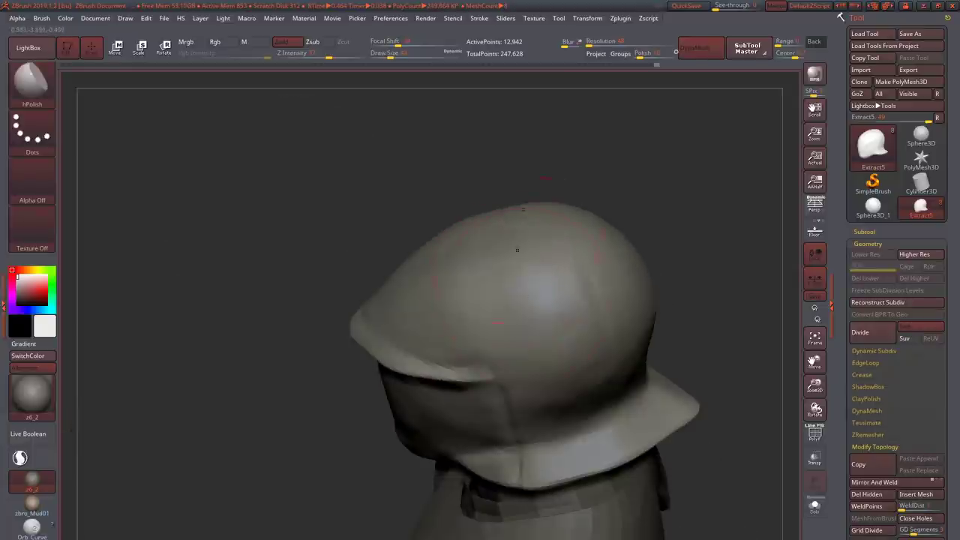
{"action": "left_click_drag", "start_coordinate": [664, 309], "coordinate": [614, 307]}
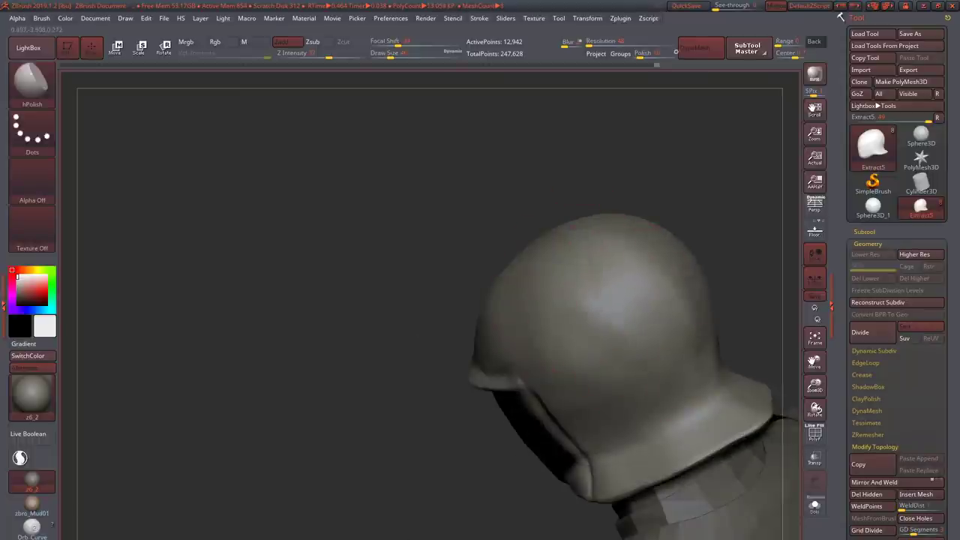
{"action": "left_click_drag", "start_coordinate": [600, 353], "coordinate": [656, 331]}
{"action": "mouse_move", "coordinate": [574, 276]}
{"action": "left_mouse_down"}
{"action": "mouse_move", "coordinate": [525, 293]}
{"action": "mouse_move", "coordinate": [570, 323]}
{"action": "mouse_move", "coordinate": [548, 323]}
{"action": "mouse_move", "coordinate": [459, 244]}
{"action": "left_mouse_up"}
- Fill the uneven areas on the dome's sides and back with ClayBuildup
{"action": "key", "text": "b"}
{"action": "key", "text": "c"}
{"action": "key", "text": "b"}
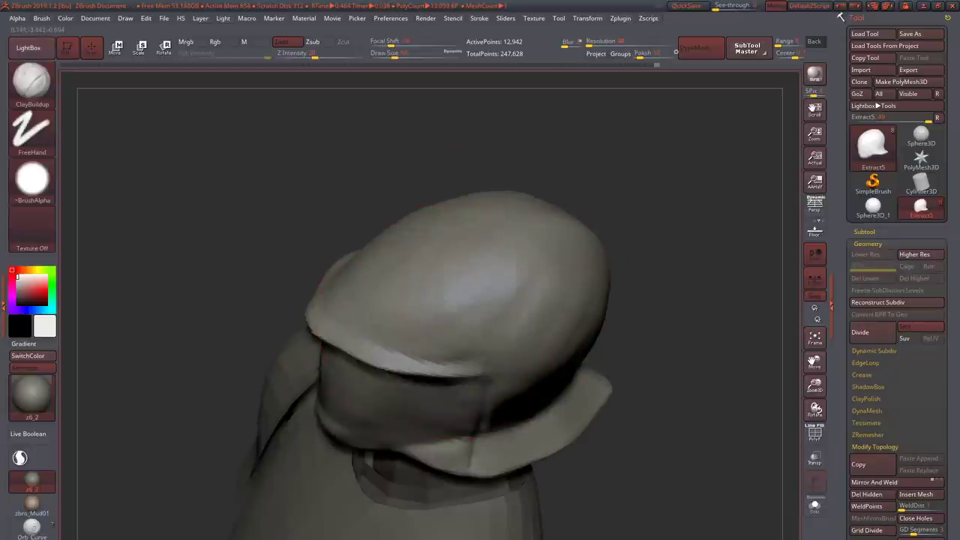
{"action": "mouse_move", "coordinate": [398, 222]}
{"action": "left_mouse_down"}
{"action": "mouse_move", "coordinate": [375, 241]}
{"action": "mouse_move", "coordinate": [368, 275]}
{"action": "mouse_move", "coordinate": [442, 283]}
{"action": "mouse_move", "coordinate": [392, 347]}
{"action": "mouse_move", "coordinate": [410, 260]}
{"action": "left_mouse_up"}
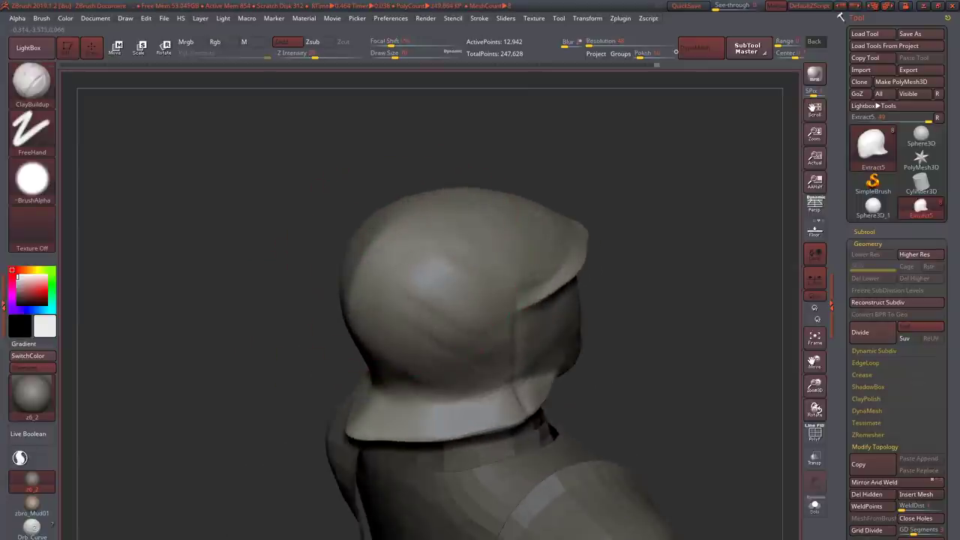
{"action": "left_click_drag", "start_coordinate": [385, 323], "coordinate": [426, 285]}
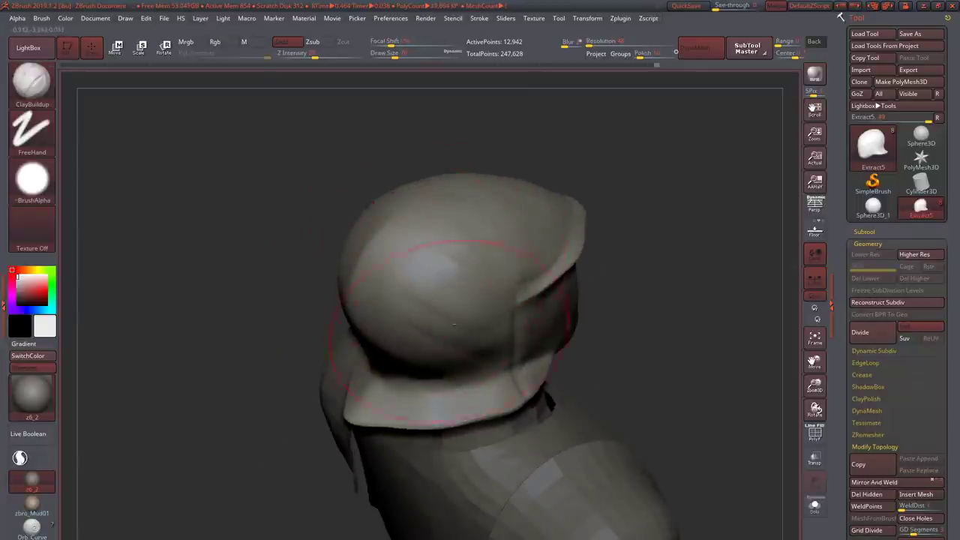
{"action": "left_click_drag", "start_coordinate": [420, 158], "coordinate": [376, 239]}
{"action": "mouse_move", "coordinate": [471, 238]}
{"action": "left_mouse_down"}
{"action": "mouse_move", "coordinate": [322, 315]}
{"action": "mouse_move", "coordinate": [399, 304]}
{"action": "mouse_move", "coordinate": [431, 364]}
{"action": "mouse_move", "coordinate": [396, 315]}
{"action": "left_mouse_up"}
- Adjust the helmet's shape with Move and build up the side of the face plate with ClayBuildup
{"action": "key", "text": "b"}
{"action": "key", "text": "m"}
{"action": "key", "text": "v"}
{"action": "key", "text": "b"}
{"action": "key", "text": "c"}
{"action": "key", "text": "b"}
{"action": "left_click_drag", "start_coordinate": [498, 348], "coordinate": [540, 342]}
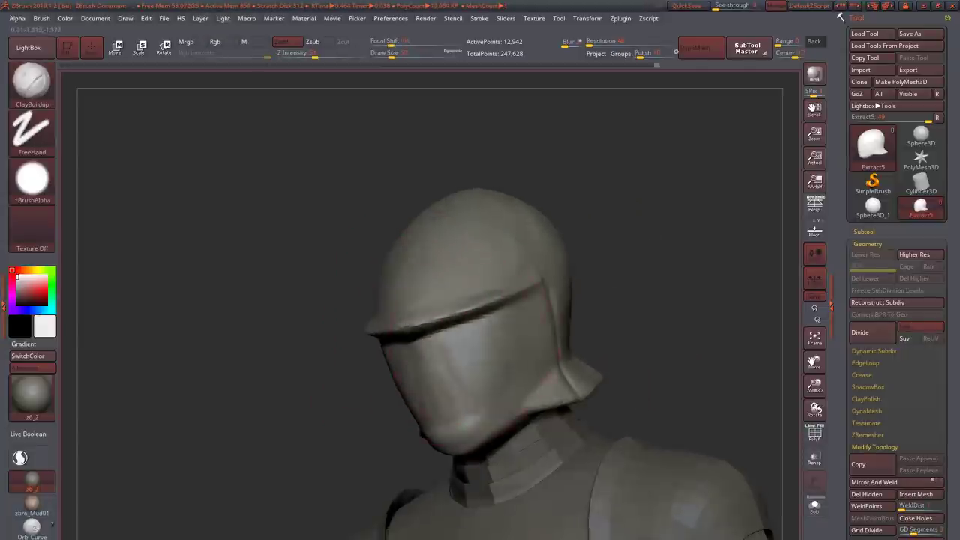
{"action": "mouse_move", "coordinate": [456, 352]}
{"action": "left_mouse_down"}
{"action": "mouse_move", "coordinate": [498, 366]}
{"action": "mouse_move", "coordinate": [493, 350]}
{"action": "mouse_move", "coordinate": [502, 338]}
{"action": "mouse_move", "coordinate": [492, 334]}
{"action": "mouse_move", "coordinate": [529, 328]}
{"action": "mouse_move", "coordinate": [360, 333]}
{"action": "mouse_move", "coordinate": [370, 335]}
{"action": "mouse_move", "coordinate": [342, 300]}
{"action": "mouse_move", "coordinate": [379, 304]}
{"action": "mouse_move", "coordinate": [389, 342]}
{"action": "mouse_move", "coordinate": [383, 315]}
{"action": "left_mouse_up"}
- Carve the outline of a visor area into the face plate below the brow with DamStandard, supported by ClayBuildup
{"action": "key", "text": "b"}
{"action": "key", "text": "d"}
{"action": "key", "text": "s"}
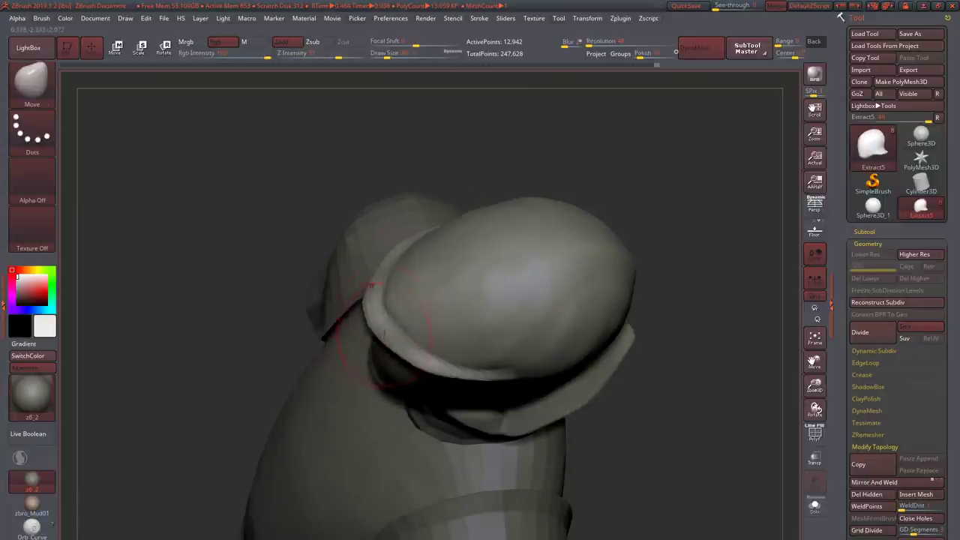
{"action": "key", "text": "b"}
{"action": "key", "text": "c"}
{"action": "key", "text": "b"}
{"action": "mouse_move", "coordinate": [420, 350]}
{"action": "left_mouse_down"}
{"action": "mouse_move", "coordinate": [409, 303]}
{"action": "mouse_move", "coordinate": [480, 343]}
{"action": "mouse_move", "coordinate": [510, 326]}
{"action": "mouse_move", "coordinate": [493, 300]}
{"action": "mouse_move", "coordinate": [505, 352]}
{"action": "mouse_move", "coordinate": [414, 394]}
{"action": "left_mouse_up"}
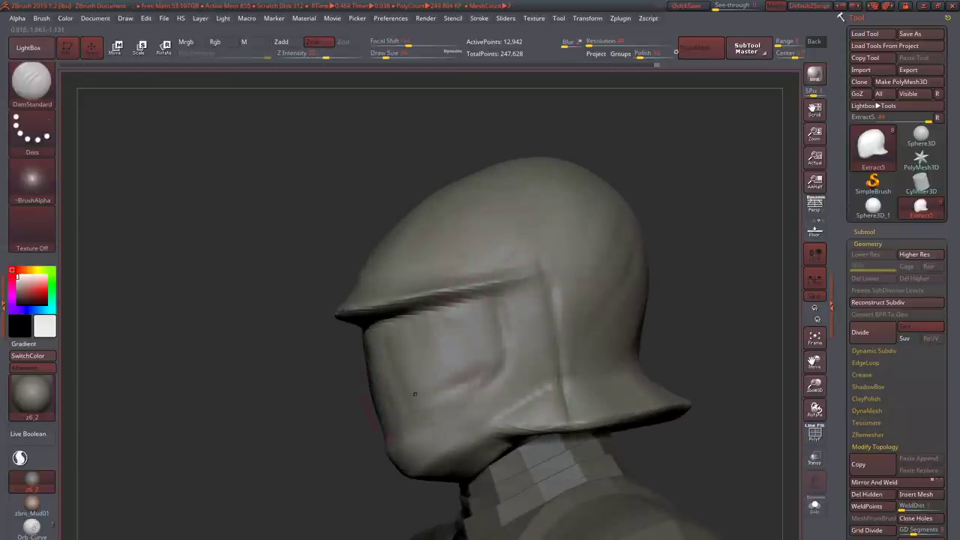
- Build up the chin and the ridge beneath the visor's slanted lower edge with ClayBuildup
{"action": "mouse_move", "coordinate": [469, 323]}
{"action": "left_mouse_down"}
{"action": "mouse_move", "coordinate": [455, 379]}
{"action": "mouse_move", "coordinate": [375, 422]}
{"action": "mouse_move", "coordinate": [420, 428]}
{"action": "mouse_move", "coordinate": [395, 426]}
{"action": "mouse_move", "coordinate": [408, 360]}
{"action": "mouse_move", "coordinate": [349, 341]}
{"action": "mouse_move", "coordinate": [379, 312]}
{"action": "left_mouse_up"}
{"action": "key", "text": "b"}
{"action": "key", "text": "c"}
{"action": "key", "text": "b"}
{"action": "left_click_drag", "start_coordinate": [404, 278], "coordinate": [425, 243]}
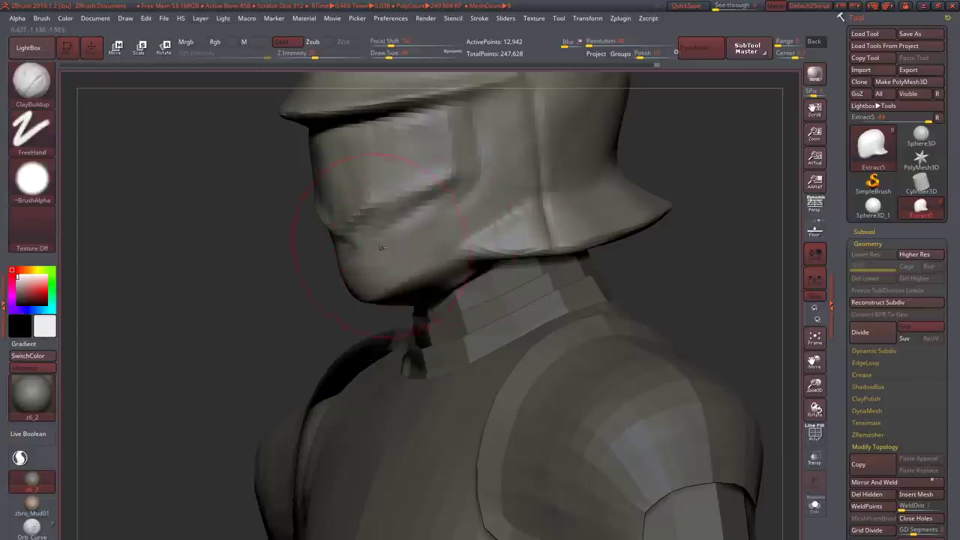
{"action": "mouse_move", "coordinate": [375, 225]}
{"action": "left_mouse_down"}
{"action": "mouse_move", "coordinate": [409, 240]}
{"action": "mouse_move", "coordinate": [327, 203]}
{"action": "mouse_move", "coordinate": [373, 203]}
{"action": "left_mouse_up"}
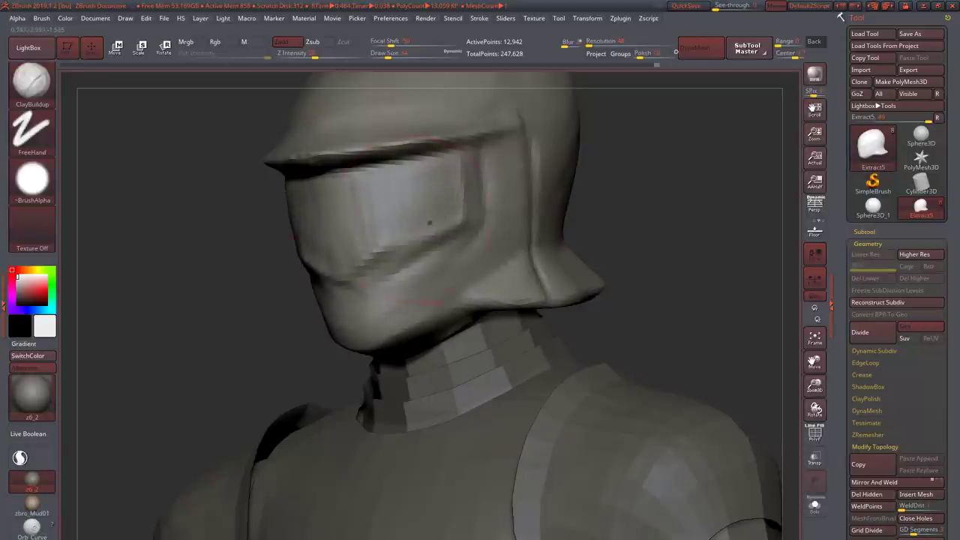
- Fill the visor surface with ClayBuildup and cut its rear edge deeper with DamStandard
{"action": "left_click_drag", "start_coordinate": [429, 222], "coordinate": [465, 225]}
{"action": "key", "text": "b"}
{"action": "key", "text": "d"}
{"action": "key", "text": "s"}
{"action": "left_click_drag", "start_coordinate": [480, 150], "coordinate": [489, 241]}
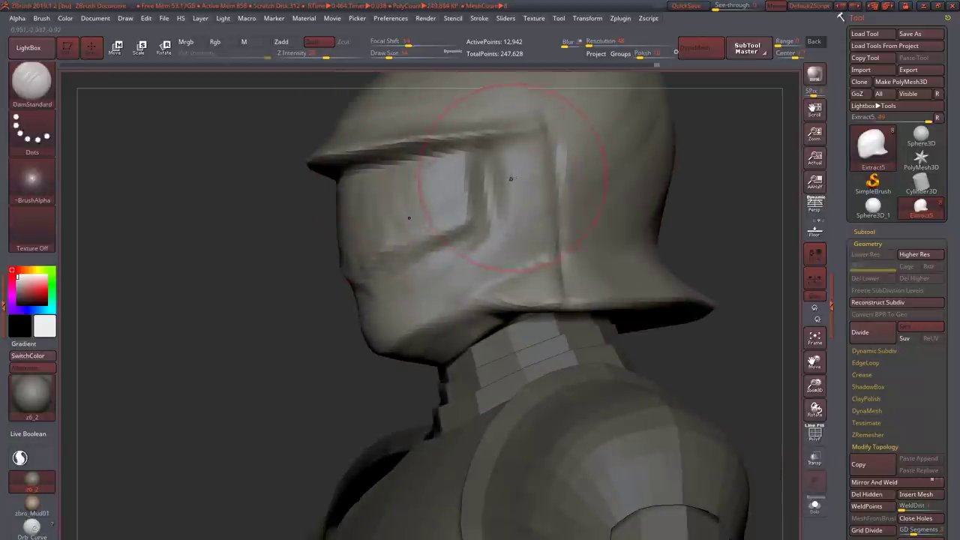
- Build up the band between visor and seam with ClayBuildup, and recut the visor's lower rear corner with DamStandard
{"action": "key", "text": "b"}
{"action": "key", "text": "c"}
{"action": "key", "text": "b"}
{"action": "mouse_move", "coordinate": [504, 202]}
{"action": "left_mouse_down"}
{"action": "mouse_move", "coordinate": [521, 238]}
{"action": "mouse_move", "coordinate": [508, 306]}
{"action": "mouse_move", "coordinate": [487, 268]}
{"action": "left_mouse_up"}
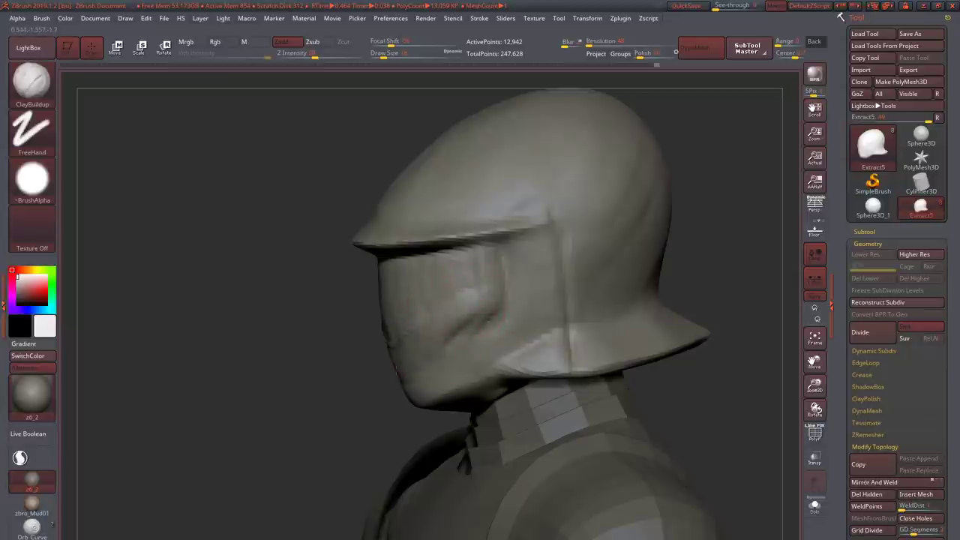
{"action": "key", "text": "b"}
{"action": "key", "text": "d"}
{"action": "key", "text": "s"}
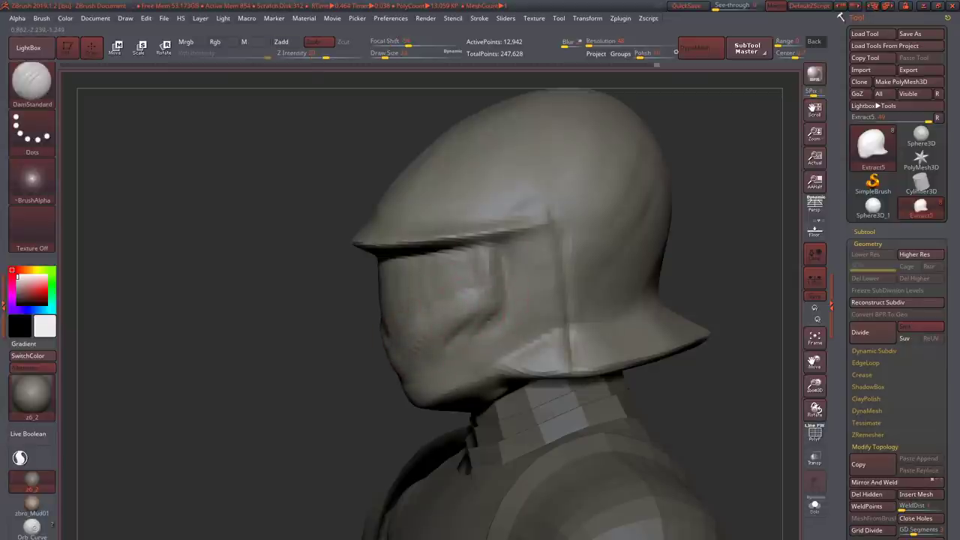
{"action": "mouse_move", "coordinate": [488, 296]}
{"action": "left_mouse_down"}
{"action": "mouse_move", "coordinate": [398, 357]}
{"action": "mouse_move", "coordinate": [450, 360]}
{"action": "mouse_move", "coordinate": [349, 369]}
{"action": "mouse_move", "coordinate": [360, 364]}
{"action": "mouse_move", "coordinate": [361, 330]}
{"action": "mouse_move", "coordinate": [393, 330]}
{"action": "mouse_move", "coordinate": [390, 268]}
{"action": "mouse_move", "coordinate": [375, 309]}
{"action": "mouse_move", "coordinate": [369, 294]}
{"action": "left_mouse_up"}
- Adjust the visor's shape with Move and add volume to its surface with ClayBuildup
{"action": "key", "text": "b"}
{"action": "key", "text": "m"}
{"action": "key", "text": "v"}
{"action": "key", "text": "b"}
{"action": "key", "text": "c"}
{"action": "key", "text": "b"}
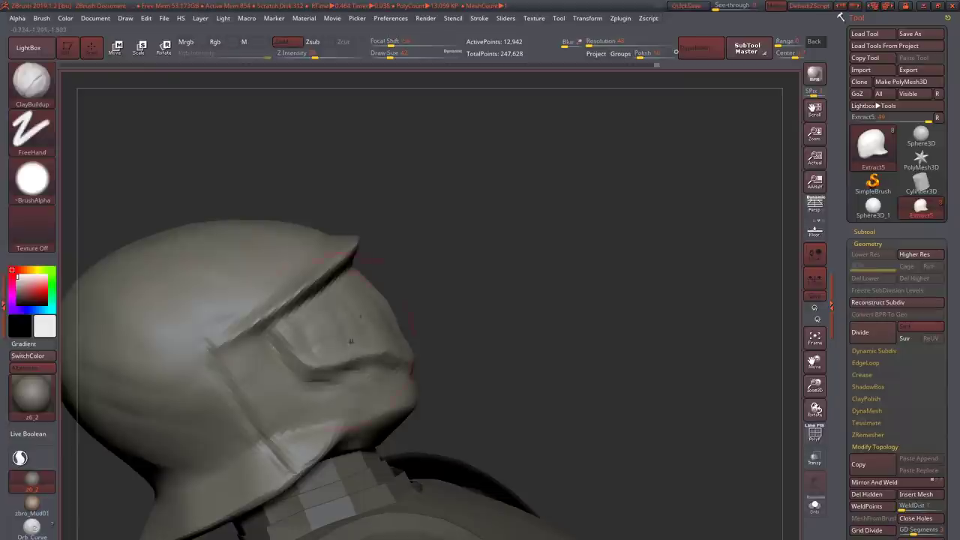
{"action": "key", "text": "f"}
{"action": "mouse_move", "coordinate": [350, 341]}
{"action": "left_mouse_down"}
{"action": "mouse_move", "coordinate": [394, 374]}
{"action": "mouse_move", "coordinate": [399, 356]}
{"action": "left_mouse_up"}
{"action": "right_click_drag", "start_coordinate": [398, 355], "coordinate": [424, 280], "text": "ctrl"}
- Adjust the visor's front profile with Move and fill around its lower edge with ClayBuildup
{"action": "key", "text": "b"}
{"action": "key", "text": "m"}
{"action": "key", "text": "v"}
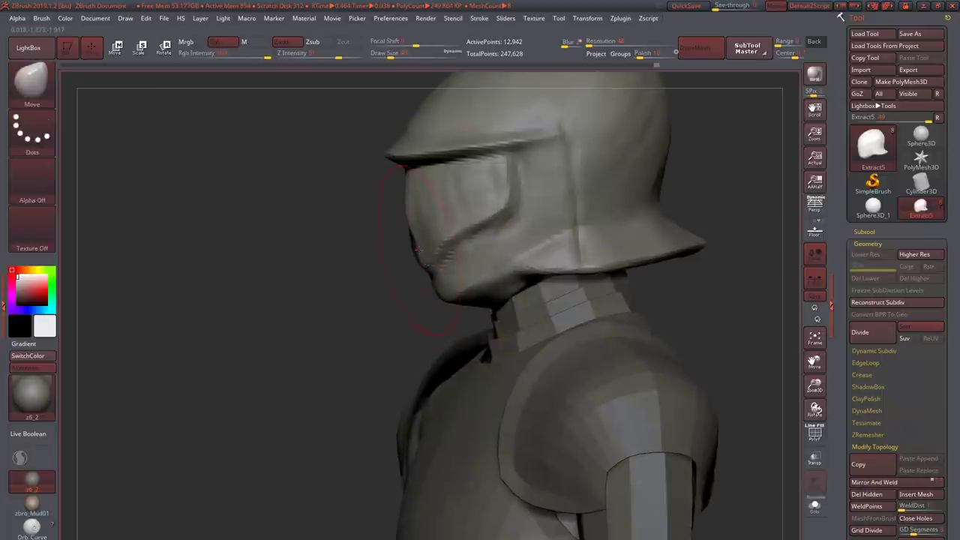
{"action": "key", "text": "b"}
{"action": "key", "text": "c"}
{"action": "key", "text": "b"}
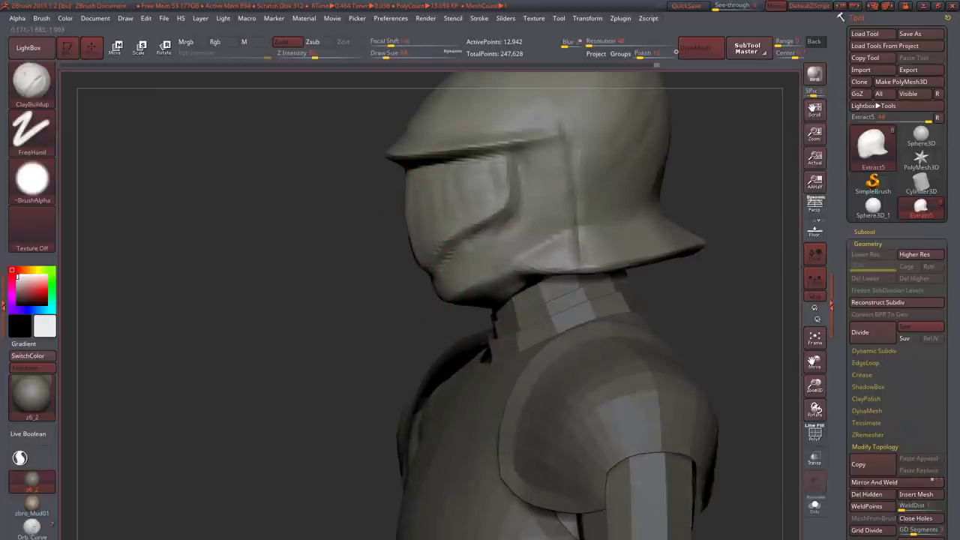
{"action": "mouse_move", "coordinate": [453, 216]}
{"action": "right_mouse_down", "text": "ctrl"}
{"action": "mouse_move", "coordinate": [453, 263]}
{"action": "mouse_move", "coordinate": [495, 262]}
{"action": "mouse_move", "coordinate": [495, 225]}
{"action": "mouse_move", "coordinate": [467, 222]}
{"action": "mouse_move", "coordinate": [499, 241]}
{"action": "mouse_move", "coordinate": [496, 229]}
{"action": "mouse_move", "coordinate": [455, 242]}
{"action": "mouse_move", "coordinate": [470, 278]}
{"action": "right_mouse_up", "text": "ctrl"}
- Refine the chin and cheek proportions with Move and firm up the helmet's side with ClayBuildup
{"action": "key", "text": "b"}
{"action": "key", "text": "m"}
{"action": "key", "text": "v"}
{"action": "key", "text": "b"}
{"action": "key", "text": "c"}
{"action": "key", "text": "b"}
{"action": "right_click_drag", "start_coordinate": [553, 274], "coordinate": [623, 271]}
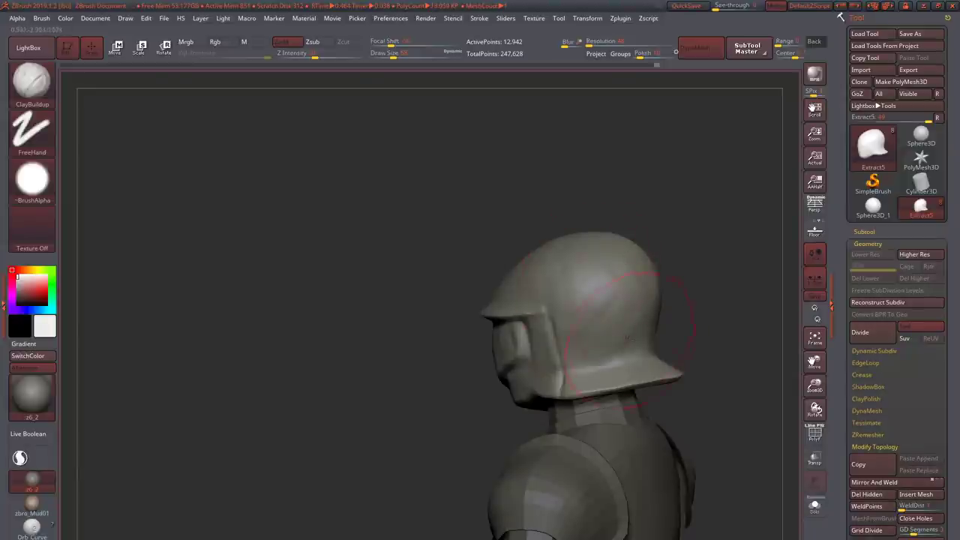
{"action": "mouse_move", "coordinate": [627, 339]}
{"action": "right_mouse_down"}
{"action": "mouse_move", "coordinate": [601, 315]}
{"action": "mouse_move", "coordinate": [605, 328]}
{"action": "mouse_move", "coordinate": [593, 291]}
{"action": "right_mouse_up"}
- Rework the neck guard's upper surface and edge with Standard, Move and ClayBuildup
{"action": "key", "text": "b"}
{"action": "key", "text": "s"}
{"action": "key", "text": "t"}
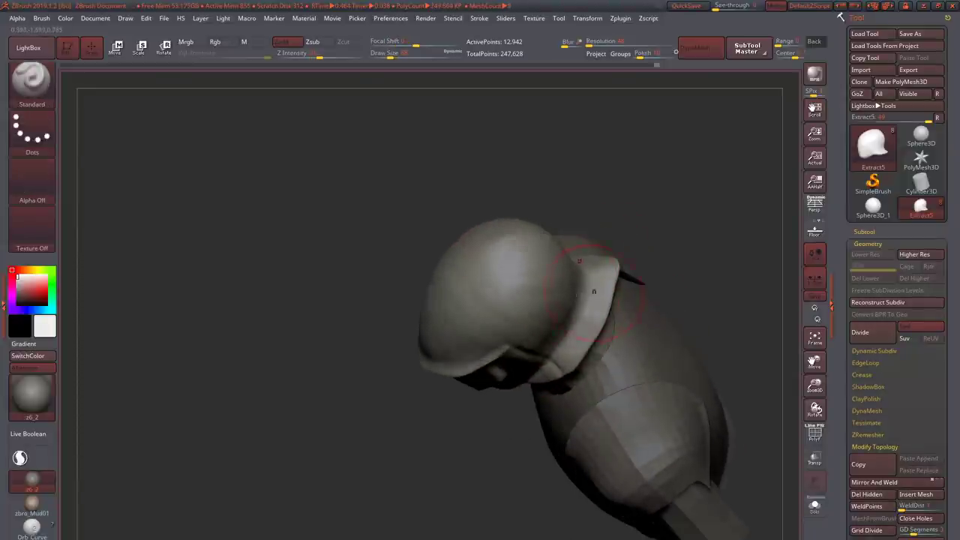
{"action": "right_click_drag", "start_coordinate": [579, 354], "coordinate": [583, 346]}
{"action": "key", "text": "b"}
{"action": "key", "text": "m"}
{"action": "key", "text": "v"}
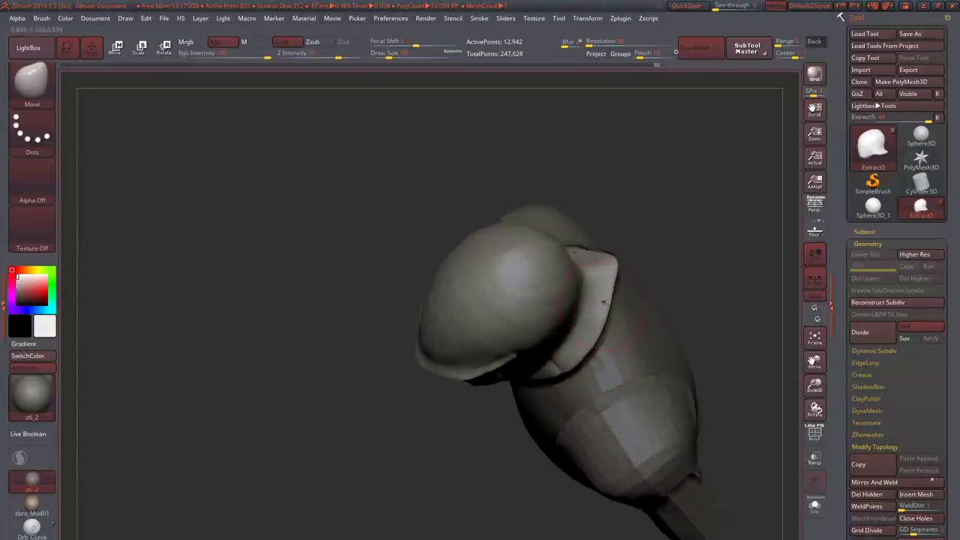
{"action": "key", "text": "b"}
{"action": "key", "text": "c"}
{"action": "key", "text": "b"}
{"action": "mouse_move", "coordinate": [603, 302]}
{"action": "right_mouse_down"}
{"action": "mouse_move", "coordinate": [578, 300]}
{"action": "mouse_move", "coordinate": [575, 321]}
{"action": "mouse_move", "coordinate": [594, 317]}
{"action": "mouse_move", "coordinate": [596, 330]}
{"action": "right_mouse_up"}
- Isolate the helmet and sharpen the creases around the visor and under the brow with DamStandard
{"action": "left_click", "coordinate": [492, 409], "text": "alt"}
{"action": "mouse_move", "coordinate": [491, 409]}
{"action": "right_mouse_down"}
{"action": "mouse_move", "coordinate": [538, 412]}
{"action": "mouse_move", "coordinate": [549, 307]}
{"action": "mouse_move", "coordinate": [525, 315]}
{"action": "mouse_move", "coordinate": [514, 303]}
{"action": "mouse_move", "coordinate": [549, 315]}
{"action": "mouse_move", "coordinate": [499, 304]}
{"action": "mouse_move", "coordinate": [523, 331]}
{"action": "mouse_move", "coordinate": [525, 305]}
{"action": "mouse_move", "coordinate": [506, 292]}
{"action": "mouse_move", "coordinate": [517, 307]}
{"action": "mouse_move", "coordinate": [499, 273]}
{"action": "mouse_move", "coordinate": [520, 311]}
{"action": "right_mouse_up"}
{"action": "key", "text": "b"}
{"action": "key", "text": "d"}
{"action": "key", "text": "s"}
{"action": "left_click", "coordinate": [494, 302], "text": "alt"}
{"action": "key", "text": "ctrl+shift+s"}
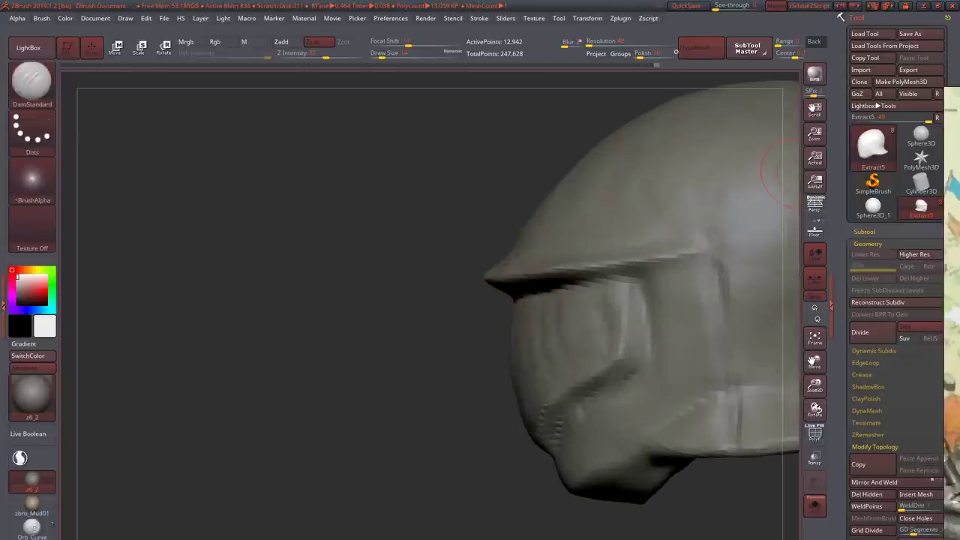
{"action": "mouse_move", "coordinate": [780, 171]}
{"action": "right_mouse_down"}
{"action": "mouse_move", "coordinate": [553, 337]}
{"action": "mouse_move", "coordinate": [547, 318]}
{"action": "mouse_move", "coordinate": [603, 282]}
{"action": "mouse_move", "coordinate": [597, 253]}
{"action": "mouse_move", "coordinate": [570, 270]}
{"action": "mouse_move", "coordinate": [608, 300]}
{"action": "mouse_move", "coordinate": [601, 288]}
{"action": "right_mouse_up"}
- Remesh the helmet with DynaMesh at resolution 192
{"action": "key", "text": "b"}
{"action": "key", "text": "c"}
{"action": "key", "text": "b"}
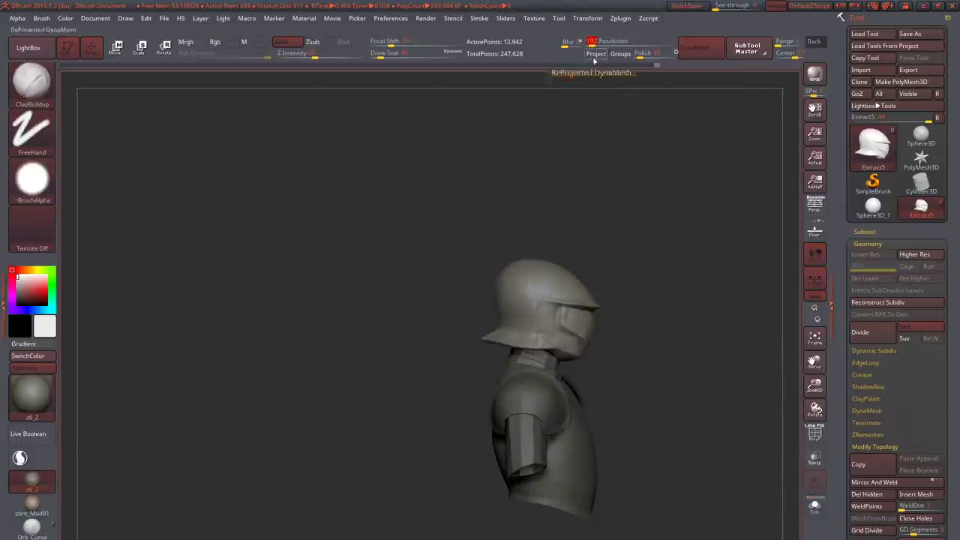
{"action": "key", "text": "ctrl"}
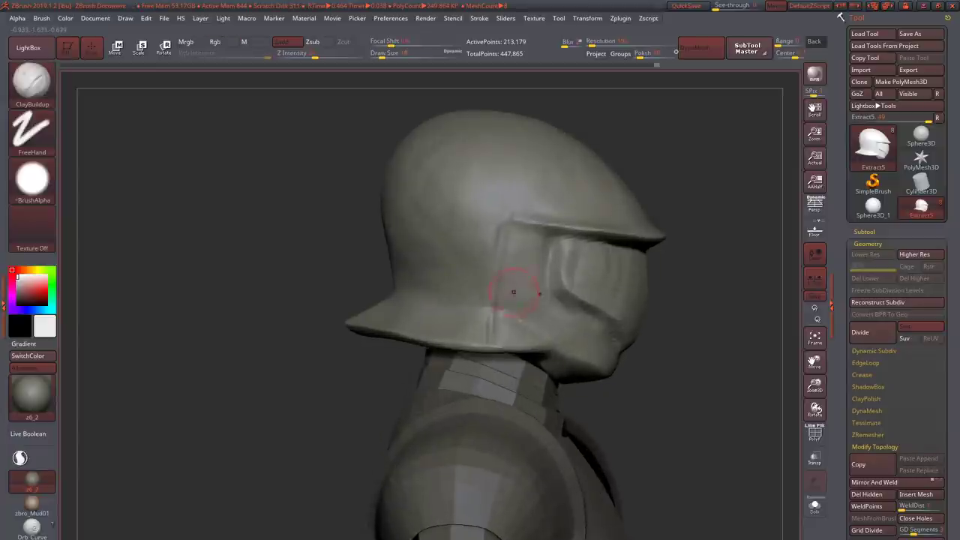
{"action": "key", "text": "space"}
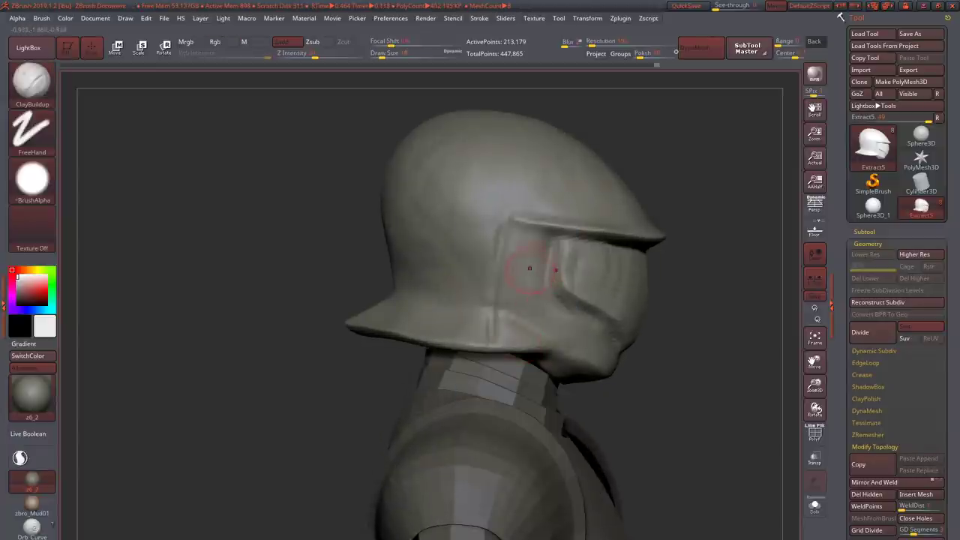
- Adjust the neck guard's rear profile with Move and thicken the seam's lower end with ClayBuildup
{"action": "mouse_move", "coordinate": [529, 269]}
{"action": "right_mouse_down"}
{"action": "mouse_move", "coordinate": [472, 333]}
{"action": "mouse_move", "coordinate": [460, 321]}
{"action": "mouse_move", "coordinate": [432, 342]}
{"action": "mouse_move", "coordinate": [437, 353]}
{"action": "right_mouse_up"}
{"action": "key", "text": "b"}
{"action": "key", "text": "m"}
{"action": "key", "text": "v"}
{"action": "key", "text": "b"}
{"action": "key", "text": "c"}
{"action": "key", "text": "b"}
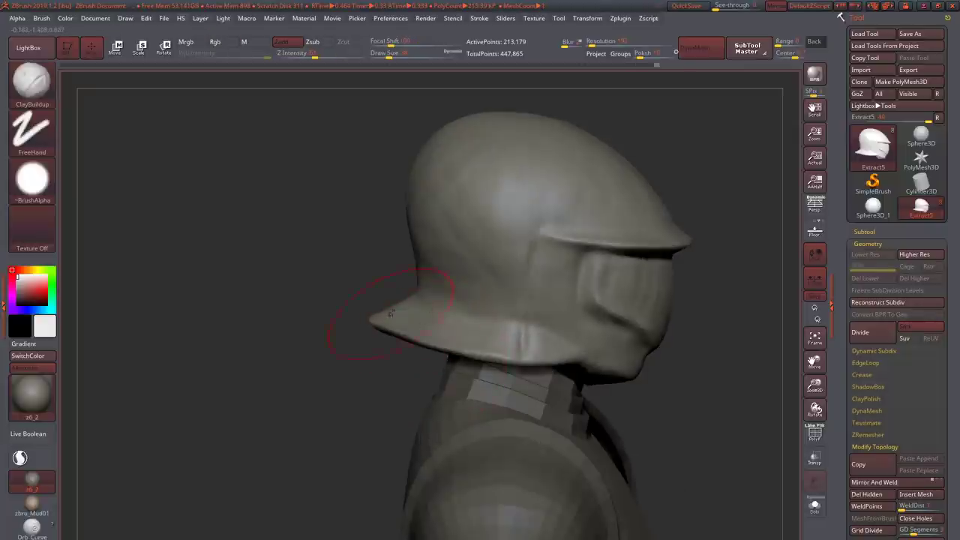
{"action": "mouse_move", "coordinate": [390, 314]}
{"action": "right_mouse_down"}
{"action": "mouse_move", "coordinate": [455, 268]}
{"action": "mouse_move", "coordinate": [490, 312]}
{"action": "mouse_move", "coordinate": [432, 204]}
{"action": "mouse_move", "coordinate": [433, 186]}
{"action": "right_mouse_up"}
- Reposition the neck guard's side edge near the seam with Move and smooth its surface with ClayBuildup
{"action": "key", "text": "b"}
{"action": "key", "text": "m"}
{"action": "key", "text": "v"}
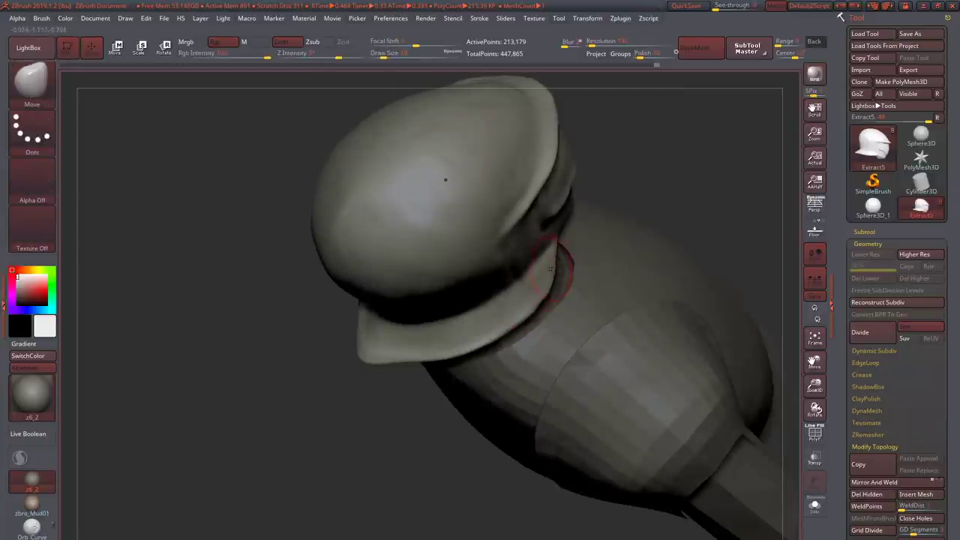
{"action": "right_click_drag", "start_coordinate": [545, 267], "coordinate": [526, 290]}
{"action": "key", "text": "b"}
{"action": "key", "text": "c"}
{"action": "key", "text": "b"}
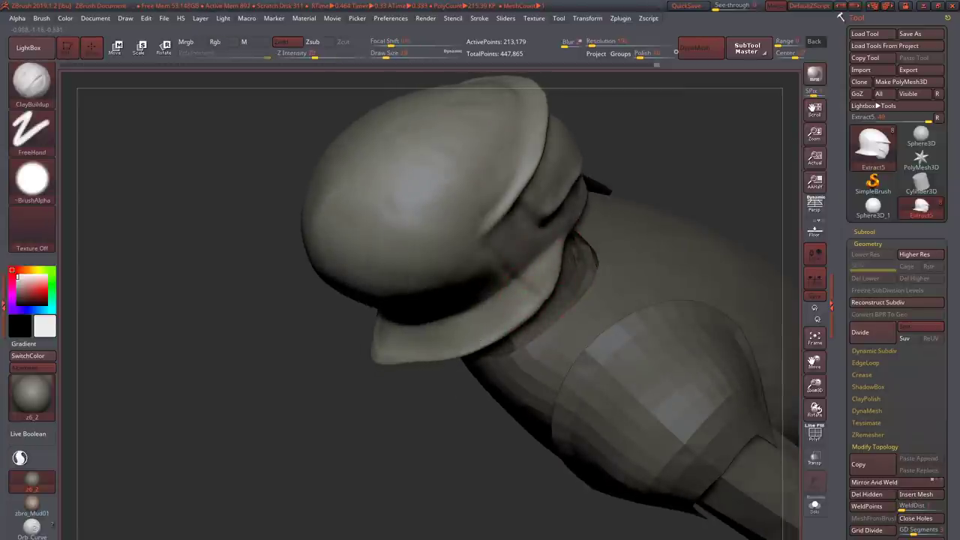
{"action": "mouse_move", "coordinate": [471, 324]}
{"action": "right_mouse_down"}
{"action": "mouse_move", "coordinate": [380, 372]}
{"action": "mouse_move", "coordinate": [398, 335]}
{"action": "right_mouse_up"}
- Refine the neck guard's back edge with Move and build up its transition into the dome with ClayBuildup
{"action": "key", "text": "b"}
{"action": "key", "text": "m"}
{"action": "key", "text": "v"}
{"action": "key", "text": "b"}
{"action": "key", "text": "c"}
{"action": "key", "text": "b"}
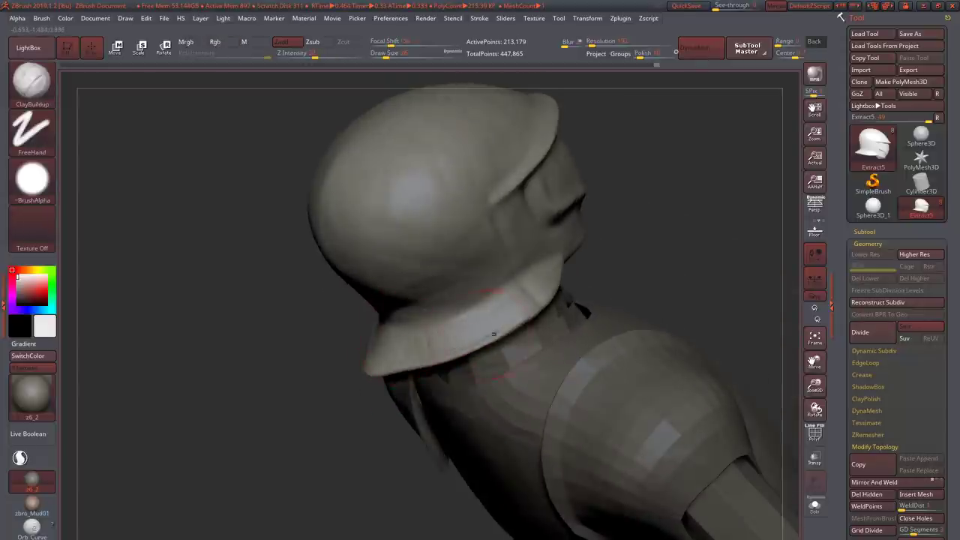
{"action": "mouse_move", "coordinate": [494, 333]}
{"action": "right_mouse_down"}
{"action": "mouse_move", "coordinate": [407, 317]}
{"action": "mouse_move", "coordinate": [442, 310]}
{"action": "mouse_move", "coordinate": [421, 214]}
{"action": "right_mouse_up"}
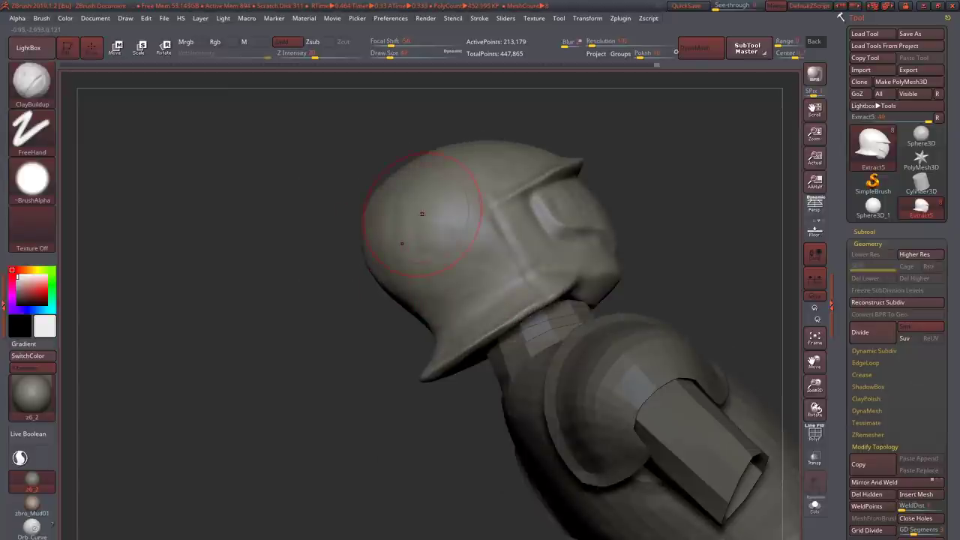
- Load the Mermaid_9 sculpture and bring up the Transpose Master options
{"action": "right_click_drag", "start_coordinate": [422, 213], "coordinate": [526, 310]}
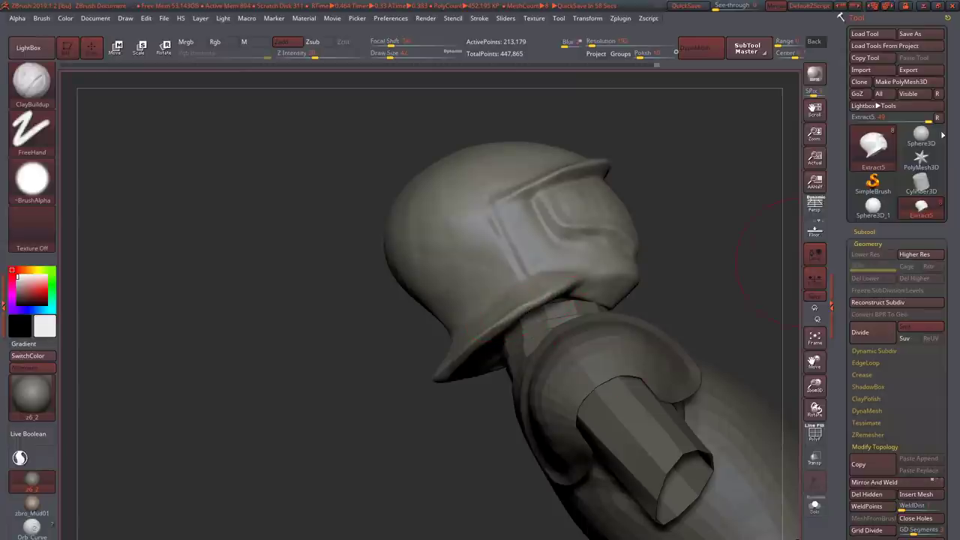
{"action": "left_click", "coordinate": [921, 137]}
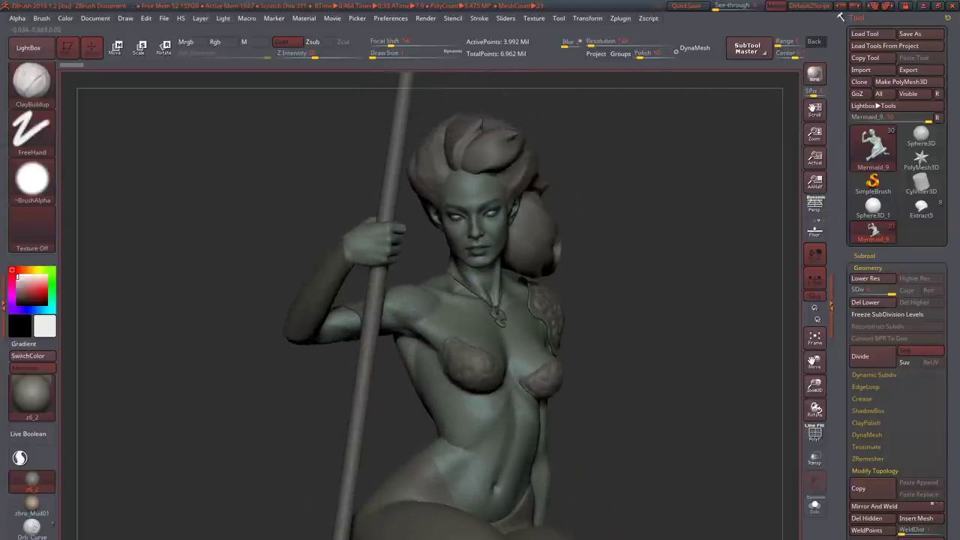
{"action": "left_click", "coordinate": [625, 19]}
{"action": "left_click", "coordinate": [655, 121]}
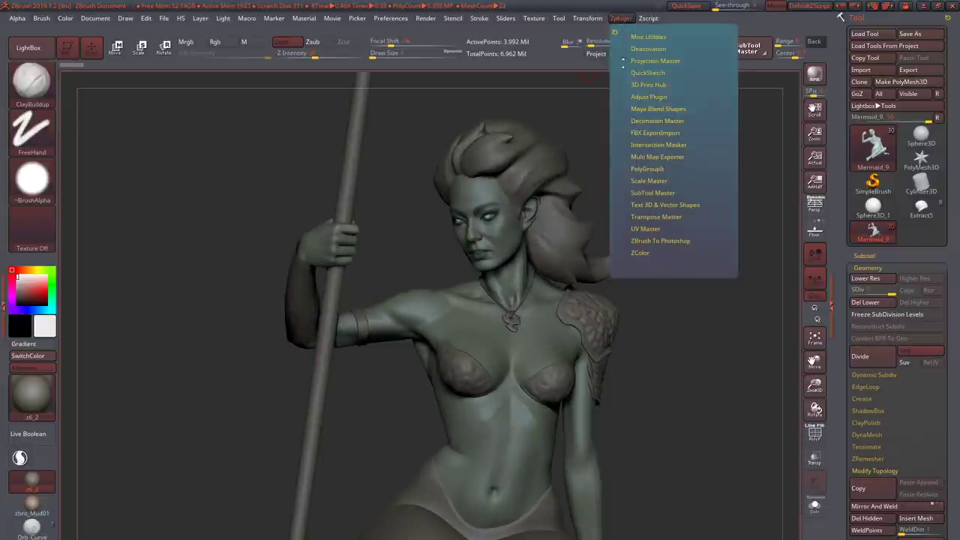
{"action": "left_click", "coordinate": [648, 218]}
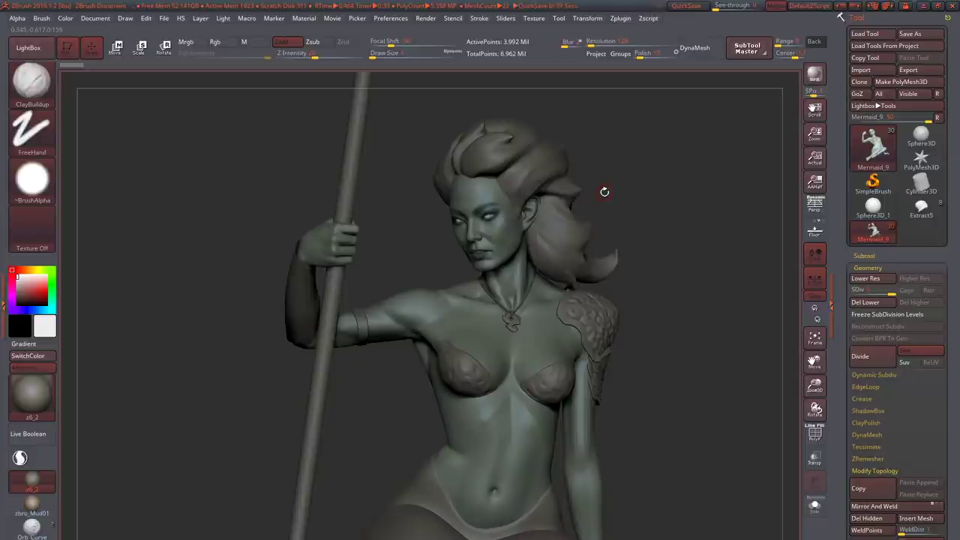
- Drop the mermaid's body to subdivision level 1 and isolate it with Solo
{"action": "left_click_drag", "start_coordinate": [604, 192], "coordinate": [570, 190]}
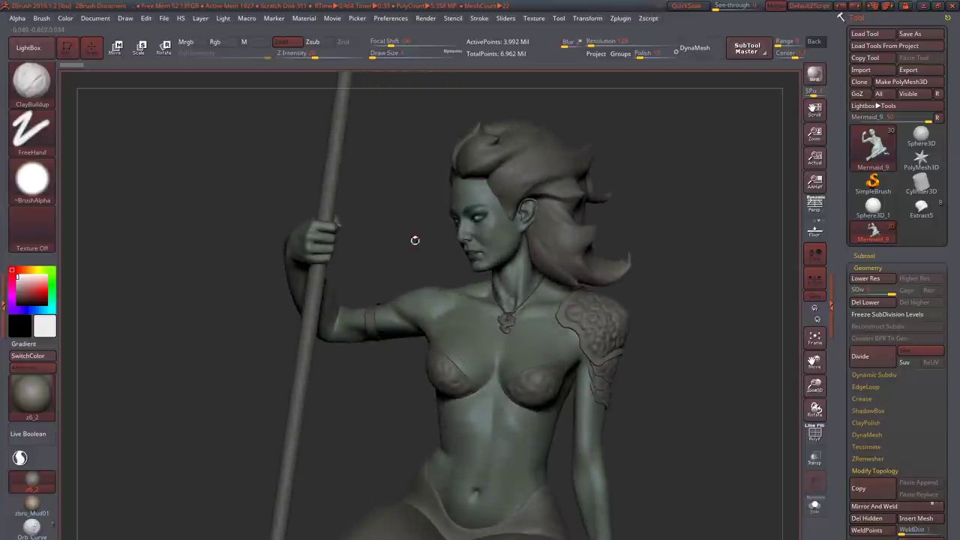
{"action": "key", "text": "shift+d"}
{"action": "key", "text": "shift+d"}
{"action": "key", "text": "shift+d"}
{"action": "key", "text": "shift+d"}
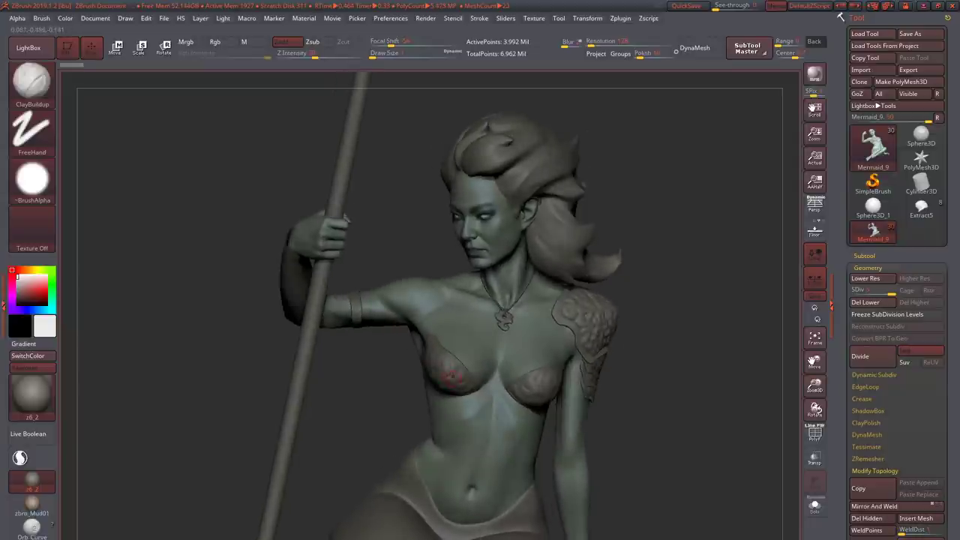
{"action": "left_click", "coordinate": [815, 504]}
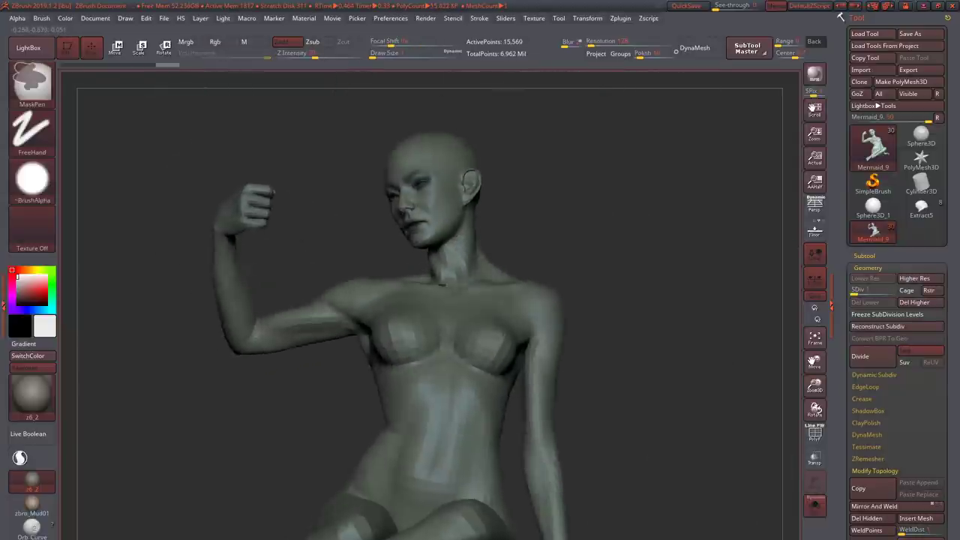
- Compare the isolated body's higher subdivision levels and return it to level 1
{"action": "mouse_move", "coordinate": [451, 330]}
{"action": "left_mouse_down", "text": "alt"}
{"action": "mouse_move", "coordinate": [393, 288]}
{"action": "mouse_move", "coordinate": [471, 314]}
{"action": "mouse_move", "coordinate": [435, 327]}
{"action": "mouse_move", "coordinate": [456, 305]}
{"action": "mouse_move", "coordinate": [420, 297]}
{"action": "mouse_move", "coordinate": [415, 314]}
{"action": "mouse_move", "coordinate": [438, 322]}
{"action": "mouse_move", "coordinate": [452, 283]}
{"action": "mouse_move", "coordinate": [358, 315]}
{"action": "mouse_move", "coordinate": [317, 375]}
{"action": "mouse_move", "coordinate": [295, 348]}
{"action": "mouse_move", "coordinate": [293, 317]}
{"action": "mouse_move", "coordinate": [330, 405]}
{"action": "mouse_move", "coordinate": [399, 344]}
{"action": "left_mouse_up", "text": "alt"}
{"action": "key", "text": "shift+ctrl+s"}
{"action": "key", "text": "d"}
{"action": "key", "text": "d"}
{"action": "key", "text": "d"}
{"action": "key", "text": "shift+ctrl+s"}
{"action": "key", "text": "shift+d"}
{"action": "key", "text": "shift+d"}
{"action": "key", "text": "shift+d"}
{"action": "key", "text": "shift+d"}
{"action": "key", "text": "ctrl+space"}
{"action": "left_click", "coordinate": [367, 322]}
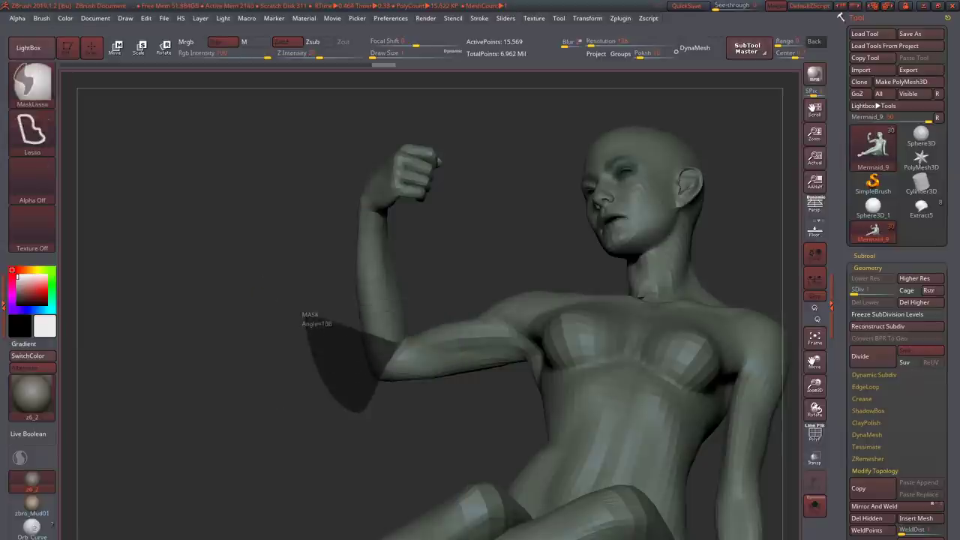
- Mask everything except the raised forearm with MaskLasso and rotate the forearm outward at the elbow with Transpose
{"action": "mouse_move", "coordinate": [300, 314]}
{"action": "left_mouse_down"}
{"action": "mouse_move", "coordinate": [304, 182]}
{"action": "mouse_move", "coordinate": [481, 187]}
{"action": "left_mouse_up"}
{"action": "mouse_move", "coordinate": [316, 307]}
{"action": "left_mouse_down"}
{"action": "mouse_move", "coordinate": [324, 349]}
{"action": "mouse_move", "coordinate": [381, 341]}
{"action": "mouse_move", "coordinate": [256, 178]}
{"action": "left_mouse_up"}
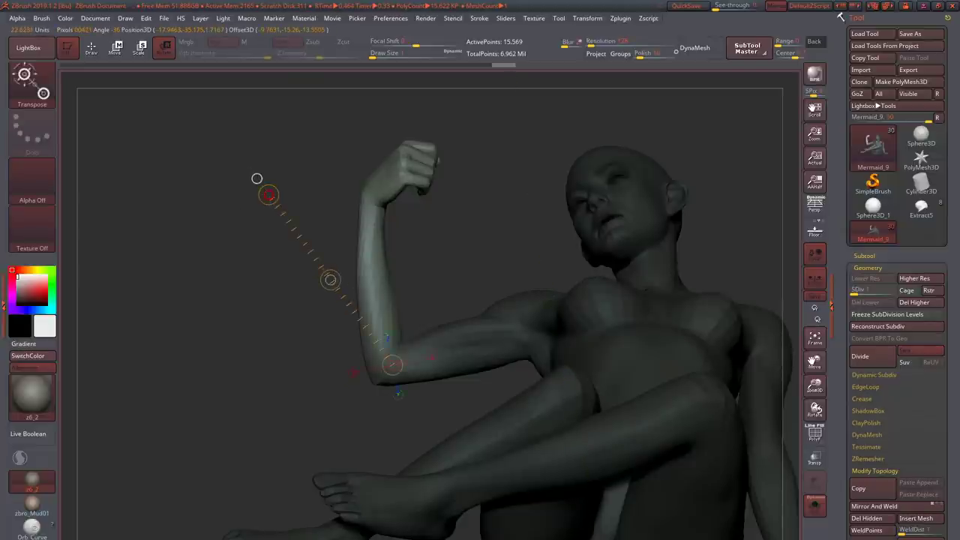
{"action": "key", "text": "ctrl+shift+z"}
{"action": "key", "text": "ctrl+z"}
{"action": "key", "text": "ctrl+shift+z"}
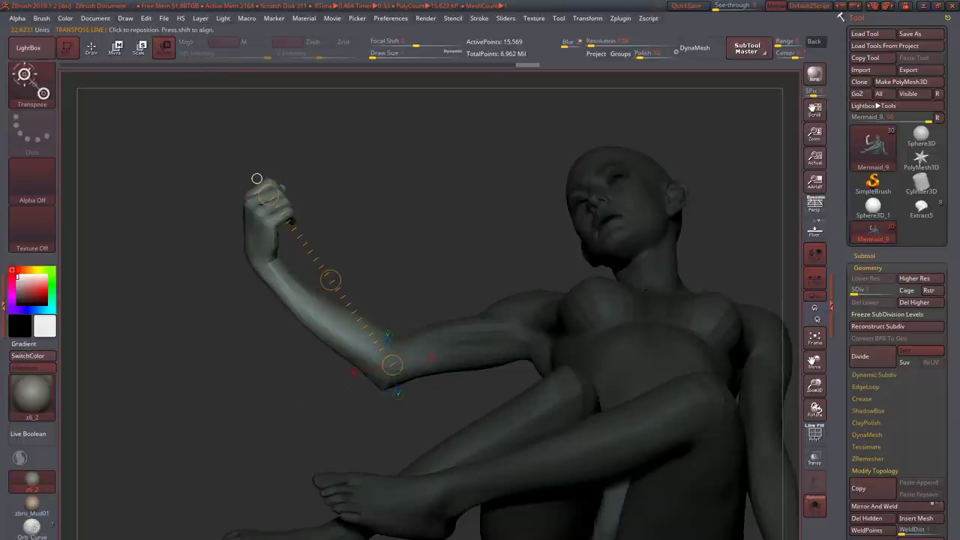
- Undo the forearm rotation and the mask inversion on the body
{"action": "key", "text": "ctrl+z"}
{"action": "key", "text": "ctrl+z"}
{"action": "key", "text": "ctrl+z"}
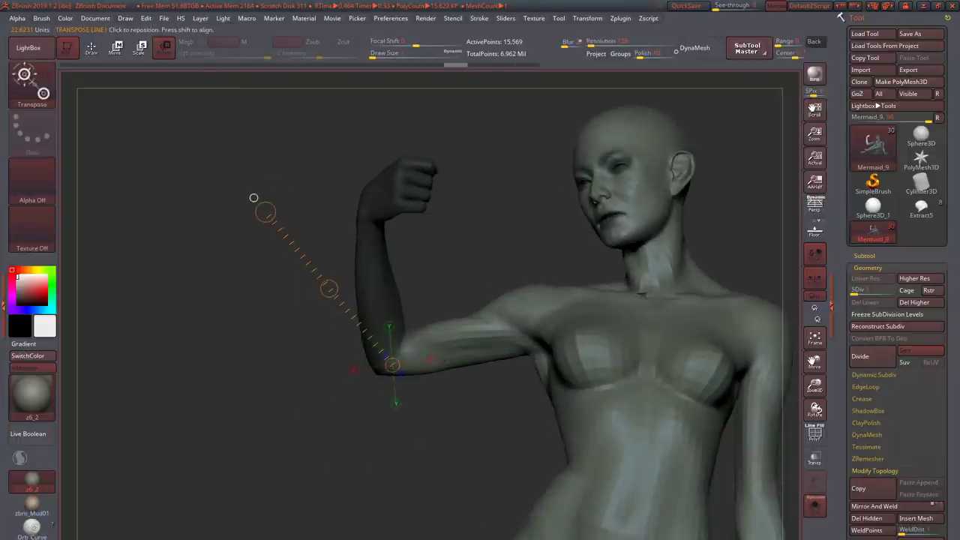
{"action": "key", "text": "ctrl+z"}
{"action": "key", "text": "ctrl+z"}
{"action": "key", "text": "ctrl+z"}
- Review the TPoseMesh and ZSphere Rig options of Transpose Master
{"action": "left_click", "coordinate": [621, 20]}
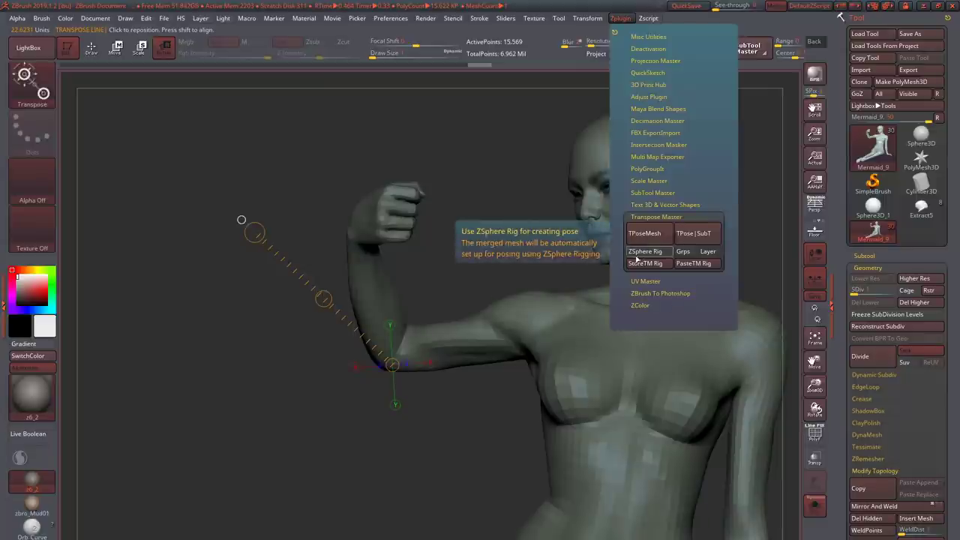
{"action": "key", "text": "ctrl+z"}
{"action": "key", "text": "ctrl+z"}
{"action": "key", "text": "ctrl+z"}
{"action": "key", "text": "ctrl+z"}
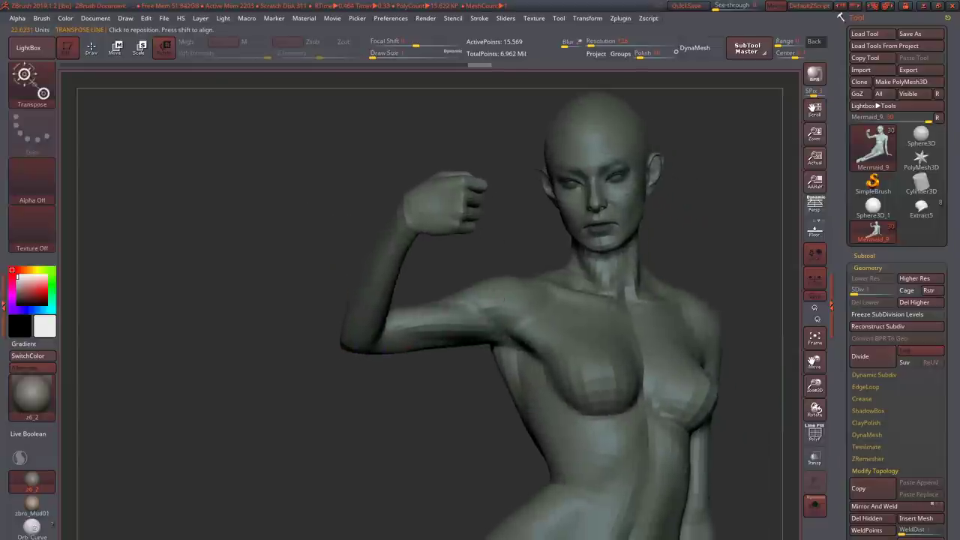
- Examine the isolated low-resolution body and its bent arm from several angles
{"action": "key", "text": "ctrl+z"}
{"action": "key", "text": "ctrl+z"}
{"action": "key", "text": "ctrl+z"}
{"action": "key", "text": "ctrl+z"}
{"action": "key", "text": "ctrl+z"}
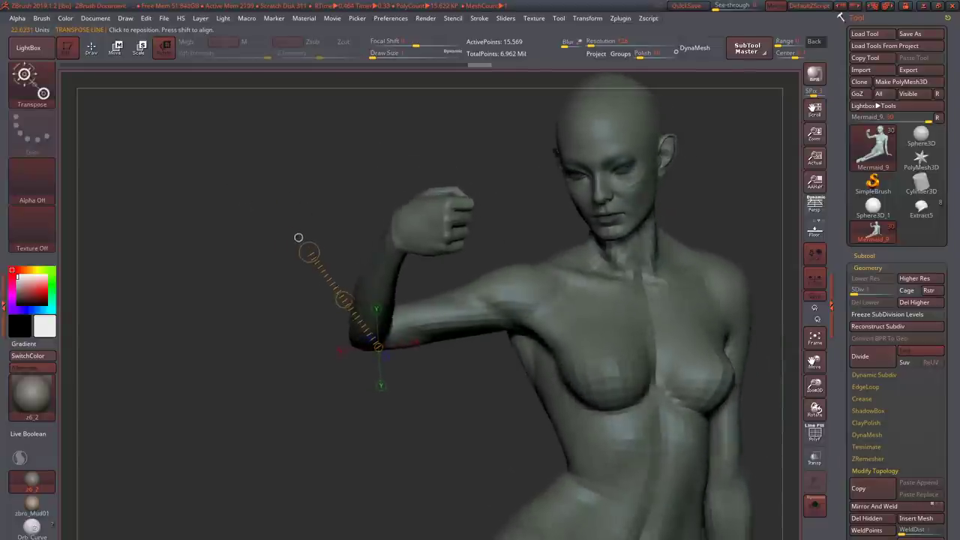
{"action": "key", "text": "ctrl+z"}
{"action": "key", "text": "ctrl+z"}
{"action": "key", "text": "ctrl+z"}
{"action": "key", "text": "ctrl+z"}
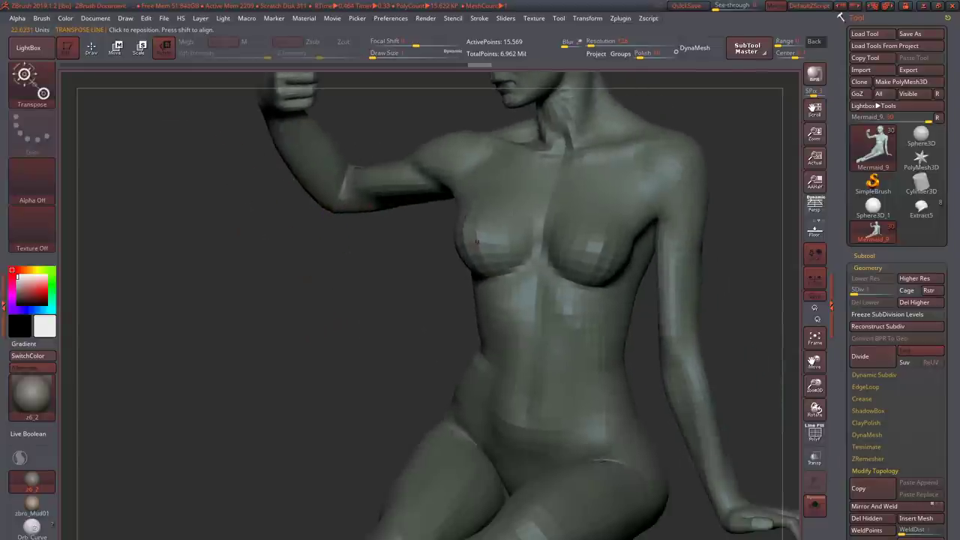
{"action": "key", "text": "ctrl+z"}
{"action": "key", "text": "ctrl+z"}
{"action": "key", "text": "ctrl+z"}
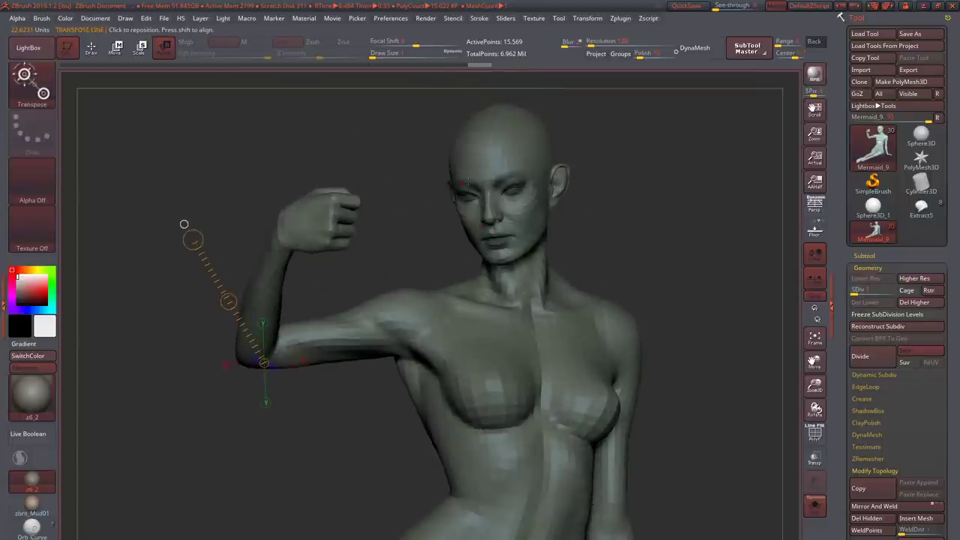
{"action": "key", "text": "ctrl+z"}
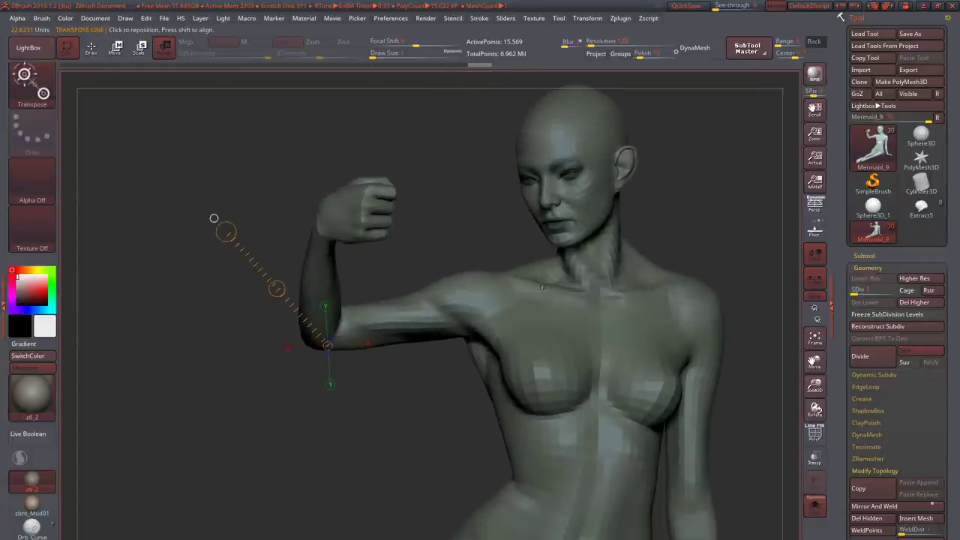
{"action": "key", "text": "ctrl+z"}
{"action": "key", "text": "ctrl+z"}
{"action": "key", "text": "ctrl+z"}
{"action": "key", "text": "ctrl+z"}
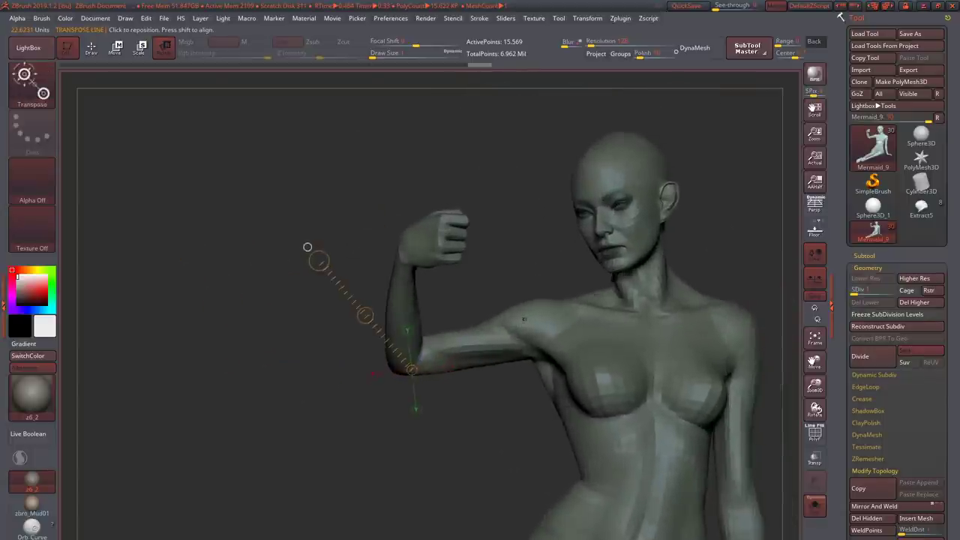
{"action": "key", "text": "ctrl+z"}
{"action": "key", "text": "ctrl+z"}
{"action": "key", "text": "ctrl+z"}
{"action": "key", "text": "ctrl+z"}
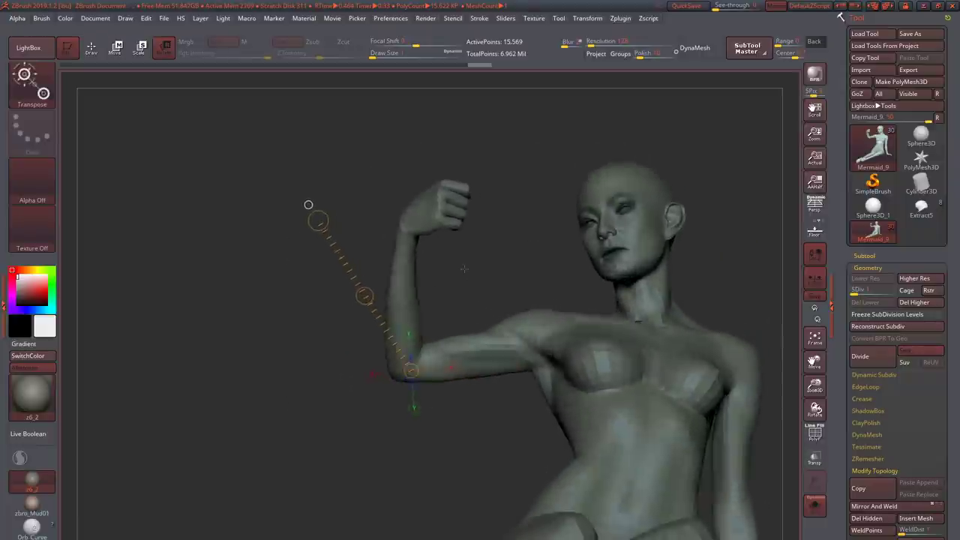
{"action": "key", "text": "ctrl+z"}
{"action": "key", "text": "ctrl+z"}
{"action": "key", "text": "ctrl+z"}
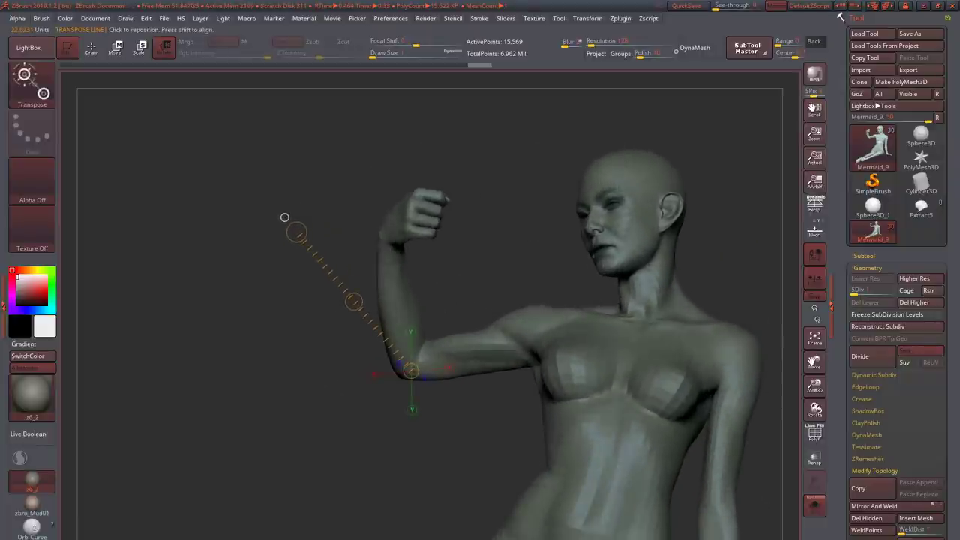
{"action": "key", "text": "ctrl+z"}
{"action": "key", "text": "ctrl+z"}
{"action": "key", "text": "ctrl+z"}
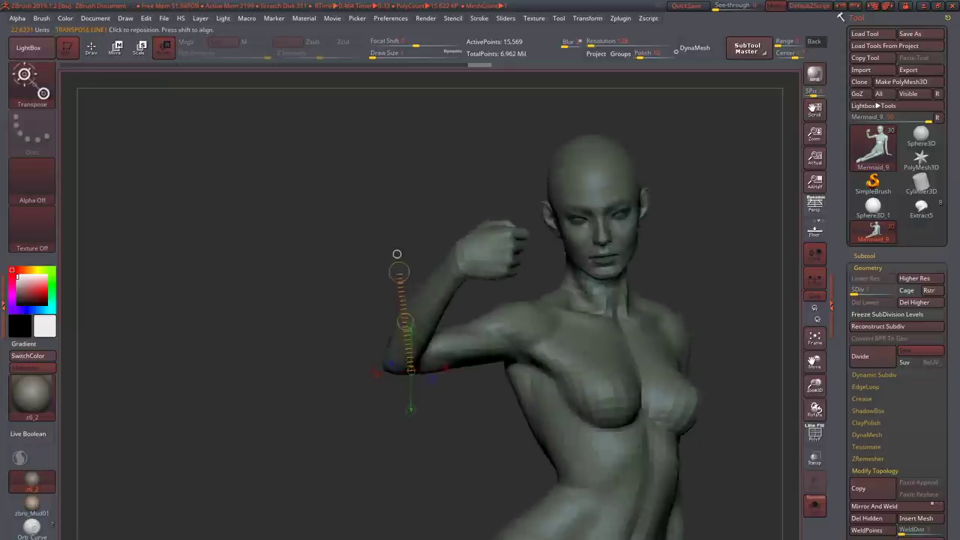
{"action": "key", "text": "ctrl+z"}
{"action": "key", "text": "ctrl+z"}
{"action": "key", "text": "ctrl+z"}
{"action": "key", "text": "ctrl+z"}
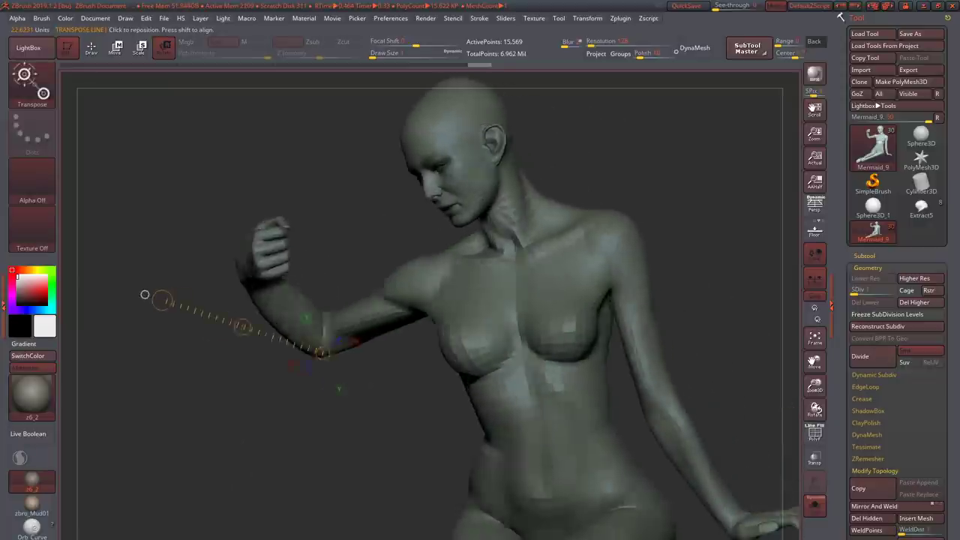
- Turn off Solo to show the whole mermaid sculpture and raise the body to subdivision level 4
{"action": "key", "text": "ctrl+z"}
{"action": "key", "text": "ctrl+z"}
{"action": "key", "text": "ctrl+z"}
{"action": "key", "text": "ctrl+z"}
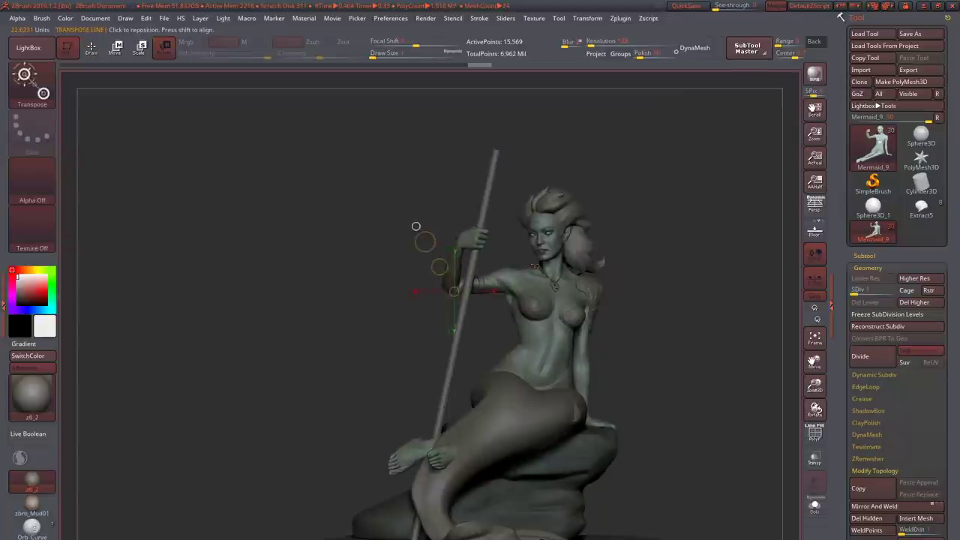
{"action": "key", "text": "ctrl+z"}
{"action": "key", "text": "ctrl+z"}
{"action": "key", "text": "ctrl+z"}
{"action": "key", "text": "ctrl+z"}
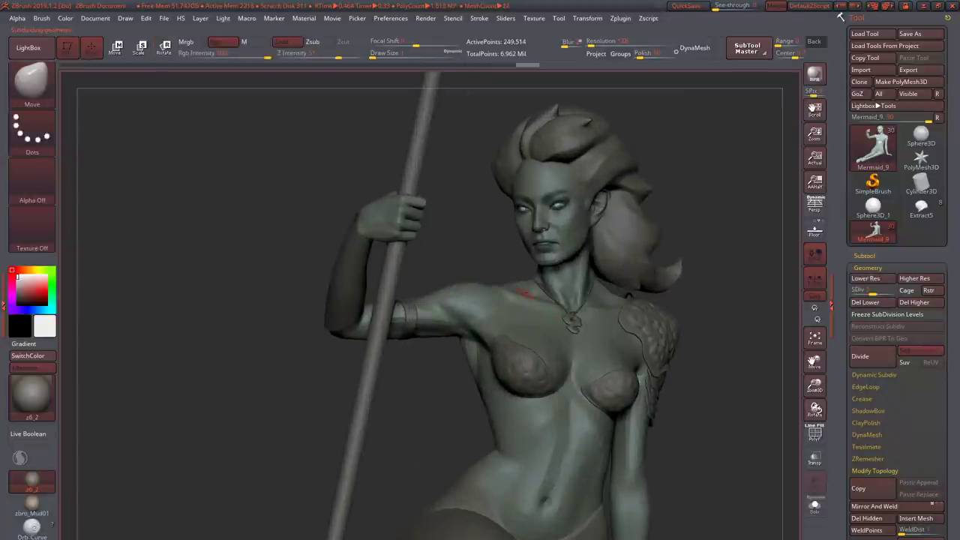
{"action": "key", "text": "ctrl+z"}
{"action": "key", "text": "ctrl+z"}
{"action": "key", "text": "ctrl+z"}
{"action": "key", "text": "ctrl+z"}
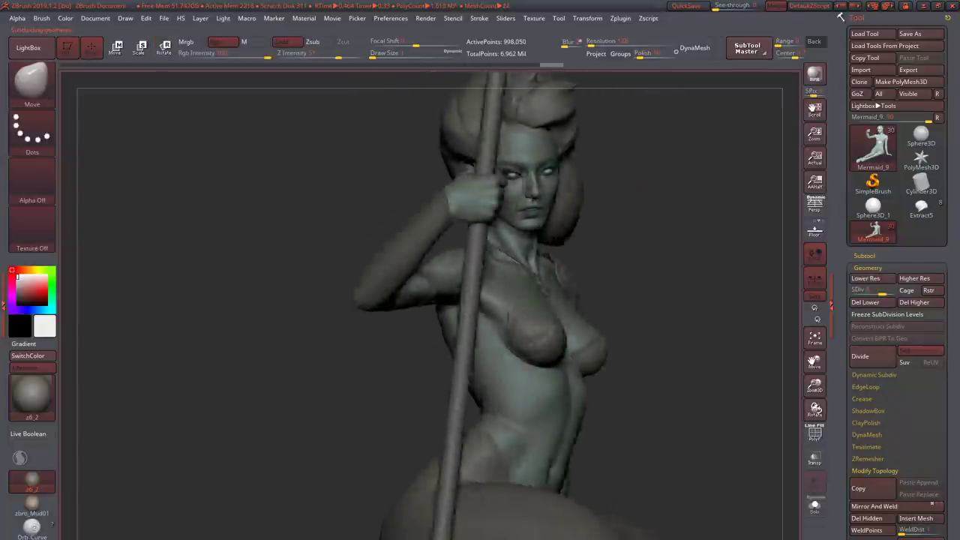
- Examine the mermaid's pose, staff grip, hair and shoulder armour from the front, side and back
{"action": "key", "text": "ctrl+z"}
{"action": "key", "text": "ctrl+z"}
{"action": "key", "text": "ctrl+z"}
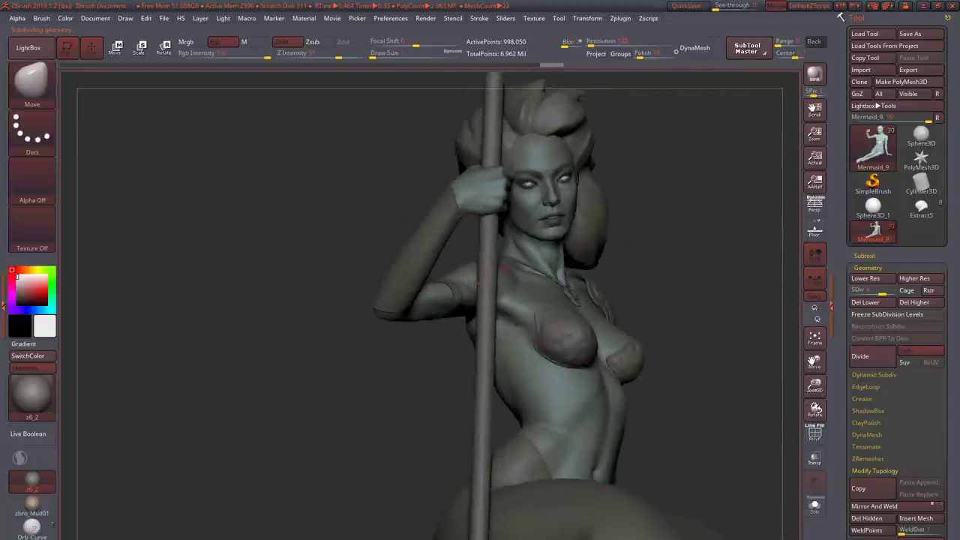
{"action": "key", "text": "ctrl+z"}
{"action": "key", "text": "ctrl+z"}
{"action": "key", "text": "ctrl+z"}
{"action": "key", "text": "ctrl+z"}
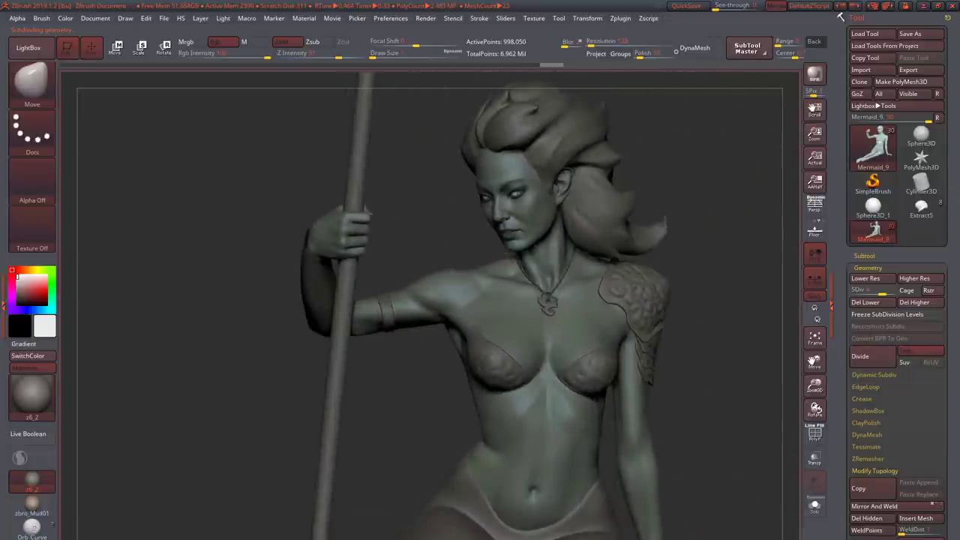
{"action": "key", "text": "ctrl+z"}
{"action": "key", "text": "ctrl+z"}
{"action": "key", "text": "ctrl+z"}
{"action": "key", "text": "ctrl+z"}
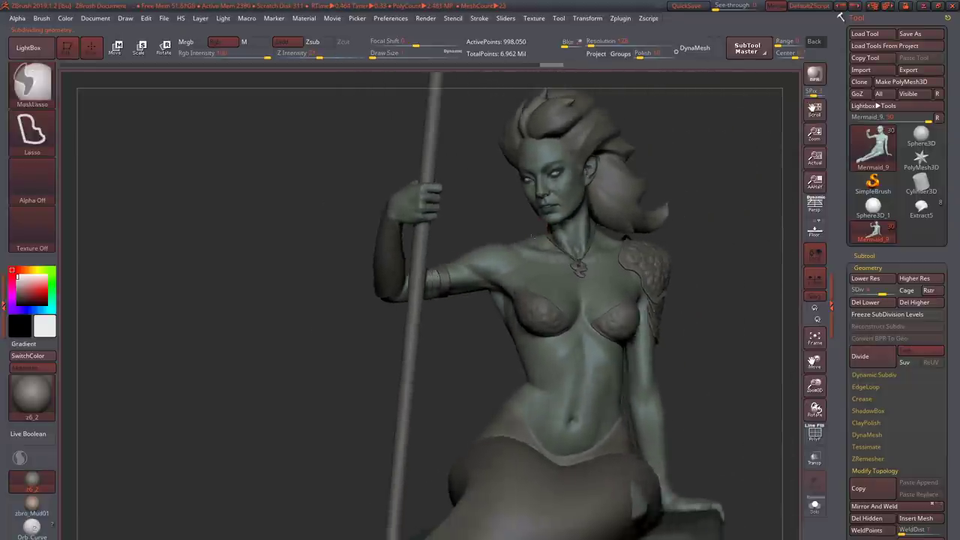
{"action": "key", "text": "ctrl+z"}
{"action": "key", "text": "ctrl+z"}
{"action": "key", "text": "ctrl+z"}
{"action": "key", "text": "ctrl+z"}
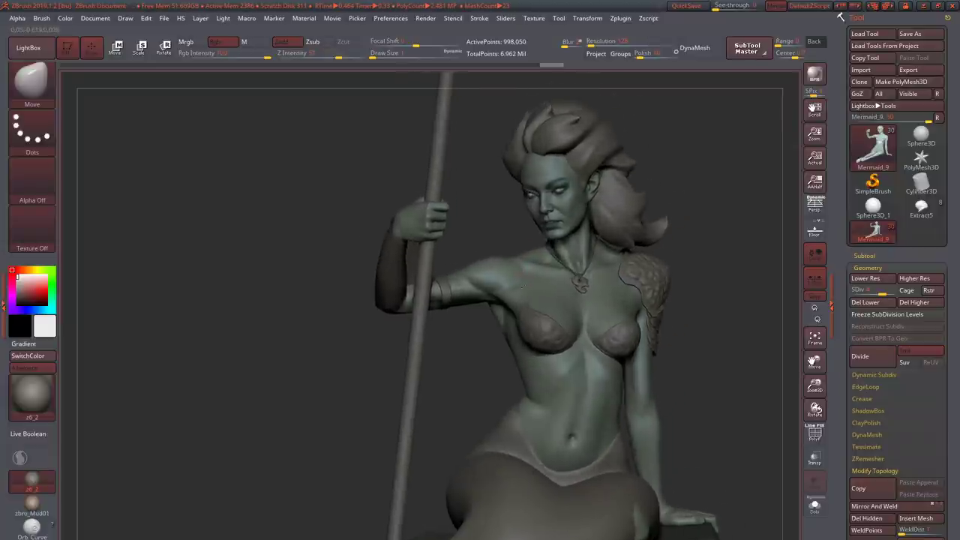
{"action": "key", "text": "ctrl+z"}
{"action": "key", "text": "ctrl+z"}
{"action": "key", "text": "ctrl+z"}
{"action": "key", "text": "ctrl+z"}
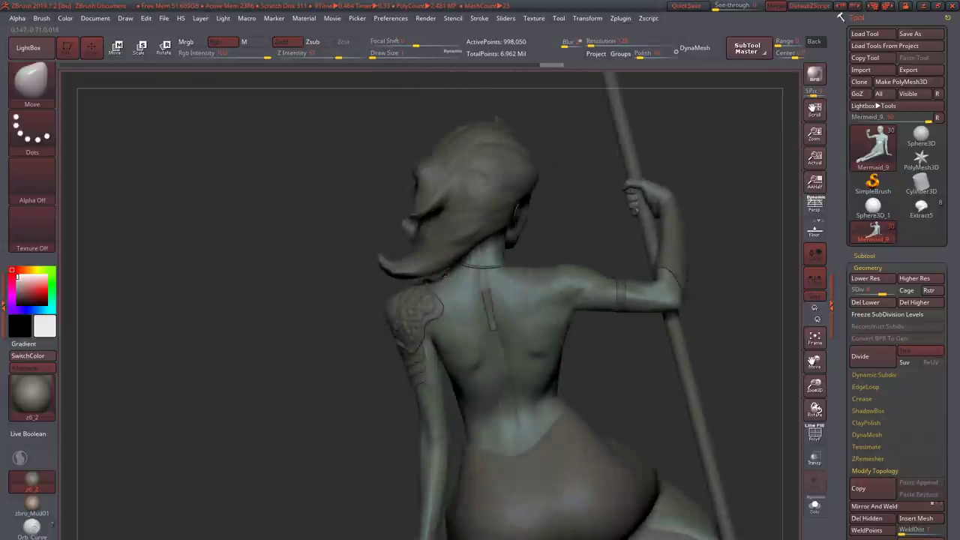
{"action": "key", "text": "ctrl+z"}
{"action": "key", "text": "ctrl+z"}
{"action": "key", "text": "ctrl+z"}
{"action": "key", "text": "ctrl+z"}
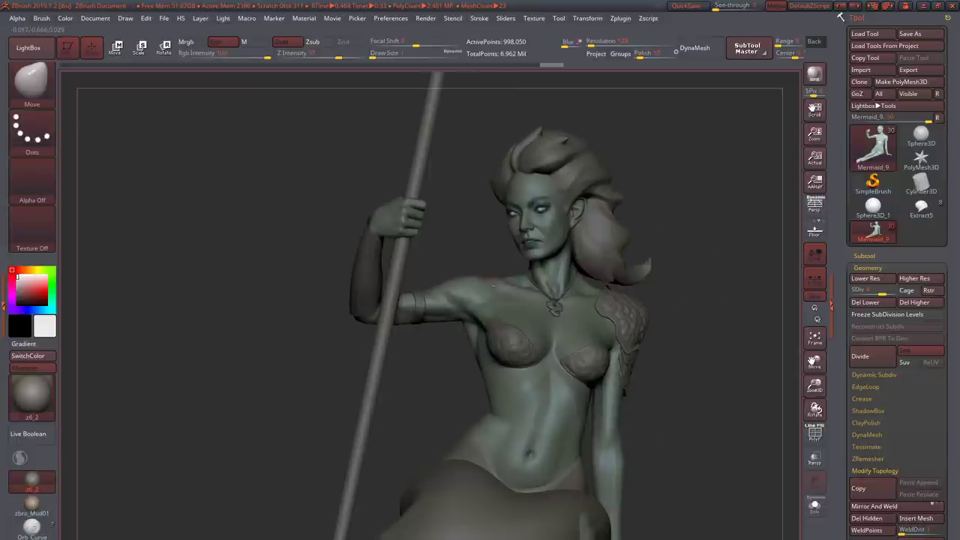
- Switch back to the Extract5 armoured bust and view it in side profile
{"action": "left_click", "coordinate": [925, 216]}
{"action": "key", "text": "ctrl+z"}
{"action": "key", "text": "ctrl+z"}
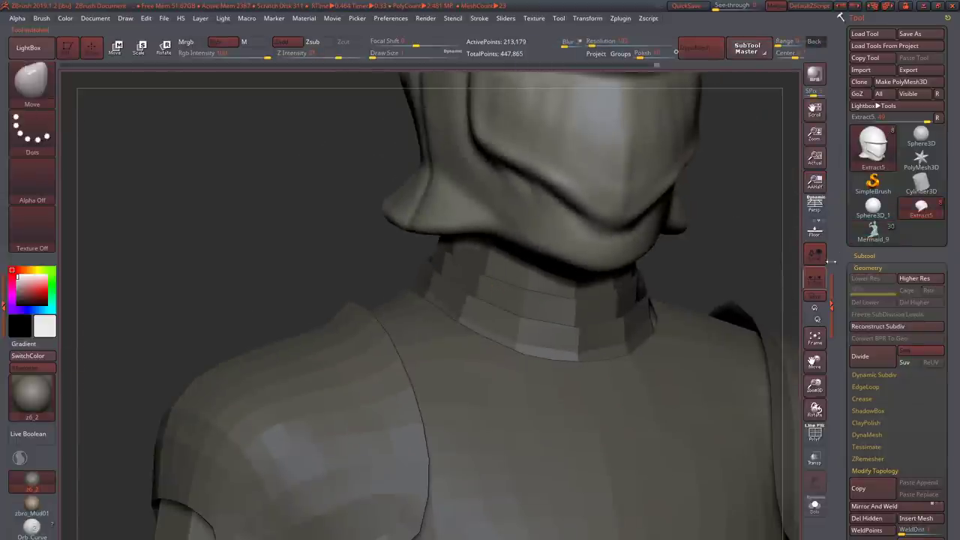
{"action": "key", "text": "ctrl+z"}
{"action": "left_click_drag", "start_coordinate": [661, 247], "coordinate": [486, 241], "text": "shift"}
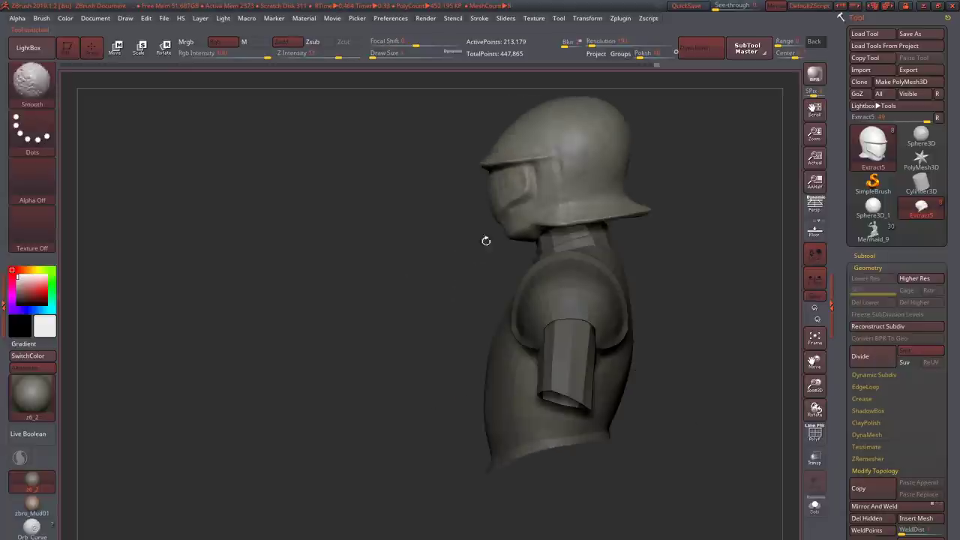
- Sharpen the rear edge of the helmet's visor opening with the Orb_Cracks brush
{"action": "key", "text": "ctrl+z"}
{"action": "key", "text": "ctrl+z"}
{"action": "key", "text": "ctrl+z"}
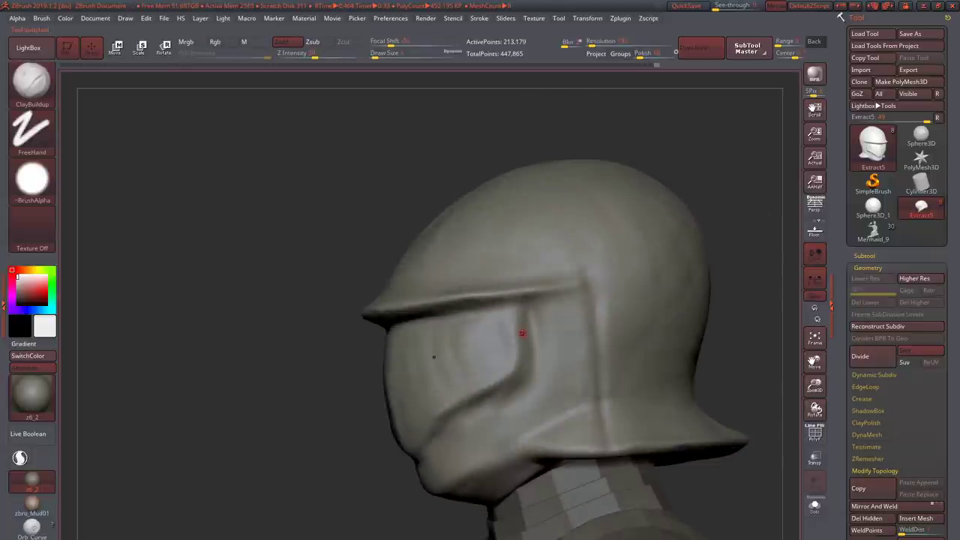
{"action": "key", "text": "ctrl+z"}
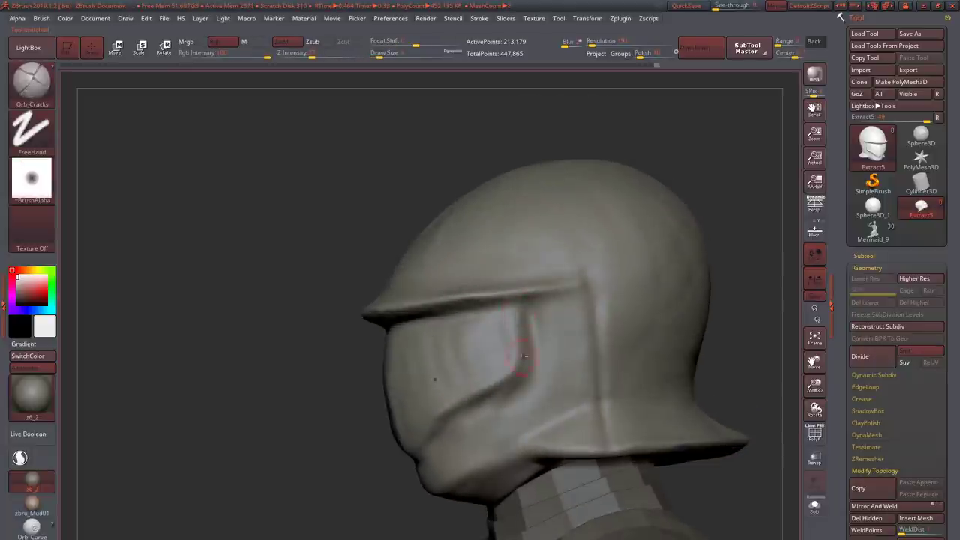
{"action": "key", "text": "ctrl+z"}
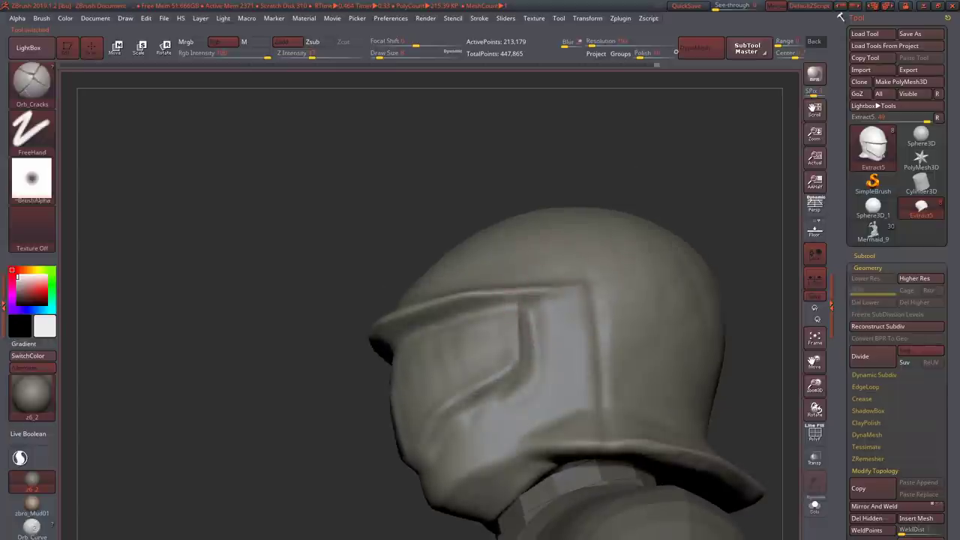
{"action": "key", "text": "ctrl+z"}
{"action": "key", "text": "ctrl+z"}
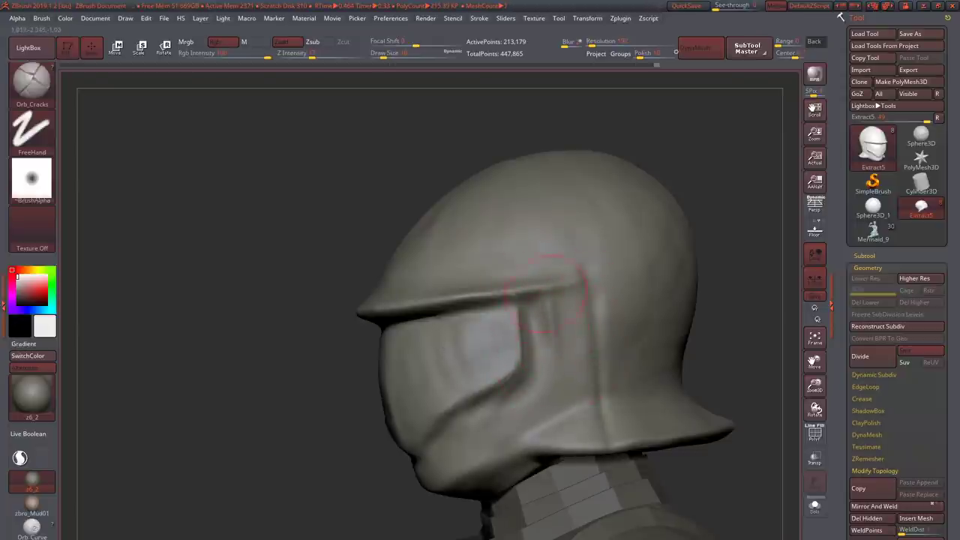
- Try carving a second groove behind the visor, parallel to its rear edge and sweeping along the jaw, with Orb_Cracks
{"action": "key", "text": "ctrl+z"}
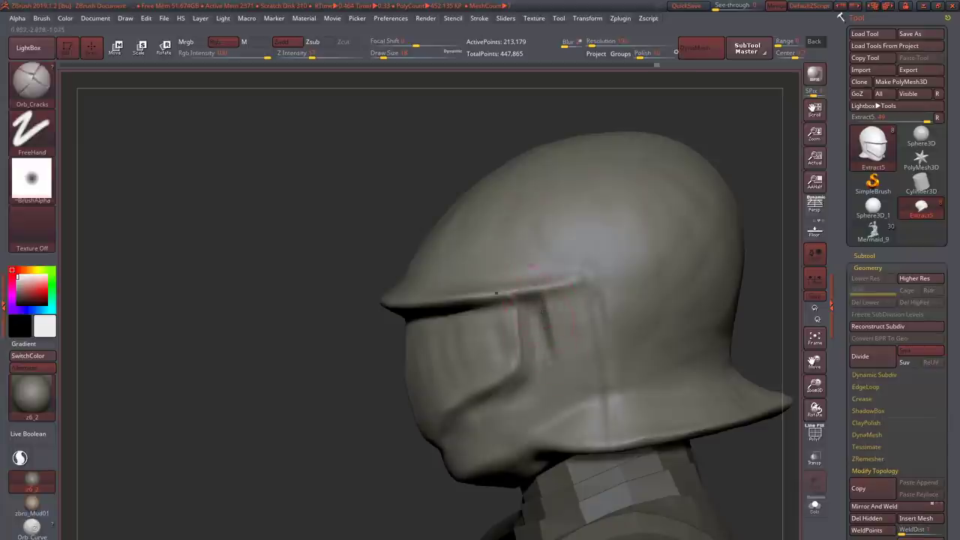
{"action": "key", "text": "ctrl+z"}
{"action": "key", "text": "ctrl+z"}
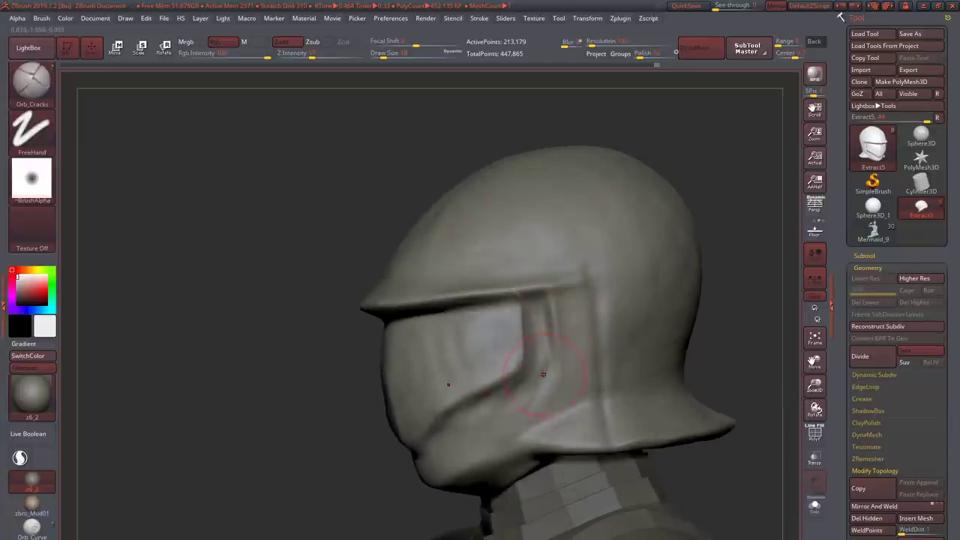
{"action": "key", "text": "ctrl+z"}
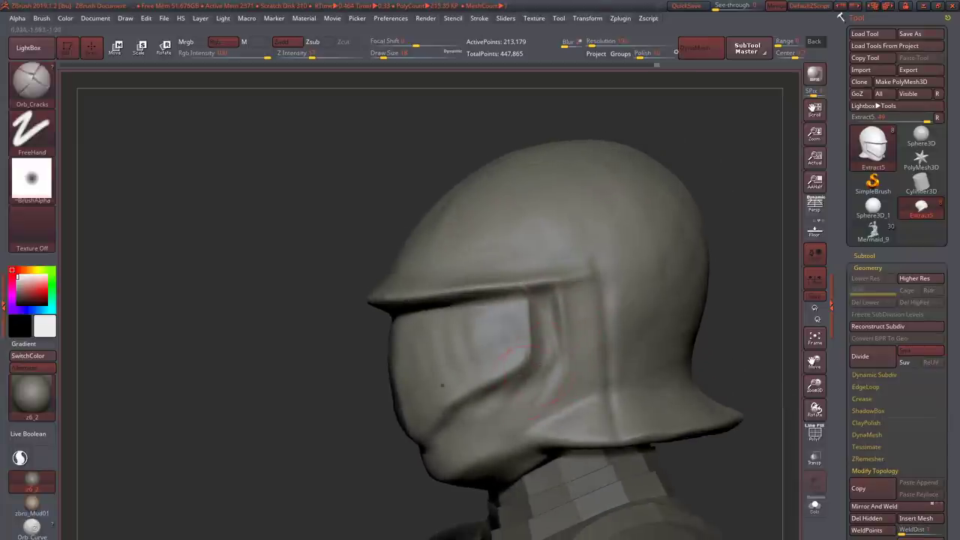
{"action": "key", "text": "ctrl+z"}
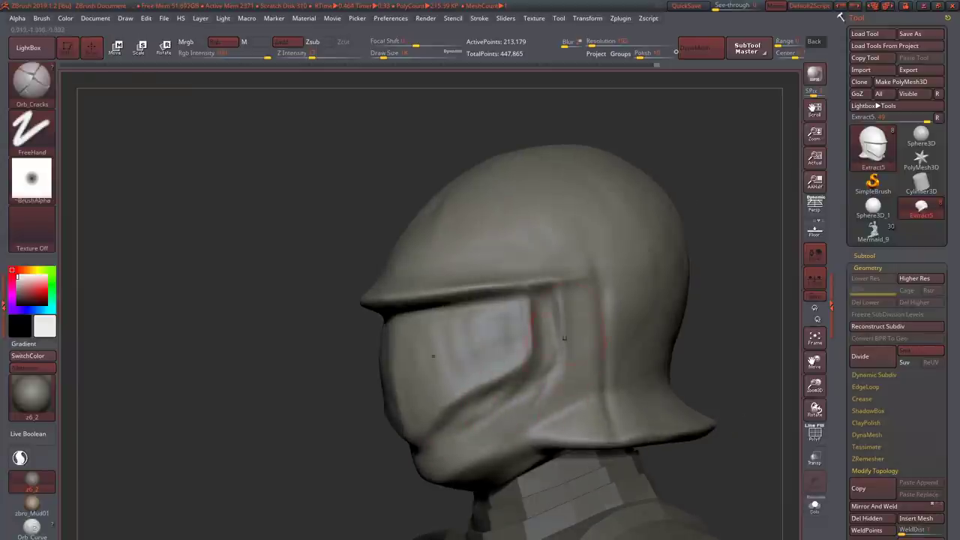
{"action": "key", "text": "ctrl+z"}
{"action": "key", "text": "ctrl+z"}
{"action": "key", "text": "ctrl+z"}
{"action": "key", "text": "ctrl+z"}
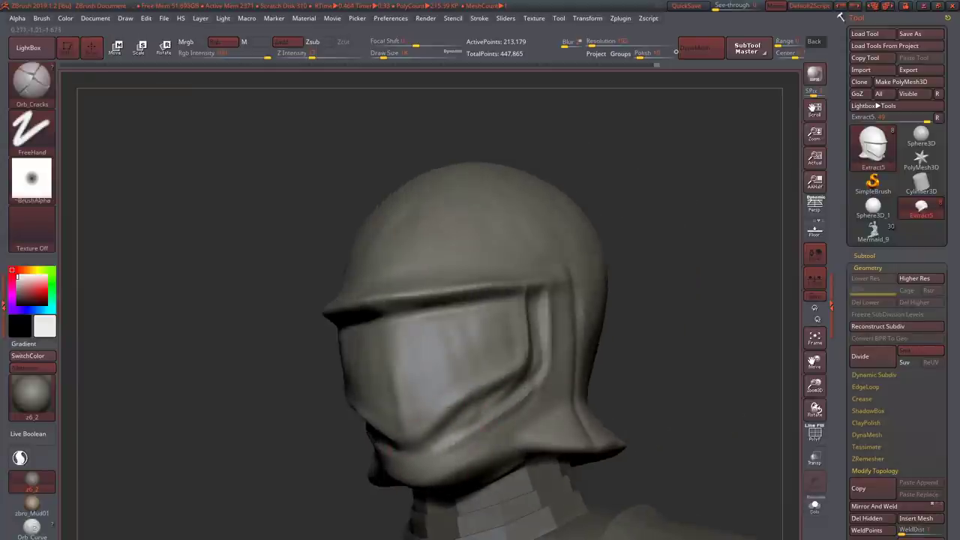
{"action": "key", "text": "ctrl+z"}
{"action": "key", "text": "ctrl+z"}
{"action": "key", "text": "ctrl+z"}
{"action": "key", "text": "ctrl+z"}
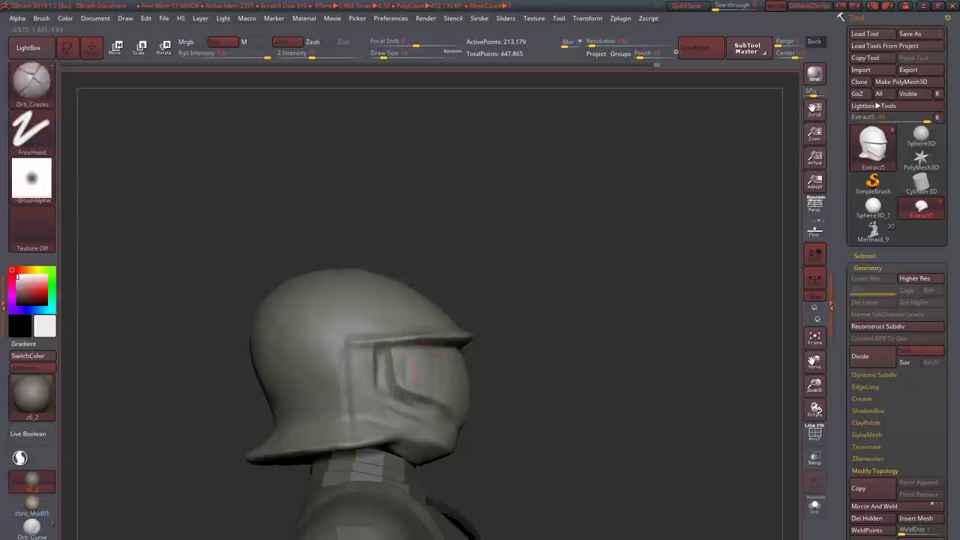
{"action": "key", "text": "ctrl+z"}
{"action": "key", "text": "ctrl+z"}
{"action": "key", "text": "ctrl+z"}
{"action": "key", "text": "ctrl+z"}
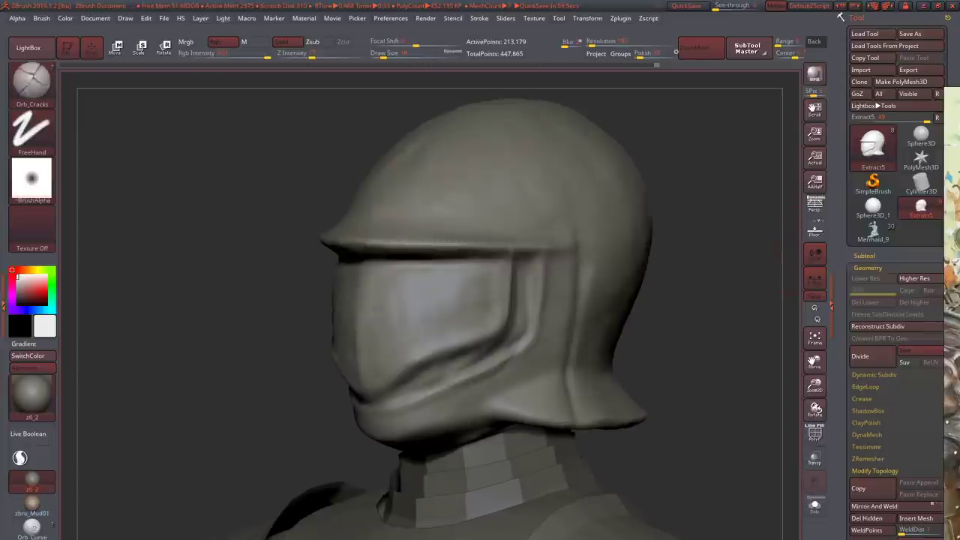
- Undo the parallel groove carved behind the visor
{"action": "key", "text": "ctrl+z"}
{"action": "key", "text": "ctrl+z"}
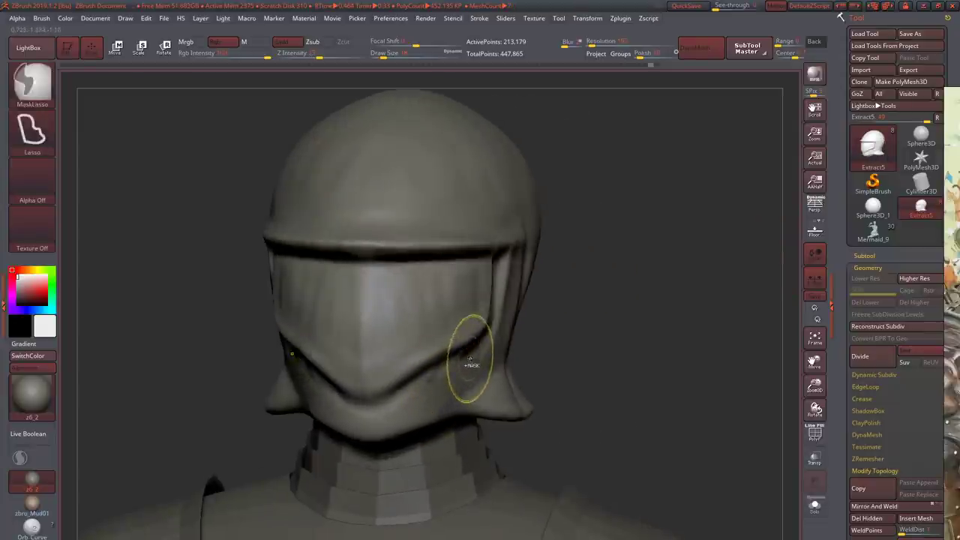
{"action": "key", "text": "ctrl+z"}
{"action": "key", "text": "ctrl+z"}
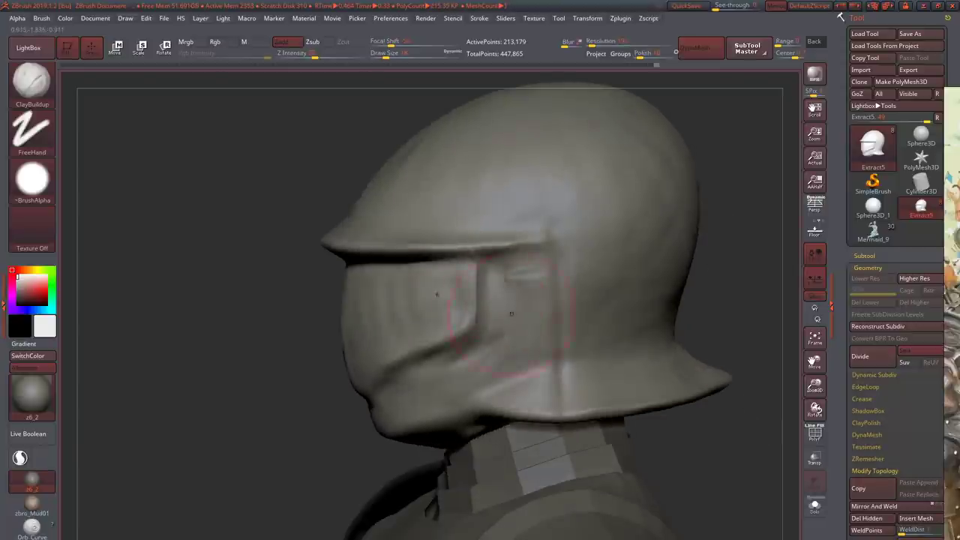
- Build up the helmet's flat side panel behind the visor with the ClayBuildup brush
{"action": "right_click_drag", "start_coordinate": [501, 279], "coordinate": [514, 301]}
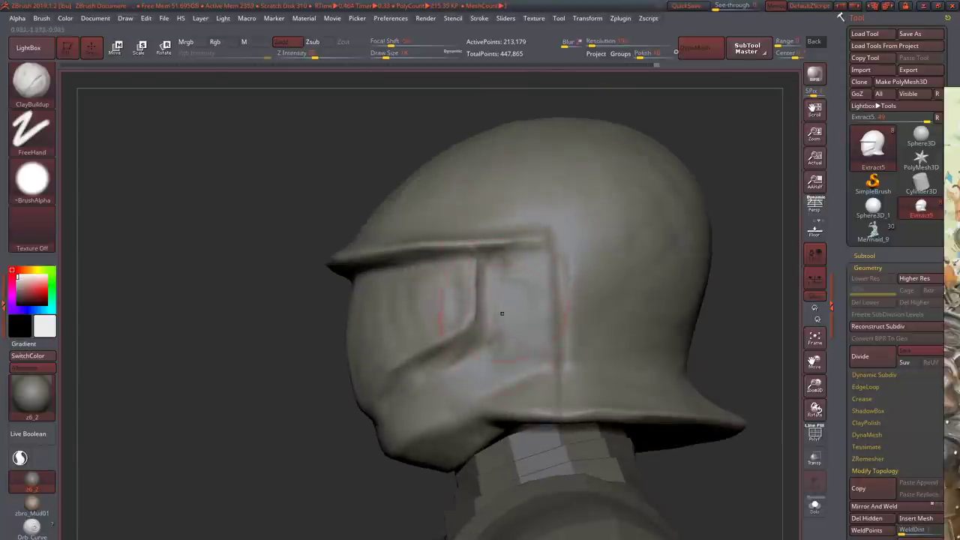
{"action": "right_click_drag", "start_coordinate": [477, 347], "coordinate": [475, 366]}
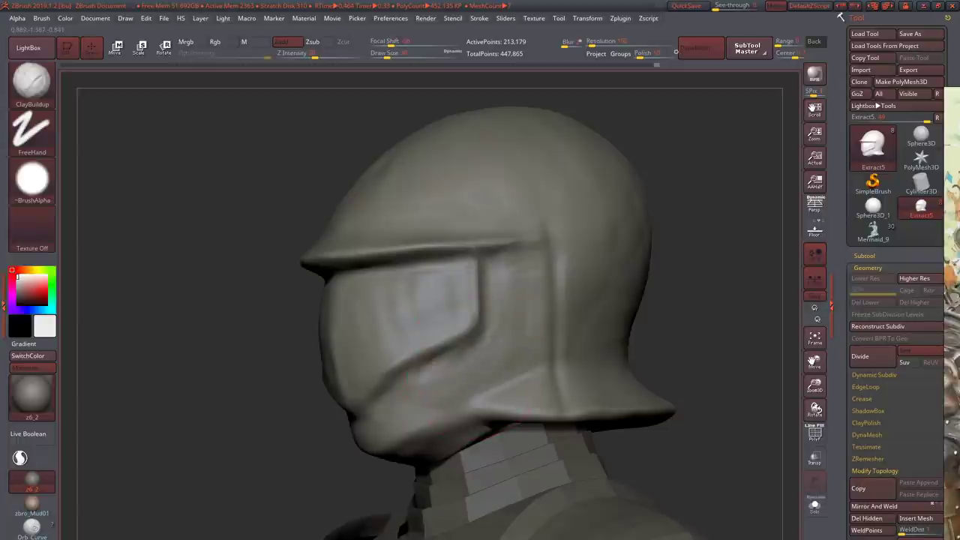
{"action": "mouse_move", "coordinate": [481, 315]}
{"action": "right_mouse_down"}
{"action": "mouse_move", "coordinate": [450, 319]}
{"action": "mouse_move", "coordinate": [503, 322]}
{"action": "mouse_move", "coordinate": [440, 349]}
{"action": "mouse_move", "coordinate": [450, 375]}
{"action": "mouse_move", "coordinate": [478, 407]}
{"action": "mouse_move", "coordinate": [510, 421]}
{"action": "mouse_move", "coordinate": [488, 393]}
{"action": "mouse_move", "coordinate": [509, 420]}
{"action": "mouse_move", "coordinate": [523, 413]}
{"action": "mouse_move", "coordinate": [545, 438]}
{"action": "mouse_move", "coordinate": [466, 420]}
{"action": "mouse_move", "coordinate": [459, 400]}
{"action": "mouse_move", "coordinate": [471, 348]}
{"action": "mouse_move", "coordinate": [516, 417]}
{"action": "mouse_move", "coordinate": [512, 325]}
{"action": "right_mouse_up"}
- Reshape the visor's rear and lower edge into a curved outline with a notch using ClayBuildup
{"action": "key", "text": "b"}
{"action": "key", "text": "s"}
{"action": "key", "text": "t"}
{"action": "key", "text": "b"}
{"action": "key", "text": "c"}
{"action": "key", "text": "b"}
{"action": "key", "text": "b"}
{"action": "key", "text": "s"}
{"action": "key", "text": "t"}
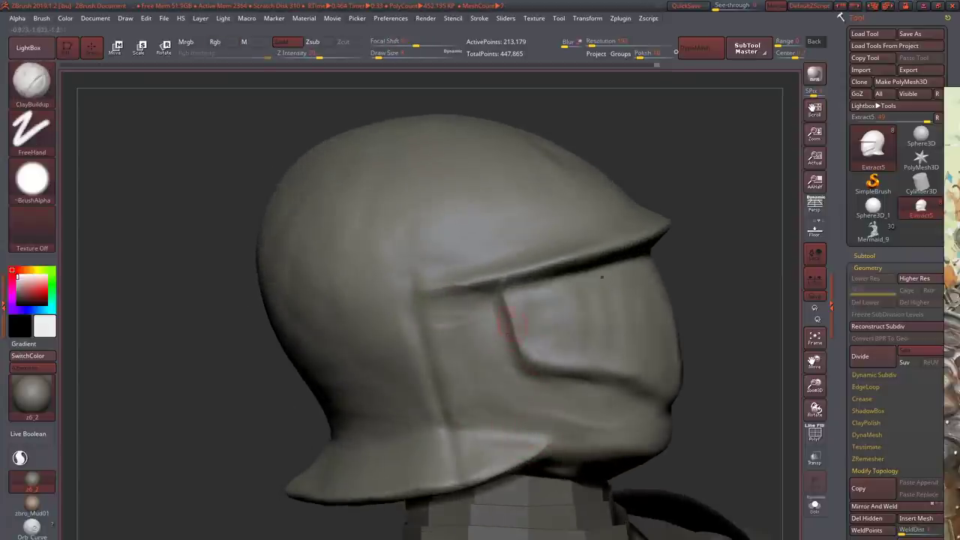
{"action": "left_click_drag", "start_coordinate": [510, 319], "coordinate": [536, 366]}
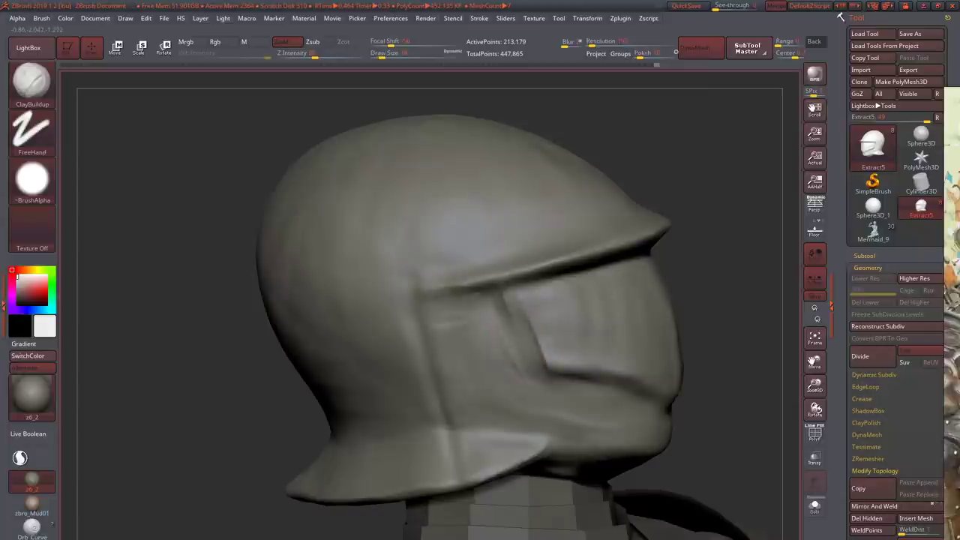
{"action": "mouse_move", "coordinate": [514, 285]}
{"action": "left_mouse_down"}
{"action": "mouse_move", "coordinate": [517, 329]}
{"action": "mouse_move", "coordinate": [548, 375]}
{"action": "mouse_move", "coordinate": [611, 372]}
{"action": "mouse_move", "coordinate": [606, 382]}
{"action": "mouse_move", "coordinate": [630, 414]}
{"action": "mouse_move", "coordinate": [645, 398]}
{"action": "mouse_move", "coordinate": [588, 376]}
{"action": "left_mouse_up"}
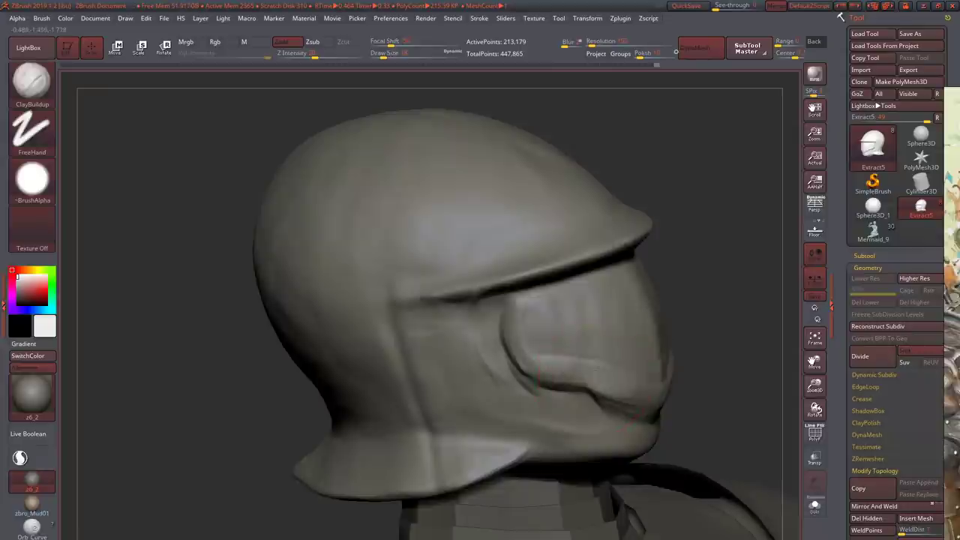
{"action": "mouse_move", "coordinate": [629, 418]}
{"action": "left_mouse_down"}
{"action": "mouse_move", "coordinate": [585, 379]}
{"action": "mouse_move", "coordinate": [547, 386]}
{"action": "mouse_move", "coordinate": [593, 385]}
{"action": "mouse_move", "coordinate": [548, 354]}
{"action": "left_mouse_up"}
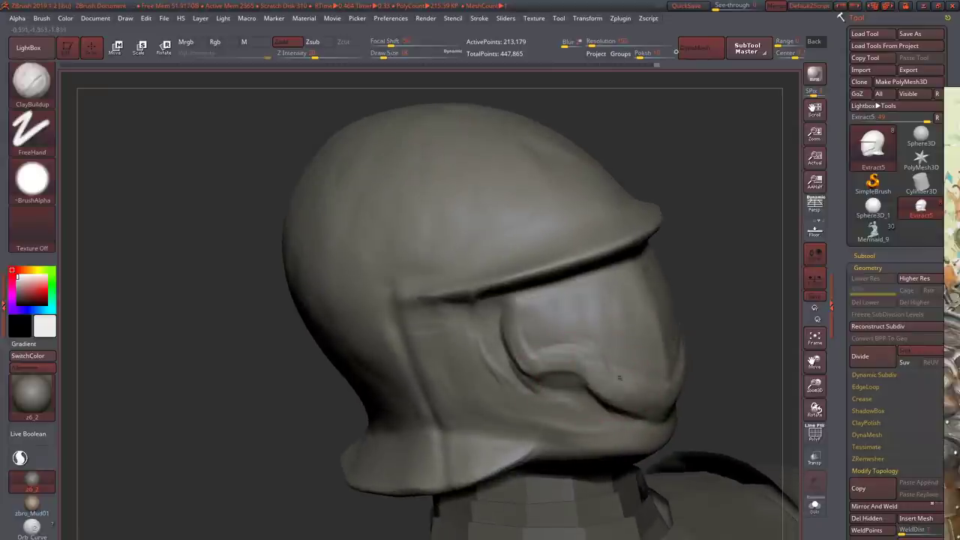
- Carve the curved visor border from the brow down to the chin with the DamStandard brush
{"action": "mouse_move", "coordinate": [315, 375]}
{"action": "left_mouse_down"}
{"action": "mouse_move", "coordinate": [641, 367]}
{"action": "mouse_move", "coordinate": [623, 356]}
{"action": "mouse_move", "coordinate": [591, 375]}
{"action": "mouse_move", "coordinate": [589, 336]}
{"action": "left_mouse_up"}
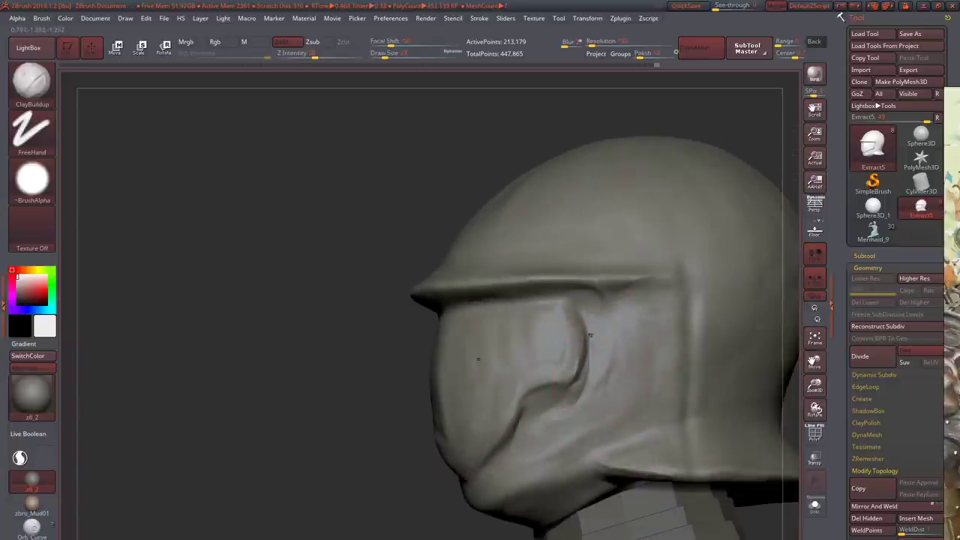
{"action": "key", "text": "b"}
{"action": "key", "text": "d"}
{"action": "key", "text": "s"}
{"action": "mouse_move", "coordinate": [572, 302]}
{"action": "left_mouse_down"}
{"action": "mouse_move", "coordinate": [585, 315]}
{"action": "mouse_move", "coordinate": [579, 378]}
{"action": "mouse_move", "coordinate": [525, 405]}
{"action": "mouse_move", "coordinate": [512, 449]}
{"action": "mouse_move", "coordinate": [457, 486]}
{"action": "mouse_move", "coordinate": [477, 480]}
{"action": "left_mouse_up"}
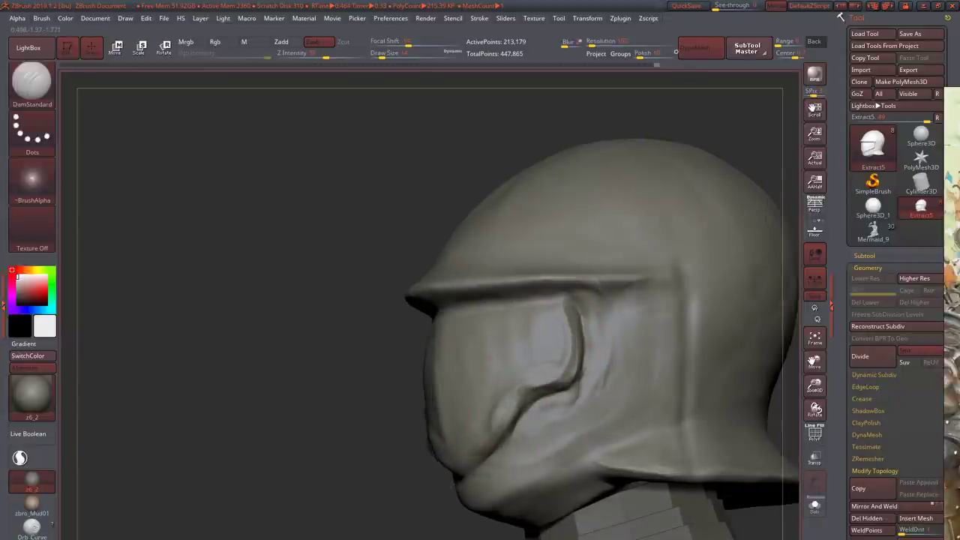
- Build up vertical ridges on the side panel behind the visor with ClayBuildup
{"action": "mouse_move", "coordinate": [454, 459]}
{"action": "right_mouse_down"}
{"action": "mouse_move", "coordinate": [456, 386]}
{"action": "mouse_move", "coordinate": [446, 386]}
{"action": "mouse_move", "coordinate": [480, 393]}
{"action": "mouse_move", "coordinate": [514, 364]}
{"action": "right_mouse_up"}
{"action": "key", "text": "b"}
{"action": "key", "text": "c"}
{"action": "key", "text": "b"}
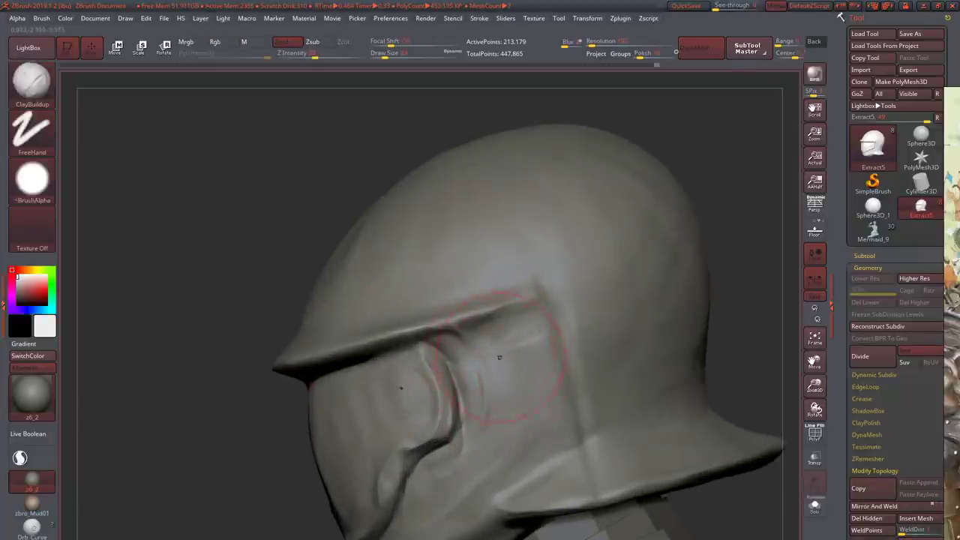
{"action": "mouse_move", "coordinate": [492, 346]}
{"action": "left_mouse_down"}
{"action": "mouse_move", "coordinate": [497, 435]}
{"action": "mouse_move", "coordinate": [517, 487]}
{"action": "left_mouse_up"}
{"action": "left_click_drag", "start_coordinate": [547, 416], "coordinate": [517, 488]}
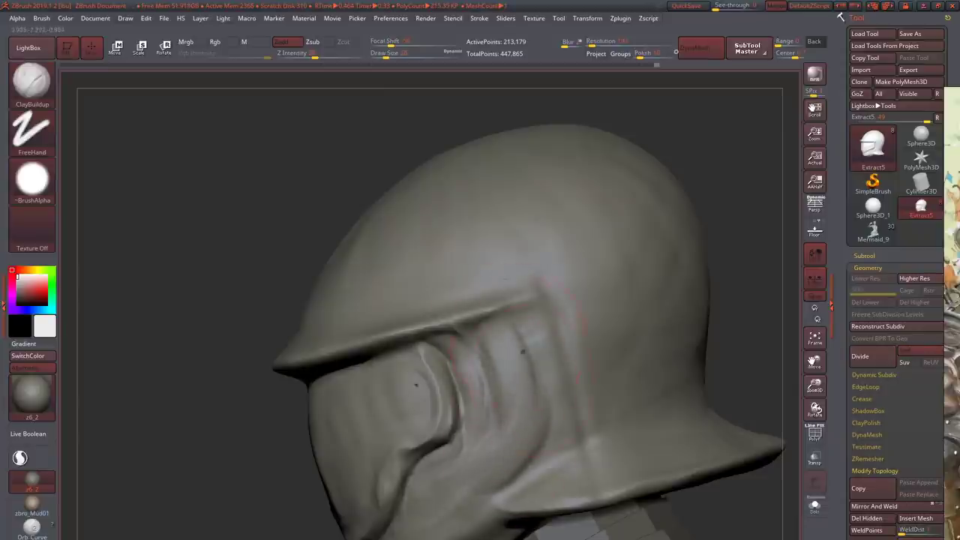
{"action": "left_click_drag", "start_coordinate": [495, 339], "coordinate": [496, 373]}
{"action": "mouse_move", "coordinate": [521, 308]}
{"action": "left_mouse_down"}
{"action": "mouse_move", "coordinate": [528, 344]}
{"action": "mouse_move", "coordinate": [500, 406]}
{"action": "left_mouse_up"}
- Carve a crease down the side panel behind the new ridges with DamStandard
{"action": "key", "text": "b"}
{"action": "key", "text": "d"}
{"action": "key", "text": "s"}
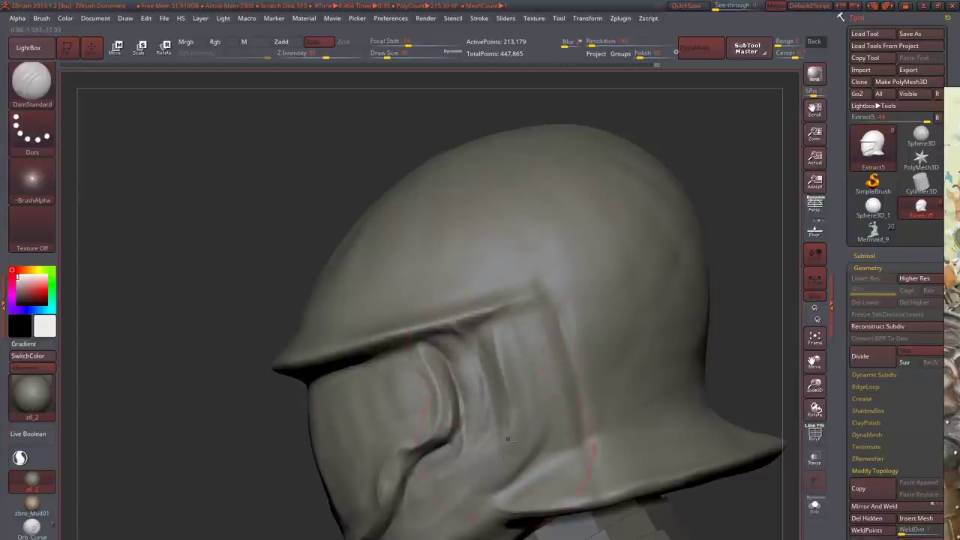
{"action": "left_click_drag", "start_coordinate": [735, 187], "coordinate": [698, 191]}
{"action": "left_click_drag", "start_coordinate": [735, 300], "coordinate": [734, 264], "text": "alt"}
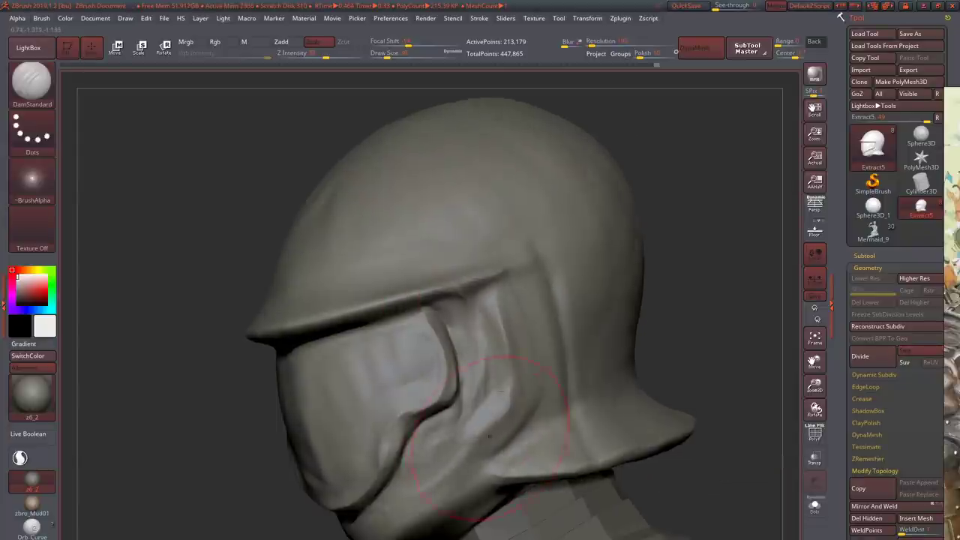
- Fill out the lower end of the ridge with ClayBuildup and sharpen the crease beside it with DamStandard
{"action": "key", "text": "b"}
{"action": "key", "text": "c"}
{"action": "key", "text": "b"}
{"action": "left_click_drag", "start_coordinate": [743, 315], "coordinate": [762, 319]}
{"action": "key", "text": "b"}
{"action": "key", "text": "d"}
{"action": "key", "text": "s"}
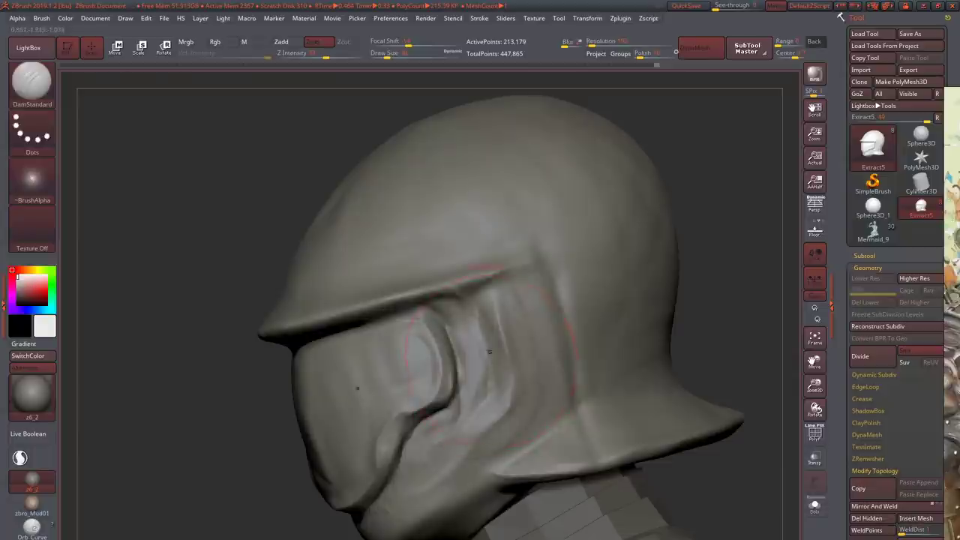
{"action": "left_click_drag", "start_coordinate": [486, 299], "coordinate": [491, 374]}
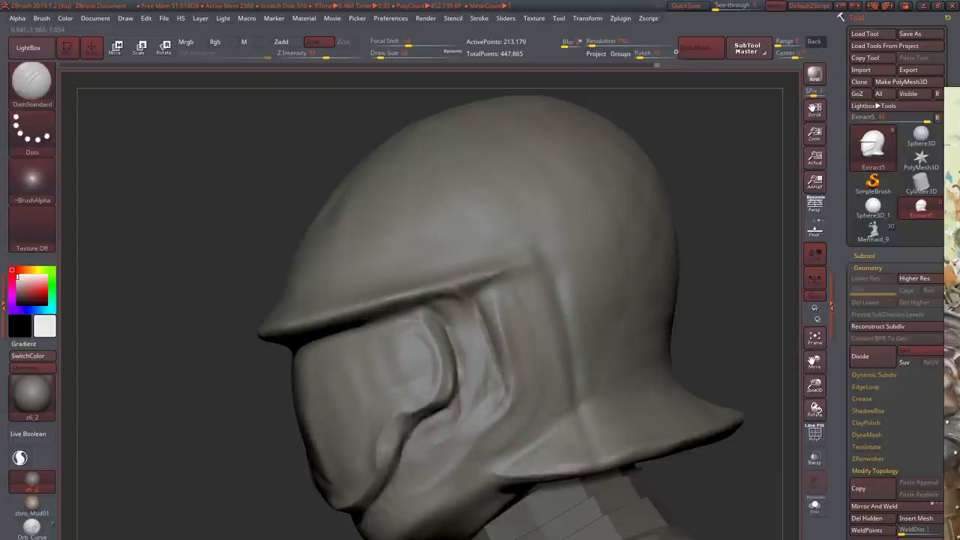
- Build up the lower cheek between the ridge and the neck flange with ClayBuildup to form a rounded guard
{"action": "left_click_drag", "start_coordinate": [739, 315], "coordinate": [742, 283], "text": "alt"}
{"action": "key", "text": "b"}
{"action": "key", "text": "c"}
{"action": "key", "text": "b"}
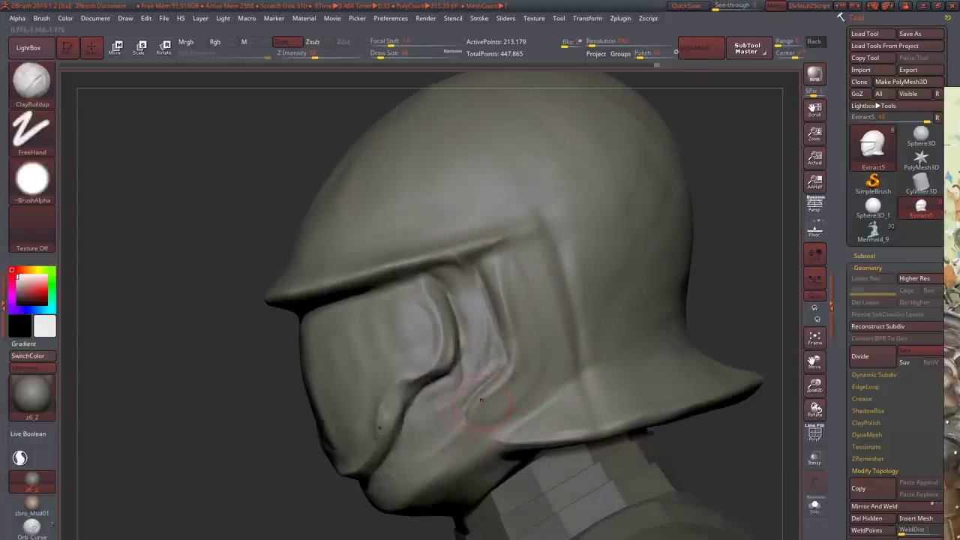
{"action": "mouse_move", "coordinate": [503, 412]}
{"action": "right_mouse_down"}
{"action": "mouse_move", "coordinate": [472, 396]}
{"action": "mouse_move", "coordinate": [439, 396]}
{"action": "mouse_move", "coordinate": [450, 397]}
{"action": "right_mouse_up"}
{"action": "left_click_drag", "start_coordinate": [739, 336], "coordinate": [649, 424]}
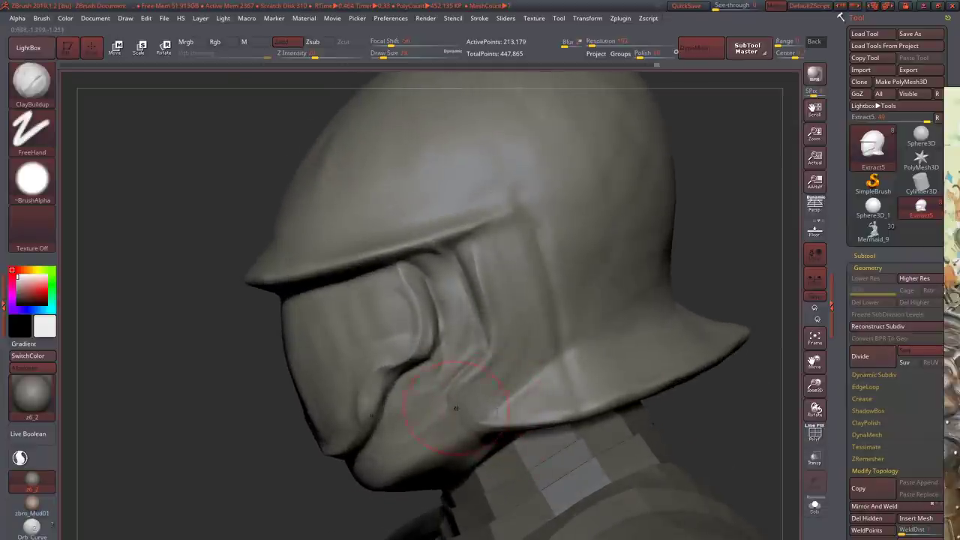
- Carve the curved front edge of the cheek guard down to the flange corner with DamStandard
{"action": "key", "text": "b"}
{"action": "key", "text": "d"}
{"action": "key", "text": "s"}
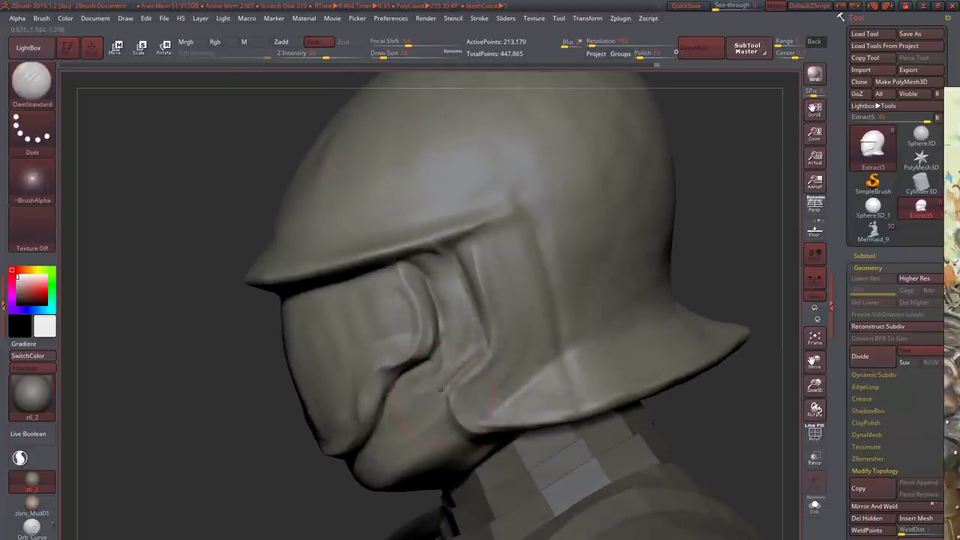
{"action": "mouse_move", "coordinate": [452, 411]}
{"action": "right_mouse_down", "text": "ctrl"}
{"action": "mouse_move", "coordinate": [450, 450]}
{"action": "mouse_move", "coordinate": [427, 420]}
{"action": "mouse_move", "coordinate": [330, 375]}
{"action": "mouse_move", "coordinate": [371, 366]}
{"action": "mouse_move", "coordinate": [383, 352]}
{"action": "mouse_move", "coordinate": [506, 374]}
{"action": "mouse_move", "coordinate": [450, 354]}
{"action": "right_mouse_up", "text": "ctrl"}
- Reshape the folds and the cheek guard's front edge beside the visor with the Move brush
{"action": "key", "text": "b"}
{"action": "key", "text": "c"}
{"action": "key", "text": "b"}
{"action": "key", "text": "b"}
{"action": "key", "text": "m"}
{"action": "key", "text": "v"}
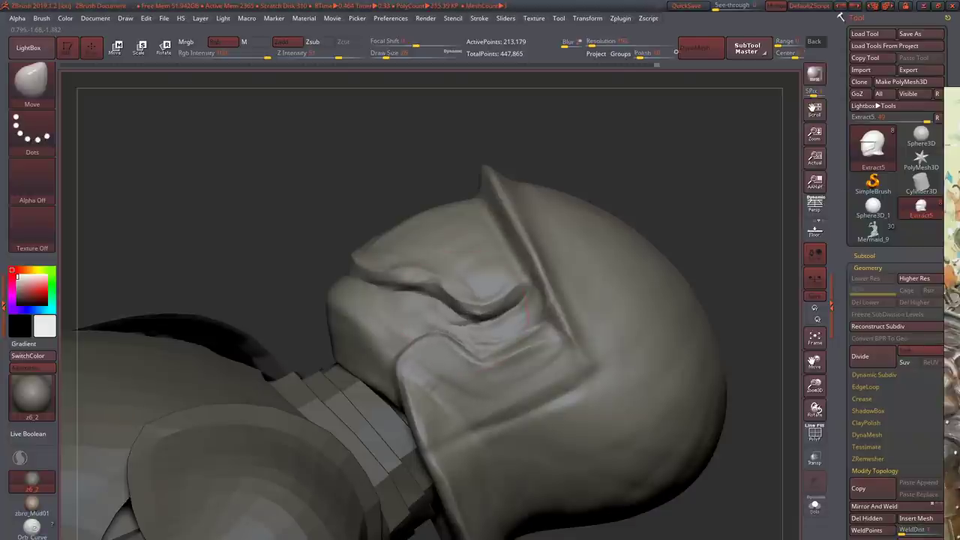
{"action": "mouse_move", "coordinate": [526, 308]}
{"action": "right_mouse_down"}
{"action": "mouse_move", "coordinate": [490, 348]}
{"action": "mouse_move", "coordinate": [428, 330]}
{"action": "mouse_move", "coordinate": [420, 339]}
{"action": "mouse_move", "coordinate": [412, 353]}
{"action": "mouse_move", "coordinate": [450, 350]}
{"action": "mouse_move", "coordinate": [443, 375]}
{"action": "mouse_move", "coordinate": [483, 412]}
{"action": "mouse_move", "coordinate": [493, 382]}
{"action": "mouse_move", "coordinate": [529, 347]}
{"action": "mouse_move", "coordinate": [480, 375]}
{"action": "mouse_move", "coordinate": [420, 360]}
{"action": "mouse_move", "coordinate": [461, 396]}
{"action": "mouse_move", "coordinate": [465, 428]}
{"action": "mouse_move", "coordinate": [444, 462]}
{"action": "right_mouse_up"}
- Carve the cheek guard's edge up to the brow corner with DamStandard and build up the adjoining surface with ClayBuildup
{"action": "key", "text": "b"}
{"action": "key", "text": "d"}
{"action": "key", "text": "s"}
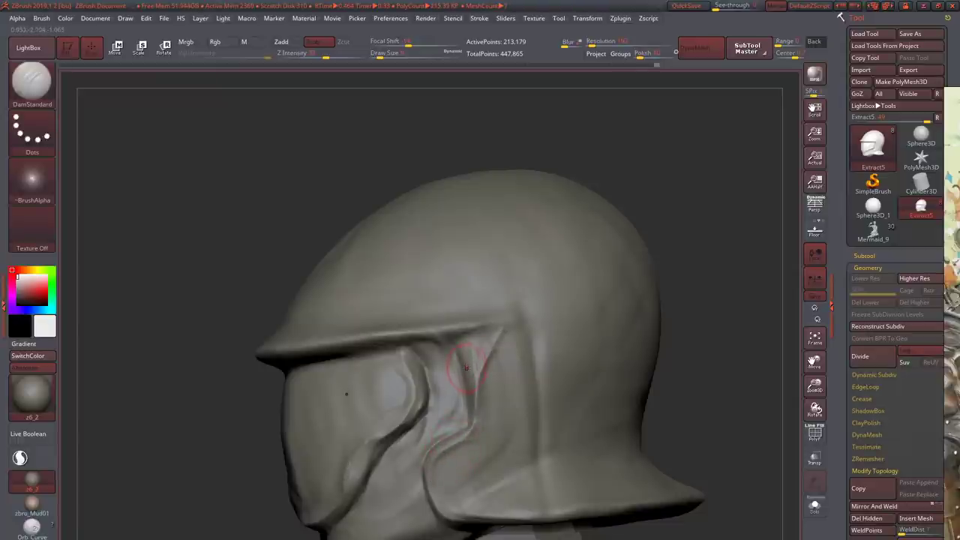
{"action": "right_click_drag", "start_coordinate": [466, 368], "coordinate": [448, 342]}
{"action": "mouse_move", "coordinate": [478, 406]}
{"action": "right_mouse_down"}
{"action": "mouse_move", "coordinate": [485, 344]}
{"action": "mouse_move", "coordinate": [390, 337]}
{"action": "mouse_move", "coordinate": [472, 411]}
{"action": "mouse_move", "coordinate": [465, 348]}
{"action": "right_mouse_up"}
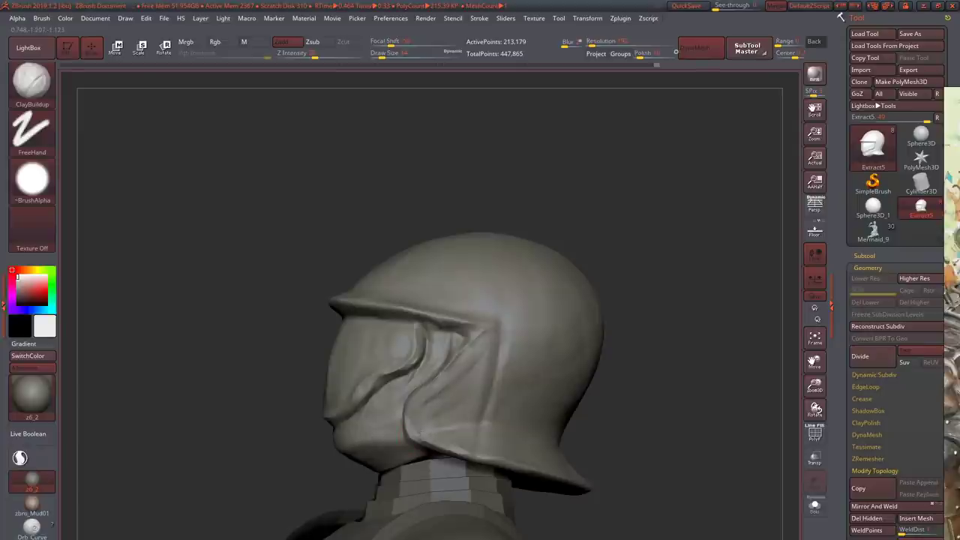
{"action": "right_click_drag", "start_coordinate": [471, 332], "coordinate": [463, 381]}
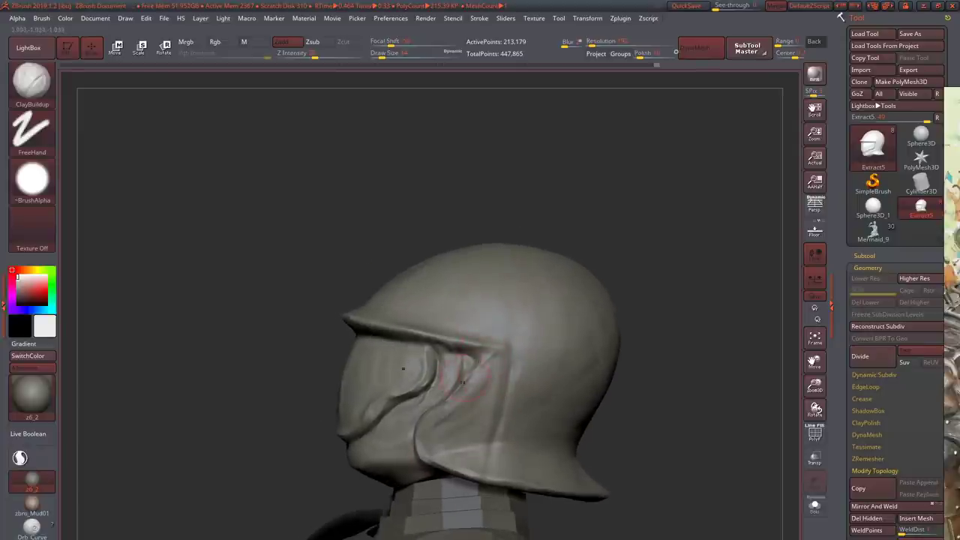
{"action": "mouse_move", "coordinate": [472, 416]}
{"action": "right_mouse_down"}
{"action": "mouse_move", "coordinate": [480, 405]}
{"action": "mouse_move", "coordinate": [465, 420]}
{"action": "mouse_move", "coordinate": [451, 414]}
{"action": "mouse_move", "coordinate": [466, 392]}
{"action": "mouse_move", "coordinate": [476, 412]}
{"action": "right_mouse_up"}
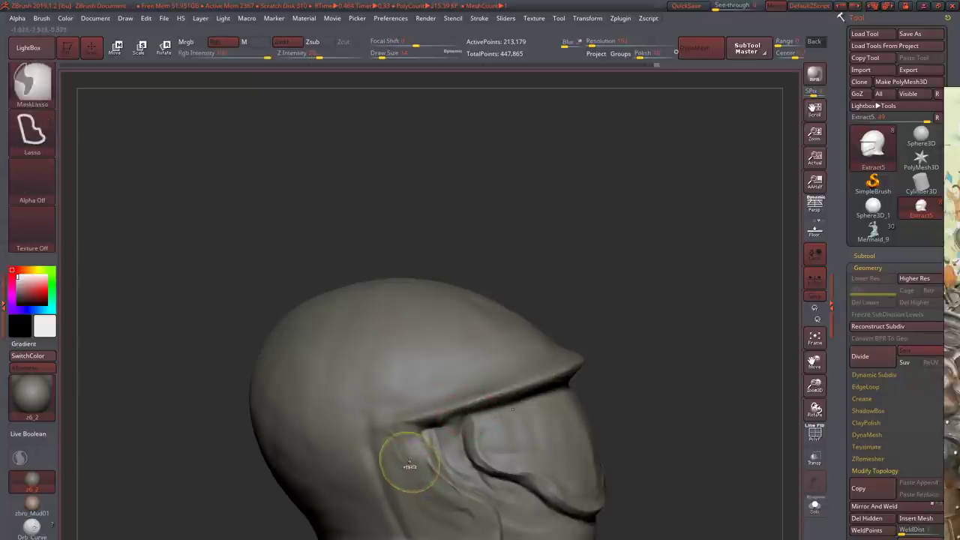
- Build up a raised hinge block at the brow's outer end, above the cheek guard, with ClayBuildup
{"action": "right_click_drag", "start_coordinate": [407, 457], "coordinate": [427, 426]}
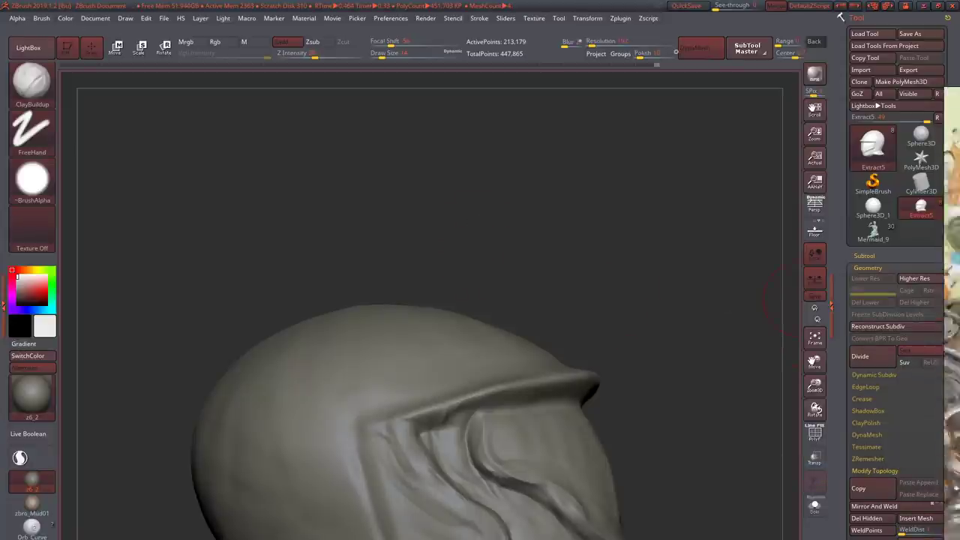
{"action": "mouse_move", "coordinate": [473, 317]}
{"action": "right_mouse_down"}
{"action": "mouse_move", "coordinate": [488, 408]}
{"action": "mouse_move", "coordinate": [480, 436]}
{"action": "mouse_move", "coordinate": [414, 418]}
{"action": "right_mouse_up"}
{"action": "mouse_move", "coordinate": [407, 395]}
{"action": "left_mouse_down"}
{"action": "mouse_move", "coordinate": [411, 403]}
{"action": "mouse_move", "coordinate": [433, 375]}
{"action": "left_mouse_up"}
{"action": "right_click_drag", "start_coordinate": [433, 375], "coordinate": [480, 409]}
{"action": "right_click_drag", "start_coordinate": [614, 388], "coordinate": [418, 346]}
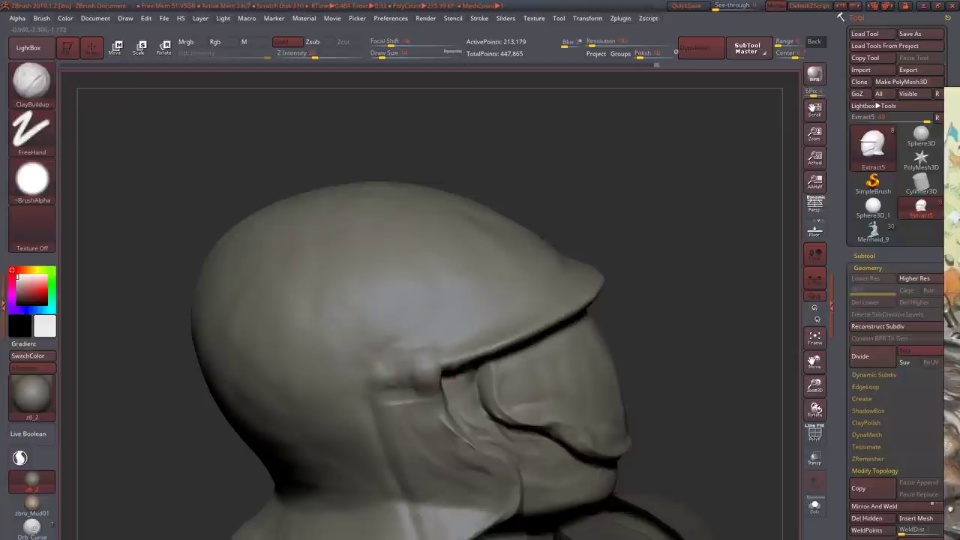
{"action": "right_click_drag", "start_coordinate": [417, 330], "coordinate": [401, 367]}
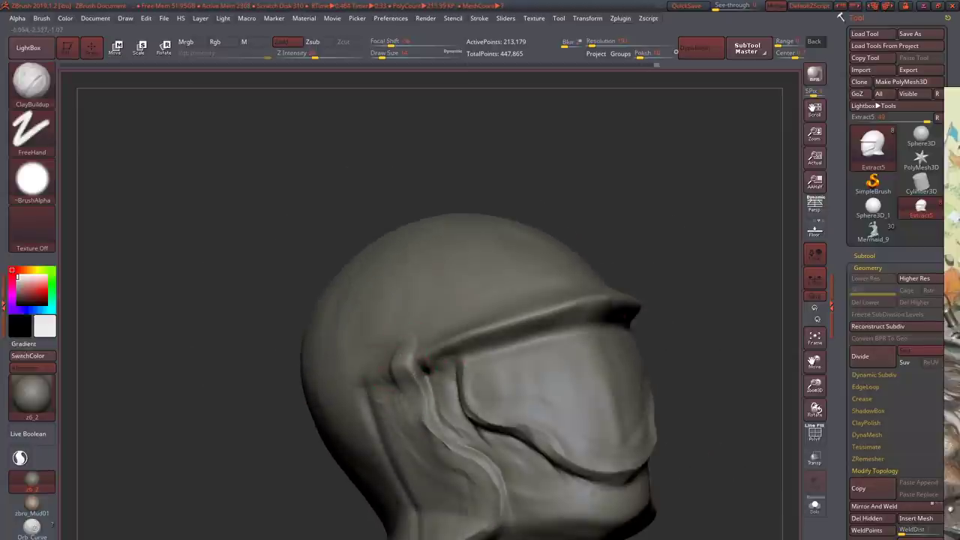
- Carve the hinge block's outline and the seam behind the cheek guard with DamStandard
{"action": "mouse_move", "coordinate": [435, 449]}
{"action": "right_mouse_down"}
{"action": "mouse_move", "coordinate": [420, 456]}
{"action": "mouse_move", "coordinate": [429, 425]}
{"action": "mouse_move", "coordinate": [642, 444]}
{"action": "mouse_move", "coordinate": [623, 450]}
{"action": "mouse_move", "coordinate": [622, 390]}
{"action": "mouse_move", "coordinate": [566, 341]}
{"action": "mouse_move", "coordinate": [471, 385]}
{"action": "mouse_move", "coordinate": [505, 375]}
{"action": "mouse_move", "coordinate": [558, 459]}
{"action": "mouse_move", "coordinate": [522, 396]}
{"action": "right_mouse_up"}
{"action": "key", "text": "b"}
{"action": "key", "text": "d"}
{"action": "key", "text": "s"}
{"action": "key", "text": "bracketleft"}
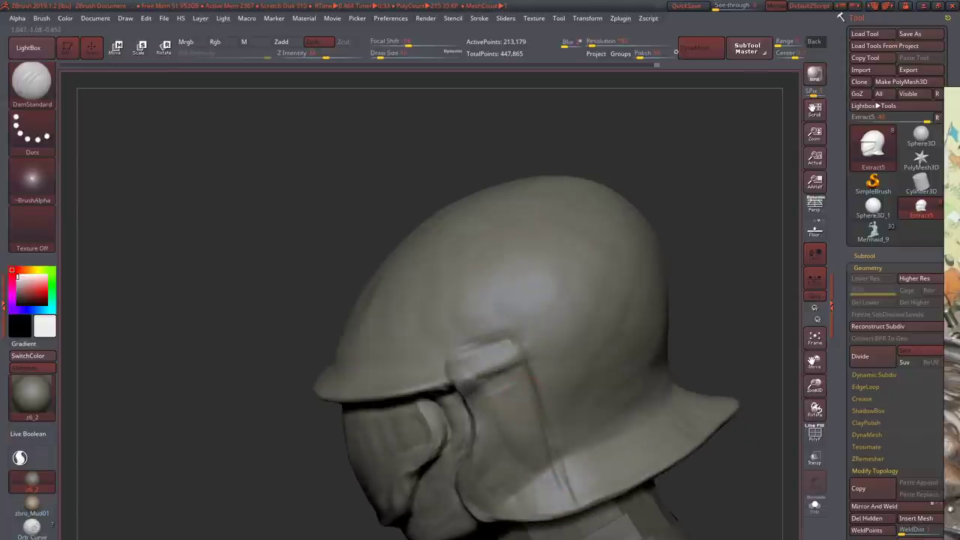
- Fill out the hinge block with ClayBuildup and adjust its shape with the Move brush
{"action": "mouse_move", "coordinate": [475, 357]}
{"action": "right_mouse_down"}
{"action": "mouse_move", "coordinate": [456, 351]}
{"action": "mouse_move", "coordinate": [472, 352]}
{"action": "mouse_move", "coordinate": [495, 463]}
{"action": "mouse_move", "coordinate": [505, 416]}
{"action": "mouse_move", "coordinate": [522, 457]}
{"action": "mouse_move", "coordinate": [545, 445]}
{"action": "mouse_move", "coordinate": [494, 430]}
{"action": "mouse_move", "coordinate": [453, 447]}
{"action": "mouse_move", "coordinate": [466, 432]}
{"action": "mouse_move", "coordinate": [459, 428]}
{"action": "mouse_move", "coordinate": [433, 473]}
{"action": "mouse_move", "coordinate": [347, 416]}
{"action": "mouse_move", "coordinate": [341, 397]}
{"action": "right_mouse_up"}
{"action": "key", "text": "b"}
{"action": "key", "text": "c"}
{"action": "key", "text": "b"}
{"action": "key", "text": "b"}
{"action": "key", "text": "m"}
{"action": "key", "text": "v"}
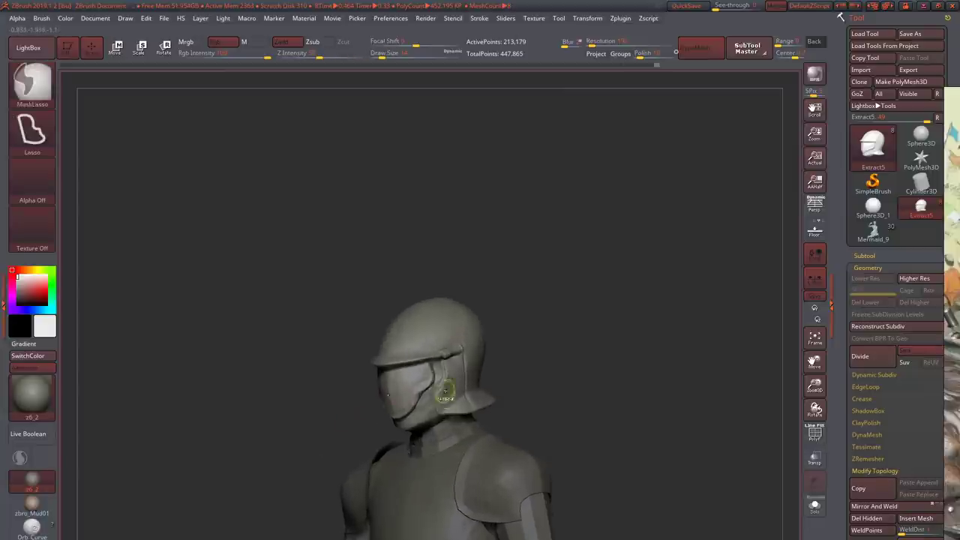
- Deepen the curved groove along the cheek guard's front edge from the hinge block to the flange with DamStandard
{"action": "mouse_move", "coordinate": [420, 332]}
{"action": "right_mouse_down", "text": "ctrl"}
{"action": "mouse_move", "coordinate": [439, 440]}
{"action": "mouse_move", "coordinate": [433, 283]}
{"action": "right_mouse_up", "text": "ctrl"}
{"action": "key", "text": "b"}
{"action": "key", "text": "d"}
{"action": "key", "text": "s"}
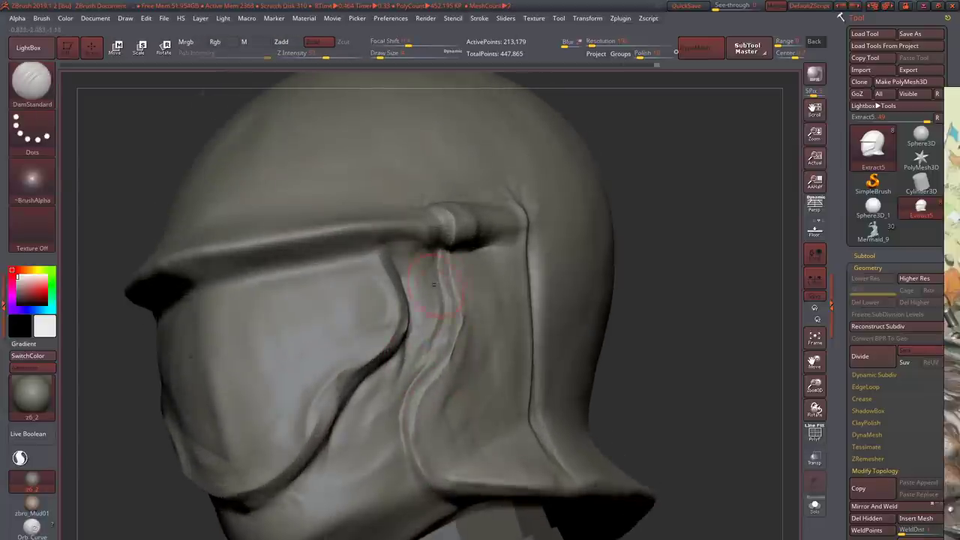
{"action": "left_click_drag", "start_coordinate": [445, 285], "coordinate": [401, 455]}
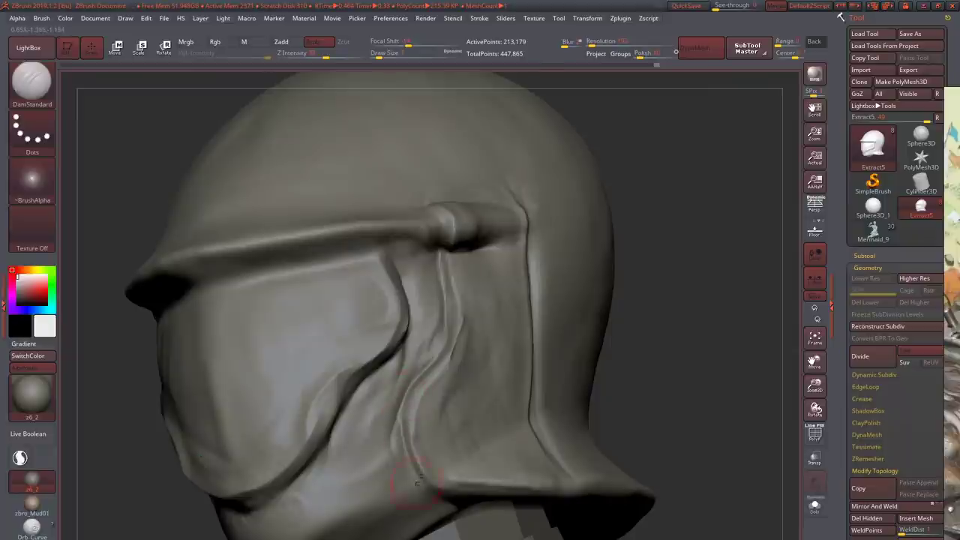
- Adjust the lower edge of the neck flange with the Move brush
{"action": "right_click_drag", "start_coordinate": [417, 484], "coordinate": [423, 509], "text": "ctrl"}
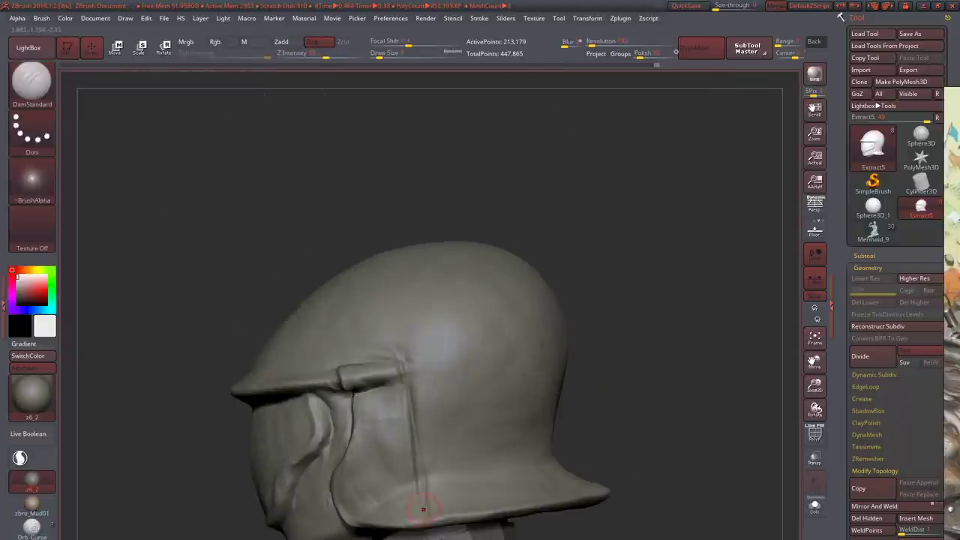
{"action": "key", "text": "b"}
{"action": "key", "text": "m"}
{"action": "key", "text": "v"}
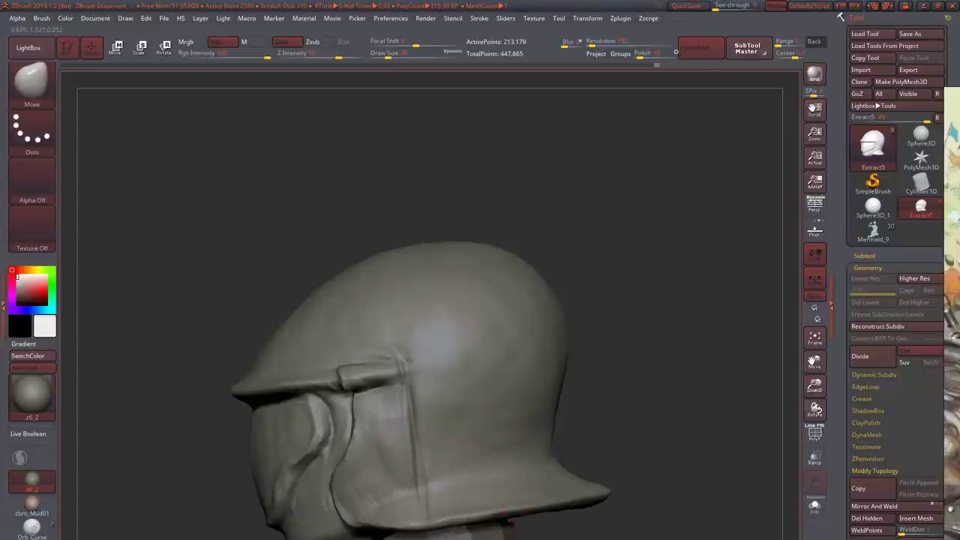
{"action": "right_click_drag", "start_coordinate": [451, 462], "coordinate": [440, 451]}
- Build up the rear of the helmet above the neck flange with ClayBuildup
{"action": "key", "text": "b"}
{"action": "key", "text": "c"}
{"action": "key", "text": "b"}
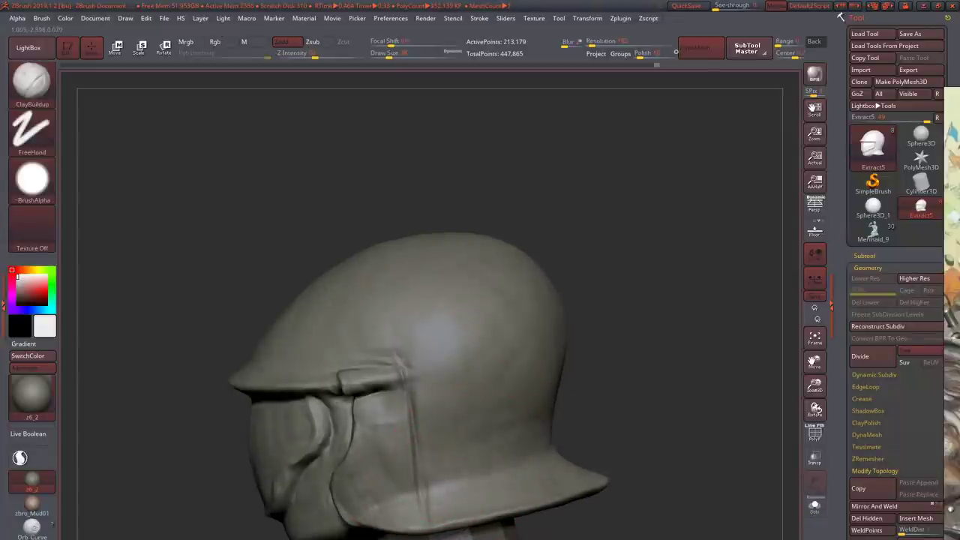
{"action": "right_click_drag", "start_coordinate": [517, 413], "coordinate": [504, 321]}
{"action": "right_click_drag", "start_coordinate": [574, 431], "coordinate": [645, 428]}
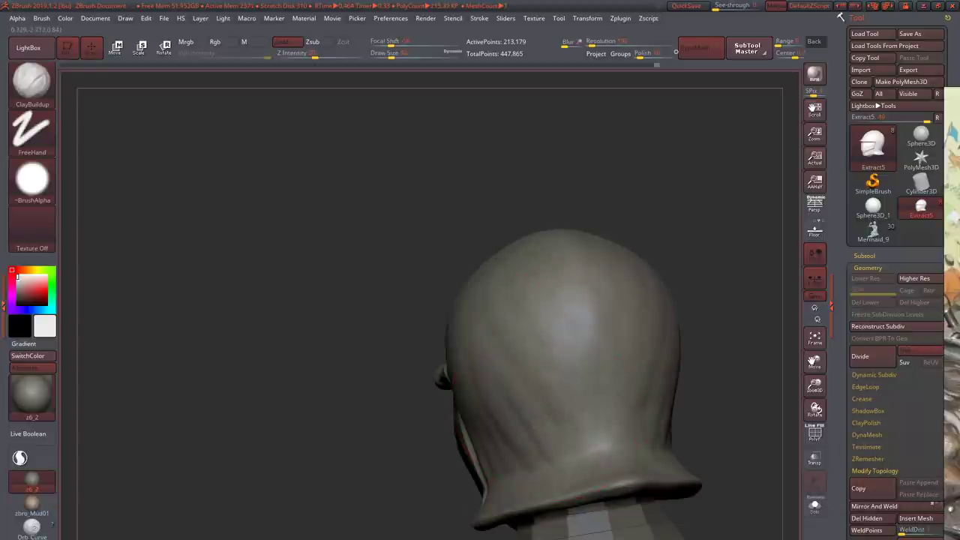
{"action": "mouse_move", "coordinate": [505, 338]}
{"action": "right_mouse_down"}
{"action": "mouse_move", "coordinate": [427, 352]}
{"action": "mouse_move", "coordinate": [431, 314]}
{"action": "right_mouse_up"}
{"action": "mouse_move", "coordinate": [424, 286]}
{"action": "left_mouse_down"}
{"action": "mouse_move", "coordinate": [390, 338]}
{"action": "mouse_move", "coordinate": [420, 360]}
{"action": "mouse_move", "coordinate": [367, 398]}
{"action": "mouse_move", "coordinate": [405, 386]}
{"action": "mouse_move", "coordinate": [353, 390]}
{"action": "mouse_move", "coordinate": [378, 397]}
{"action": "left_mouse_up"}
- Refine the helmet's side silhouette around the cheek guard and neck flange with the Move brush
{"action": "key", "text": "b"}
{"action": "key", "text": "m"}
{"action": "key", "text": "v"}
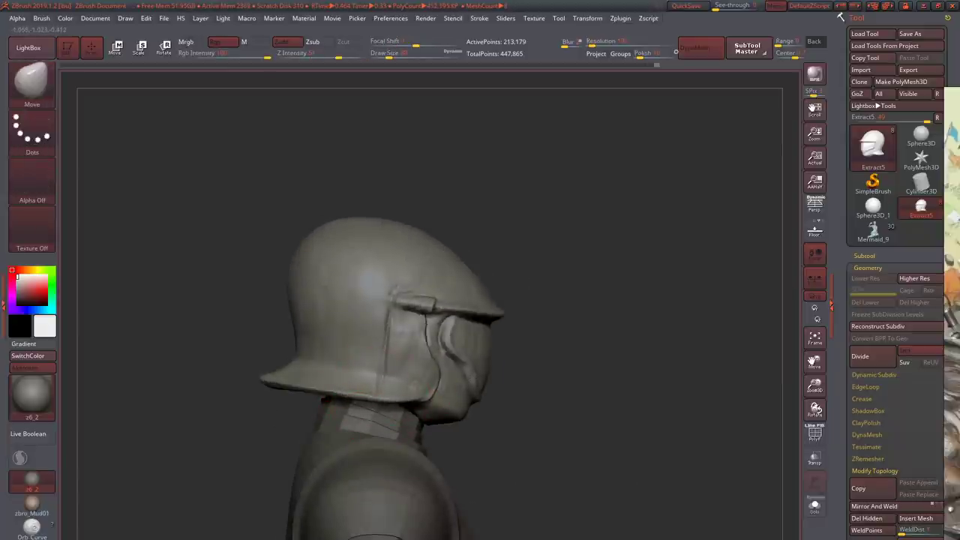
{"action": "mouse_move", "coordinate": [525, 300]}
{"action": "left_mouse_down"}
{"action": "mouse_move", "coordinate": [480, 315]}
{"action": "mouse_move", "coordinate": [393, 375]}
{"action": "mouse_move", "coordinate": [429, 407]}
{"action": "mouse_move", "coordinate": [428, 386]}
{"action": "mouse_move", "coordinate": [441, 400]}
{"action": "mouse_move", "coordinate": [418, 358]}
{"action": "mouse_move", "coordinate": [376, 321]}
{"action": "mouse_move", "coordinate": [342, 271]}
{"action": "mouse_move", "coordinate": [407, 285]}
{"action": "mouse_move", "coordinate": [359, 289]}
{"action": "mouse_move", "coordinate": [385, 319]}
{"action": "mouse_move", "coordinate": [400, 363]}
{"action": "mouse_move", "coordinate": [398, 327]}
{"action": "mouse_move", "coordinate": [424, 460]}
{"action": "mouse_move", "coordinate": [396, 439]}
{"action": "mouse_move", "coordinate": [420, 412]}
{"action": "mouse_move", "coordinate": [450, 451]}
{"action": "mouse_move", "coordinate": [455, 396]}
{"action": "mouse_move", "coordinate": [396, 346]}
{"action": "mouse_move", "coordinate": [428, 418]}
{"action": "mouse_move", "coordinate": [420, 450]}
{"action": "mouse_move", "coordinate": [445, 432]}
{"action": "mouse_move", "coordinate": [447, 443]}
{"action": "mouse_move", "coordinate": [428, 439]}
{"action": "left_mouse_up"}
- Build up the jaw and chin below the visor using the ClayBuildup and Standard brushes
{"action": "key", "text": "b"}
{"action": "key", "text": "c"}
{"action": "key", "text": "b"}
{"action": "key", "text": "b"}
{"action": "key", "text": "s"}
{"action": "key", "text": "t"}
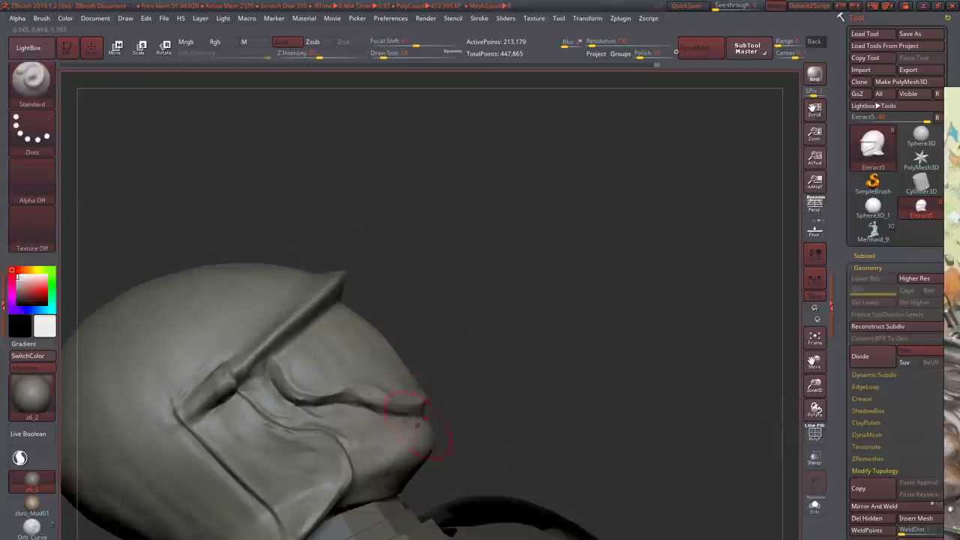
{"action": "key", "text": "b"}
{"action": "key", "text": "c"}
{"action": "key", "text": "b"}
{"action": "mouse_move", "coordinate": [357, 489]}
{"action": "left_mouse_down"}
{"action": "mouse_move", "coordinate": [394, 477]}
{"action": "mouse_move", "coordinate": [353, 493]}
{"action": "mouse_move", "coordinate": [394, 498]}
{"action": "mouse_move", "coordinate": [383, 473]}
{"action": "mouse_move", "coordinate": [416, 460]}
{"action": "mouse_move", "coordinate": [394, 468]}
{"action": "mouse_move", "coordinate": [443, 412]}
{"action": "mouse_move", "coordinate": [378, 359]}
{"action": "mouse_move", "coordinate": [420, 352]}
{"action": "mouse_move", "coordinate": [435, 375]}
{"action": "mouse_move", "coordinate": [420, 367]}
{"action": "mouse_move", "coordinate": [451, 376]}
{"action": "mouse_move", "coordinate": [468, 351]}
{"action": "left_mouse_up"}
- Refine the jaw and cheek guard with Move and ClayBuildup, and sharpen their seams with DamStandard
{"action": "key", "text": "b"}
{"action": "key", "text": "m"}
{"action": "key", "text": "v"}
{"action": "key", "text": "b"}
{"action": "key", "text": "c"}
{"action": "key", "text": "b"}
{"action": "key", "text": "b"}
{"action": "key", "text": "d"}
{"action": "key", "text": "s"}
- Even out the strip between the cheek guard and visor using hPolish and ClayBuildup
{"action": "key", "text": "b"}
{"action": "key", "text": "h"}
{"action": "key", "text": "p"}
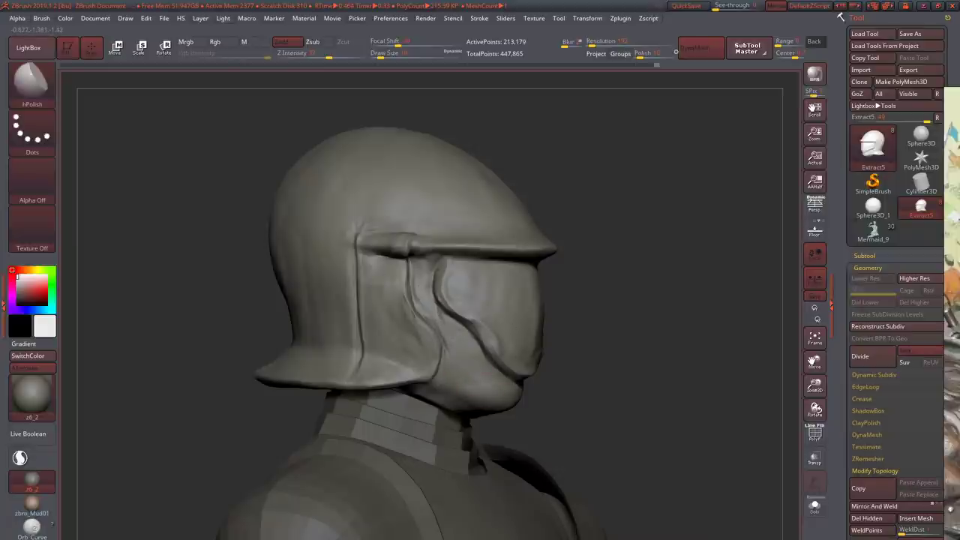
{"action": "key", "text": "b"}
{"action": "key", "text": "c"}
{"action": "key", "text": "b"}
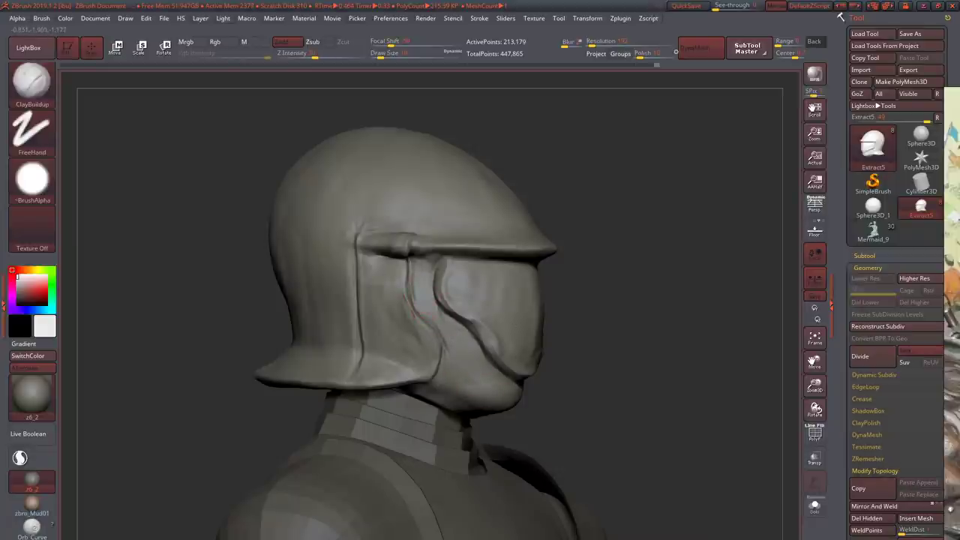
{"action": "key", "text": "b"}
{"action": "key", "text": "h"}
{"action": "key", "text": "p"}
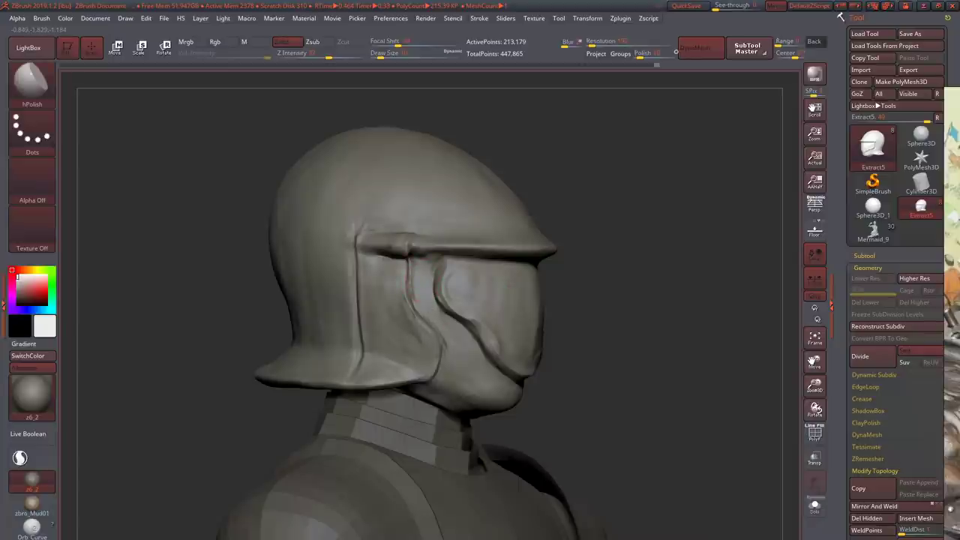
- Flatten the visor and jaw surfaces into cleaner planes with hPolish
{"action": "right_click_drag", "start_coordinate": [465, 371], "coordinate": [473, 340]}
{"action": "right_click_drag", "start_coordinate": [474, 411], "coordinate": [494, 405]}
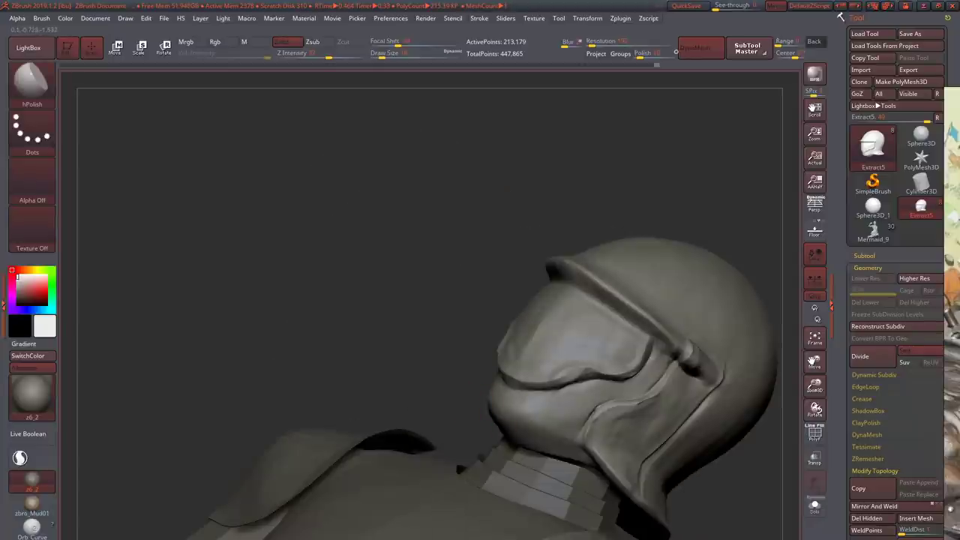
{"action": "right_click_drag", "start_coordinate": [555, 410], "coordinate": [519, 418]}
{"action": "mouse_move", "coordinate": [474, 438]}
{"action": "right_mouse_down"}
{"action": "mouse_move", "coordinate": [510, 420]}
{"action": "mouse_move", "coordinate": [469, 393]}
{"action": "mouse_move", "coordinate": [452, 367]}
{"action": "mouse_move", "coordinate": [503, 372]}
{"action": "mouse_move", "coordinate": [495, 405]}
{"action": "right_mouse_up"}
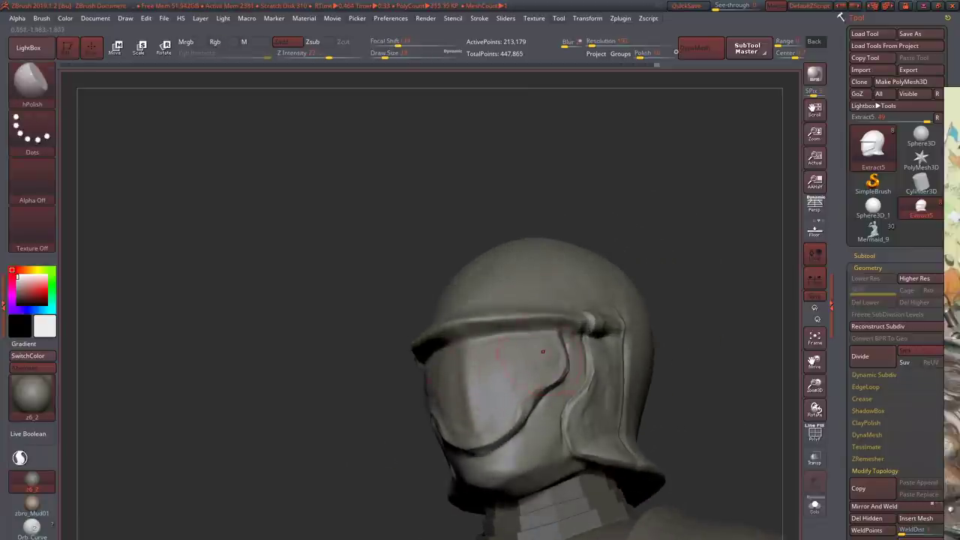
{"action": "right_click_drag", "start_coordinate": [443, 424], "coordinate": [461, 426]}
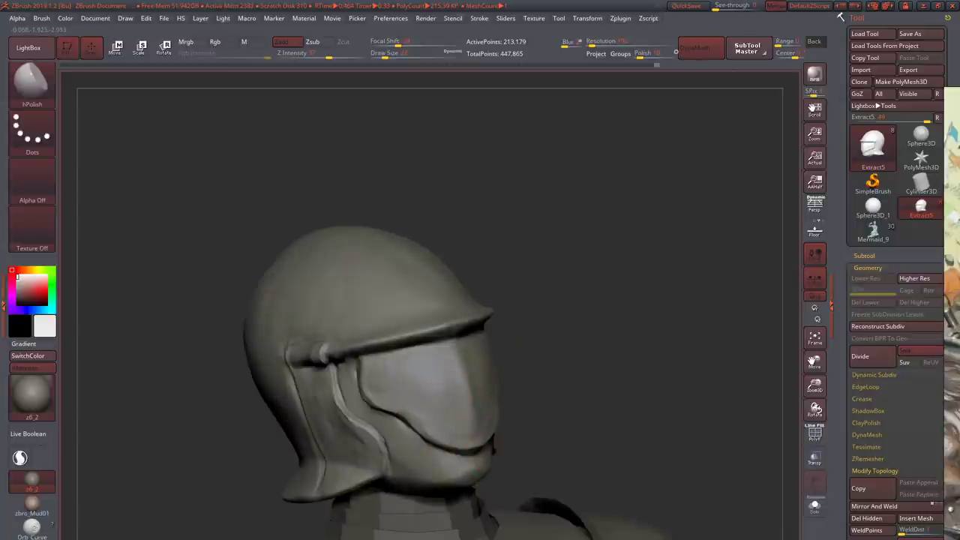
- Flatten the cheek guard panel beneath the hinge block with hPolish
{"action": "right_click_drag", "start_coordinate": [381, 377], "coordinate": [497, 409]}
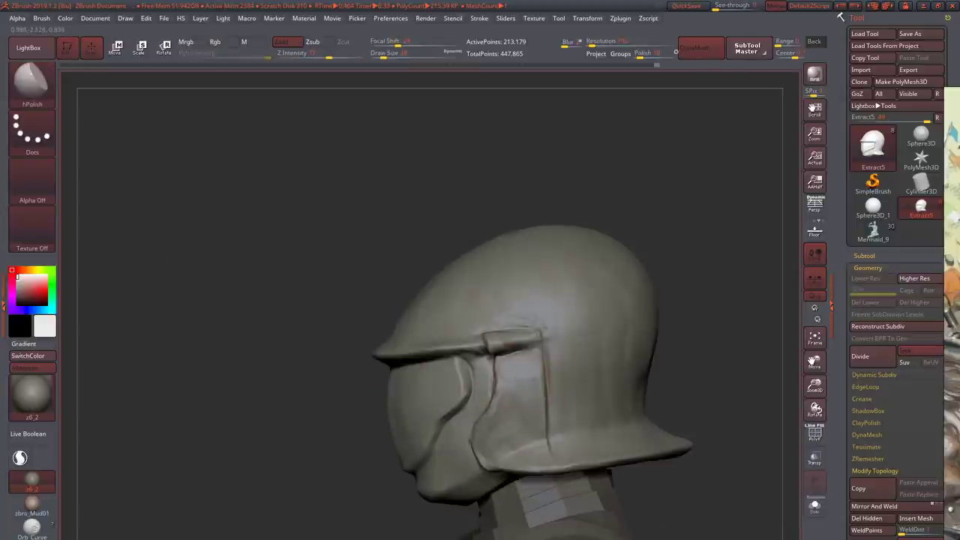
{"action": "left_click_drag", "start_coordinate": [538, 440], "coordinate": [513, 447]}
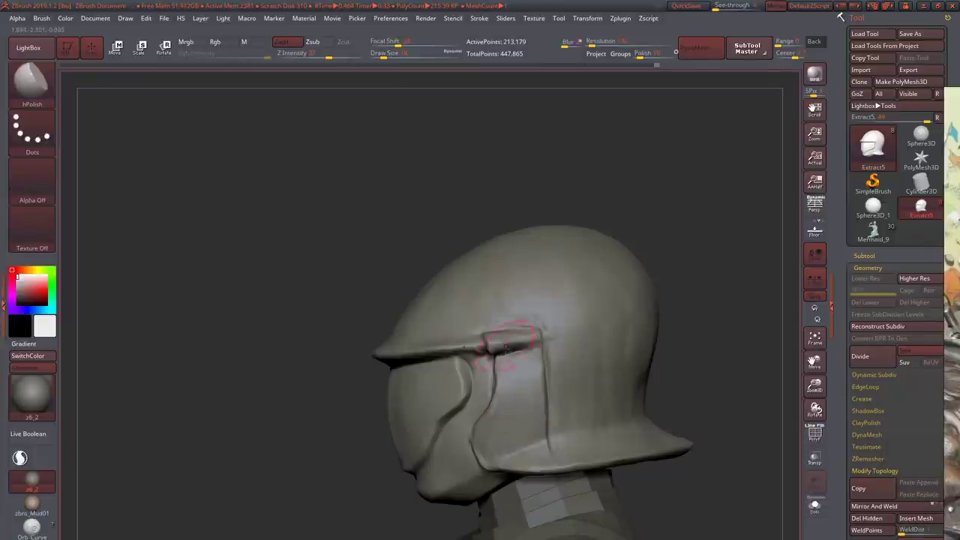
- Adjust the junction of the brow and hinge block with the Move brush and build it up with ClayBuildup
{"action": "right_click_drag", "start_coordinate": [507, 342], "coordinate": [495, 353]}
{"action": "key", "text": "b"}
{"action": "key", "text": "m"}
{"action": "key", "text": "v"}
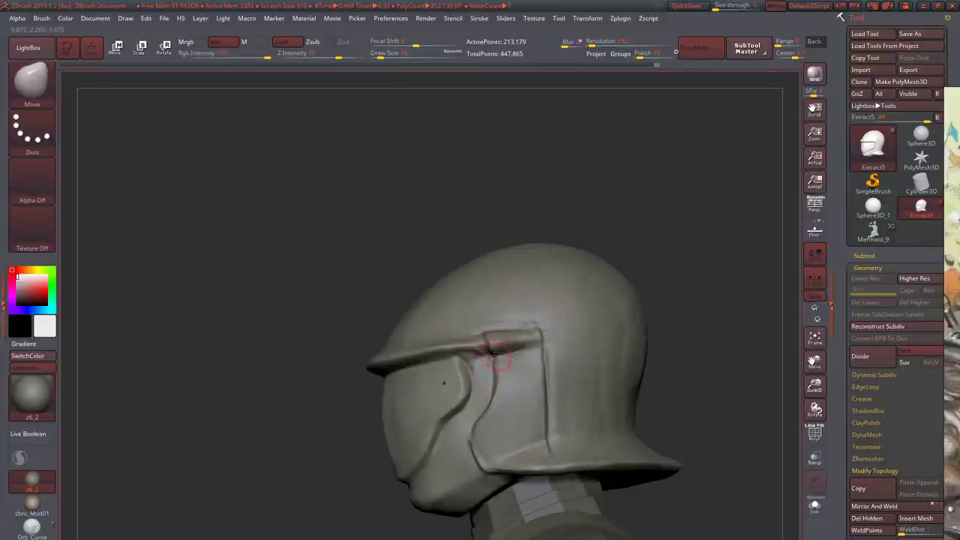
{"action": "key", "text": "b"}
{"action": "key", "text": "c"}
{"action": "key", "text": "b"}
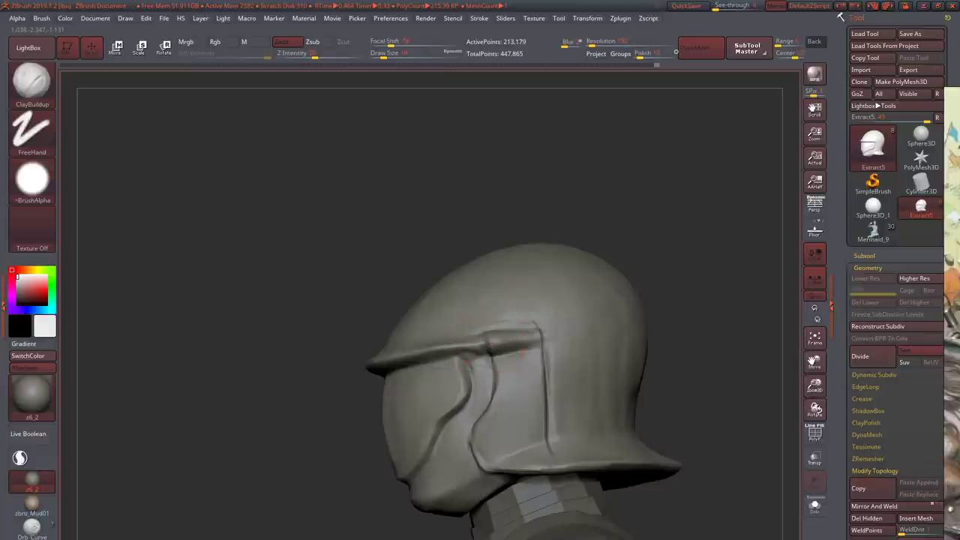
{"action": "right_click_drag", "start_coordinate": [499, 347], "coordinate": [529, 334]}
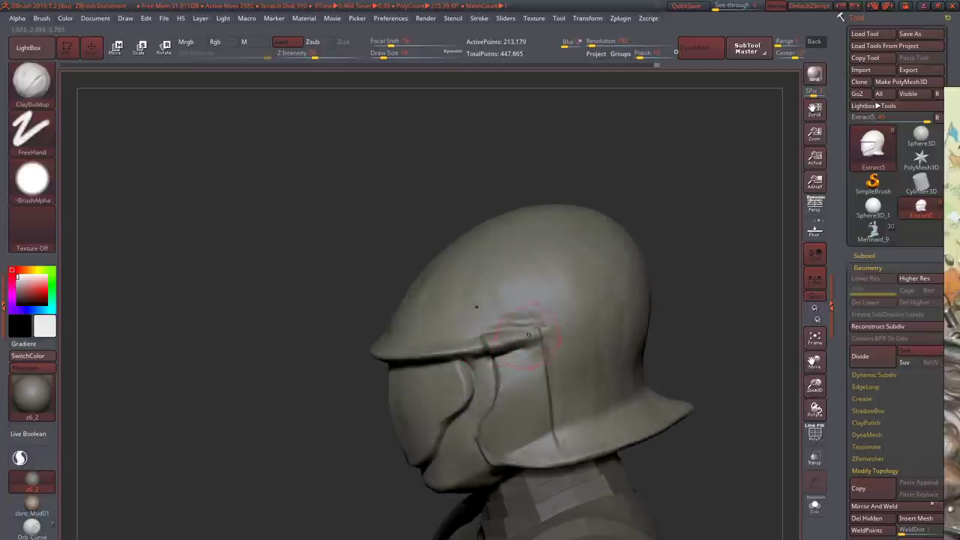
- Refine the hinge block and the brow's end by alternating between the Move and ClayBuildup brushes
{"action": "mouse_move", "coordinate": [472, 348]}
{"action": "right_mouse_down"}
{"action": "mouse_move", "coordinate": [488, 338]}
{"action": "mouse_move", "coordinate": [517, 387]}
{"action": "mouse_move", "coordinate": [507, 353]}
{"action": "mouse_move", "coordinate": [570, 368]}
{"action": "mouse_move", "coordinate": [515, 366]}
{"action": "mouse_move", "coordinate": [540, 361]}
{"action": "mouse_move", "coordinate": [502, 387]}
{"action": "mouse_move", "coordinate": [547, 382]}
{"action": "mouse_move", "coordinate": [545, 367]}
{"action": "mouse_move", "coordinate": [514, 377]}
{"action": "mouse_move", "coordinate": [525, 390]}
{"action": "mouse_move", "coordinate": [463, 366]}
{"action": "right_mouse_up"}
{"action": "key", "text": "b"}
{"action": "key", "text": "m"}
{"action": "key", "text": "v"}
{"action": "key", "text": "b"}
{"action": "key", "text": "c"}
{"action": "key", "text": "b"}
{"action": "key", "text": "b"}
{"action": "key", "text": "m"}
{"action": "key", "text": "v"}
{"action": "key", "text": "b"}
{"action": "key", "text": "c"}
{"action": "key", "text": "b"}
{"action": "key", "text": "b"}
{"action": "key", "text": "m"}
{"action": "key", "text": "v"}
{"action": "key", "text": "b"}
{"action": "key", "text": "c"}
{"action": "key", "text": "b"}
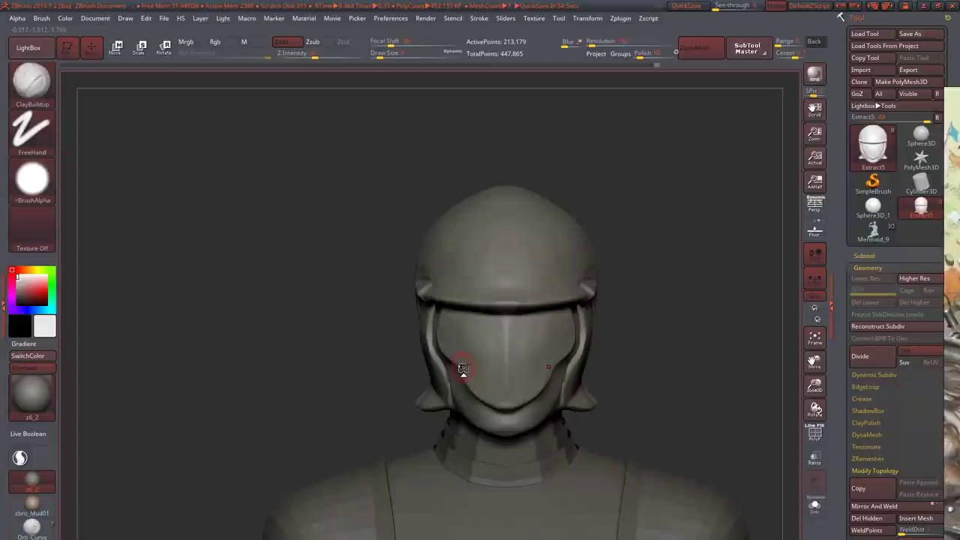
- Smooth the top surface of the hinge block into the surrounding helmet shell
{"action": "right_click_drag", "start_coordinate": [463, 367], "coordinate": [510, 307]}
{"action": "right_click_drag", "start_coordinate": [420, 352], "coordinate": [407, 342]}
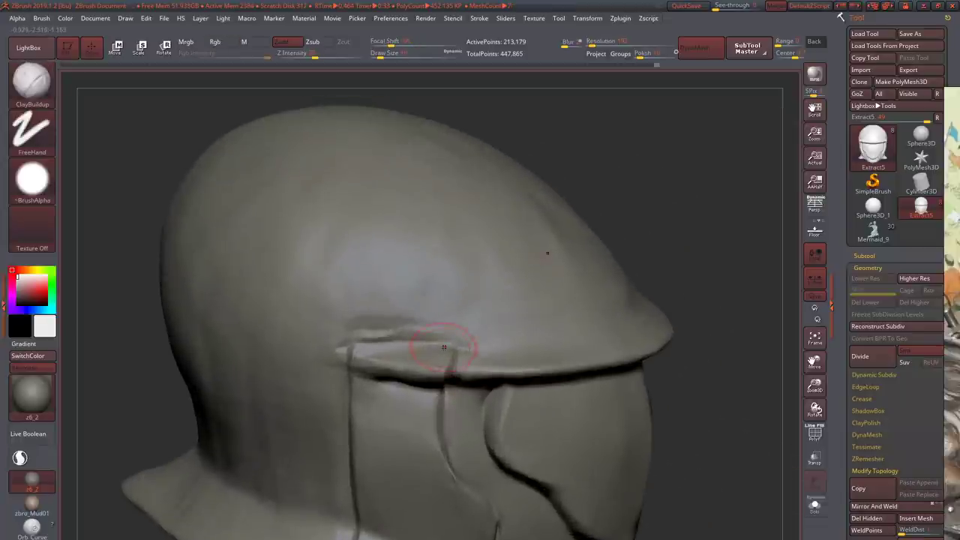
{"action": "mouse_move", "coordinate": [420, 348]}
{"action": "left_mouse_down", "text": "shift"}
{"action": "mouse_move", "coordinate": [435, 352]}
{"action": "mouse_move", "coordinate": [383, 341]}
{"action": "mouse_move", "coordinate": [367, 350]}
{"action": "mouse_move", "coordinate": [390, 345]}
{"action": "mouse_move", "coordinate": [386, 337]}
{"action": "left_mouse_up", "text": "shift"}
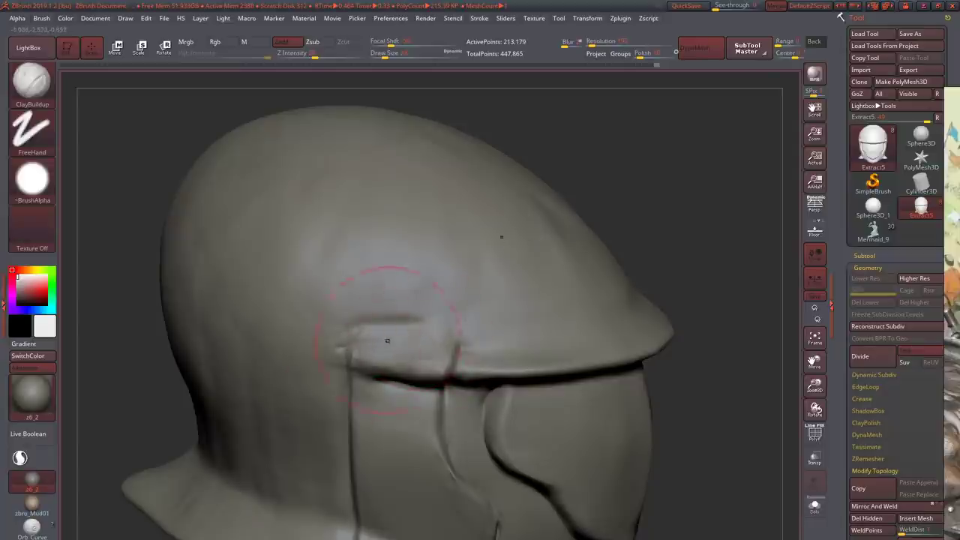
- Recarve the hinge block's edges with DamStandard and raise its surface with ClayBuildup
{"action": "mouse_move", "coordinate": [385, 336]}
{"action": "right_mouse_down"}
{"action": "mouse_move", "coordinate": [397, 369]}
{"action": "mouse_move", "coordinate": [407, 343]}
{"action": "mouse_move", "coordinate": [428, 343]}
{"action": "mouse_move", "coordinate": [414, 367]}
{"action": "mouse_move", "coordinate": [403, 363]}
{"action": "mouse_move", "coordinate": [429, 337]}
{"action": "mouse_move", "coordinate": [426, 363]}
{"action": "right_mouse_up"}
{"action": "key", "text": "b"}
{"action": "key", "text": "d"}
{"action": "key", "text": "s"}
{"action": "key", "text": "b"}
{"action": "key", "text": "c"}
{"action": "key", "text": "b"}
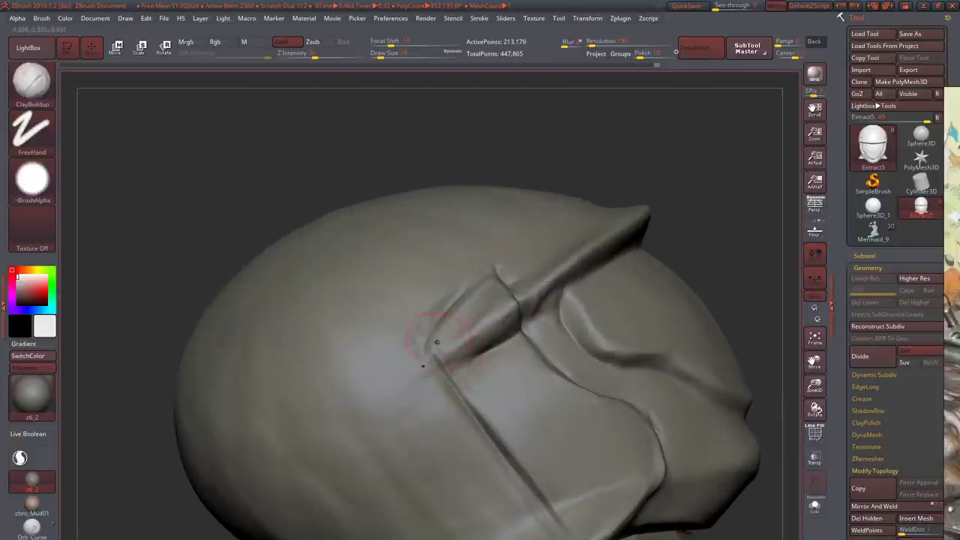
- Build up the shell around the hinge block's rear corner and the top of the cheek seam with ClayBuildup
{"action": "mouse_move", "coordinate": [461, 393]}
{"action": "right_mouse_down"}
{"action": "mouse_move", "coordinate": [444, 341]}
{"action": "mouse_move", "coordinate": [488, 326]}
{"action": "mouse_move", "coordinate": [443, 319]}
{"action": "right_mouse_up"}
{"action": "key", "text": "b"}
{"action": "key", "text": "o"}
{"action": "key", "text": "c"}
{"action": "key", "text": "b"}
{"action": "key", "text": "c"}
{"action": "key", "text": "b"}
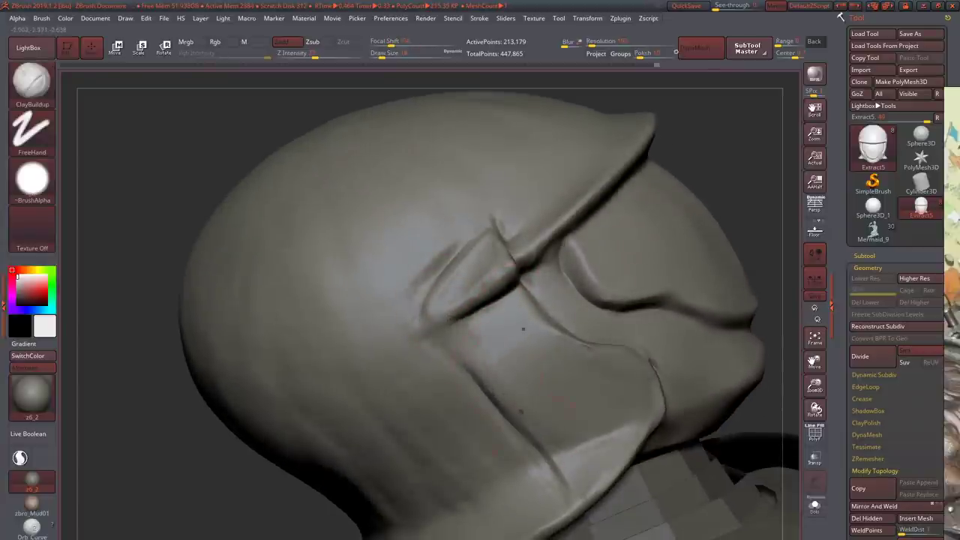
- Build up the upper face of the brow brim into a wide band with ClayBuildup
{"action": "key", "text": "f"}
{"action": "mouse_move", "coordinate": [496, 315]}
{"action": "right_mouse_down"}
{"action": "mouse_move", "coordinate": [443, 315]}
{"action": "mouse_move", "coordinate": [478, 289]}
{"action": "mouse_move", "coordinate": [555, 328]}
{"action": "mouse_move", "coordinate": [500, 332]}
{"action": "mouse_move", "coordinate": [510, 356]}
{"action": "mouse_move", "coordinate": [538, 307]}
{"action": "mouse_move", "coordinate": [500, 484]}
{"action": "right_mouse_up"}
{"action": "key", "text": "ctrl"}
{"action": "key", "text": "b"}
{"action": "key", "text": "c"}
{"action": "key", "text": "b"}
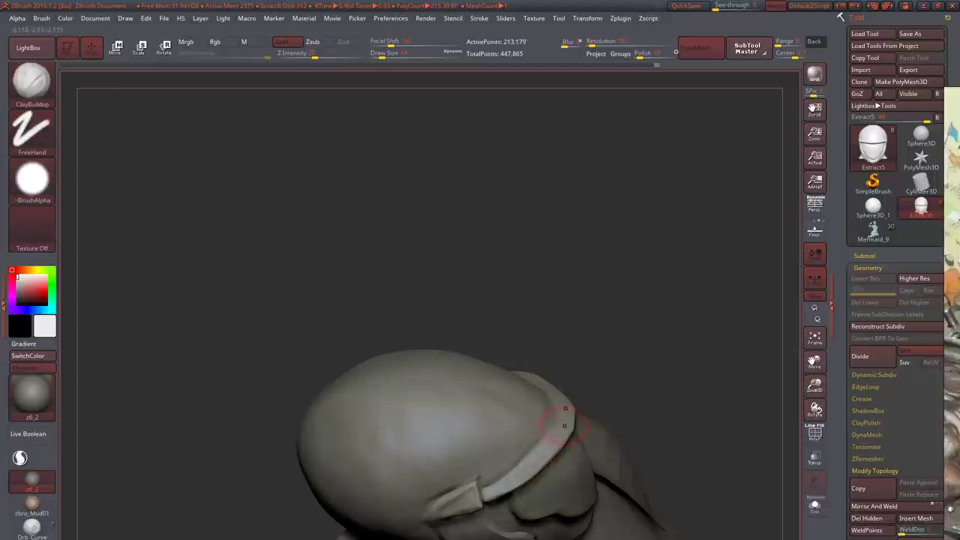
- Thicken the brow brim with the Inflat brush
{"action": "key", "text": "b"}
{"action": "key", "text": "i"}
{"action": "key", "text": "n"}
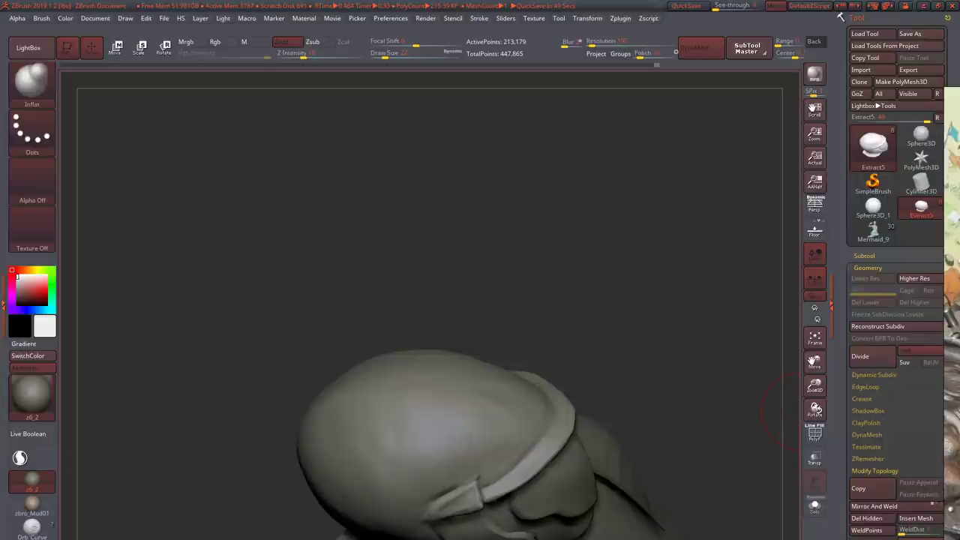
- Make the shoulder guards active and adjust their shape with the Move brush
{"action": "mouse_move", "coordinate": [537, 409]}
{"action": "left_mouse_down"}
{"action": "mouse_move", "coordinate": [493, 320]}
{"action": "mouse_move", "coordinate": [502, 303]}
{"action": "mouse_move", "coordinate": [424, 366]}
{"action": "mouse_move", "coordinate": [511, 323]}
{"action": "mouse_move", "coordinate": [601, 322]}
{"action": "mouse_move", "coordinate": [525, 343]}
{"action": "mouse_move", "coordinate": [522, 309]}
{"action": "mouse_move", "coordinate": [387, 362]}
{"action": "mouse_move", "coordinate": [393, 314]}
{"action": "mouse_move", "coordinate": [300, 193]}
{"action": "mouse_move", "coordinate": [404, 296]}
{"action": "mouse_move", "coordinate": [420, 285]}
{"action": "mouse_move", "coordinate": [405, 270]}
{"action": "mouse_move", "coordinate": [397, 277]}
{"action": "left_mouse_up"}
{"action": "left_click", "coordinate": [441, 351], "text": "alt"}
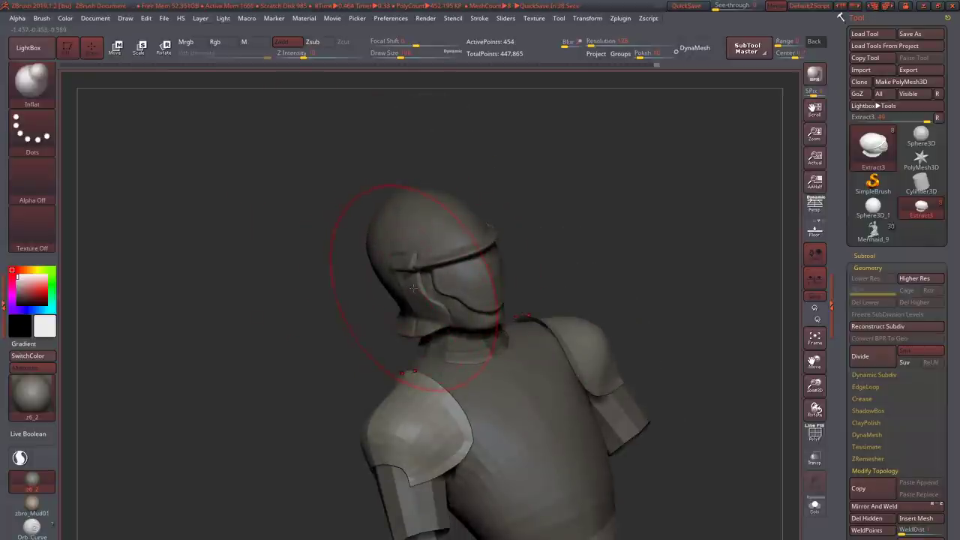
{"action": "mouse_move", "coordinate": [410, 272]}
{"action": "left_mouse_down"}
{"action": "mouse_move", "coordinate": [465, 279]}
{"action": "mouse_move", "coordinate": [483, 300]}
{"action": "mouse_move", "coordinate": [460, 257]}
{"action": "mouse_move", "coordinate": [463, 286]}
{"action": "mouse_move", "coordinate": [572, 315]}
{"action": "mouse_move", "coordinate": [611, 271]}
{"action": "mouse_move", "coordinate": [428, 244]}
{"action": "mouse_move", "coordinate": [438, 291]}
{"action": "mouse_move", "coordinate": [466, 270]}
{"action": "left_mouse_up"}
{"action": "left_click", "coordinate": [612, 271], "text": "alt"}
{"action": "key", "text": "b"}
{"action": "key", "text": "m"}
{"action": "key", "text": "v"}
{"action": "mouse_move", "coordinate": [459, 277]}
{"action": "right_mouse_down"}
{"action": "mouse_move", "coordinate": [439, 339]}
{"action": "mouse_move", "coordinate": [488, 285]}
{"action": "mouse_move", "coordinate": [567, 424]}
{"action": "mouse_move", "coordinate": [457, 426]}
{"action": "mouse_move", "coordinate": [466, 338]}
{"action": "right_mouse_up"}
{"action": "key", "text": "b"}
{"action": "key", "text": "c"}
{"action": "key", "text": "b"}
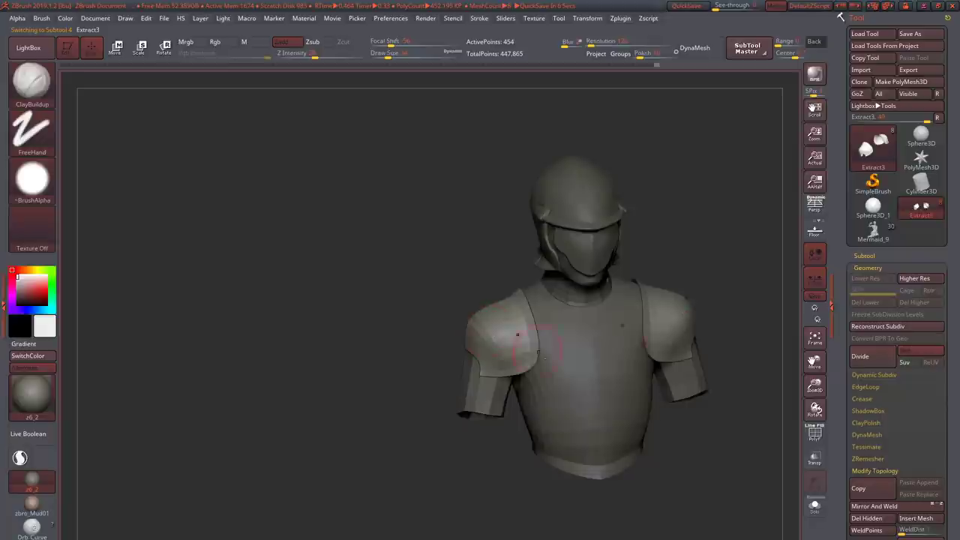
- Switch the active part from the shoulder guards back to the helmet
{"action": "left_click", "coordinate": [546, 300], "text": "alt"}
{"action": "right_click_drag", "start_coordinate": [555, 288], "coordinate": [545, 255]}
{"action": "left_click", "coordinate": [525, 277], "text": "alt"}
{"action": "right_click_drag", "start_coordinate": [568, 289], "coordinate": [543, 234]}
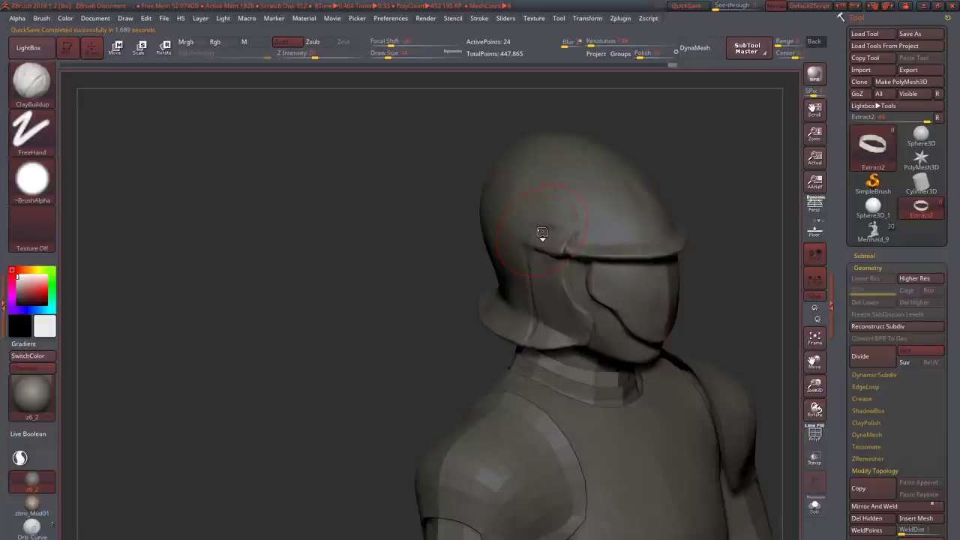
{"action": "right_click_drag", "start_coordinate": [541, 233], "coordinate": [642, 380]}
{"action": "mouse_move", "coordinate": [608, 330]}
{"action": "left_mouse_down"}
{"action": "mouse_move", "coordinate": [567, 278]}
{"action": "mouse_move", "coordinate": [593, 301]}
{"action": "mouse_move", "coordinate": [578, 285]}
{"action": "mouse_move", "coordinate": [548, 282]}
{"action": "mouse_move", "coordinate": [593, 289]}
{"action": "mouse_move", "coordinate": [578, 306]}
{"action": "mouse_move", "coordinate": [628, 304]}
{"action": "mouse_move", "coordinate": [600, 319]}
{"action": "left_mouse_up"}
{"action": "left_click", "coordinate": [582, 292], "text": "alt"}
- Sharpen the edges around the brim and hinge block with DamStandard, adjusting them with Move and ClayBuildup
{"action": "key", "text": "b"}
{"action": "key", "text": "d"}
{"action": "key", "text": "s"}
{"action": "key", "text": "b"}
{"action": "key", "text": "m"}
{"action": "key", "text": "v"}
{"action": "key", "text": "b"}
{"action": "key", "text": "d"}
{"action": "key", "text": "s"}
{"action": "key", "text": "b"}
{"action": "key", "text": "c"}
{"action": "key", "text": "b"}
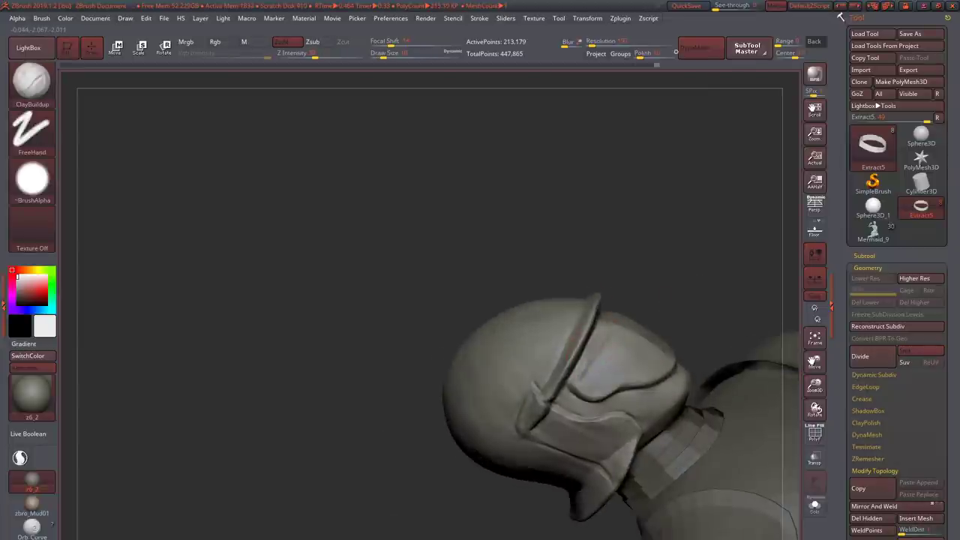
- Sculpt the helmet's cheek guard with ClayBuildup and define its creases around the hinge block with DamStandard
{"action": "left_click_drag", "start_coordinate": [612, 360], "coordinate": [642, 348]}
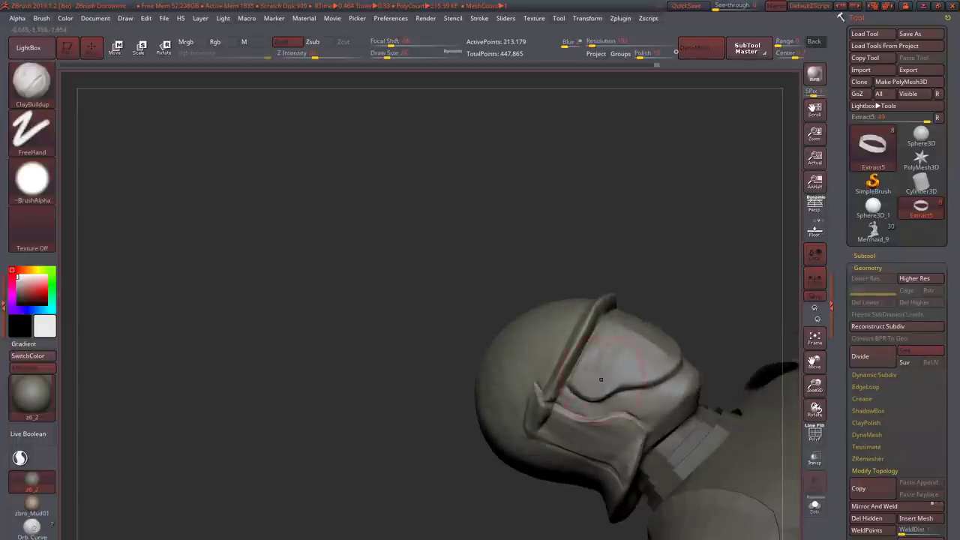
{"action": "mouse_move", "coordinate": [601, 379]}
{"action": "right_mouse_down"}
{"action": "mouse_move", "coordinate": [679, 365]}
{"action": "mouse_move", "coordinate": [649, 381]}
{"action": "right_mouse_up"}
{"action": "key", "text": "b"}
{"action": "key", "text": "d"}
{"action": "key", "text": "s"}
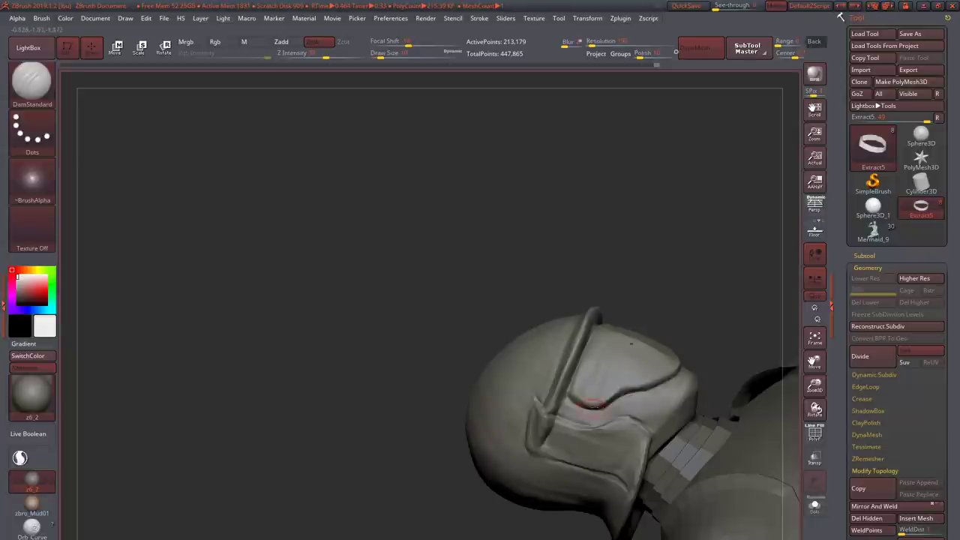
{"action": "mouse_move", "coordinate": [589, 428]}
{"action": "right_mouse_down"}
{"action": "mouse_move", "coordinate": [629, 405]}
{"action": "mouse_move", "coordinate": [567, 338]}
{"action": "mouse_move", "coordinate": [577, 373]}
{"action": "mouse_move", "coordinate": [626, 432]}
{"action": "mouse_move", "coordinate": [605, 422]}
{"action": "mouse_move", "coordinate": [623, 449]}
{"action": "right_mouse_up"}
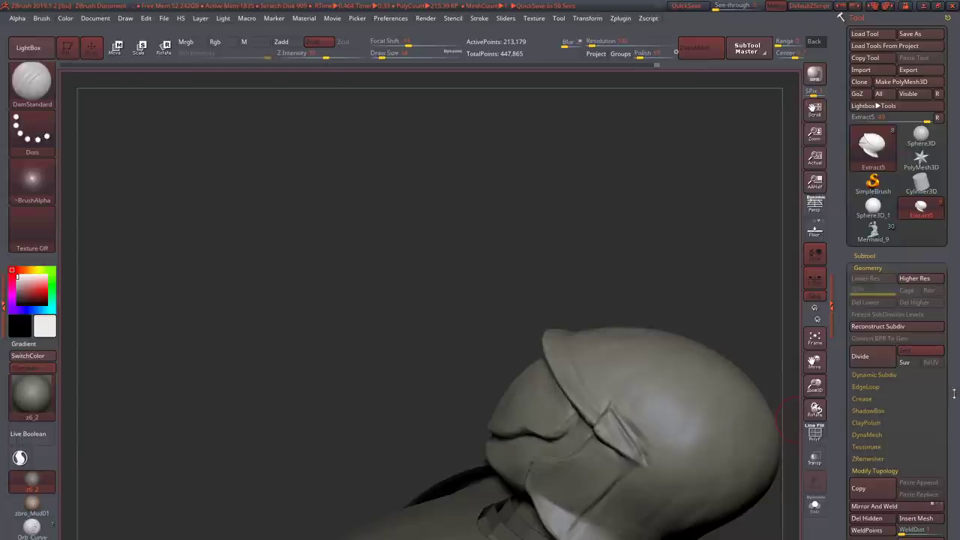
{"action": "mouse_move", "coordinate": [780, 330]}
{"action": "left_mouse_down"}
{"action": "mouse_move", "coordinate": [518, 350]}
{"action": "mouse_move", "coordinate": [536, 390]}
{"action": "left_mouse_up"}
{"action": "left_click_drag", "start_coordinate": [606, 363], "coordinate": [553, 400]}
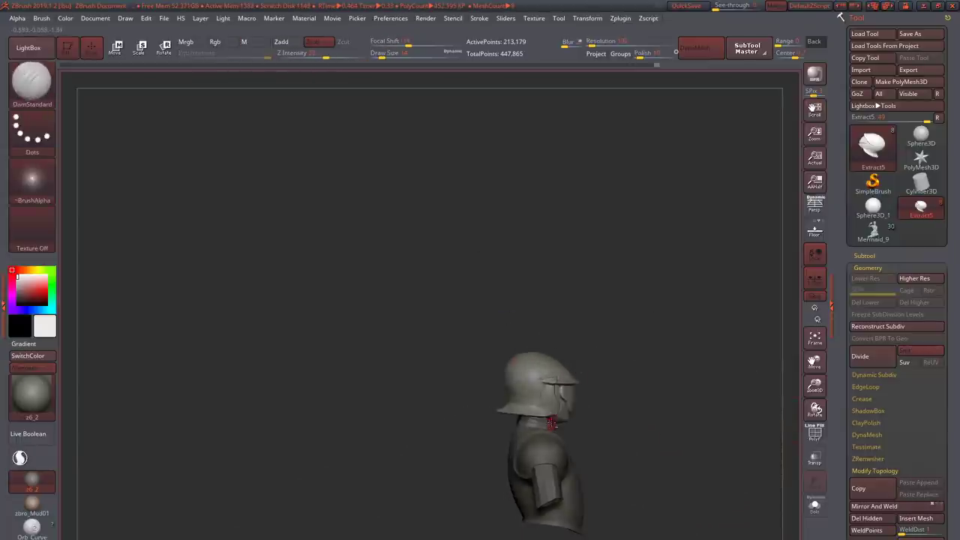
- Make the shoulder guards the active part and inflate the whole mesh outward with the Inflate deformation
{"action": "left_click", "coordinate": [553, 401], "text": "alt"}
{"action": "mouse_move", "coordinate": [553, 400]}
{"action": "right_mouse_down", "text": "ctrl"}
{"action": "mouse_move", "coordinate": [562, 474]}
{"action": "mouse_move", "coordinate": [551, 390]}
{"action": "mouse_move", "coordinate": [515, 348]}
{"action": "mouse_move", "coordinate": [525, 367]}
{"action": "mouse_move", "coordinate": [550, 338]}
{"action": "mouse_move", "coordinate": [499, 381]}
{"action": "mouse_move", "coordinate": [553, 382]}
{"action": "mouse_move", "coordinate": [506, 384]}
{"action": "mouse_move", "coordinate": [538, 390]}
{"action": "mouse_move", "coordinate": [460, 456]}
{"action": "mouse_move", "coordinate": [440, 440]}
{"action": "mouse_move", "coordinate": [451, 366]}
{"action": "right_mouse_up", "text": "ctrl"}
{"action": "left_click", "coordinate": [515, 347], "text": "alt"}
{"action": "left_click", "coordinate": [450, 367], "text": "alt"}
{"action": "key", "text": "space"}
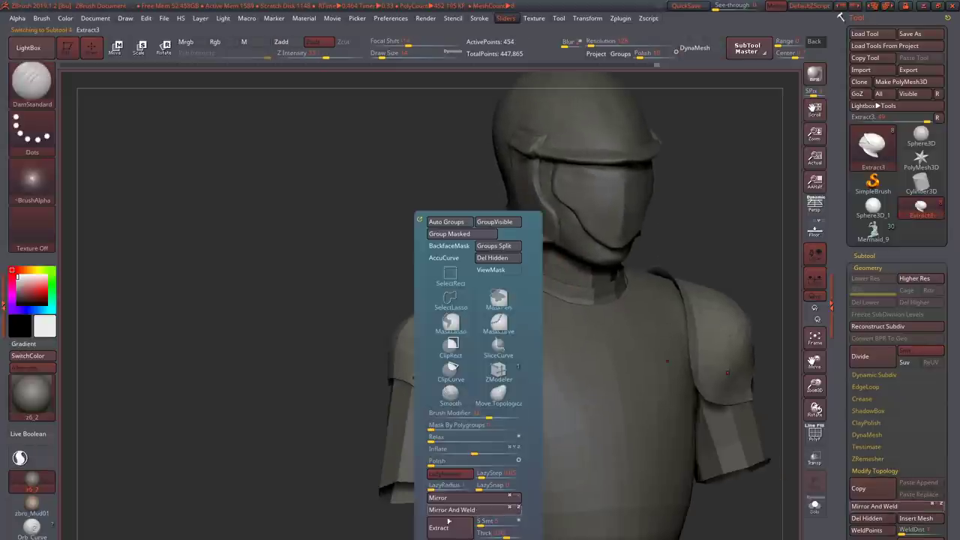
{"action": "left_click_drag", "start_coordinate": [474, 454], "coordinate": [492, 452]}
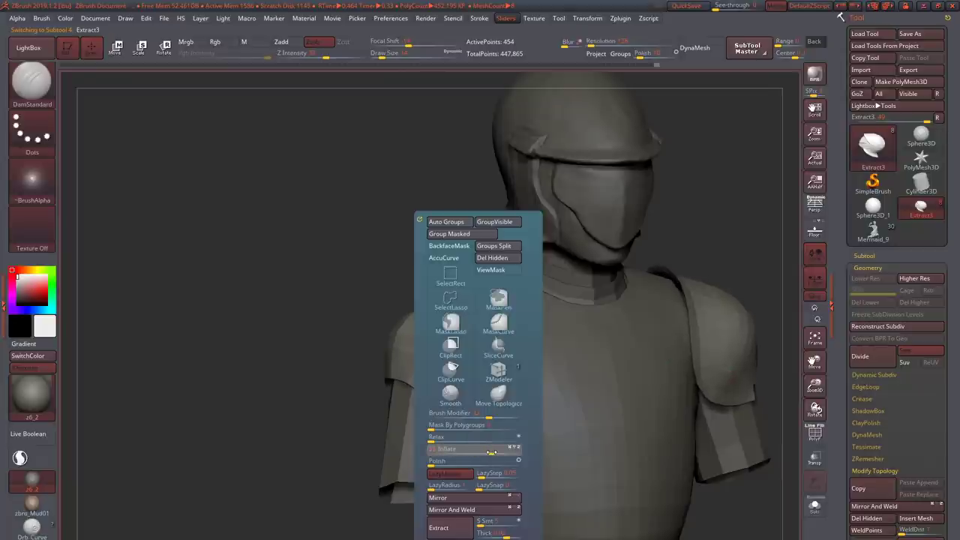
{"action": "mouse_move", "coordinate": [399, 150]}
{"action": "right_mouse_down"}
{"action": "mouse_move", "coordinate": [420, 153]}
{"action": "mouse_move", "coordinate": [391, 157]}
{"action": "right_mouse_up"}
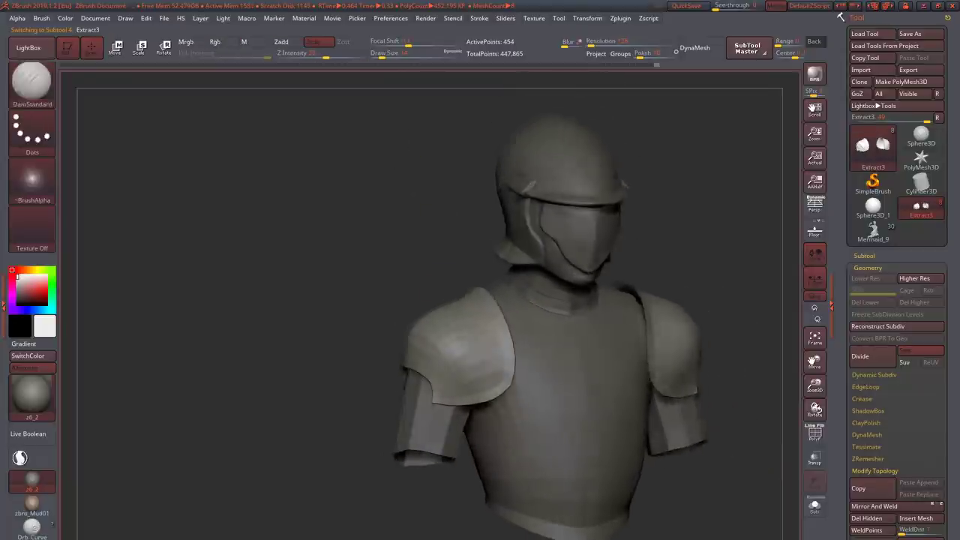
{"action": "mouse_move", "coordinate": [443, 307]}
{"action": "right_mouse_down"}
{"action": "mouse_move", "coordinate": [439, 342]}
{"action": "mouse_move", "coordinate": [420, 368]}
{"action": "right_mouse_up"}
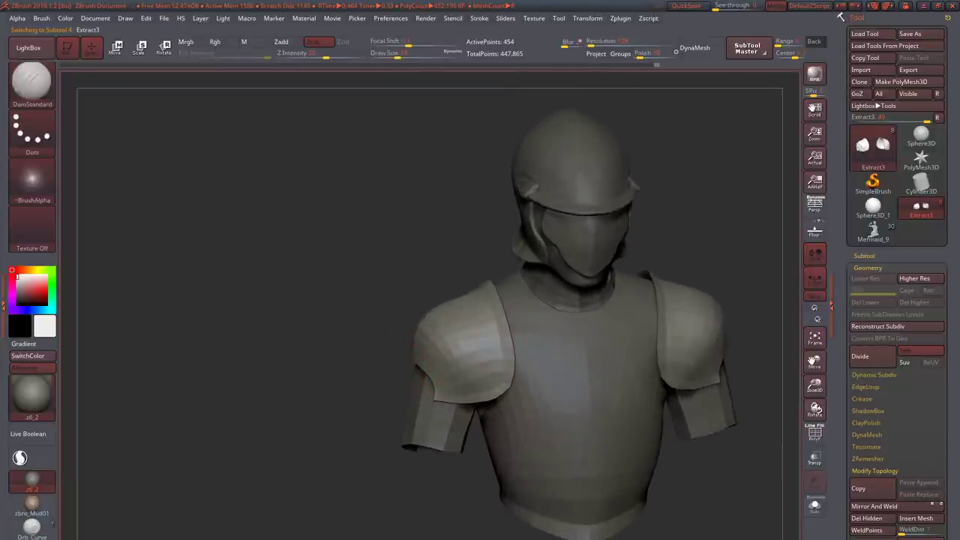
- Select the Move brush, apply a slight Inflate deformation to the shoulder guards and make the torso armour active
{"action": "key", "text": "b"}
{"action": "key", "text": "m"}
{"action": "key", "text": "v"}
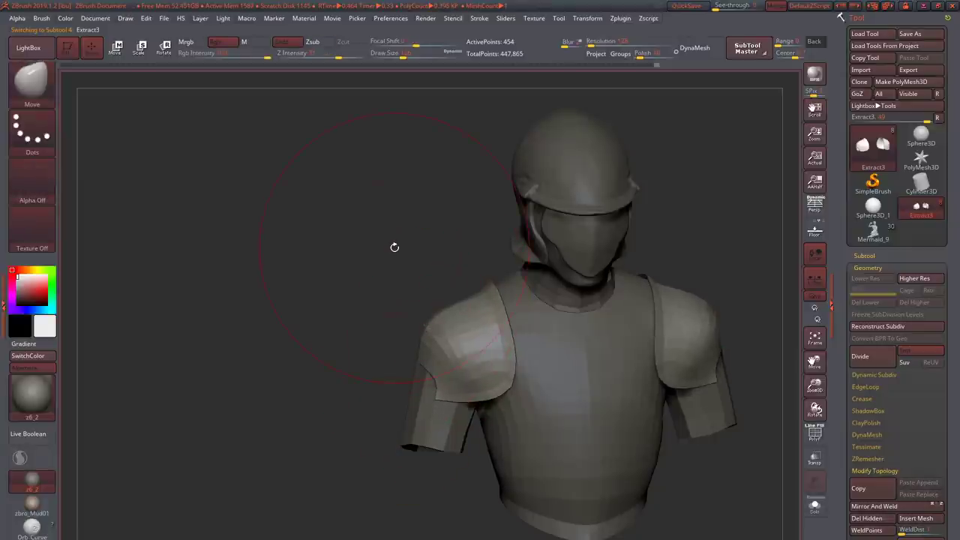
{"action": "key", "text": "h"}
{"action": "key", "text": "s"}
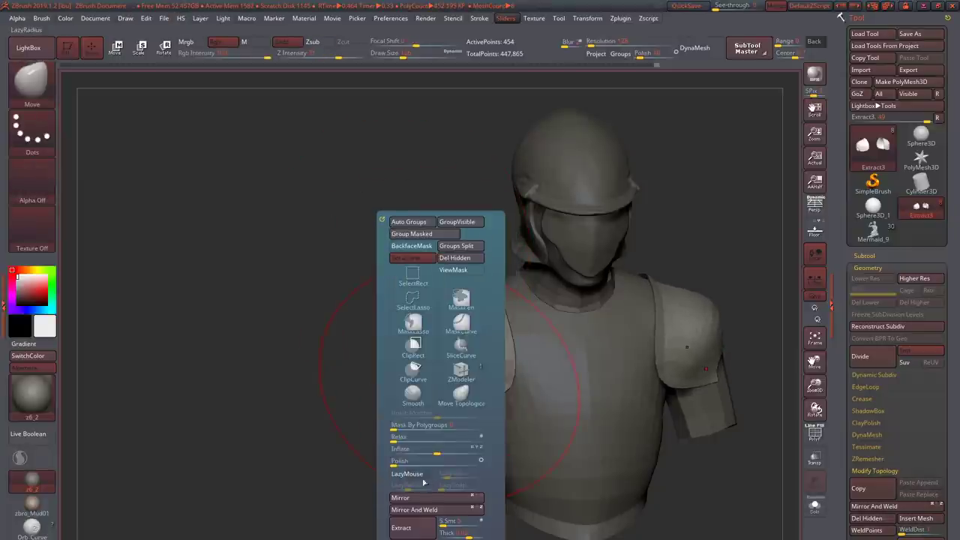
{"action": "left_click_drag", "start_coordinate": [446, 452], "coordinate": [516, 410]}
{"action": "left_click", "coordinate": [516, 411], "text": "alt"}
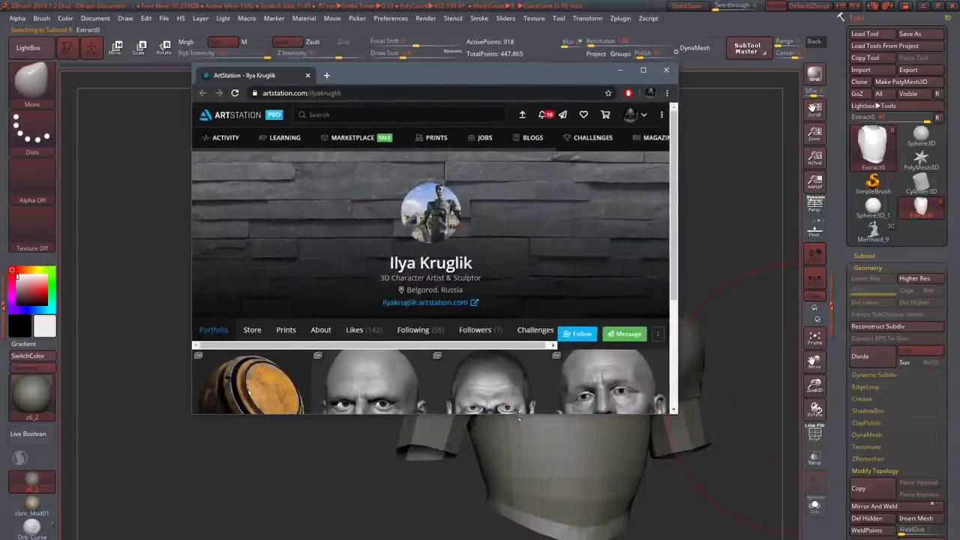
- Switch to the artist's ArtStation portfolio, enlarge its window and view the Digital Figure Sculpture week 1 torsos
{"action": "left_click_drag", "start_coordinate": [519, 416], "coordinate": [517, 539]}
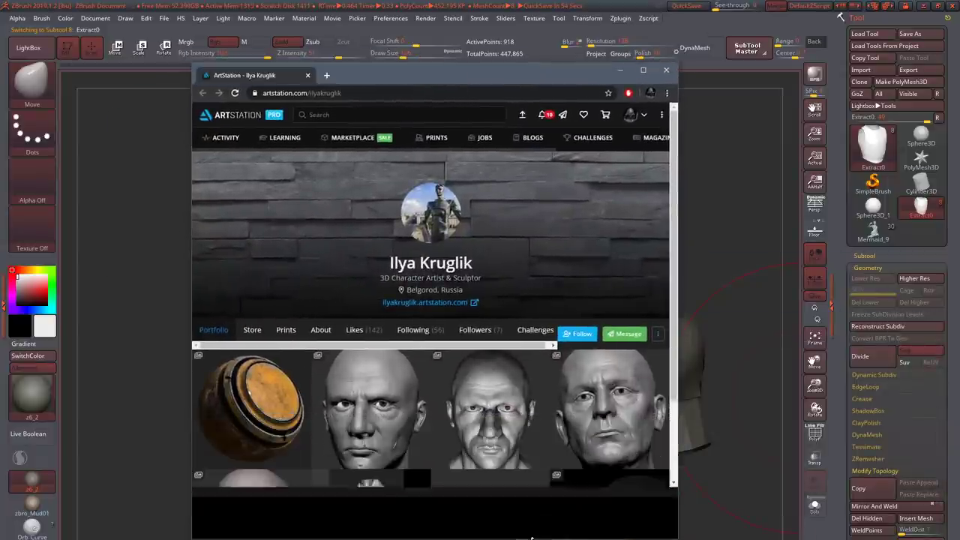
{"action": "scroll", "coordinate": [497, 381], "scroll_direction": "down", "scroll_amount": 1}
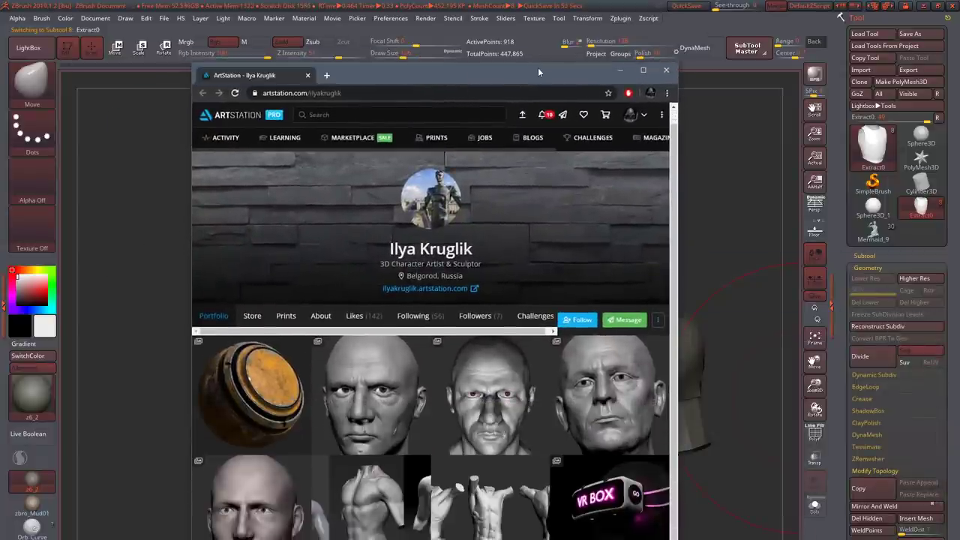
{"action": "left_click_drag", "start_coordinate": [538, 71], "coordinate": [555, 32]}
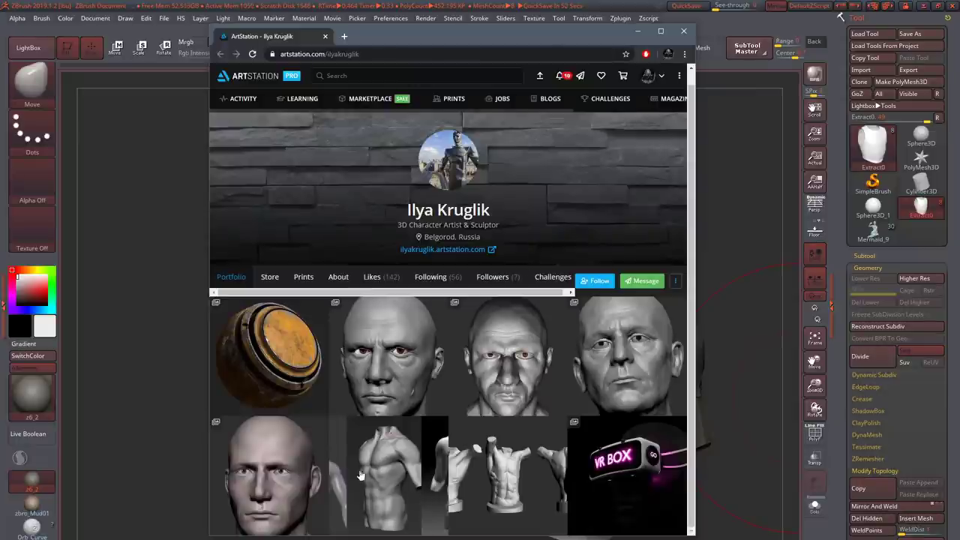
{"action": "left_click", "coordinate": [503, 465]}
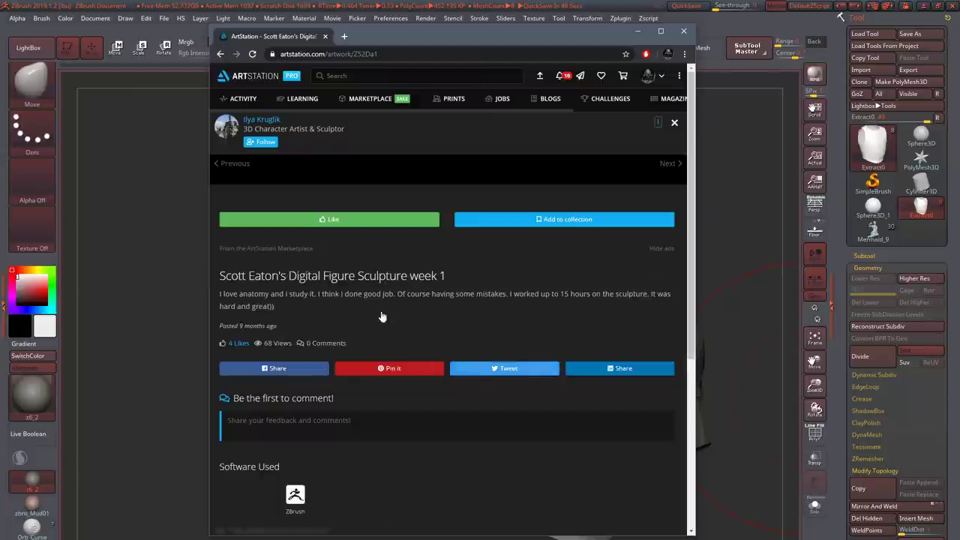
{"action": "scroll", "coordinate": [414, 340], "scroll_direction": "up", "scroll_amount": 3}
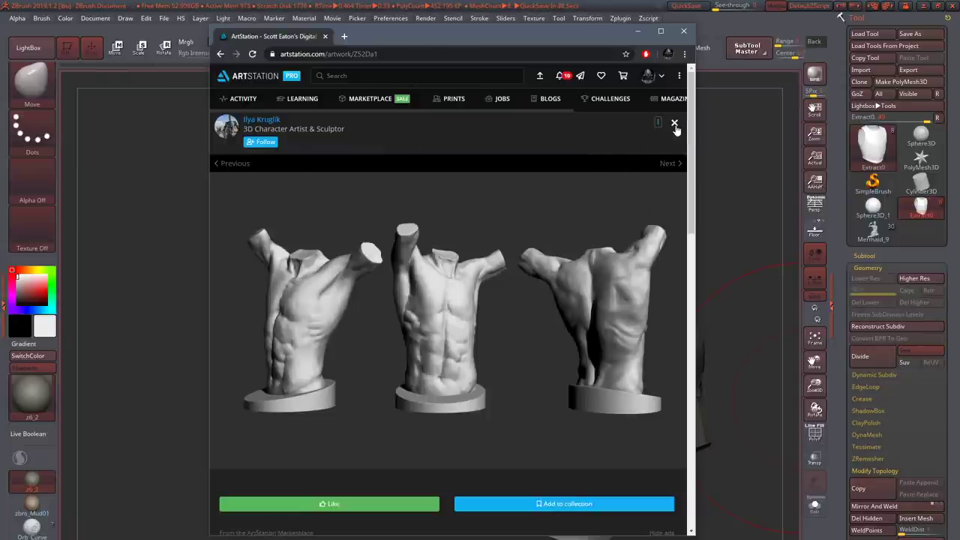
{"action": "left_click", "coordinate": [267, 123]}
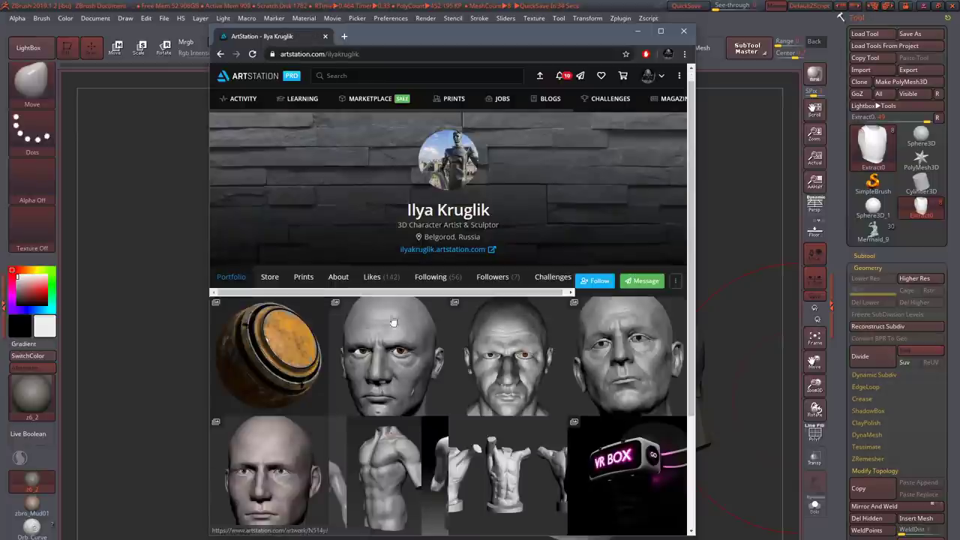
- Open the VR BOX glasses artwork in the portfolio, examine its renders and return to the portfolio
{"action": "scroll", "coordinate": [392, 321], "scroll_direction": "down", "scroll_amount": 2}
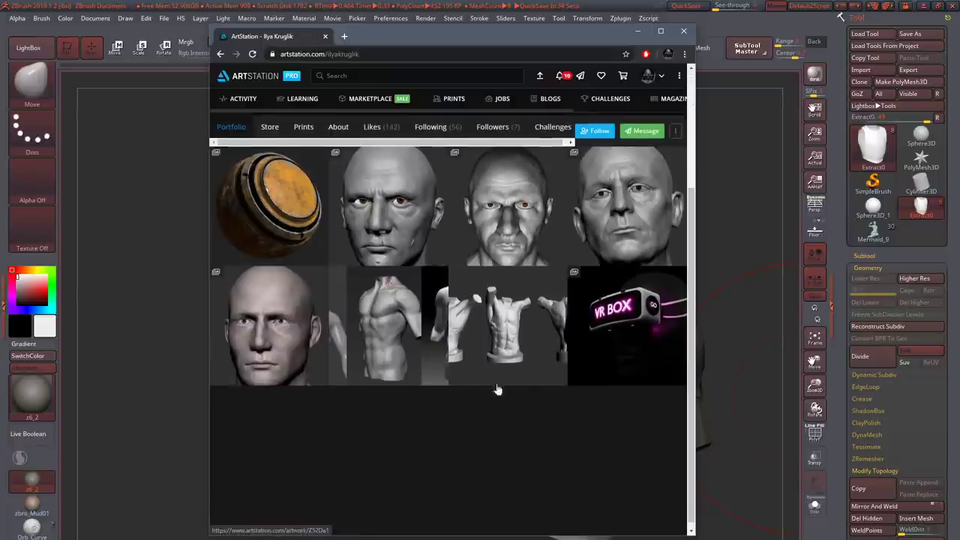
{"action": "left_click", "coordinate": [614, 316]}
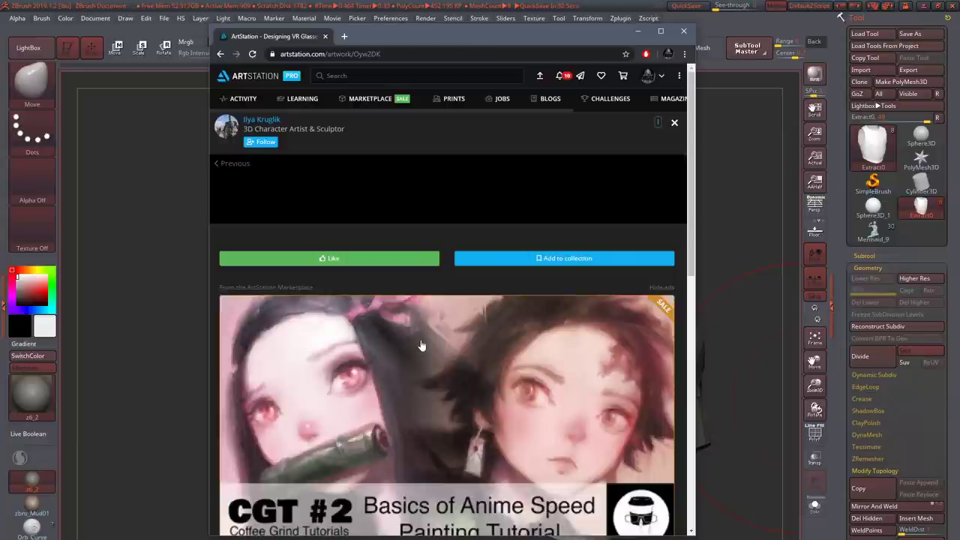
{"action": "scroll", "coordinate": [419, 339], "scroll_direction": "down", "scroll_amount": 2}
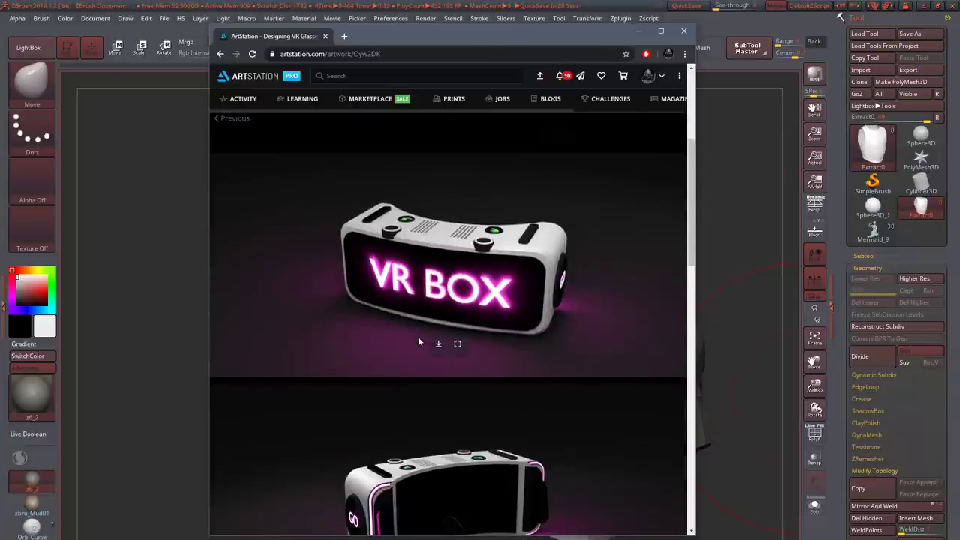
{"action": "scroll", "coordinate": [418, 336], "scroll_direction": "down", "scroll_amount": 5}
{"action": "scroll", "coordinate": [418, 335], "scroll_direction": "up", "scroll_amount": 5}
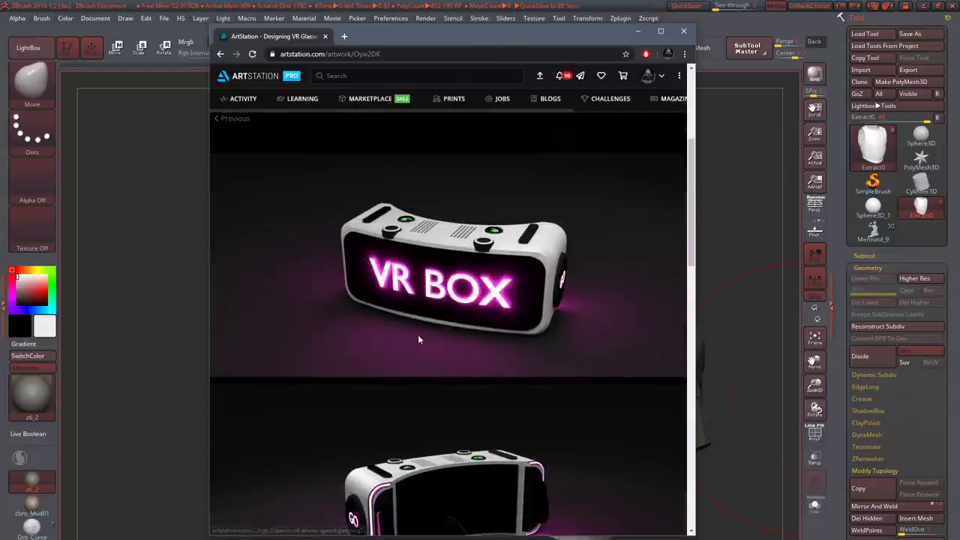
{"action": "mouse_move", "coordinate": [418, 340]}
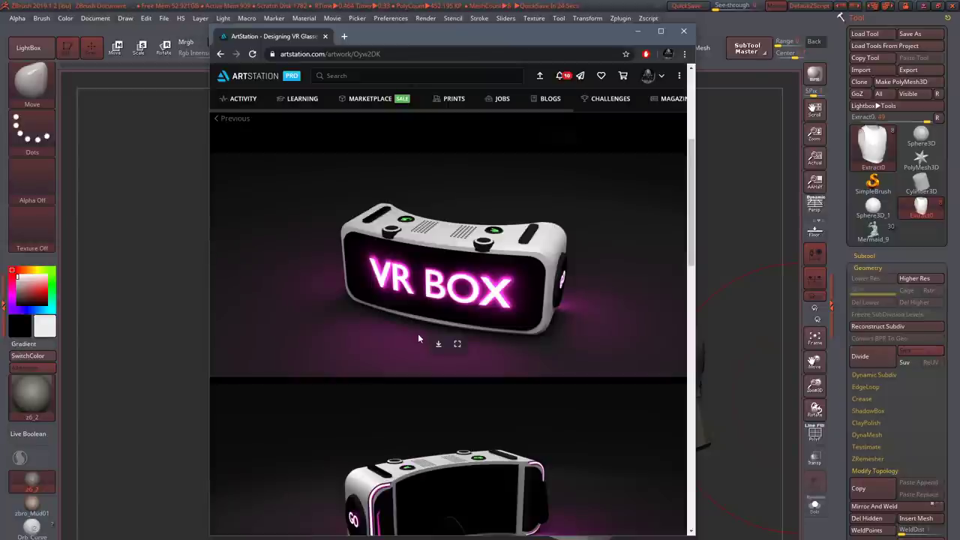
{"action": "scroll", "coordinate": [418, 333], "scroll_direction": "up", "scroll_amount": 3}
{"action": "scroll", "coordinate": [425, 330], "scroll_direction": "down", "scroll_amount": 2}
{"action": "mouse_move", "coordinate": [411, 324]}
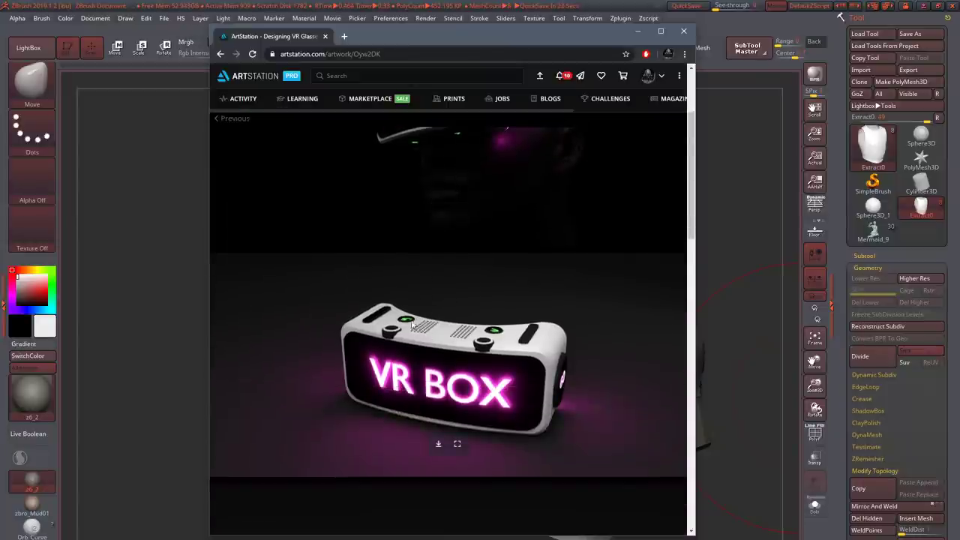
{"action": "left_click", "coordinate": [219, 54]}
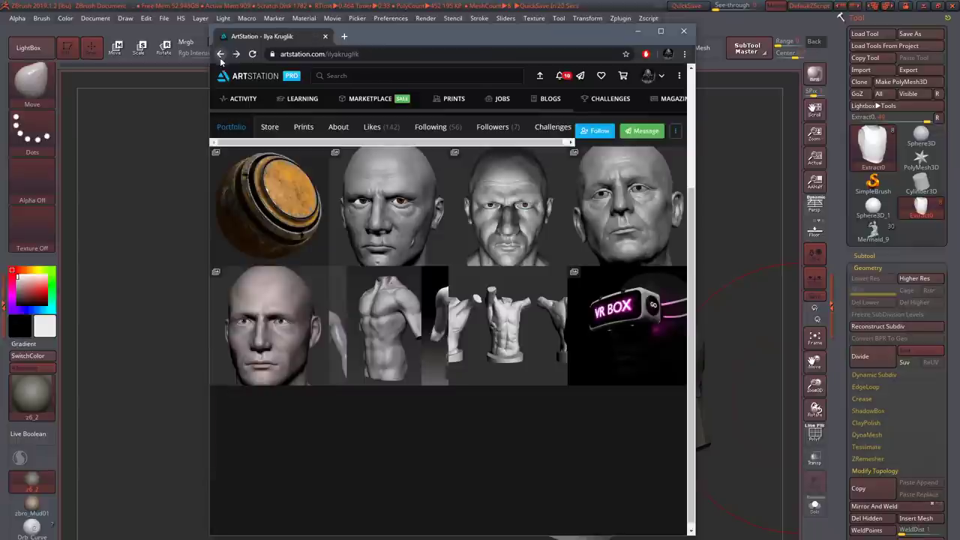
- View the smart materials artwork made in Substance Painter and return to the portfolio
{"action": "left_click", "coordinate": [290, 209]}
{"action": "scroll", "coordinate": [441, 313], "scroll_direction": "down", "scroll_amount": 10}
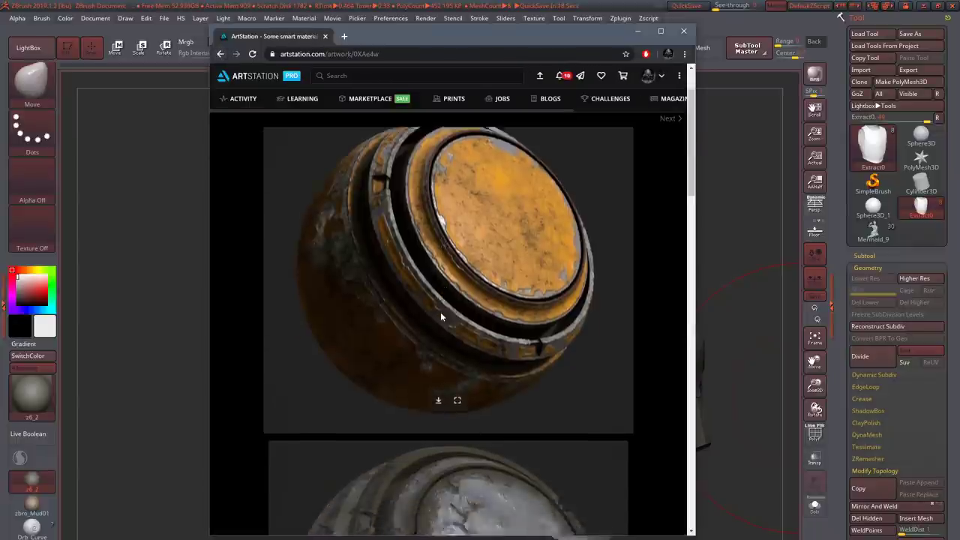
{"action": "scroll", "coordinate": [443, 314], "scroll_direction": "down", "scroll_amount": 3}
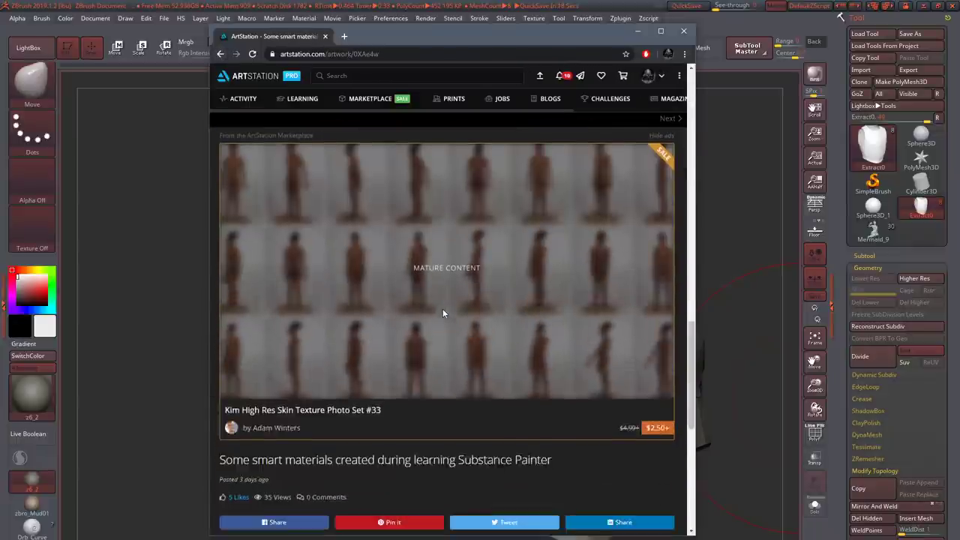
{"action": "scroll", "coordinate": [445, 314], "scroll_direction": "up", "scroll_amount": 8}
{"action": "scroll", "coordinate": [446, 312], "scroll_direction": "up", "scroll_amount": 5}
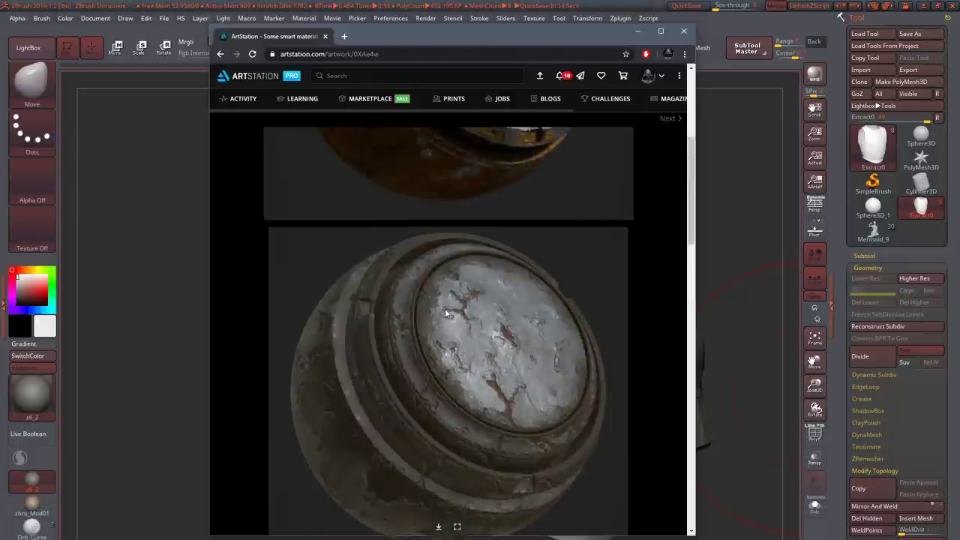
{"action": "left_click", "coordinate": [220, 54]}
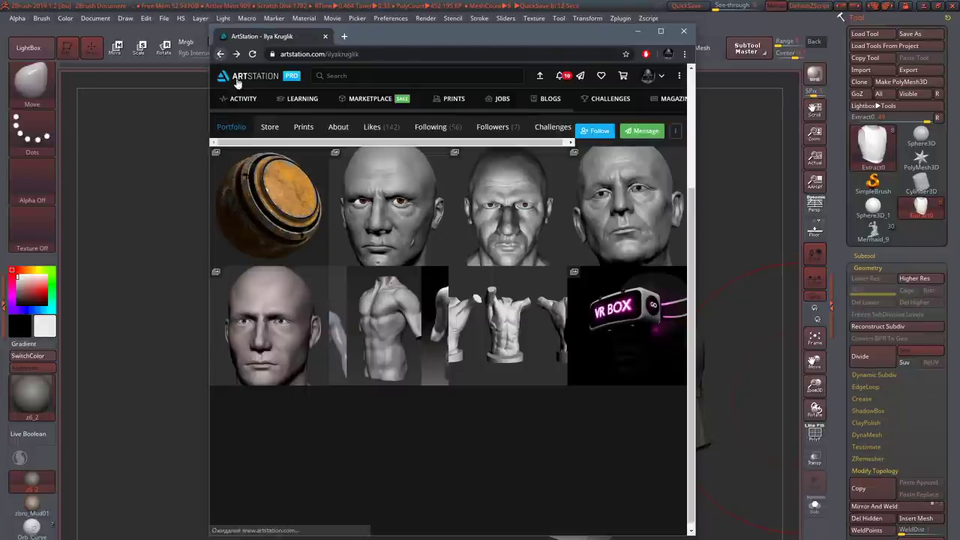
- Open the Young man bust artwork, examine its front and side renders and return to the portfolio
{"action": "left_click", "coordinate": [286, 350]}
{"action": "scroll", "coordinate": [402, 290], "scroll_direction": "down", "scroll_amount": 4}
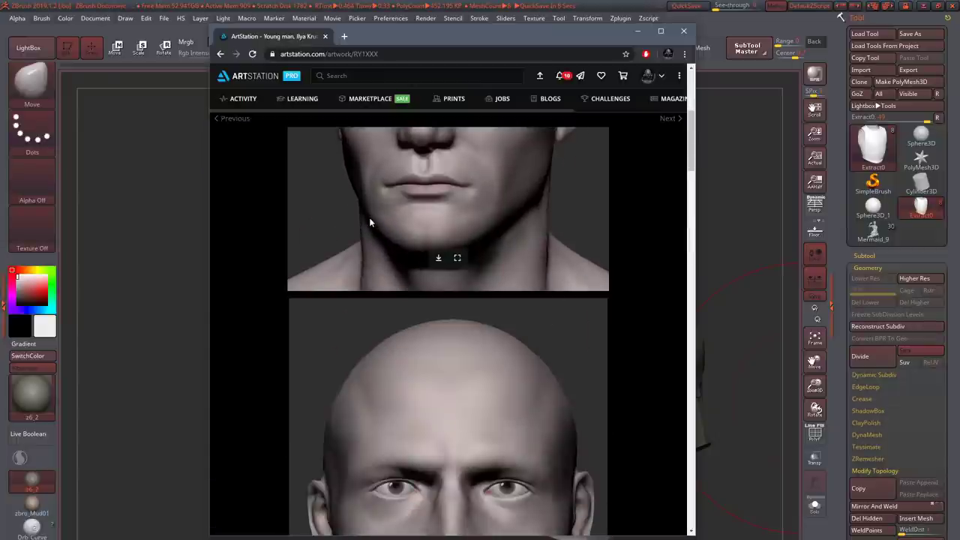
{"action": "scroll", "coordinate": [375, 248], "scroll_direction": "down", "scroll_amount": 10}
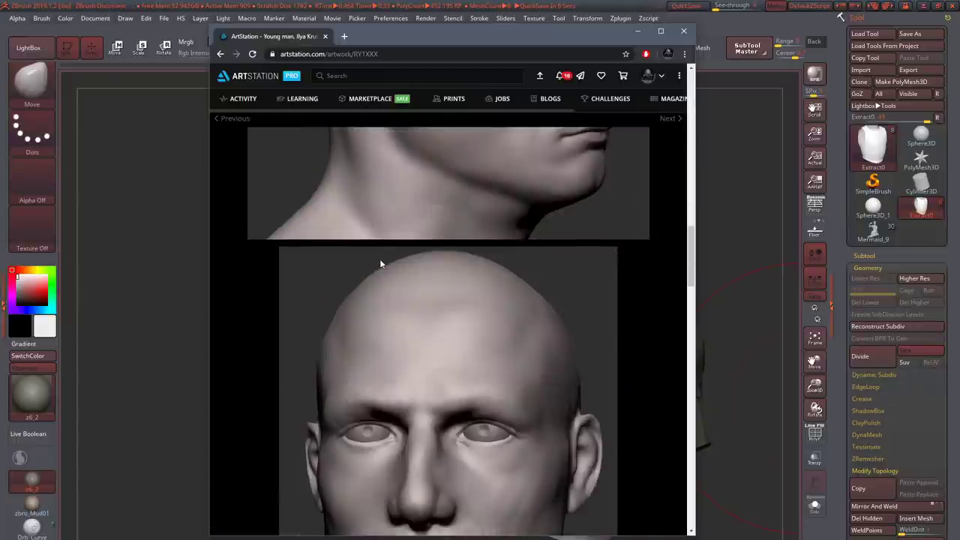
{"action": "scroll", "coordinate": [386, 263], "scroll_direction": "up", "scroll_amount": 3}
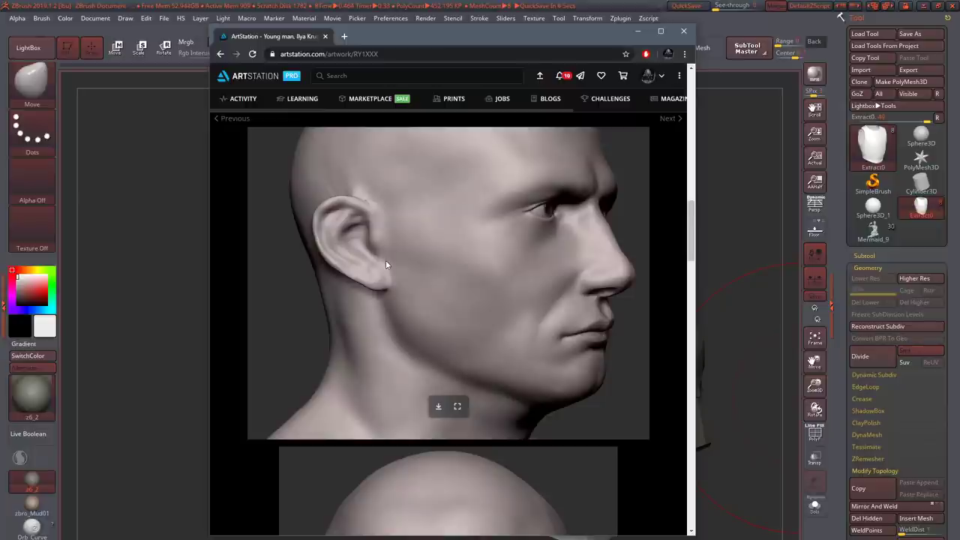
{"action": "left_click", "coordinate": [220, 53]}
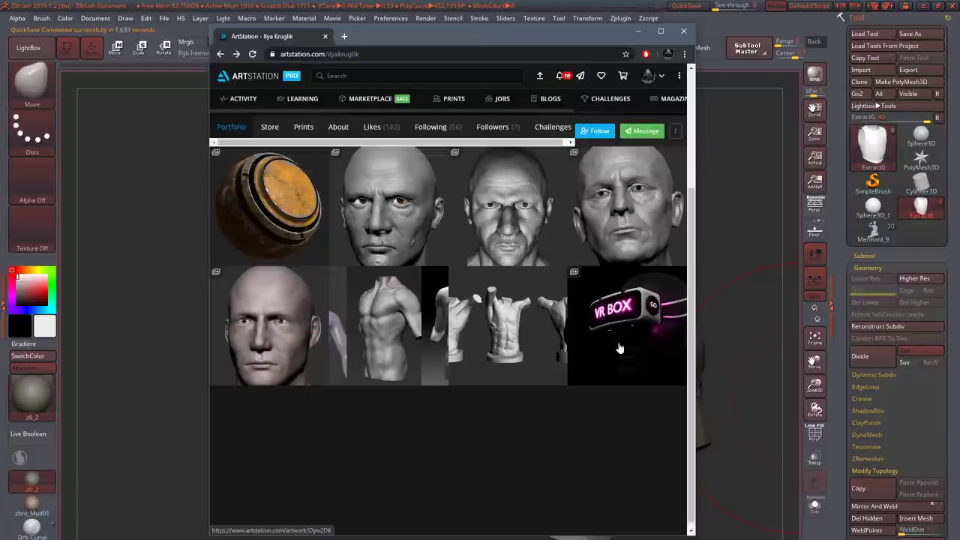
- Revisit the VR BOX and smart materials artworks, and open the Face details artwork
{"action": "left_click", "coordinate": [657, 327]}
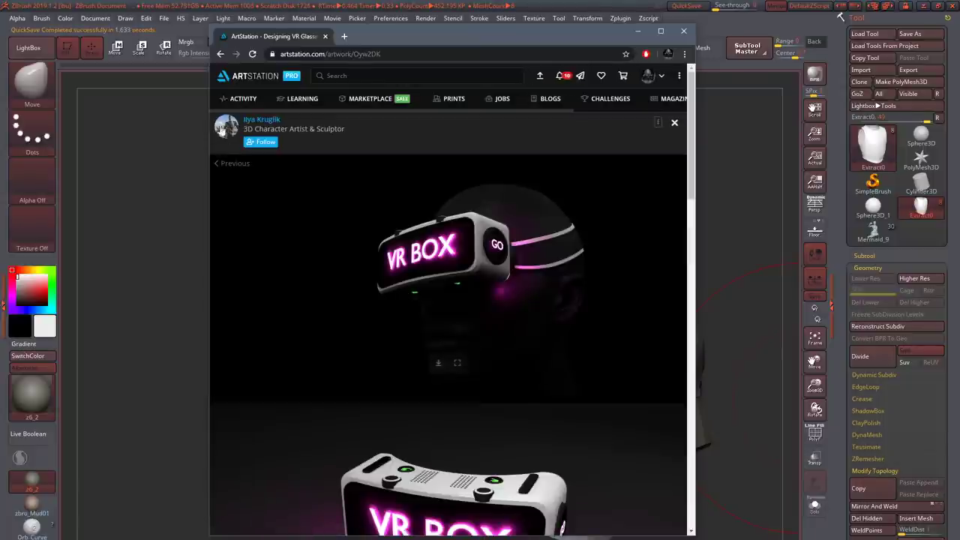
{"action": "left_click", "coordinate": [222, 57]}
{"action": "left_click", "coordinate": [296, 221]}
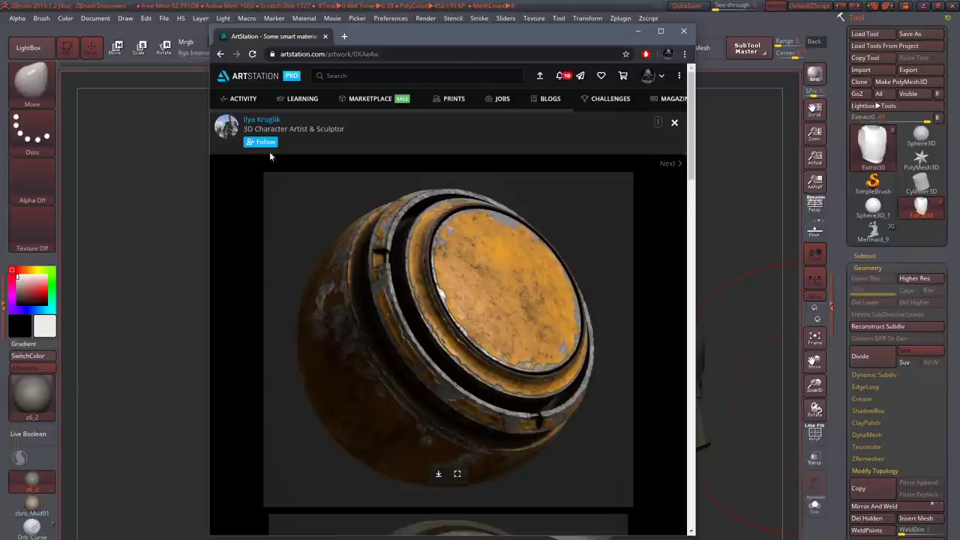
{"action": "left_click", "coordinate": [222, 57]}
{"action": "left_click", "coordinate": [370, 190]}
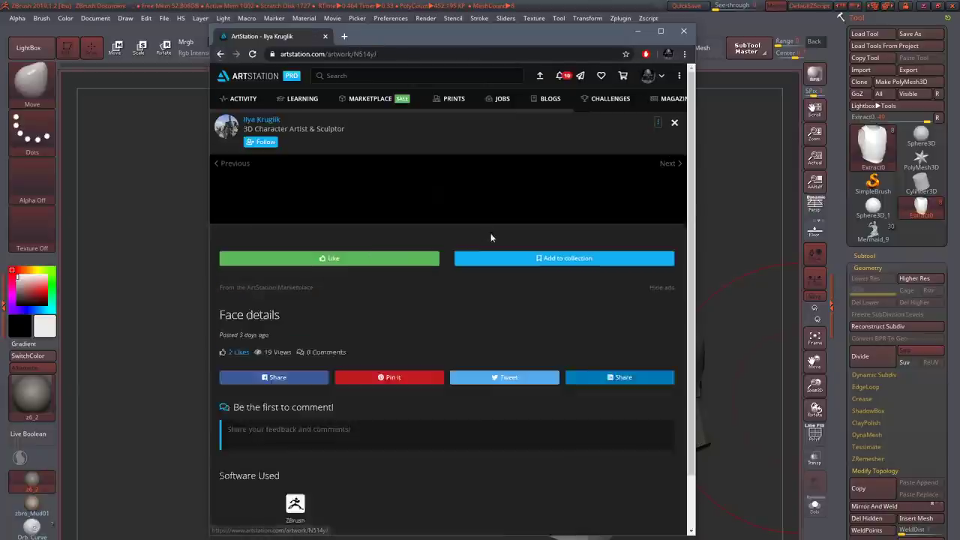
- Examine the close-up skin renders of the Face details artwork, return to the portfolio and browse its artworks
{"action": "scroll", "coordinate": [434, 342], "scroll_direction": "down", "scroll_amount": 15}
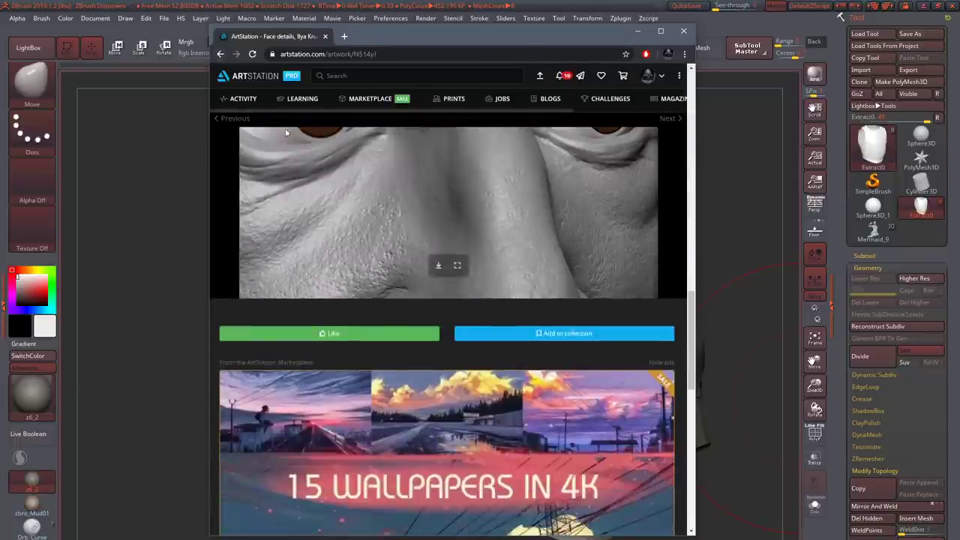
{"action": "left_click", "coordinate": [221, 55]}
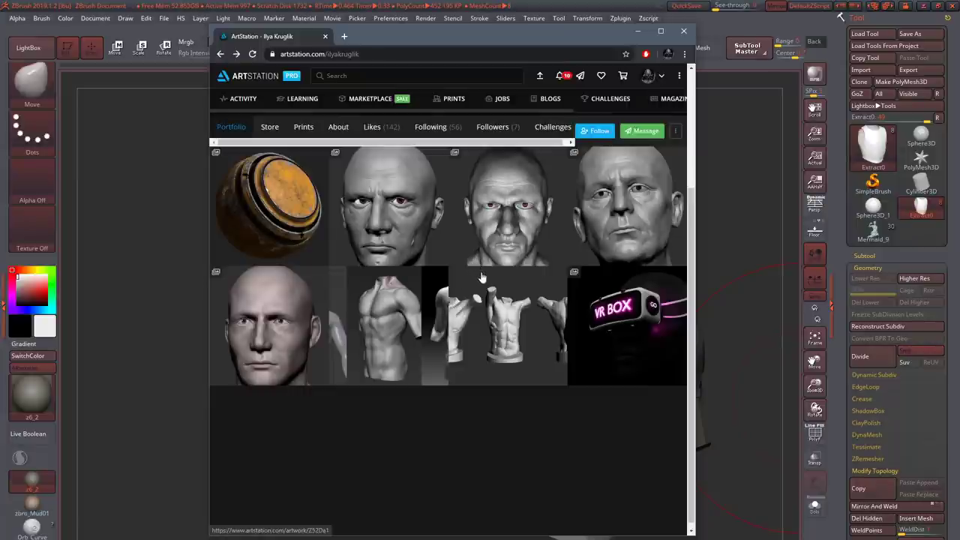
{"action": "scroll", "coordinate": [576, 360], "scroll_direction": "up", "scroll_amount": 3}
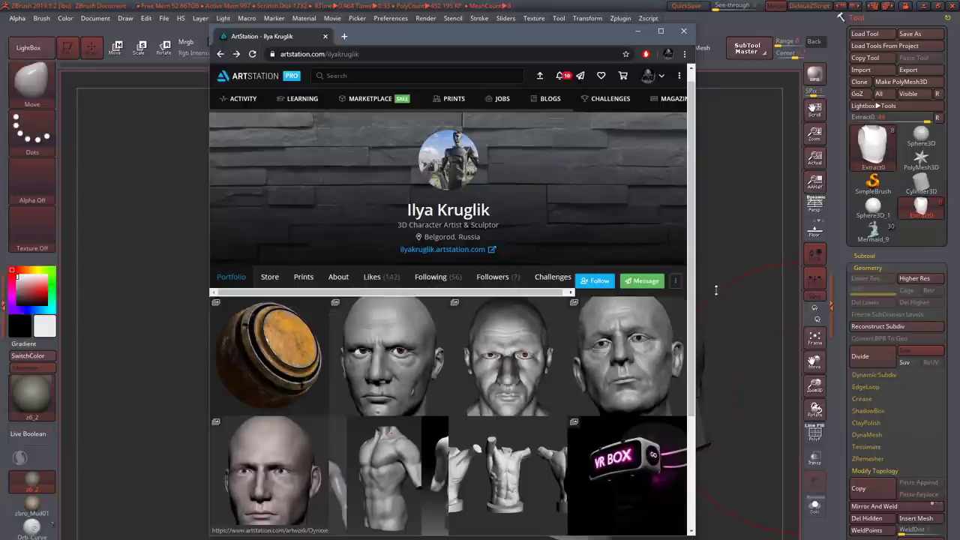
{"action": "scroll", "coordinate": [613, 358], "scroll_direction": "down", "scroll_amount": 3}
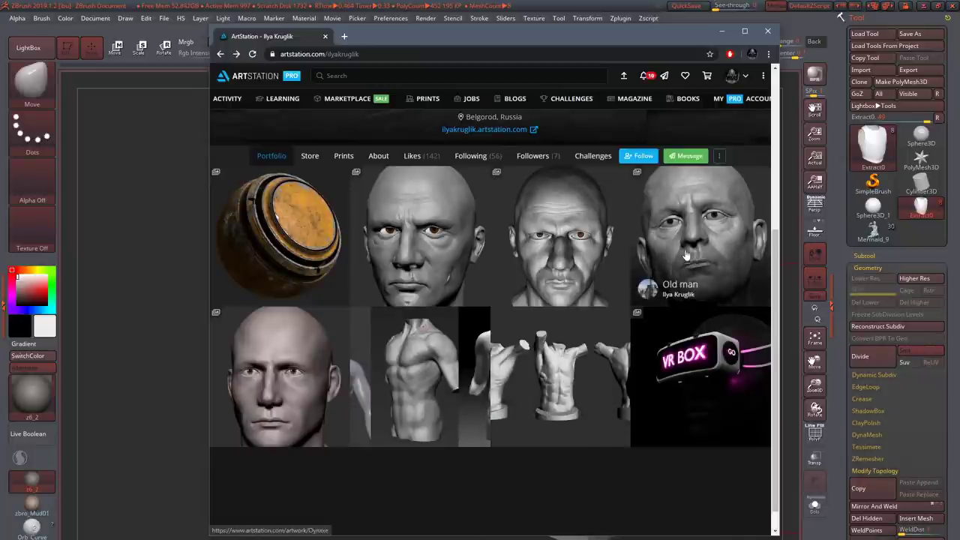
- Open the Old man artwork, examine its head renders and return to the portfolio
{"action": "left_click", "coordinate": [568, 248]}
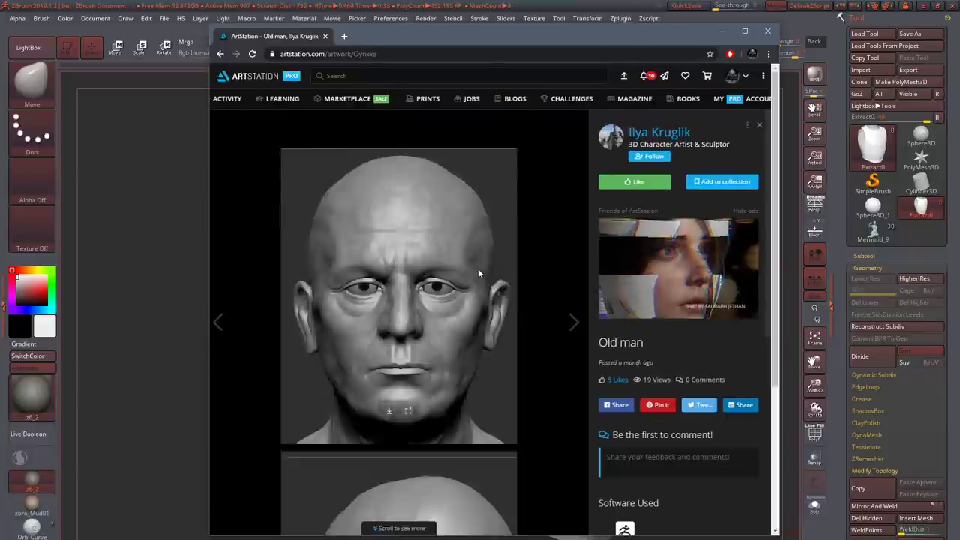
{"action": "scroll", "coordinate": [473, 275], "scroll_direction": "down", "scroll_amount": 6}
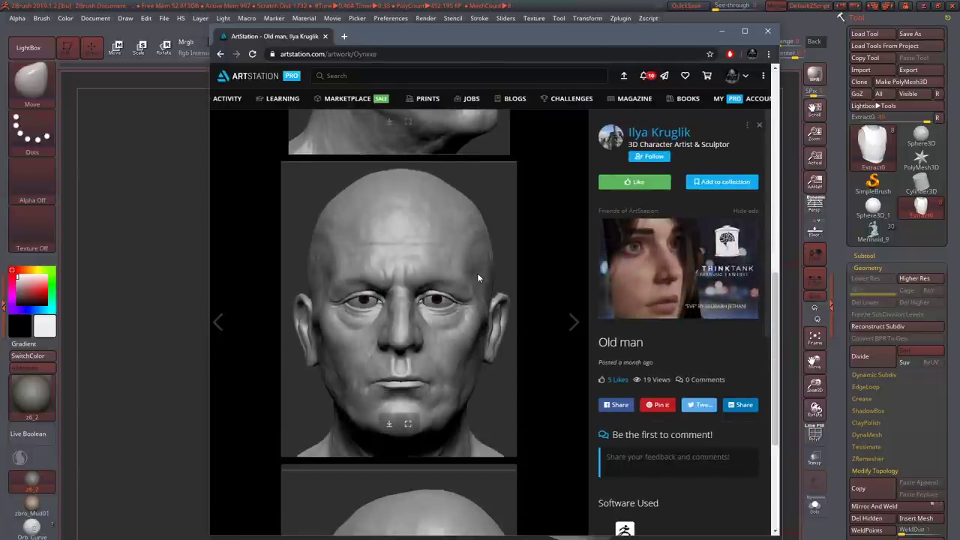
{"action": "scroll", "coordinate": [502, 257], "scroll_direction": "up", "scroll_amount": 2}
{"action": "left_click", "coordinate": [610, 137]}
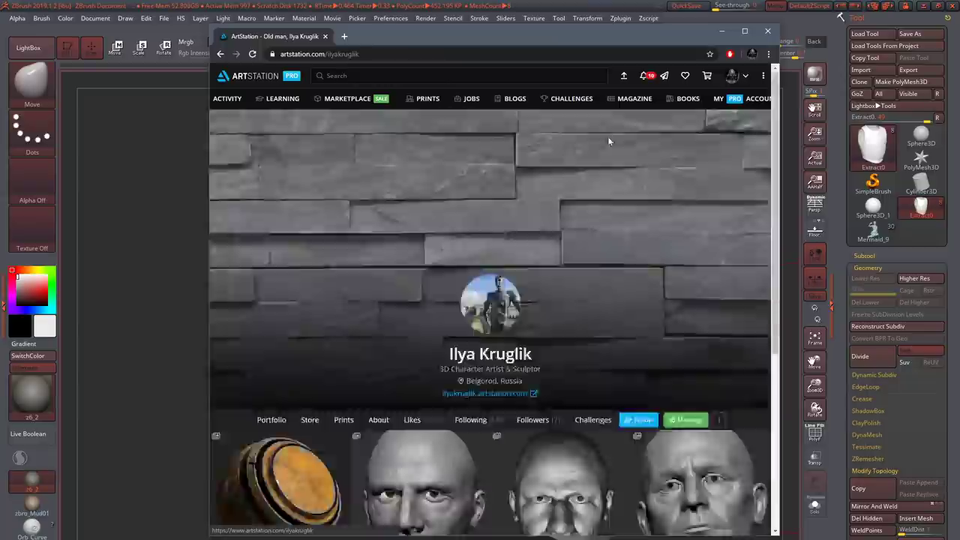
- Reopen the Face details artwork, compare its full-face and close-up renders, and return to the portfolio
{"action": "scroll", "coordinate": [525, 195], "scroll_direction": "down", "scroll_amount": 4}
{"action": "left_click", "coordinate": [459, 210]}
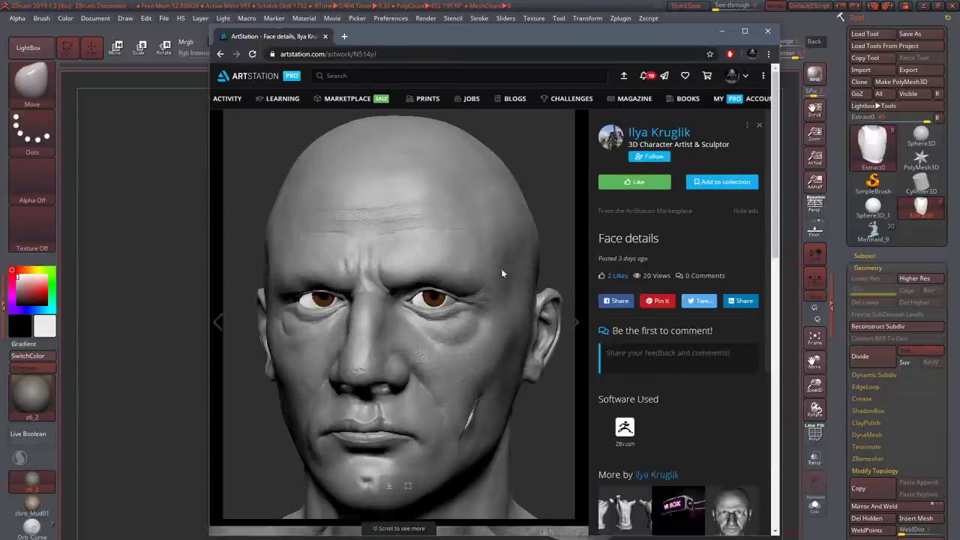
{"action": "scroll", "coordinate": [480, 274], "scroll_direction": "down", "scroll_amount": 5}
{"action": "scroll", "coordinate": [468, 275], "scroll_direction": "down", "scroll_amount": 2}
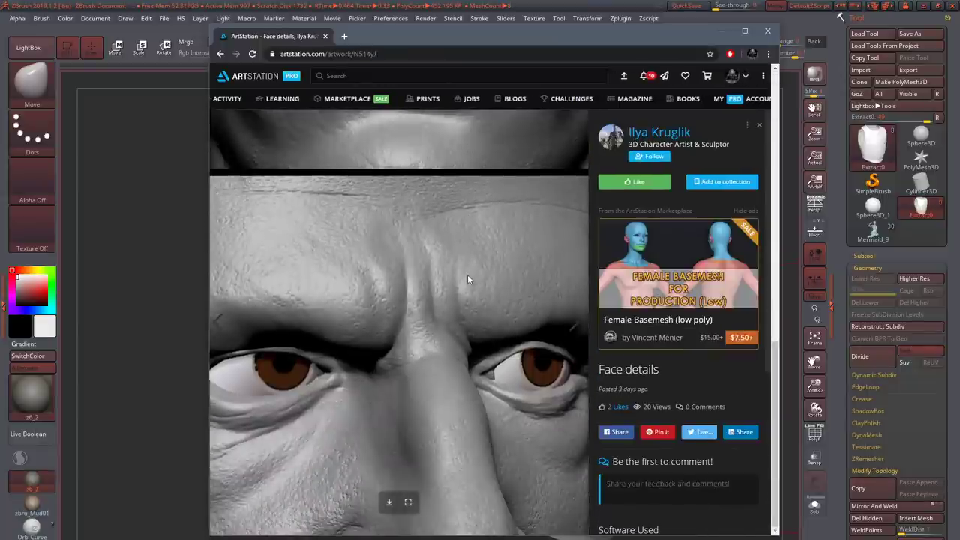
{"action": "scroll", "coordinate": [467, 275], "scroll_direction": "up", "scroll_amount": 4}
{"action": "left_click", "coordinate": [674, 135]}
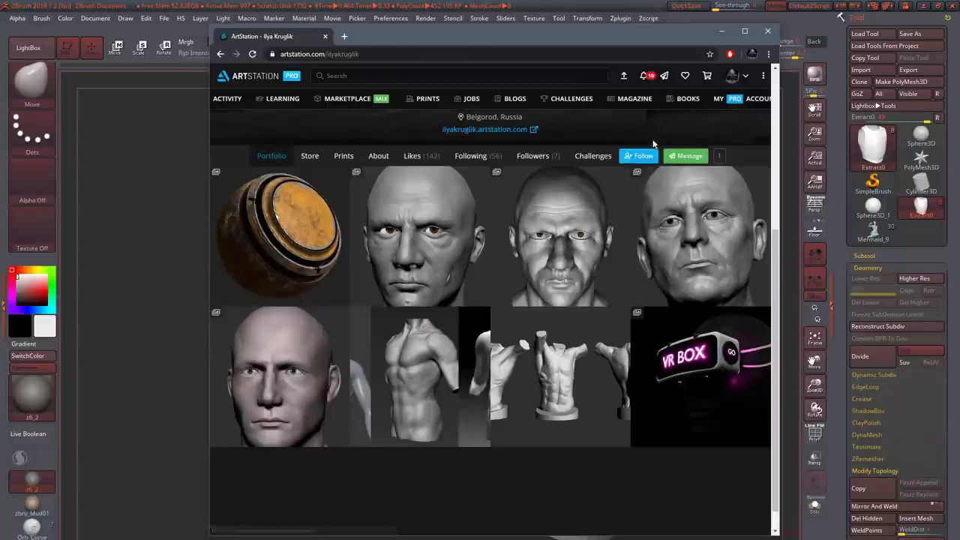
- View the Year ago / Six month ago / Now anatomy artwork, return to the portfolio and switch back to ZBrush
{"action": "left_click", "coordinate": [463, 349]}
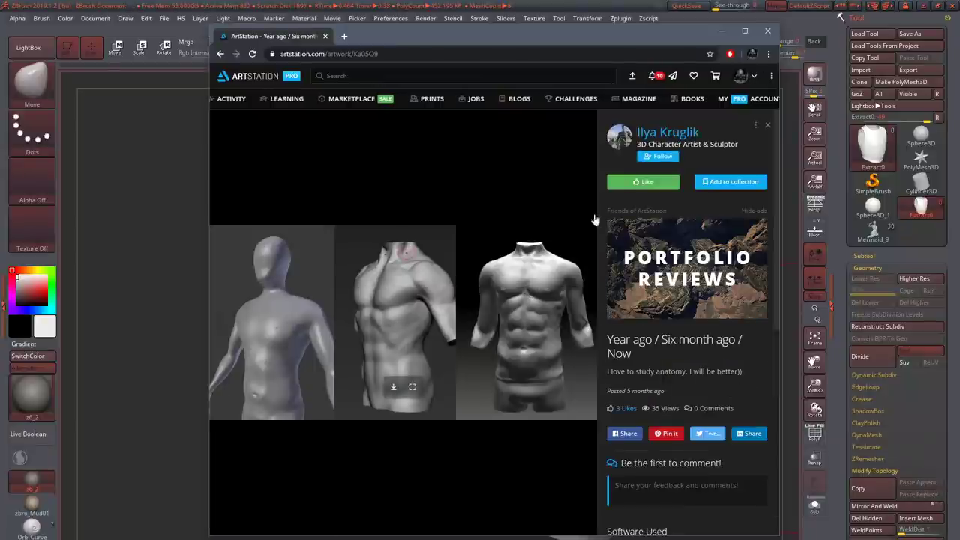
{"action": "left_click", "coordinate": [687, 135]}
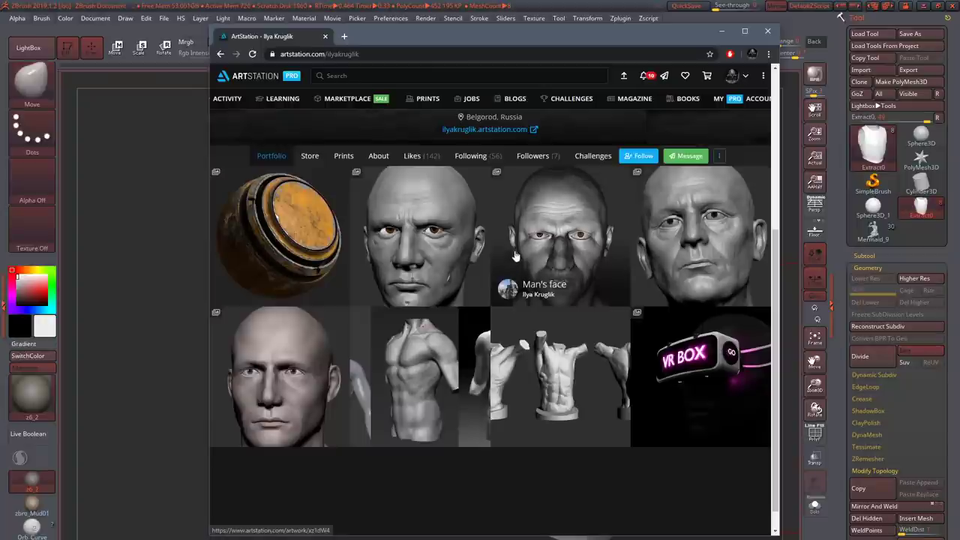
{"action": "left_click", "coordinate": [722, 33]}
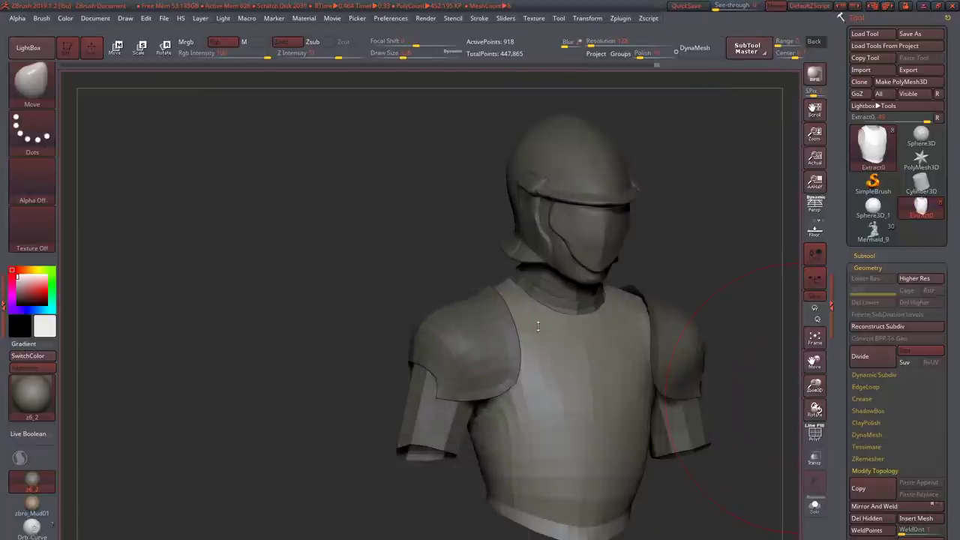
- Select the helmet and sculpt the side of its crown above the brim with the ClayBuildup brush
{"action": "mouse_move", "coordinate": [664, 232]}
{"action": "left_mouse_down"}
{"action": "mouse_move", "coordinate": [536, 271]}
{"action": "mouse_move", "coordinate": [559, 375]}
{"action": "mouse_move", "coordinate": [621, 188]}
{"action": "mouse_move", "coordinate": [630, 300]}
{"action": "left_mouse_up"}
{"action": "mouse_move", "coordinate": [640, 244]}
{"action": "left_mouse_down"}
{"action": "mouse_move", "coordinate": [656, 269]}
{"action": "mouse_move", "coordinate": [679, 271]}
{"action": "mouse_move", "coordinate": [600, 181]}
{"action": "mouse_move", "coordinate": [612, 241]}
{"action": "left_mouse_up"}
{"action": "key", "text": "b"}
{"action": "key", "text": "m"}
{"action": "key", "text": "v"}
{"action": "key", "text": "b"}
{"action": "key", "text": "s"}
{"action": "key", "text": "t"}
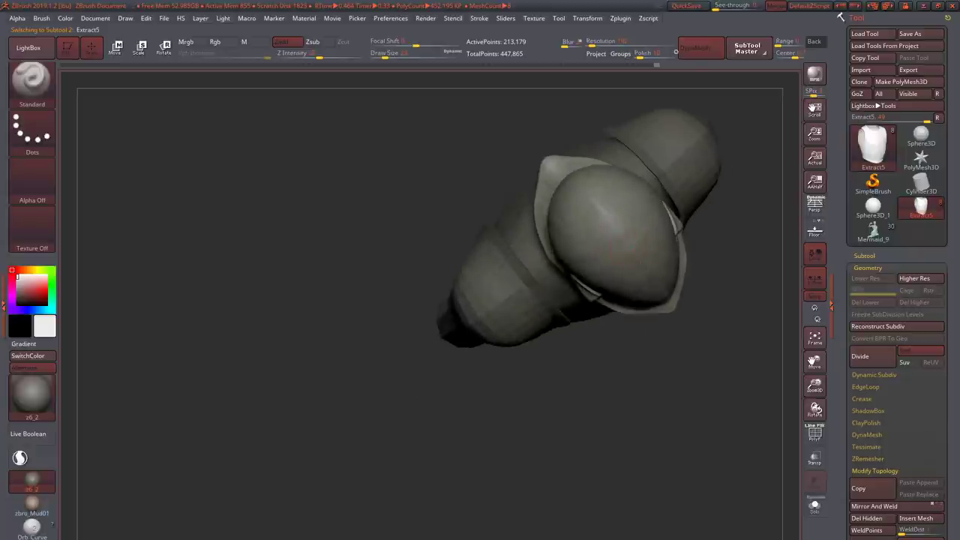
{"action": "left_click_drag", "start_coordinate": [610, 207], "coordinate": [591, 197]}
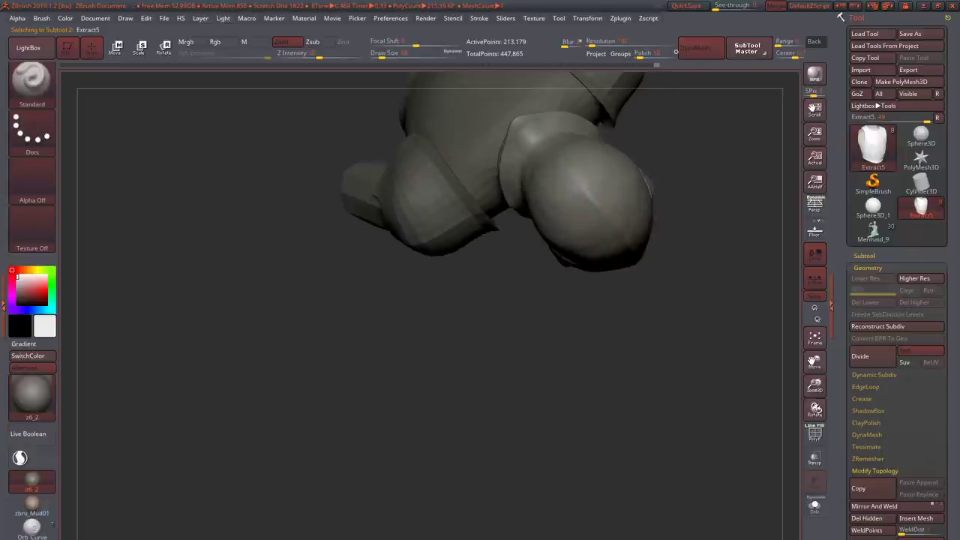
{"action": "mouse_move", "coordinate": [534, 142]}
{"action": "left_mouse_down"}
{"action": "mouse_move", "coordinate": [525, 86]}
{"action": "mouse_move", "coordinate": [594, 167]}
{"action": "mouse_move", "coordinate": [532, 202]}
{"action": "mouse_move", "coordinate": [611, 257]}
{"action": "mouse_move", "coordinate": [566, 295]}
{"action": "mouse_move", "coordinate": [510, 278]}
{"action": "left_mouse_up"}
{"action": "key", "text": "b"}
{"action": "key", "text": "c"}
{"action": "key", "text": "b"}
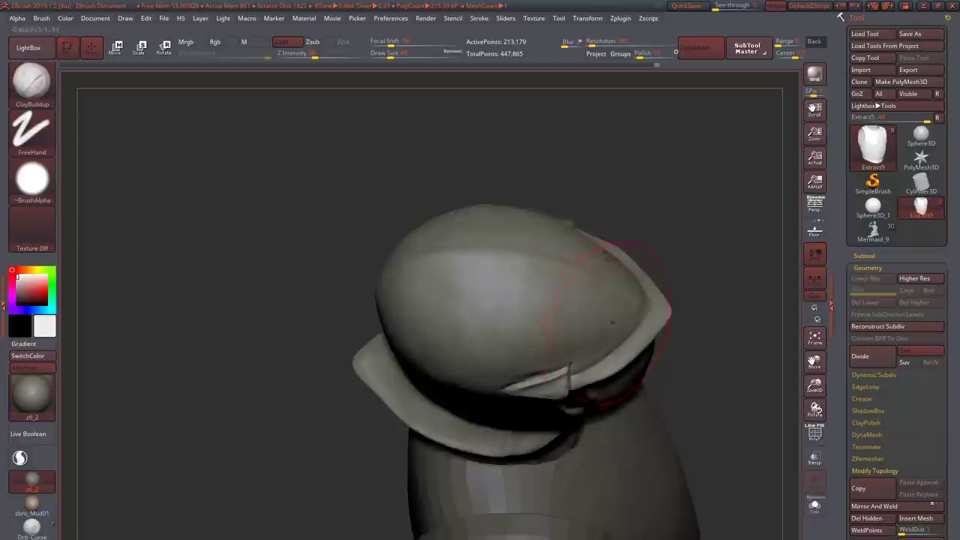
{"action": "mouse_move", "coordinate": [525, 315]}
{"action": "left_mouse_down"}
{"action": "mouse_move", "coordinate": [514, 321]}
{"action": "mouse_move", "coordinate": [630, 337]}
{"action": "left_mouse_up"}
- Refine the volume of the helmet's dome with the ClayBuildup brush, working over the crown and side
{"action": "key", "text": "b"}
{"action": "key", "text": "m"}
{"action": "key", "text": "v"}
{"action": "key", "text": "b"}
{"action": "key", "text": "c"}
{"action": "key", "text": "b"}
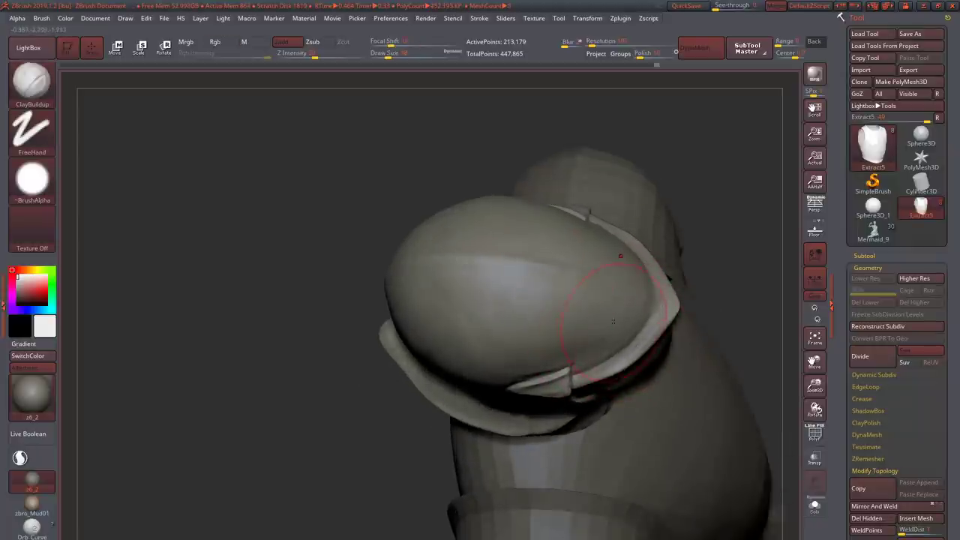
{"action": "left_click_drag", "start_coordinate": [577, 322], "coordinate": [548, 263]}
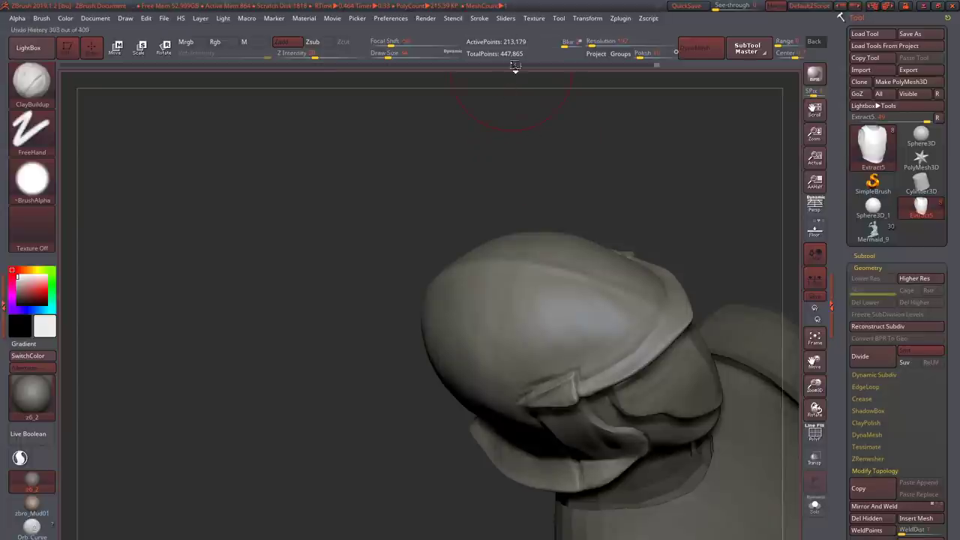
{"action": "mouse_move", "coordinate": [551, 82]}
{"action": "left_mouse_down"}
{"action": "mouse_move", "coordinate": [558, 96]}
{"action": "mouse_move", "coordinate": [529, 180]}
{"action": "mouse_move", "coordinate": [567, 278]}
{"action": "mouse_move", "coordinate": [587, 264]}
{"action": "left_mouse_up"}
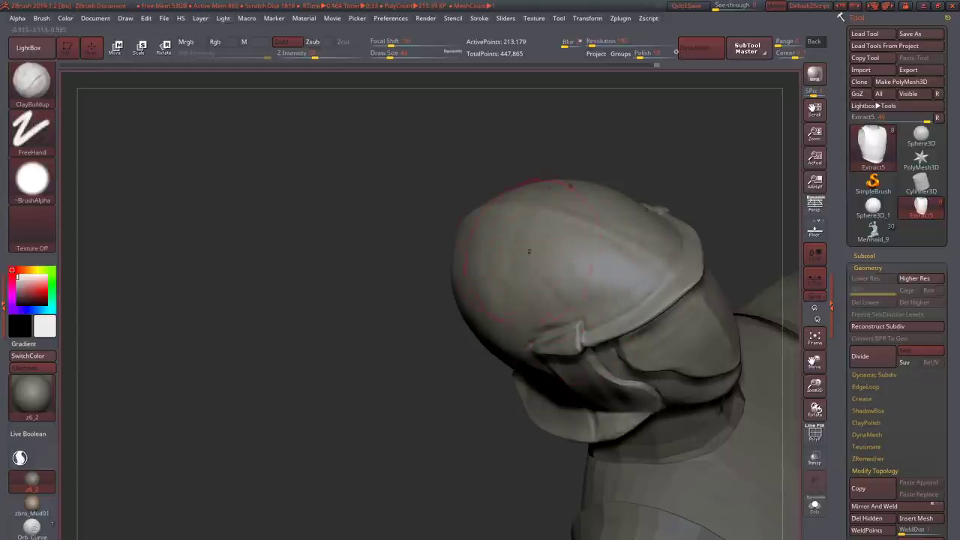
{"action": "left_click_drag", "start_coordinate": [571, 247], "coordinate": [617, 322]}
{"action": "left_click_drag", "start_coordinate": [482, 157], "coordinate": [589, 285]}
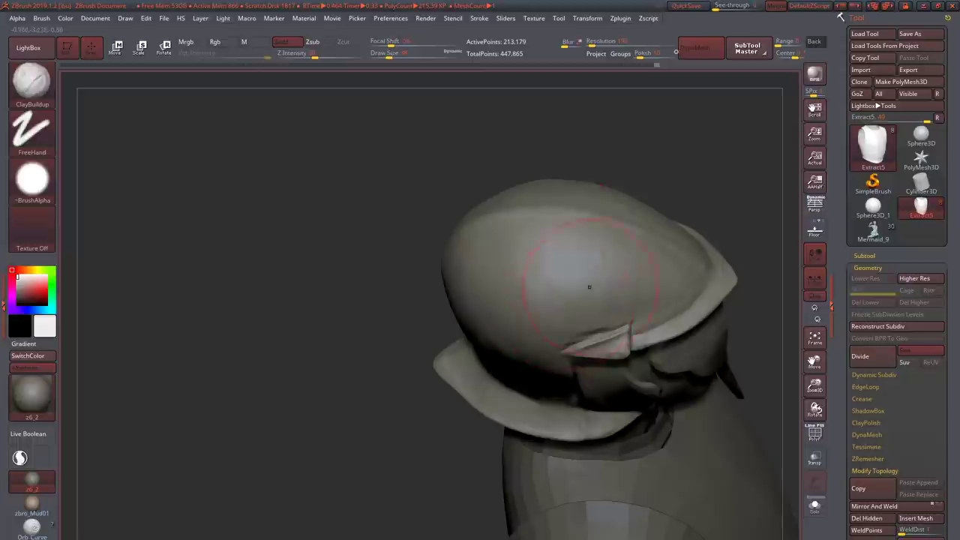
{"action": "mouse_move", "coordinate": [564, 253]}
{"action": "right_mouse_down"}
{"action": "mouse_move", "coordinate": [489, 241]}
{"action": "mouse_move", "coordinate": [450, 247]}
{"action": "mouse_move", "coordinate": [396, 285]}
{"action": "mouse_move", "coordinate": [407, 305]}
{"action": "mouse_move", "coordinate": [405, 338]}
{"action": "mouse_move", "coordinate": [460, 337]}
{"action": "mouse_move", "coordinate": [475, 326]}
{"action": "mouse_move", "coordinate": [510, 450]}
{"action": "right_mouse_up"}
- Reshape the helmet's rear flare and pull the back of the dome outward with the Move brush
{"action": "key", "text": "b"}
{"action": "key", "text": "m"}
{"action": "key", "text": "v"}
{"action": "right_click_drag", "start_coordinate": [503, 418], "coordinate": [460, 430]}
{"action": "left_click_drag", "start_coordinate": [460, 430], "coordinate": [469, 433]}
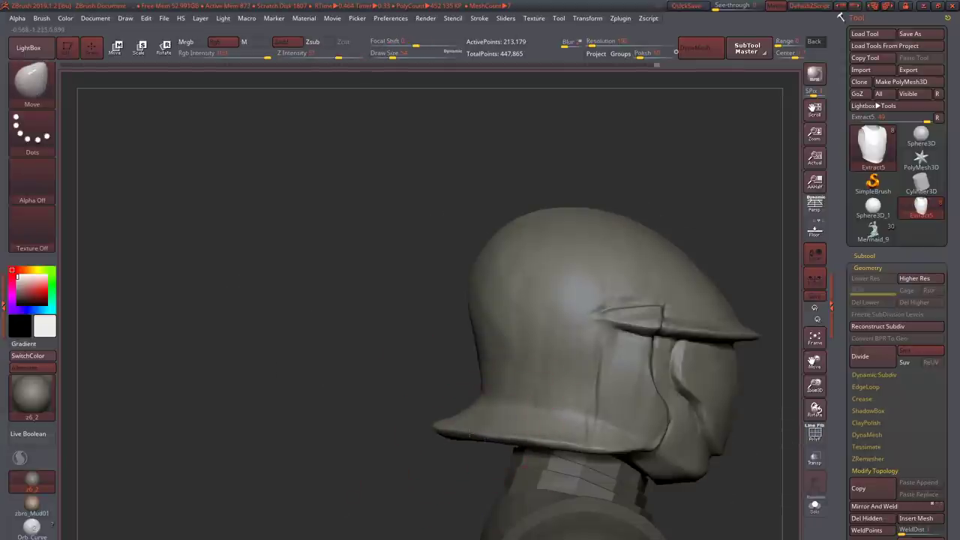
{"action": "left_click_drag", "start_coordinate": [477, 341], "coordinate": [463, 311]}
{"action": "right_click_drag", "start_coordinate": [465, 315], "coordinate": [482, 289]}
- Choose the ClayBuildup brush and smooth the faceplate surface beneath the helmet's brim
{"action": "key", "text": "b"}
{"action": "key", "text": "c"}
{"action": "key", "text": "b"}
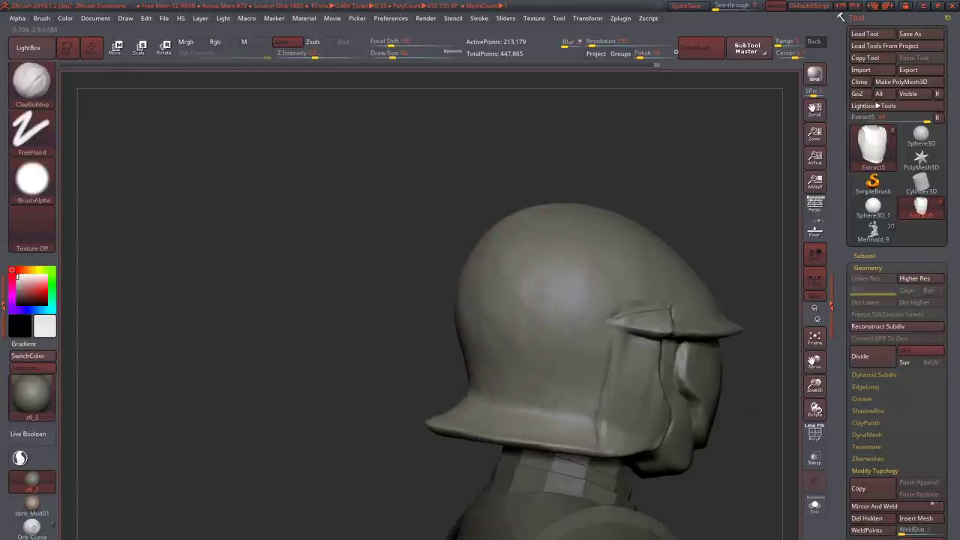
{"action": "mouse_move", "coordinate": [551, 272]}
{"action": "right_mouse_down"}
{"action": "mouse_move", "coordinate": [507, 269]}
{"action": "mouse_move", "coordinate": [564, 253]}
{"action": "mouse_move", "coordinate": [504, 332]}
{"action": "mouse_move", "coordinate": [459, 287]}
{"action": "mouse_move", "coordinate": [394, 268]}
{"action": "mouse_move", "coordinate": [411, 272]}
{"action": "mouse_move", "coordinate": [436, 317]}
{"action": "right_mouse_up"}
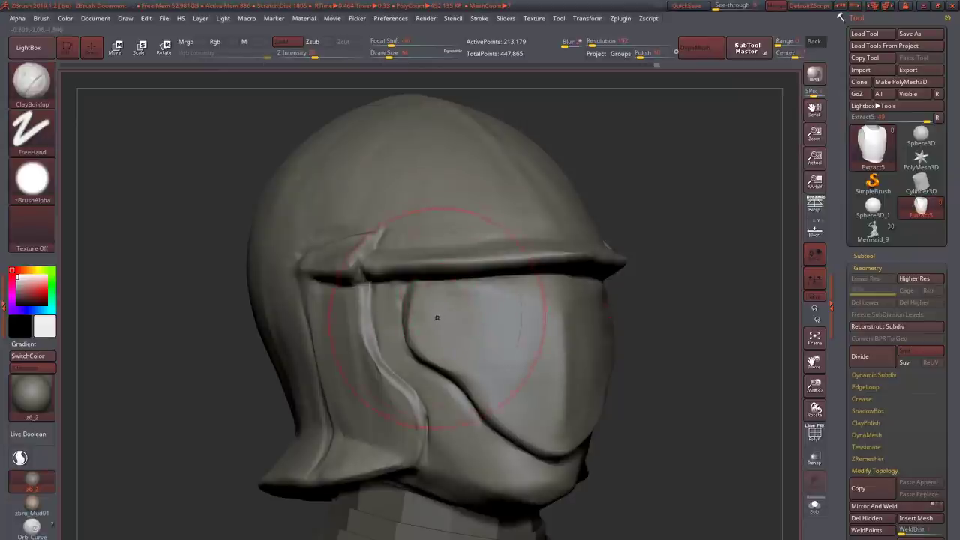
{"action": "mouse_move", "coordinate": [436, 317]}
{"action": "left_mouse_down", "text": "shift"}
{"action": "mouse_move", "coordinate": [440, 345]}
{"action": "mouse_move", "coordinate": [516, 336]}
{"action": "left_mouse_up", "text": "shift"}
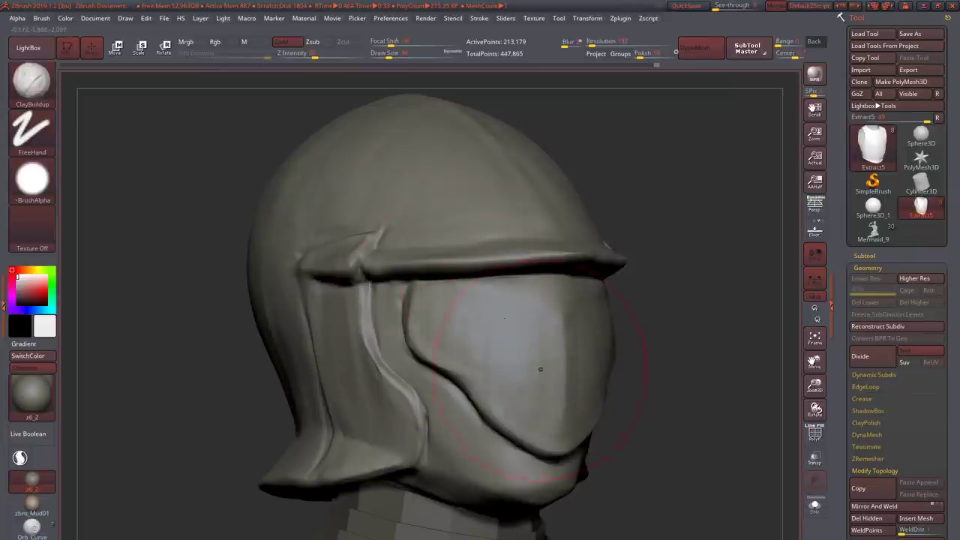
{"action": "right_click_drag", "start_coordinate": [520, 423], "coordinate": [467, 321], "text": "ctrl"}
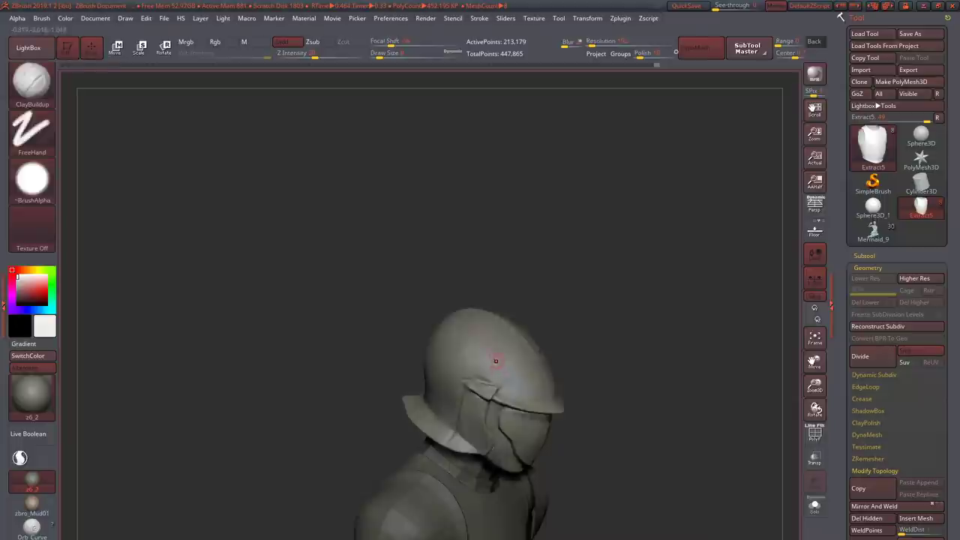
- Choose the Standard brush, inspect the helmet within the full armour and select the underlying bust mesh PM3D_Sphere3D_1
{"action": "mouse_move", "coordinate": [498, 361]}
{"action": "right_mouse_down", "text": "ctrl"}
{"action": "mouse_move", "coordinate": [488, 458]}
{"action": "mouse_move", "coordinate": [491, 390]}
{"action": "mouse_move", "coordinate": [525, 341]}
{"action": "right_mouse_up", "text": "ctrl"}
{"action": "key", "text": "b"}
{"action": "key", "text": "s"}
{"action": "key", "text": "t"}
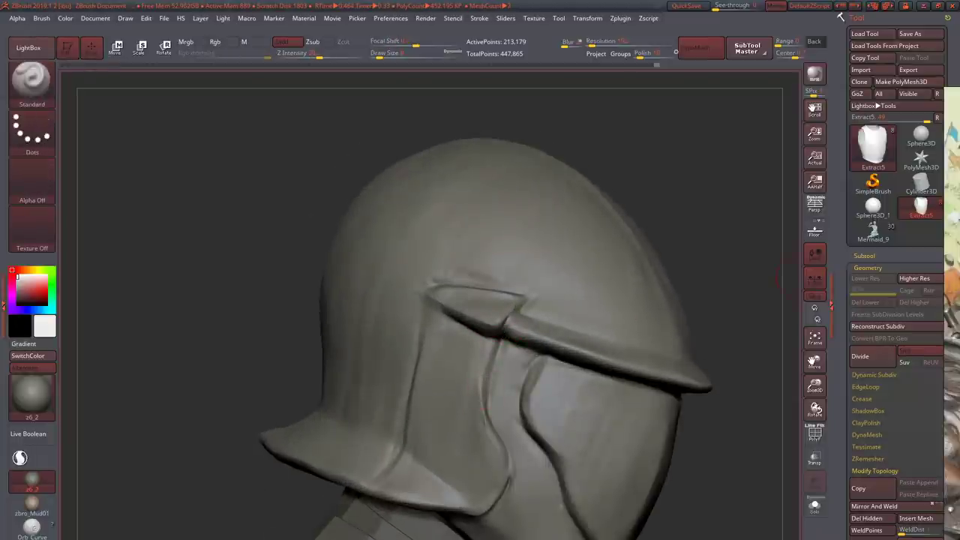
{"action": "mouse_move", "coordinate": [487, 352]}
{"action": "right_mouse_down", "text": "shift"}
{"action": "mouse_move", "coordinate": [447, 379]}
{"action": "mouse_move", "coordinate": [358, 323]}
{"action": "mouse_move", "coordinate": [390, 330]}
{"action": "mouse_move", "coordinate": [315, 333]}
{"action": "mouse_move", "coordinate": [398, 330]}
{"action": "right_mouse_up", "text": "shift"}
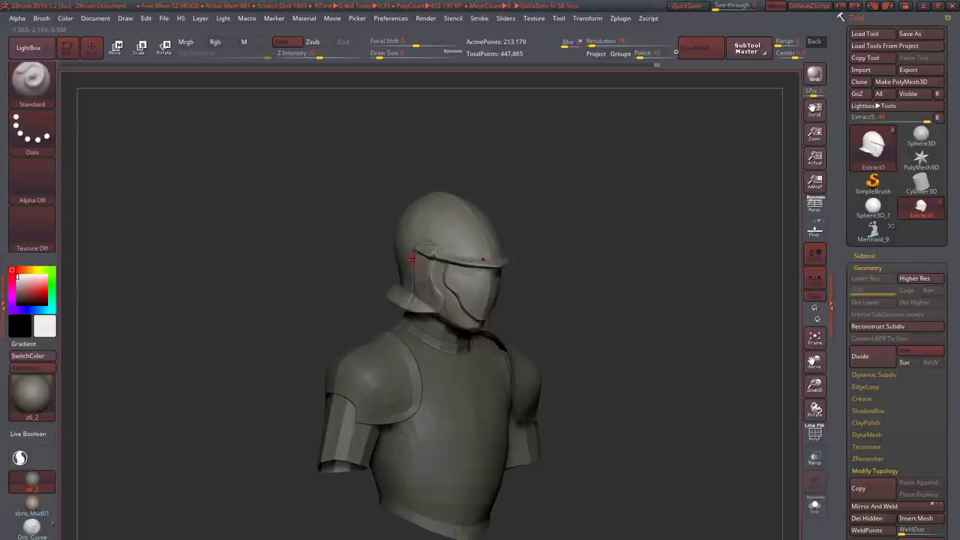
{"action": "mouse_move", "coordinate": [412, 260]}
{"action": "right_mouse_down"}
{"action": "mouse_move", "coordinate": [443, 263]}
{"action": "mouse_move", "coordinate": [390, 270]}
{"action": "mouse_move", "coordinate": [467, 403]}
{"action": "mouse_move", "coordinate": [439, 306]}
{"action": "mouse_move", "coordinate": [438, 278]}
{"action": "mouse_move", "coordinate": [461, 300]}
{"action": "mouse_move", "coordinate": [468, 292]}
{"action": "mouse_move", "coordinate": [450, 255]}
{"action": "mouse_move", "coordinate": [462, 312]}
{"action": "mouse_move", "coordinate": [417, 313]}
{"action": "mouse_move", "coordinate": [439, 317]}
{"action": "mouse_move", "coordinate": [428, 321]}
{"action": "mouse_move", "coordinate": [473, 270]}
{"action": "mouse_move", "coordinate": [510, 251]}
{"action": "mouse_move", "coordinate": [443, 286]}
{"action": "mouse_move", "coordinate": [429, 306]}
{"action": "mouse_move", "coordinate": [474, 322]}
{"action": "mouse_move", "coordinate": [440, 311]}
{"action": "mouse_move", "coordinate": [435, 330]}
{"action": "right_mouse_up"}
{"action": "left_click", "coordinate": [456, 274], "text": "alt"}
{"action": "left_click", "coordinate": [462, 312], "text": "alt"}
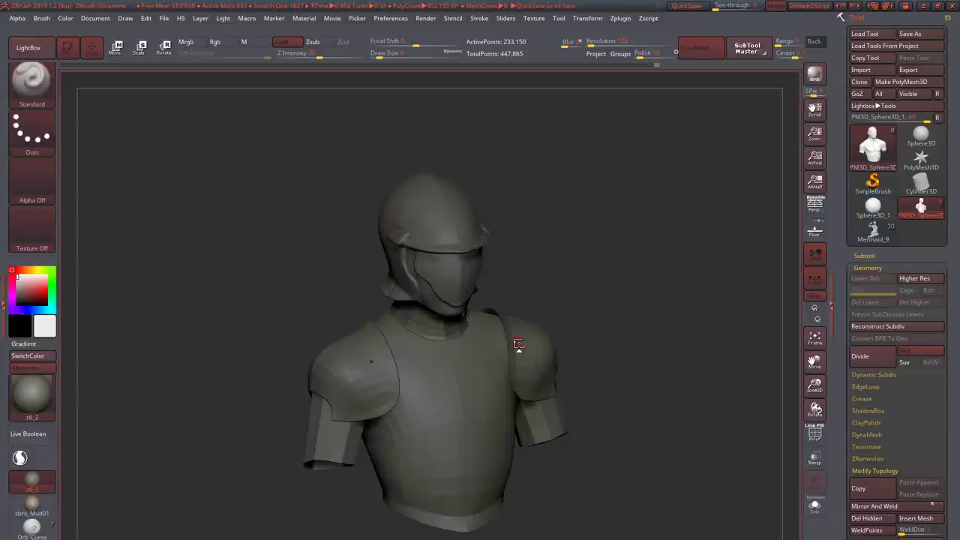
- Examine the armoured bust's overall silhouette from the front and the side
{"action": "left_click_drag", "start_coordinate": [594, 246], "coordinate": [548, 366]}
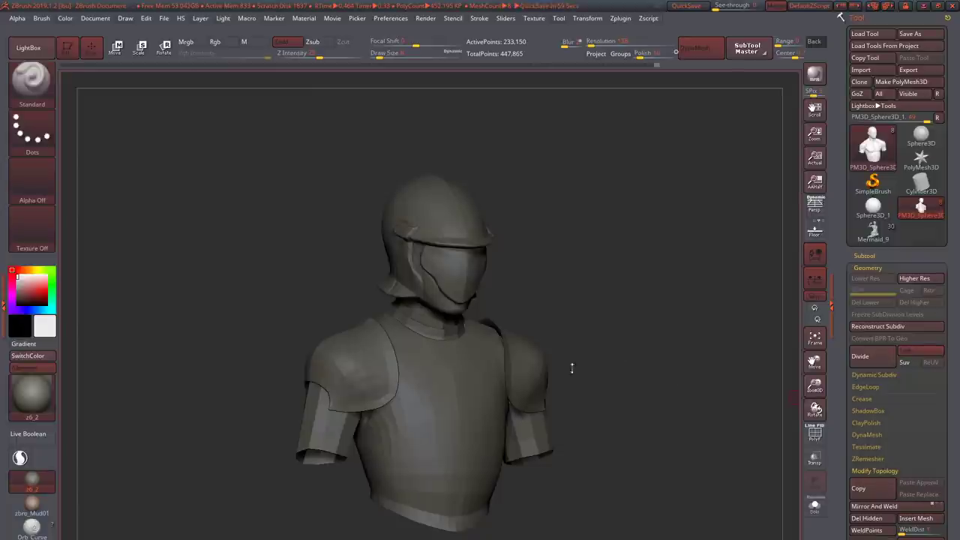
{"action": "mouse_move", "coordinate": [578, 371]}
{"action": "left_mouse_down"}
{"action": "mouse_move", "coordinate": [671, 351]}
{"action": "mouse_move", "coordinate": [680, 337]}
{"action": "left_mouse_up"}
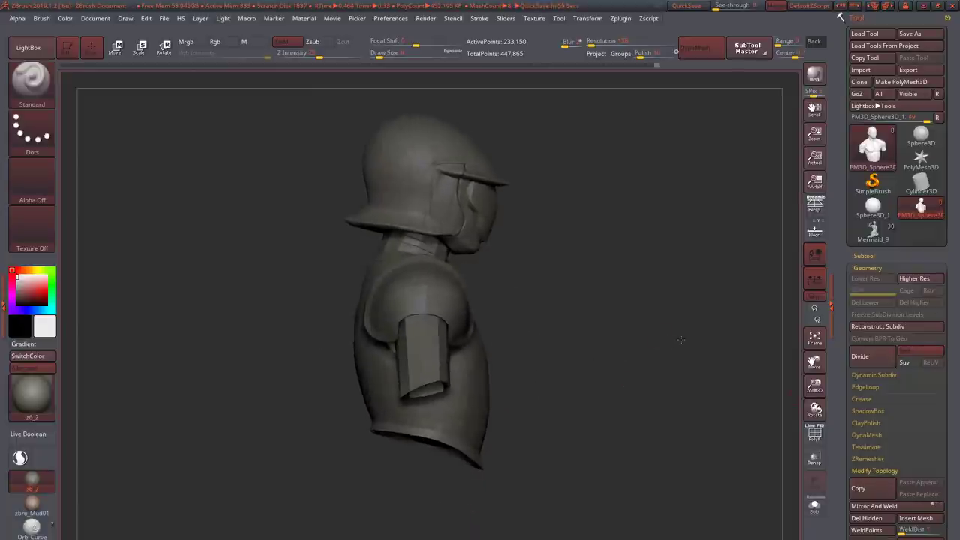
{"action": "mouse_move", "coordinate": [679, 338]}
{"action": "right_mouse_down", "text": "ctrl"}
{"action": "mouse_move", "coordinate": [680, 308]}
{"action": "mouse_move", "coordinate": [688, 421]}
{"action": "right_mouse_up", "text": "ctrl"}
{"action": "left_click_drag", "start_coordinate": [688, 421], "coordinate": [679, 385]}
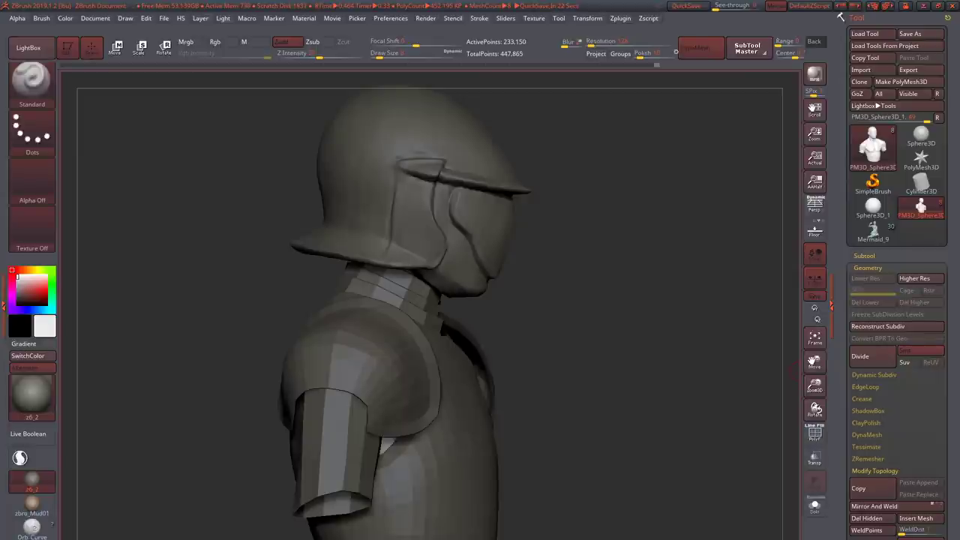
{"action": "left_click_drag", "start_coordinate": [692, 325], "coordinate": [679, 305]}
- Switch to the Mermaid_9 tool and view the whole mermaid sculpture
{"action": "left_click", "coordinate": [872, 232]}
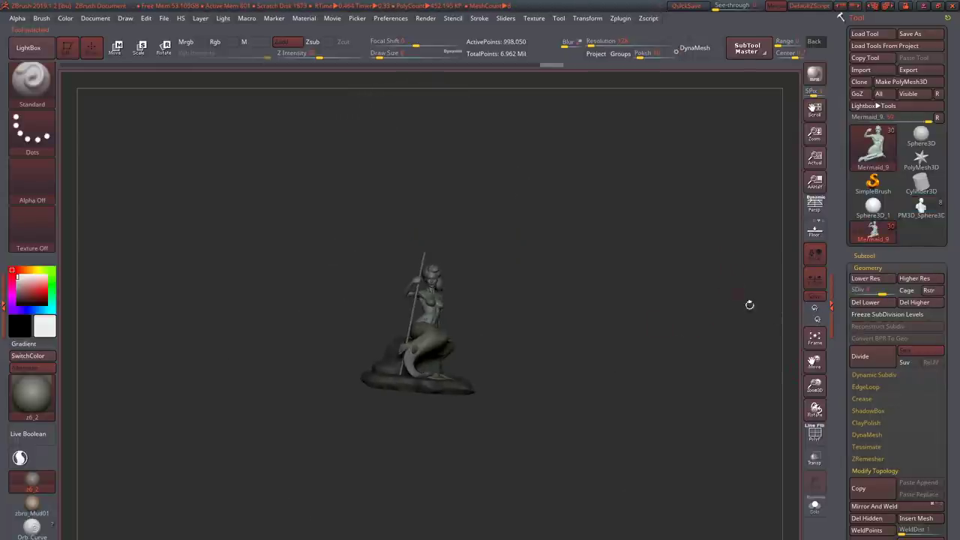
{"action": "key", "text": "f"}
{"action": "left_click_drag", "start_coordinate": [730, 268], "coordinate": [773, 275]}
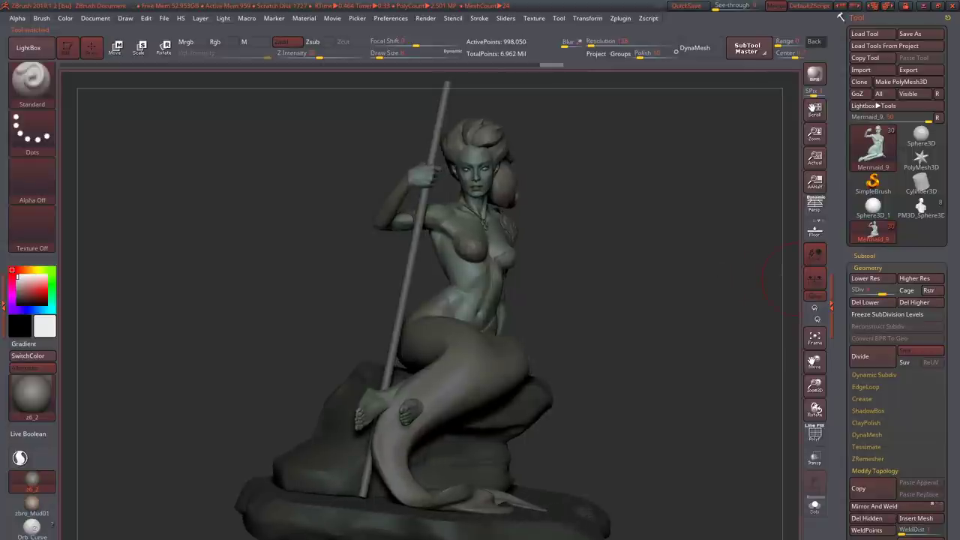